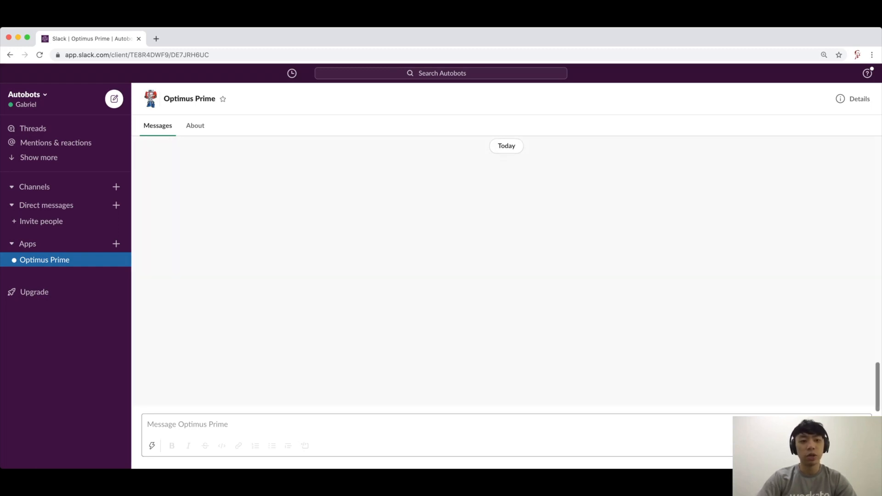
Send "slack start announcement" to the Optimus Prime bot and open its announcement form
{"action": "left_click", "coordinate": [187, 425]}
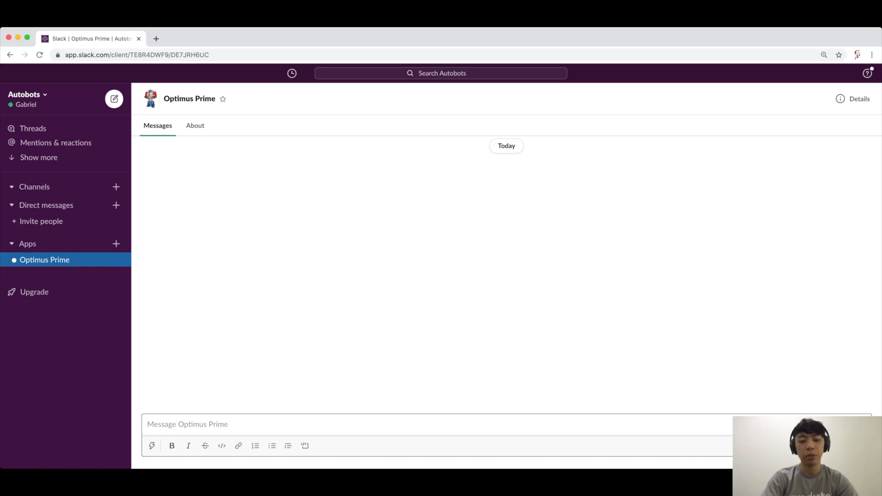
{"action": "type", "text": "slack "}
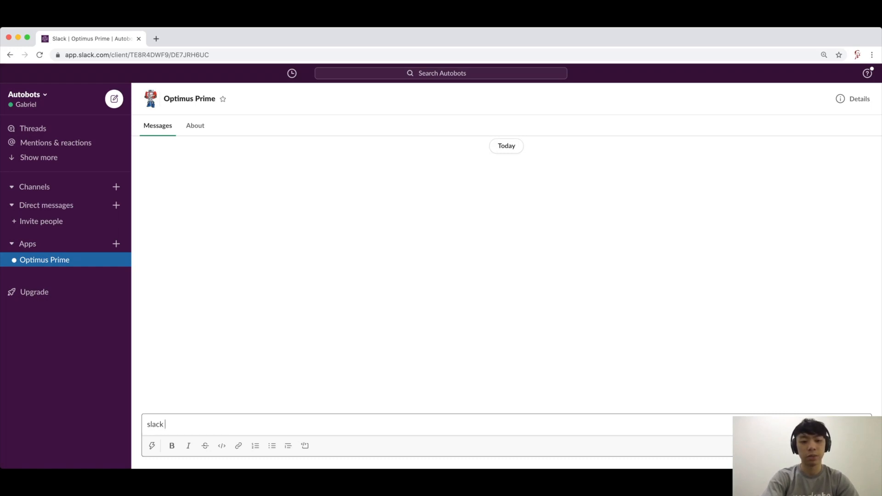
{"action": "type", "text": "start an"}
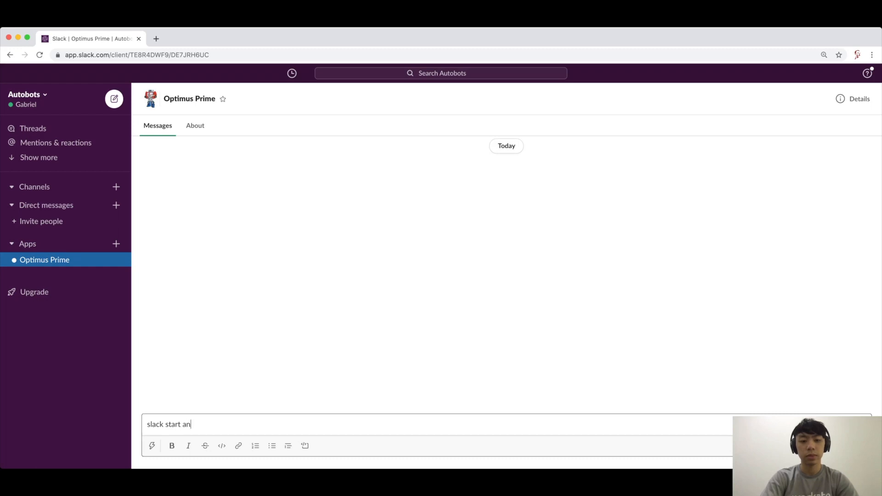
{"action": "type", "text": "nouncement"}
{"action": "key", "text": "Return"}
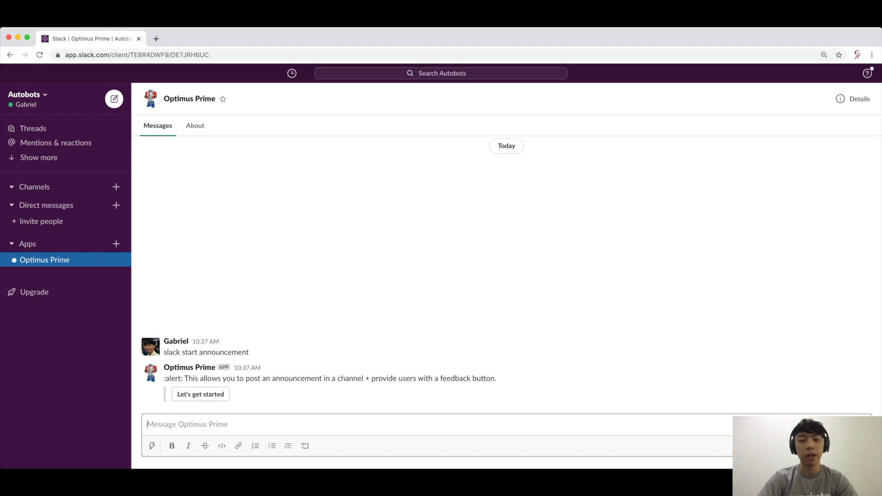
{"action": "left_click", "coordinate": [201, 394]}
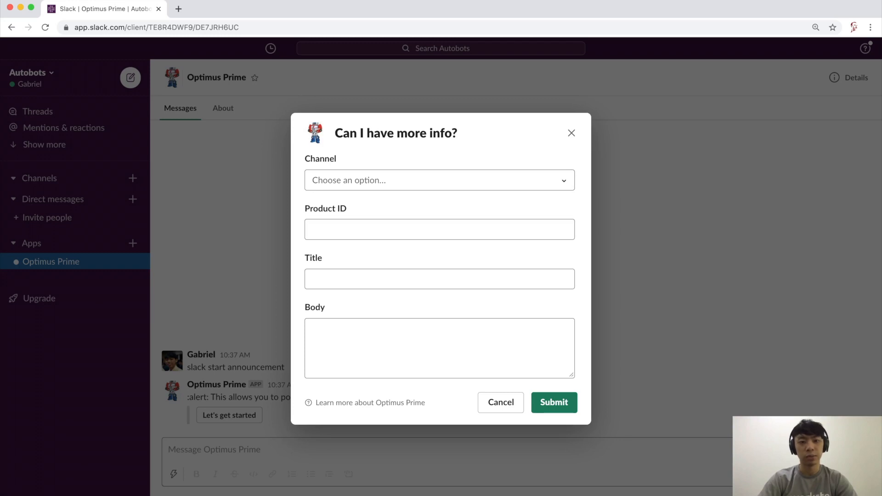
Choose #magical-announcements as the announcement's channel and enter 001-00A as the product ID
{"action": "left_click", "coordinate": [440, 181]}
{"action": "left_click", "coordinate": [414, 220]}
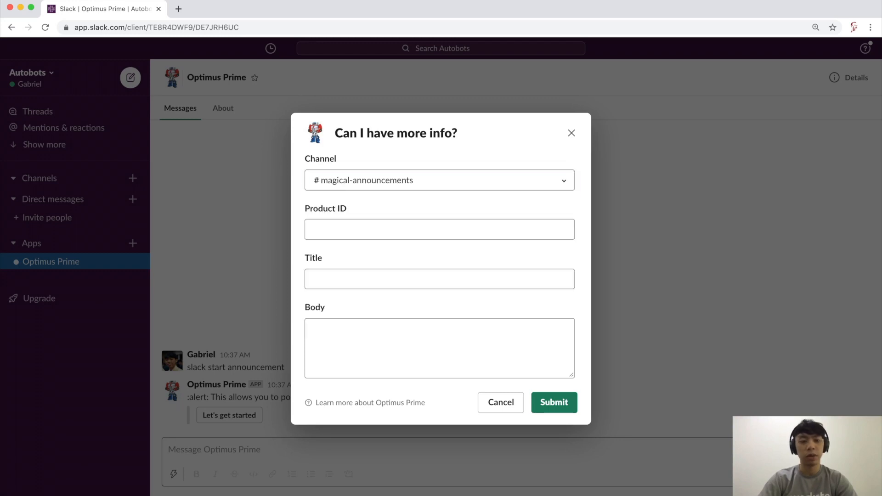
{"action": "left_click", "coordinate": [439, 230]}
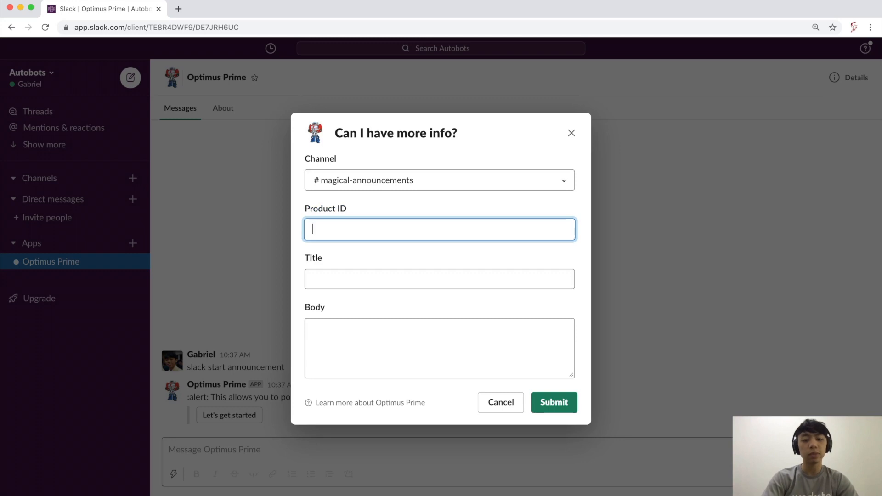
{"action": "type", "text": "00"}
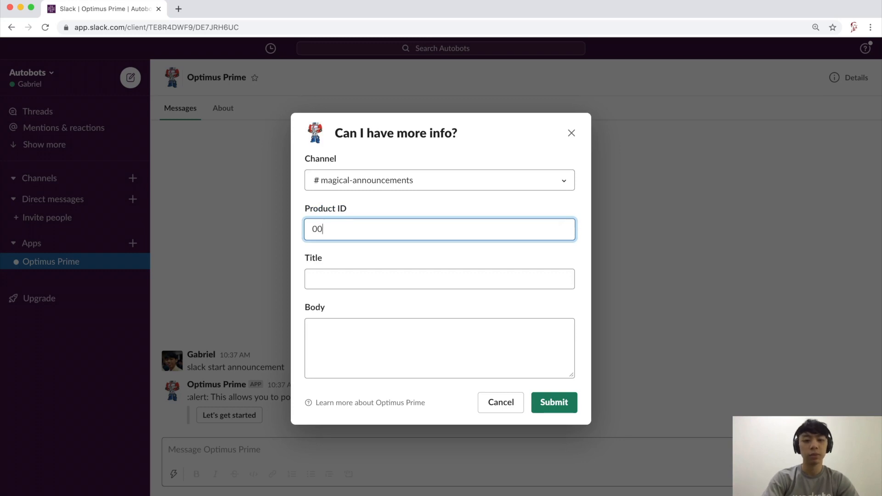
{"action": "type", "text": "1-00A"}
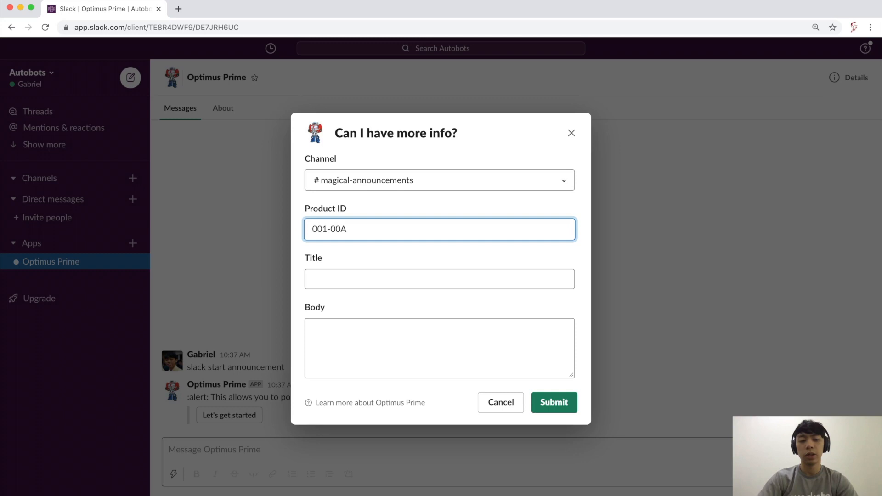
Title the announcement "Smart Recipe Editor"
{"action": "key", "text": "Tab"}
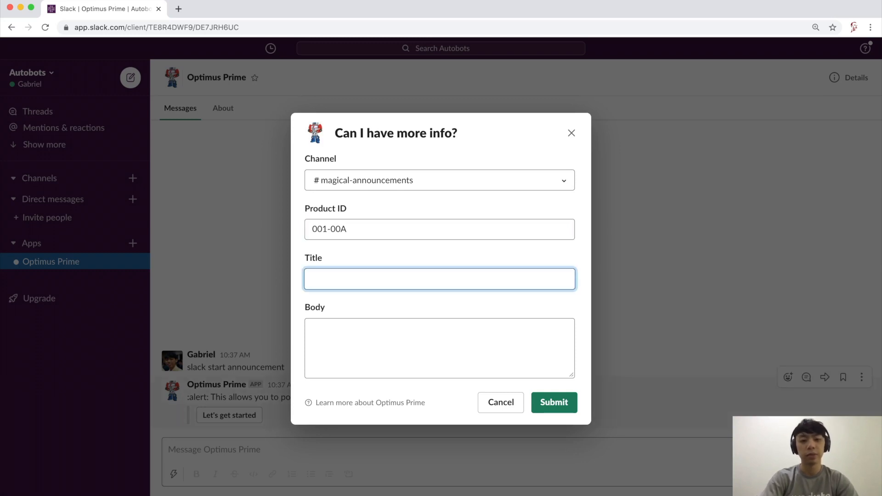
{"action": "type", "text": "Recipe"}
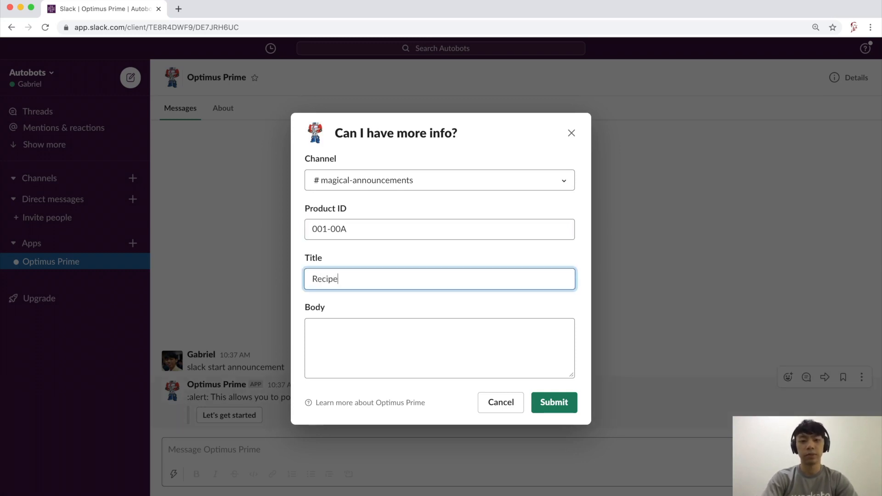
{"action": "type", "text": " Editor"}
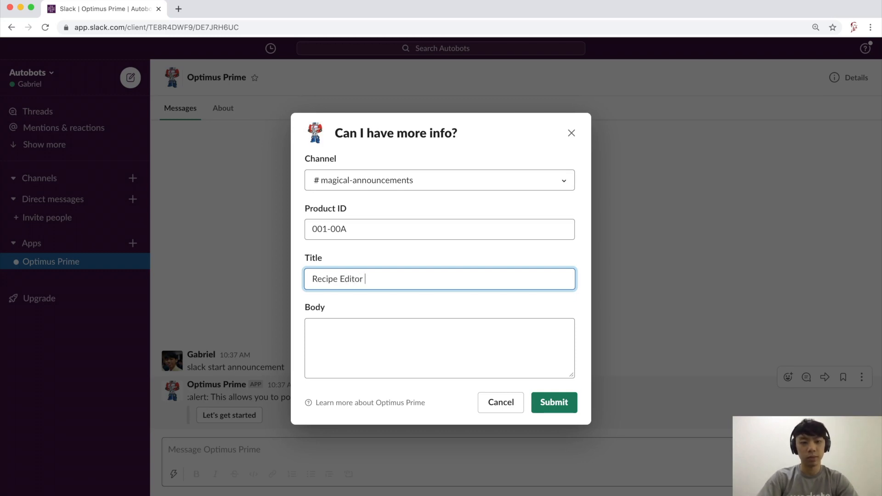
{"action": "left_click", "coordinate": [313, 279]}
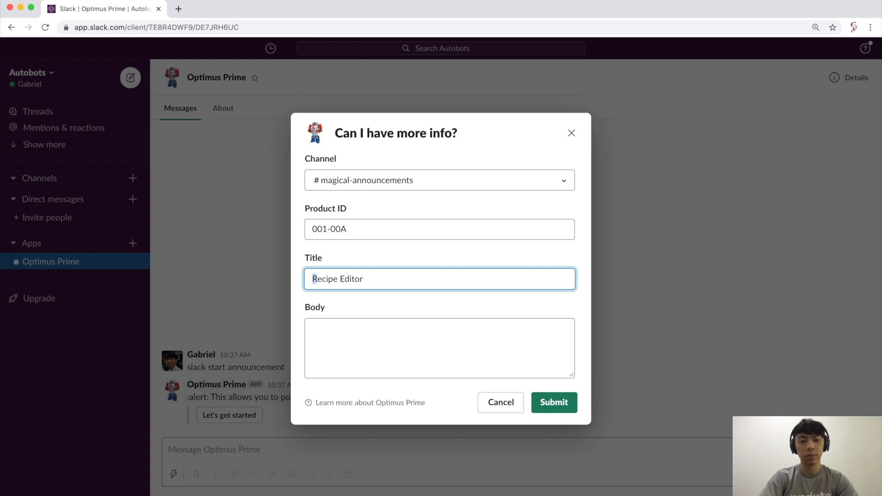
{"action": "type", "text": "Smart"}
Enter "Now with AI capabilities, try it out!" as the announcement body and submit the form
{"action": "key", "text": "Tab"}
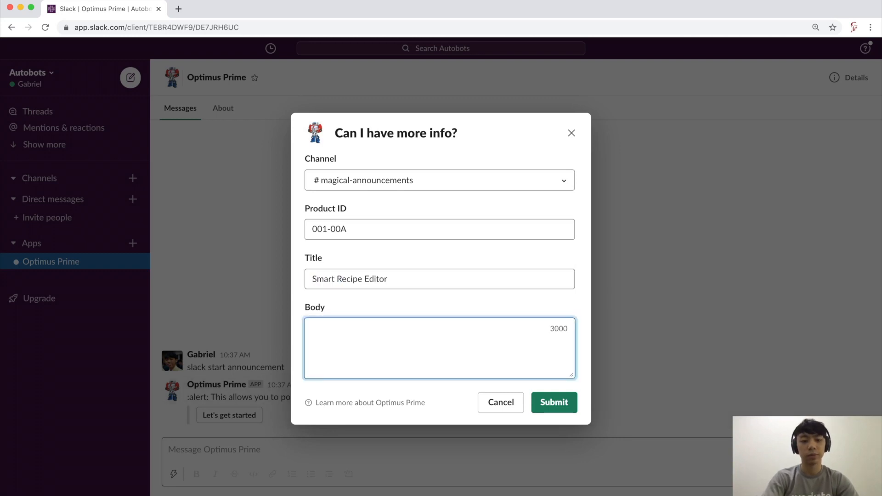
{"action": "type", "text": "Now with"}
{"action": "type", "text": " AI capab"}
{"action": "type", "text": "a"}
{"action": "key", "text": "BackSpace"}
{"action": "key", "text": "BackSpace"}
{"action": "key", "text": "BackSpace"}
{"action": "key", "text": "BackSpace"}
{"action": "type", "text": "pabilities, "}
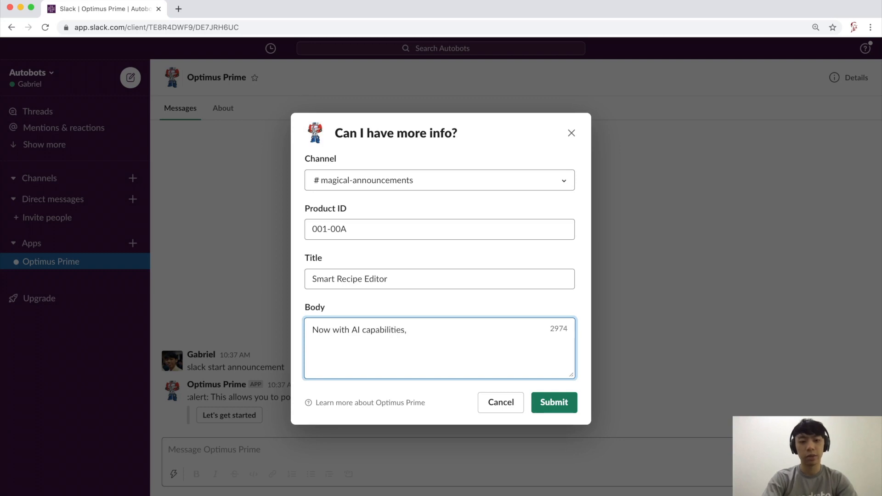
{"action": "type", "text": "try it out!"}
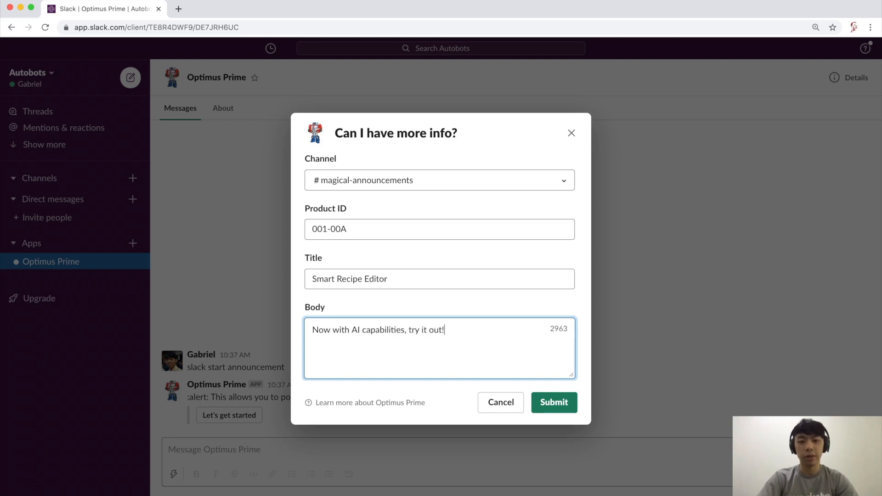
{"action": "left_click", "coordinate": [554, 403]}
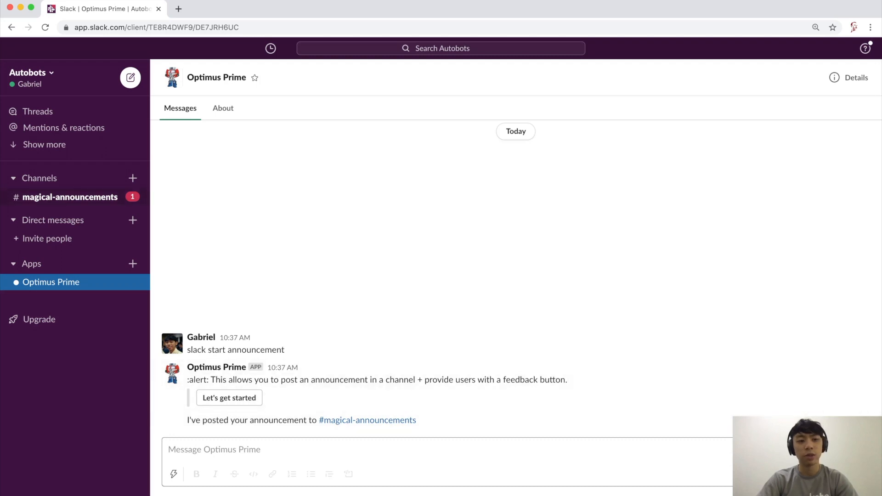
Go to the #magical-announcements channel and open the feedback form of the Smart Recipe Editor announcement
{"action": "left_click", "coordinate": [69, 197]}
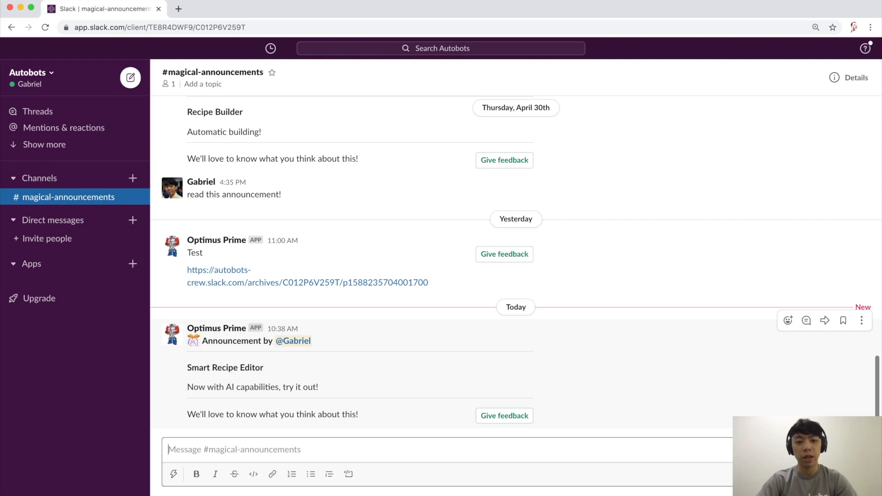
{"action": "left_click_drag", "start_coordinate": [314, 341], "coordinate": [187, 341]}
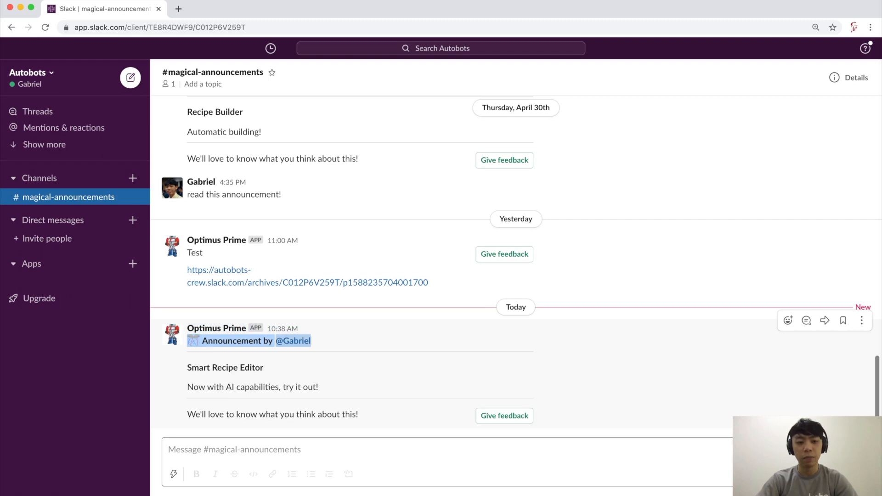
{"action": "left_click", "coordinate": [188, 342]}
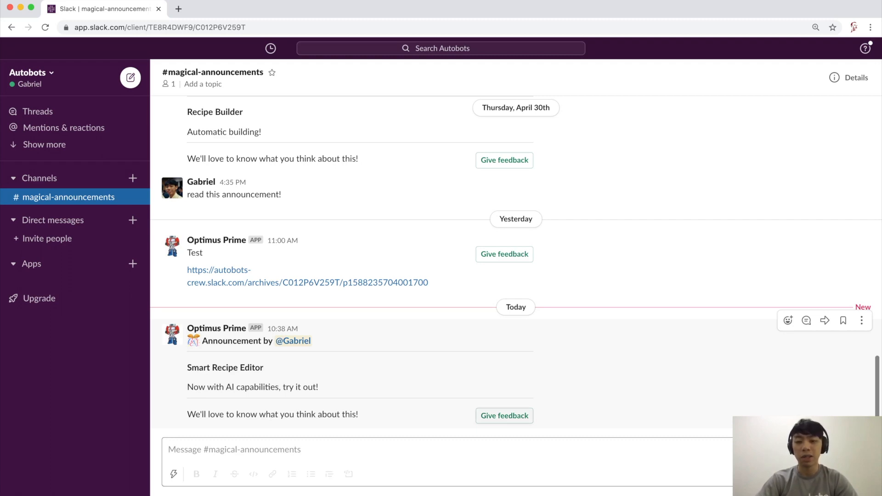
{"action": "left_click", "coordinate": [515, 416]}
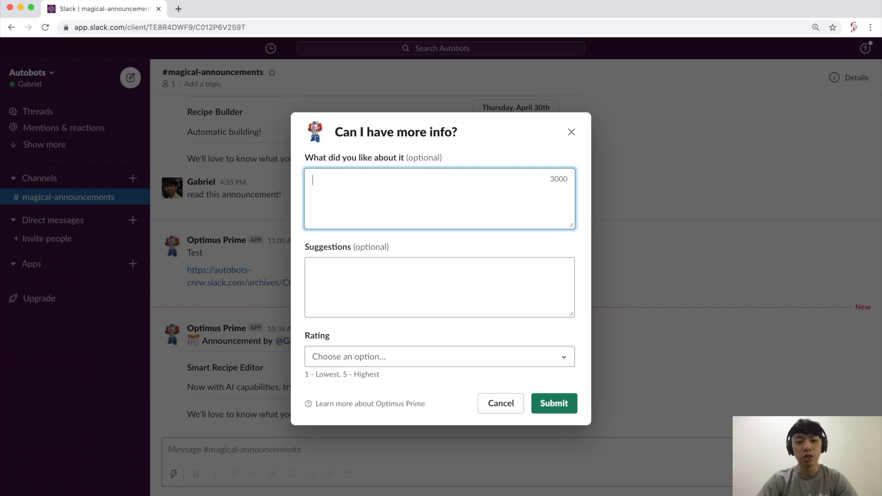
Review the rating options and answer what you liked about it with "Really, really smart, it's cool :)"
{"action": "left_click", "coordinate": [439, 357]}
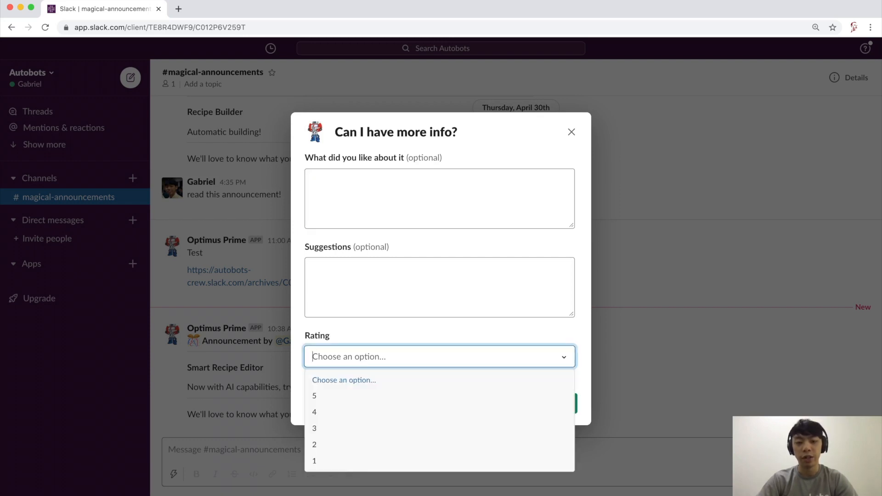
{"action": "key", "text": "shift+Tab"}
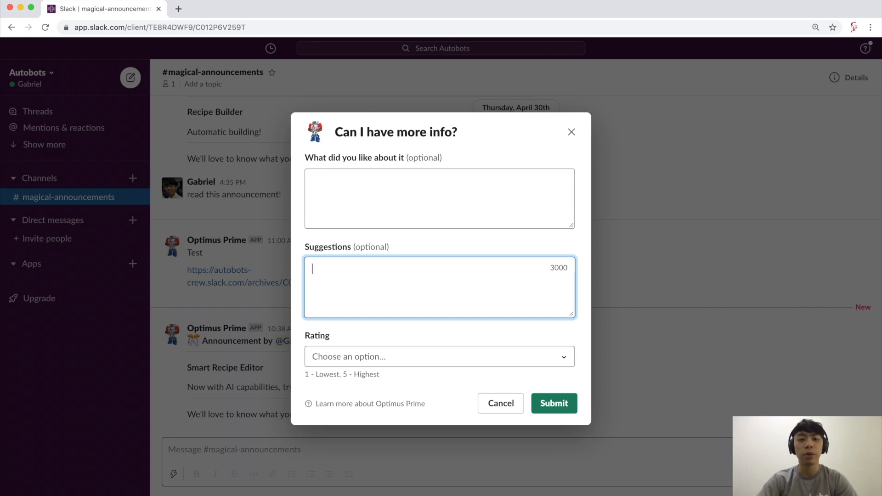
{"action": "left_click", "coordinate": [313, 180]}
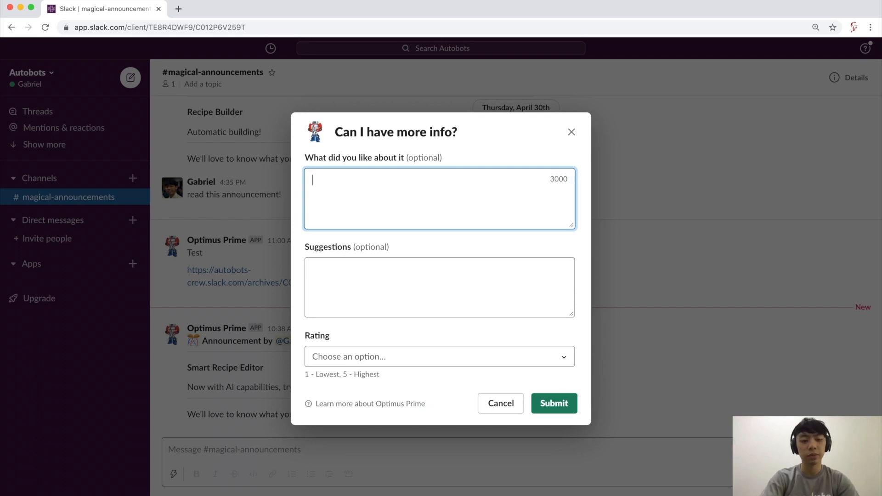
{"action": "type", "text": "Really, really smart, it's cool :)"}
Enter the suggestion "Now, let the bot read my thoughts and build out a recipe for me!"
{"action": "key", "text": "Tab"}
{"action": "type", "text": "Now,"}
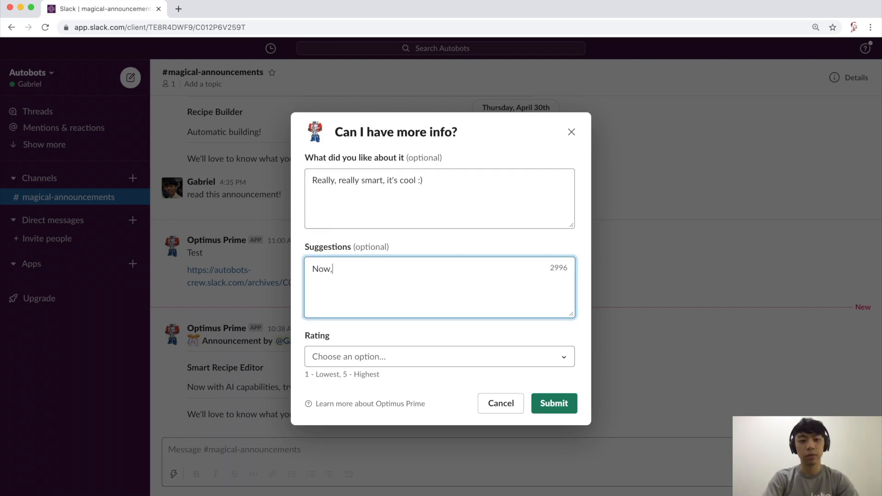
{"action": "type", "text": " let the bot read my thoughts and b"}
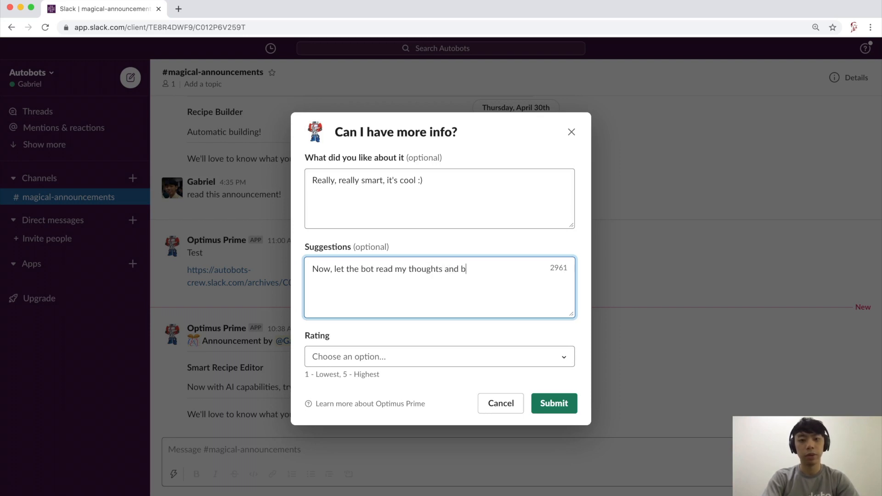
{"action": "type", "text": "uild out a recipe for me!"}
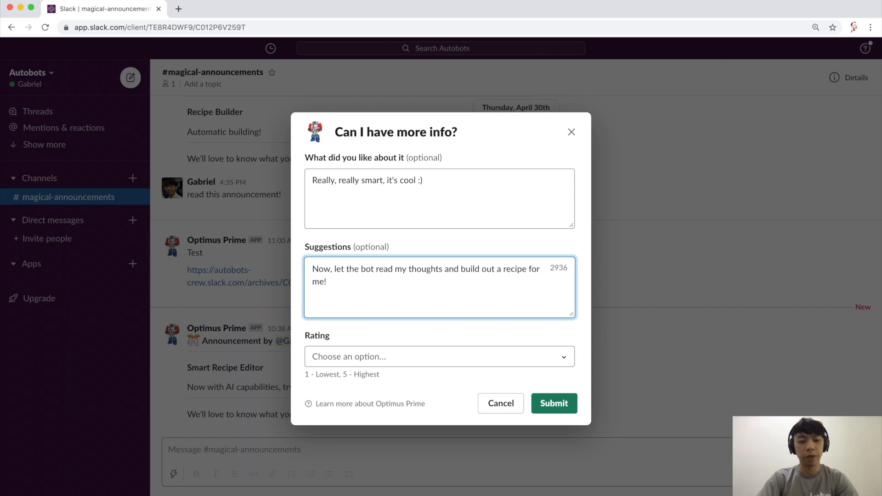
Set the rating to 5 and submit the feedback form
{"action": "key", "text": "Tab"}
{"action": "key", "text": "Down"}
{"action": "key", "text": "Return"}
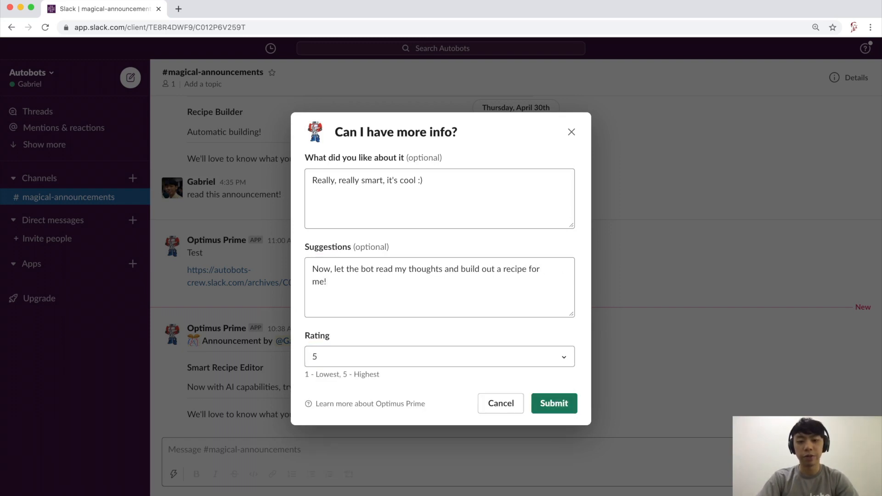
{"action": "left_click", "coordinate": [555, 403]}
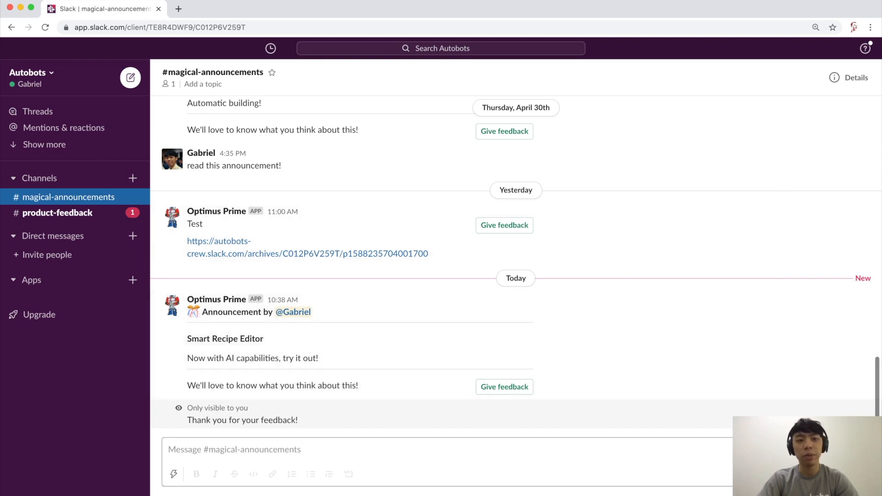
Open the #product-feedback channel and view its member list, then close the channel details
{"action": "left_click", "coordinate": [57, 213]}
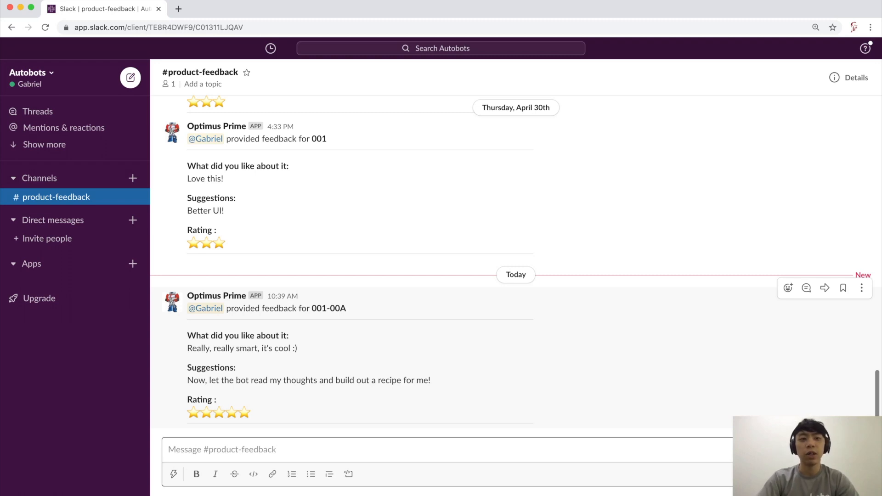
{"action": "left_click", "coordinate": [168, 84]}
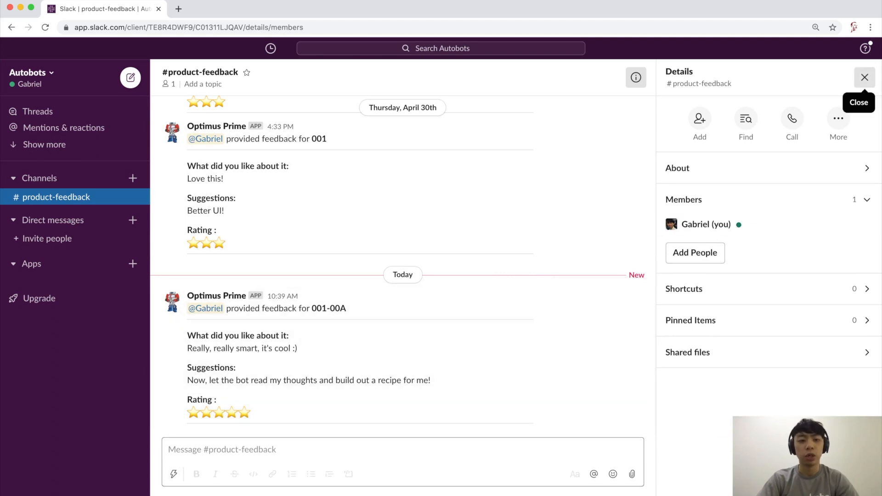
{"action": "left_click", "coordinate": [865, 77]}
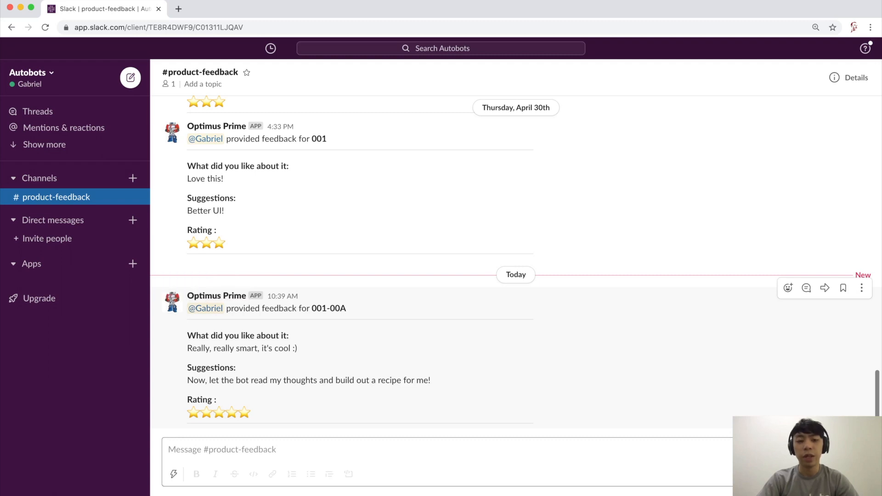
Examine the header, answers and rating of the feedback posted for product 001-00A
{"action": "left_click_drag", "start_coordinate": [347, 308], "coordinate": [187, 308]}
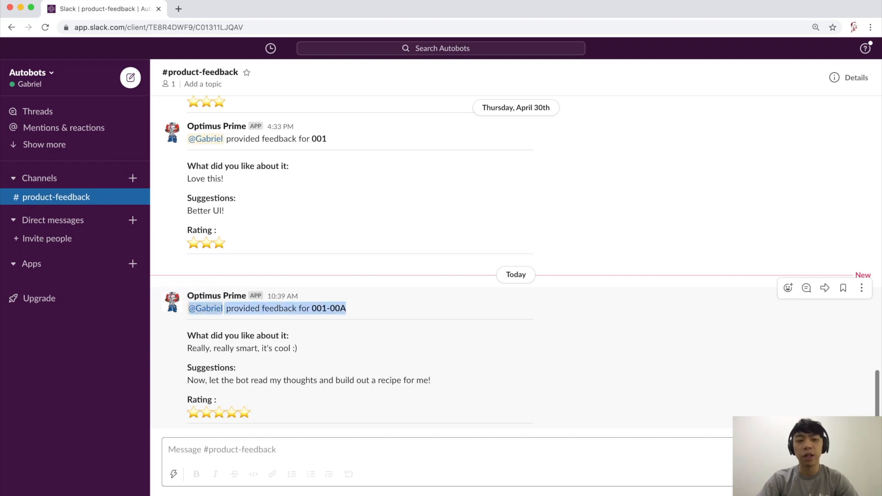
{"action": "left_click", "coordinate": [188, 310]}
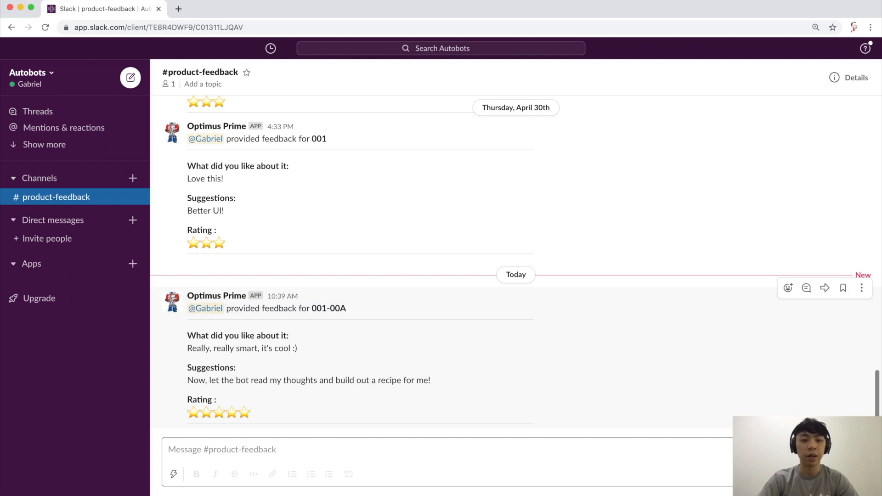
{"action": "left_click_drag", "start_coordinate": [187, 332], "coordinate": [250, 413]}
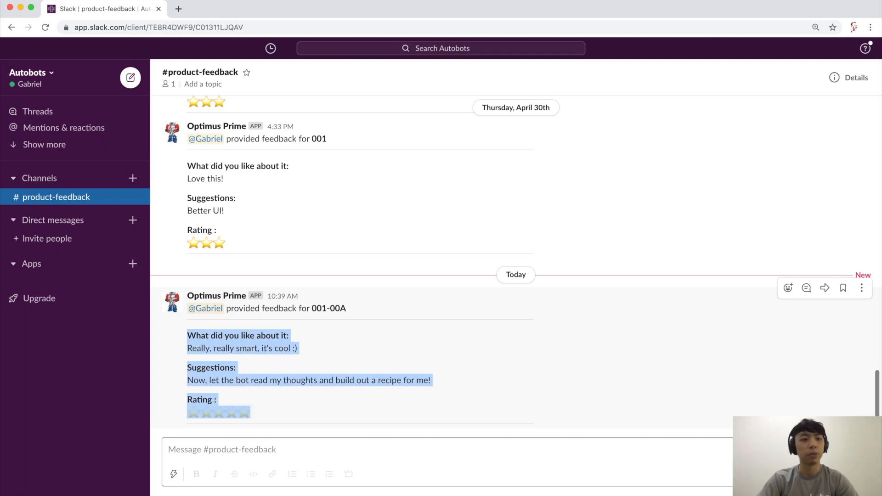
Open the Optimus Prime app's conversation and examine the "slack start announcement" command and the bot's reply
{"action": "left_click", "coordinate": [251, 413]}
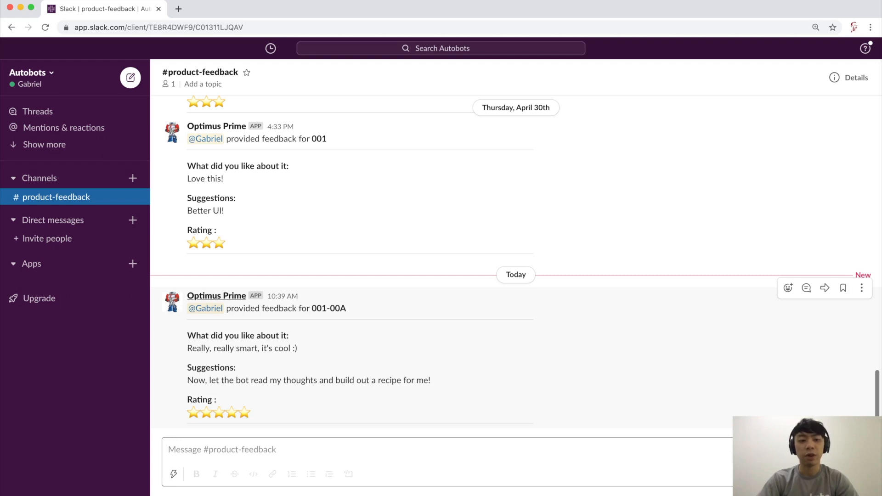
{"action": "left_click", "coordinate": [216, 295]}
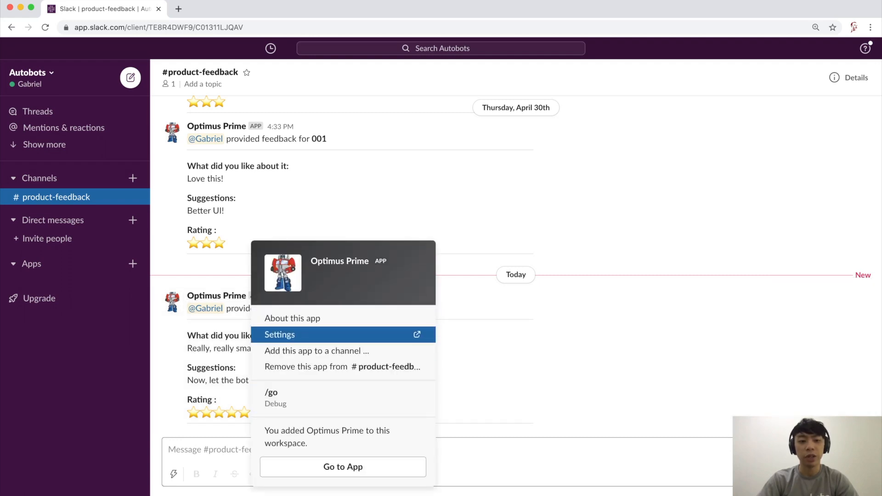
{"action": "left_click", "coordinate": [343, 467]}
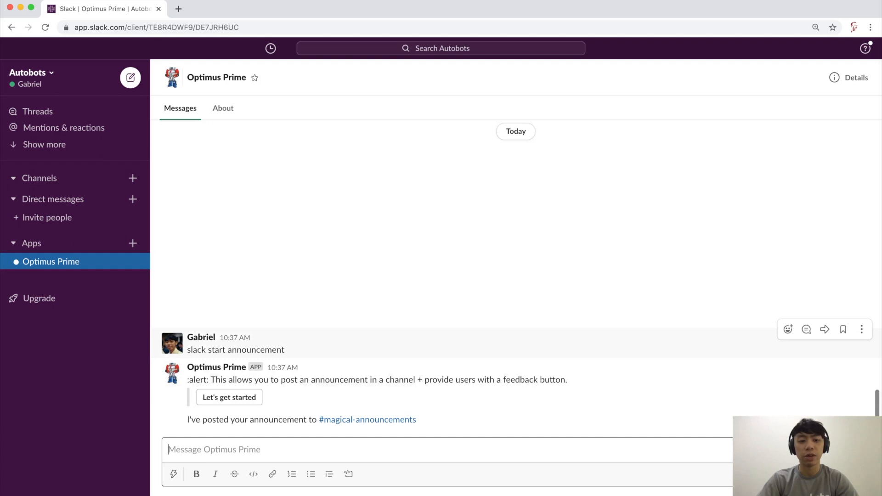
{"action": "triple_click", "coordinate": [236, 350]}
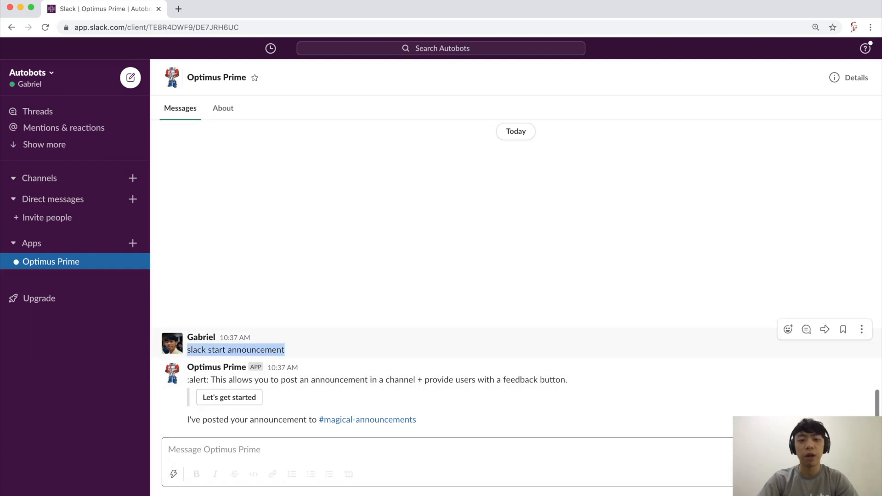
{"action": "left_click_drag", "start_coordinate": [568, 380], "coordinate": [189, 380]}
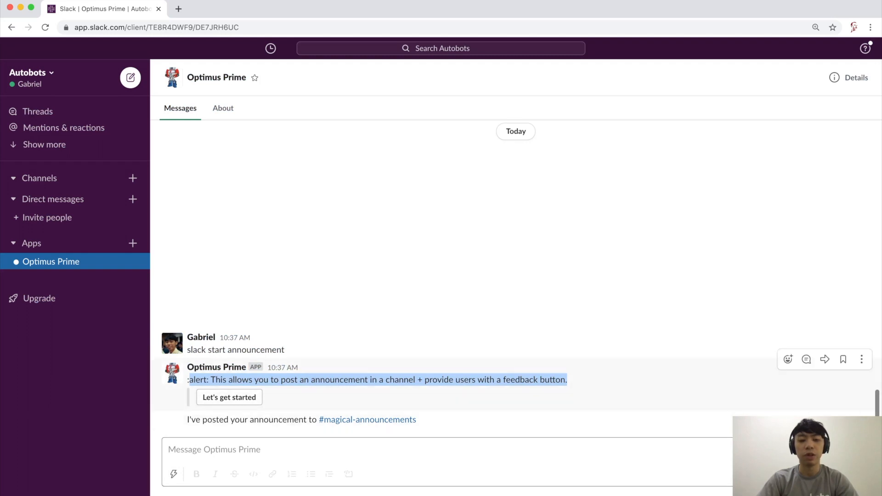
{"action": "left_click", "coordinate": [331, 395]}
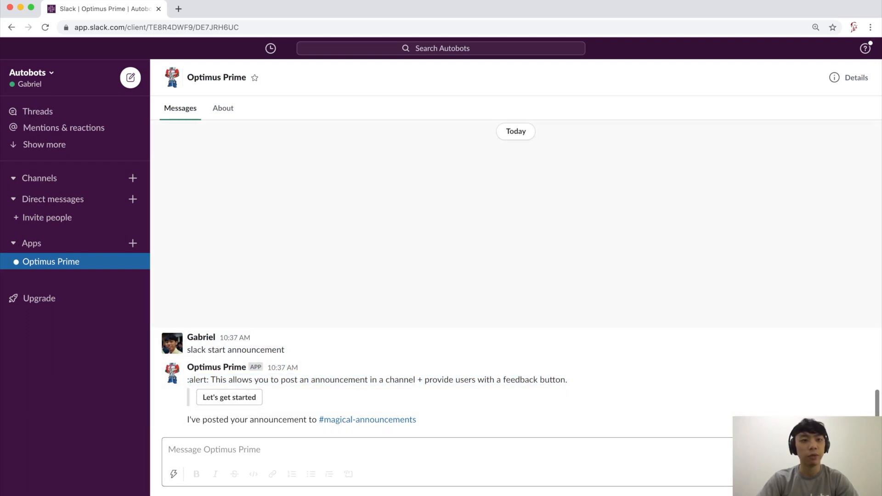
Open Workato in a new browser tab and create a folder named FeedbackBot under Home
{"action": "left_click", "coordinate": [179, 8]}
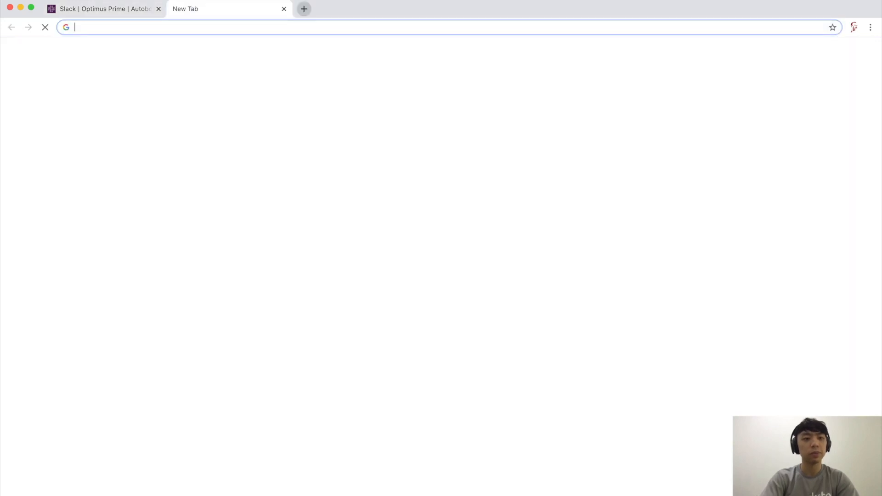
{"action": "type", "text": "work"}
{"action": "key", "text": "Return"}
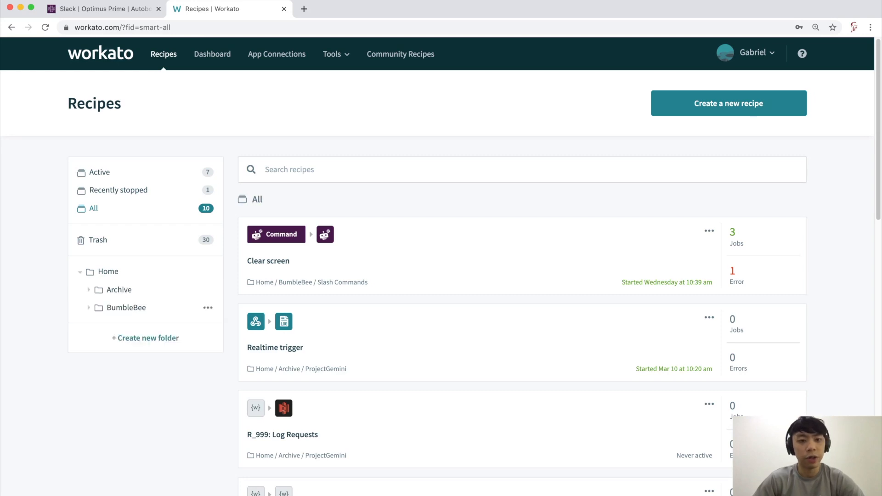
{"action": "left_click", "coordinate": [148, 338]}
{"action": "type", "text": "FeedbackBot"}
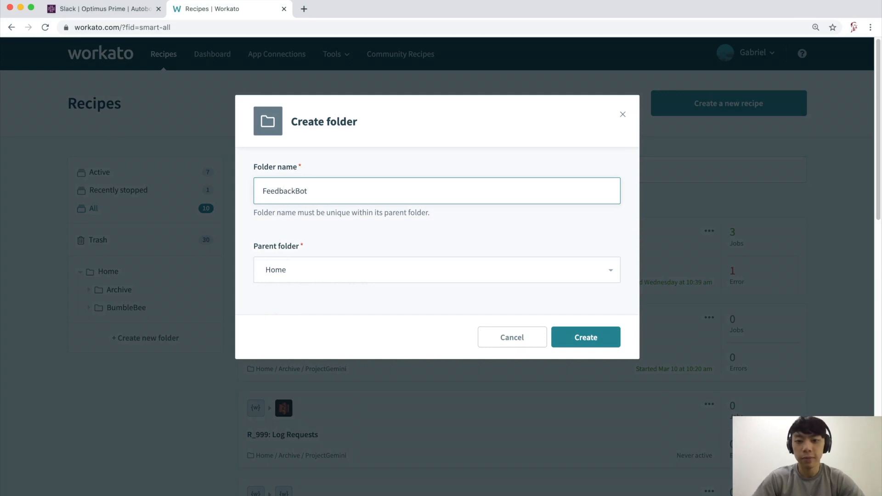
{"action": "left_click", "coordinate": [586, 337]}
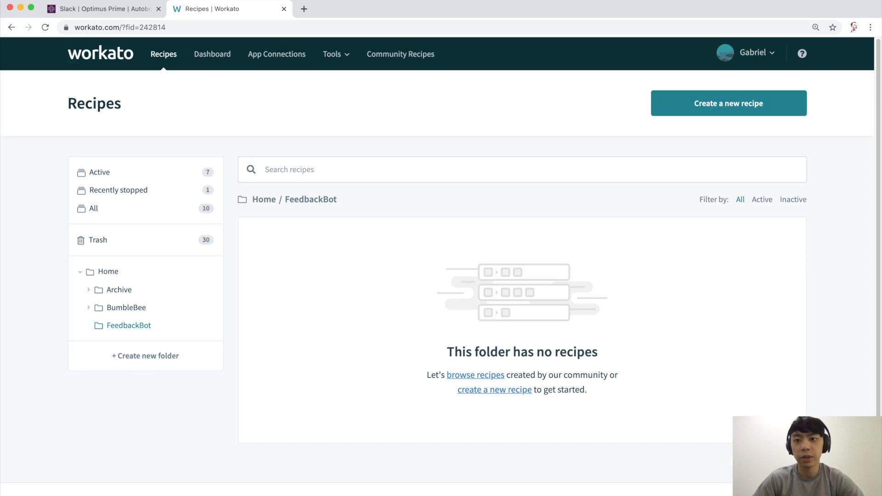
Create a new recipe in the FeedbackBot folder, skipping the guided setup
{"action": "left_click", "coordinate": [728, 102]}
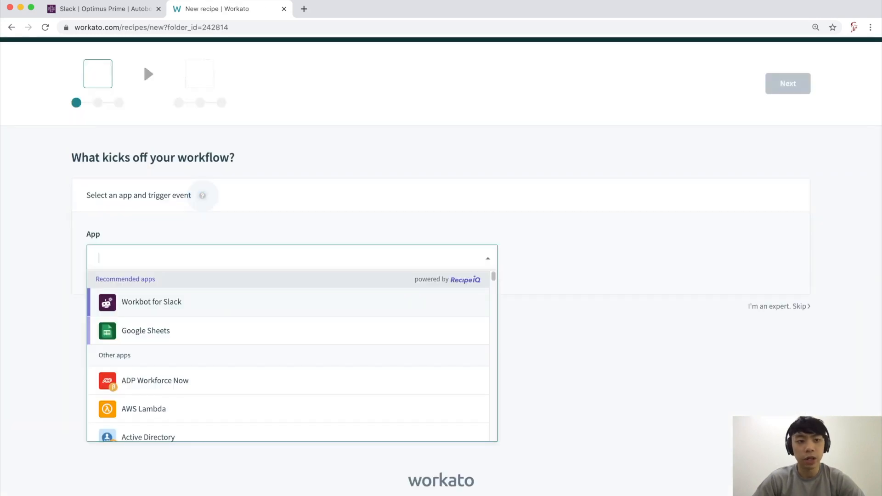
{"action": "key", "text": "Escape"}
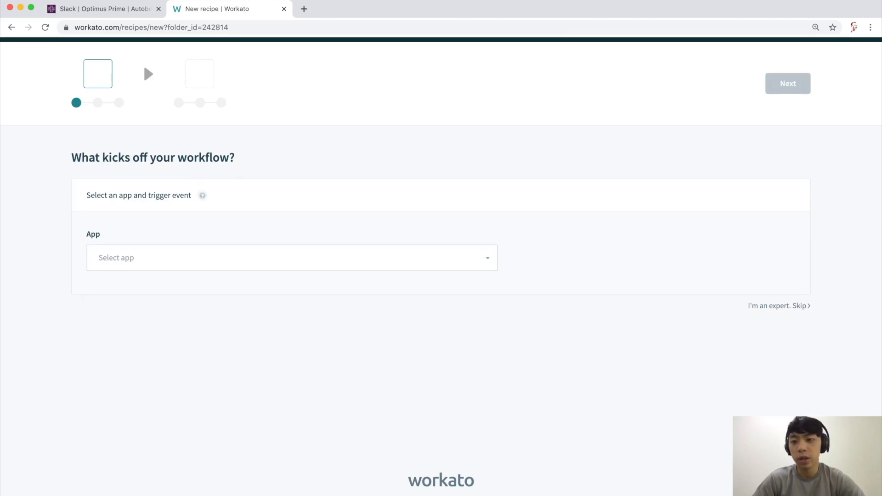
{"action": "left_click", "coordinate": [779, 306]}
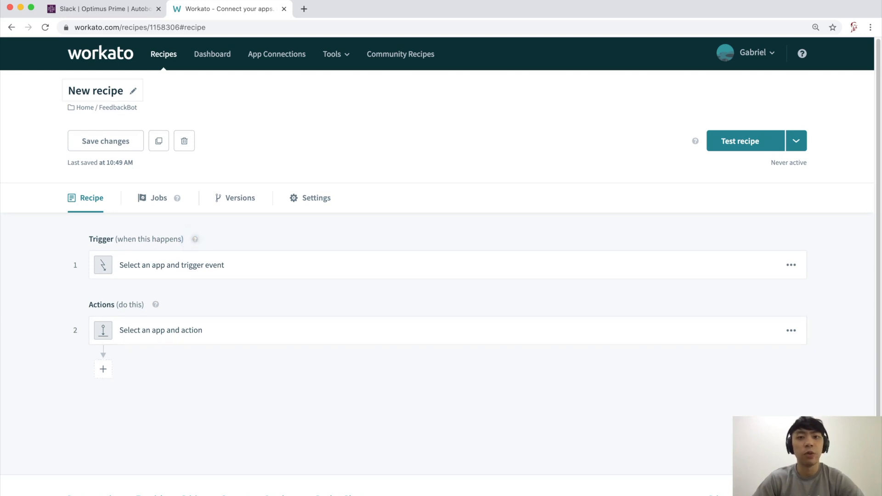
Rename the recipe as "1. Slack start announcement"
{"action": "left_click", "coordinate": [133, 91]}
{"action": "left_click", "coordinate": [124, 91]}
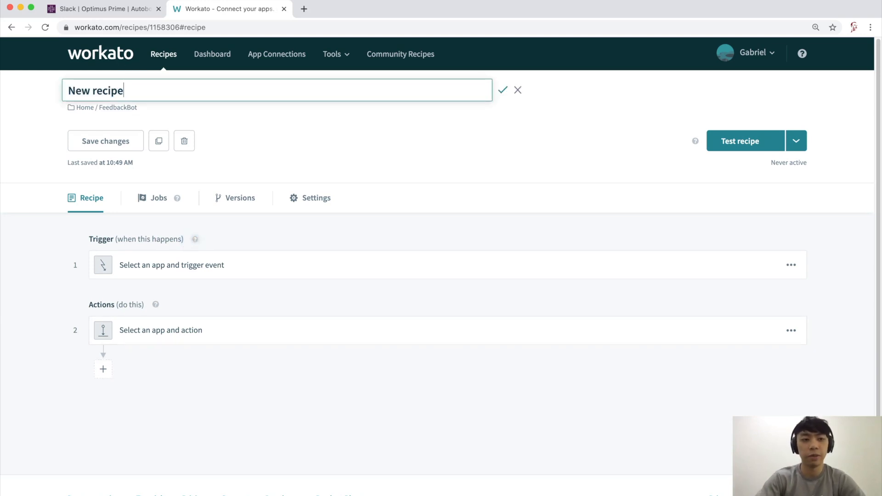
{"action": "key", "text": "super+a"}
{"action": "type", "text": "1. "}
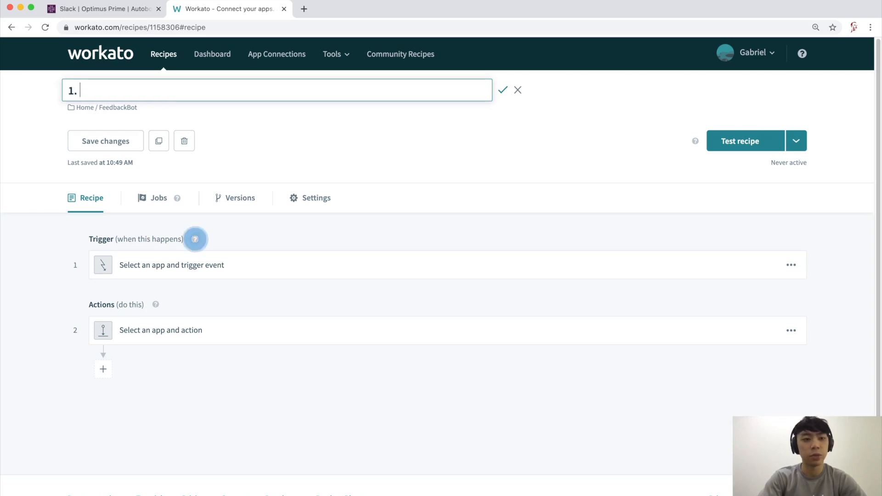
{"action": "type", "text": "Slack s"}
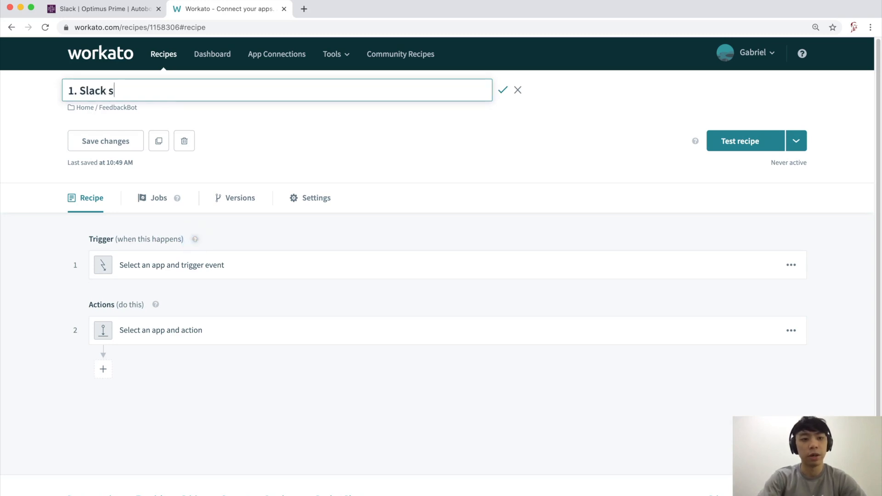
{"action": "type", "text": "tart announcement"}
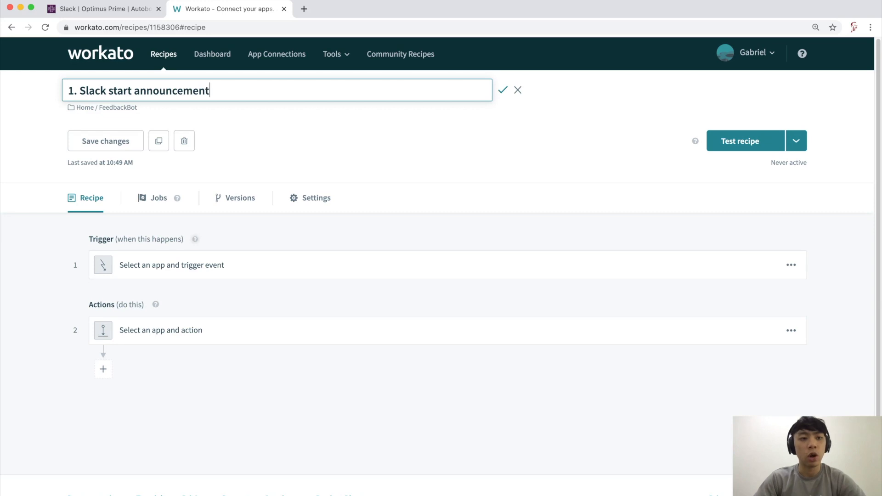
{"action": "key", "text": "Return"}
Set the recipe's trigger app to Workbot for Slack with the New command trigger event
{"action": "left_click", "coordinate": [194, 239]}
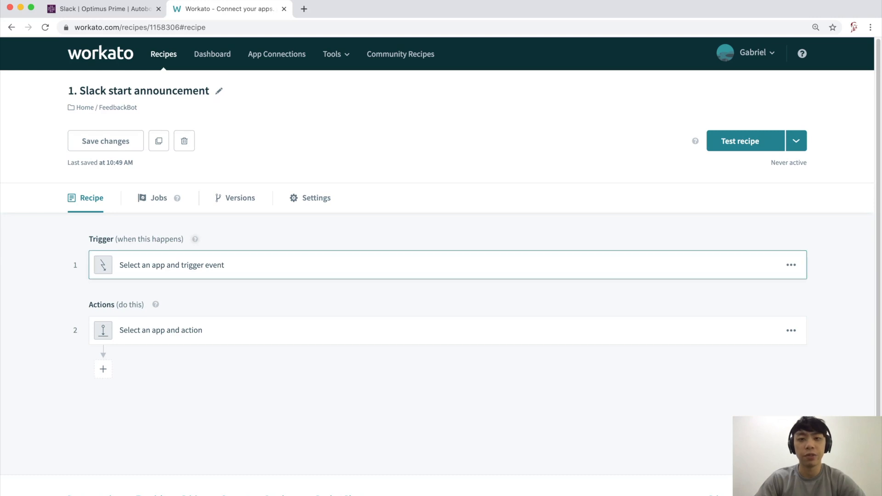
{"action": "left_click", "coordinate": [195, 239]}
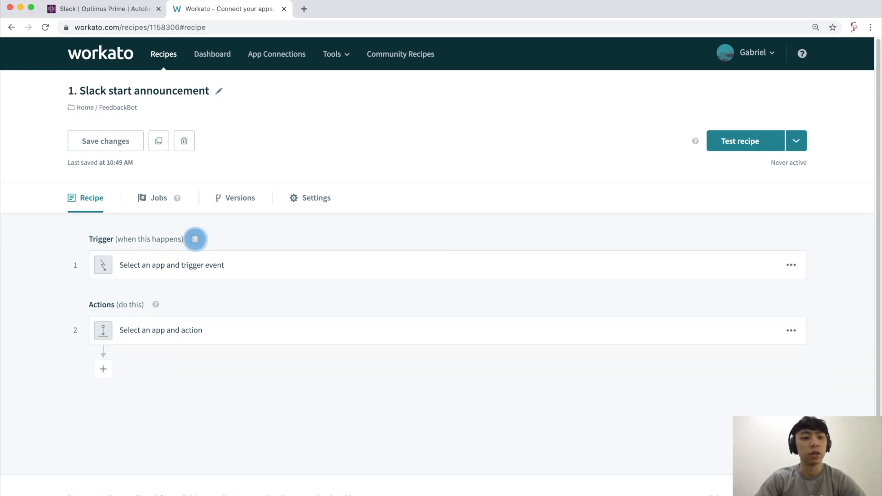
{"action": "left_click", "coordinate": [189, 266]}
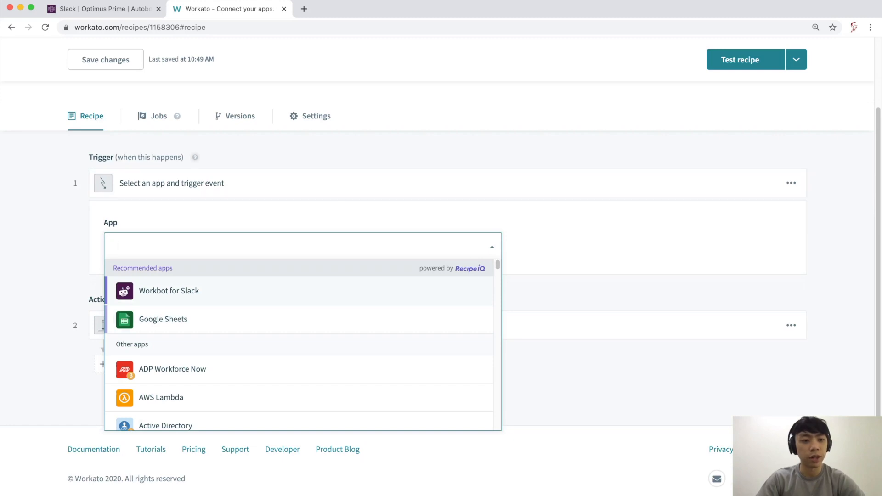
{"action": "left_click", "coordinate": [169, 290]}
{"action": "left_click", "coordinate": [195, 156]}
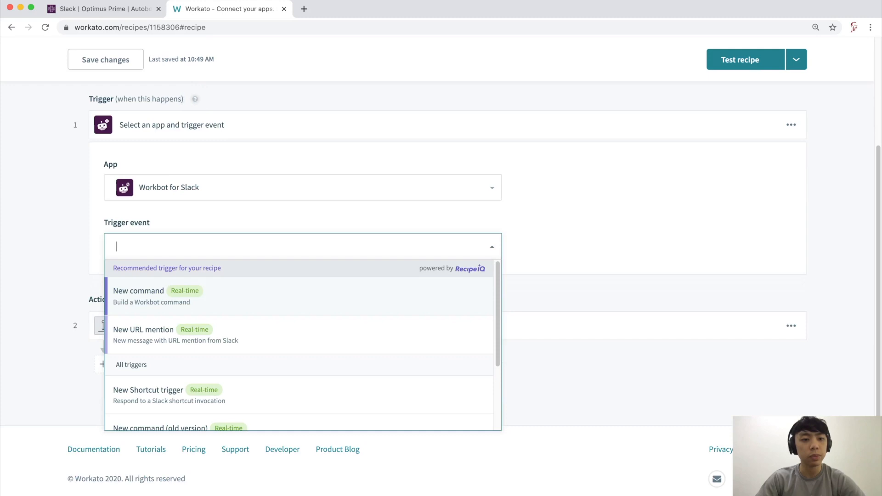
{"action": "left_click", "coordinate": [152, 297]}
{"action": "scroll", "coordinate": [437, 290], "scroll_direction": "down", "scroll_amount": 1}
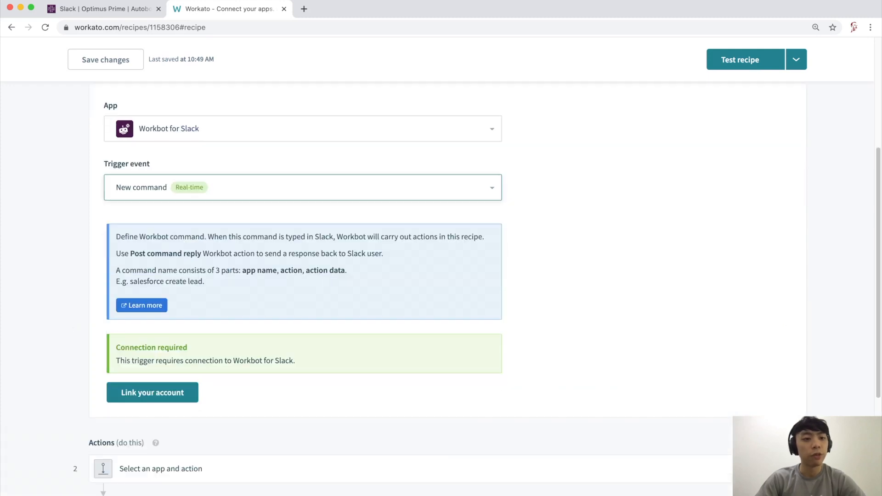
Link the trigger to the existing BumbleBee connection, viewing the BumbleBee app's conversation in Slack before choosing it
{"action": "left_click", "coordinate": [152, 392]}
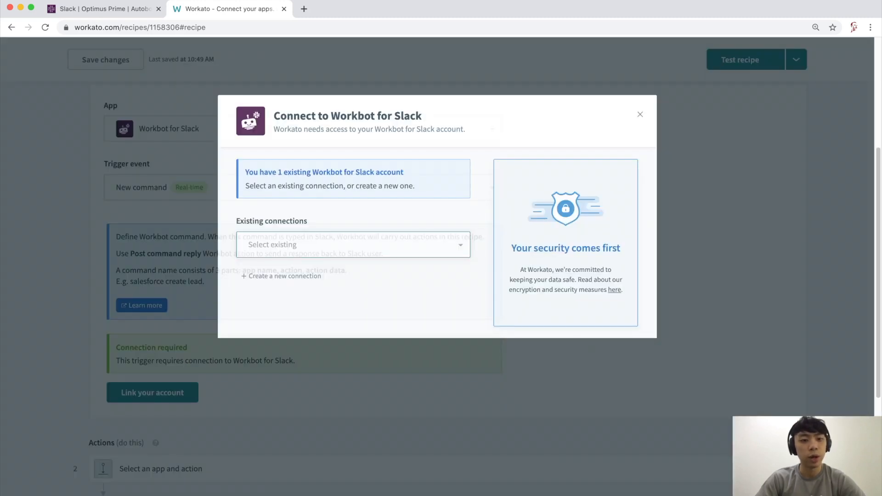
{"action": "left_click", "coordinate": [353, 245]}
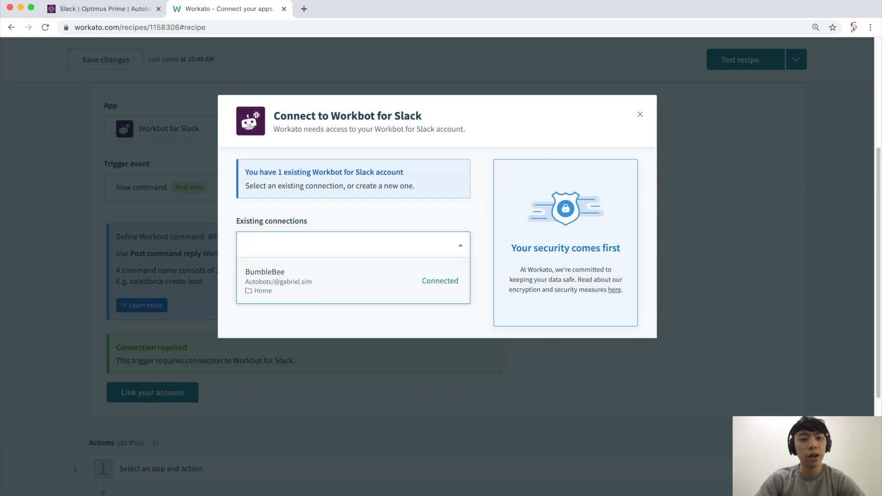
{"action": "left_click", "coordinate": [105, 8]}
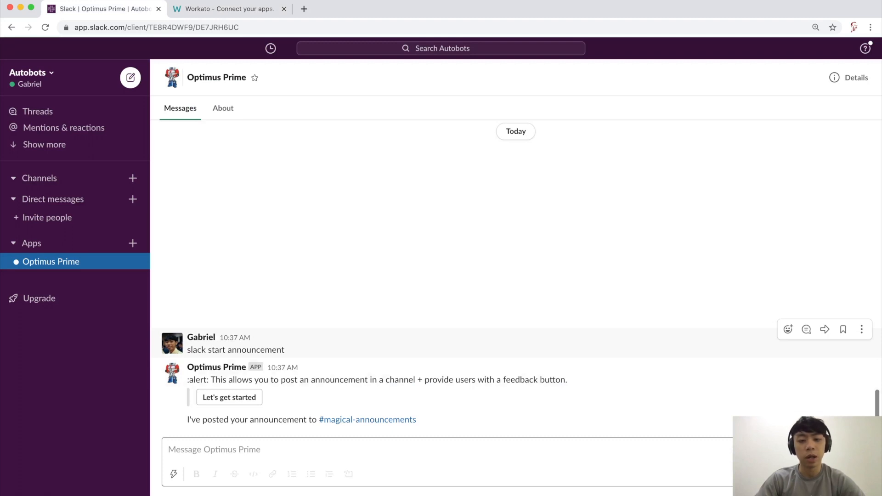
{"action": "key", "text": "super+k"}
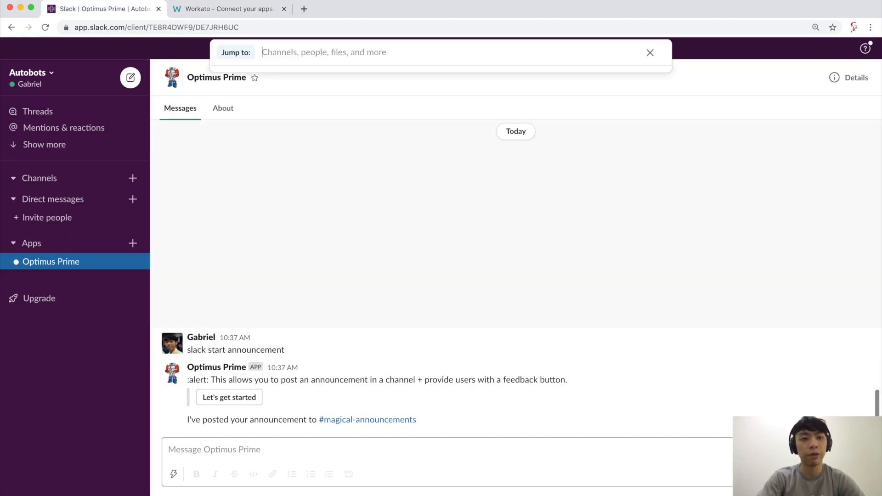
{"action": "type", "text": "bumble"}
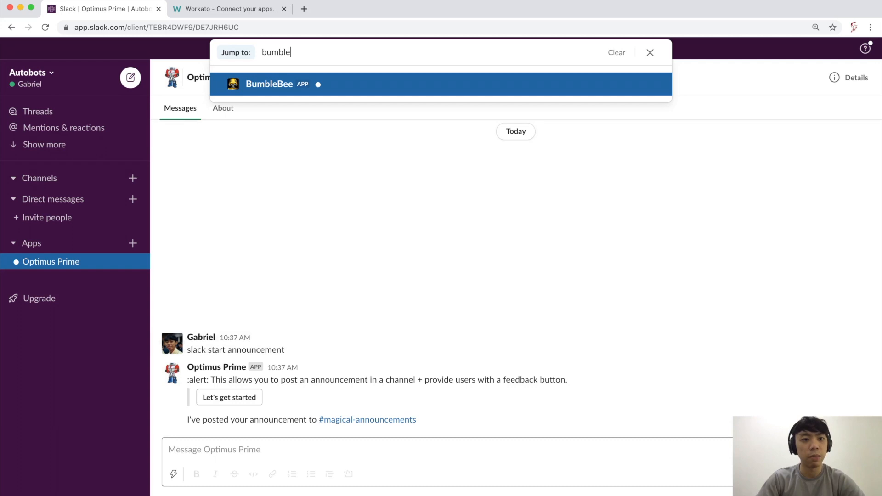
{"action": "key", "text": "Return"}
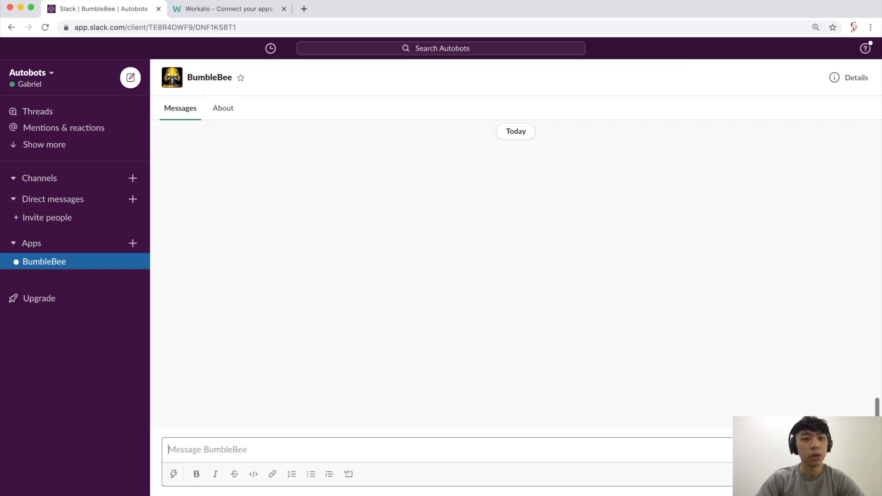
{"action": "left_click", "coordinate": [228, 9]}
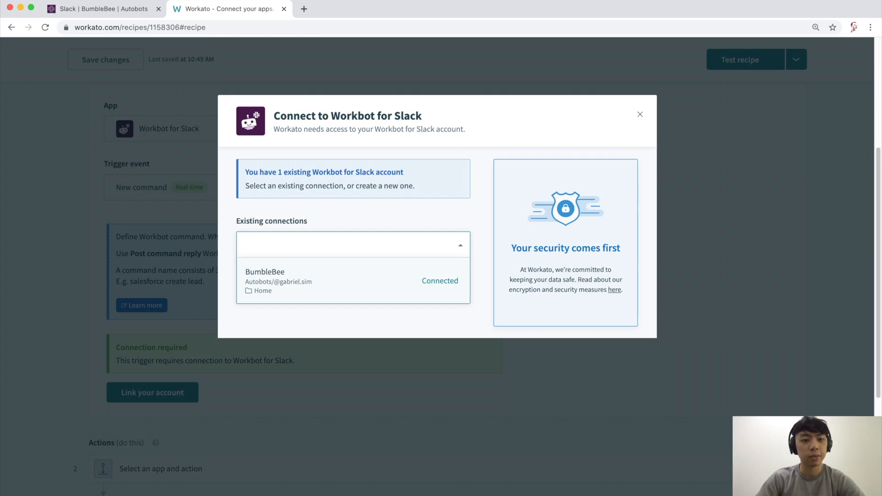
{"action": "left_click", "coordinate": [353, 280]}
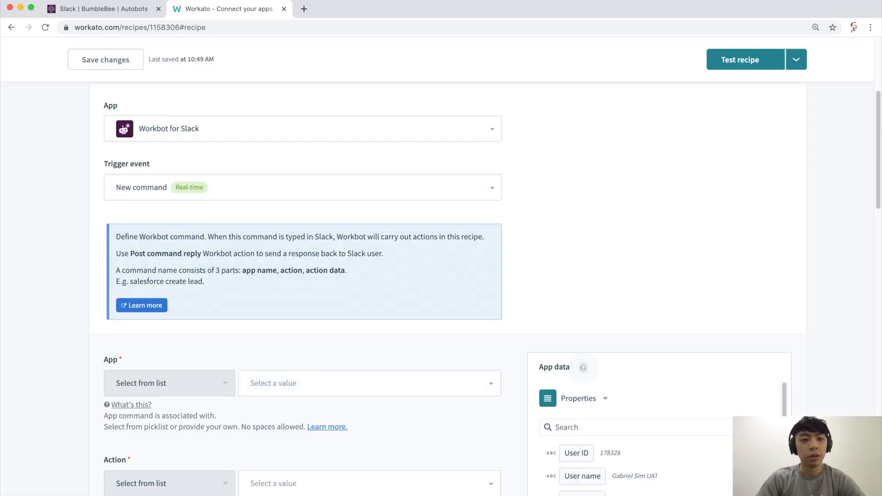
Examine the trigger's App, Action, Action data and command input fields, and revisit the BumbleBee conversation in Slack
{"action": "scroll", "coordinate": [448, 290], "scroll_direction": "down", "scroll_amount": 7}
{"action": "scroll", "coordinate": [448, 290], "scroll_direction": "down", "scroll_amount": 2}
{"action": "scroll", "coordinate": [448, 289], "scroll_direction": "up", "scroll_amount": 1}
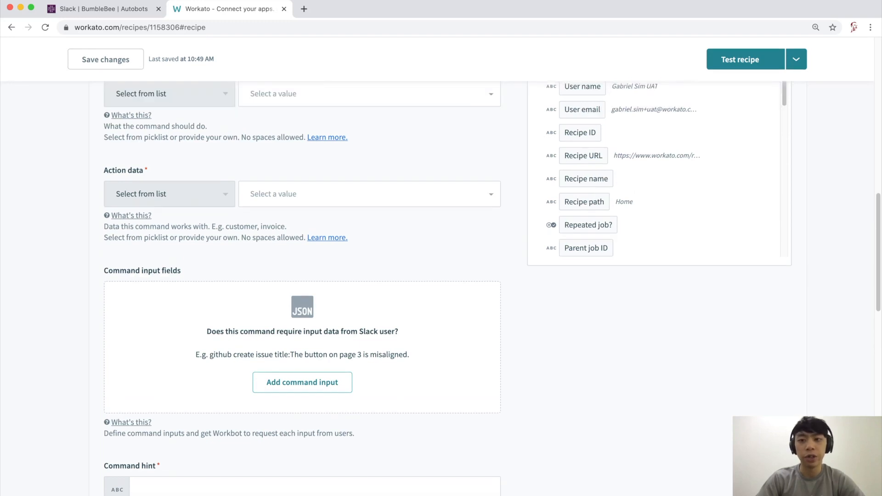
{"action": "scroll", "coordinate": [448, 289], "scroll_direction": "up", "scroll_amount": 4}
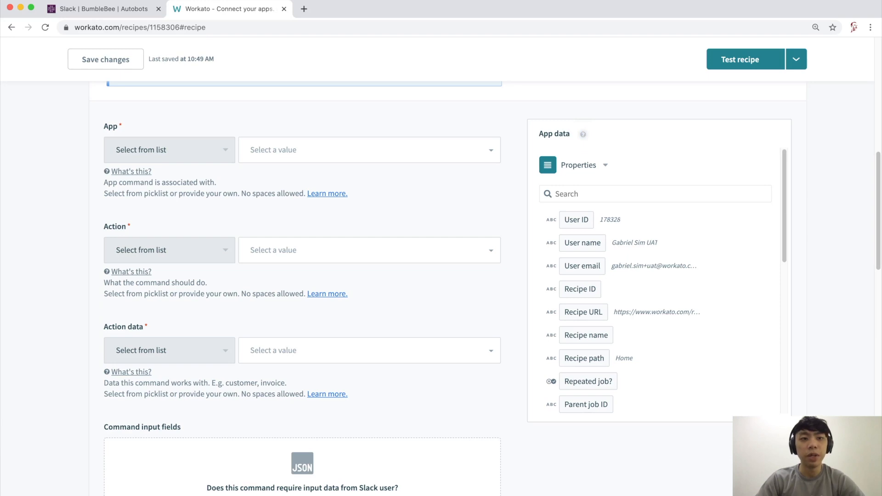
{"action": "left_click", "coordinate": [121, 8]}
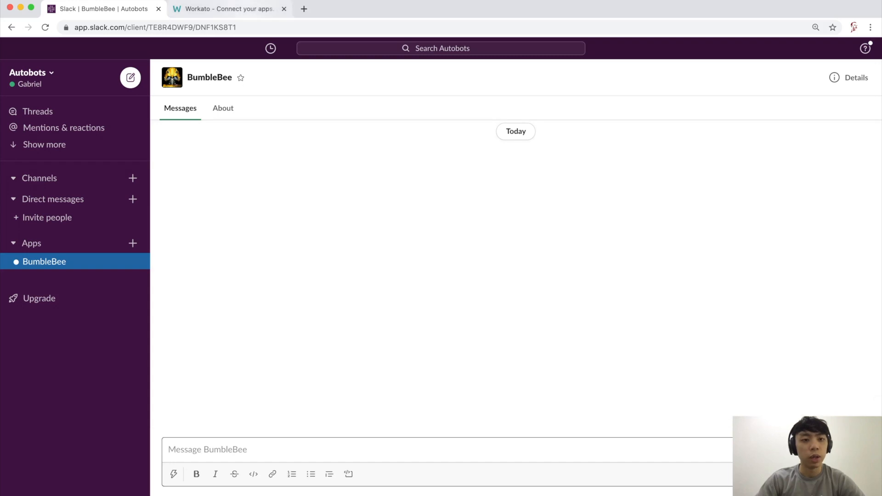
{"action": "left_click", "coordinate": [225, 9]}
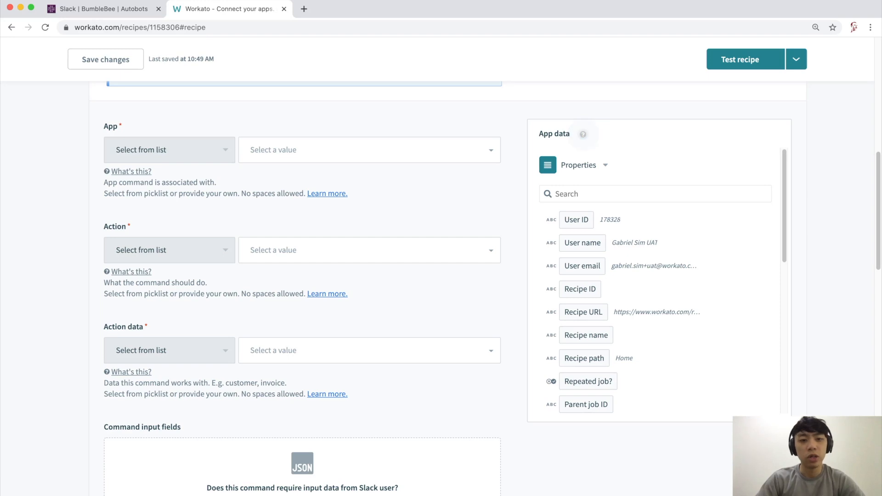
Set the trigger command's App to Slack from the list, and look at the alternative of entering a custom value
{"action": "left_click", "coordinate": [370, 150]}
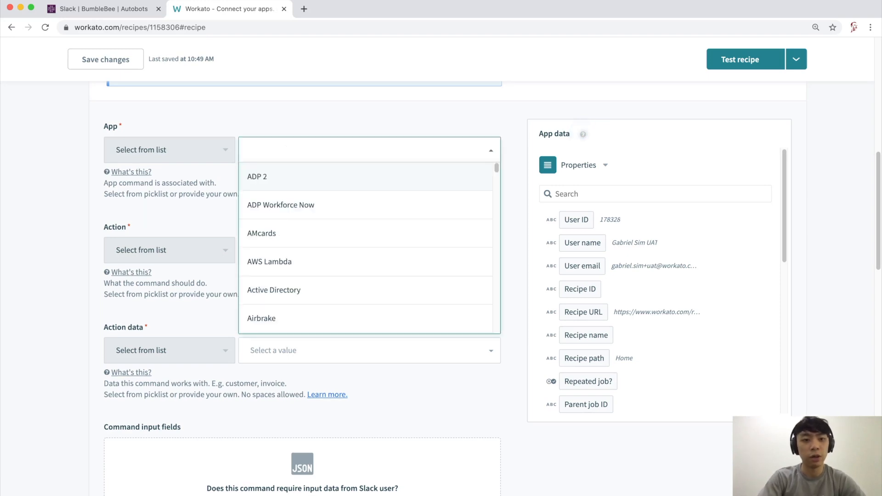
{"action": "type", "text": "slack"}
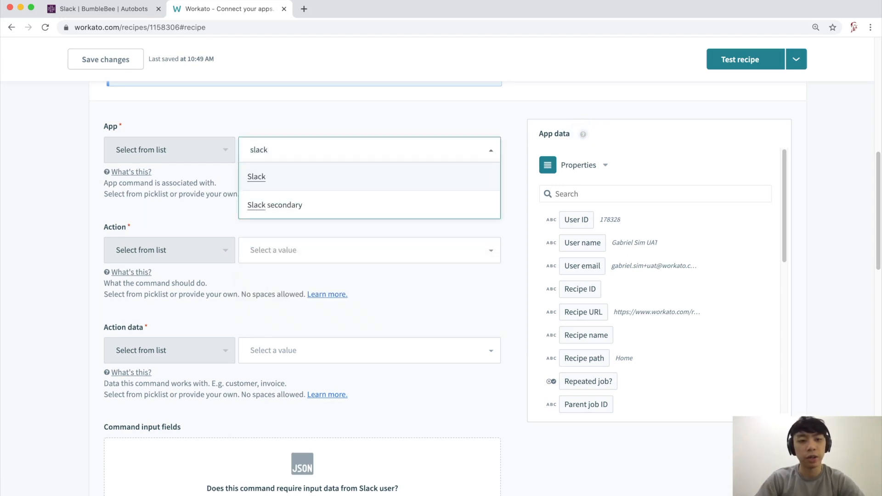
{"action": "key", "text": "Return"}
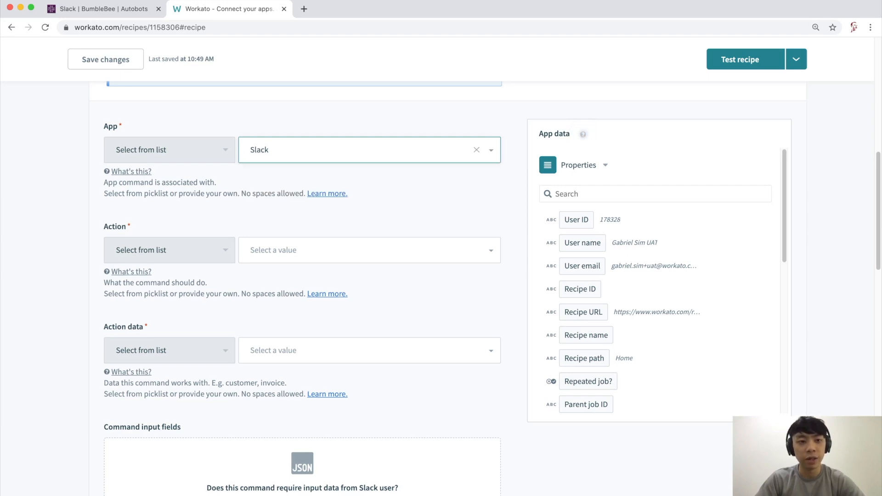
{"action": "left_click", "coordinate": [369, 150]}
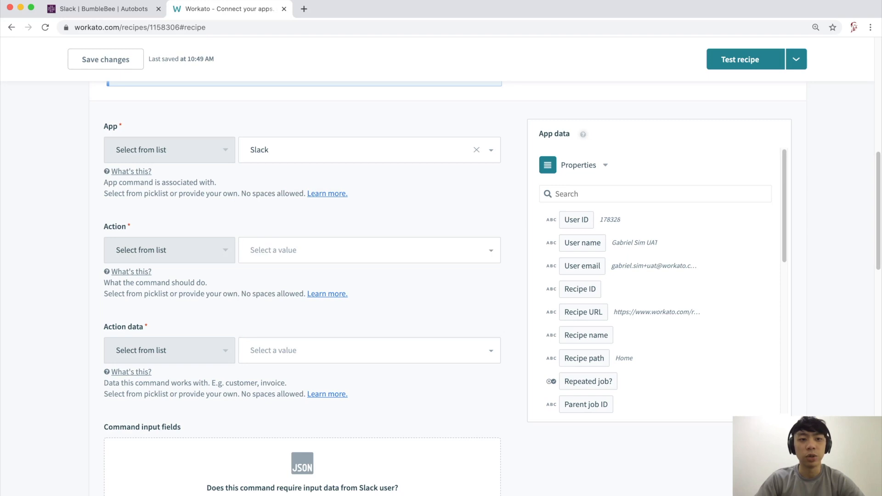
{"action": "left_click", "coordinate": [170, 150]}
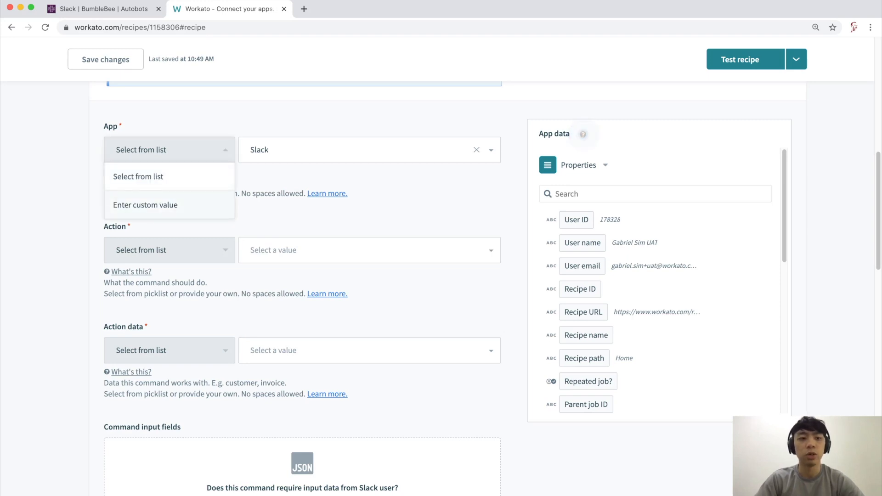
{"action": "left_click", "coordinate": [170, 149]}
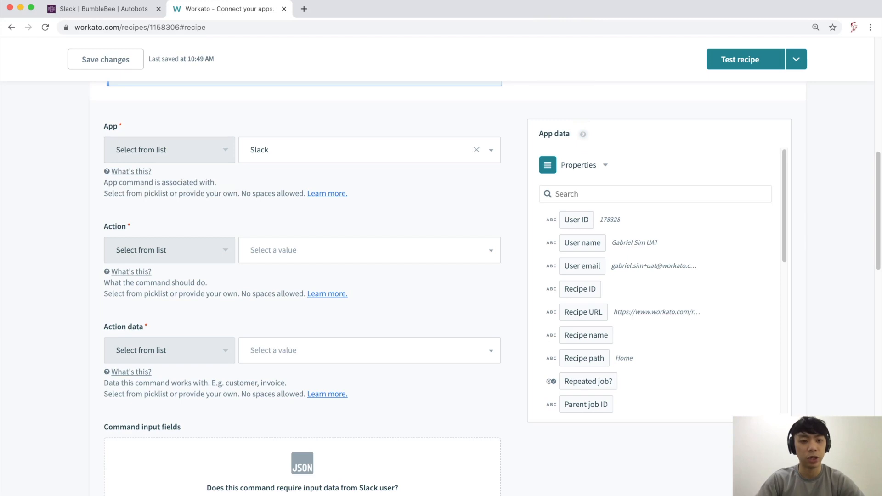
Switch the trigger's command action to a custom value and set it to "start"
{"action": "left_click", "coordinate": [370, 250]}
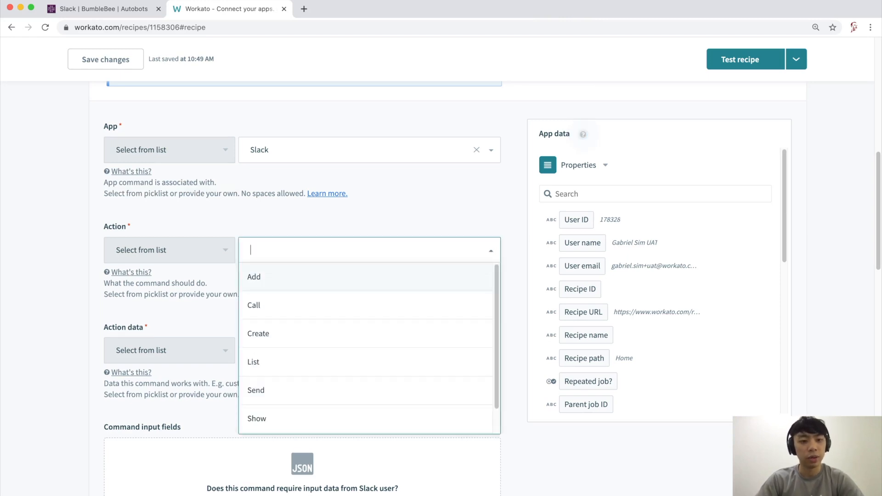
{"action": "type", "text": "sta"}
{"action": "left_click", "coordinate": [170, 251]}
{"action": "left_click", "coordinate": [146, 305]}
{"action": "left_click", "coordinate": [370, 251]}
{"action": "type", "text": "start"}
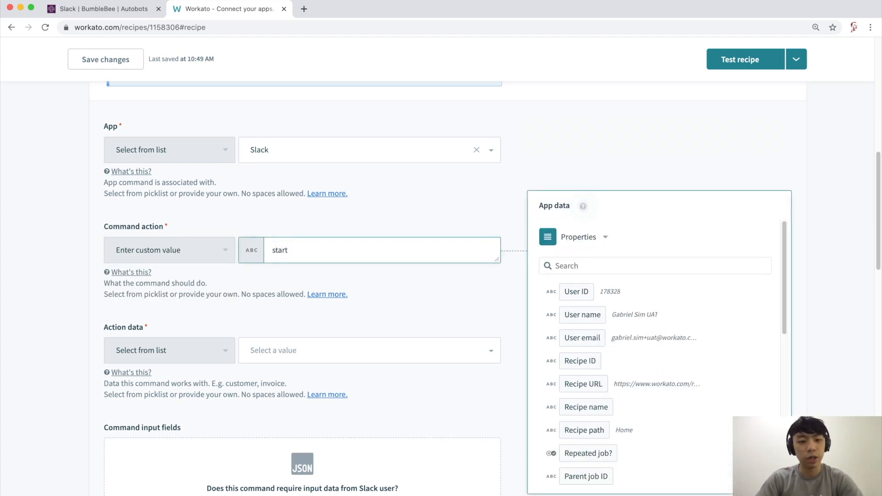
Switch the trigger's action data to a custom value and set it to "announcement"
{"action": "left_click", "coordinate": [369, 350]}
{"action": "type", "text": "ann"}
{"action": "scroll", "coordinate": [370, 351], "scroll_direction": "down", "scroll_amount": 1}
{"action": "left_click", "coordinate": [170, 301]}
{"action": "left_click", "coordinate": [170, 301]}
{"action": "left_click", "coordinate": [158, 354]}
{"action": "type", "text": "an"}
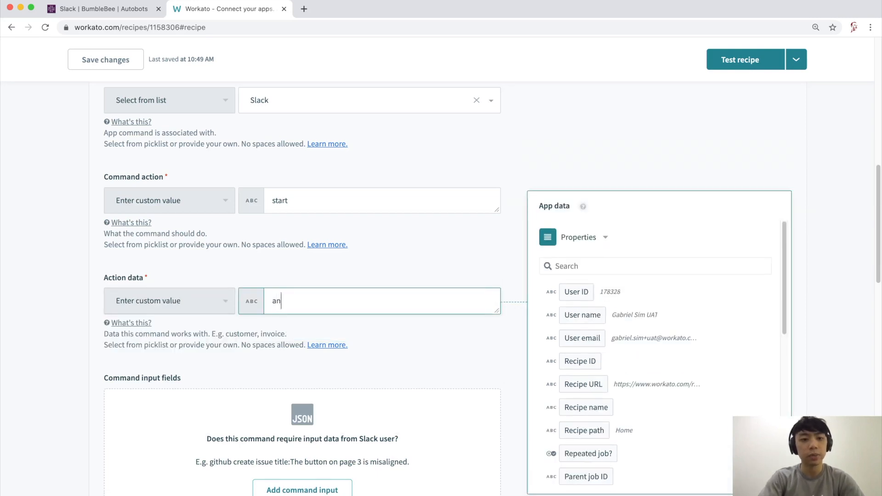
{"action": "type", "text": "nouncement"}
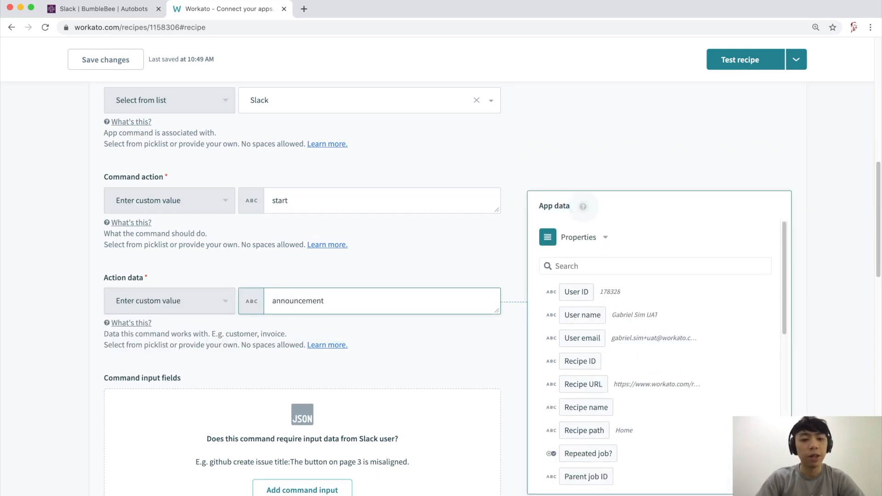
Enter "This command prepares user announcements" as the trigger's command hint
{"action": "scroll", "coordinate": [369, 288], "scroll_direction": "down", "scroll_amount": 4}
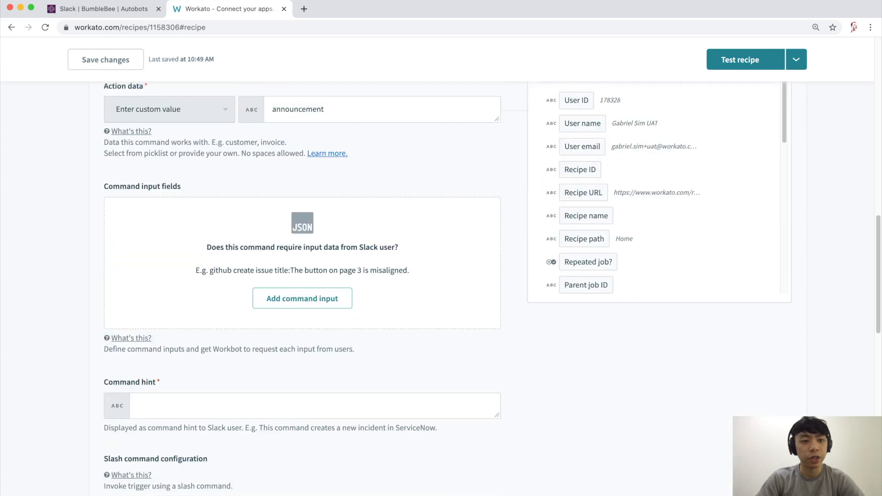
{"action": "scroll", "coordinate": [370, 289], "scroll_direction": "down", "scroll_amount": 1}
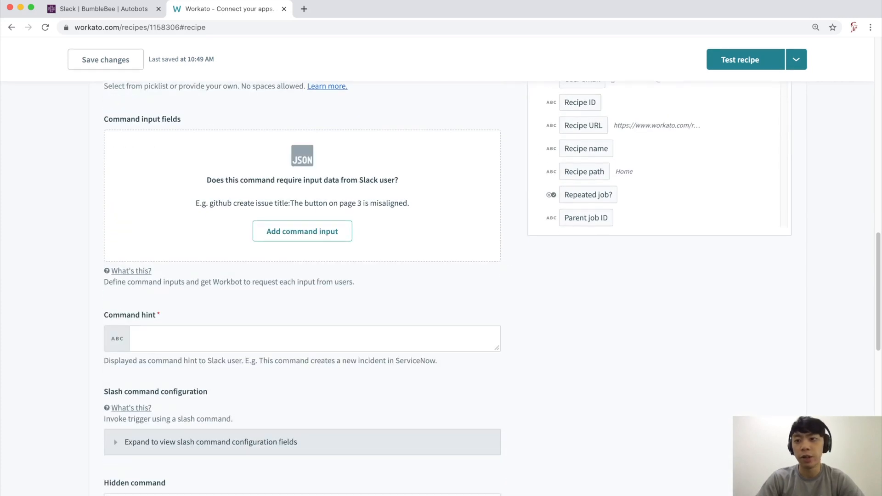
{"action": "scroll", "coordinate": [492, 290], "scroll_direction": "down", "scroll_amount": 1}
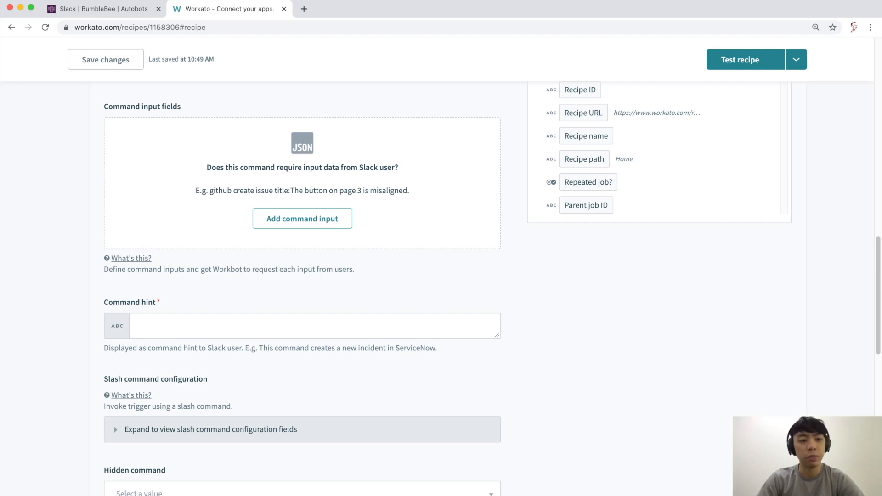
{"action": "scroll", "coordinate": [302, 289], "scroll_direction": "down", "scroll_amount": 1}
{"action": "scroll", "coordinate": [303, 289], "scroll_direction": "down", "scroll_amount": 5}
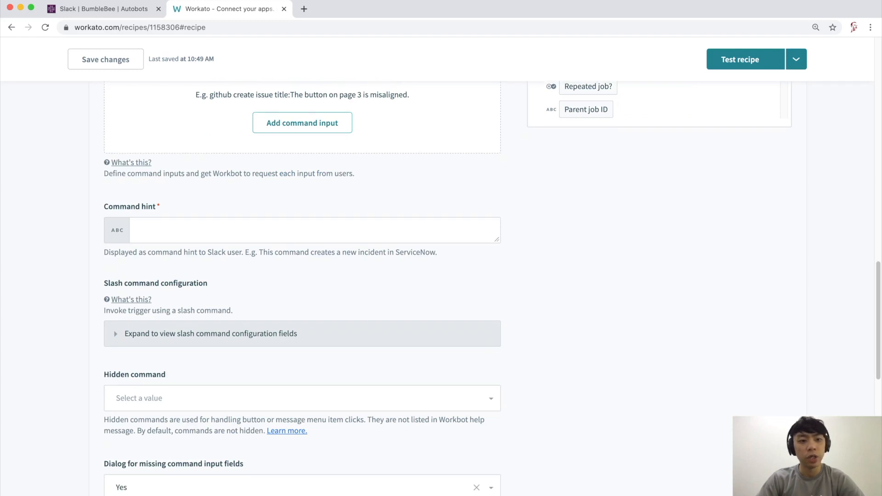
{"action": "left_click", "coordinate": [139, 230]}
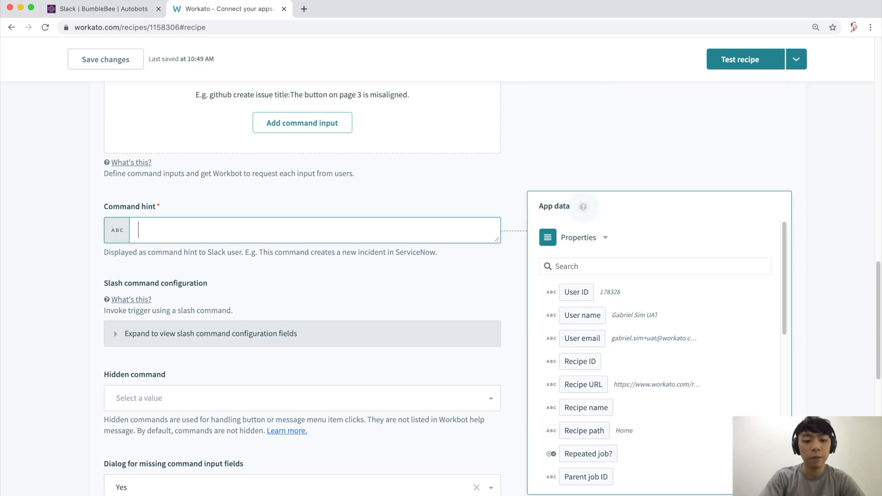
{"action": "type", "text": "This command"}
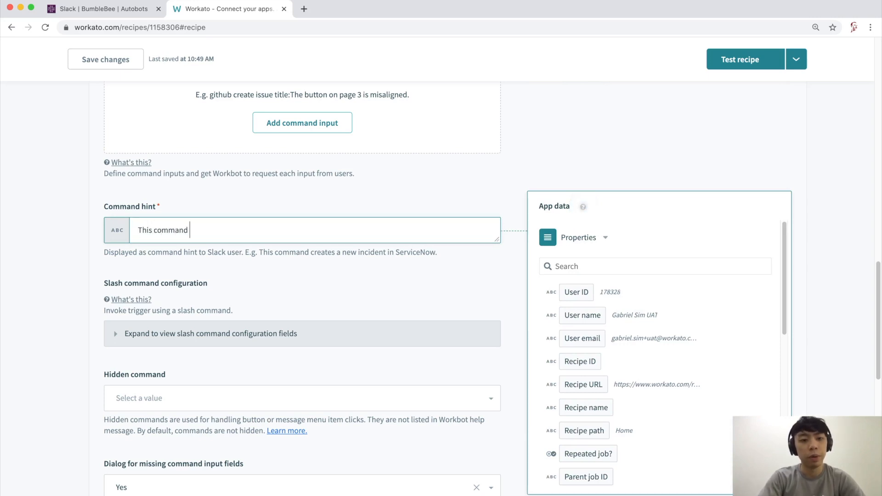
{"action": "type", "text": " perov"}
{"action": "key", "text": "BackSpace"}
{"action": "key", "text": "BackSpace"}
{"action": "key", "text": "BackSpace"}
{"action": "key", "text": "BackSpace"}
{"action": "type", "text": "repares"}
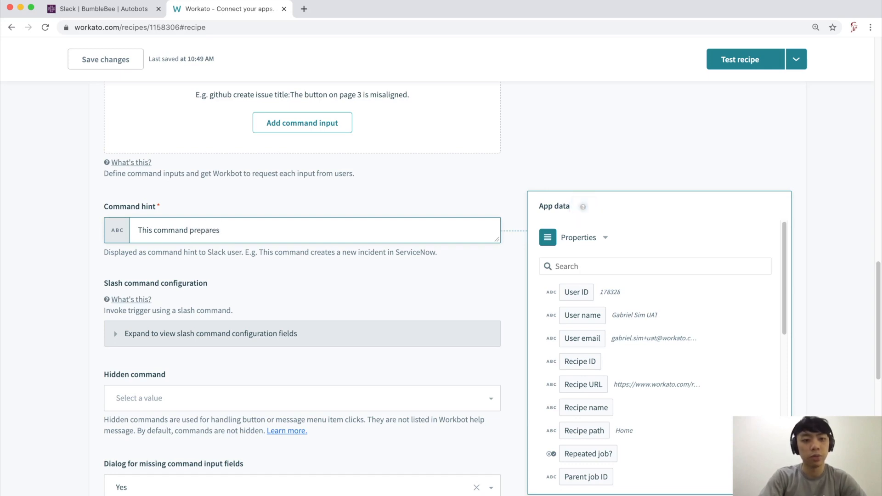
{"action": "type", "text": " user announcements"}
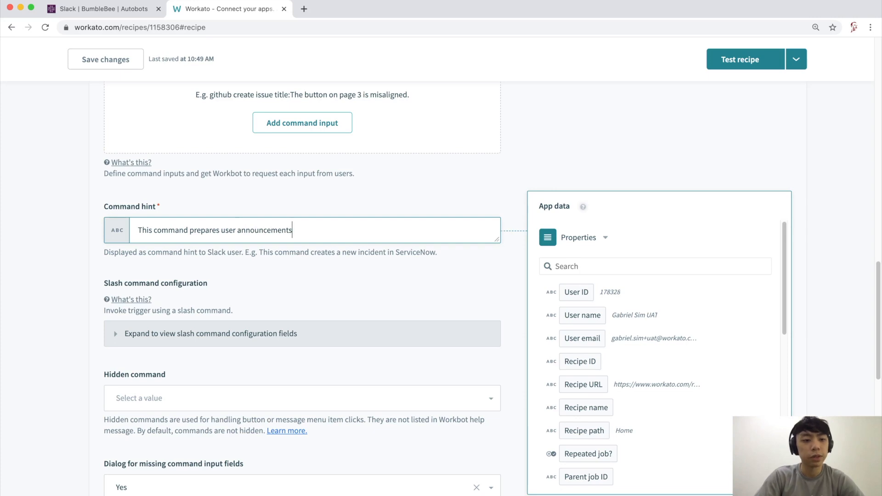
{"action": "left_click", "coordinate": [582, 207]}
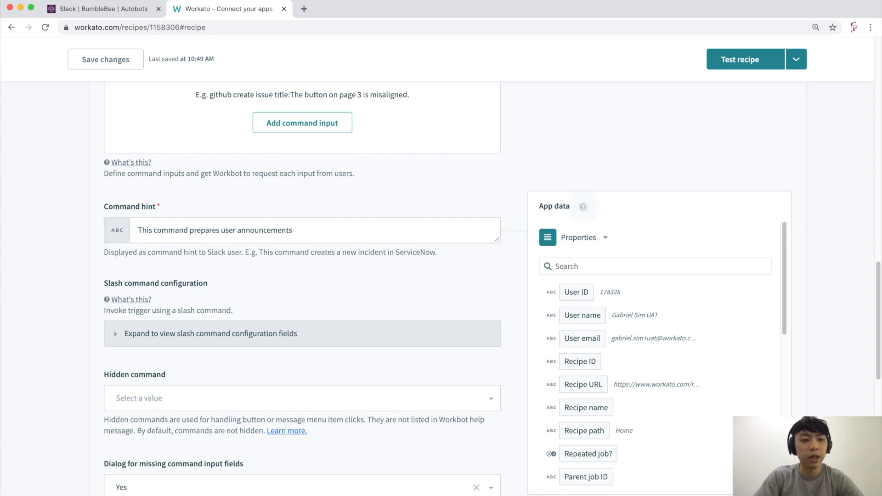
Collapse the trigger's settings and set the recipe's first action to Post command reply in Workbot for Slack
{"action": "scroll", "coordinate": [303, 294], "scroll_direction": "down", "scroll_amount": 3}
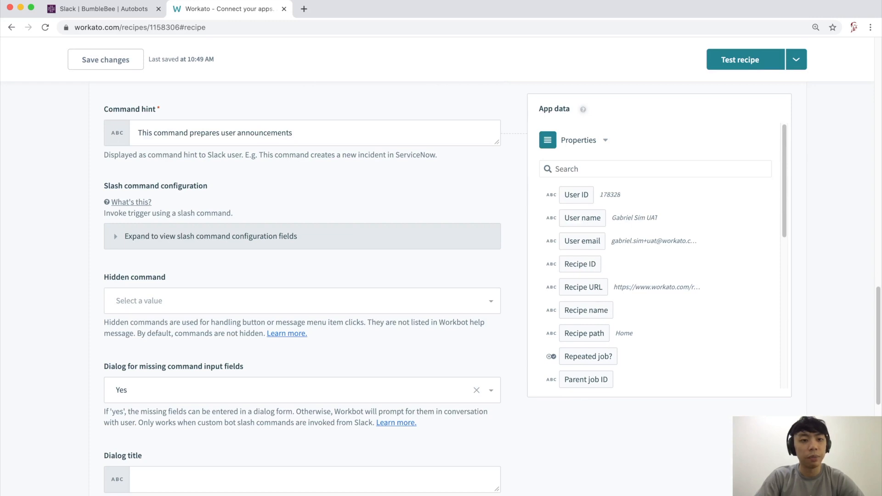
{"action": "scroll", "coordinate": [582, 92], "scroll_direction": "down", "scroll_amount": 2}
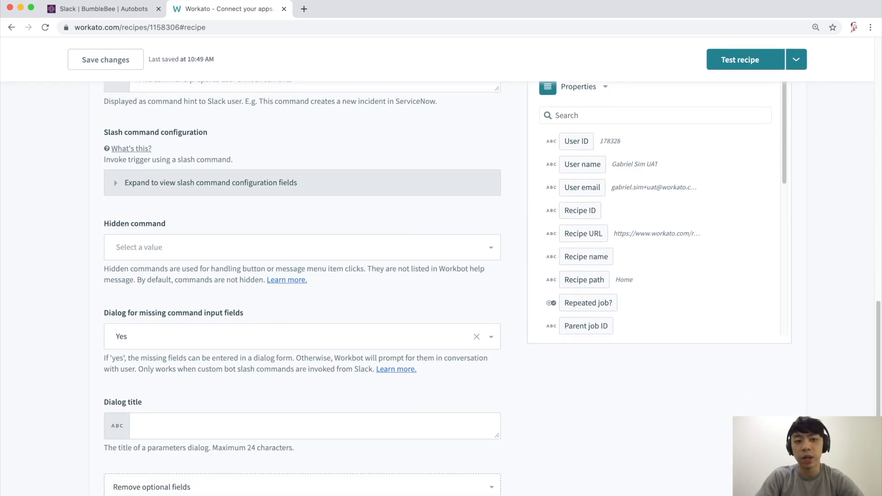
{"action": "scroll", "coordinate": [492, 289], "scroll_direction": "down", "scroll_amount": 2}
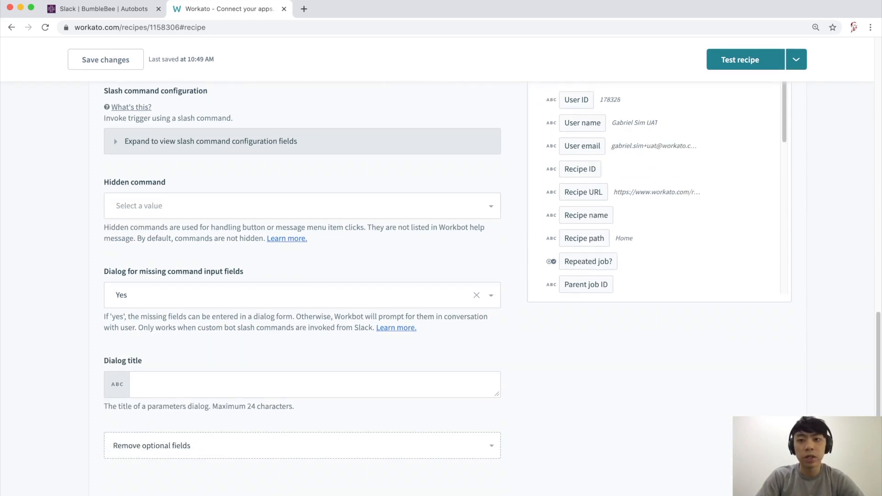
{"action": "scroll", "coordinate": [302, 276], "scroll_direction": "up", "scroll_amount": 15}
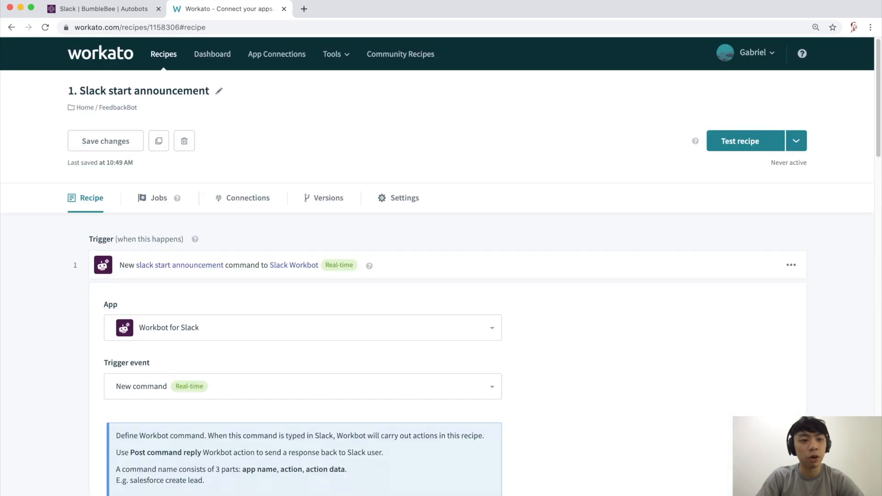
{"action": "left_click", "coordinate": [448, 265]}
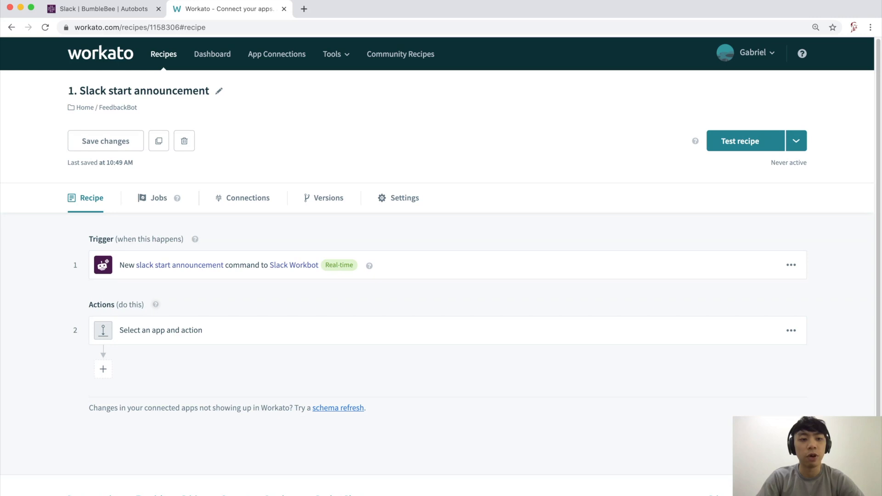
{"action": "scroll", "coordinate": [441, 275], "scroll_direction": "down", "scroll_amount": 2}
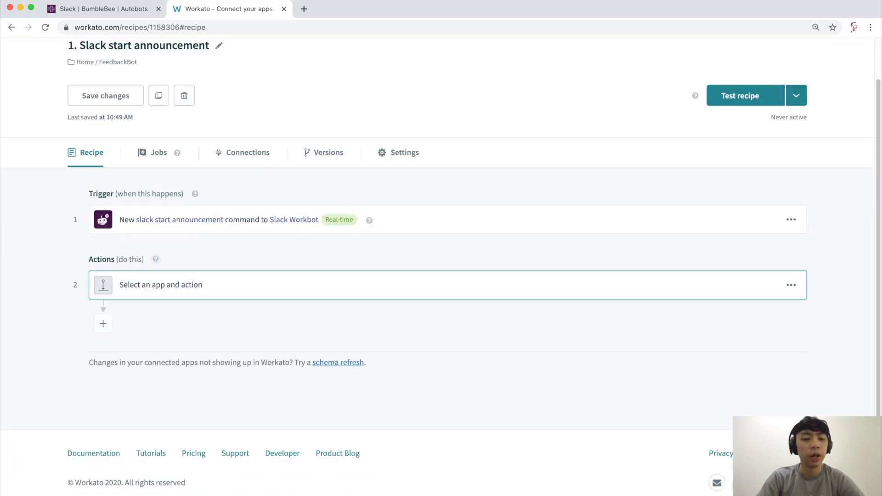
{"action": "left_click", "coordinate": [448, 285]}
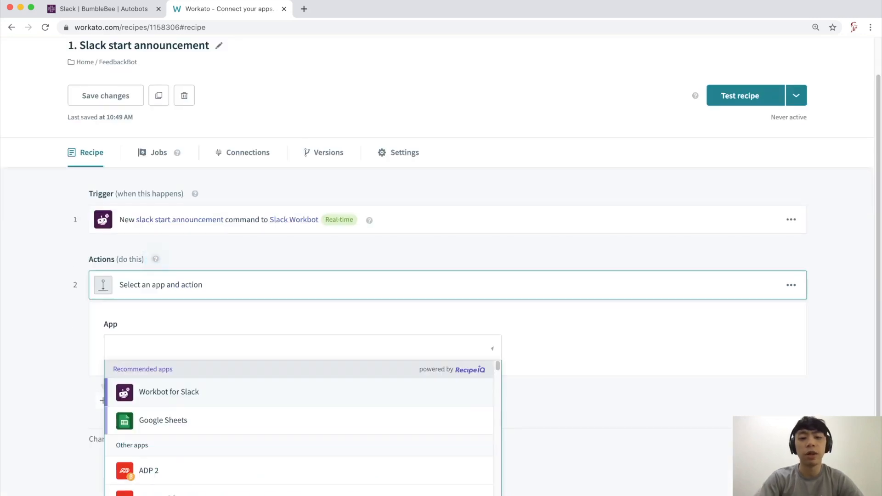
{"action": "key", "text": "Return"}
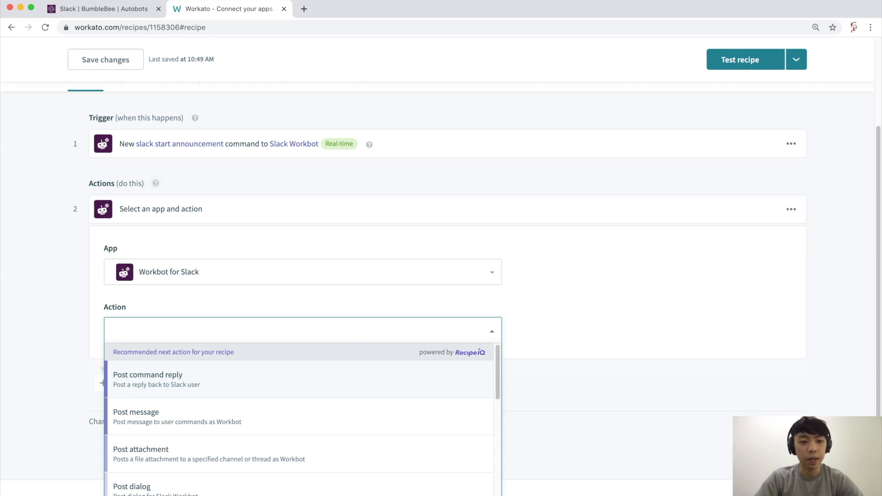
{"action": "key", "text": "Return"}
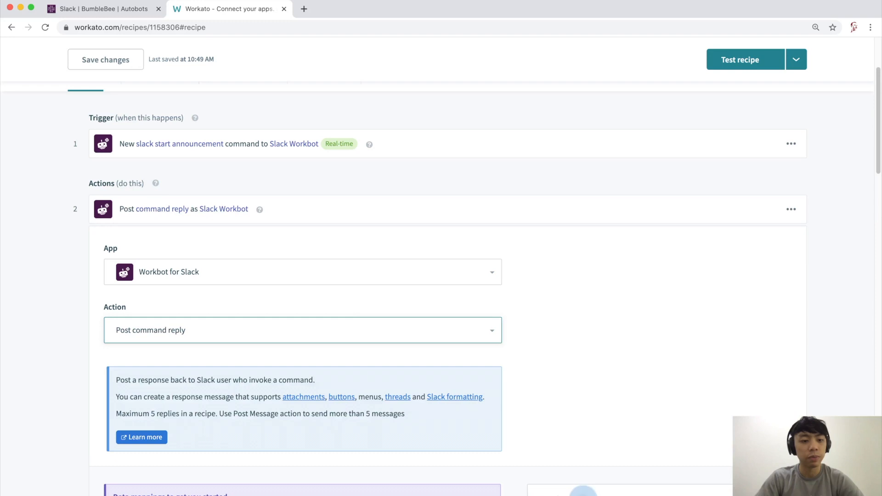
Remove the suggested RecipeIQ data mappings from the Post command reply action
{"action": "scroll", "coordinate": [441, 276], "scroll_direction": "down", "scroll_amount": 5}
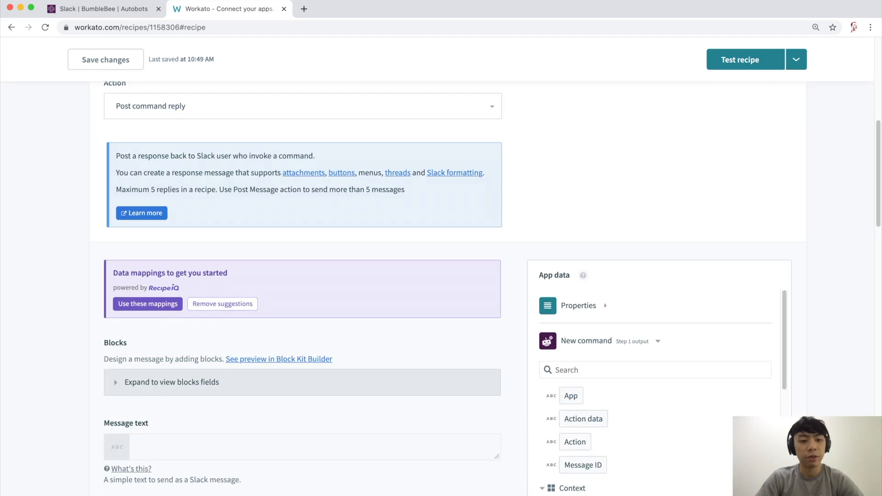
{"action": "scroll", "coordinate": [303, 276], "scroll_direction": "down", "scroll_amount": 3}
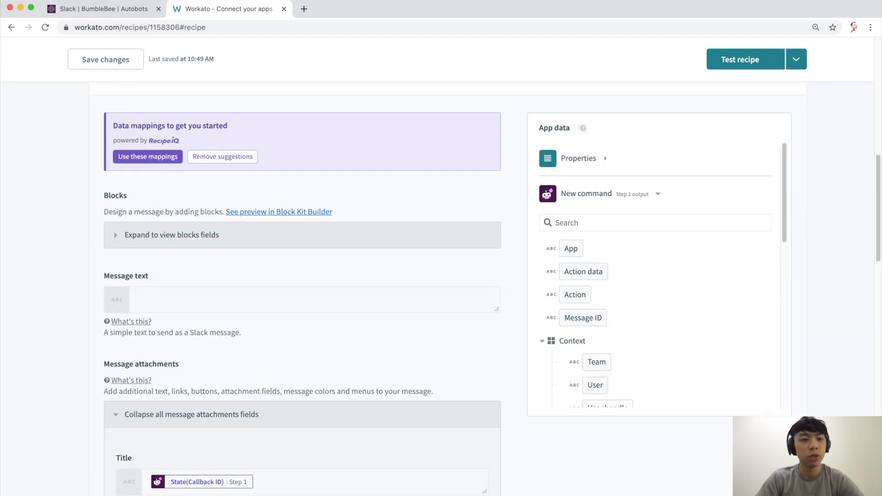
{"action": "left_click", "coordinate": [583, 129]}
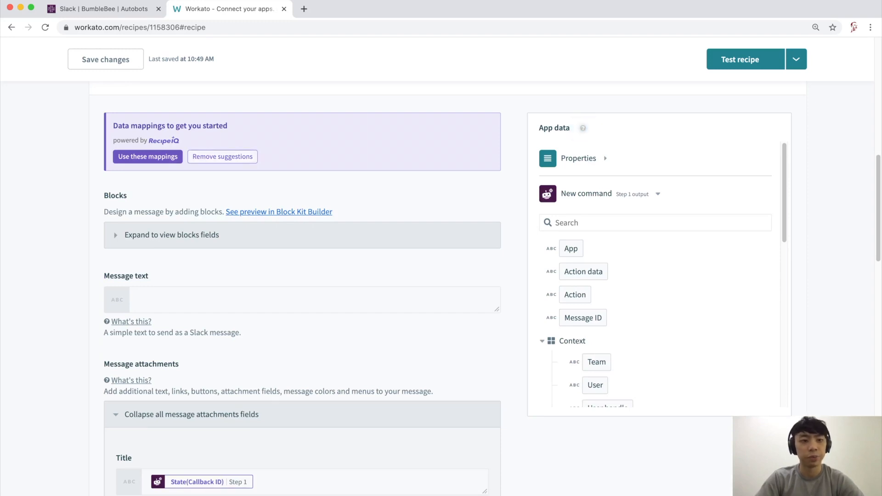
{"action": "left_click", "coordinate": [222, 156]}
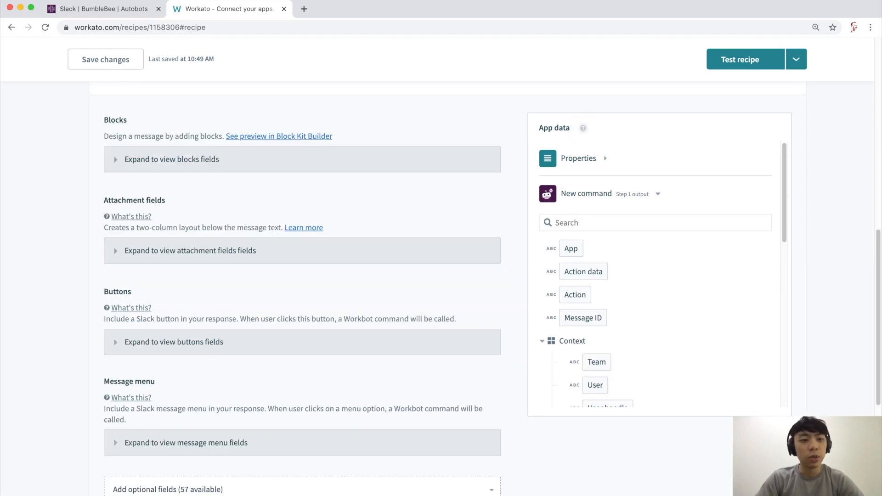
Add the optional Message text field to the Post command reply action
{"action": "scroll", "coordinate": [303, 295], "scroll_direction": "down", "scroll_amount": 1}
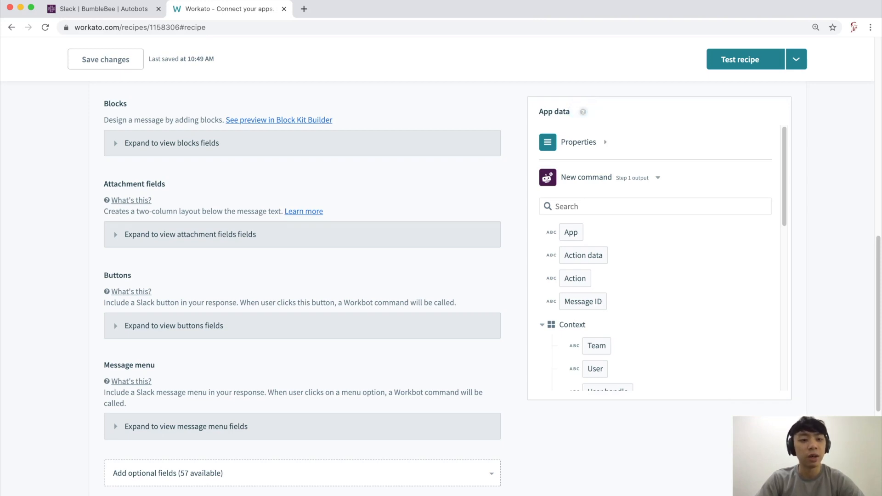
{"action": "scroll", "coordinate": [442, 285], "scroll_direction": "down", "scroll_amount": 3}
{"action": "left_click", "coordinate": [302, 406]}
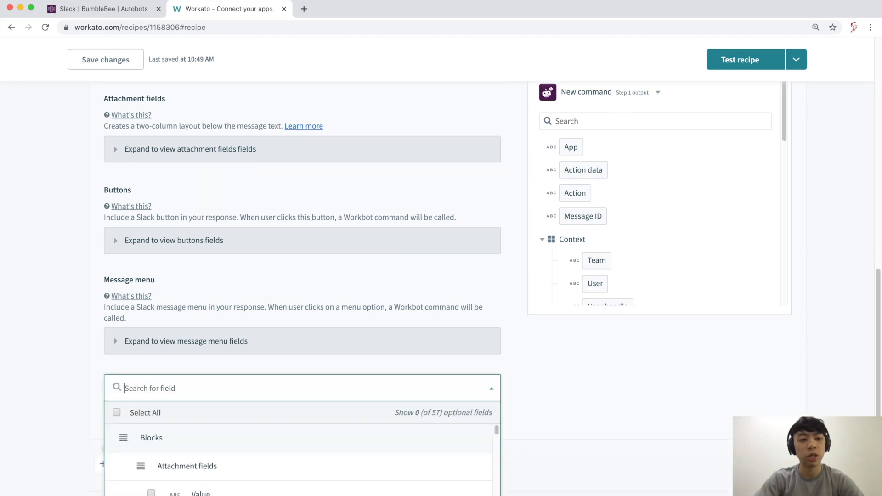
{"action": "type", "text": "message"}
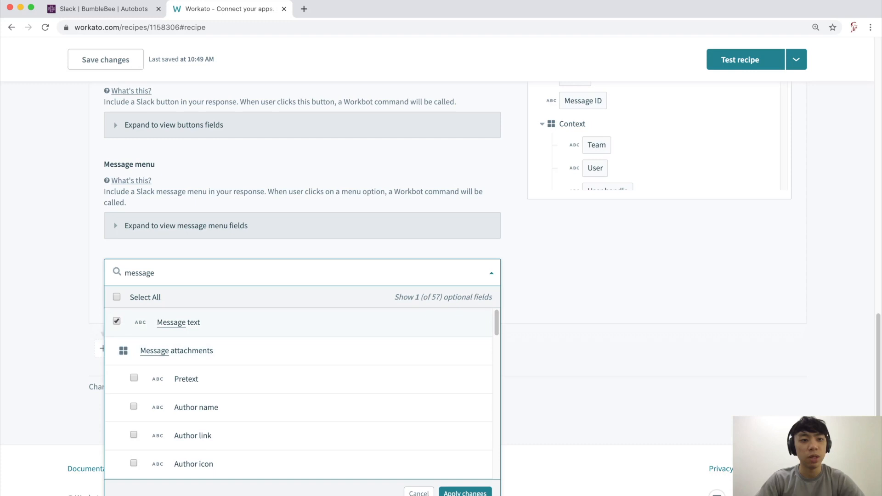
{"action": "left_click", "coordinate": [465, 493]}
Enter "I've got your command!" as the message text of the Post command reply action
{"action": "scroll", "coordinate": [442, 285], "scroll_direction": "up", "scroll_amount": 7}
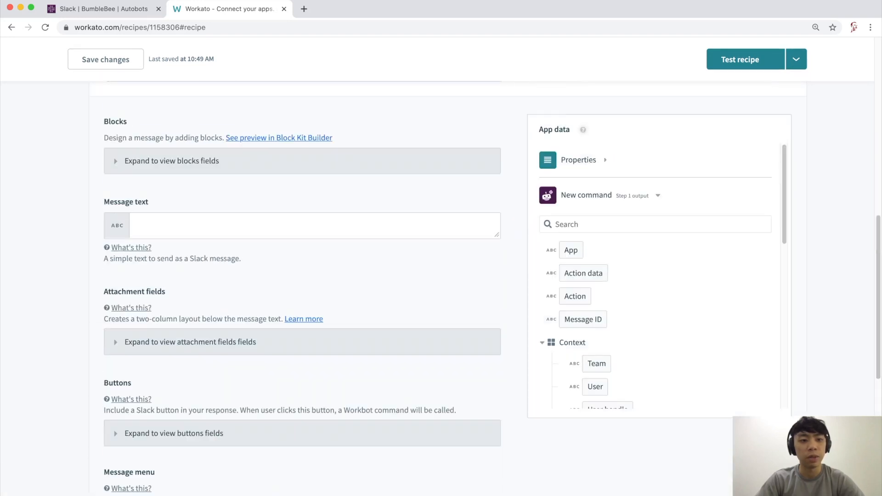
{"action": "triple_click", "coordinate": [172, 259]}
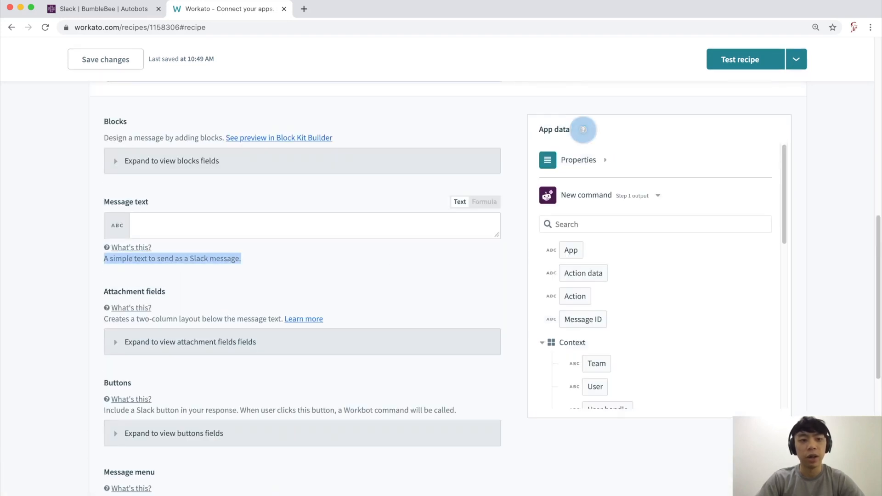
{"action": "left_click", "coordinate": [139, 225]}
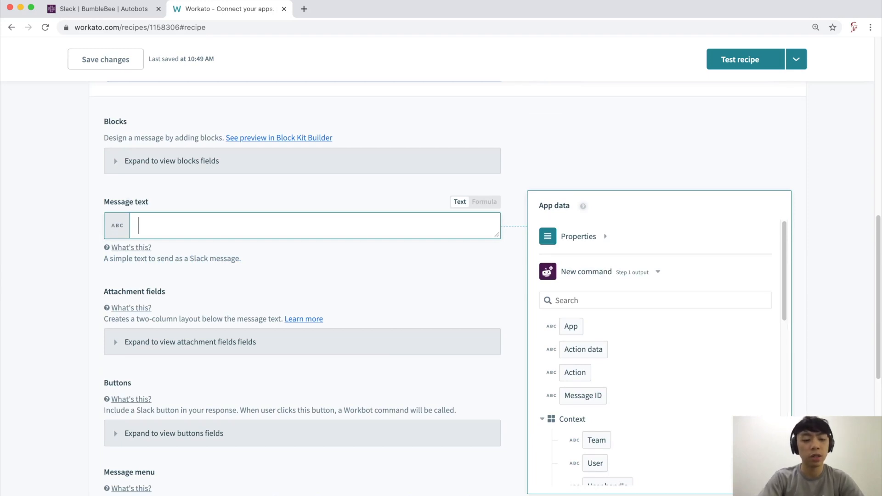
{"action": "type", "text": "I've got your"}
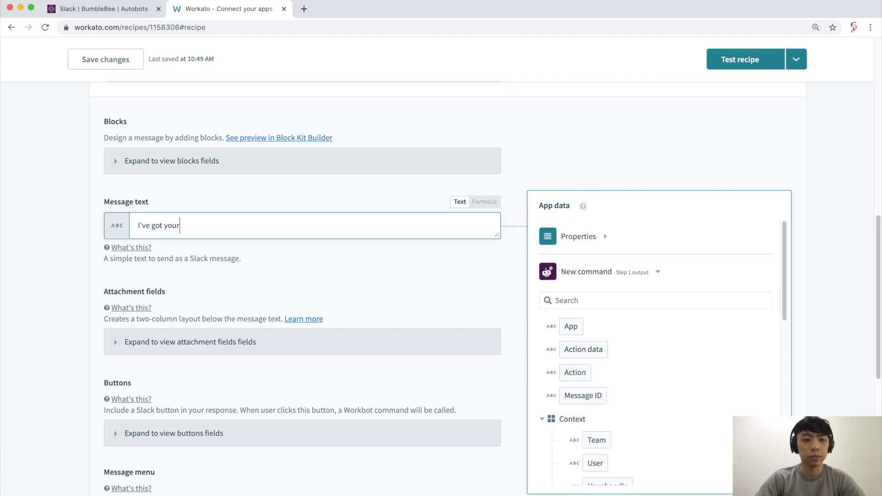
{"action": "type", "text": " command!"}
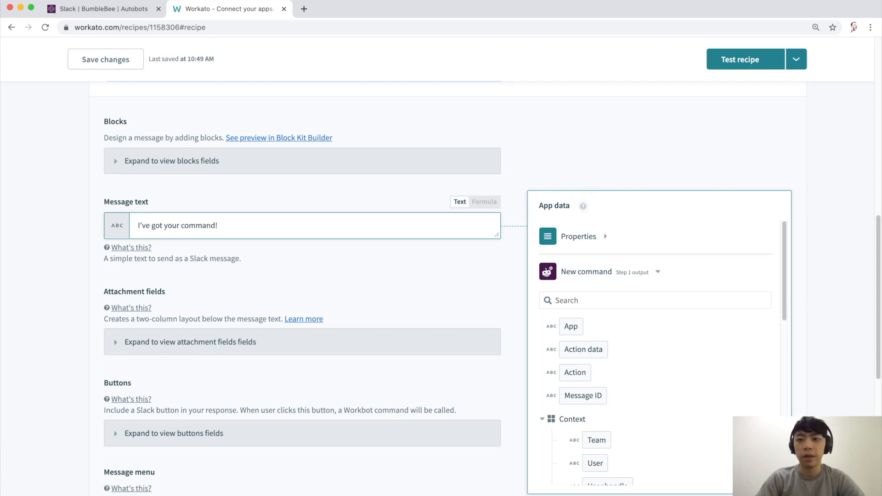
Collapse the Post command reply action's settings and start the recipe
{"action": "left_click", "coordinate": [797, 59]}
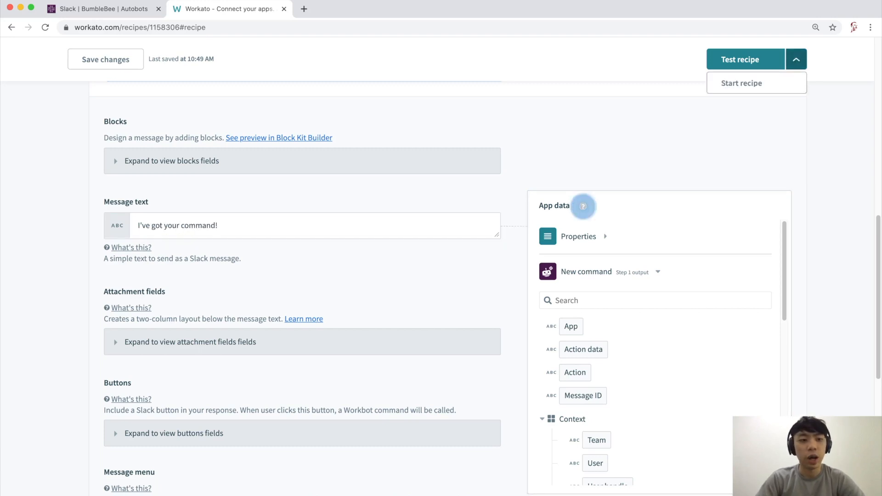
{"action": "scroll", "coordinate": [583, 207], "scroll_direction": "up", "scroll_amount": 6}
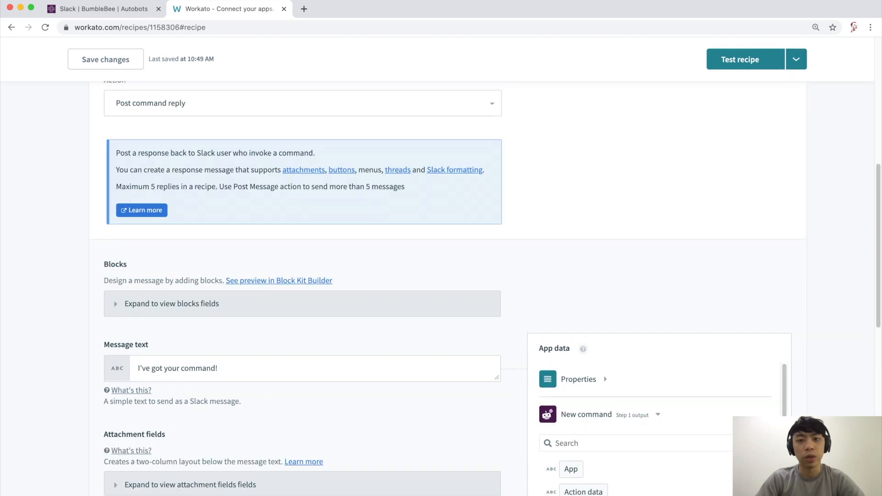
{"action": "left_click", "coordinate": [447, 111]}
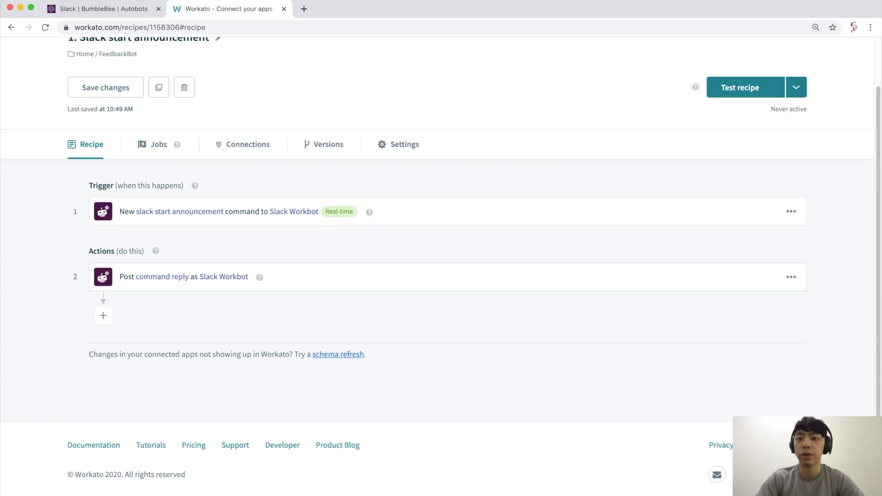
{"action": "left_click", "coordinate": [797, 88]}
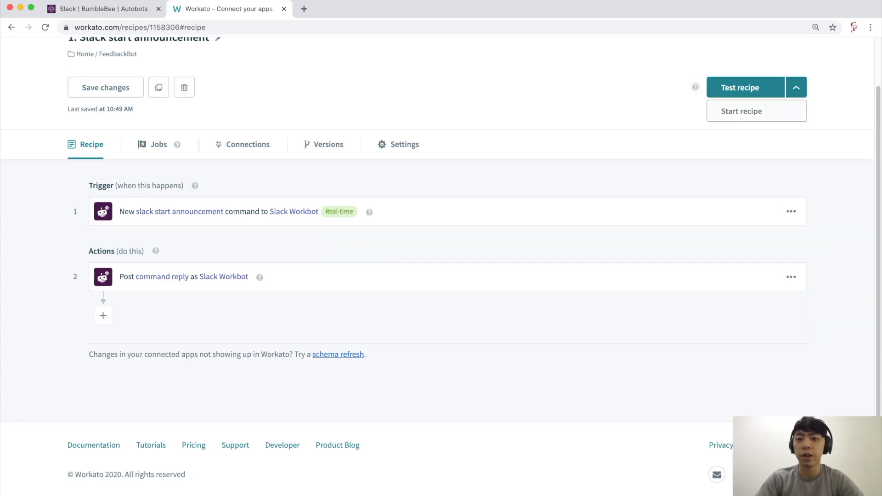
{"action": "left_click", "coordinate": [742, 111]}
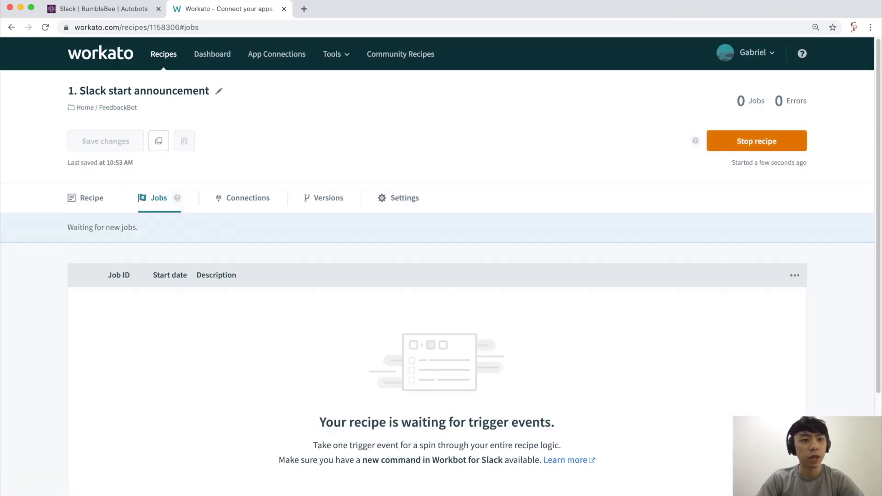
Switch to Slack and send BumbleBee the message "slack start announcement"
{"action": "left_click", "coordinate": [104, 9]}
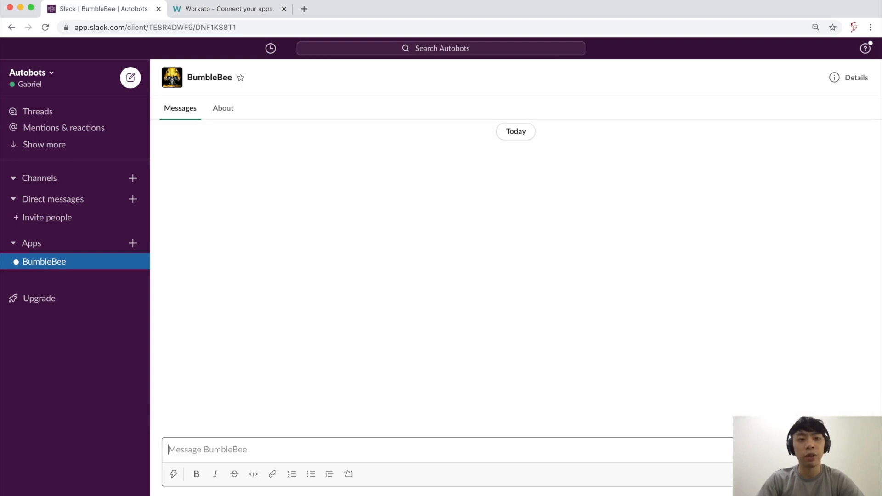
{"action": "type", "text": "slack start announcement"}
{"action": "key", "text": "Return"}
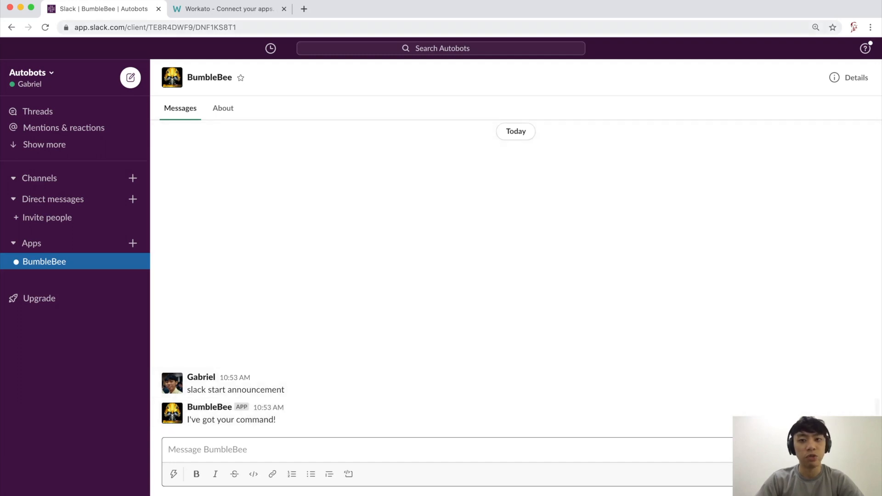
Switch back to Workato, refresh the recipe's job list and open the report of the "slack start announcement" job
{"action": "left_click", "coordinate": [227, 9]}
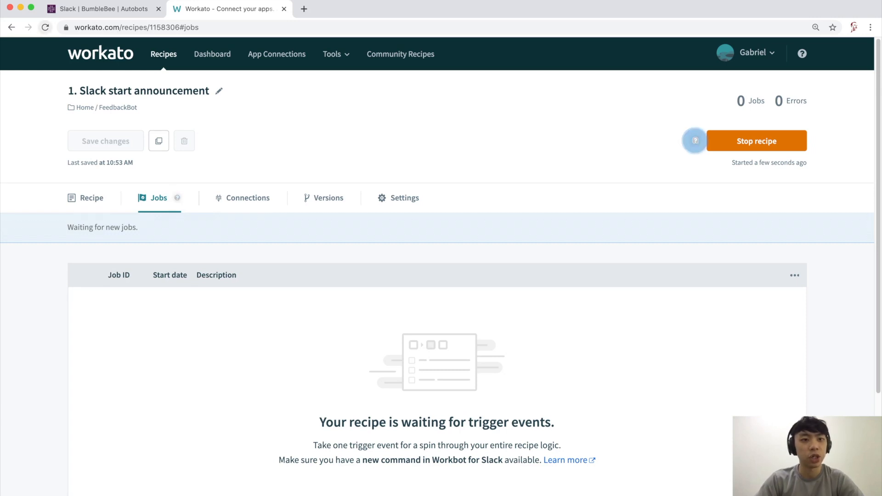
{"action": "left_click", "coordinate": [45, 27]}
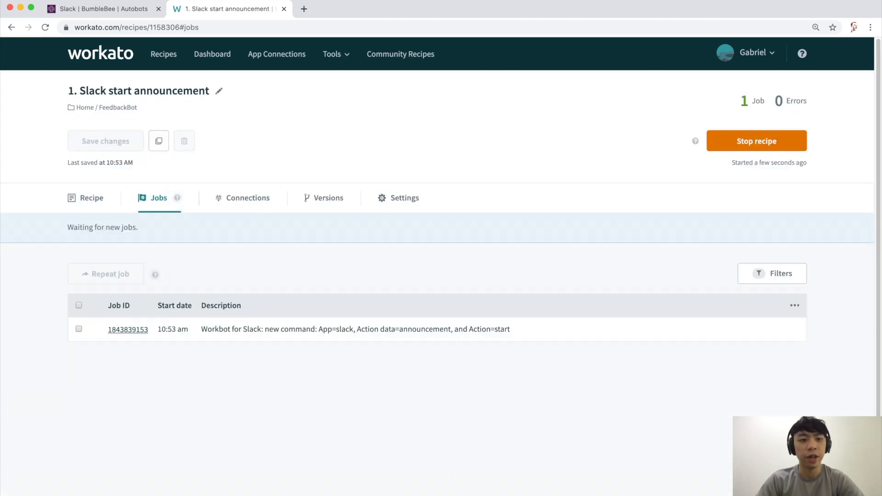
{"action": "left_click", "coordinate": [128, 330]}
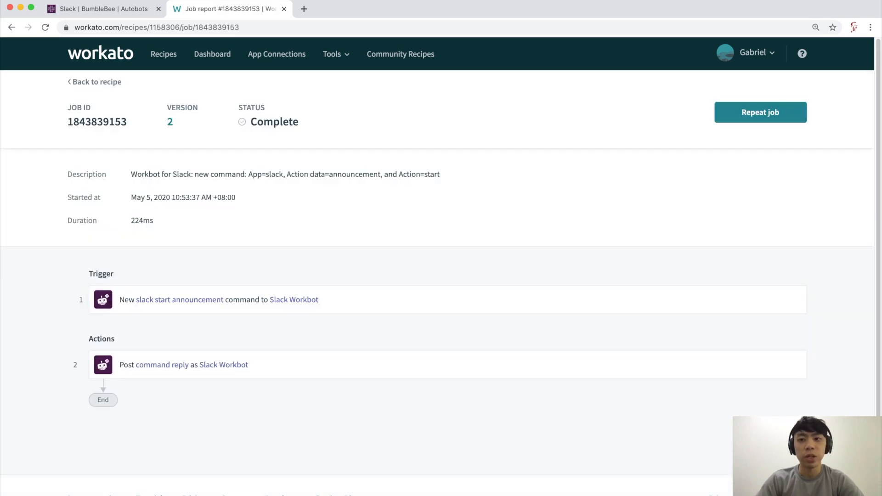
Examine the trigger's input and output in the job report, expanding the parameters and Context objects
{"action": "scroll", "coordinate": [441, 276], "scroll_direction": "down", "scroll_amount": 3}
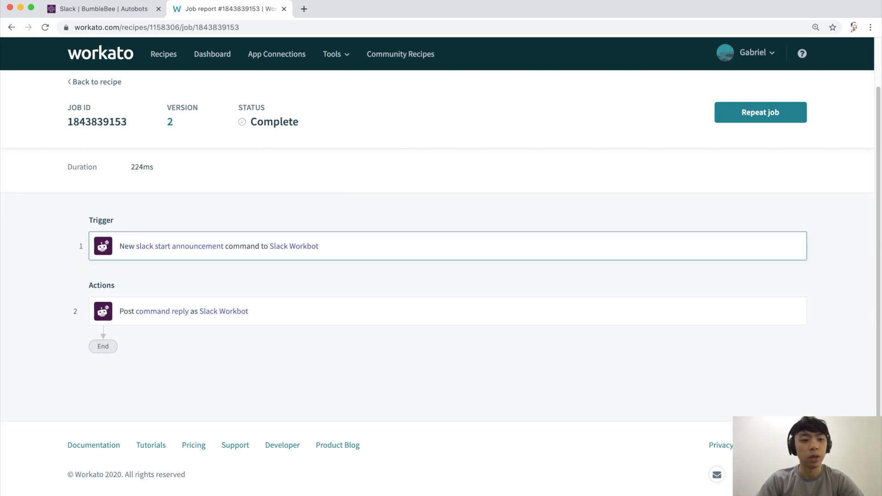
{"action": "left_click", "coordinate": [203, 246]}
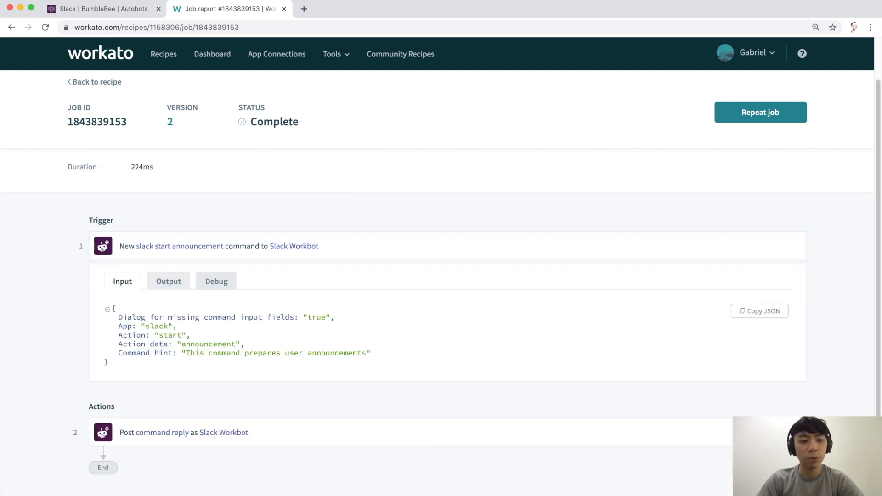
{"action": "left_click", "coordinate": [168, 282]}
{"action": "scroll", "coordinate": [440, 276], "scroll_direction": "down", "scroll_amount": 4}
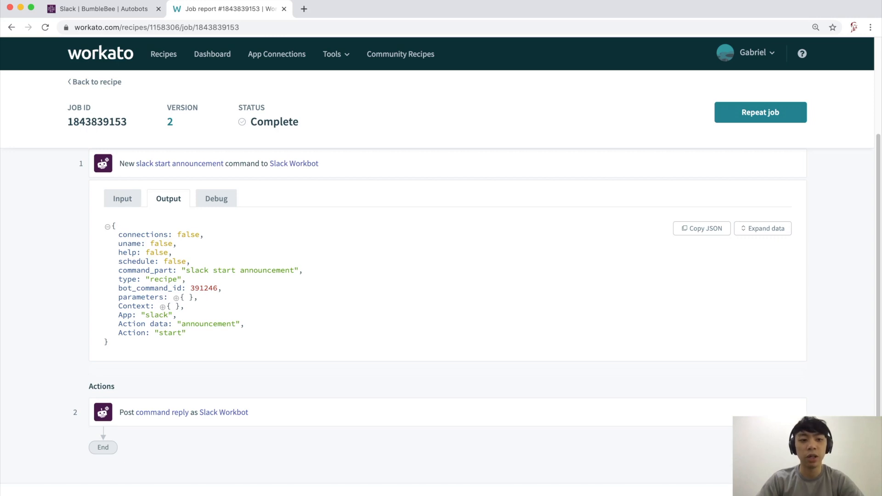
{"action": "double_click", "coordinate": [141, 298]}
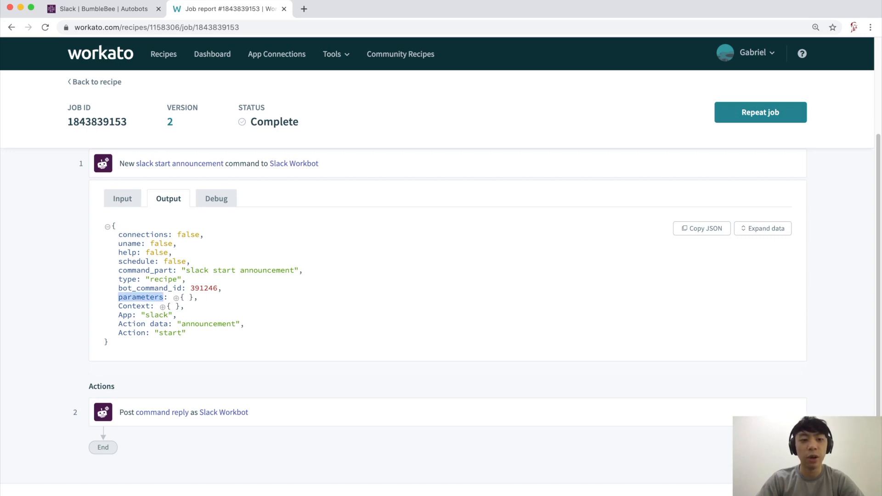
{"action": "left_click", "coordinate": [176, 298]}
{"action": "left_click_drag", "start_coordinate": [118, 298], "coordinate": [127, 306]}
{"action": "left_click", "coordinate": [134, 307]}
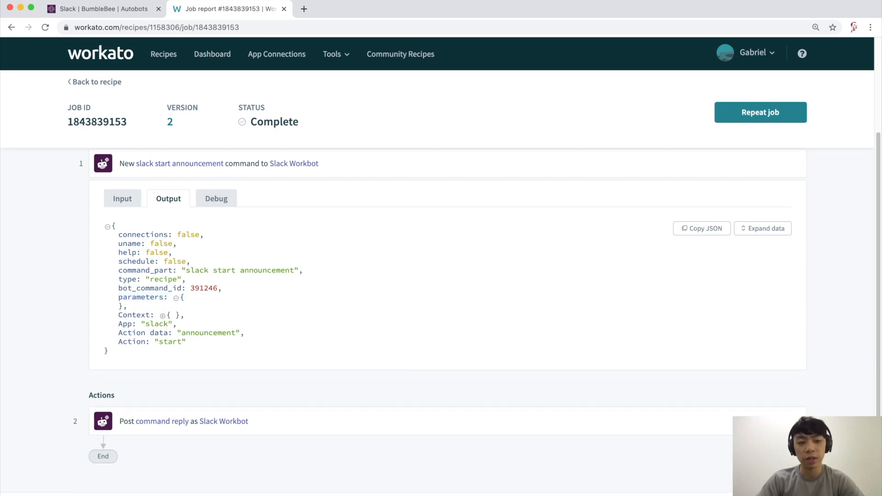
{"action": "double_click", "coordinate": [134, 315]}
{"action": "left_click", "coordinate": [162, 316]}
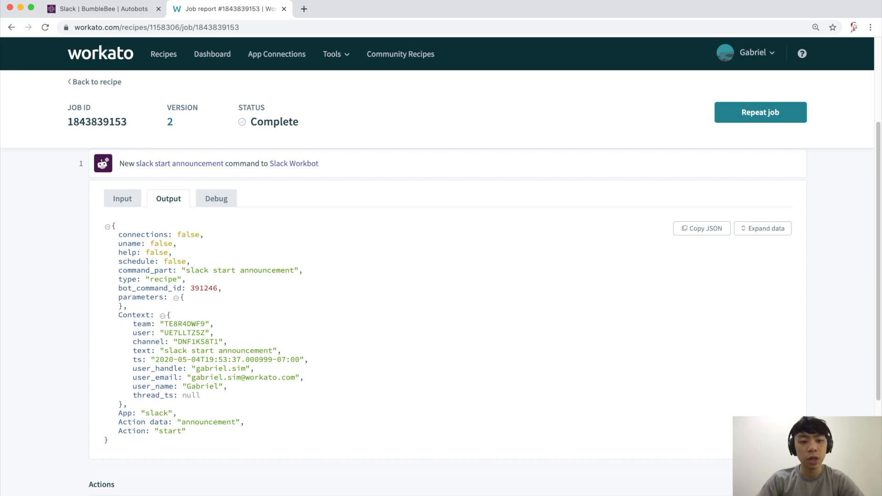
Inspect the user_email, user_handle and user_name values in the trigger's Context output, and collapse the trigger's details
{"action": "left_click_drag", "start_coordinate": [191, 377], "coordinate": [295, 378]}
{"action": "left_click", "coordinate": [296, 378]}
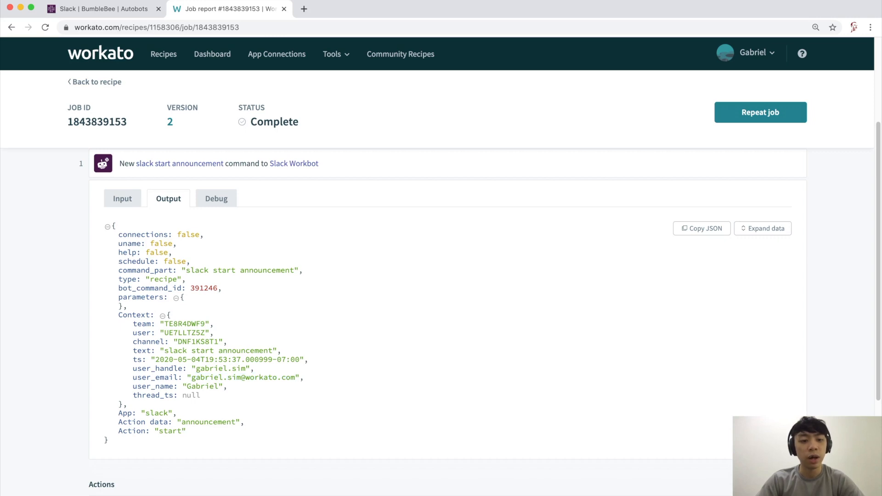
{"action": "double_click", "coordinate": [157, 368]}
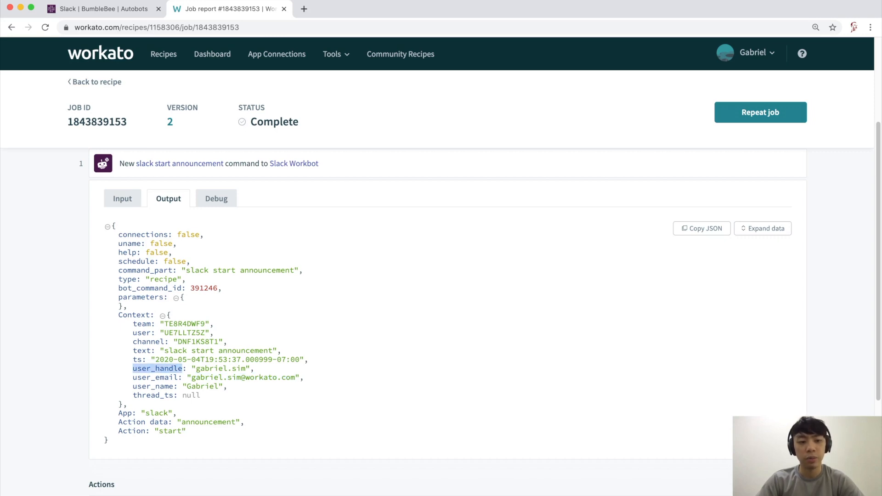
{"action": "double_click", "coordinate": [153, 387]}
{"action": "double_click", "coordinate": [202, 387]}
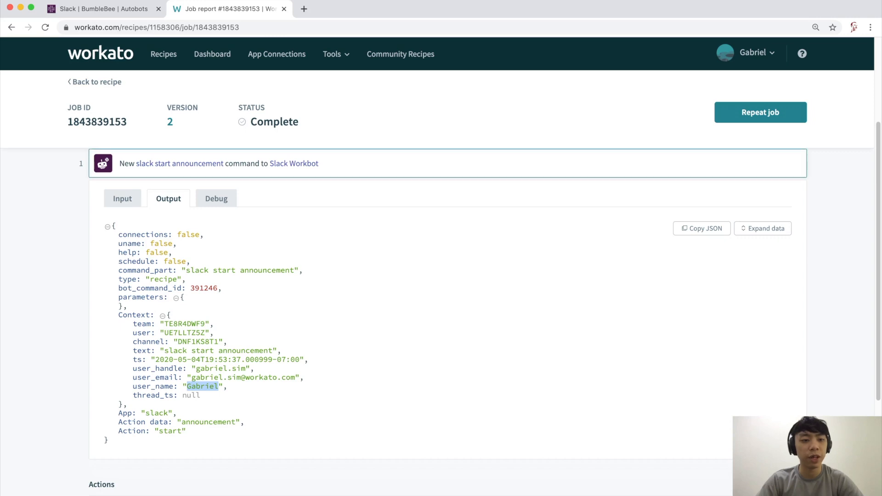
{"action": "left_click", "coordinate": [219, 164]}
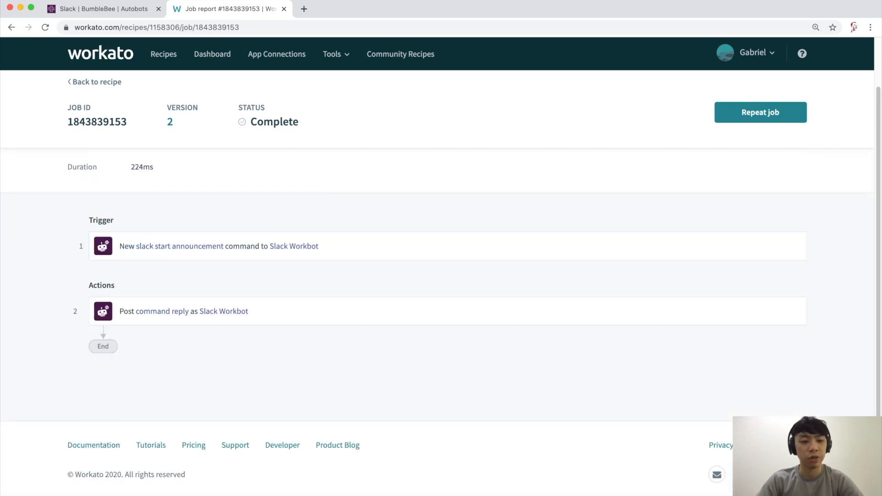
Inspect the message text in the job's input data for the Post command reply action
{"action": "left_click", "coordinate": [219, 311]}
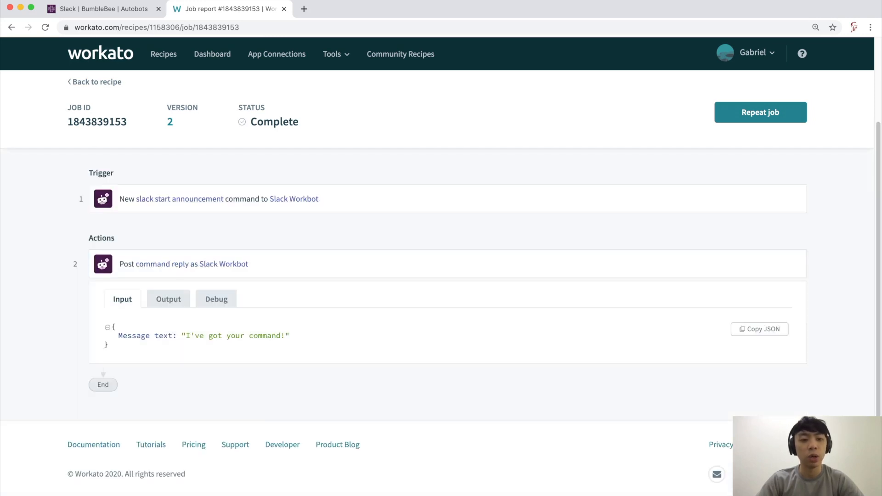
{"action": "left_click_drag", "start_coordinate": [185, 336], "coordinate": [285, 336]}
{"action": "left_click", "coordinate": [285, 336]}
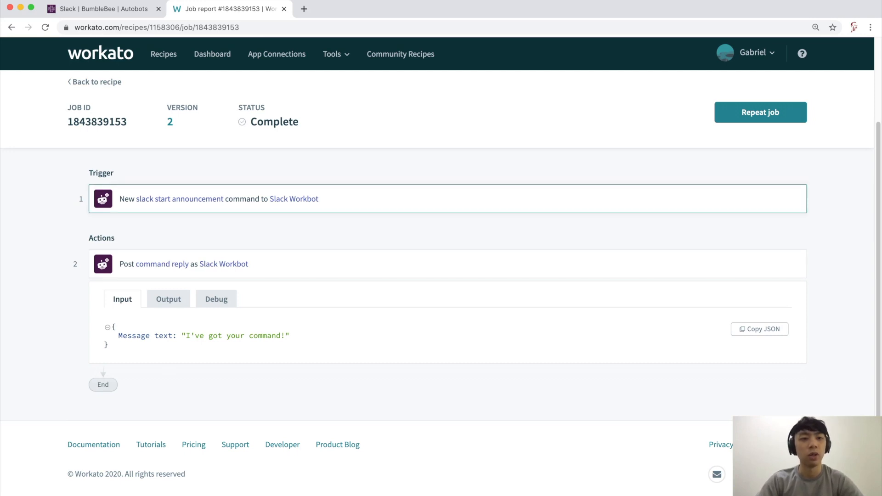
Return from the job report to the recipe's steps and stop the recipe
{"action": "left_click", "coordinate": [97, 82]}
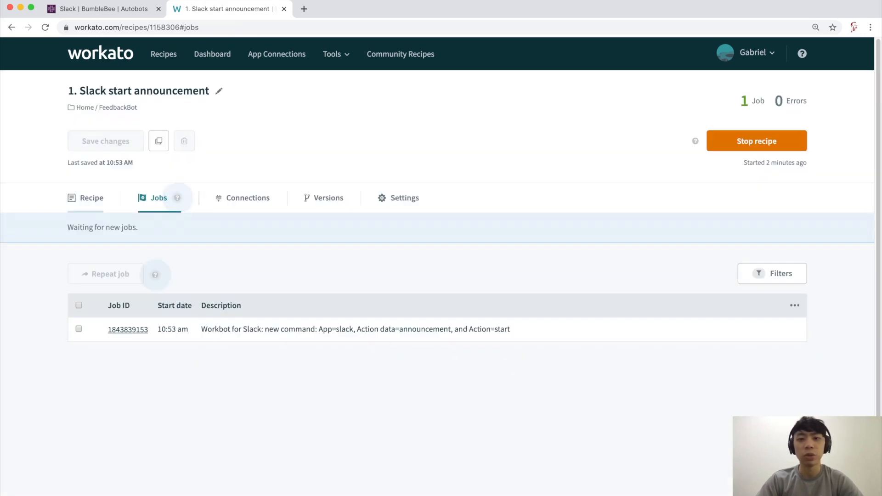
{"action": "left_click", "coordinate": [91, 198]}
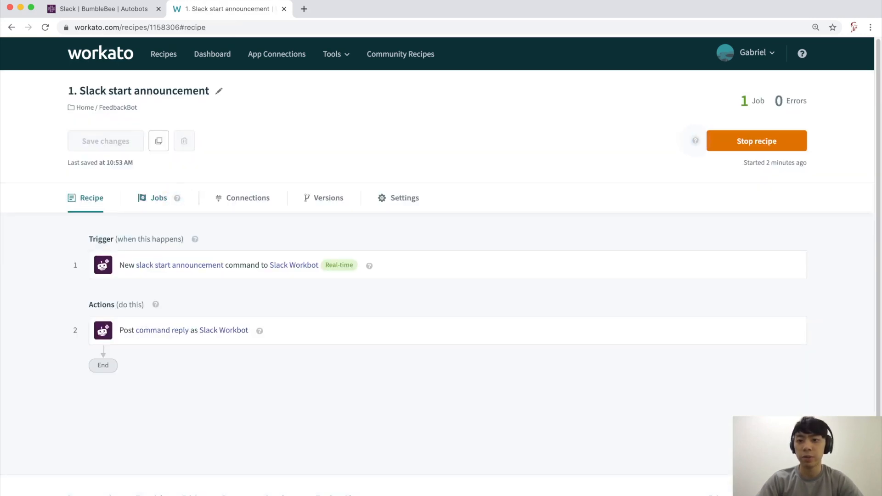
{"action": "left_click", "coordinate": [756, 141]}
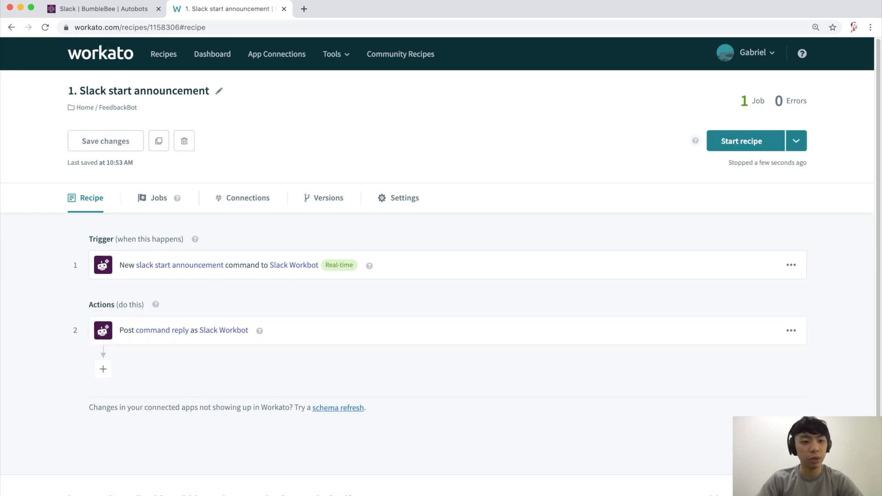
Open the Post command reply action's message text for editing and find the user fields under Context in the trigger's output data
{"action": "left_click", "coordinate": [447, 330]}
{"action": "scroll", "coordinate": [448, 330], "scroll_direction": "down", "scroll_amount": 4}
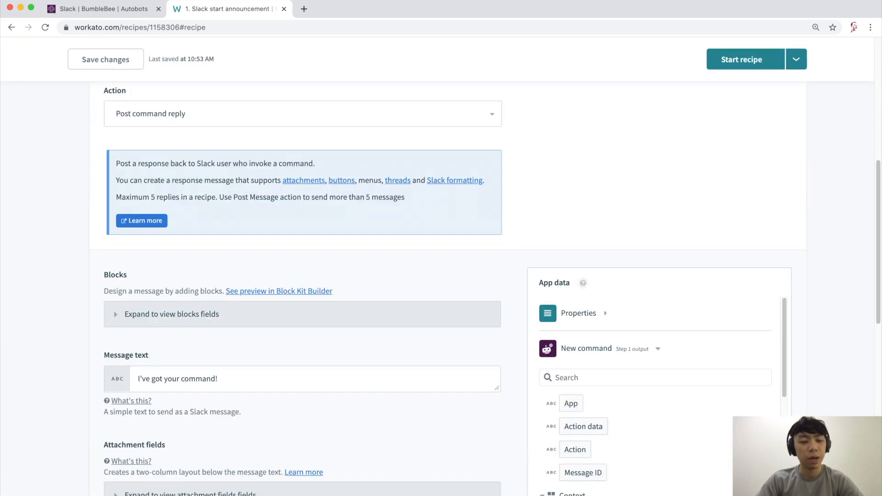
{"action": "scroll", "coordinate": [447, 276], "scroll_direction": "down", "scroll_amount": 3}
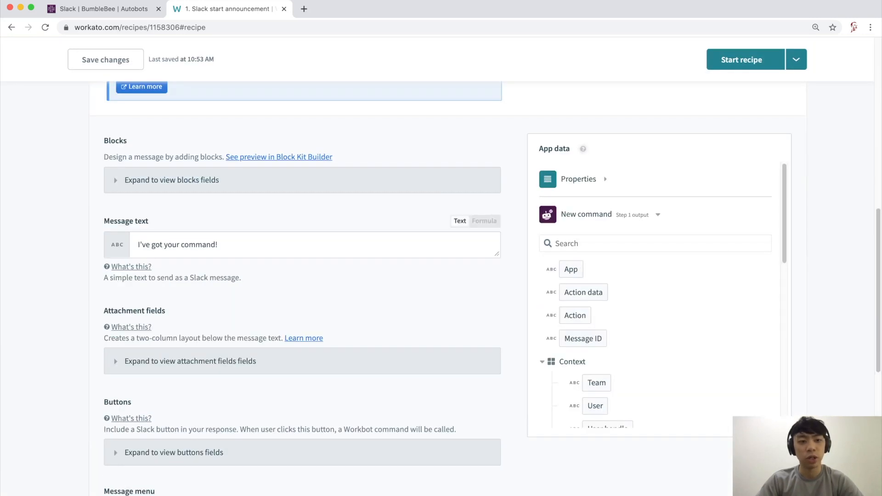
{"action": "left_click", "coordinate": [138, 245]}
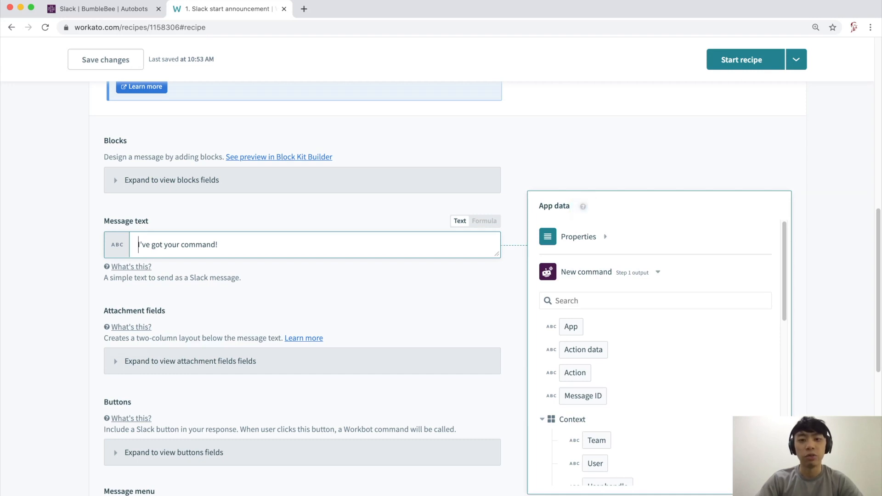
{"action": "scroll", "coordinate": [441, 276], "scroll_direction": "down", "scroll_amount": 2}
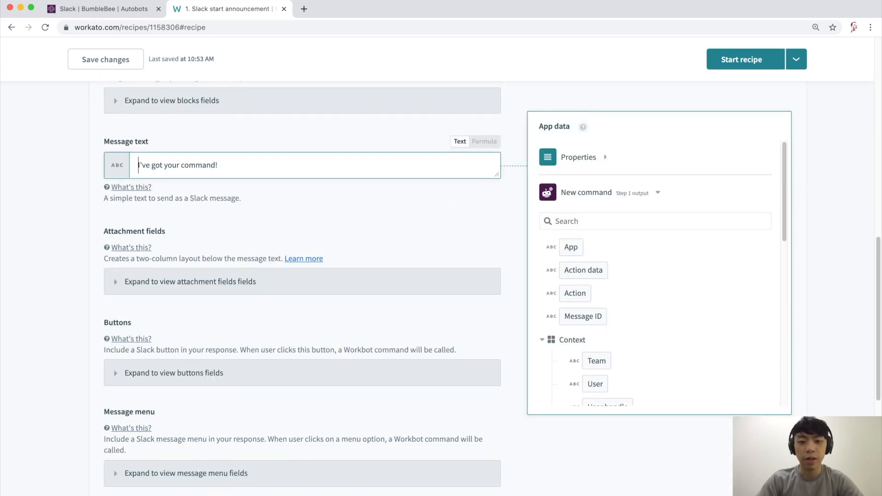
{"action": "left_click", "coordinate": [542, 340]}
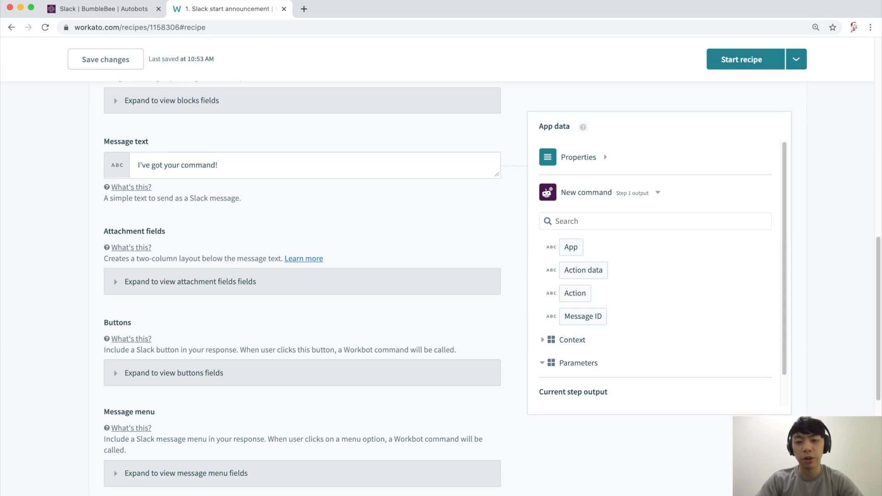
{"action": "left_click", "coordinate": [543, 340]}
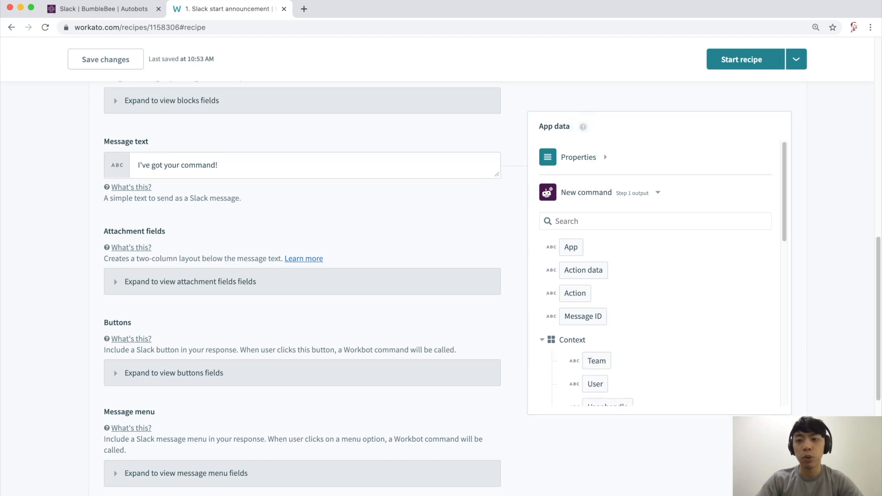
{"action": "scroll", "coordinate": [657, 322], "scroll_direction": "down", "scroll_amount": 3}
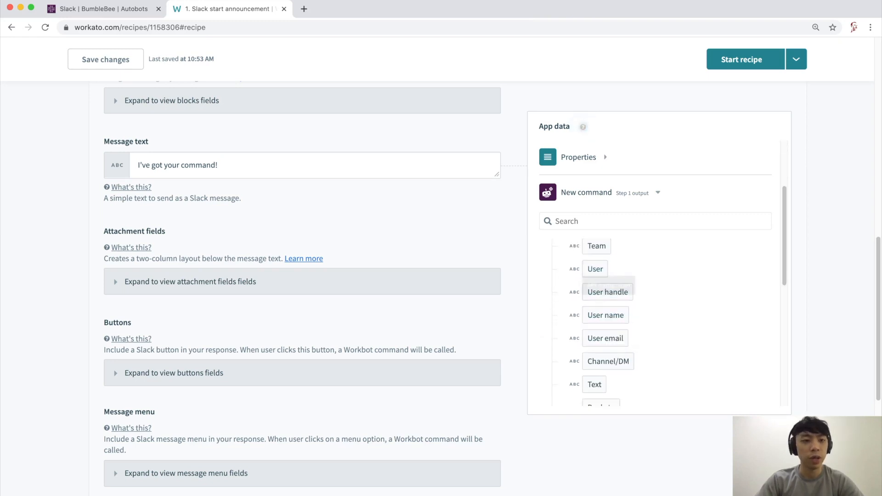
{"action": "left_click", "coordinate": [595, 270]}
{"action": "left_click", "coordinate": [595, 270]}
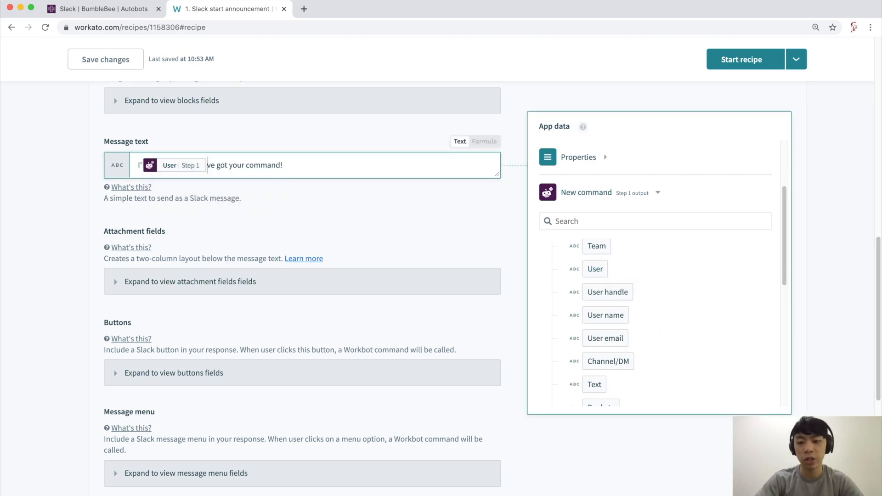
{"action": "key", "text": "BackSpace"}
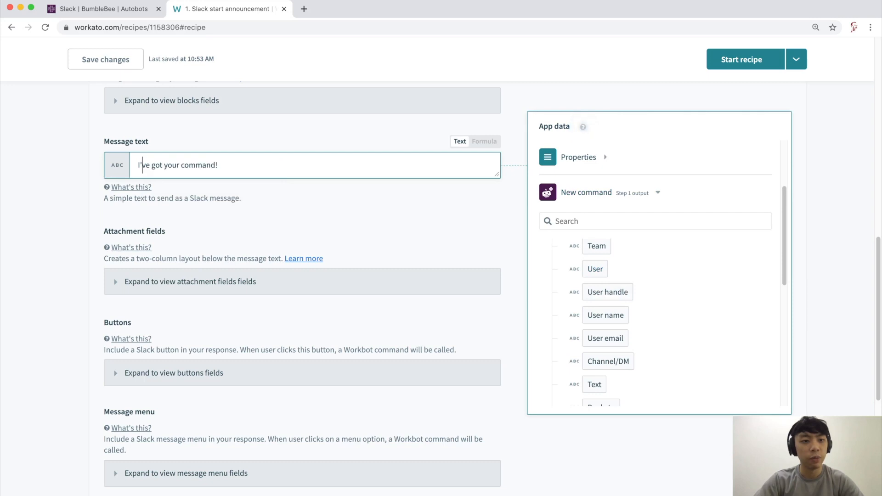
Insert the trigger's User datapill followed by a comma before "I've got your command!" in the message text, and start the recipe
{"action": "key", "text": "Left"}
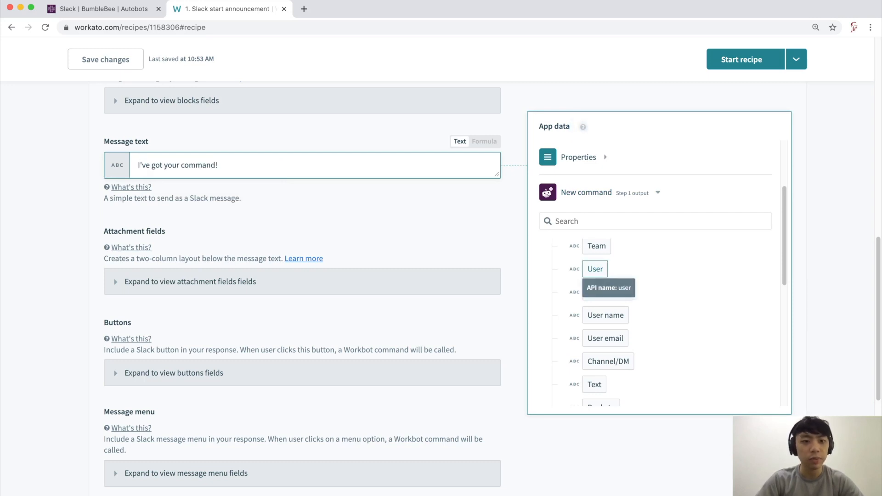
{"action": "left_click", "coordinate": [595, 269]}
{"action": "type", "text": ","}
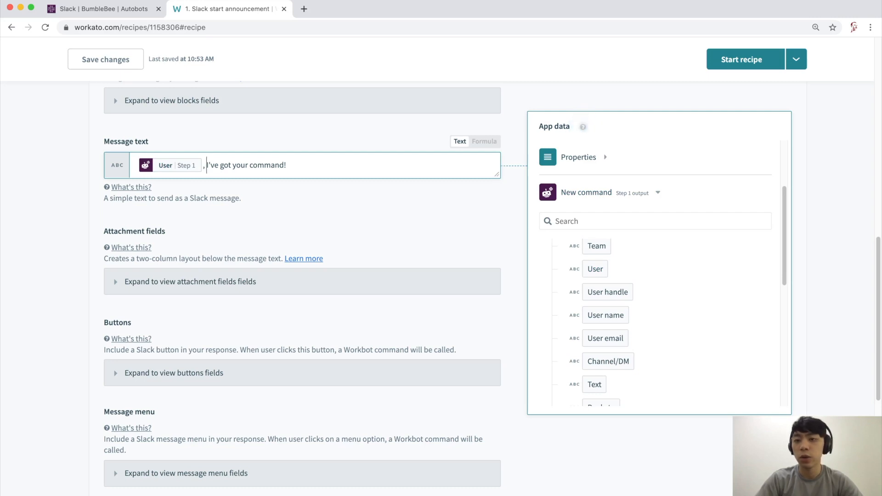
{"action": "left_click", "coordinate": [741, 59]}
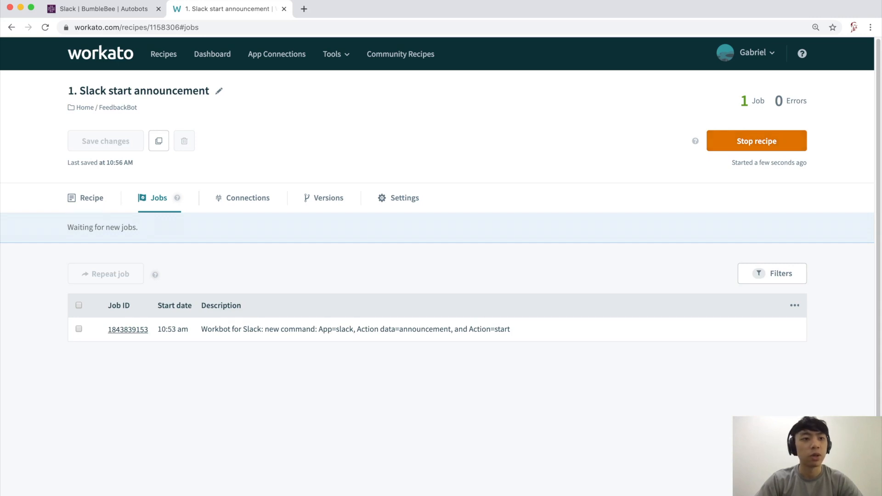
Switch to Slack, resend the command "slack start announcement" to BumbleBee and check the user value in its reply
{"action": "left_click", "coordinate": [104, 9]}
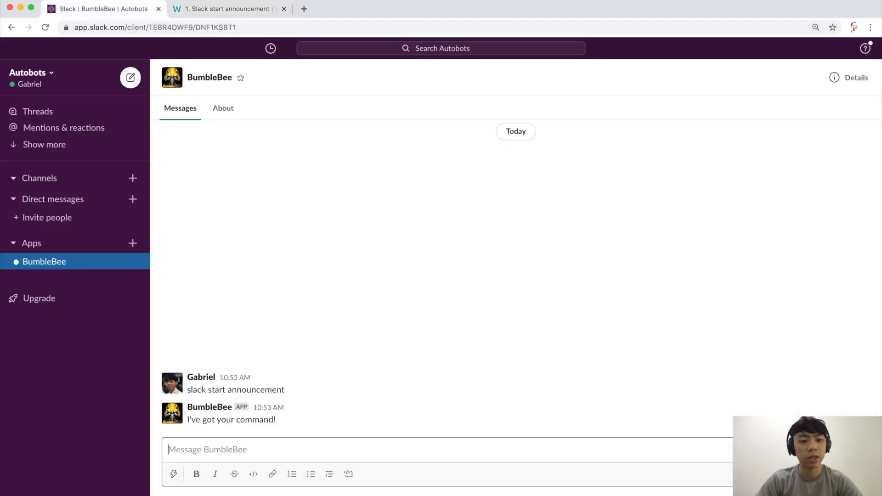
{"action": "left_click_drag", "start_coordinate": [285, 390], "coordinate": [187, 390]}
{"action": "key", "text": "super+c"}
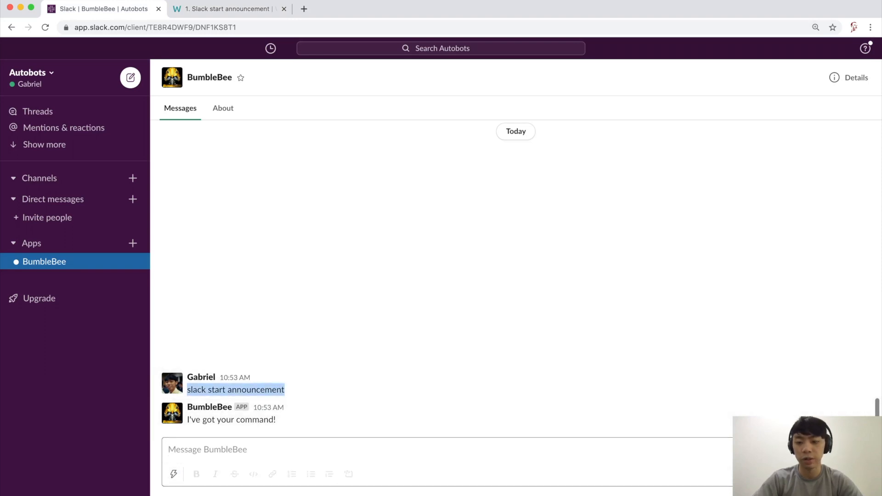
{"action": "left_click", "coordinate": [207, 450]}
{"action": "key", "text": "super+v"}
{"action": "key", "text": "Return"}
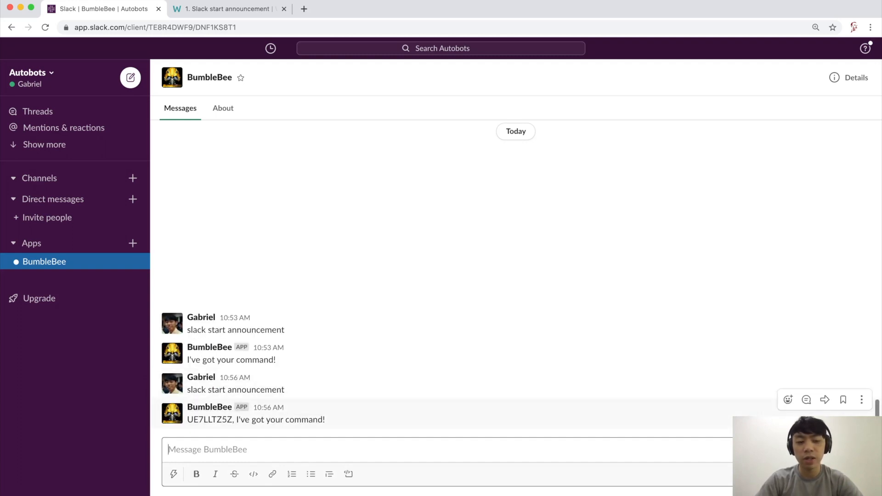
{"action": "double_click", "coordinate": [209, 419]}
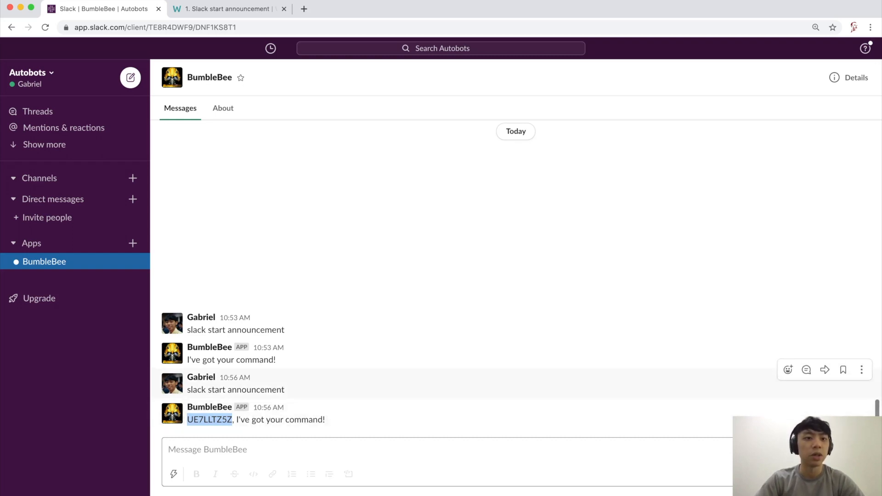
Switch to Workato, refresh the job list and inspect the Post command reply action's input message text in the newest job's report
{"action": "left_click", "coordinate": [229, 9]}
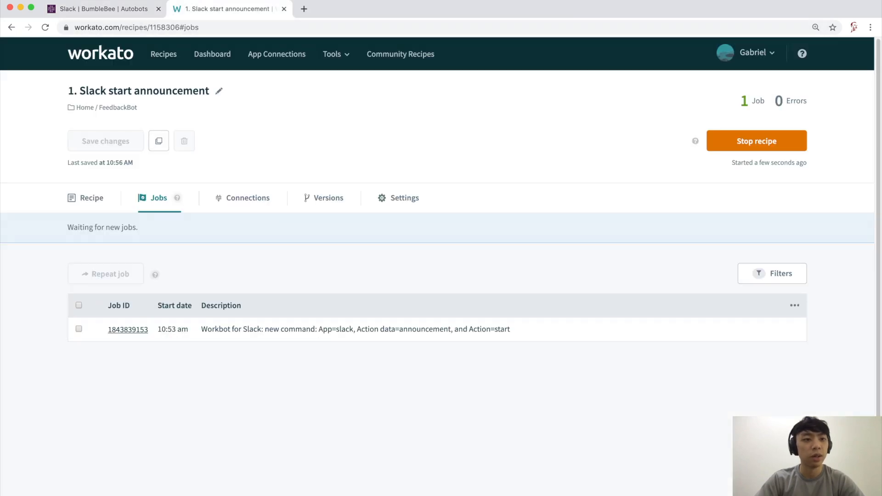
{"action": "left_click", "coordinate": [45, 28]}
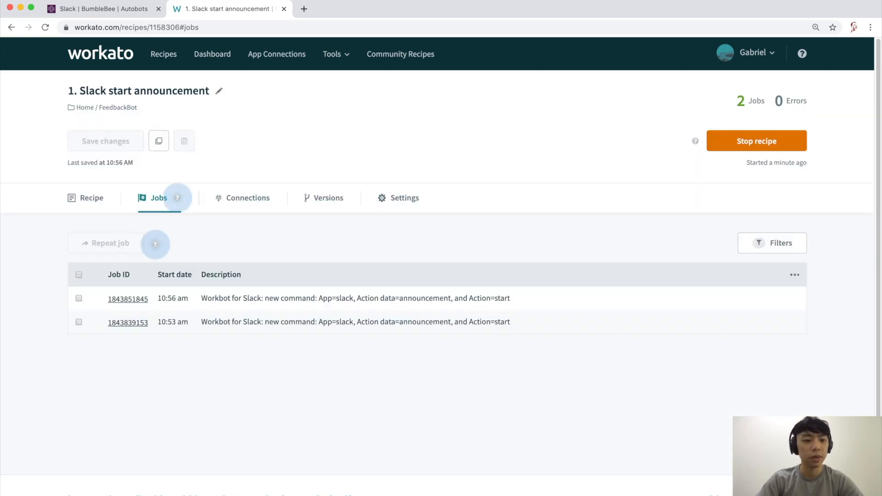
{"action": "left_click", "coordinate": [128, 329]}
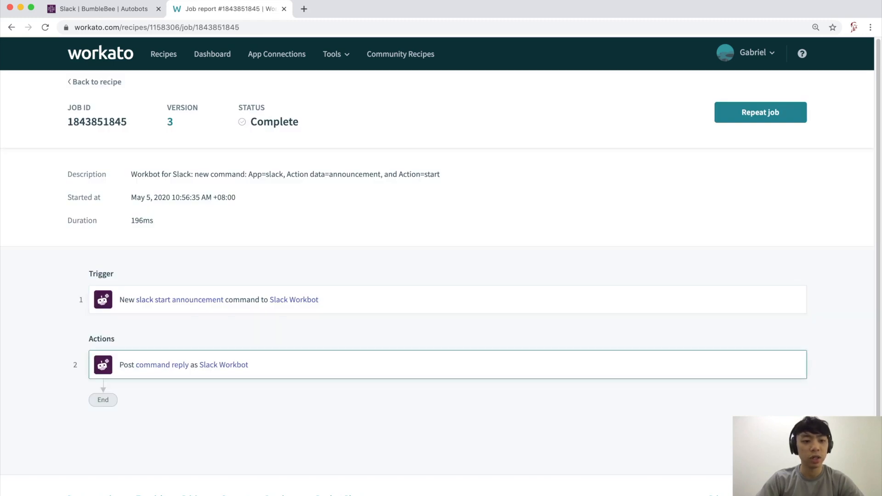
{"action": "left_click", "coordinate": [223, 365]}
{"action": "left_click_drag", "start_coordinate": [186, 436], "coordinate": [227, 437]}
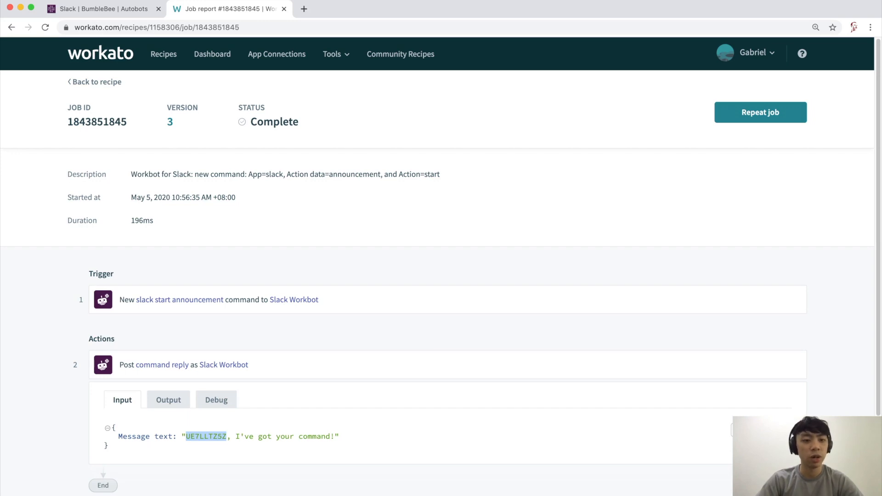
Inspect the user and user_name values in the Context object of the trigger's output
{"action": "left_click", "coordinate": [239, 300]}
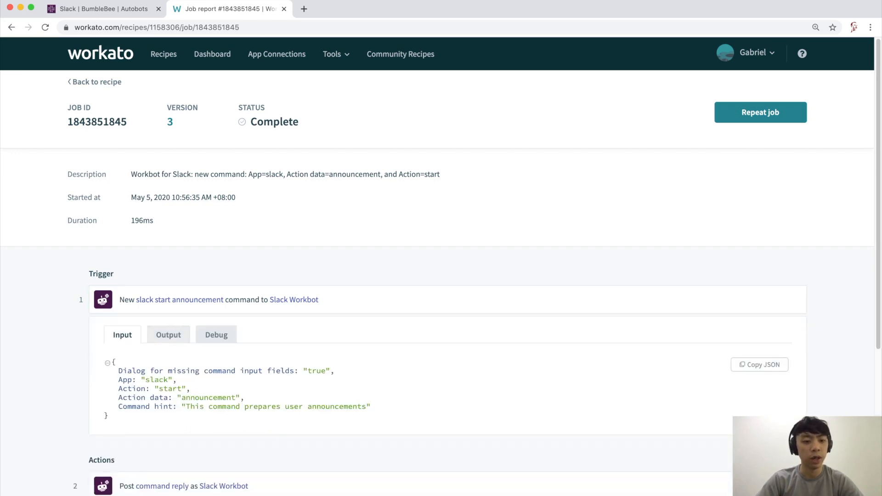
{"action": "left_click", "coordinate": [168, 335]}
{"action": "left_click", "coordinate": [162, 443]}
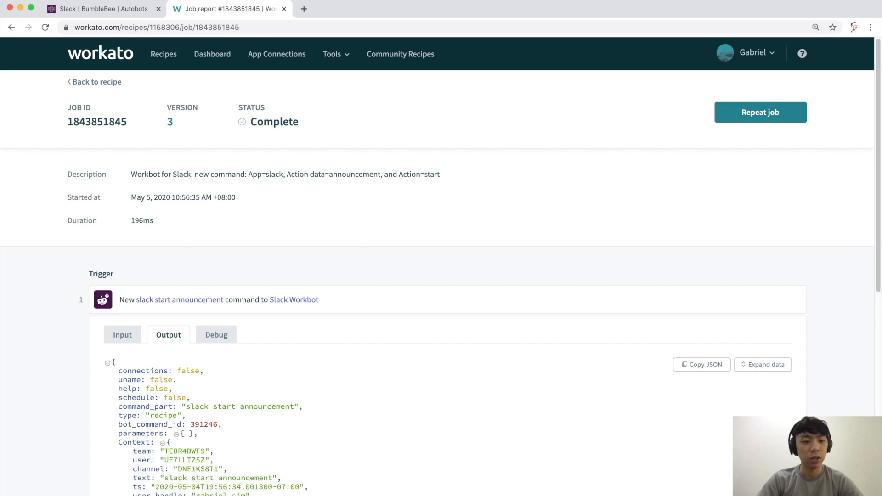
{"action": "scroll", "coordinate": [441, 321], "scroll_direction": "down", "scroll_amount": 3}
{"action": "double_click", "coordinate": [141, 319]}
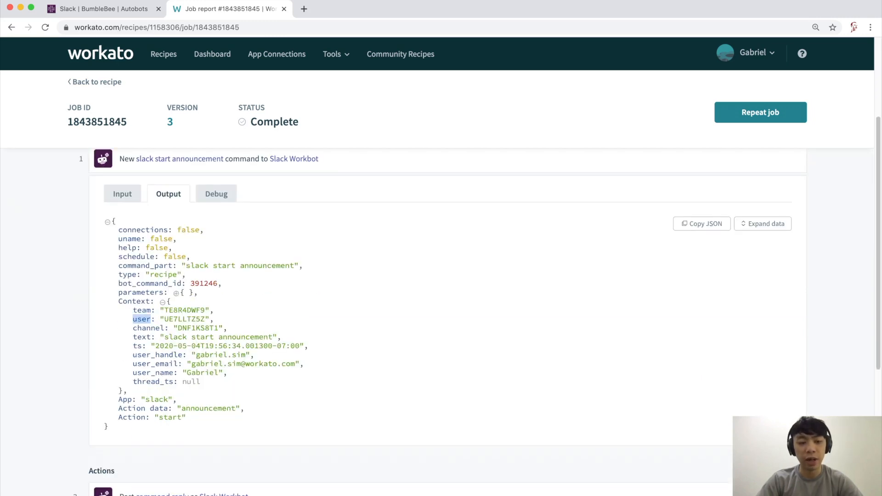
{"action": "left_click_drag", "start_coordinate": [165, 319], "coordinate": [205, 319]}
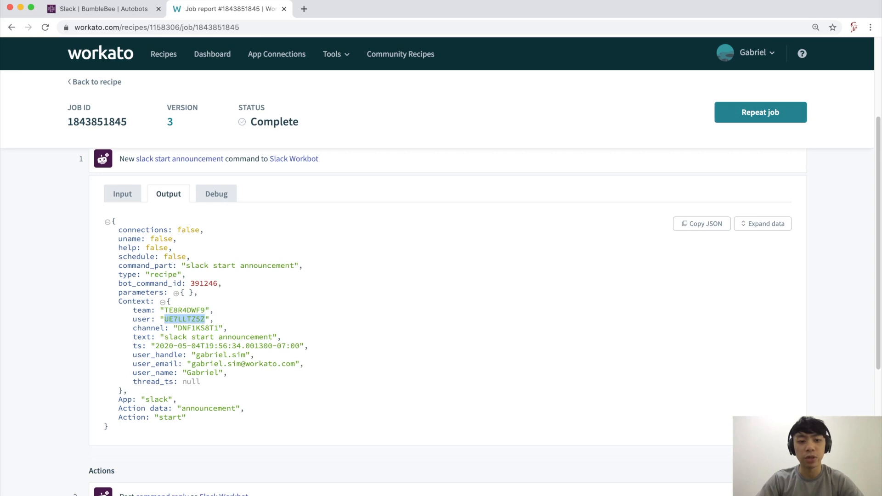
{"action": "double_click", "coordinate": [153, 373]}
{"action": "double_click", "coordinate": [202, 373]}
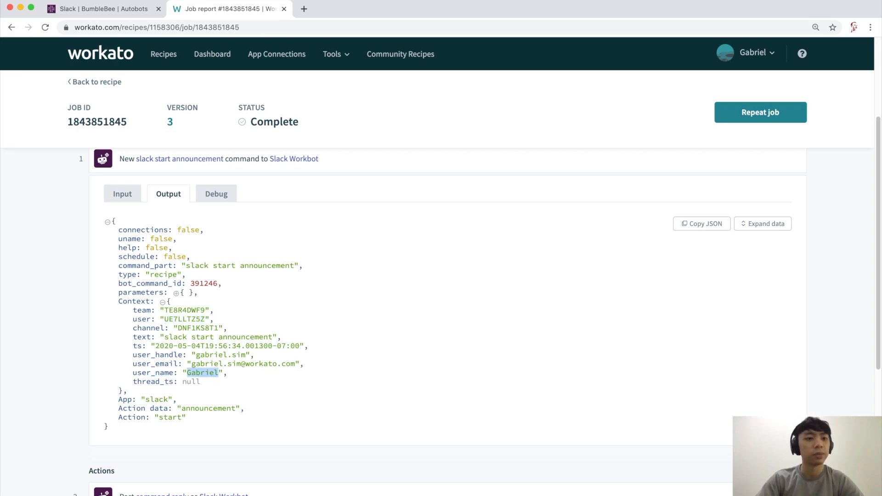
Return to the recipe's steps with the recipe stopped, and open the Post command reply action for editing
{"action": "left_click", "coordinate": [97, 82]}
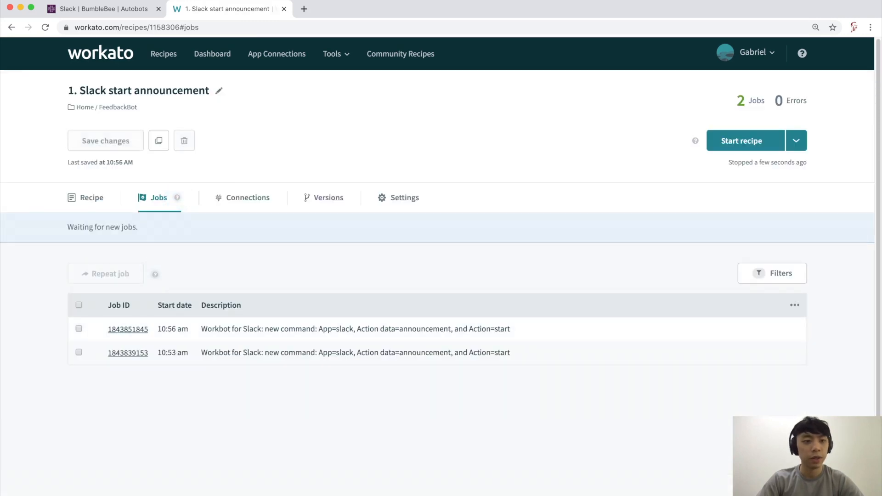
{"action": "left_click", "coordinate": [85, 198]}
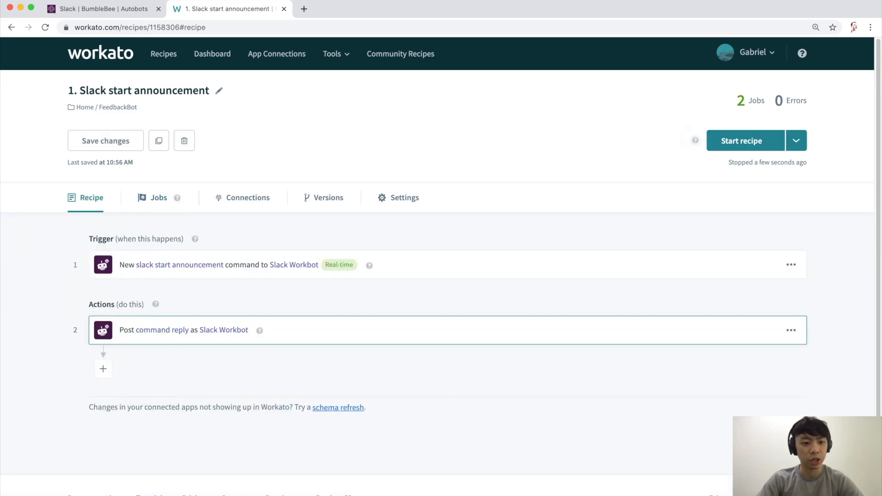
{"action": "left_click", "coordinate": [294, 330]}
{"action": "scroll", "coordinate": [294, 321], "scroll_direction": "down", "scroll_amount": 9}
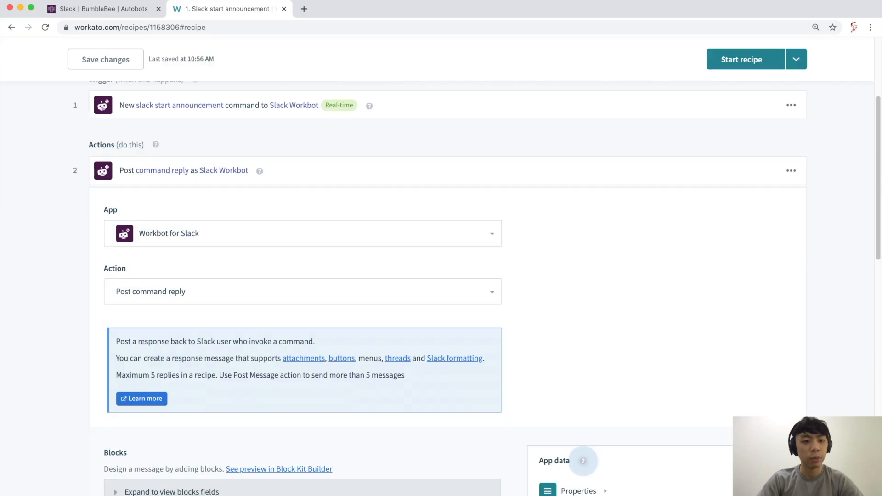
Replace the User datapill in the message text with the trigger's User name datapill and start the recipe
{"action": "left_click", "coordinate": [200, 292]}
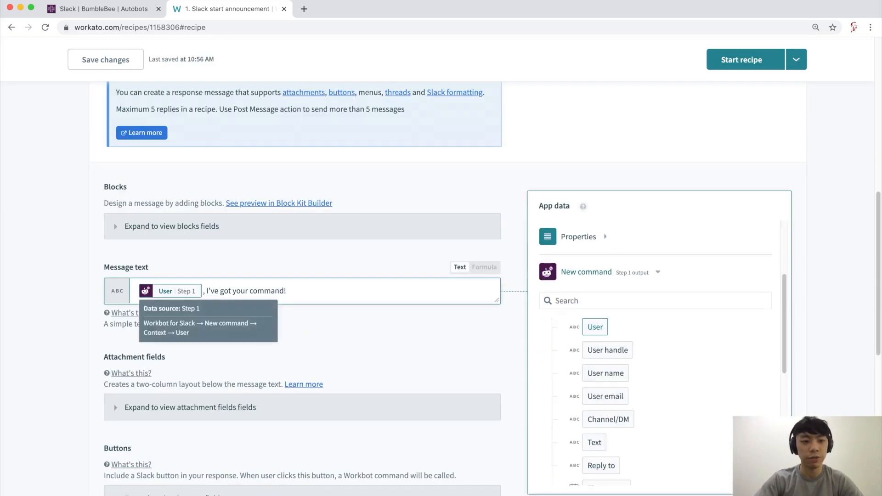
{"action": "key", "text": "BackSpace"}
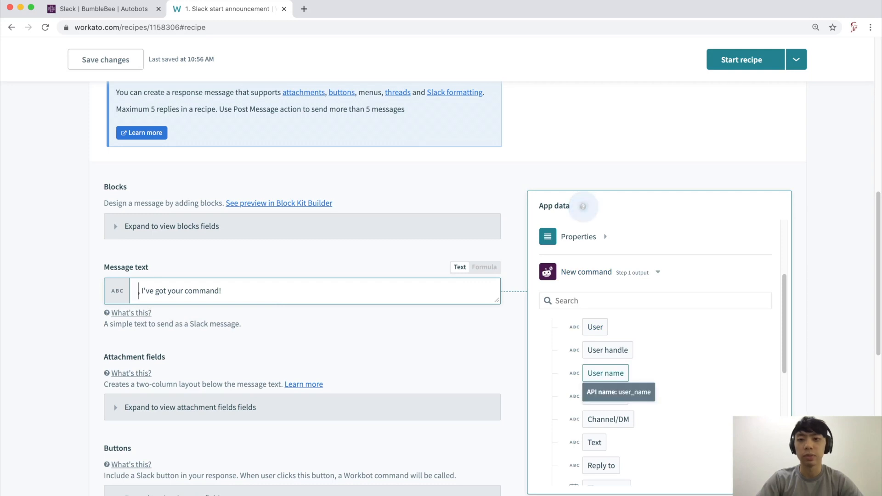
{"action": "left_click", "coordinate": [605, 373]}
{"action": "left_click", "coordinate": [742, 60]}
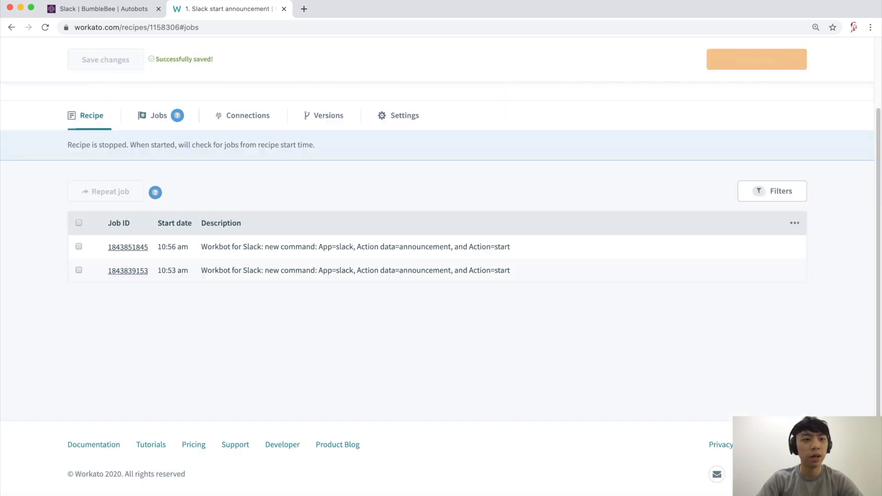
Switch to Slack, send "slack start announcement" to BumbleBee again and check the wording of the new reply
{"action": "left_click", "coordinate": [105, 9]}
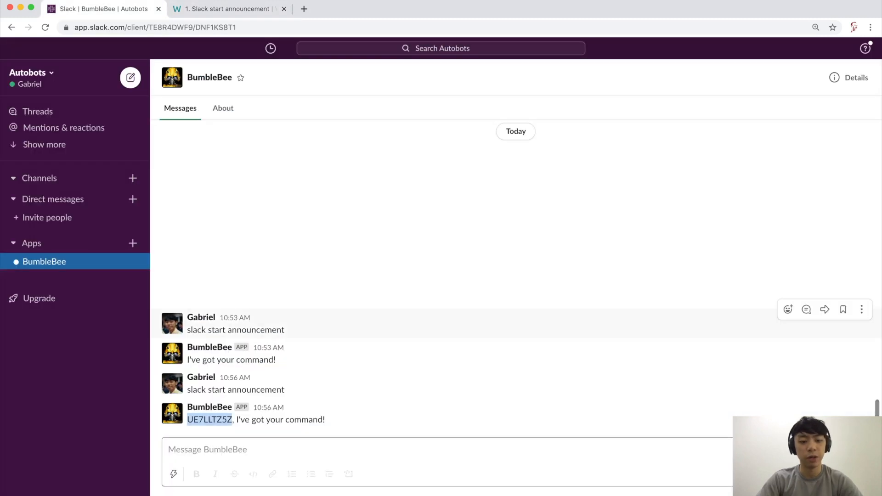
{"action": "type", "text": "slack start announcement"}
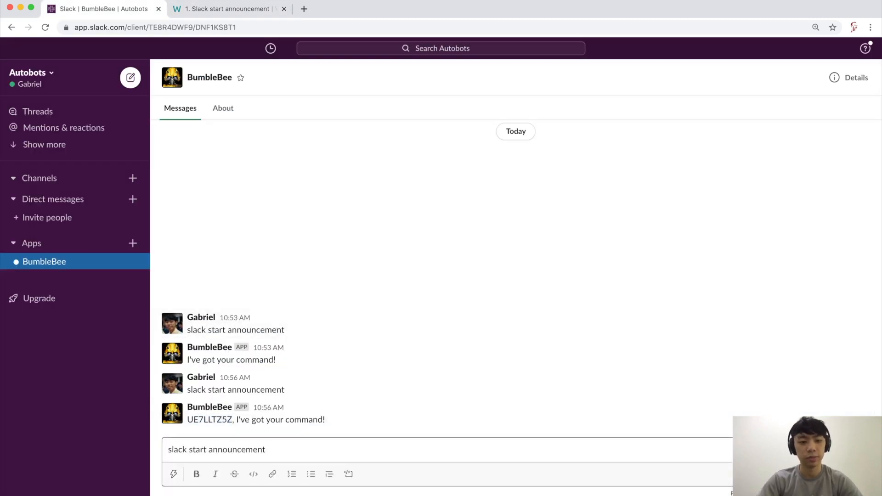
{"action": "key", "text": "Return"}
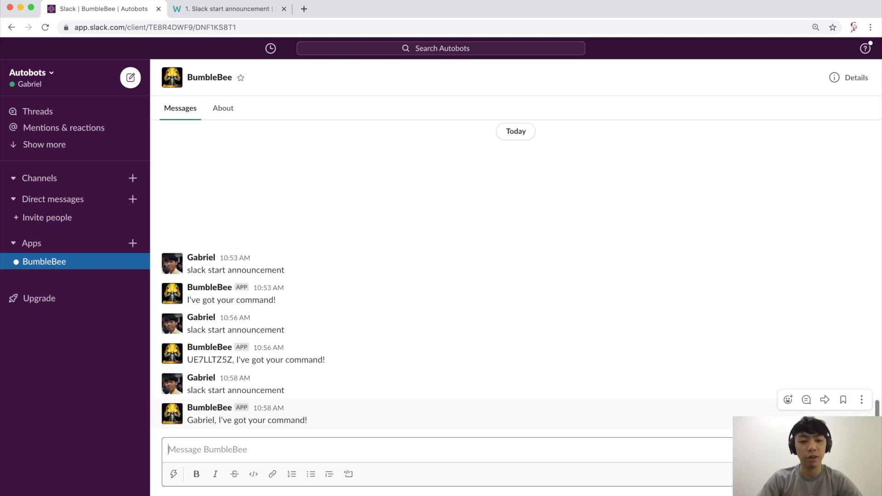
{"action": "left_click_drag", "start_coordinate": [187, 420], "coordinate": [308, 420]}
{"action": "left_click", "coordinate": [308, 420]}
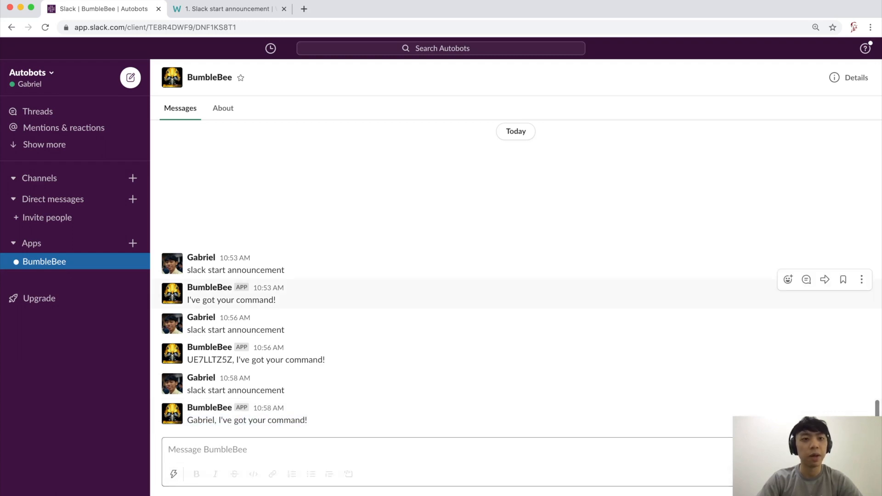
Switch to Workato and review the trigger and the command reply action in the "Slack start announcement" recipe
{"action": "left_click", "coordinate": [230, 9]}
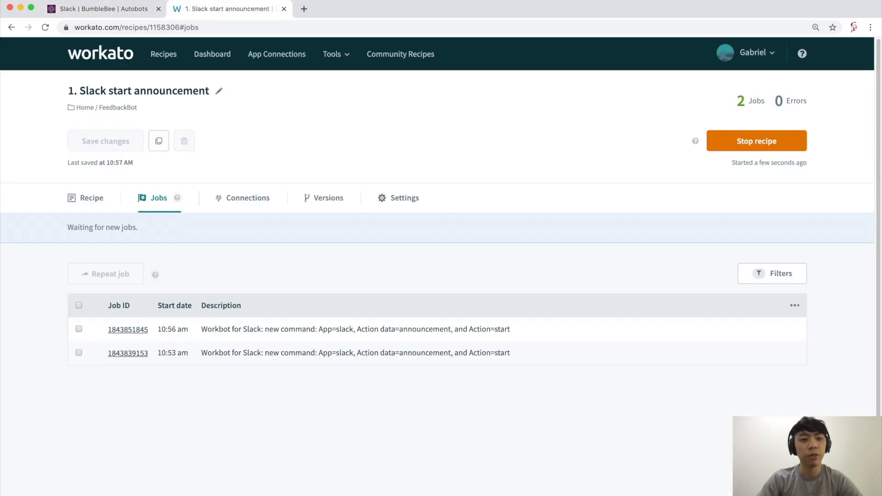
{"action": "left_click", "coordinate": [86, 198]}
{"action": "left_click", "coordinate": [184, 331]}
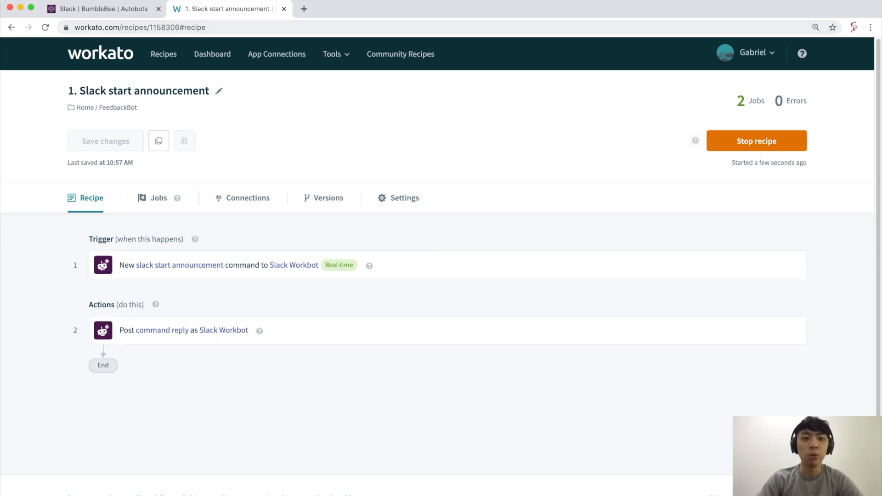
Switch to Slack, open the Optimus Prime conversation, send "slack start announcement" and examine the text and button of its reply
{"action": "left_click", "coordinate": [101, 9]}
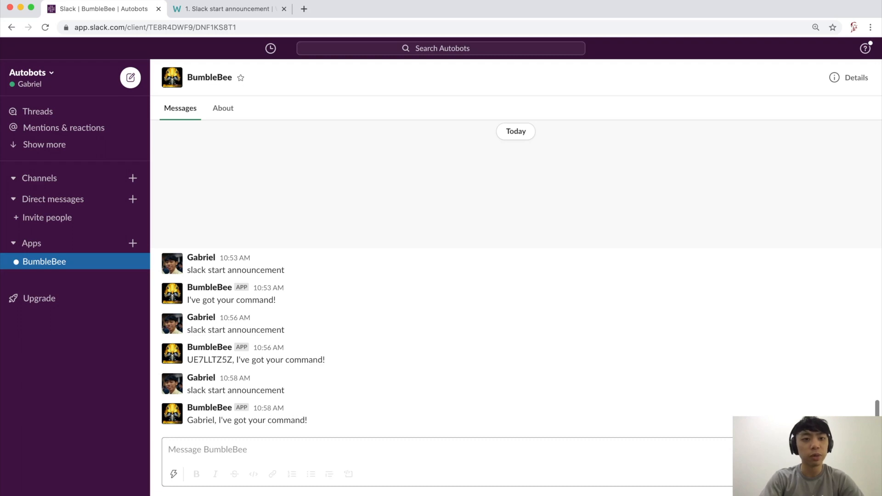
{"action": "key", "text": "super+k"}
{"action": "type", "text": "opti"}
{"action": "key", "text": "Return"}
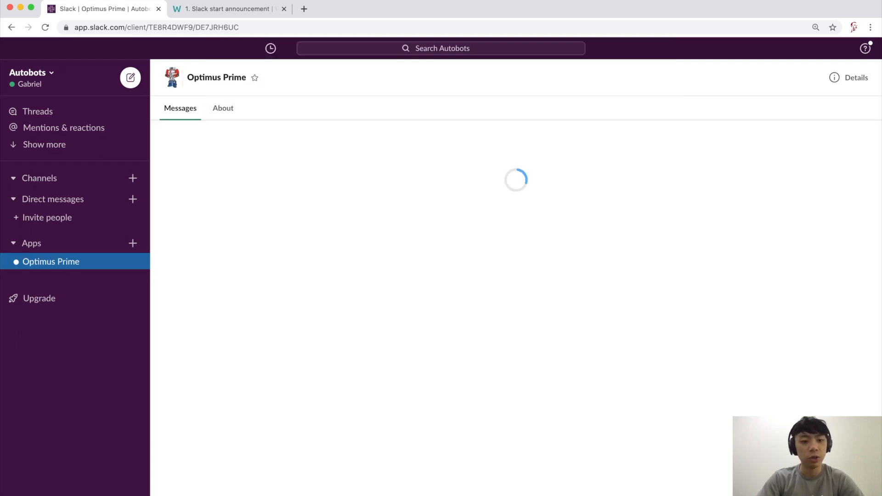
{"action": "type", "text": "slack start announcement"}
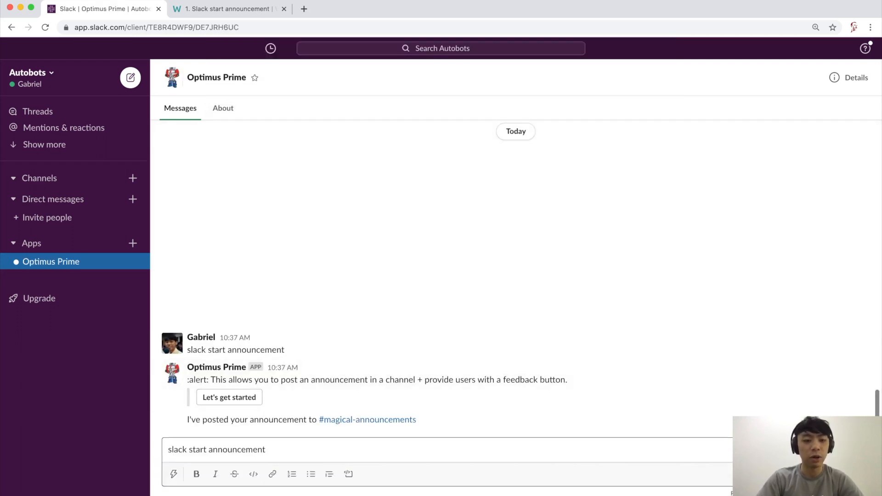
{"action": "key", "text": "Return"}
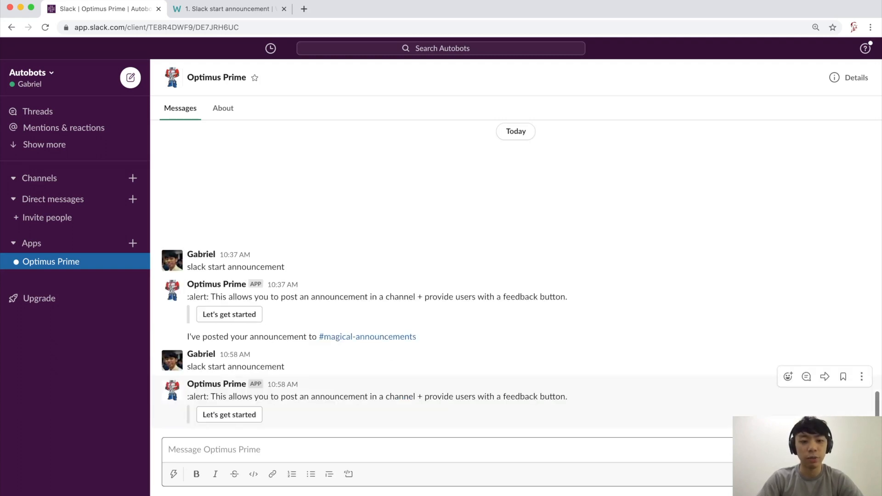
{"action": "triple_click", "coordinate": [377, 397]}
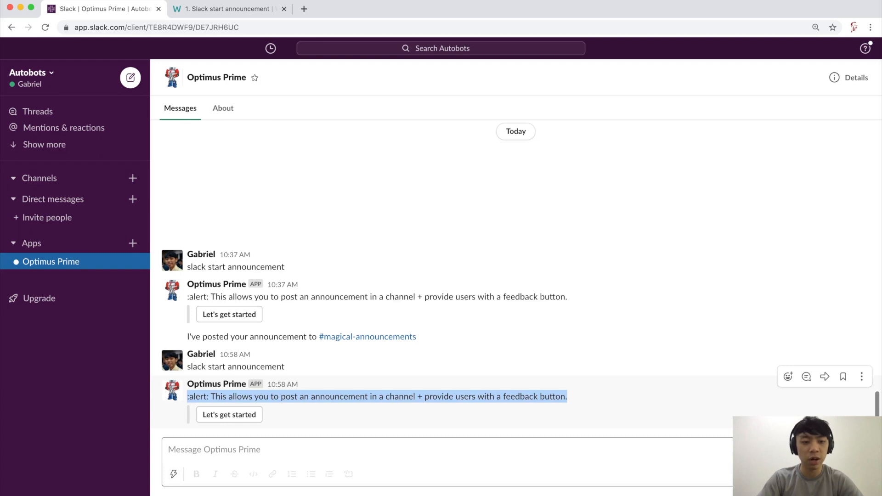
{"action": "left_click", "coordinate": [350, 409]}
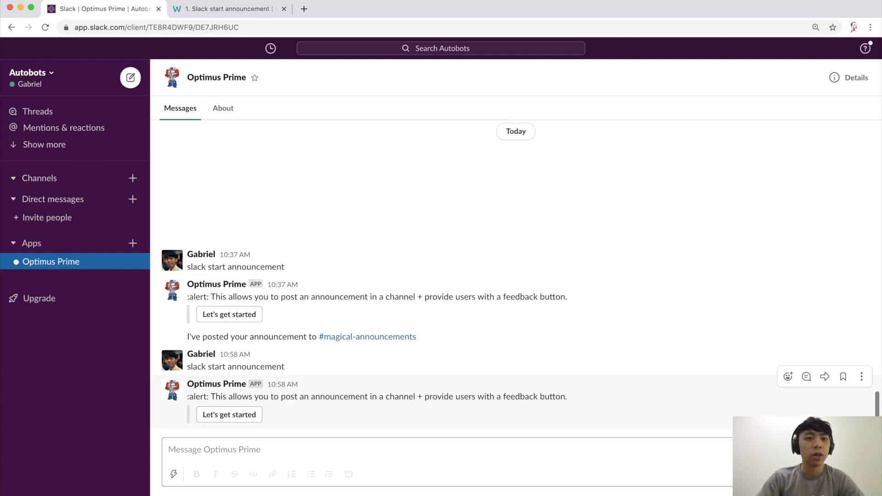
Return to Workato, stop the recipe and open the Post command reply action at its Buttons section
{"action": "left_click", "coordinate": [230, 8]}
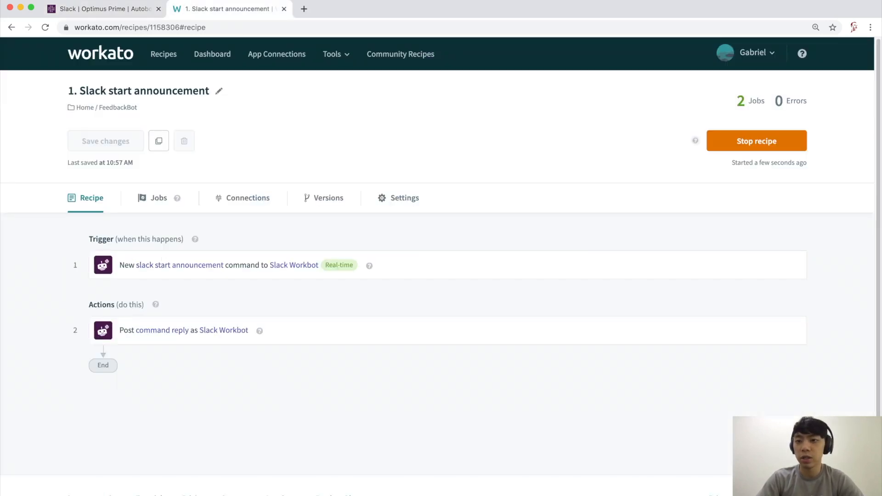
{"action": "left_click", "coordinate": [757, 141]}
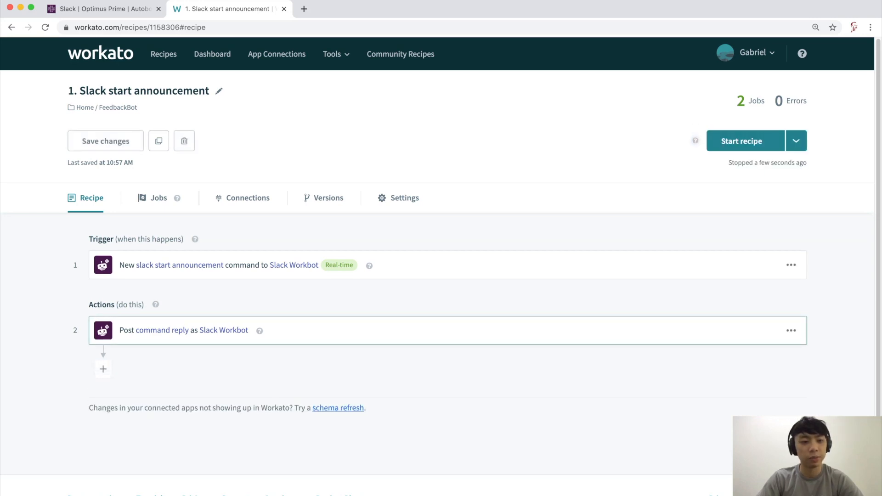
{"action": "left_click", "coordinate": [414, 330]}
{"action": "scroll", "coordinate": [413, 330], "scroll_direction": "down", "scroll_amount": 3}
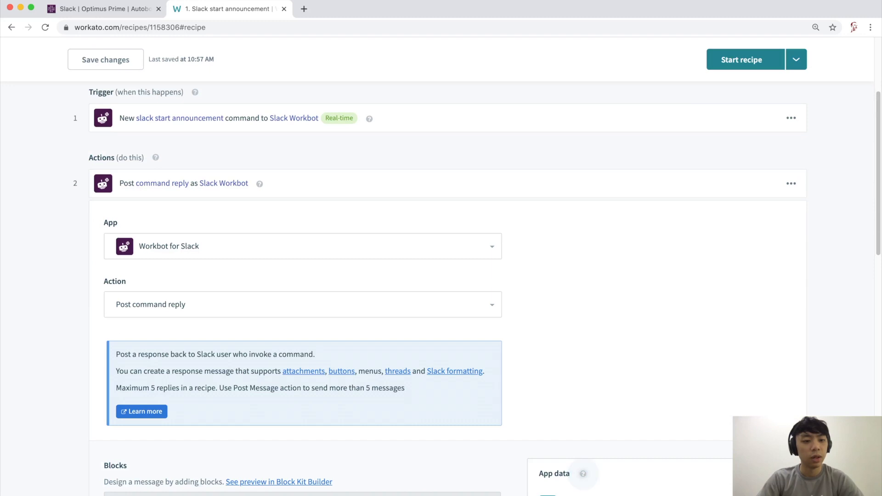
{"action": "scroll", "coordinate": [583, 473], "scroll_direction": "down", "scroll_amount": 5}
{"action": "scroll", "coordinate": [441, 276], "scroll_direction": "down", "scroll_amount": 7}
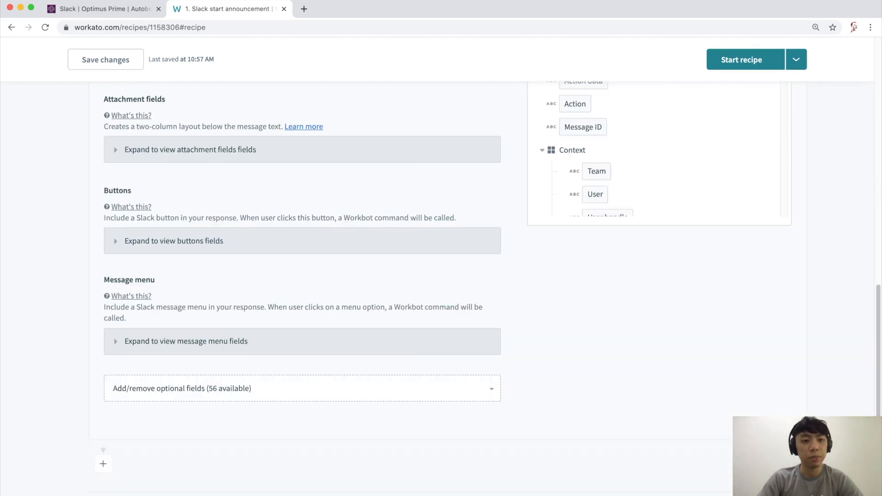
{"action": "left_click_drag", "start_coordinate": [104, 191], "coordinate": [127, 191]}
{"action": "left_click", "coordinate": [129, 192]}
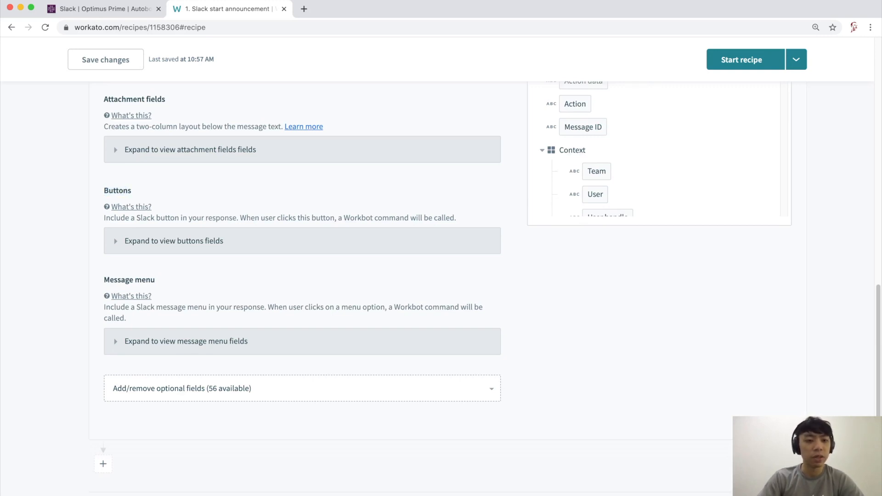
Expand the Buttons fields of the command reply and add a first button
{"action": "left_click", "coordinate": [174, 241]}
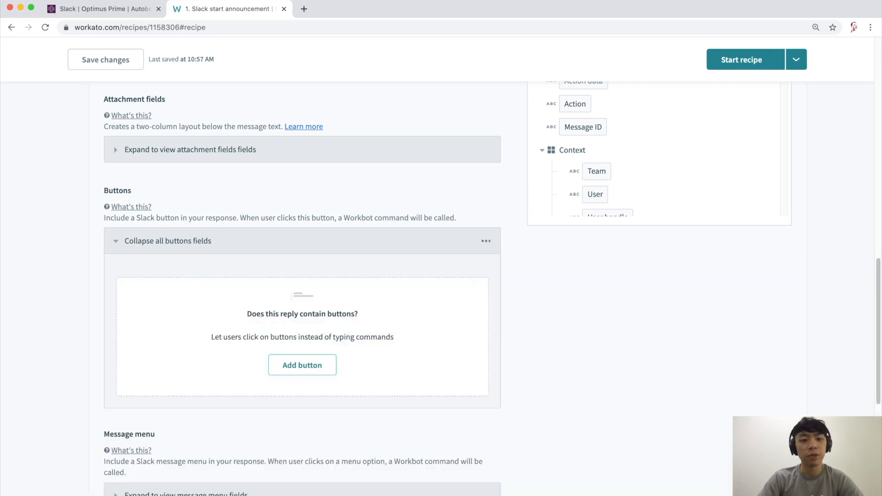
{"action": "scroll", "coordinate": [445, 272], "scroll_direction": "down", "scroll_amount": 1}
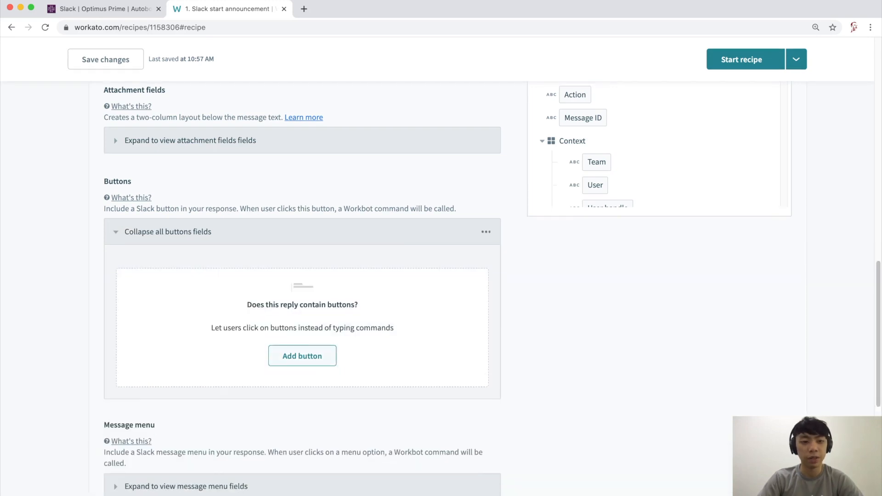
{"action": "left_click", "coordinate": [302, 357]}
{"action": "scroll", "coordinate": [303, 356], "scroll_direction": "down", "scroll_amount": 2}
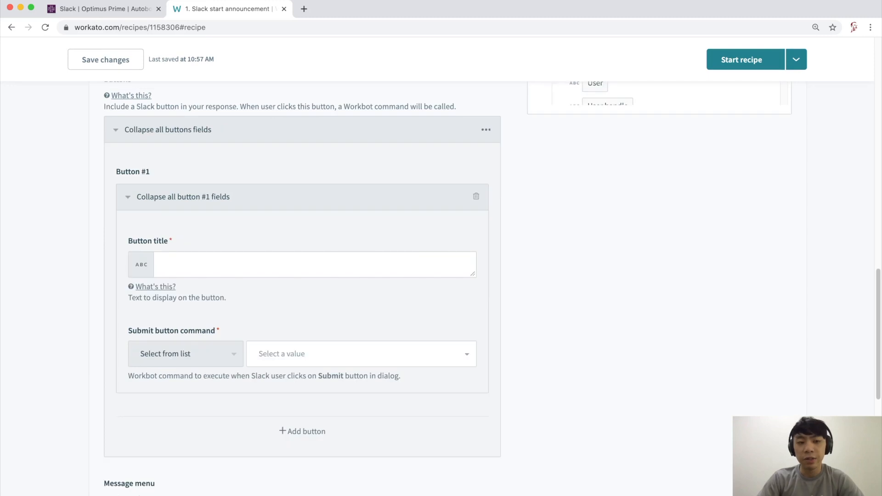
Check the reference button's label in Slack and title Button #1 "Let's get started" in Workato
{"action": "left_click", "coordinate": [303, 264]}
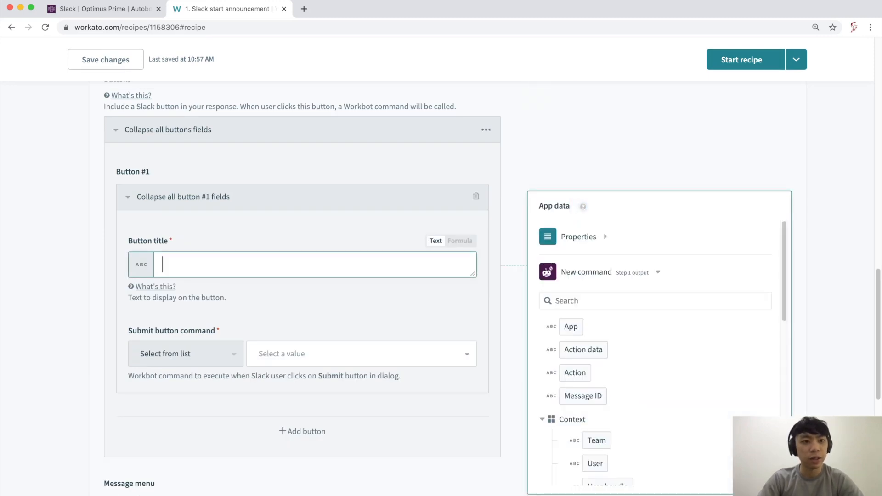
{"action": "left_click", "coordinate": [98, 9]}
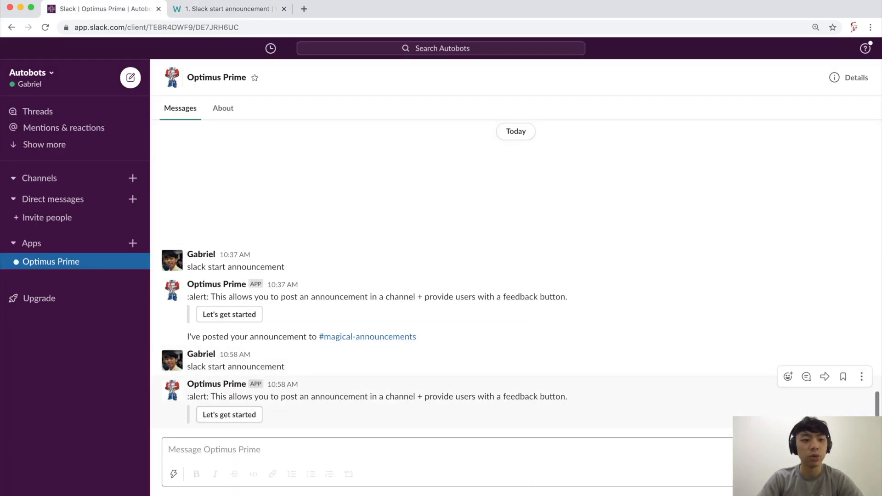
{"action": "left_click", "coordinate": [230, 9]}
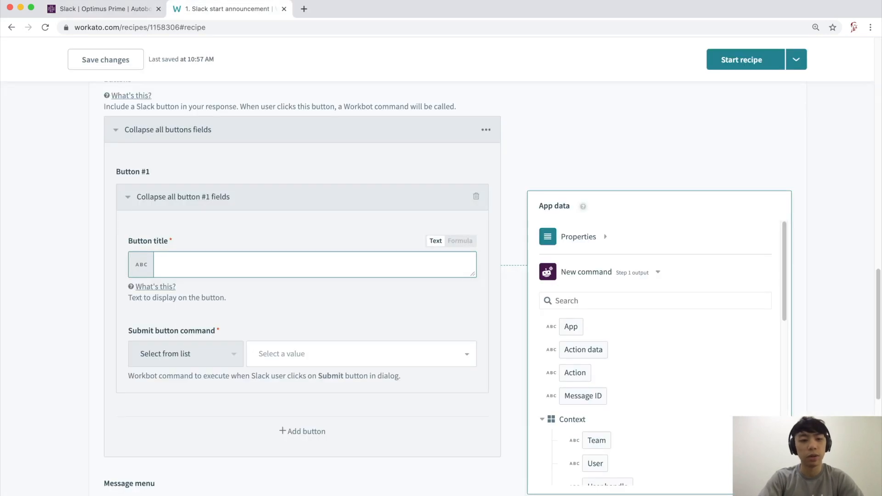
{"action": "type", "text": "Let's g"}
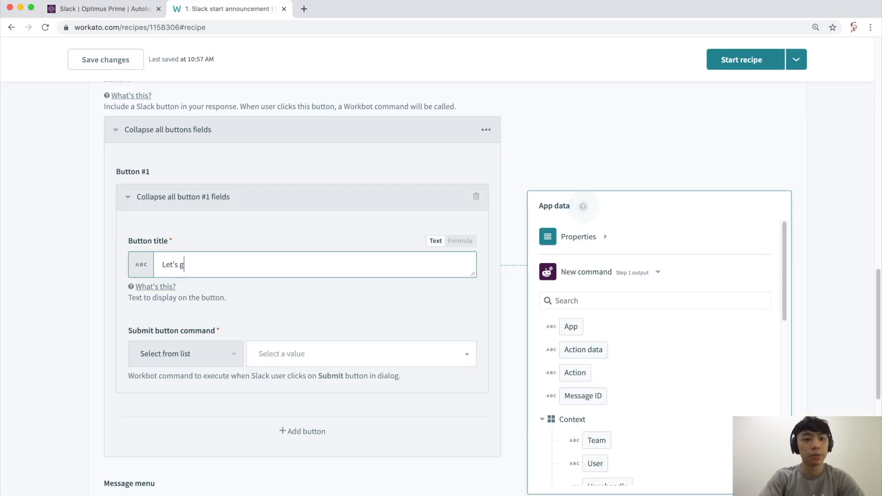
{"action": "type", "text": "et started"}
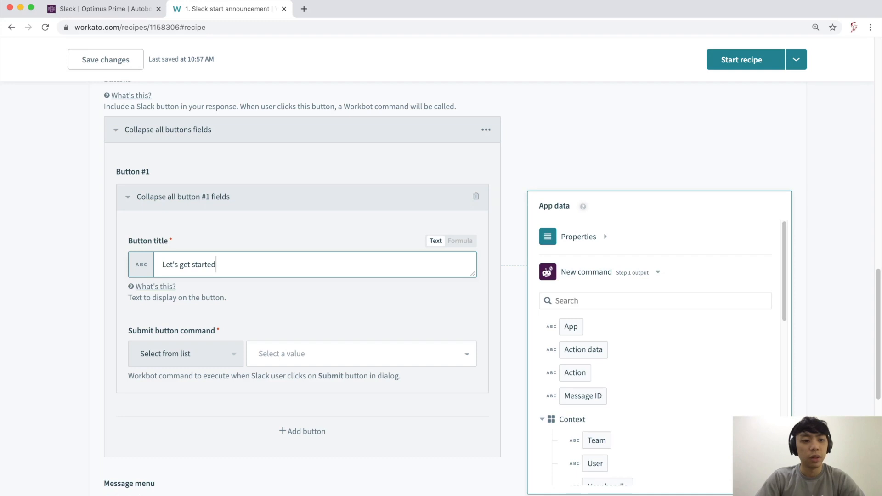
{"action": "key", "text": "Tab"}
{"action": "scroll", "coordinate": [303, 275], "scroll_direction": "down", "scroll_amount": 1}
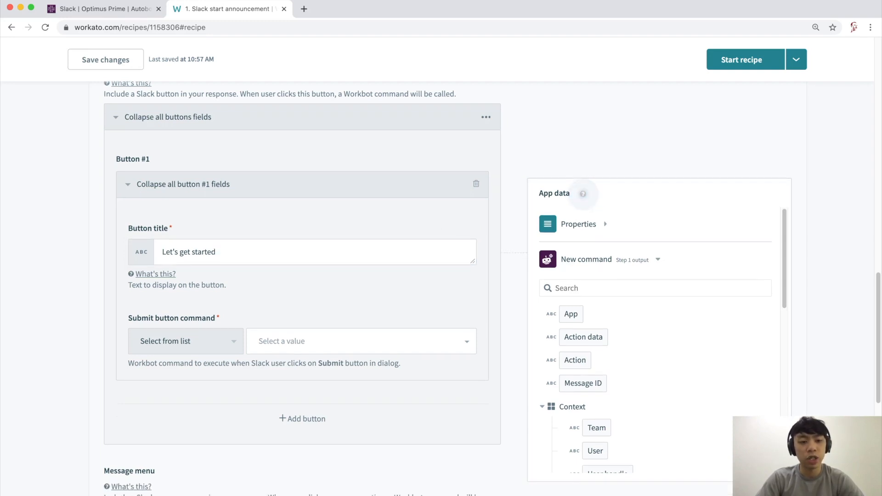
Check which commands are offered for Button #1's Submit button command without choosing one
{"action": "double_click", "coordinate": [140, 318]}
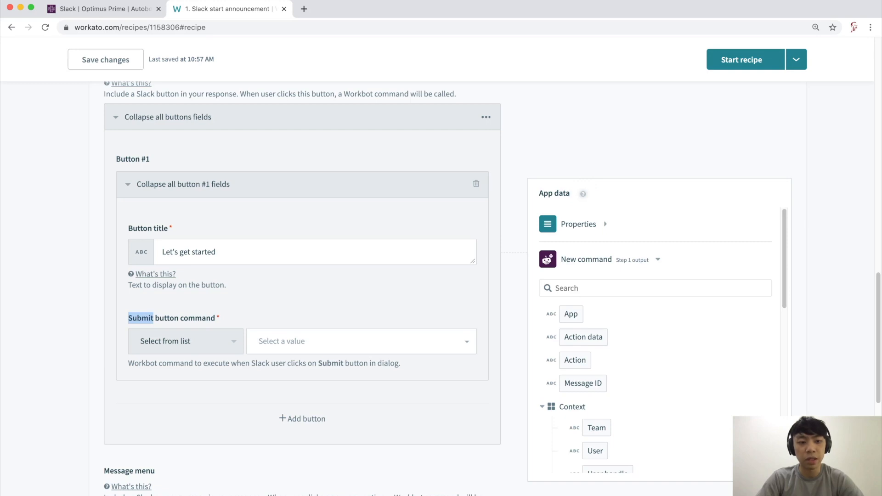
{"action": "left_click", "coordinate": [141, 318]}
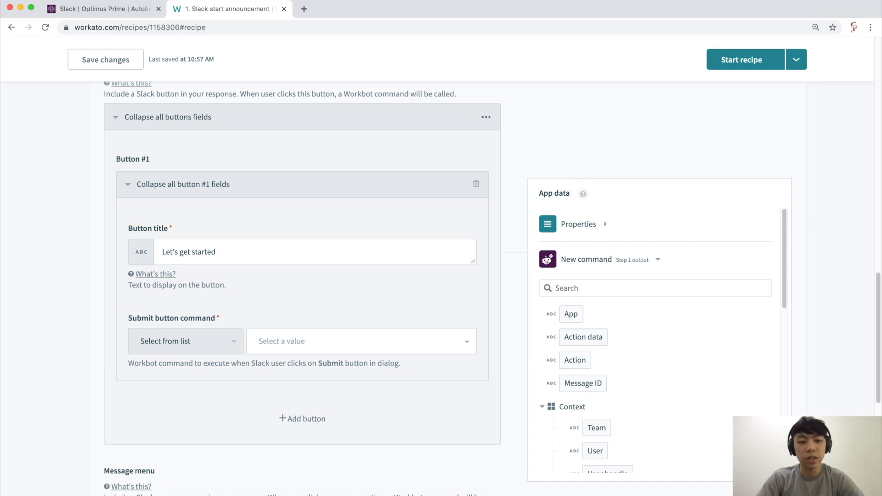
{"action": "left_click", "coordinate": [361, 342]}
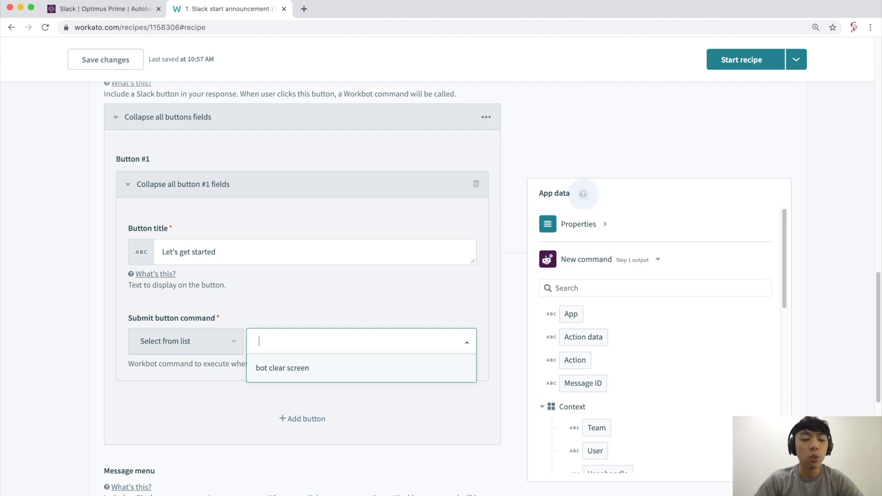
{"action": "key", "text": "Escape"}
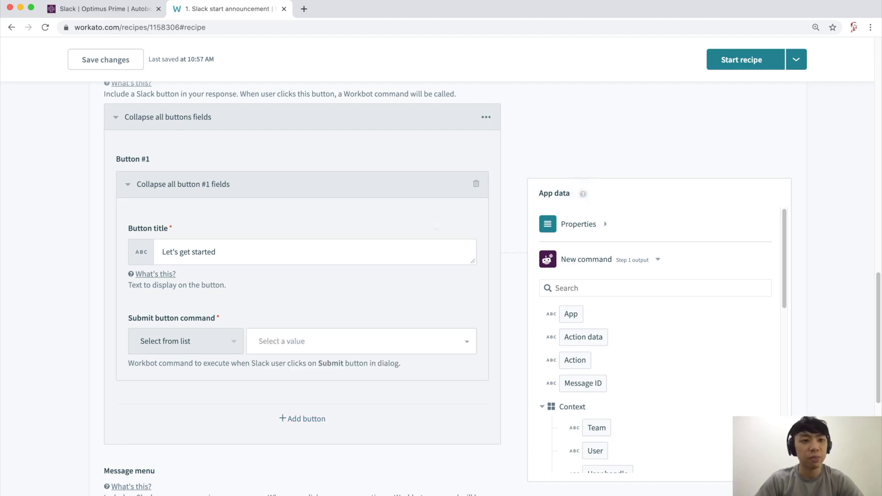
{"action": "scroll", "coordinate": [492, 288], "scroll_direction": "up", "scroll_amount": 1}
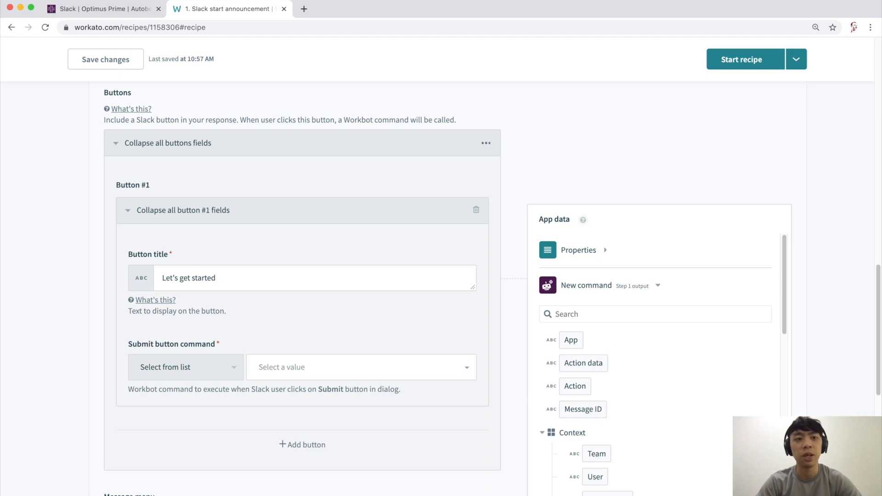
Open the Workato docs and study the Workbot buttons page under Workbot for Slack's advanced topics, including the anatomy of a button diagram
{"action": "left_click", "coordinate": [583, 219]}
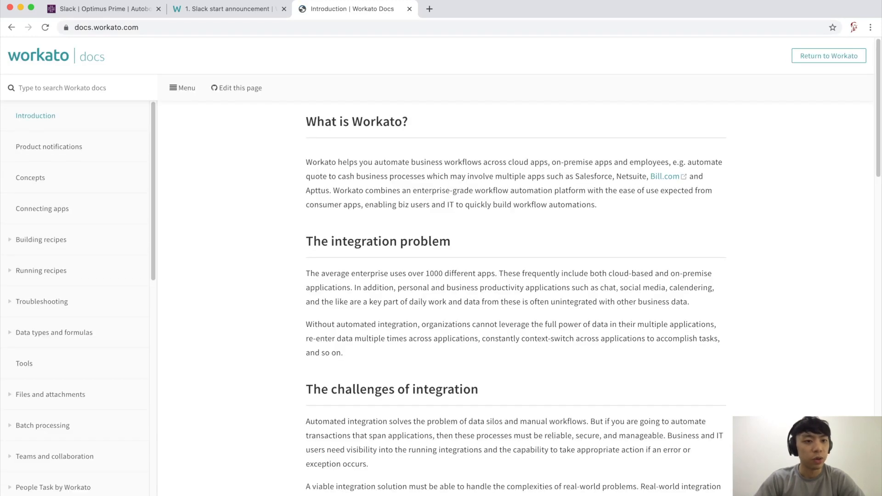
{"action": "scroll", "coordinate": [76, 299], "scroll_direction": "down", "scroll_amount": 7}
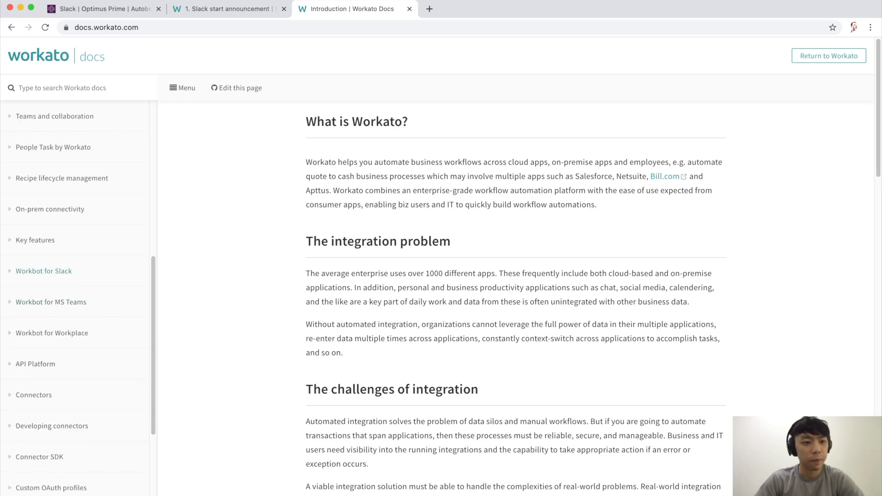
{"action": "left_click", "coordinate": [44, 271]}
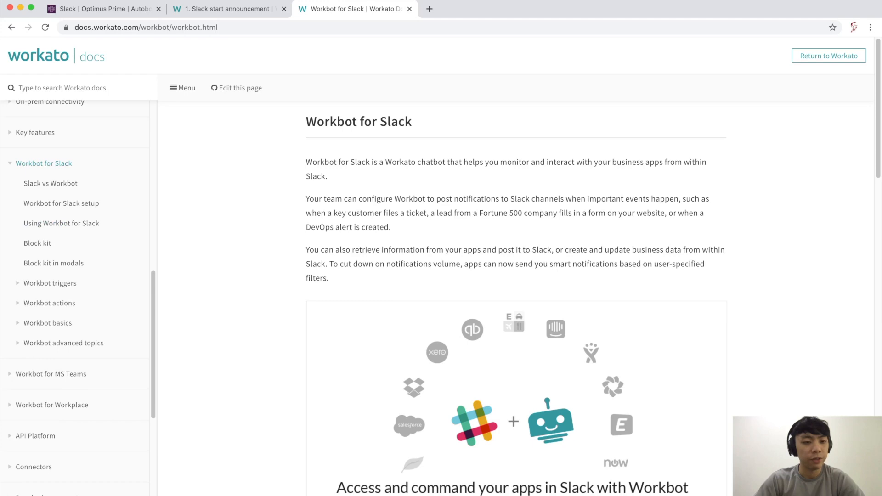
{"action": "left_click", "coordinate": [63, 343]}
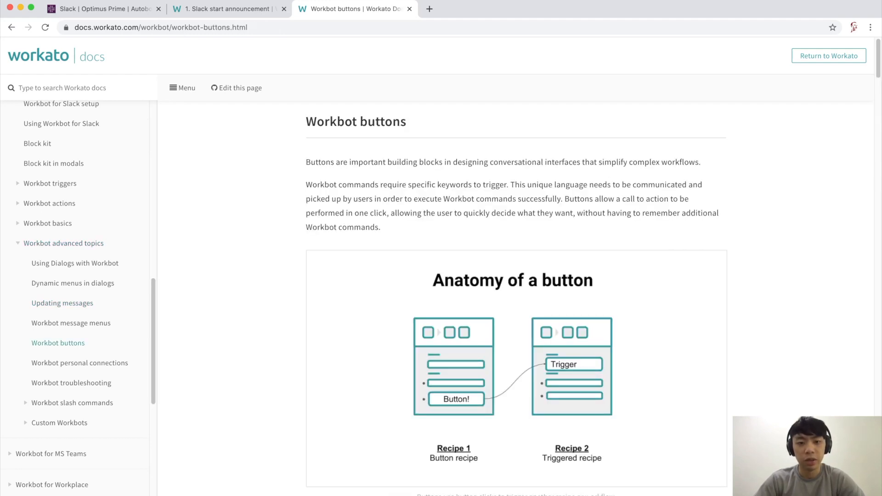
{"action": "scroll", "coordinate": [516, 322], "scroll_direction": "down", "scroll_amount": 2}
{"action": "left_click", "coordinate": [516, 312]}
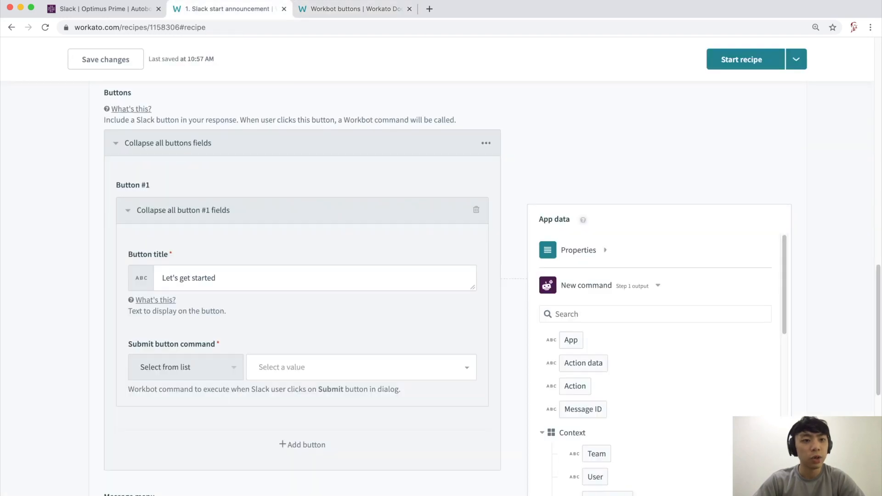
Save the recipe changes and check the Submit button command choices again, leaving the field empty
{"action": "left_click", "coordinate": [105, 59]}
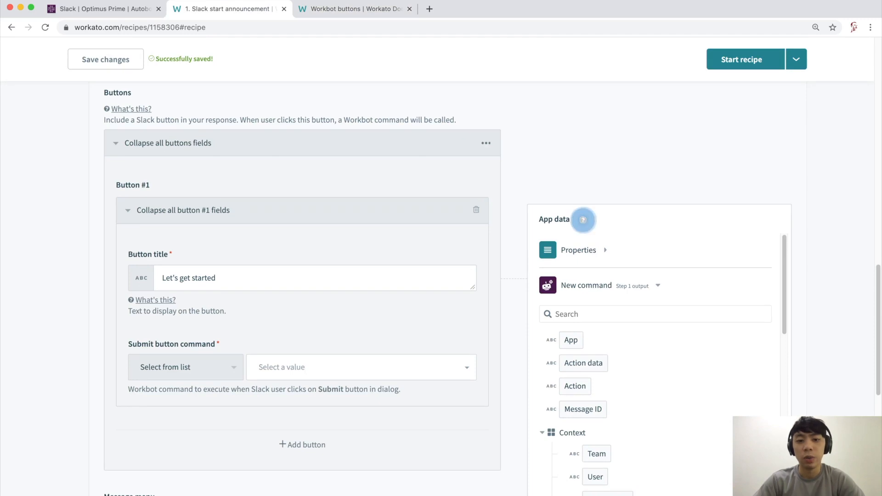
{"action": "left_click", "coordinate": [359, 367]}
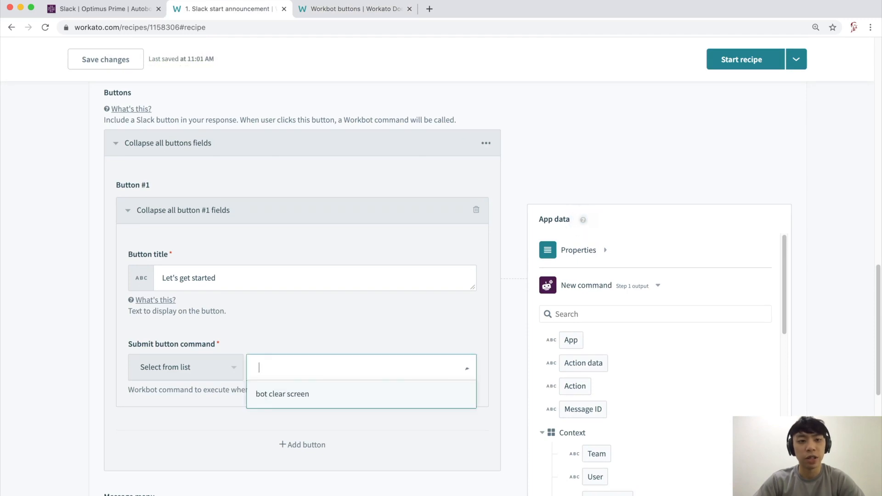
{"action": "key", "text": "Escape"}
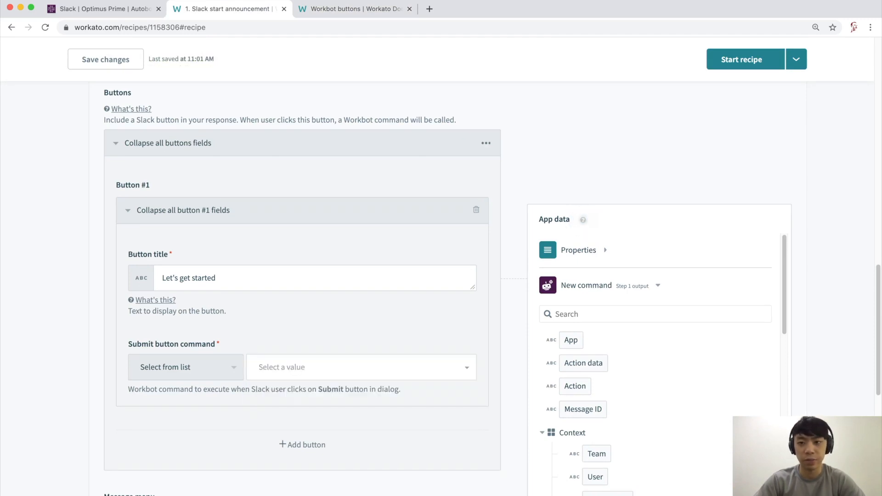
Duplicate the recipe page, open the FeedbackBot folder there and create a new recipe in it, skipping the guided setup
{"action": "scroll", "coordinate": [302, 276], "scroll_direction": "up", "scroll_amount": 15}
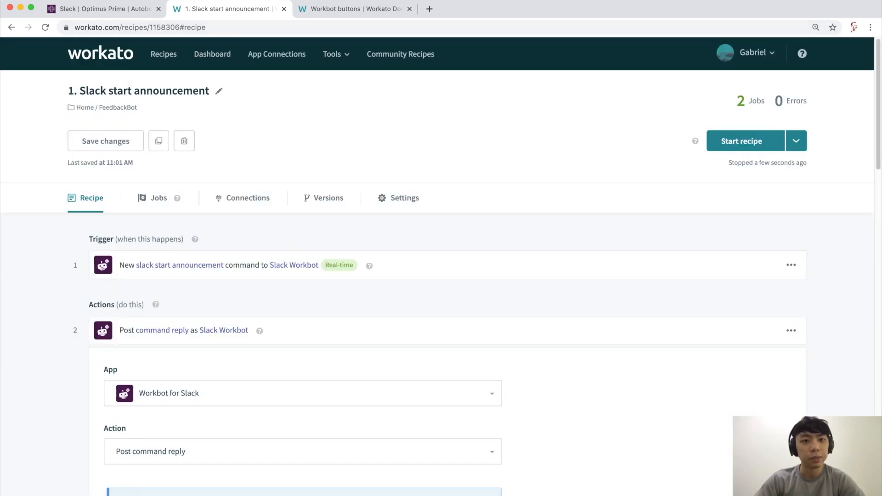
{"action": "key", "text": "super+l"}
{"action": "key", "text": "alt+Return"}
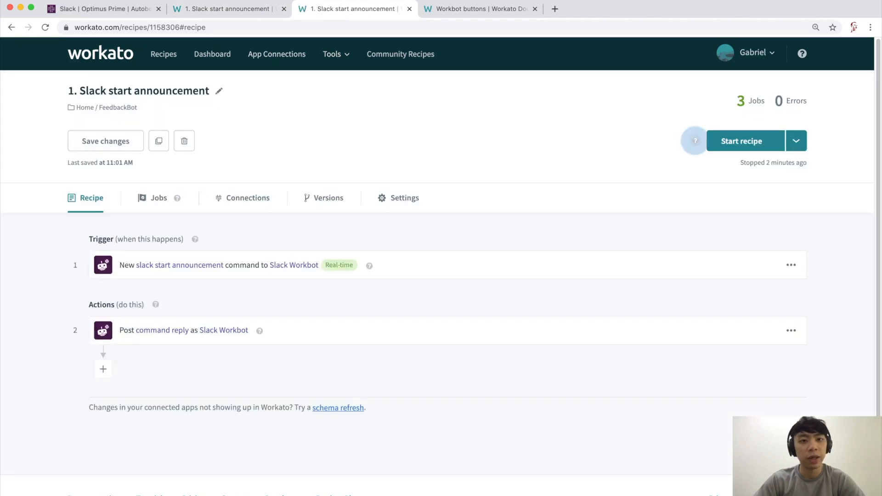
{"action": "left_click", "coordinate": [118, 108]}
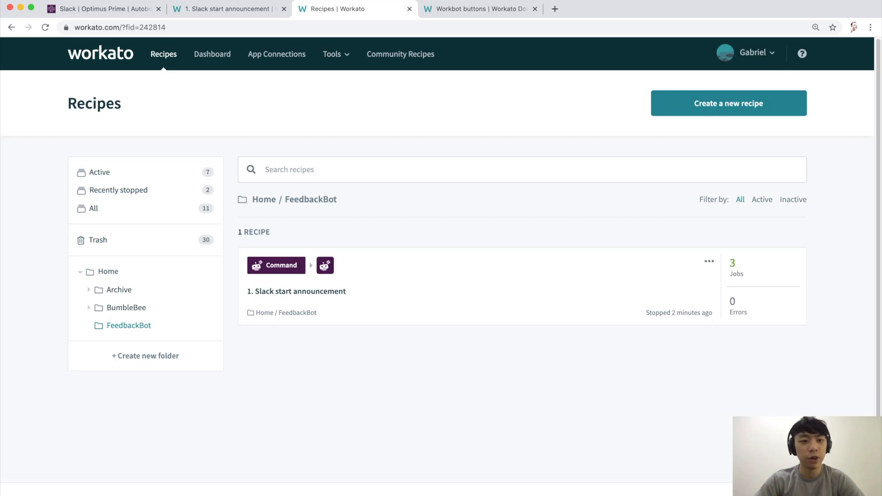
{"action": "left_click", "coordinate": [729, 103]}
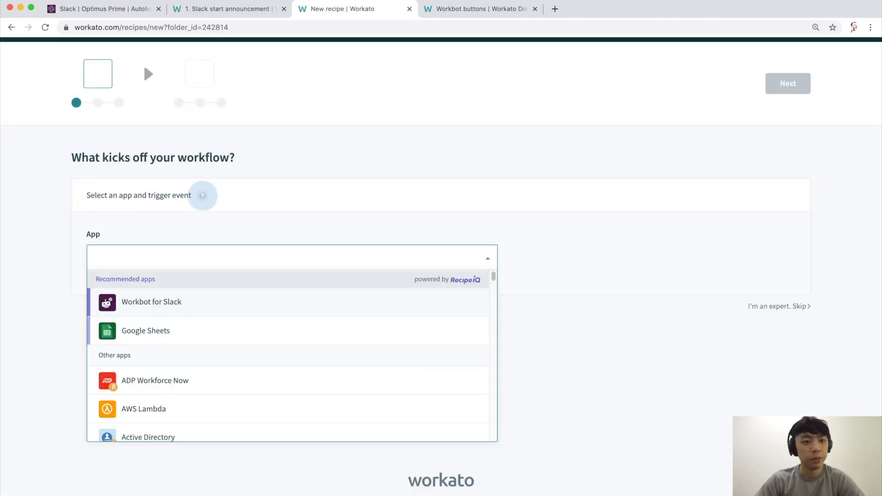
{"action": "left_click", "coordinate": [779, 306]}
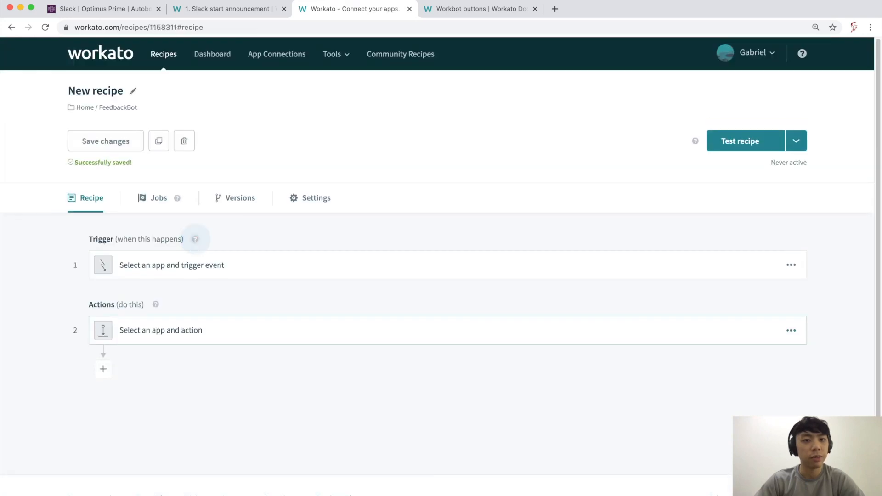
Rename the new recipe to "2. Slack start announcement2"
{"action": "left_click", "coordinate": [110, 92]}
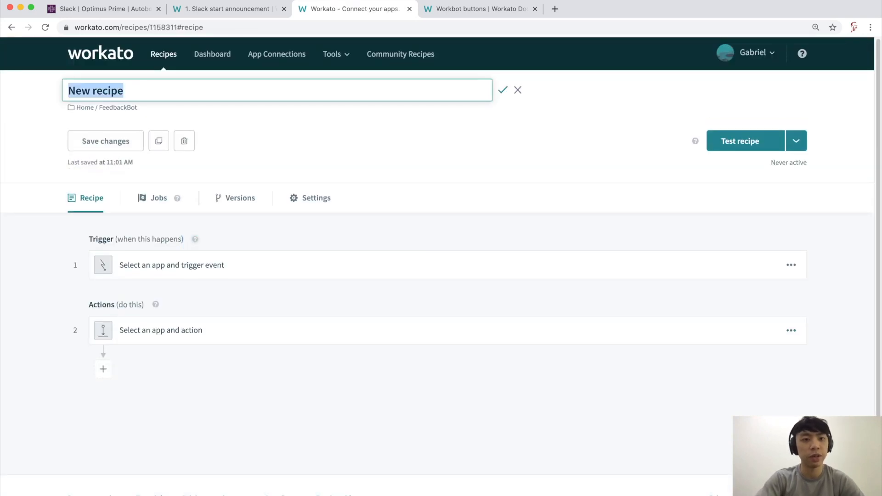
{"action": "type", "text": "2."}
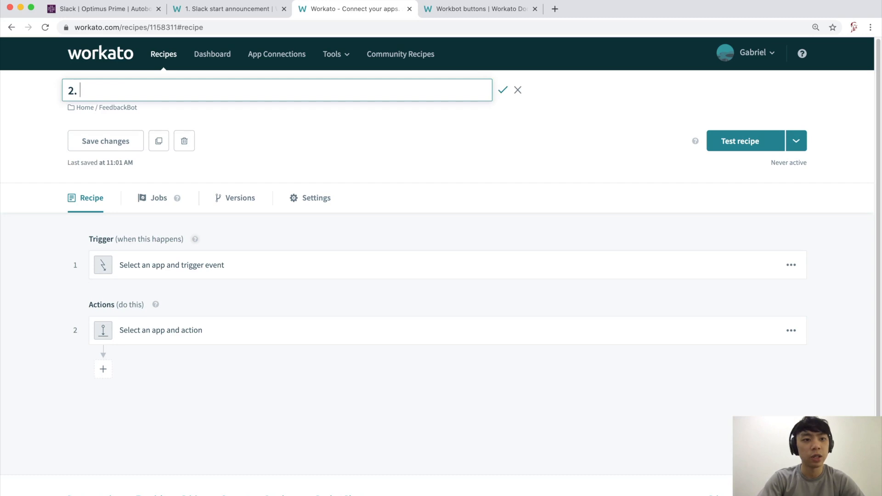
{"action": "left_click", "coordinate": [195, 239]}
{"action": "type", "text": "S"}
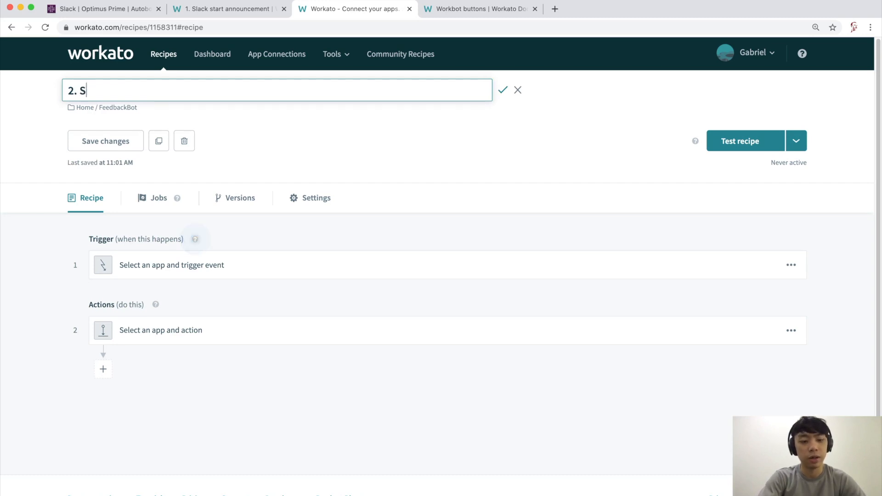
{"action": "type", "text": "lack start a"}
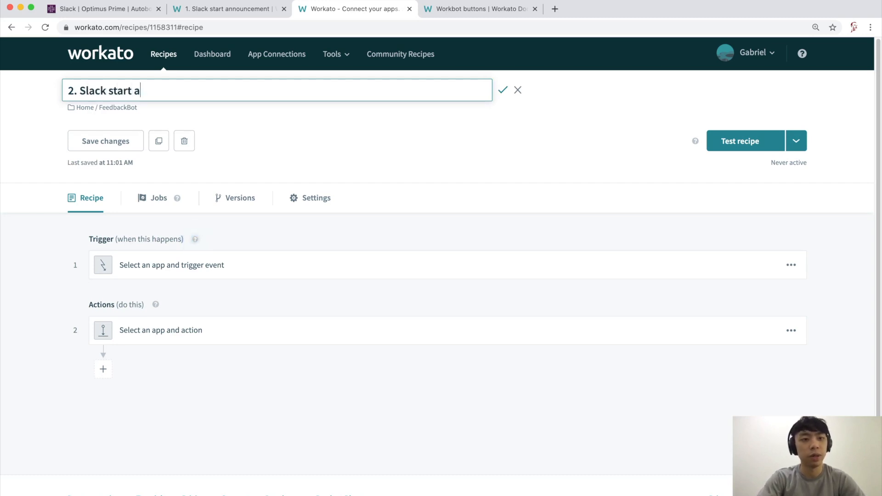
{"action": "type", "text": "nnouncement2"}
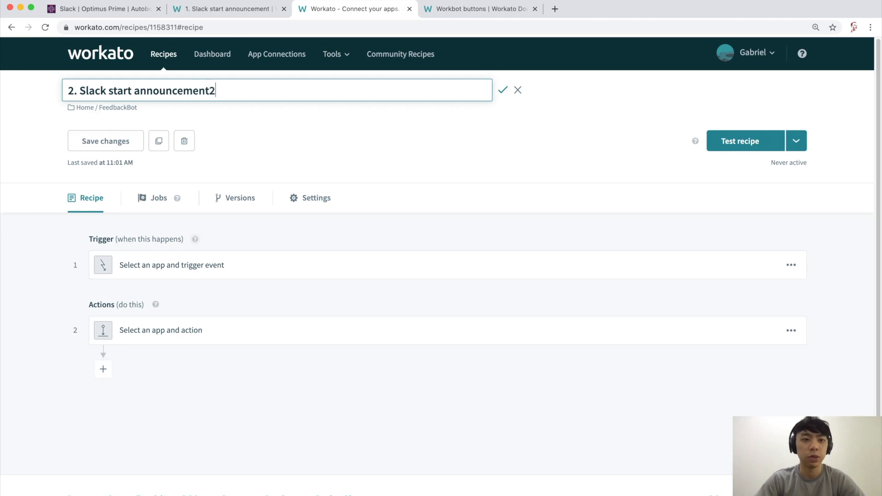
{"action": "left_click", "coordinate": [195, 239]}
{"action": "key", "text": "Return"}
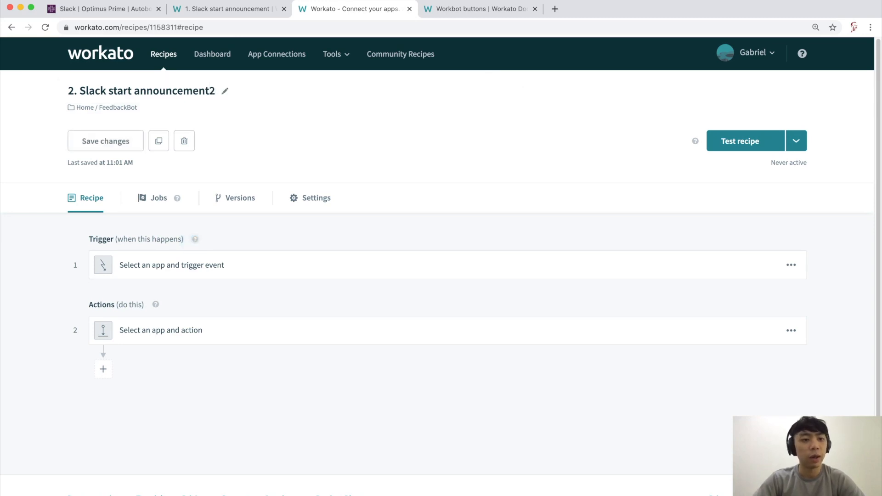
Set the app of the new recipe's trigger to Workbot for Slack
{"action": "left_click", "coordinate": [172, 265]}
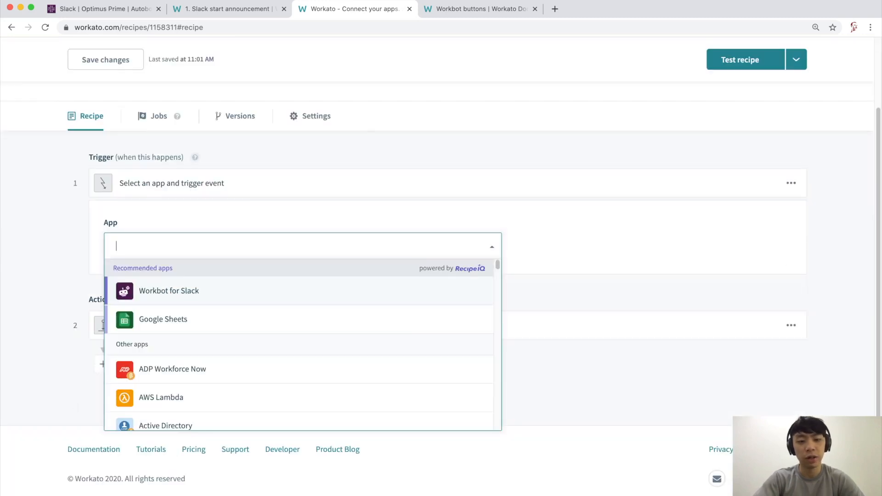
{"action": "type", "text": "workbot"}
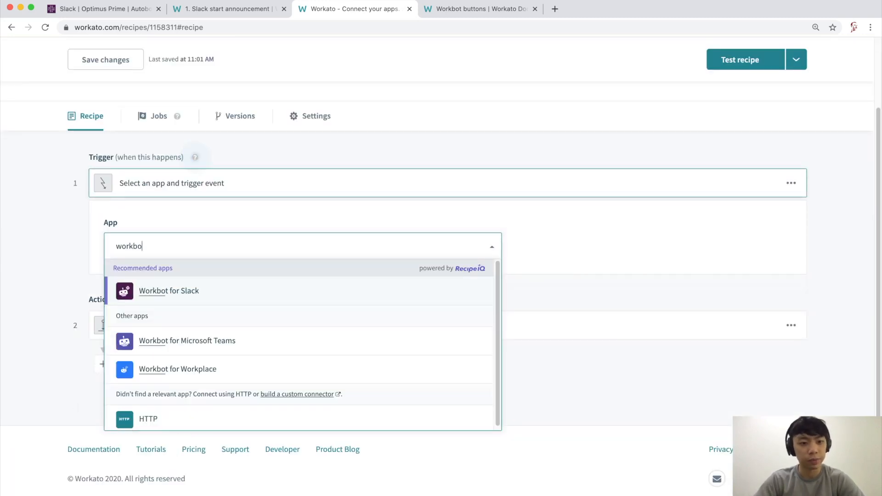
{"action": "key", "text": "Return"}
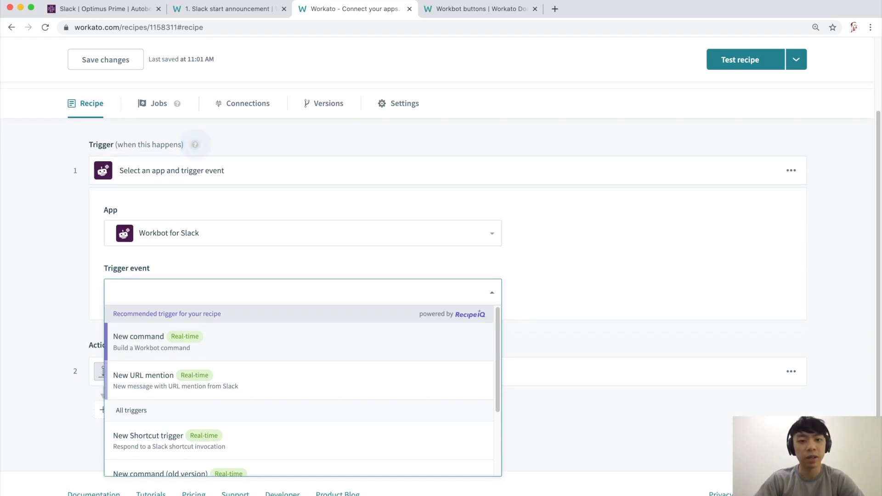
Review the anatomy of a button diagram, the first recipe and the "slack start announcement" message in Slack, and return to the new recipe
{"action": "key", "text": "ctrl+Tab"}
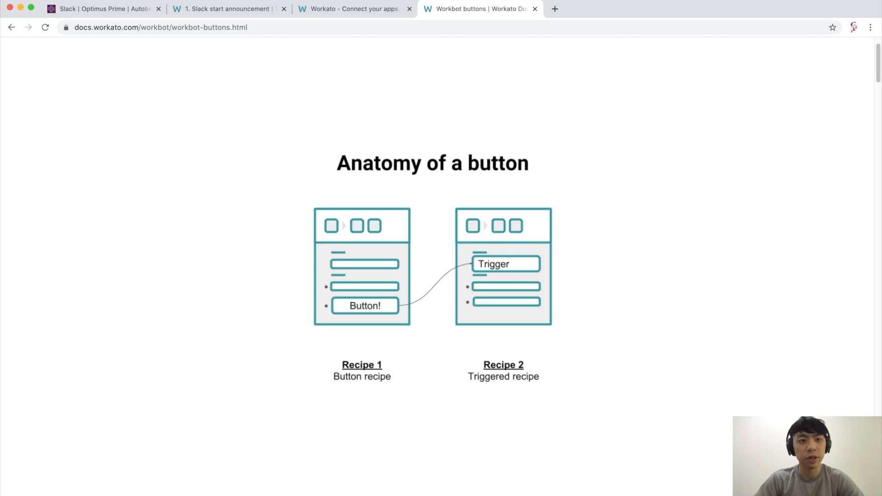
{"action": "left_click", "coordinate": [228, 8]}
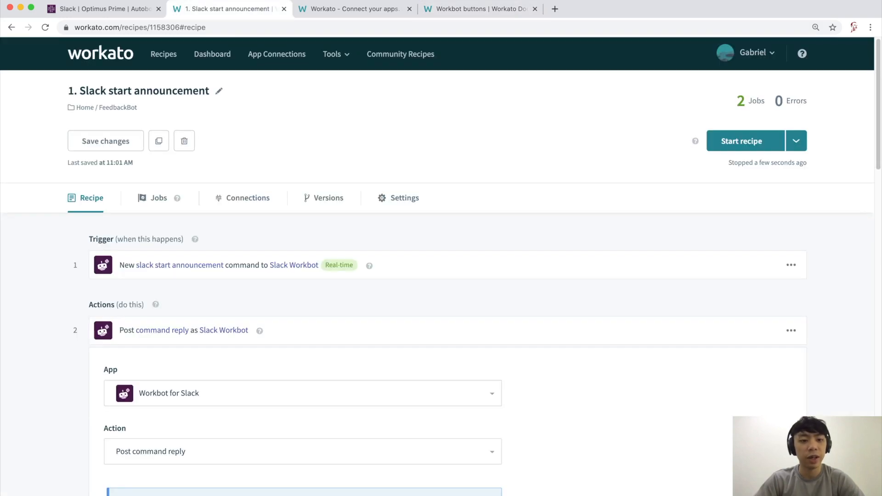
{"action": "left_click", "coordinate": [105, 9]}
{"action": "left_click_drag", "start_coordinate": [188, 367], "coordinate": [285, 368]}
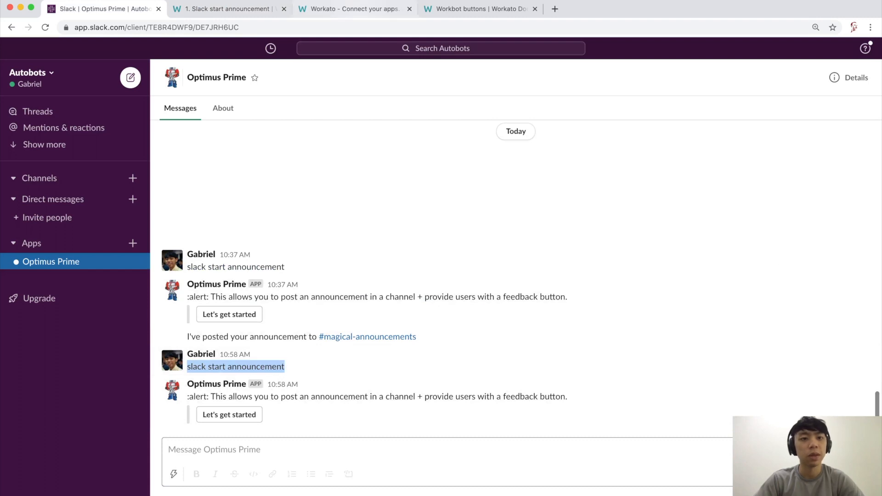
{"action": "left_click", "coordinate": [354, 9]}
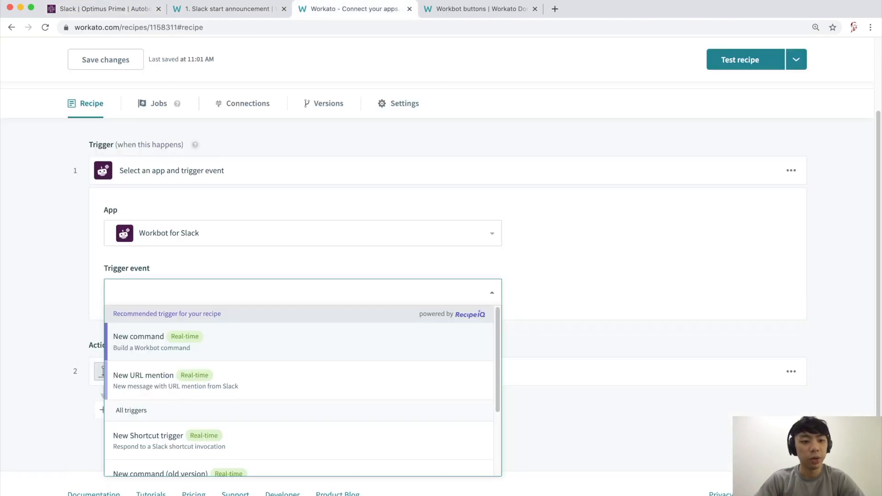
Choose the New command trigger event and set the command's App to Slack
{"action": "left_click", "coordinate": [152, 342]}
{"action": "scroll", "coordinate": [152, 317], "scroll_direction": "down", "scroll_amount": 5}
{"action": "left_click", "coordinate": [152, 281]}
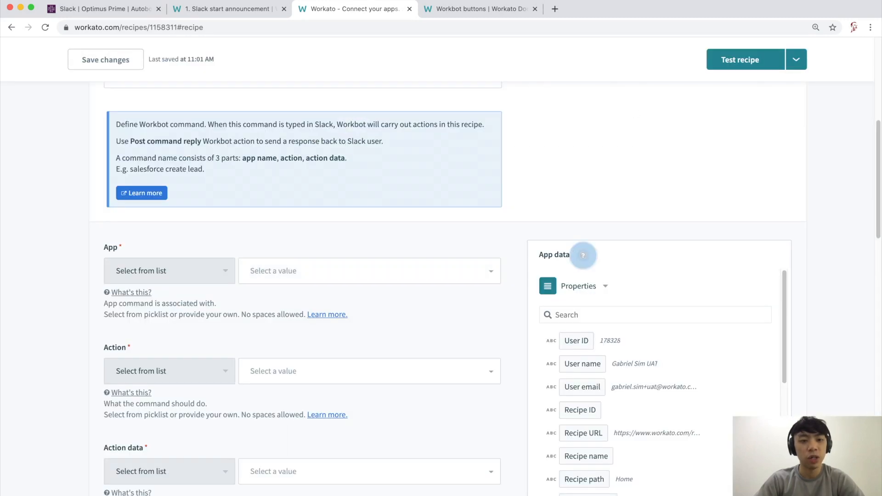
{"action": "scroll", "coordinate": [584, 256], "scroll_direction": "down", "scroll_amount": 3}
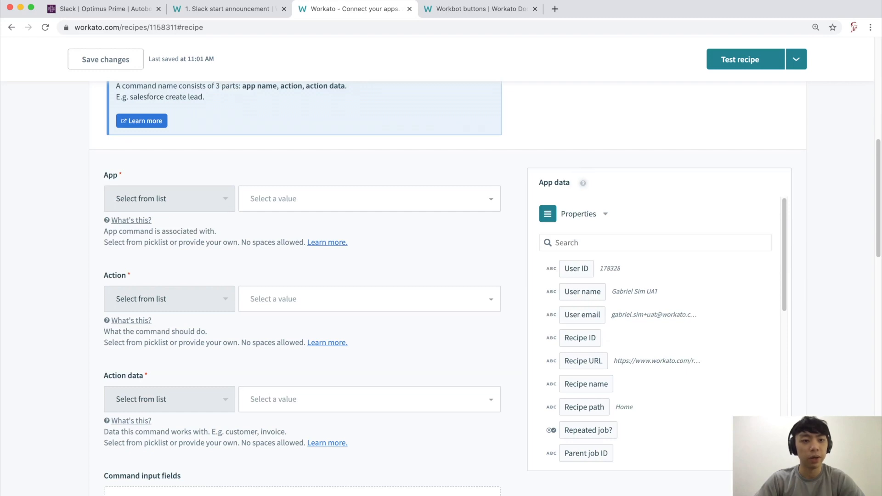
{"action": "left_click", "coordinate": [369, 199]}
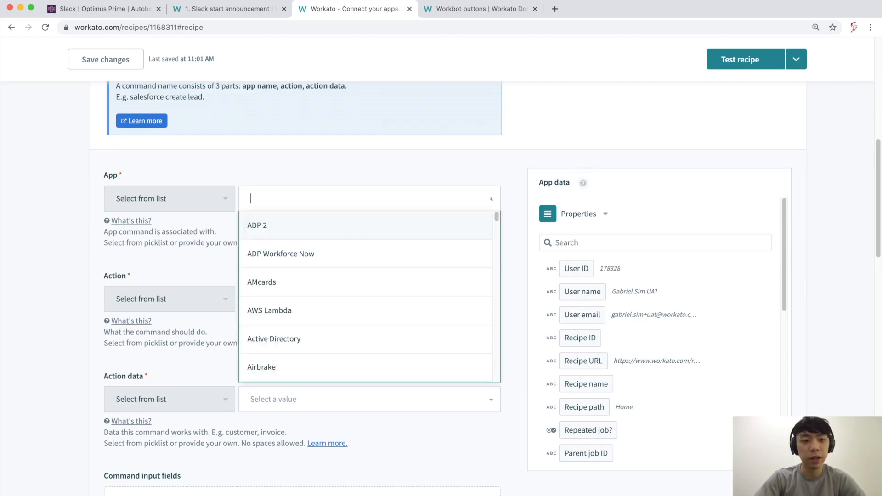
{"action": "type", "text": "slack"}
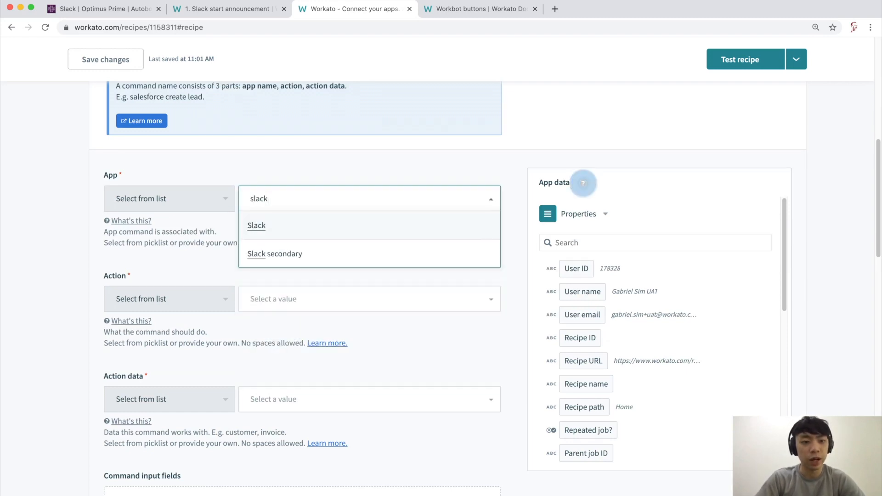
{"action": "key", "text": "Return"}
Give the command custom values: "start" as the command action and "announcement2" as the action data
{"action": "left_click", "coordinate": [169, 299]}
{"action": "left_click", "coordinate": [149, 354]}
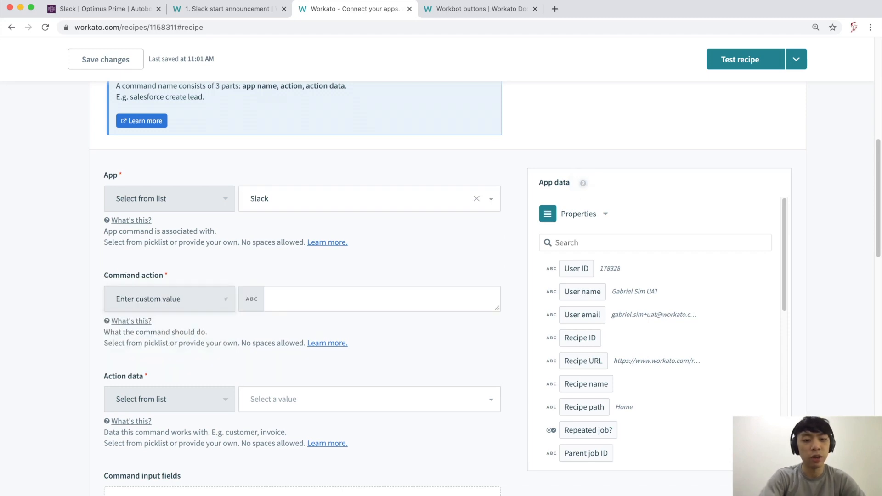
{"action": "left_click", "coordinate": [349, 300]}
{"action": "type", "text": "start"}
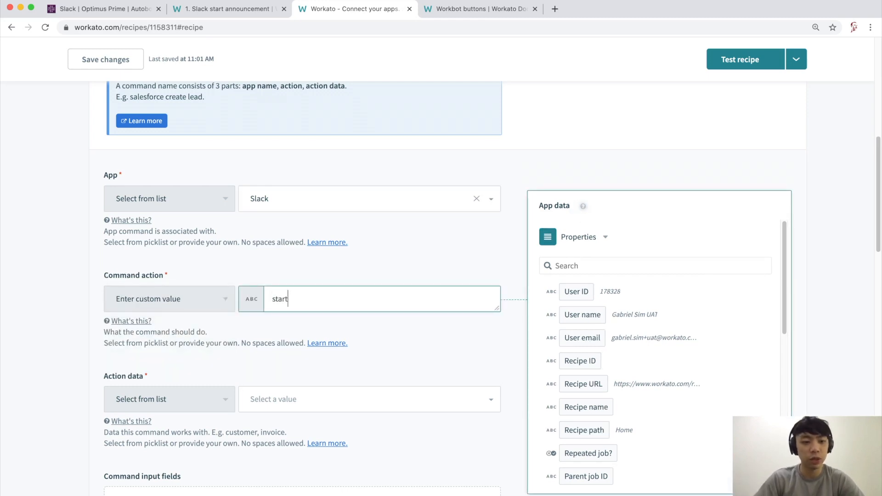
{"action": "left_click", "coordinate": [169, 399]}
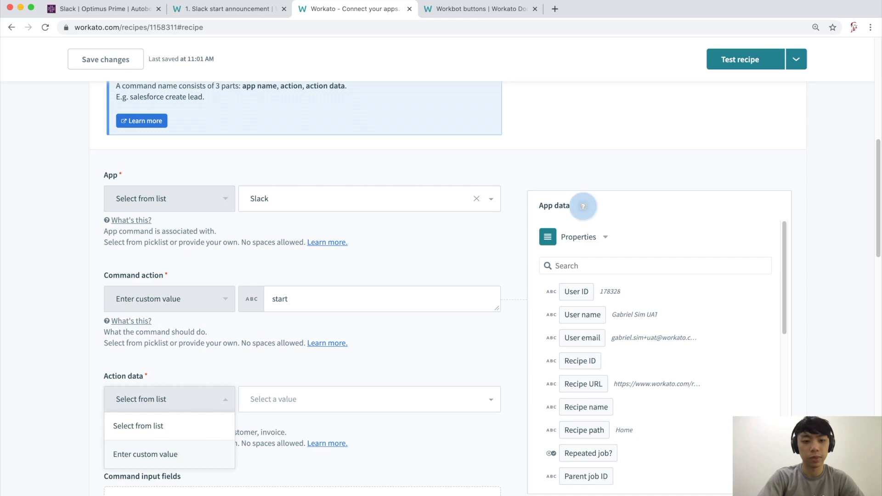
{"action": "left_click", "coordinate": [150, 455]}
{"action": "type", "text": "announcement2"}
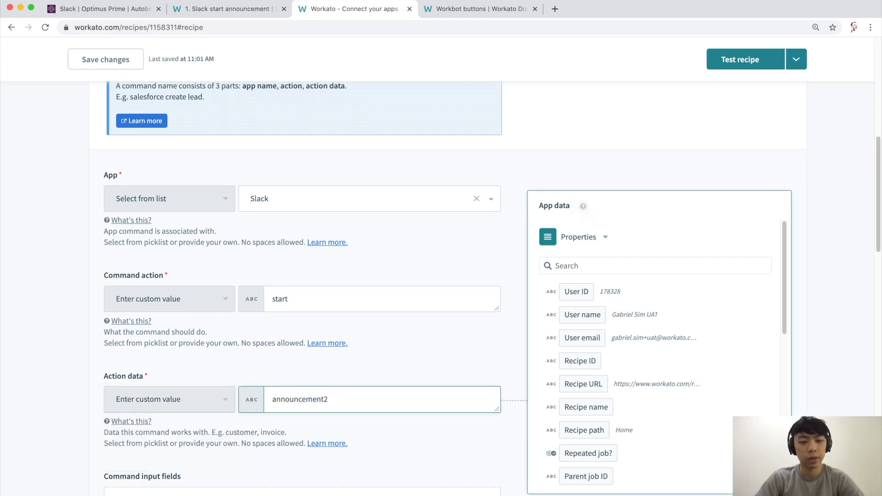
Fill in the command hint as: Receive button click from "Slack Start Announcement"
{"action": "scroll", "coordinate": [441, 275], "scroll_direction": "down", "scroll_amount": 5}
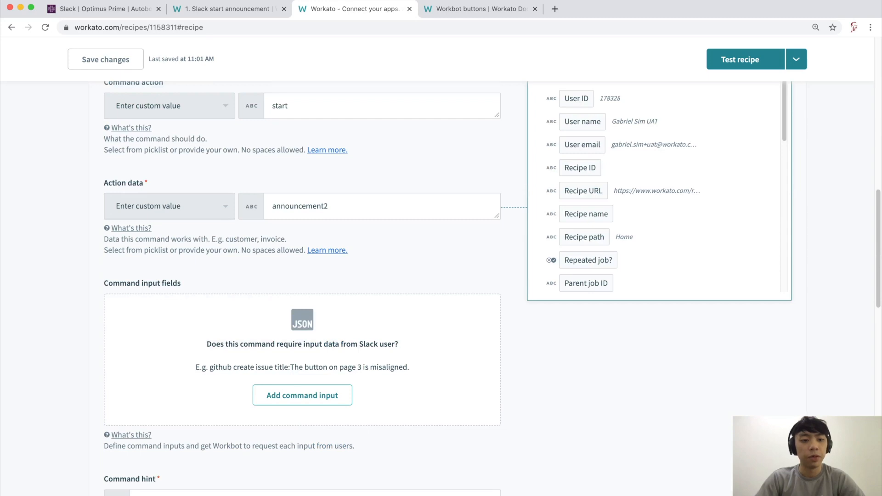
{"action": "scroll", "coordinate": [441, 276], "scroll_direction": "down", "scroll_amount": 2}
{"action": "scroll", "coordinate": [471, 340], "scroll_direction": "down", "scroll_amount": 2}
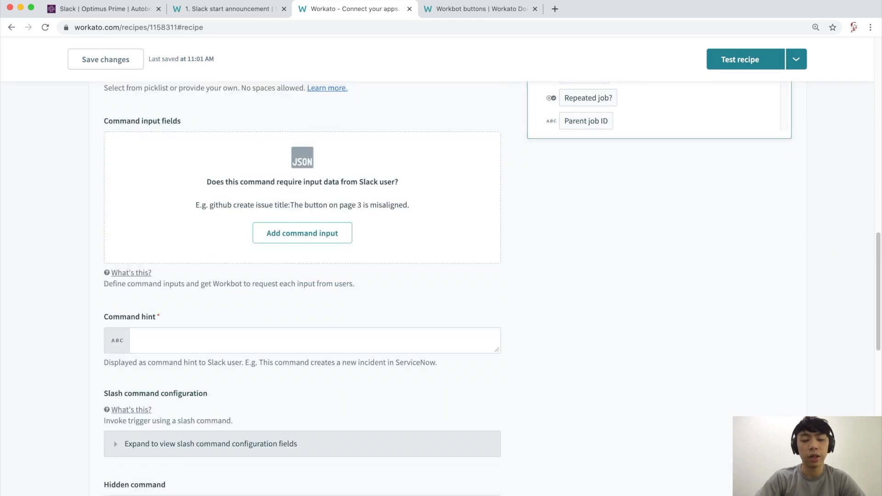
{"action": "left_click", "coordinate": [471, 340]}
{"action": "type", "text": "rem"}
{"action": "key", "text": "BackSpace"}
{"action": "key", "text": "BackSpace"}
{"action": "key", "text": "BackSpace"}
{"action": "type", "text": "Receive button click from"}
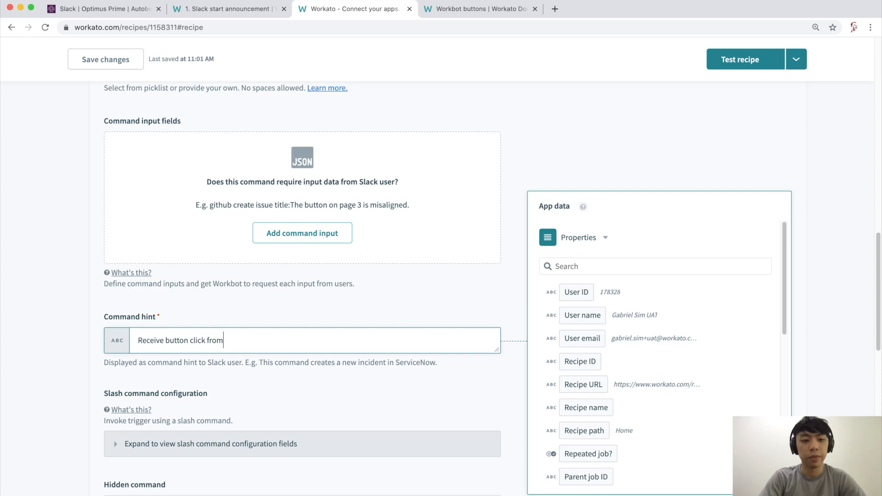
{"action": "type", "text": " \"Slac"}
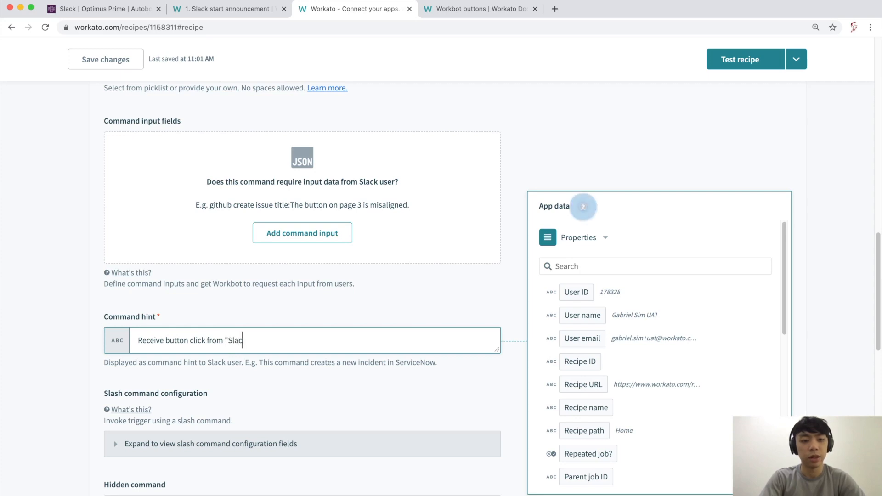
{"action": "type", "text": "k Start Announcement\""}
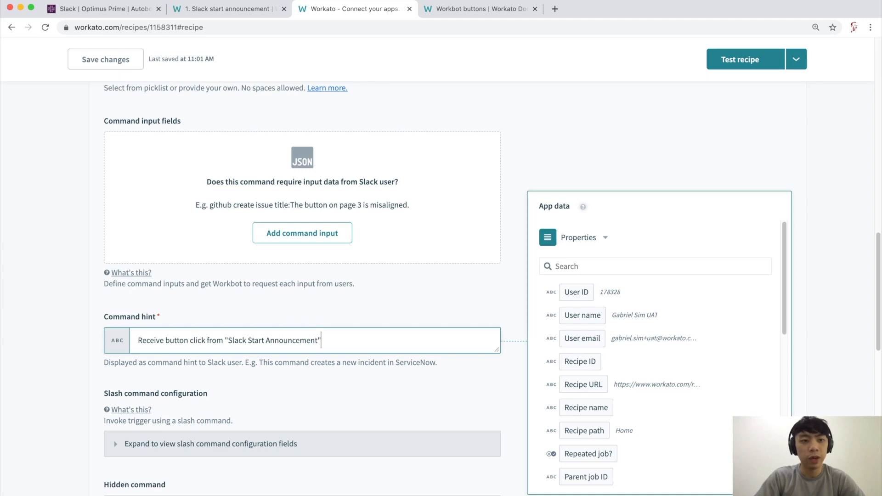
{"action": "key", "text": "Tab"}
Collapse the finished trigger and set the app of the step 2 action to Workbot for Slack
{"action": "scroll", "coordinate": [441, 265], "scroll_direction": "up", "scroll_amount": 15}
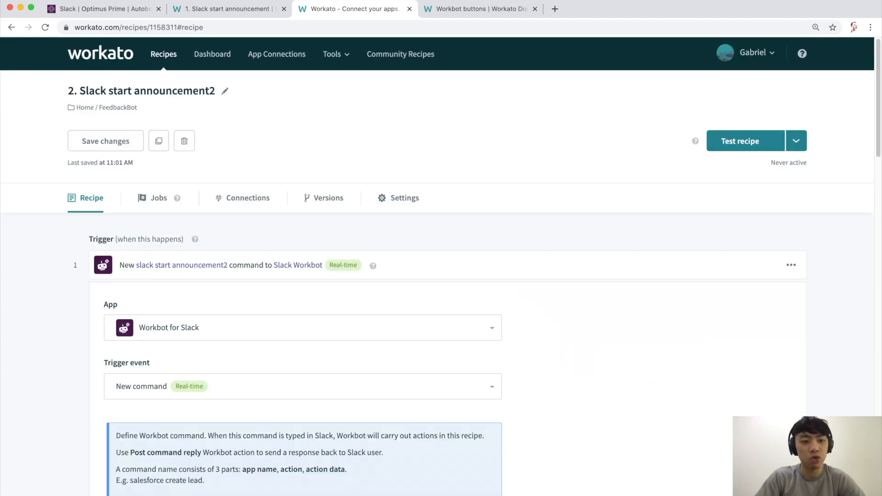
{"action": "left_click", "coordinate": [448, 265]}
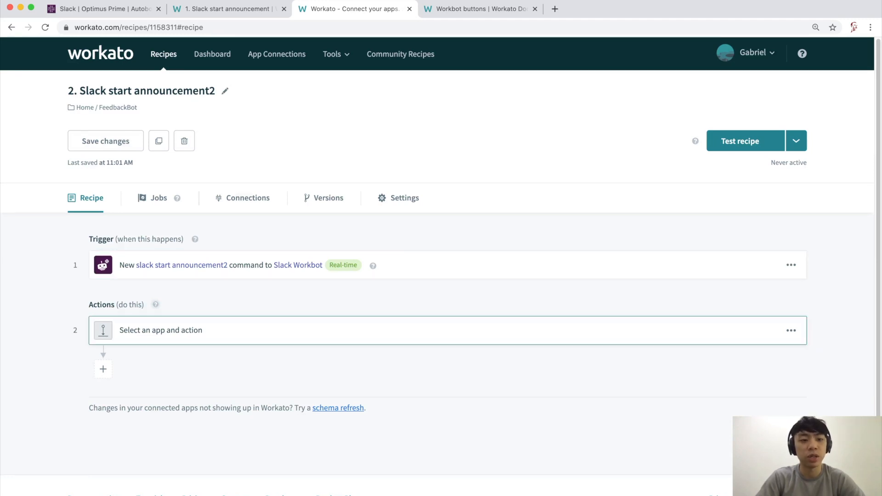
{"action": "left_click", "coordinate": [276, 330]}
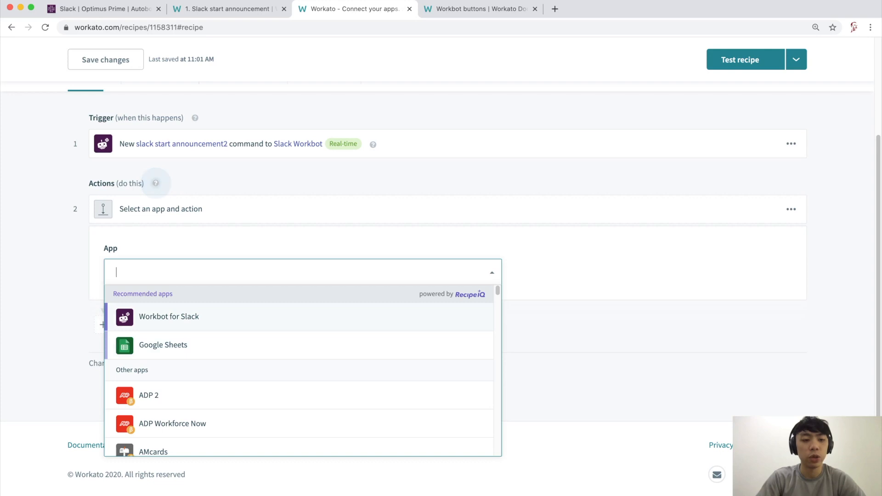
{"action": "left_click", "coordinate": [169, 317]}
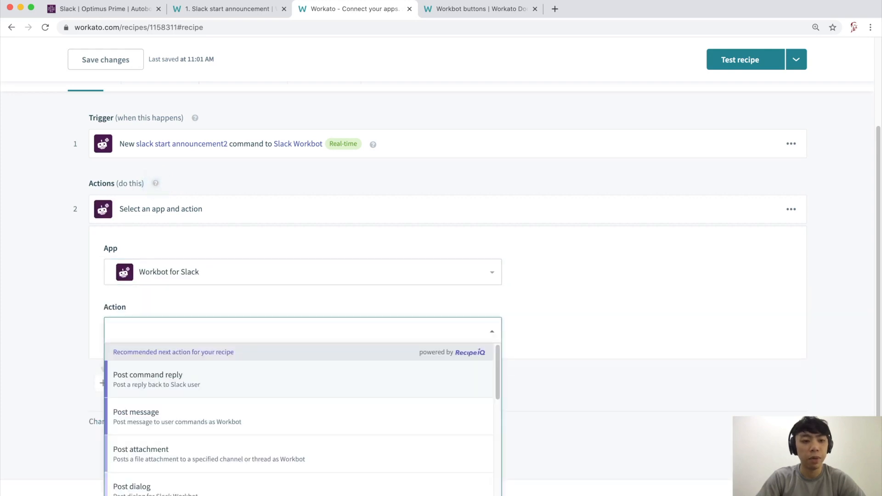
Set step 2's action to Post command reply and remove the suggested data mappings
{"action": "left_click", "coordinate": [156, 379]}
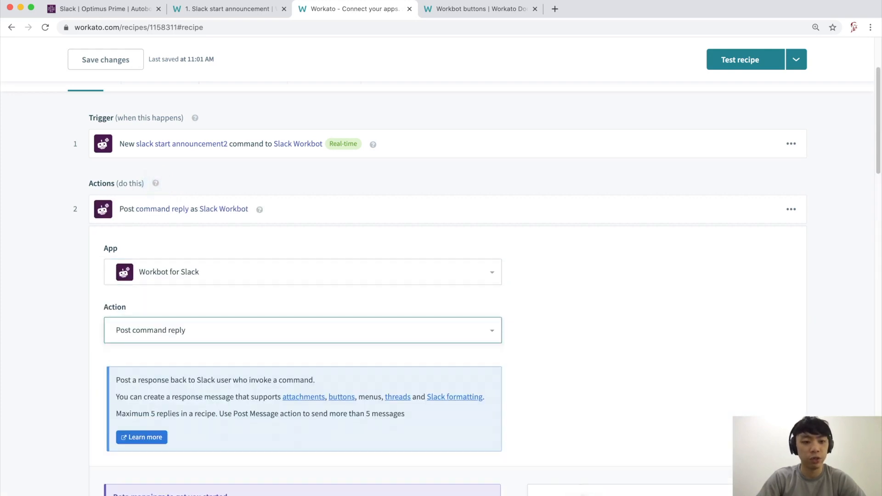
{"action": "scroll", "coordinate": [302, 295], "scroll_direction": "down", "scroll_amount": 2}
{"action": "scroll", "coordinate": [447, 288], "scroll_direction": "down", "scroll_amount": 4}
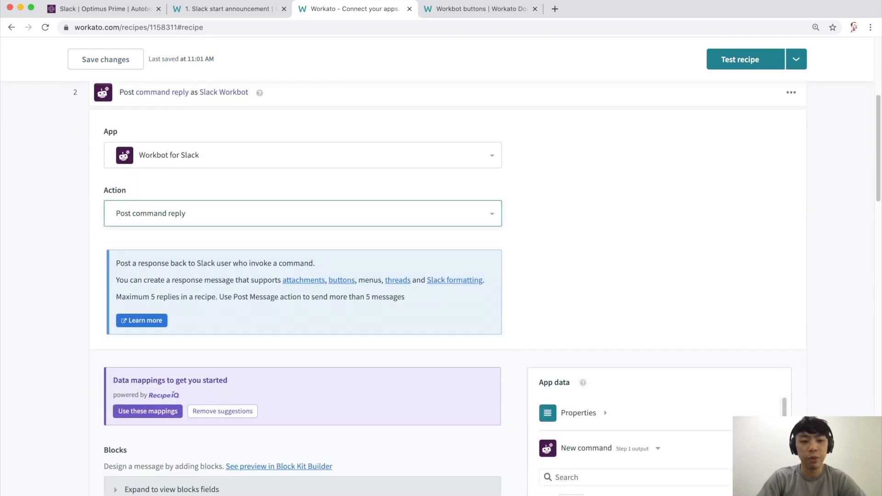
{"action": "left_click", "coordinate": [223, 356]}
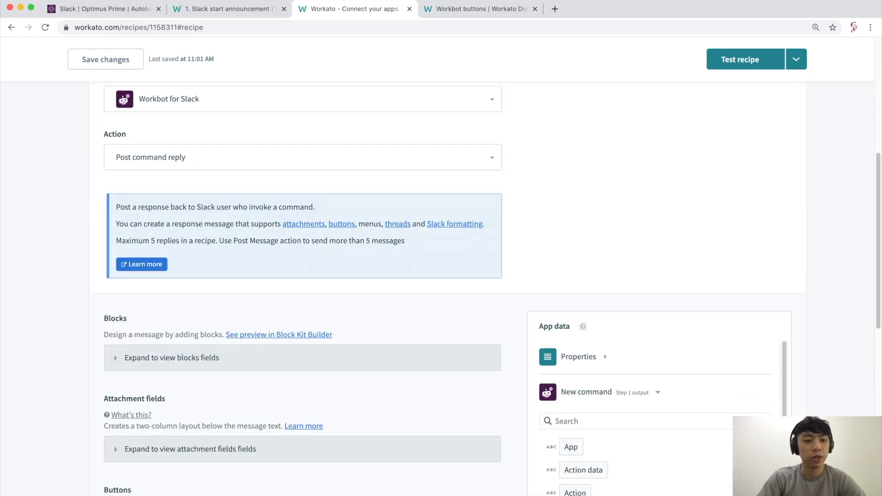
Add the optional Message text field to the Post command reply action
{"action": "scroll", "coordinate": [583, 327], "scroll_direction": "down", "scroll_amount": 7}
{"action": "left_click", "coordinate": [491, 383]}
{"action": "scroll", "coordinate": [491, 383], "scroll_direction": "down", "scroll_amount": 2}
{"action": "type", "text": "messa"}
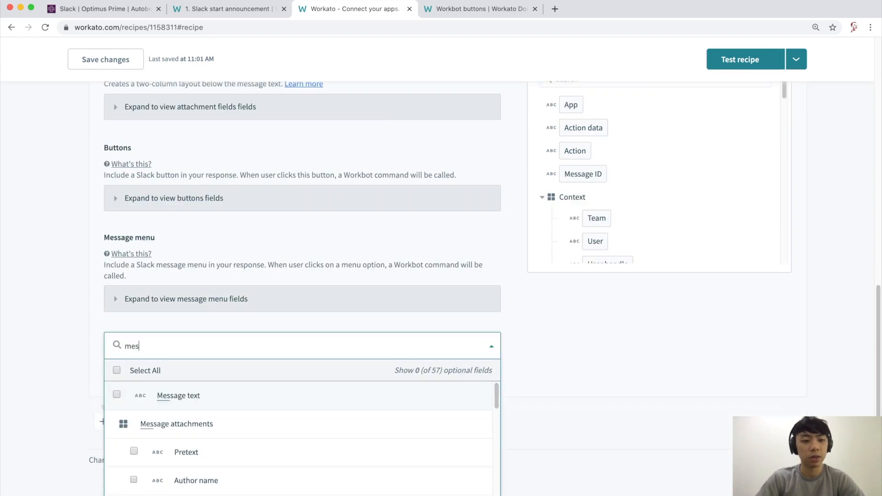
{"action": "key", "text": "Return"}
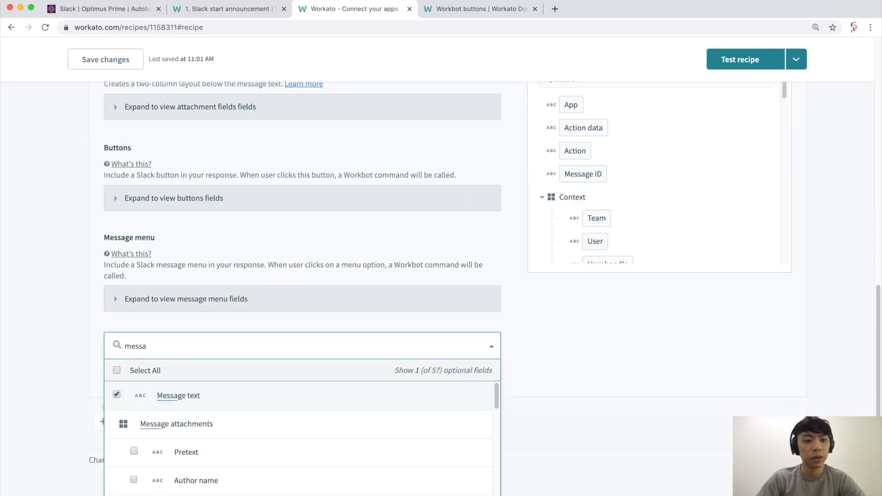
{"action": "key", "text": "Escape"}
{"action": "scroll", "coordinate": [303, 285], "scroll_direction": "up", "scroll_amount": 4}
Fill the message text with the User name data from step 1 followed by ", I've received your button click!"
{"action": "left_click", "coordinate": [294, 168]}
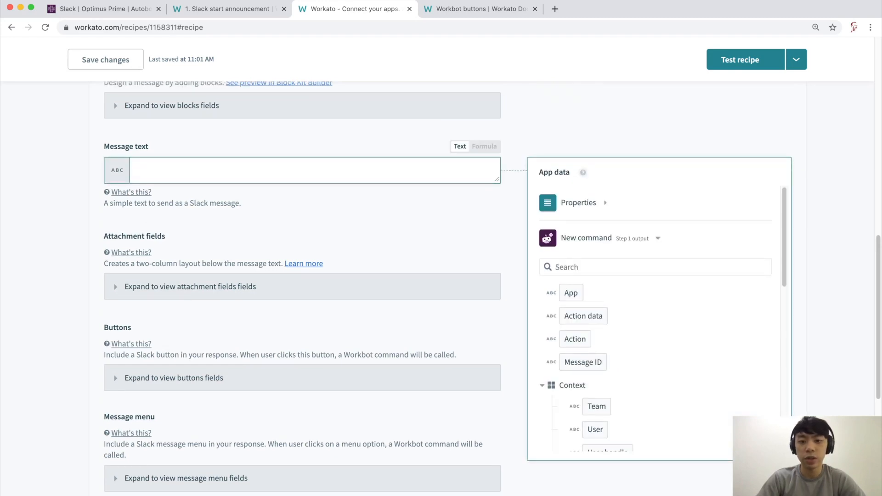
{"action": "scroll", "coordinate": [657, 317], "scroll_direction": "down", "scroll_amount": 5}
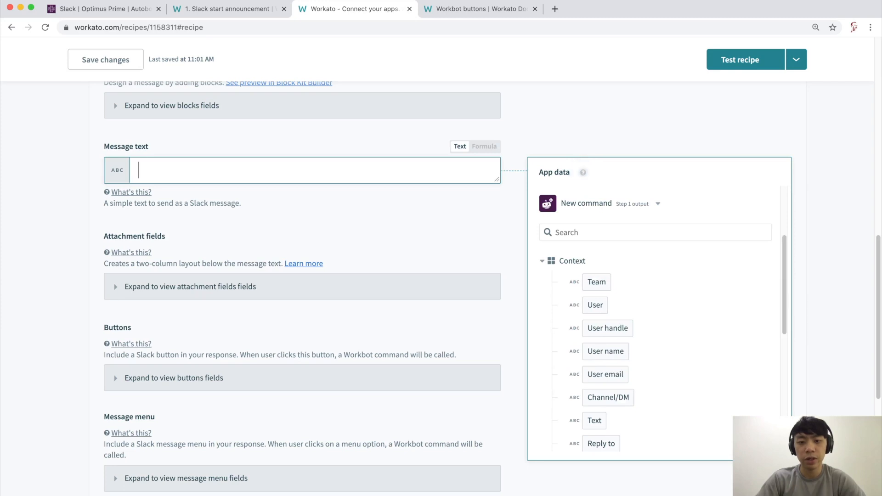
{"action": "left_click", "coordinate": [606, 351]}
{"action": "type", "text": ", I've rec"}
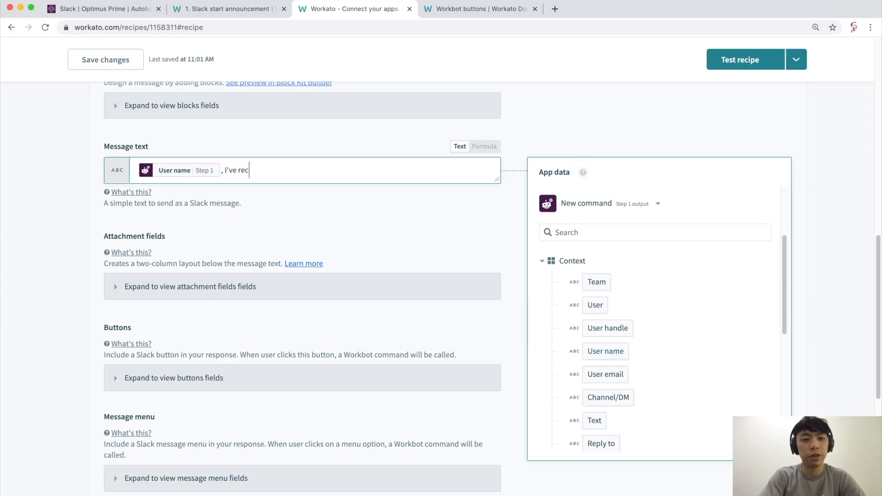
{"action": "type", "text": "eived your b"}
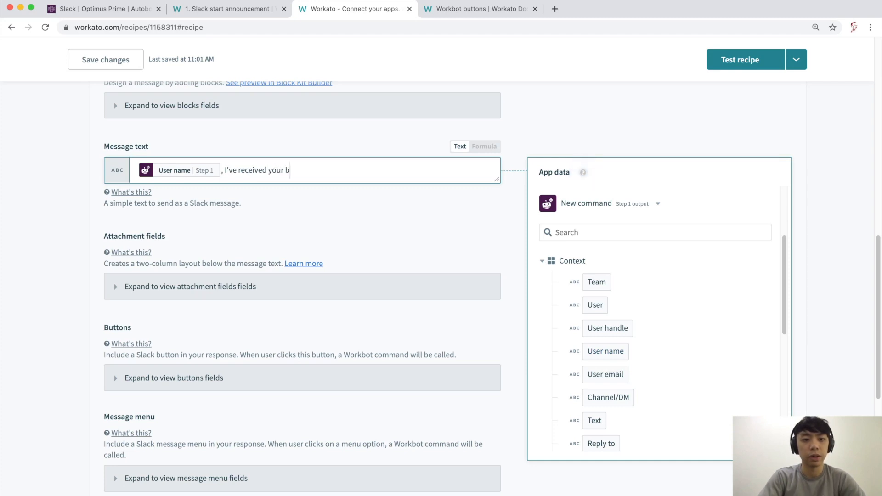
{"action": "type", "text": "utton click"}
{"action": "key", "text": "BackSpace"}
{"action": "key", "text": "BackSpace"}
{"action": "key", "text": "BackSpace"}
{"action": "key", "text": "BackSpace"}
{"action": "key", "text": "BackSpace"}
{"action": "key", "text": "BackSpace"}
{"action": "key", "text": "BackSpace"}
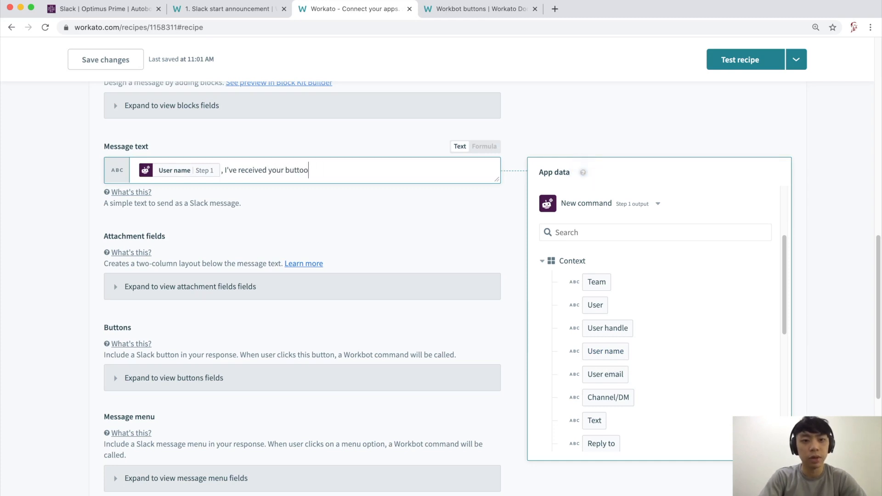
{"action": "type", "text": "n click!"}
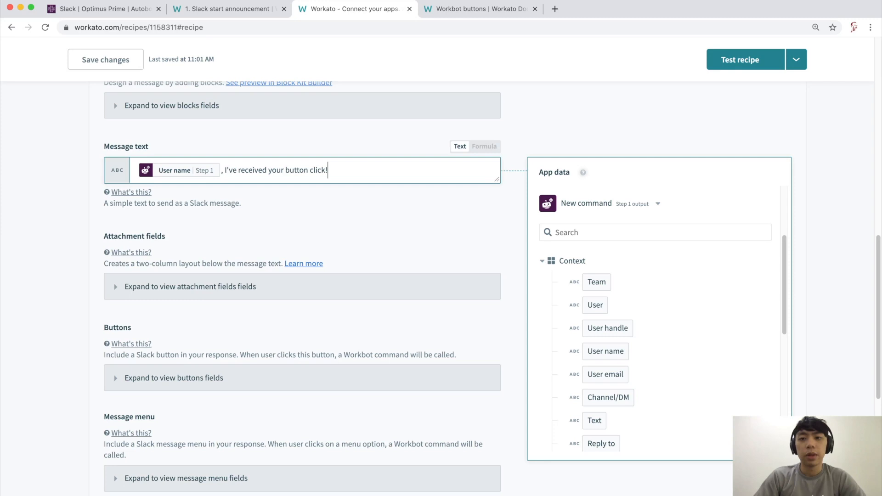
Save and start the second recipe, and view the "Anatomy of a button" diagram in the Workbot docs
{"action": "left_click", "coordinate": [796, 59]}
{"action": "left_click", "coordinate": [762, 83]}
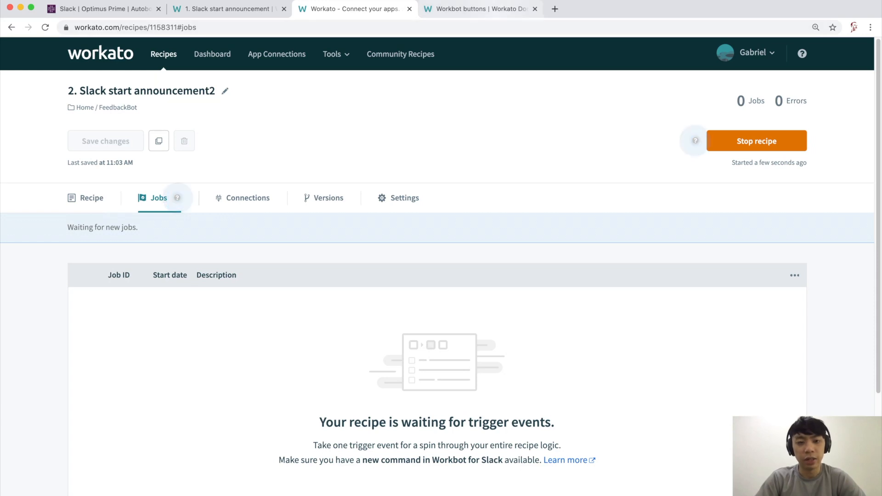
{"action": "left_click", "coordinate": [481, 9]}
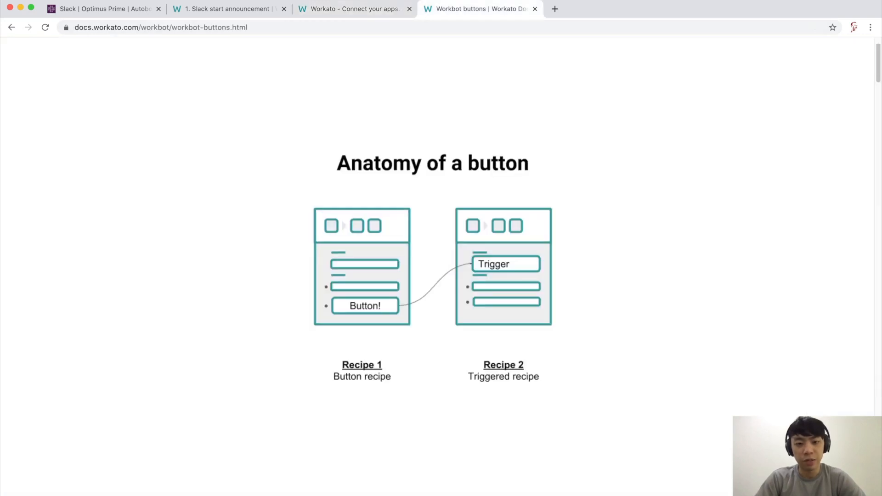
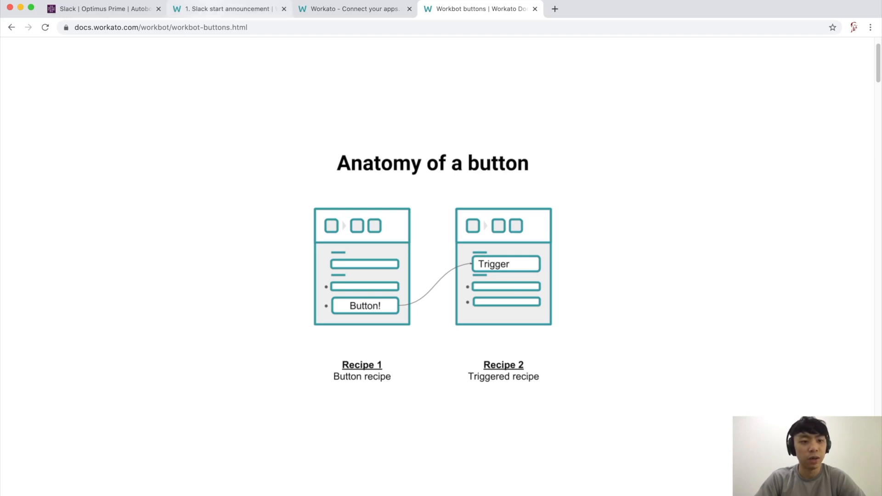
In the "Slack start announcement" recipe, check the submit command choices for Button #1 and run a schema refresh
{"action": "left_click", "coordinate": [228, 8]}
{"action": "scroll", "coordinate": [441, 276], "scroll_direction": "down", "scroll_amount": 15}
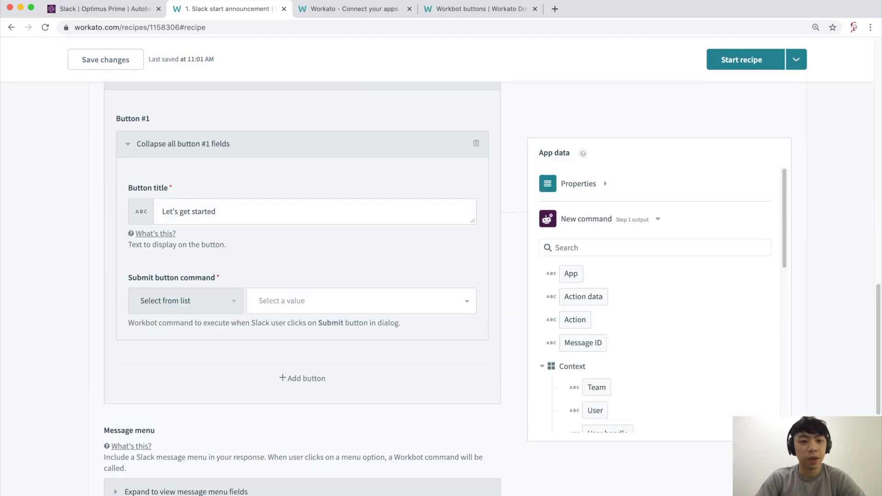
{"action": "left_click", "coordinate": [361, 301]}
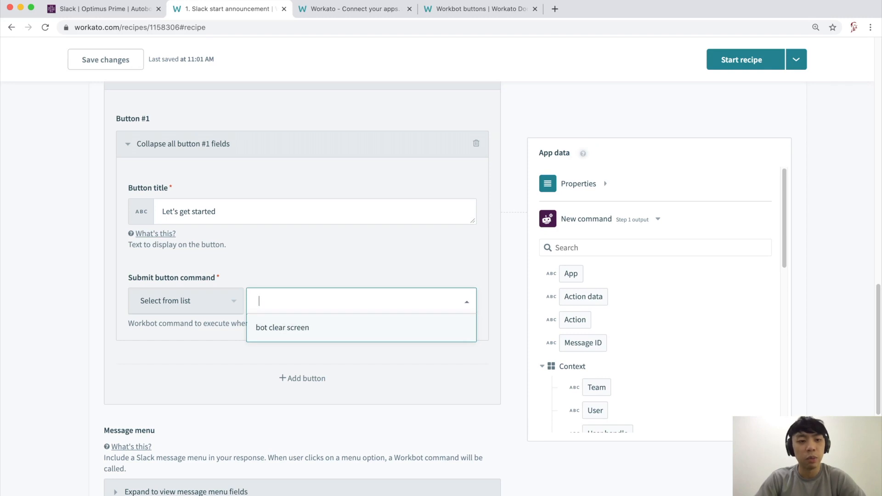
{"action": "key", "text": "Escape"}
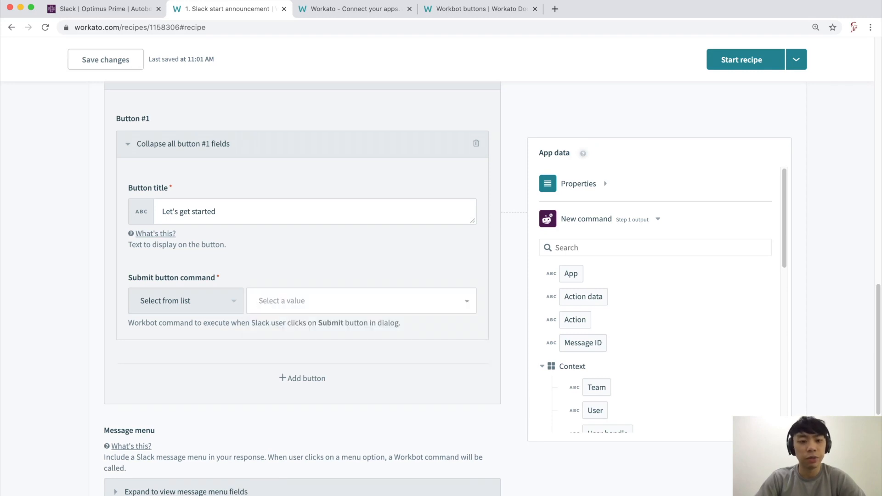
{"action": "scroll", "coordinate": [445, 271], "scroll_direction": "down", "scroll_amount": 6}
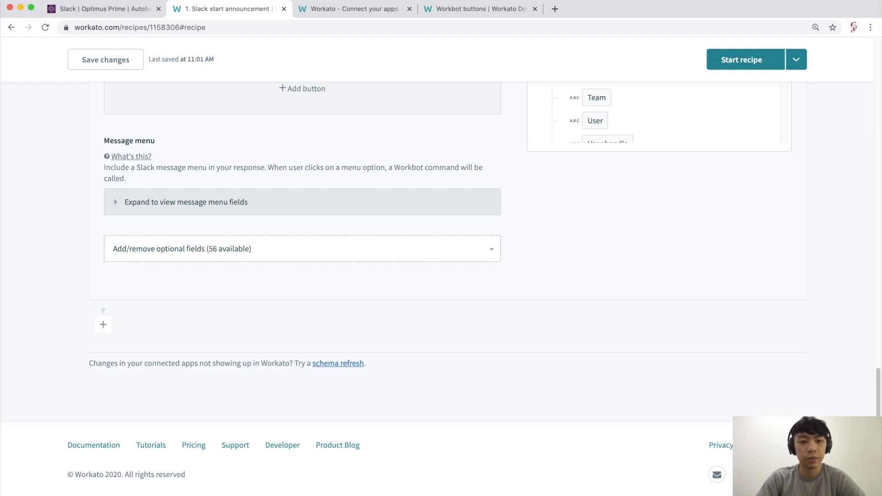
{"action": "left_click", "coordinate": [338, 363]}
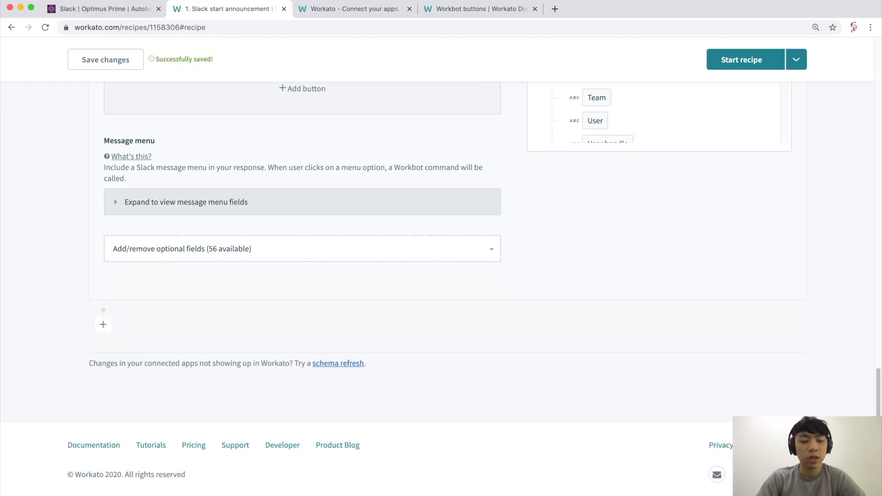
Set the submit button command of the "Let's get started" button to "slack start announcement2"
{"action": "scroll", "coordinate": [339, 364], "scroll_direction": "up", "scroll_amount": 6}
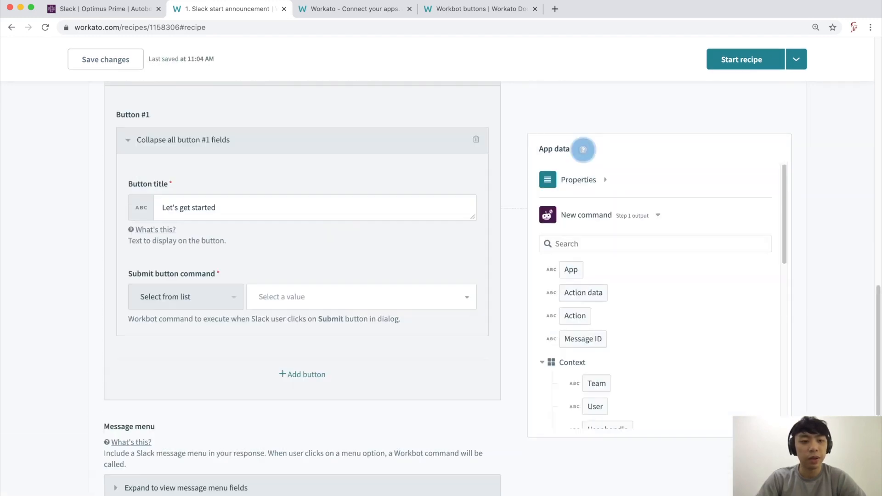
{"action": "scroll", "coordinate": [583, 150], "scroll_direction": "up", "scroll_amount": 3}
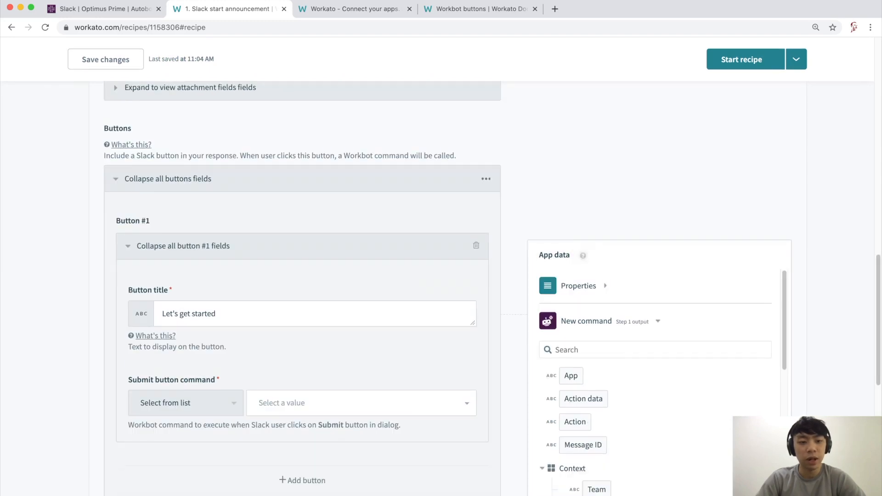
{"action": "left_click", "coordinate": [361, 403]}
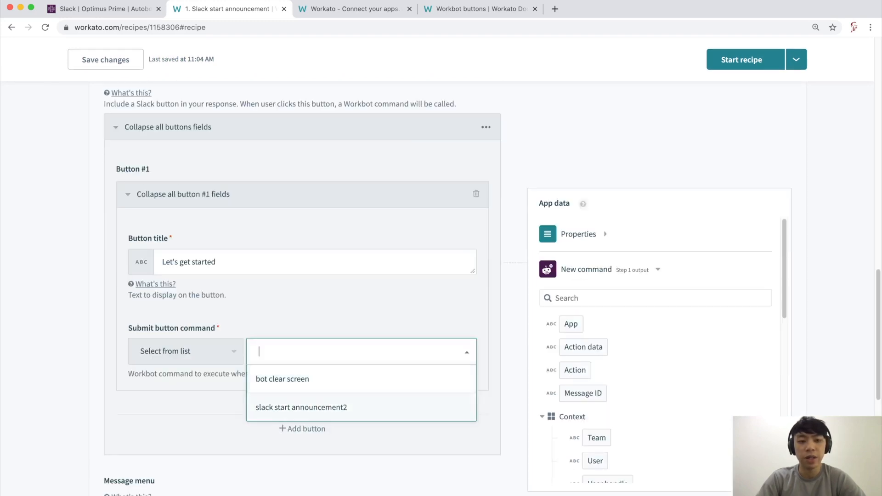
{"action": "left_click", "coordinate": [301, 407]}
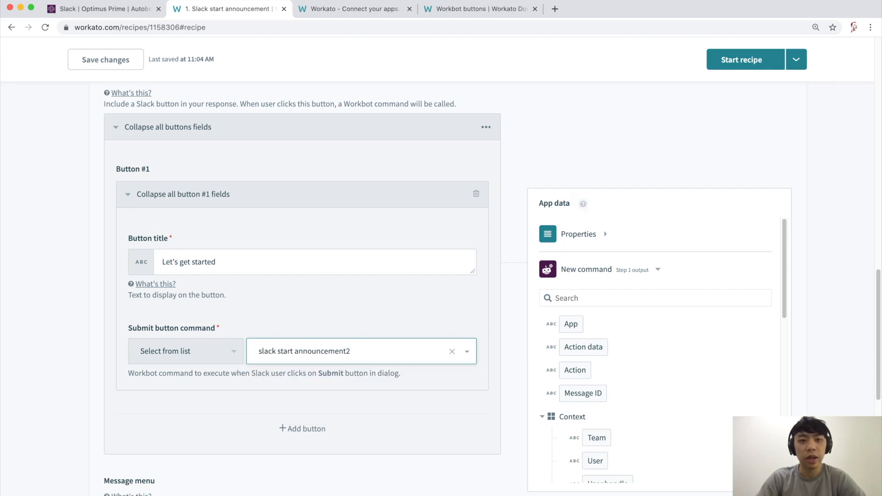
Save and start the "Slack start announcement" recipe, and revisit the button anatomy diagram in the docs
{"action": "left_click", "coordinate": [105, 60]}
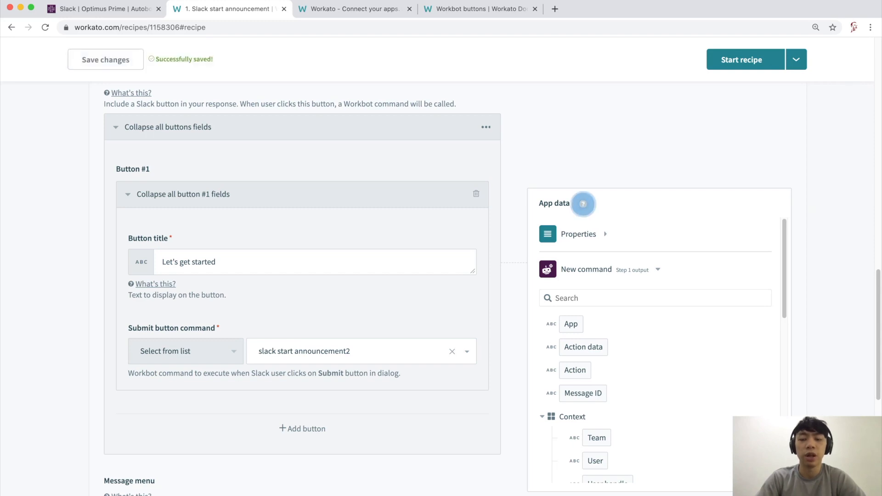
{"action": "left_click", "coordinate": [741, 60]}
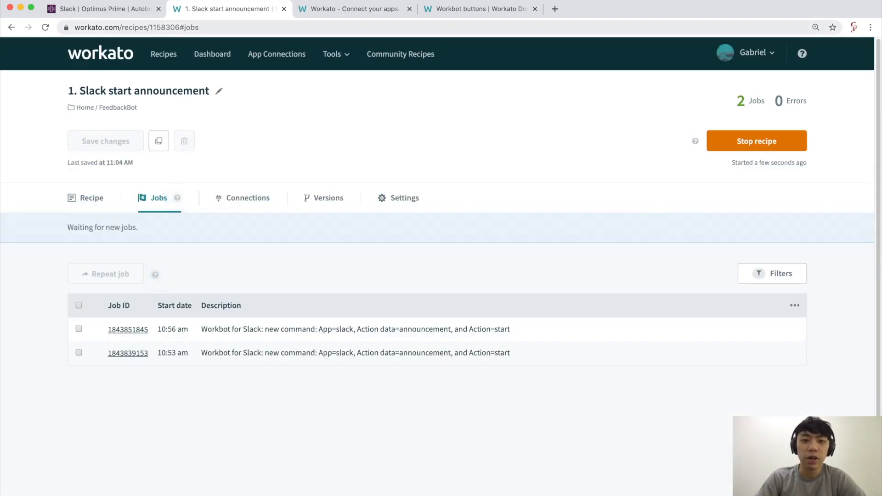
{"action": "left_click", "coordinate": [480, 9]}
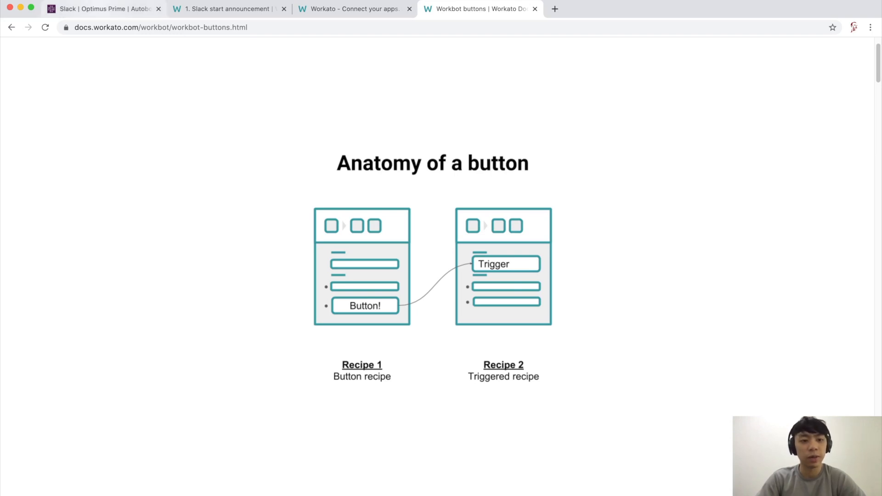
Switch to Slack and open the conversation with the BumbleBee bot
{"action": "left_click", "coordinate": [106, 9]}
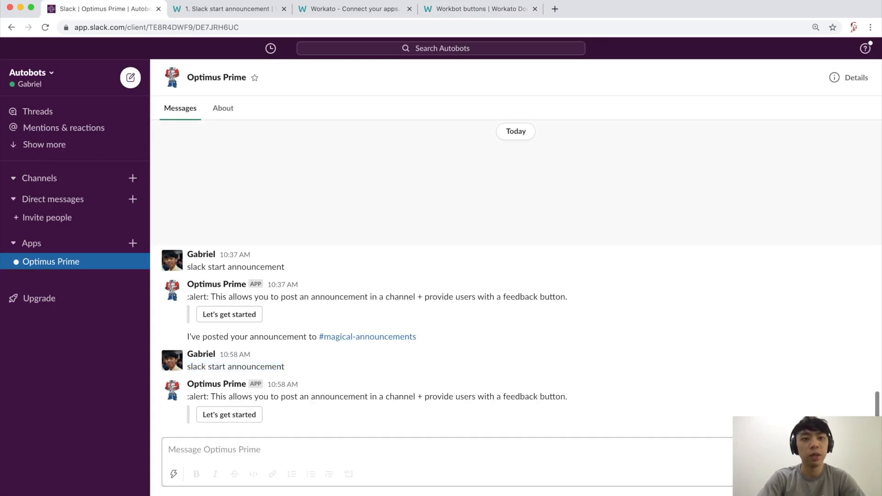
{"action": "key", "text": "super+k"}
{"action": "type", "text": "bum"}
{"action": "key", "text": "Return"}
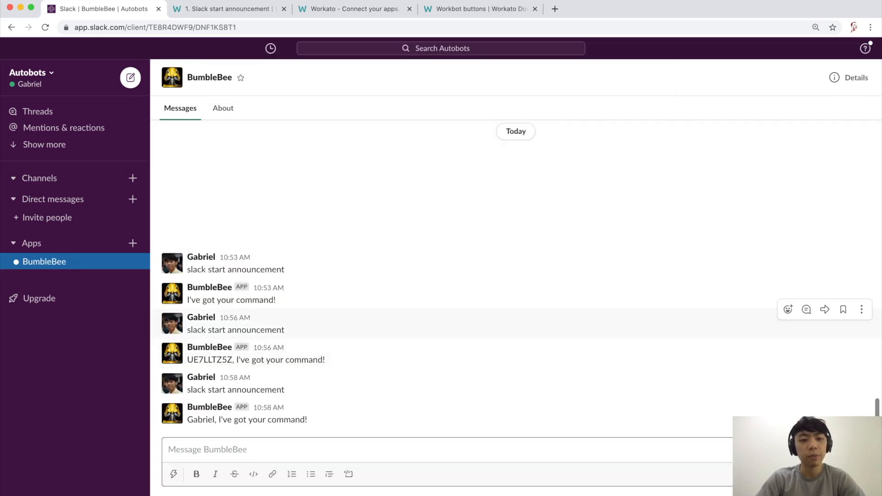
Copy an earlier "slack start announcement" command and send it to BumbleBee again
{"action": "double_click", "coordinate": [256, 330]}
{"action": "triple_click", "coordinate": [256, 330]}
{"action": "key", "text": "super+c"}
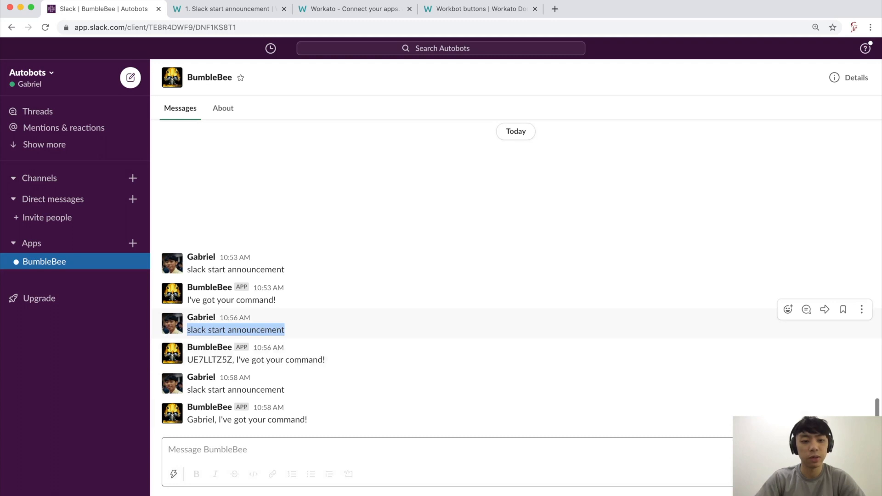
{"action": "left_click", "coordinate": [257, 450]}
{"action": "key", "text": "super+v"}
{"action": "key", "text": "Return"}
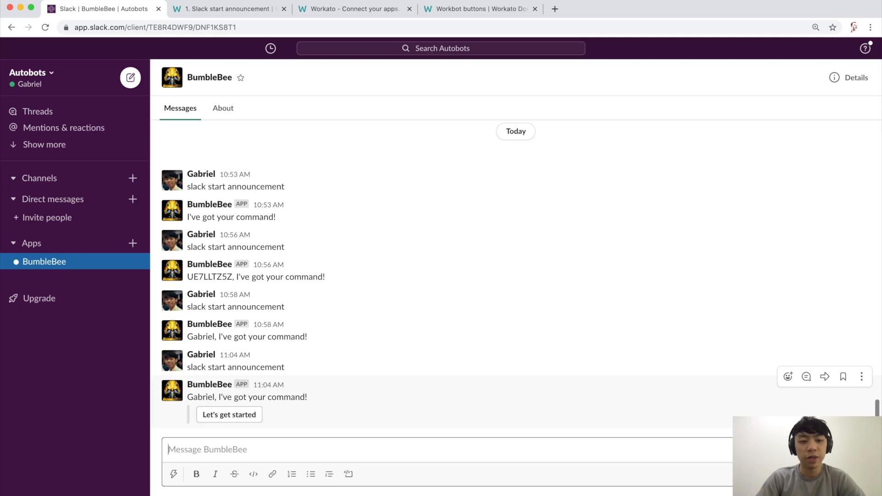
Test the "Let's get started" button under BumbleBee's latest reply, highlighting the command reply and the button-click reply
{"action": "left_click_drag", "start_coordinate": [187, 397], "coordinate": [307, 397]}
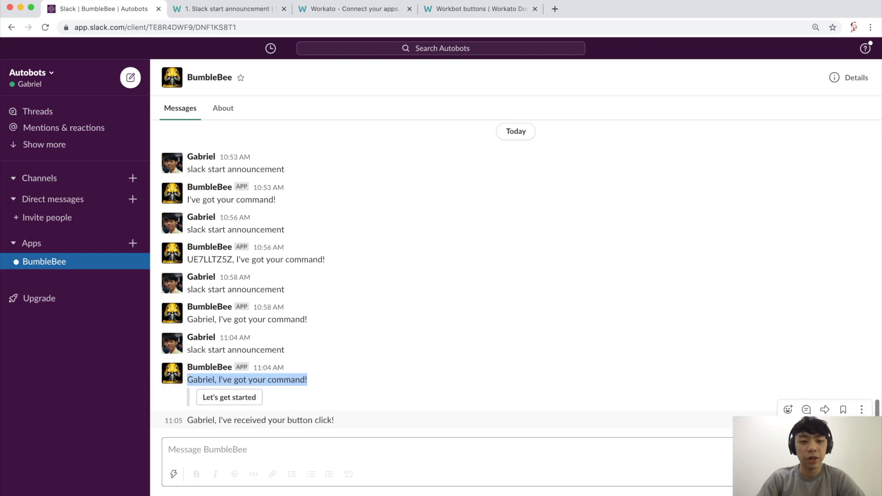
{"action": "triple_click", "coordinate": [260, 421]}
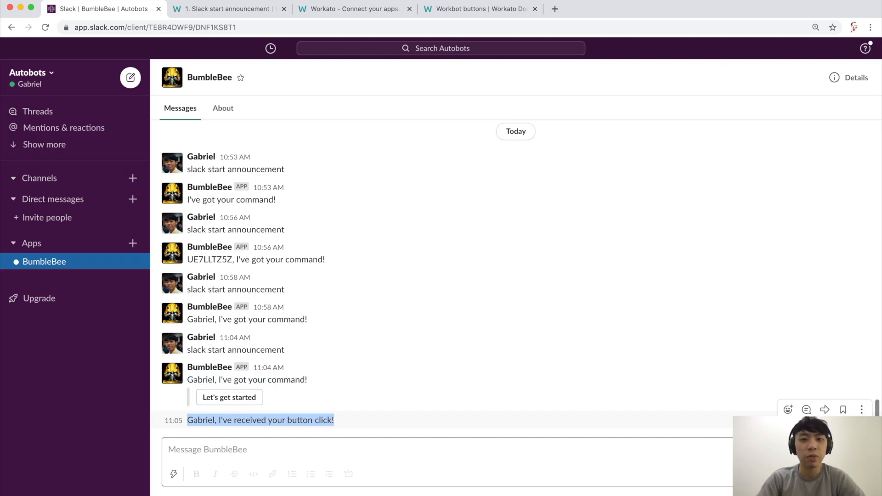
Review the button anatomy diagram and the first recipe's jobs, and return to the BumbleBee conversation in Slack
{"action": "left_click", "coordinate": [480, 9]}
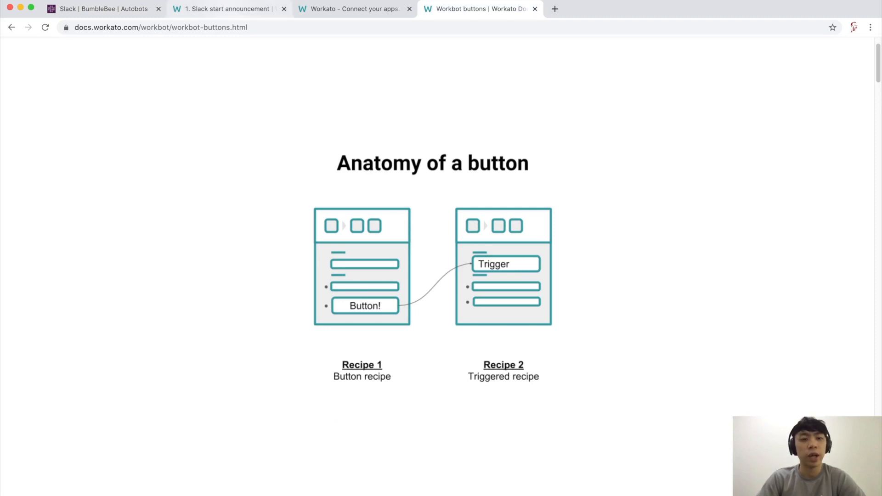
{"action": "left_click", "coordinate": [230, 9]}
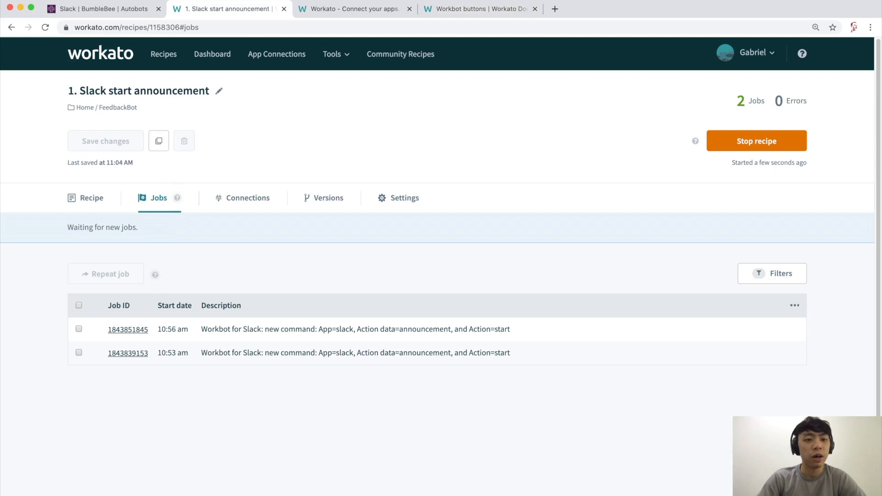
{"action": "left_click", "coordinate": [99, 9]}
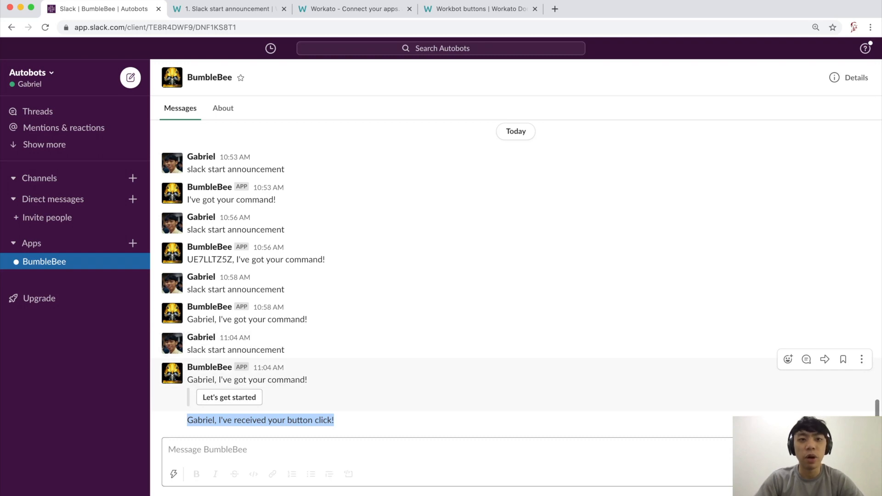
Switch to the "1. Slack start announcement" recipe in Workato, show its recipe steps and stop the recipe
{"action": "left_click", "coordinate": [230, 9]}
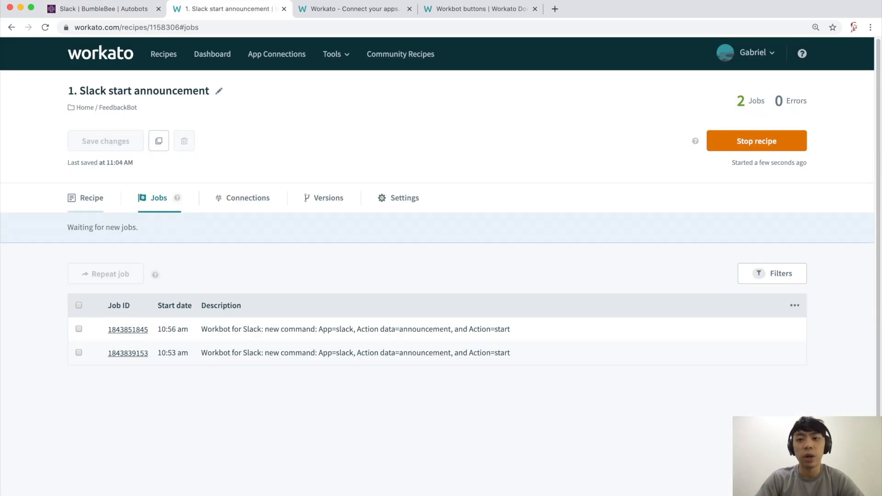
{"action": "left_click", "coordinate": [86, 198]}
{"action": "left_click", "coordinate": [757, 141]}
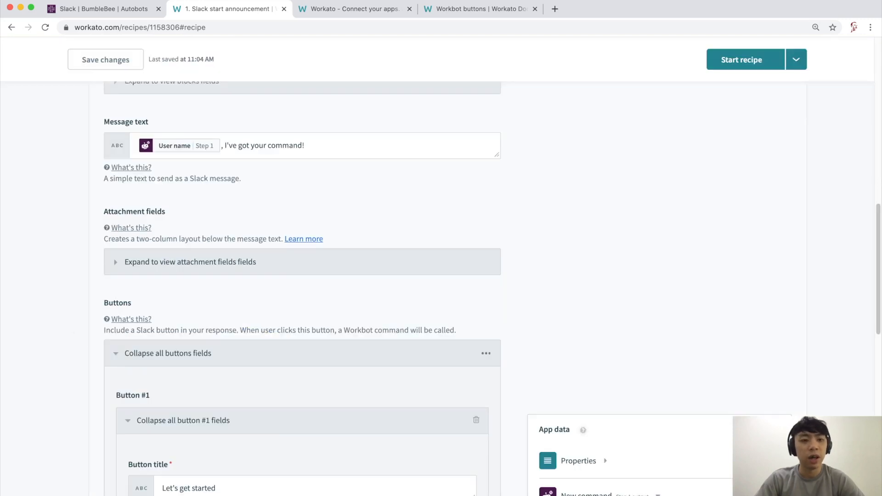
Add an empty second button after "Let's get started" in the reply's button settings, and compare with BumbleBee's reply in Slack
{"action": "scroll", "coordinate": [302, 275], "scroll_direction": "down", "scroll_amount": 6}
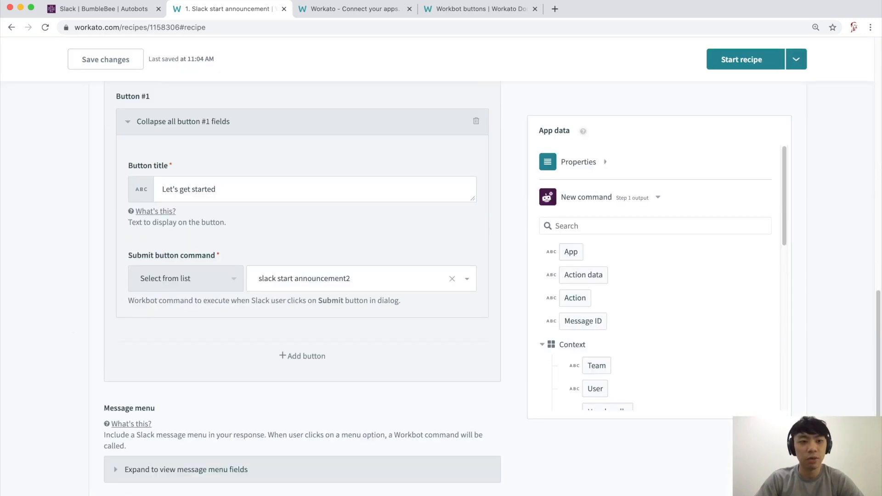
{"action": "left_click", "coordinate": [302, 356]}
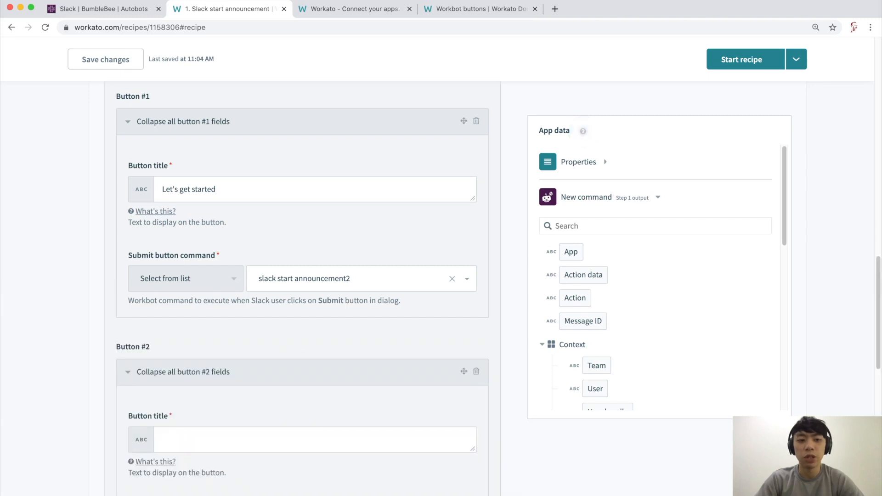
{"action": "scroll", "coordinate": [302, 276], "scroll_direction": "down", "scroll_amount": 4}
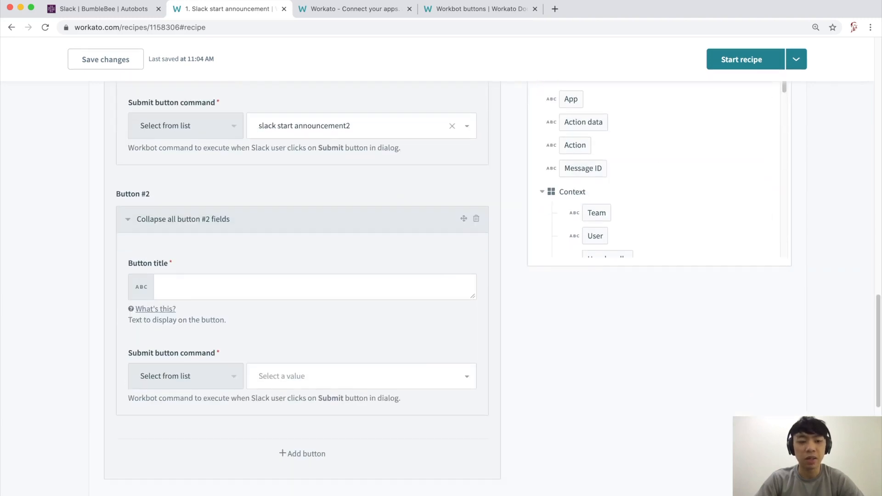
{"action": "scroll", "coordinate": [302, 275], "scroll_direction": "down", "scroll_amount": 1}
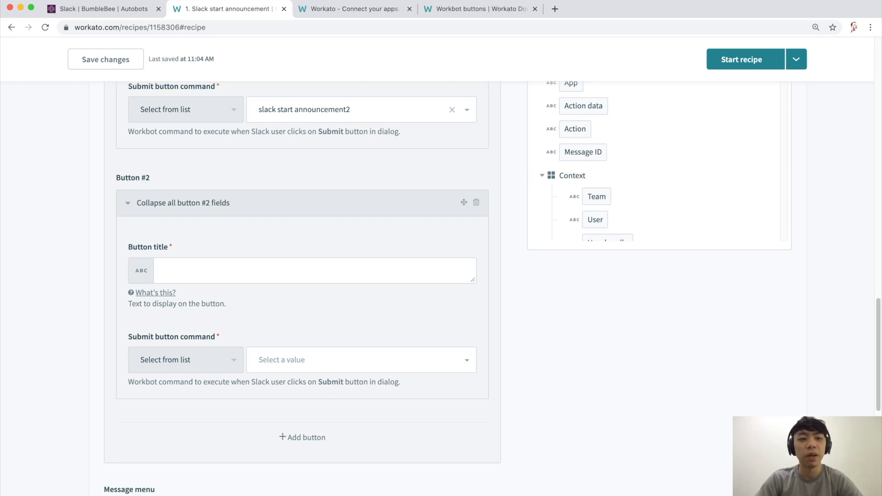
{"action": "left_click", "coordinate": [104, 9]}
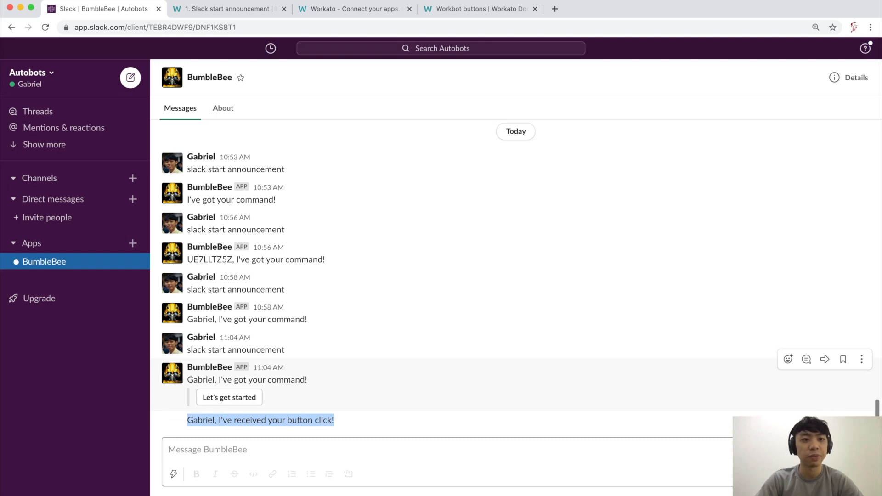
{"action": "left_click", "coordinate": [229, 9]}
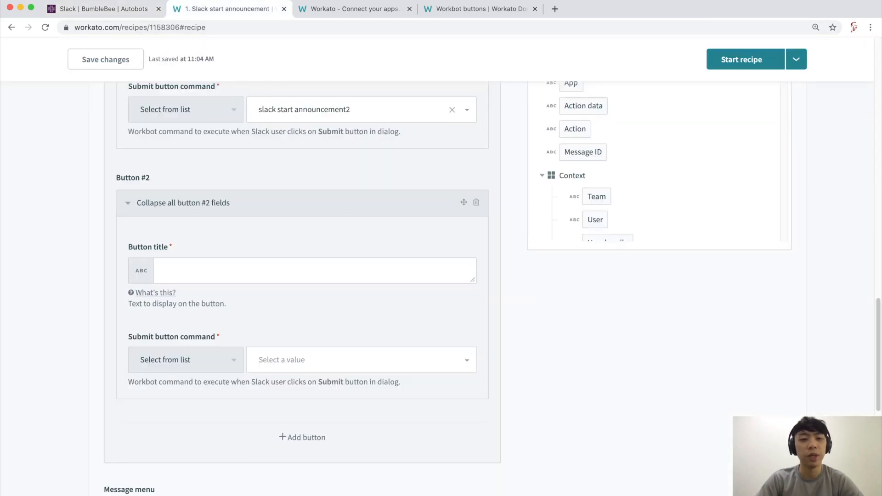
Delete the empty Button #2 from the reply's button settings
{"action": "left_click", "coordinate": [476, 202]}
{"action": "left_click", "coordinate": [361, 256]}
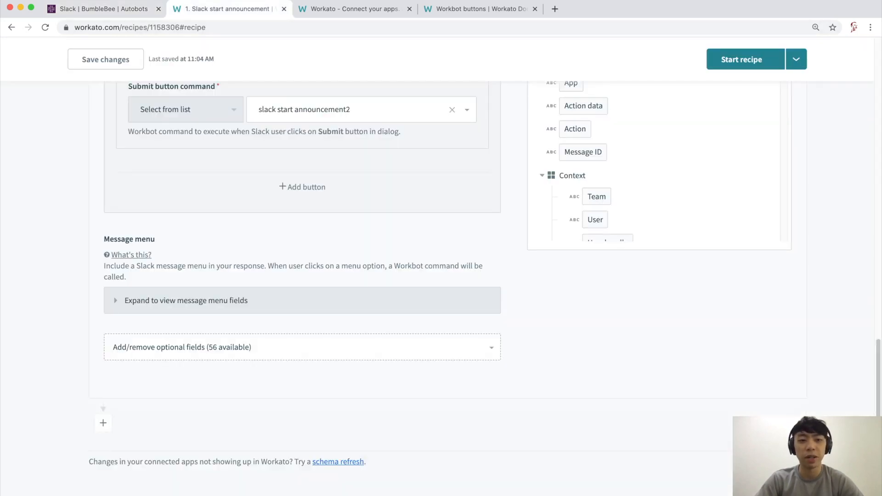
{"action": "scroll", "coordinate": [304, 276], "scroll_direction": "up", "scroll_amount": 2}
{"action": "scroll", "coordinate": [304, 276], "scroll_direction": "up", "scroll_amount": 5}
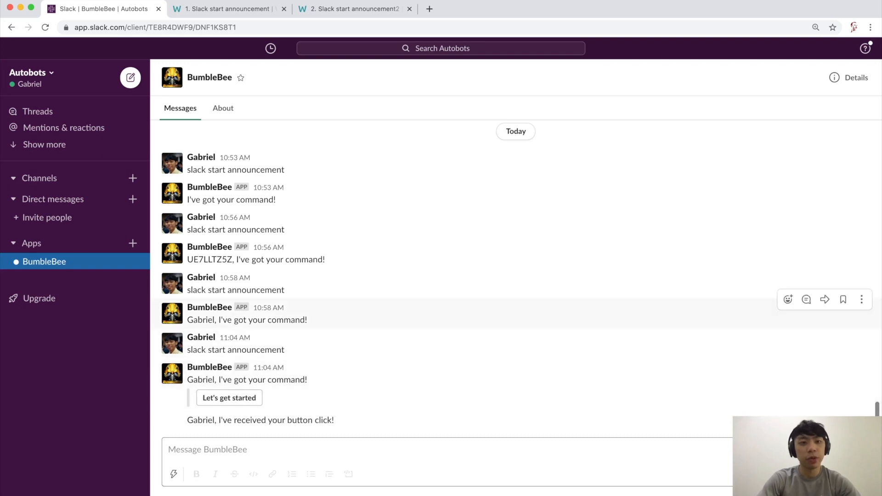
Find the Optimus Prime conversation in Slack and launch the form from its latest "Let's get started" button
{"action": "key", "text": "super+k"}
{"action": "type", "text": "opt"}
{"action": "key", "text": "Return"}
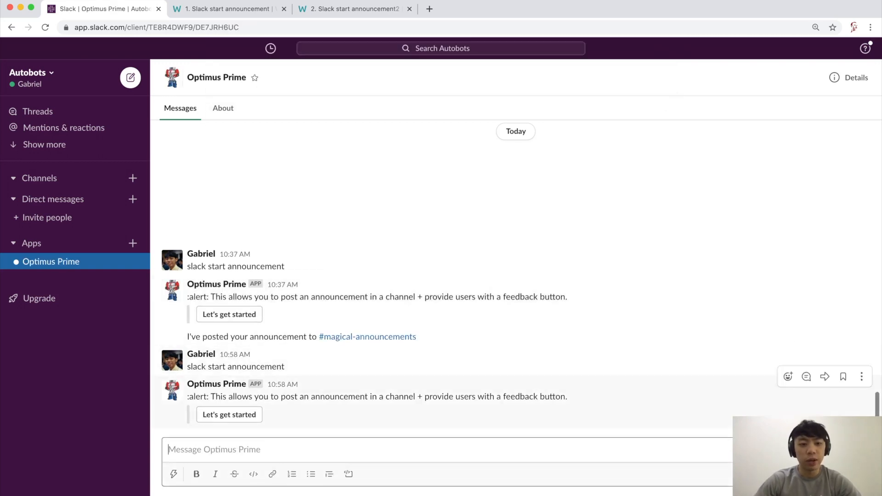
{"action": "left_click", "coordinate": [230, 415]}
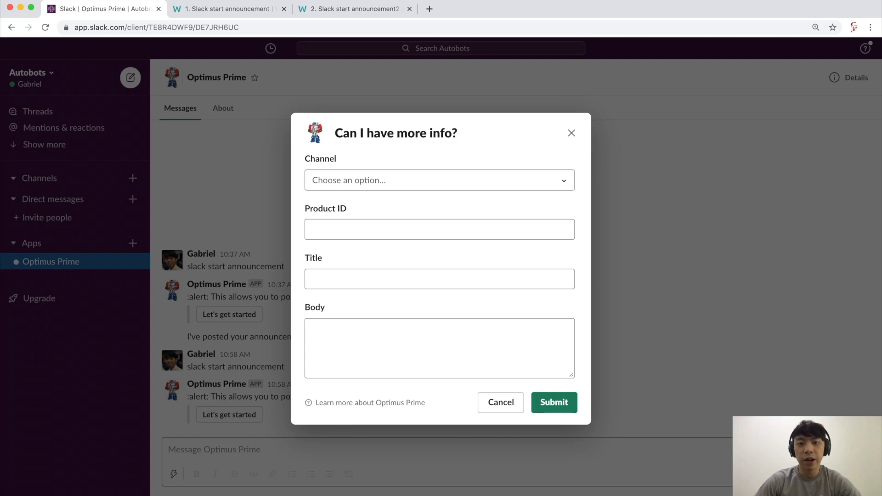
Examine the "Can I have more info?" form: its Channel options and the Product ID, Title and Body fields
{"action": "left_click", "coordinate": [440, 180]}
{"action": "left_click", "coordinate": [440, 180]}
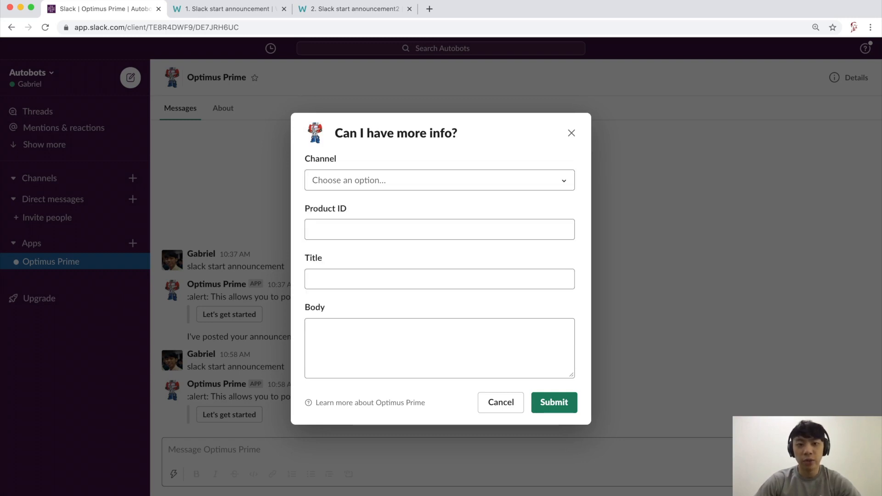
{"action": "left_click", "coordinate": [440, 180]}
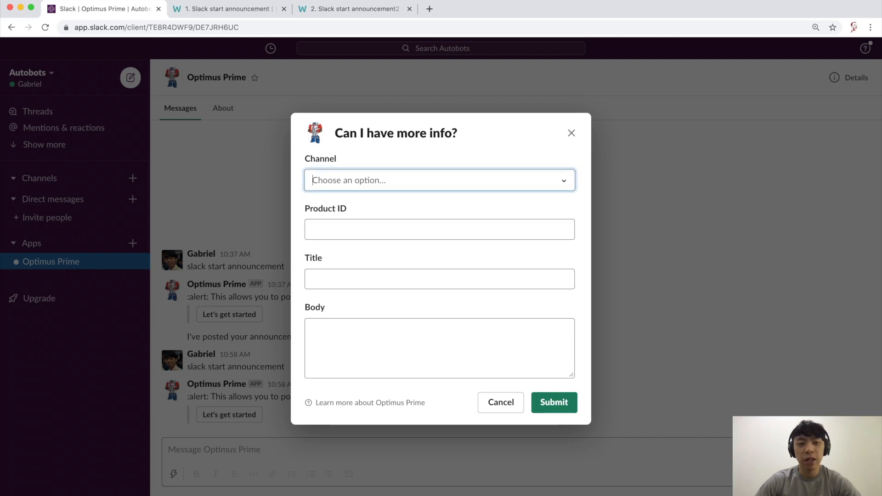
{"action": "scroll", "coordinate": [436, 255], "scroll_direction": "down", "scroll_amount": 6}
{"action": "scroll", "coordinate": [436, 257], "scroll_direction": "up", "scroll_amount": 6}
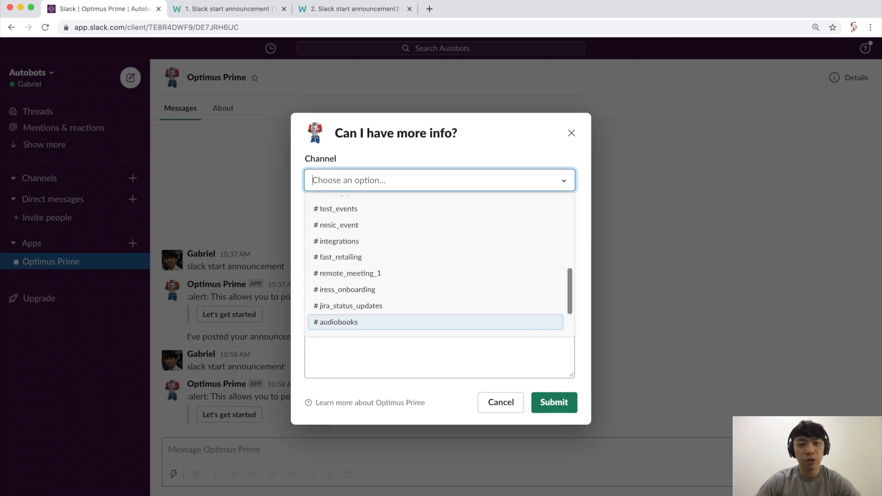
{"action": "scroll", "coordinate": [436, 253], "scroll_direction": "up", "scroll_amount": 1}
{"action": "left_click", "coordinate": [440, 180]}
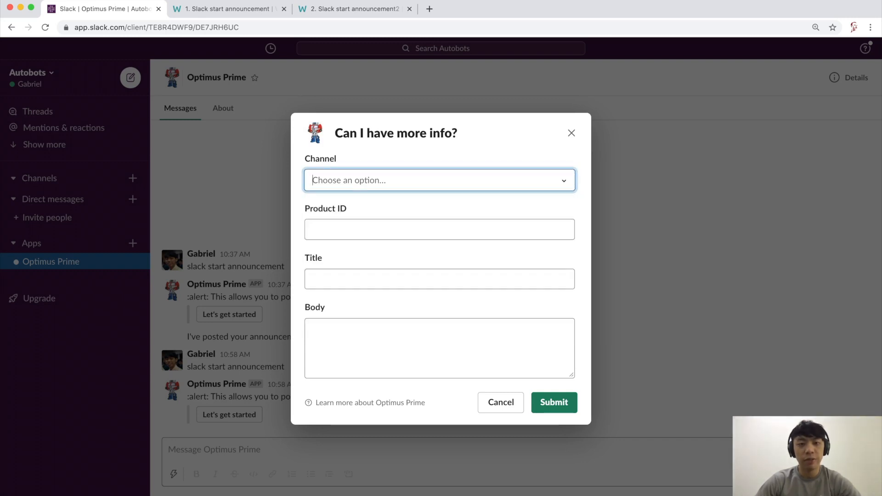
{"action": "left_click", "coordinate": [440, 230]}
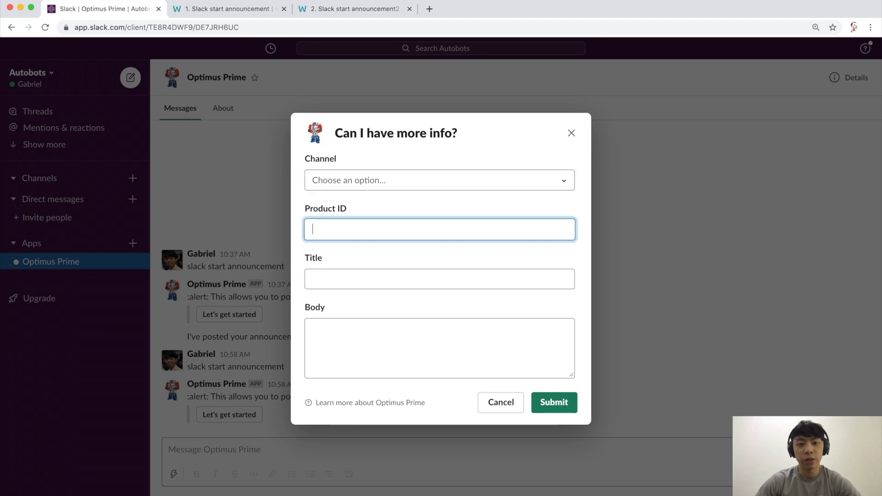
{"action": "left_click", "coordinate": [439, 279]}
{"action": "left_click", "coordinate": [440, 348]}
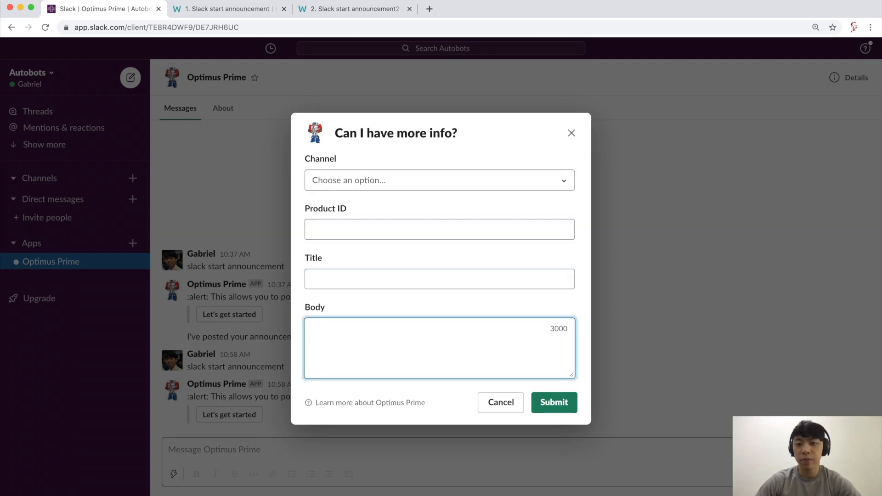
Review the Product ID and Body fields in the "Can I have more info?" dialog and close it without submitting
{"action": "left_click", "coordinate": [439, 229]}
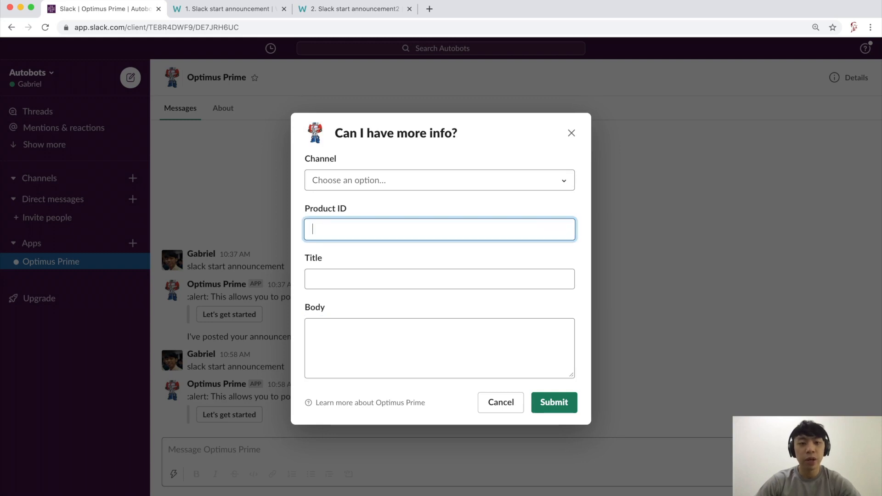
{"action": "left_click", "coordinate": [440, 348]}
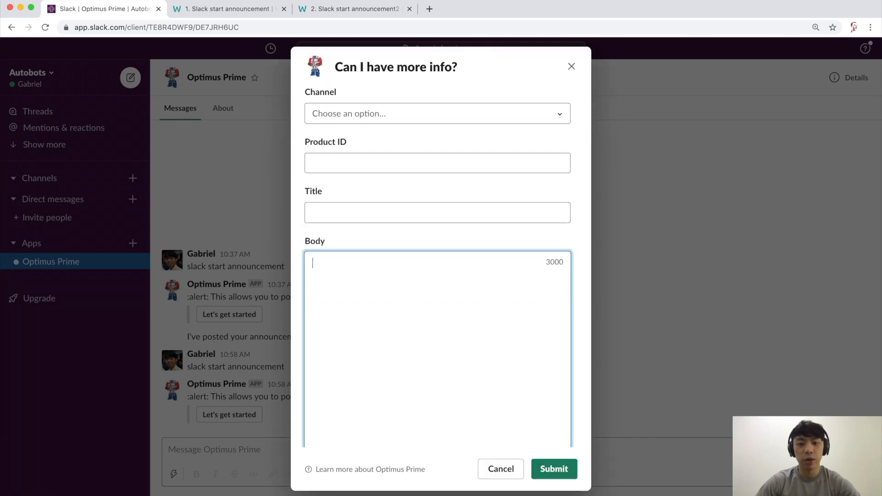
{"action": "left_click", "coordinate": [572, 153]}
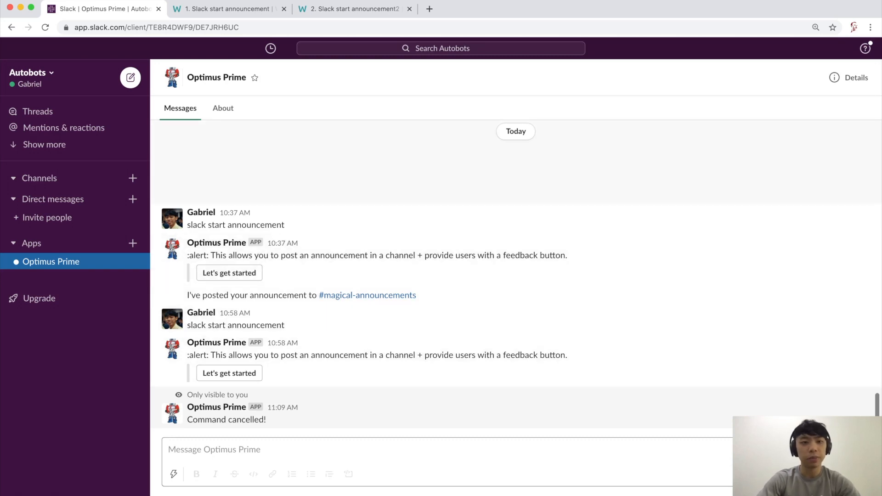
Open the BumbleBee conversation and test its "Let's get started" action twice, checking the latest reply
{"action": "key", "text": "super+k"}
{"action": "type", "text": "bumble"}
{"action": "key", "text": "Return"}
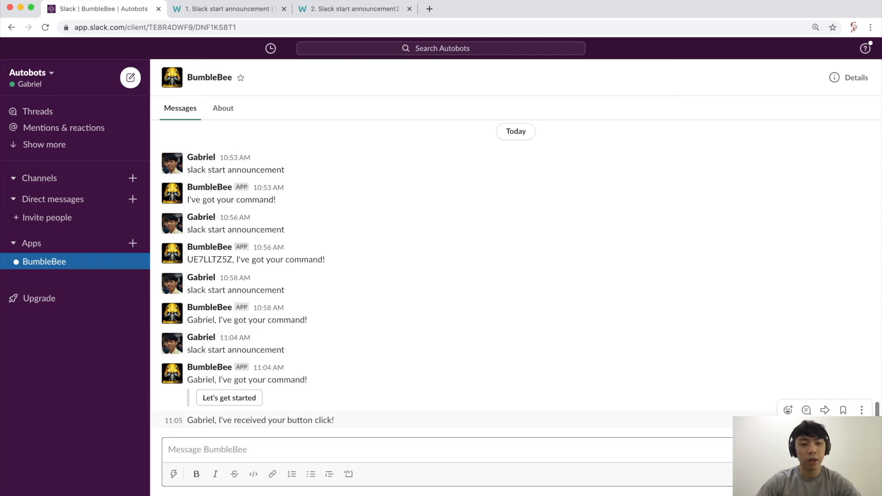
{"action": "left_click", "coordinate": [229, 398]}
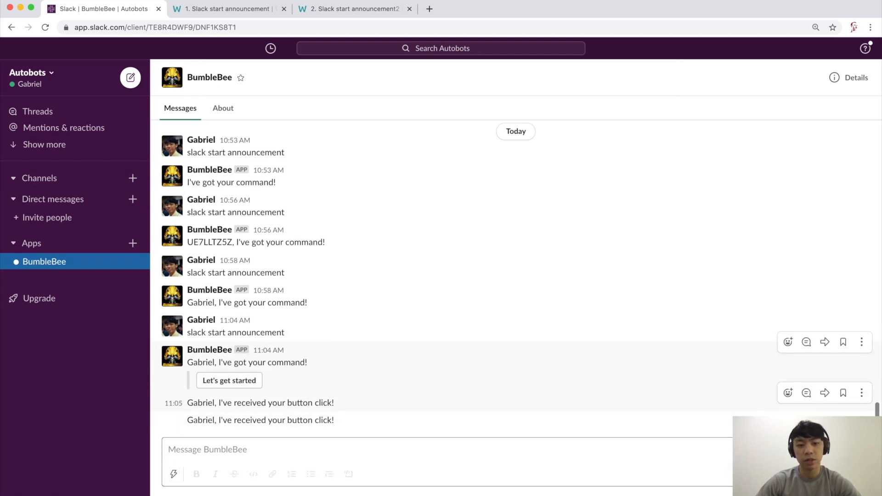
{"action": "left_click", "coordinate": [229, 381]}
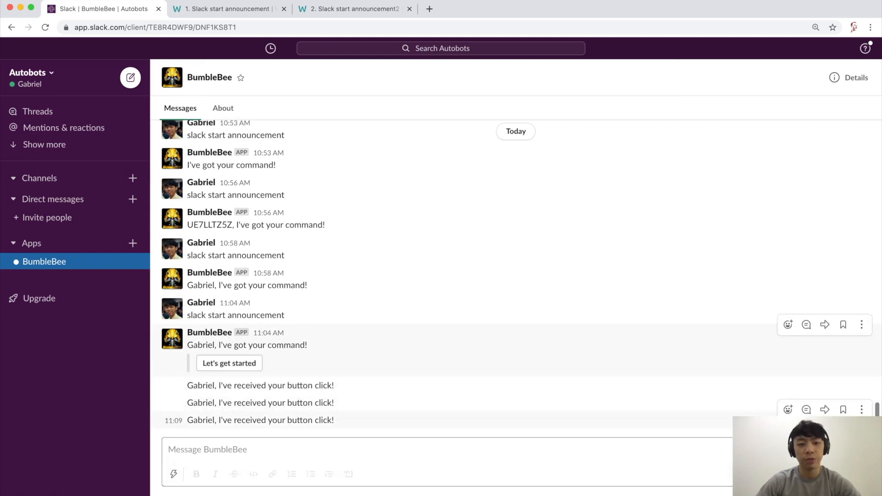
{"action": "triple_click", "coordinate": [261, 420]}
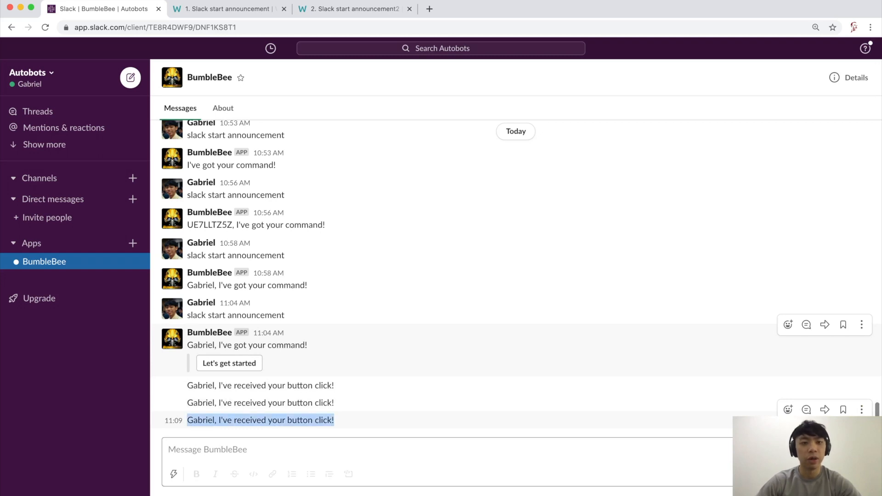
{"action": "left_click", "coordinate": [261, 420]}
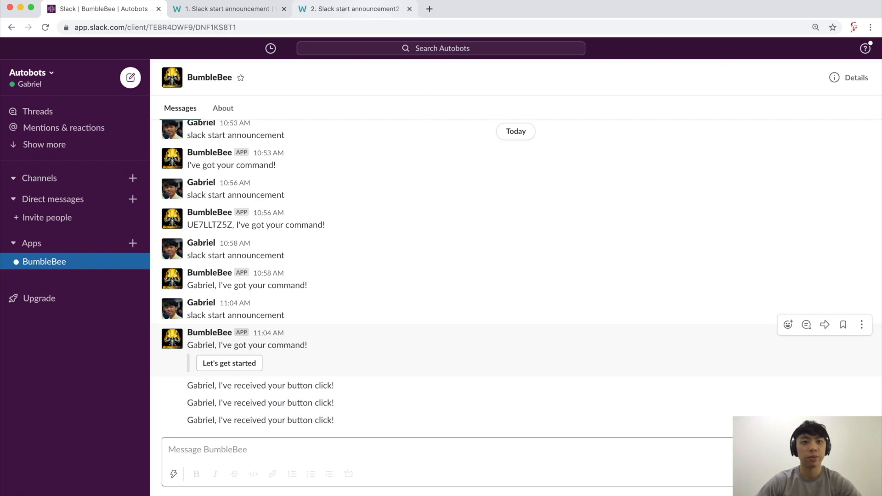
Switch to Workato, stop the "2. Slack start announcement2" recipe and open its trigger at the command input fields
{"action": "left_click", "coordinate": [354, 9]}
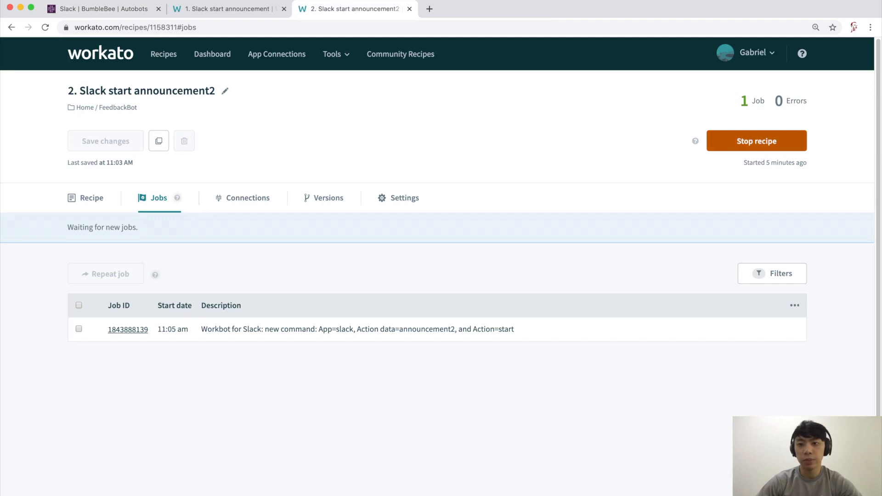
{"action": "left_click", "coordinate": [757, 141]}
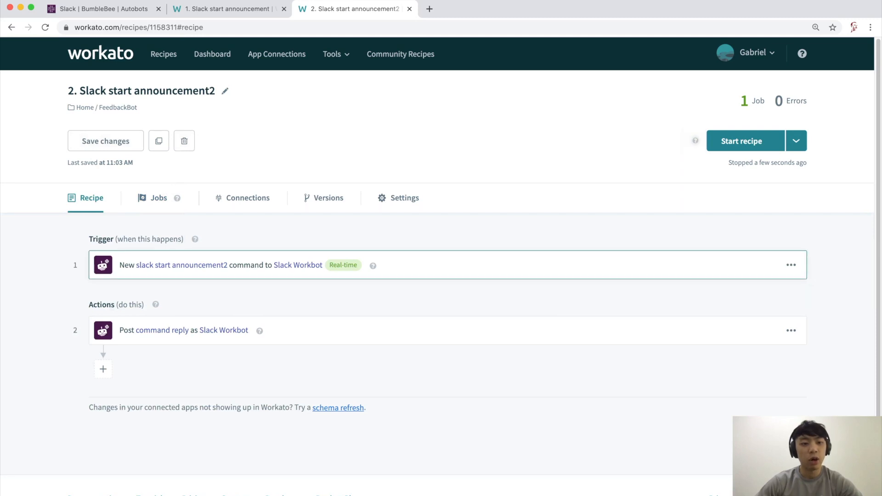
{"action": "left_click", "coordinate": [448, 265]}
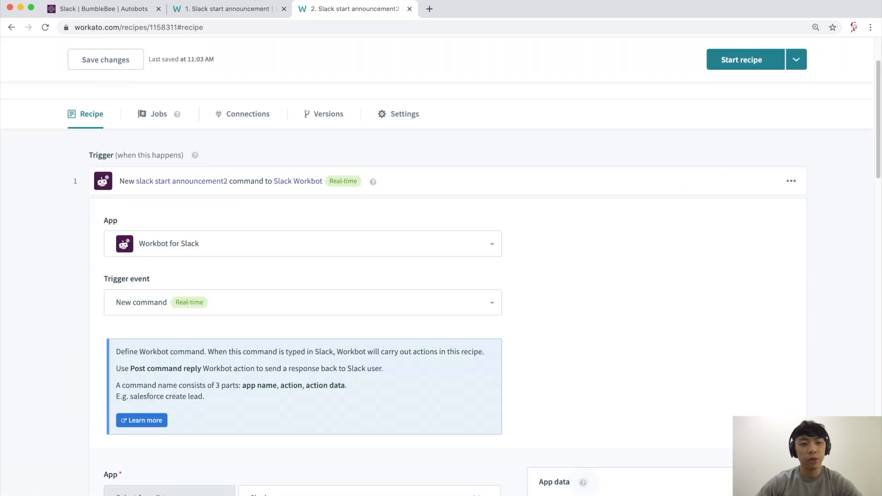
{"action": "scroll", "coordinate": [448, 265], "scroll_direction": "down", "scroll_amount": 7}
{"action": "scroll", "coordinate": [441, 276], "scroll_direction": "down", "scroll_amount": 4}
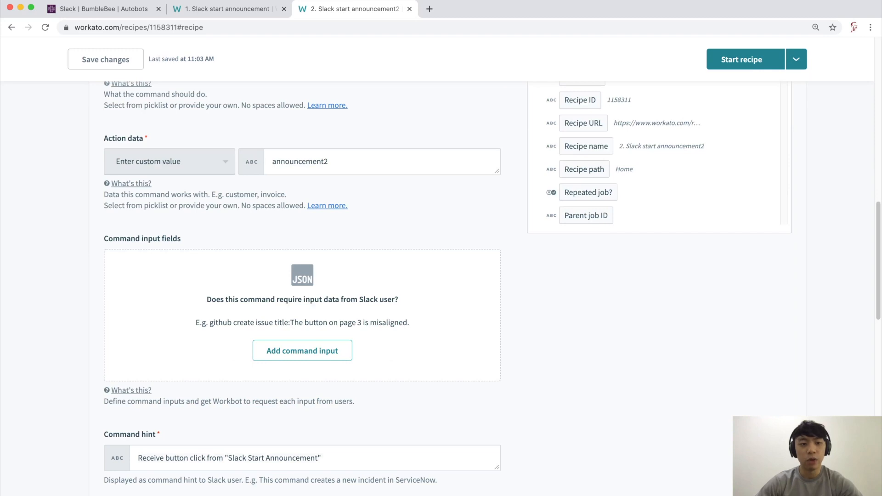
{"action": "left_click_drag", "start_coordinate": [109, 239], "coordinate": [182, 239]}
{"action": "left_click", "coordinate": [183, 240]}
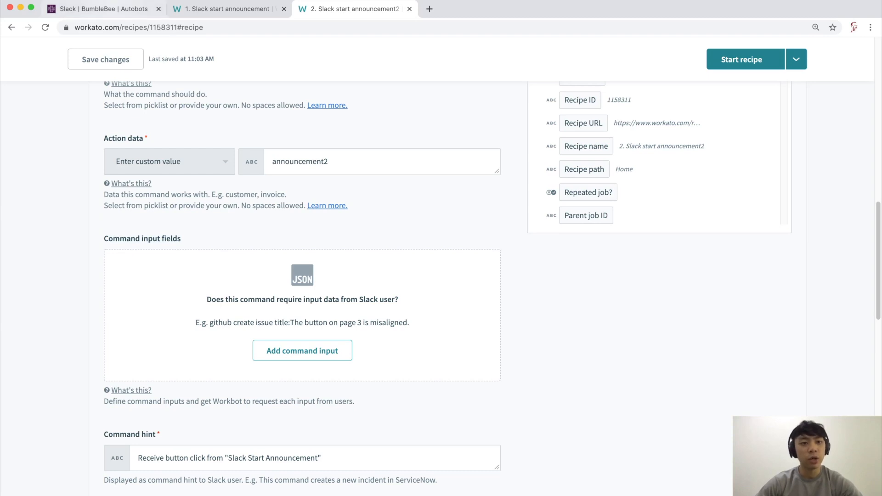
Switch to Slack, go to the Optimus Prime conversation and bring up its announcement info dialog with "Let's get started"
{"action": "left_click", "coordinate": [103, 9]}
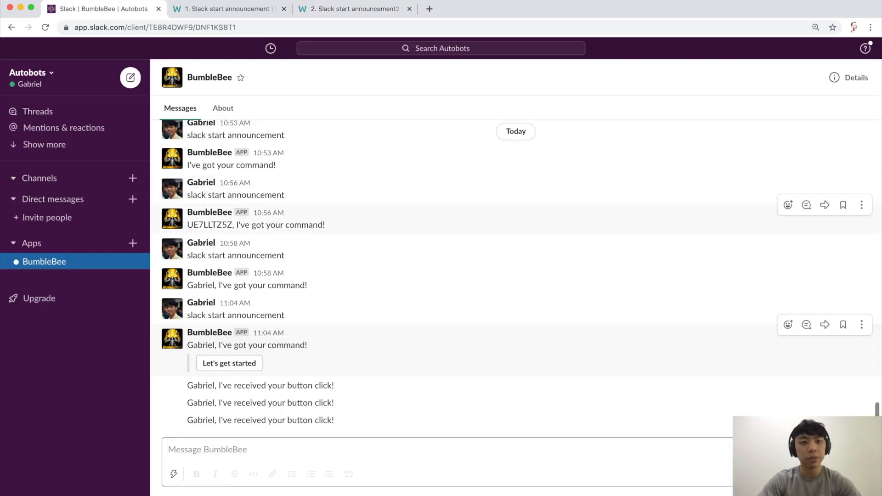
{"action": "key", "text": "ctrl+k"}
{"action": "type", "text": "o"}
{"action": "key", "text": "Return"}
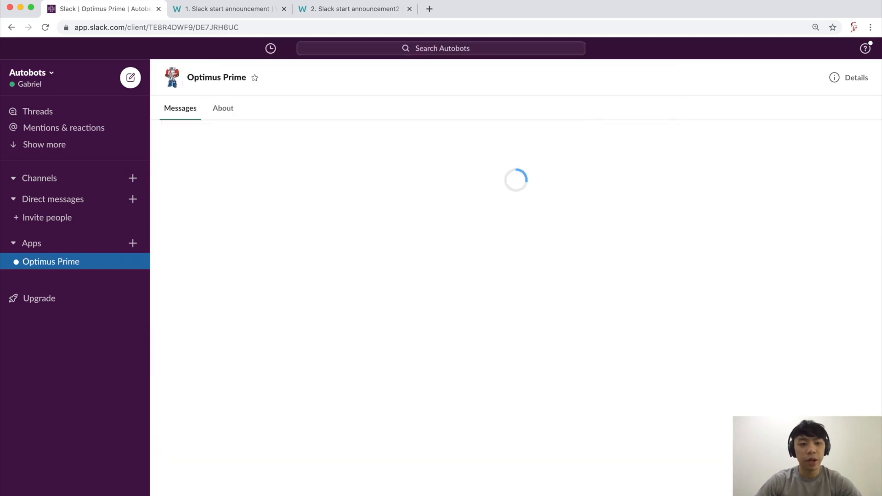
{"action": "left_click", "coordinate": [228, 374]}
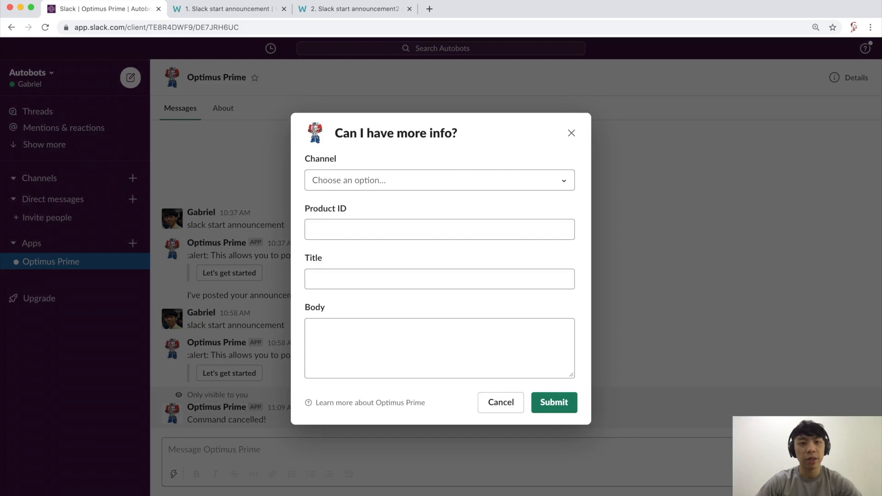
Back in Workato's "2. Slack start announcement2" recipe, start a new command input for the trigger named Channel
{"action": "left_click", "coordinate": [349, 8]}
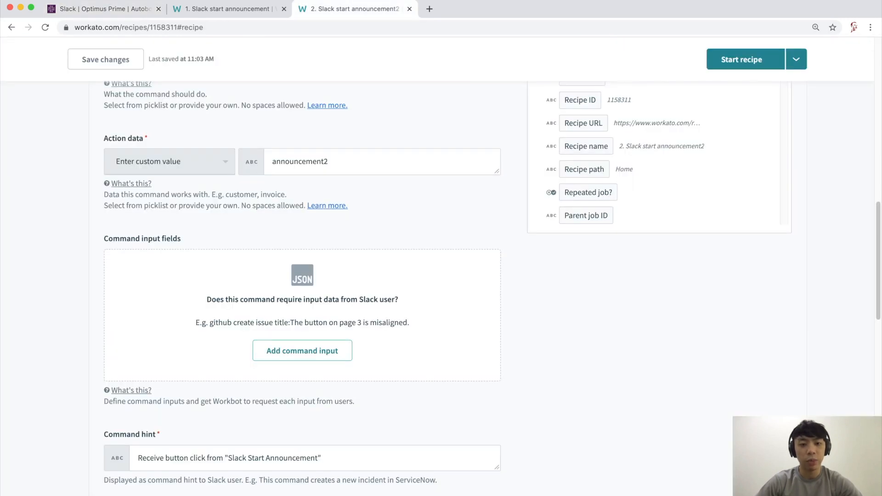
{"action": "left_click", "coordinate": [302, 351]}
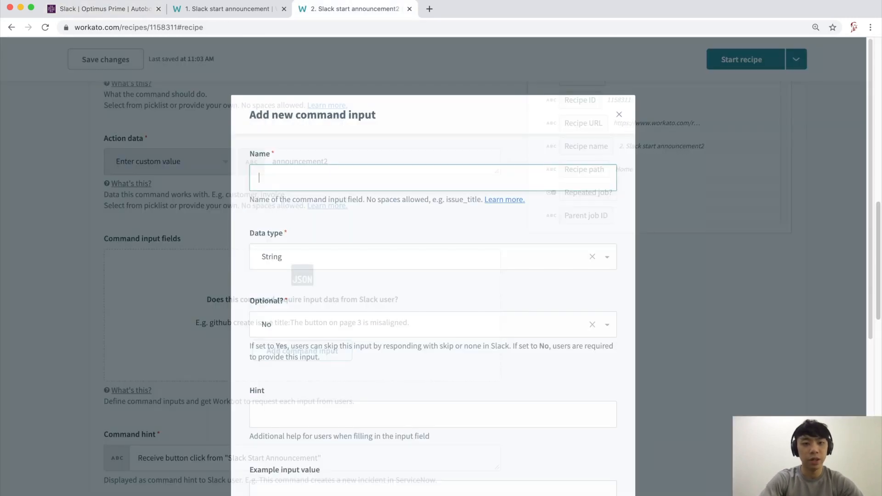
{"action": "type", "text": "Channel"}
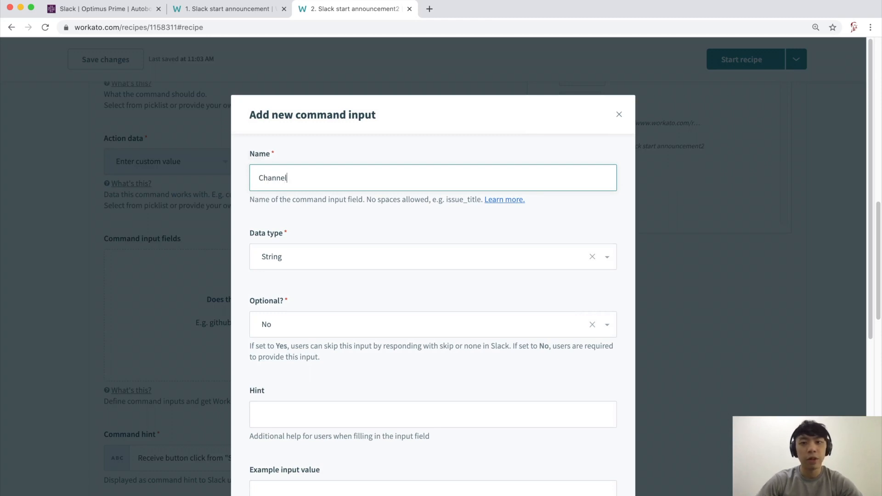
{"action": "scroll", "coordinate": [433, 295], "scroll_direction": "down", "scroll_amount": 3}
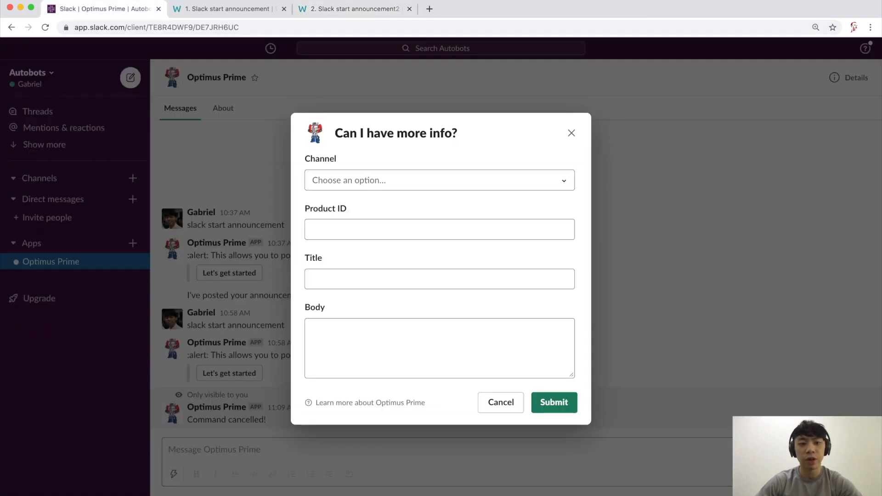
Examine the Product ID and Channel fields in Slack's example dialog, including the options the Channel field offers
{"action": "left_click", "coordinate": [312, 229]}
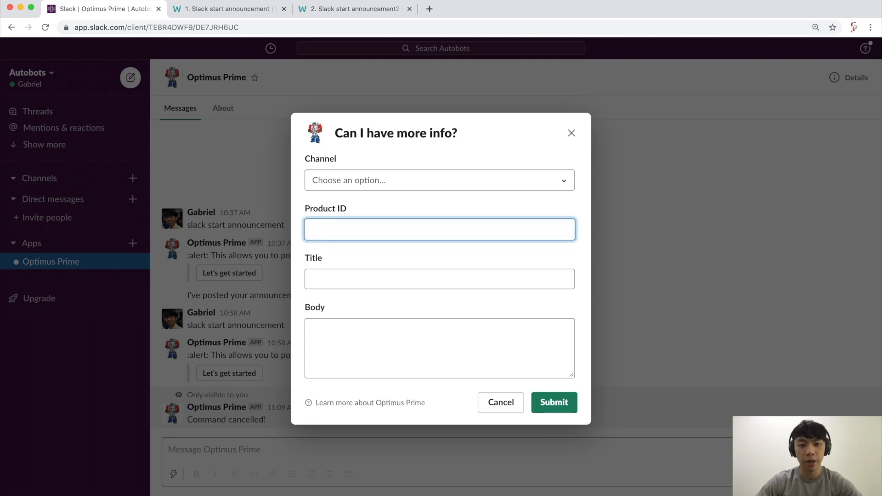
{"action": "left_click_drag", "start_coordinate": [305, 209], "coordinate": [348, 209]}
{"action": "left_click", "coordinate": [347, 229]}
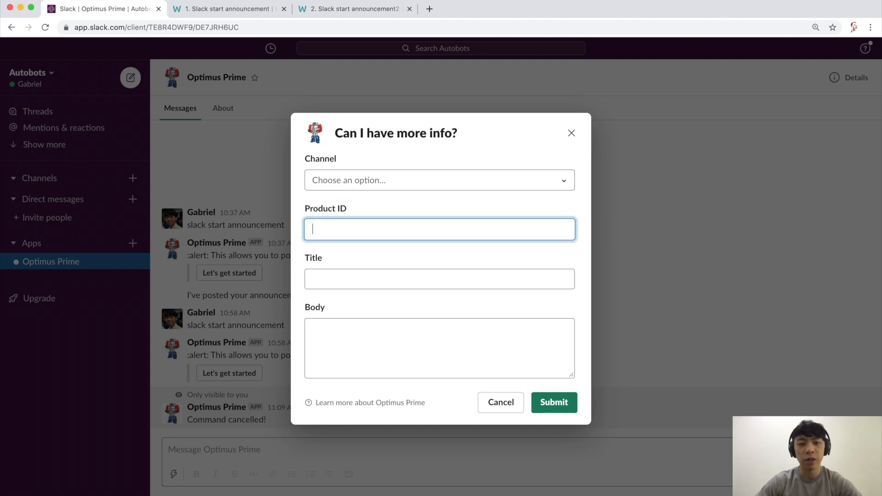
{"action": "left_click_drag", "start_coordinate": [305, 159], "coordinate": [337, 159]}
{"action": "left_click", "coordinate": [350, 180]}
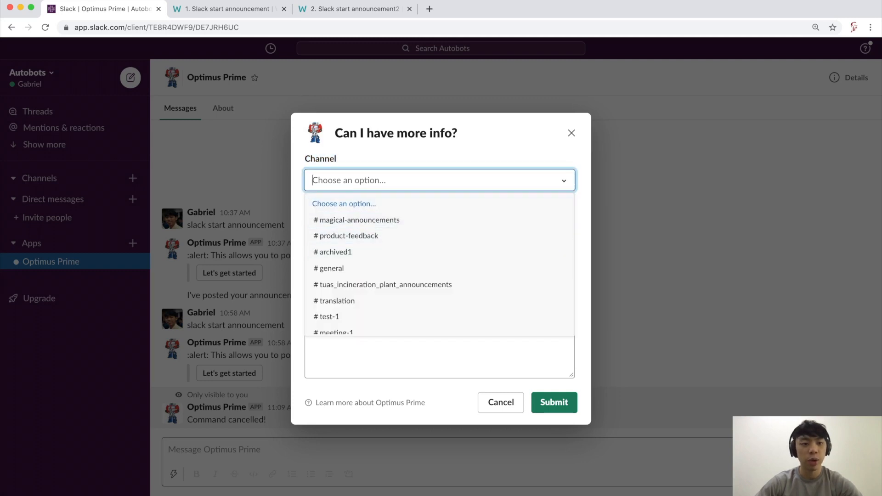
{"action": "left_click", "coordinate": [349, 181]}
Return to Workato and set the Channel command input's dialog control type to Select
{"action": "left_click", "coordinate": [346, 9]}
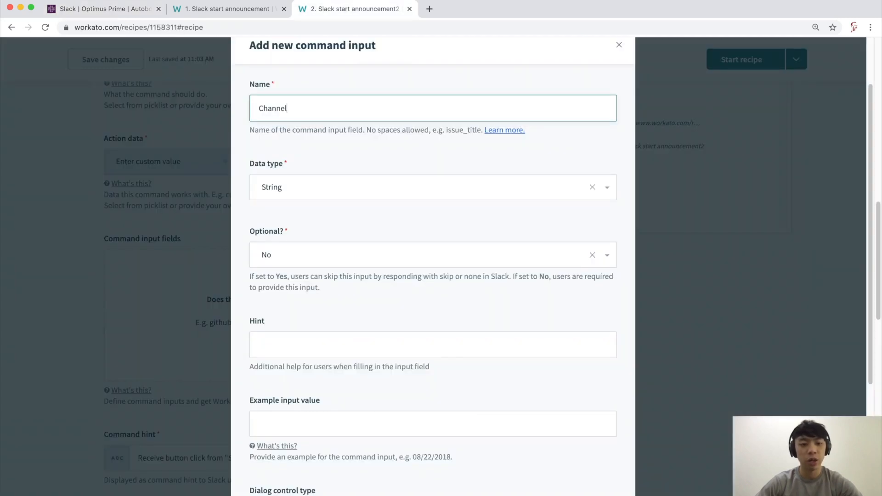
{"action": "scroll", "coordinate": [433, 266], "scroll_direction": "down", "scroll_amount": 4}
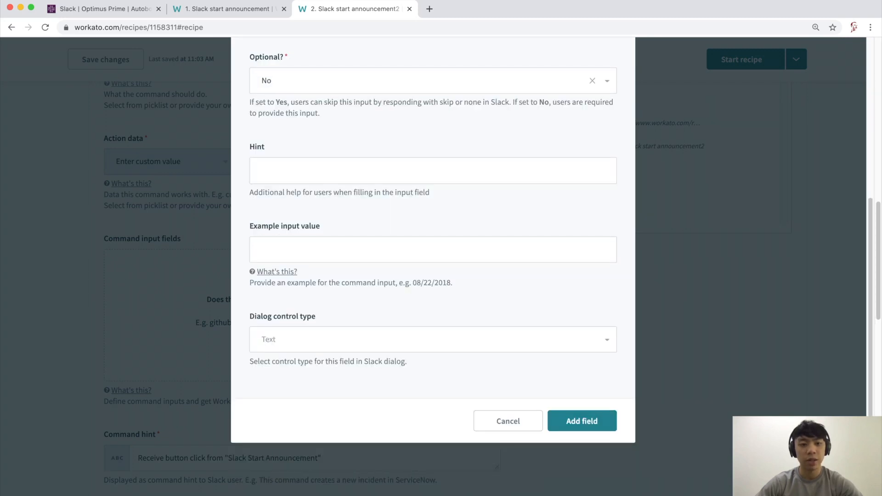
{"action": "left_click", "coordinate": [433, 340]}
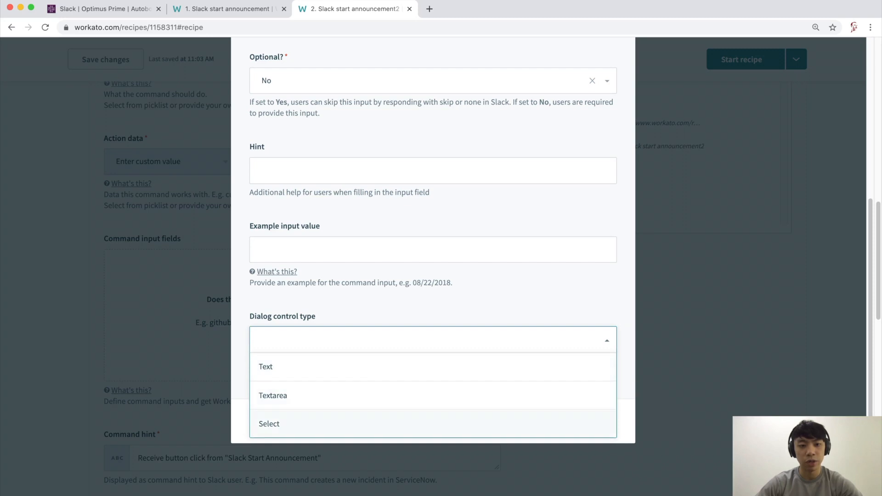
{"action": "left_click", "coordinate": [433, 424]}
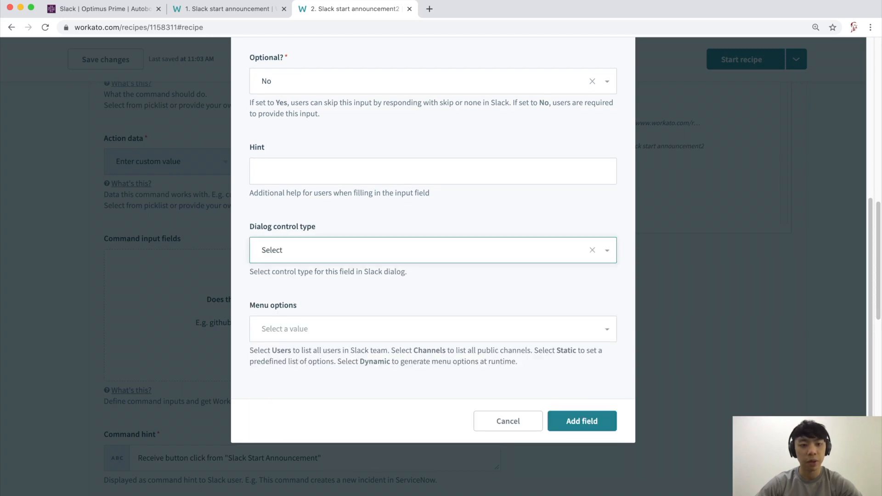
Try Users and Static as the Channel input's menu options, comparing with the example dialog in Slack in between
{"action": "left_click", "coordinate": [433, 329]}
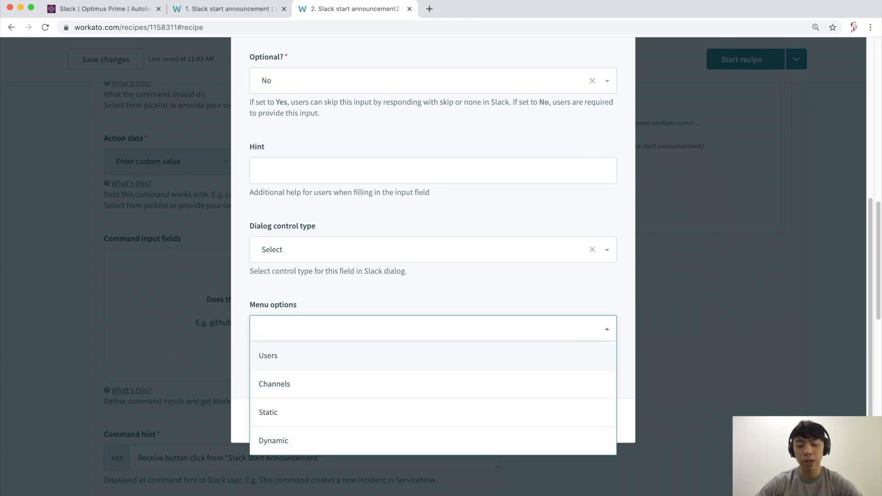
{"action": "key", "text": "Return"}
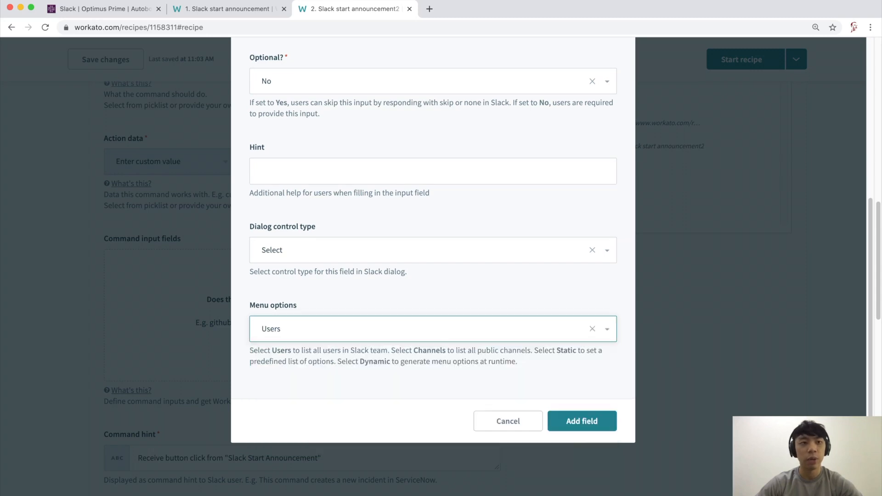
{"action": "left_click", "coordinate": [99, 9]}
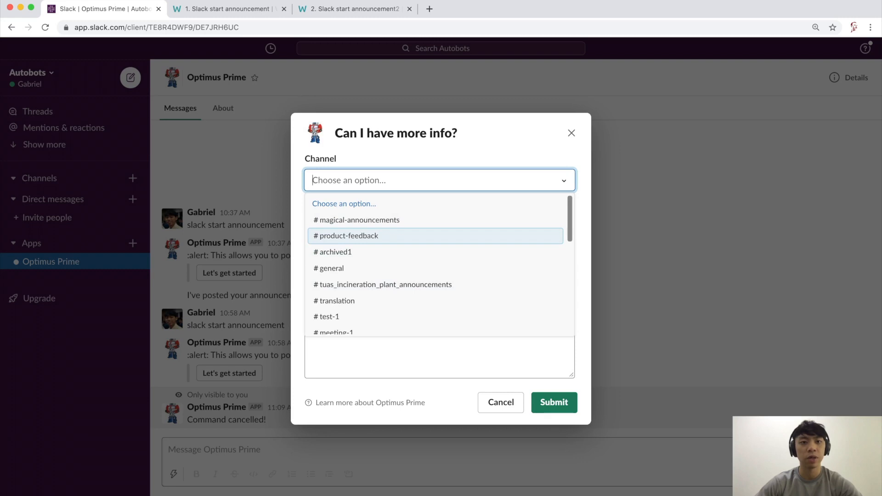
{"action": "left_click", "coordinate": [354, 9]}
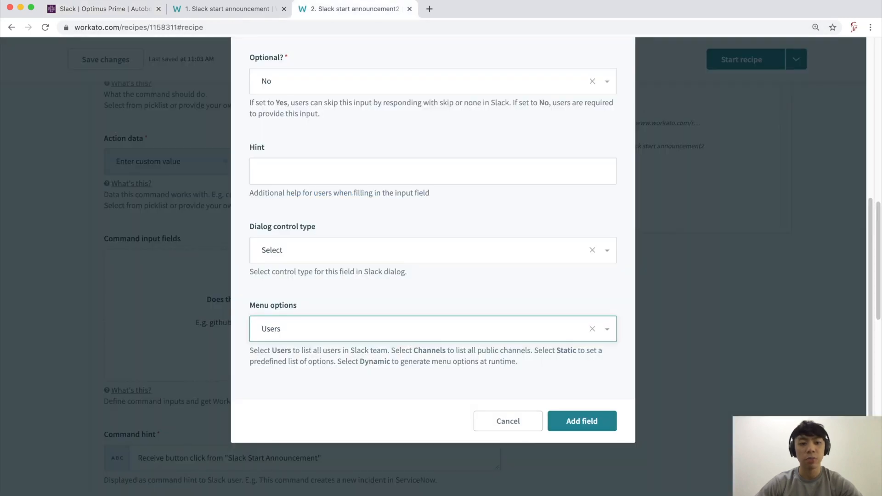
{"action": "left_click", "coordinate": [414, 329]}
{"action": "left_click", "coordinate": [414, 413]}
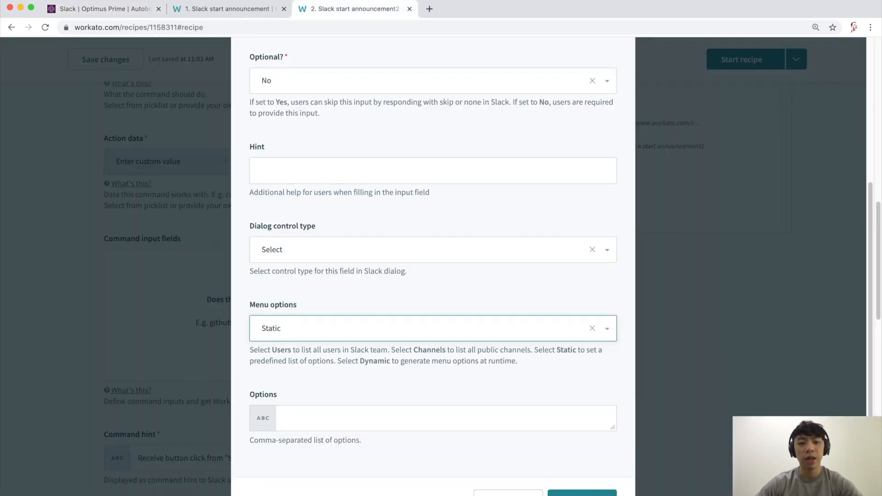
{"action": "left_click", "coordinate": [414, 418]}
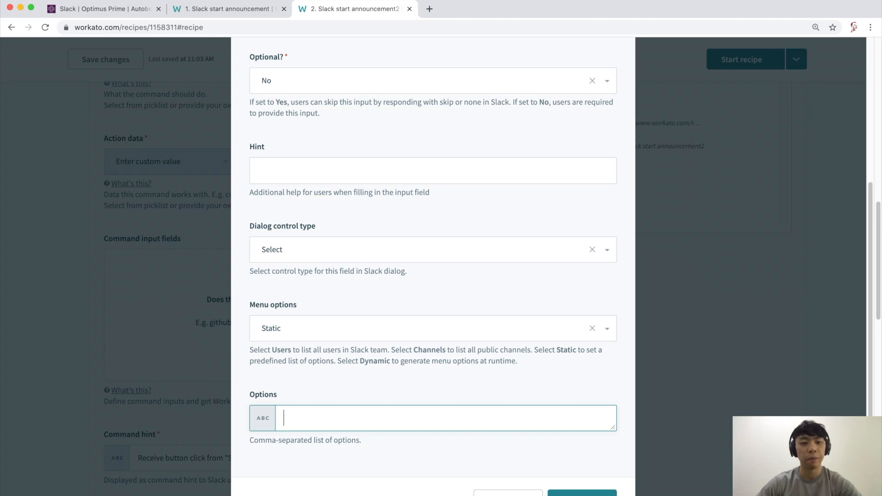
Set the Channel command input's menu options to Channels
{"action": "left_click", "coordinate": [433, 328]}
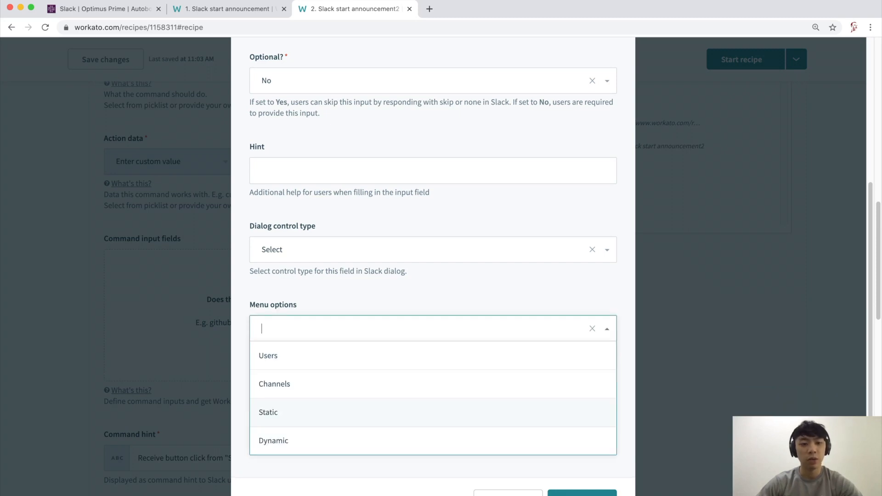
{"action": "left_click", "coordinate": [433, 385]}
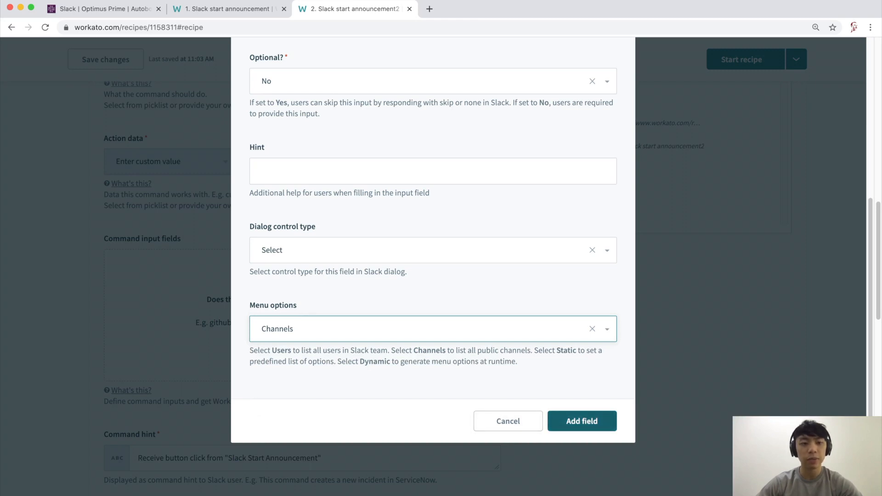
Add the configured Channel input to the command and check the remaining fields in Slack's example dialog
{"action": "left_click", "coordinate": [582, 421]}
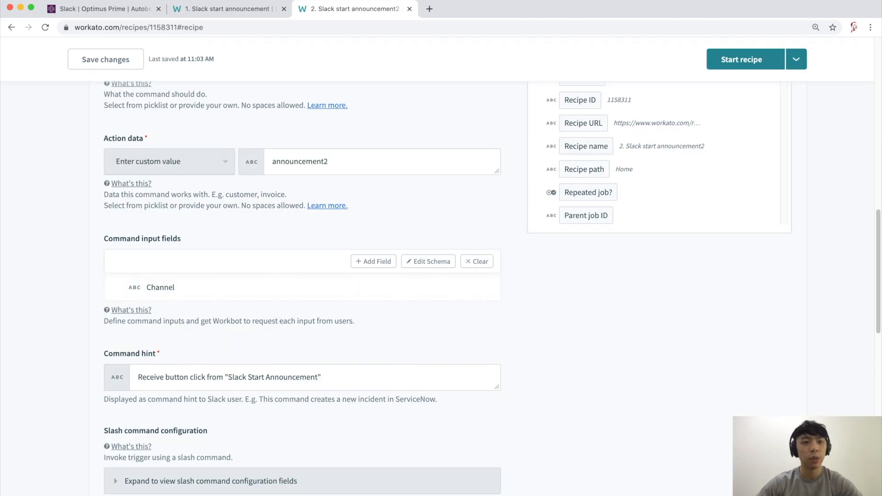
{"action": "left_click", "coordinate": [105, 8]}
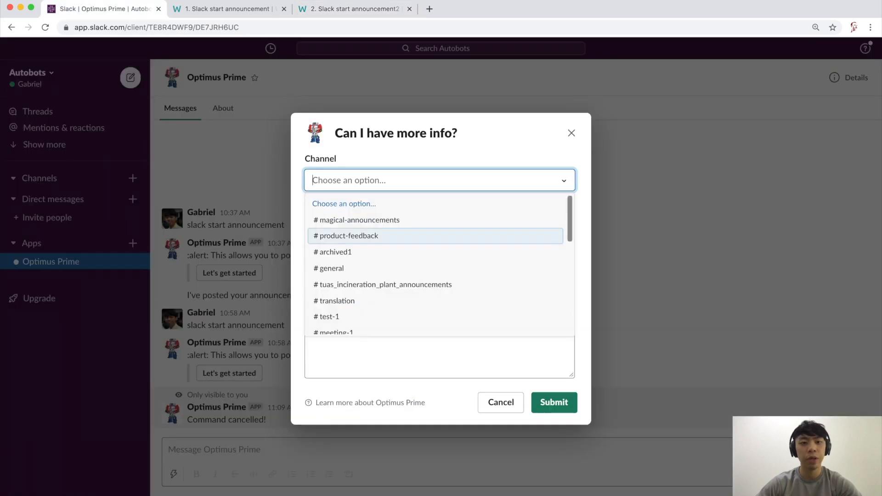
{"action": "left_click", "coordinate": [464, 155]}
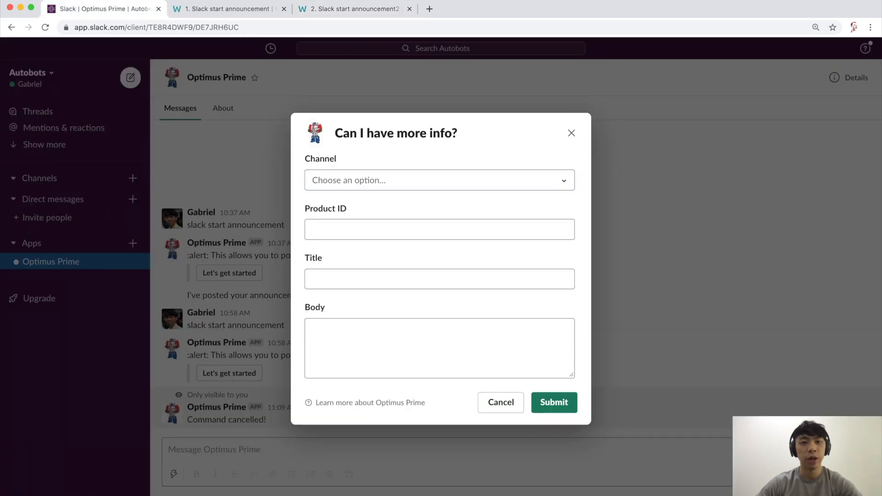
{"action": "left_click", "coordinate": [355, 9]}
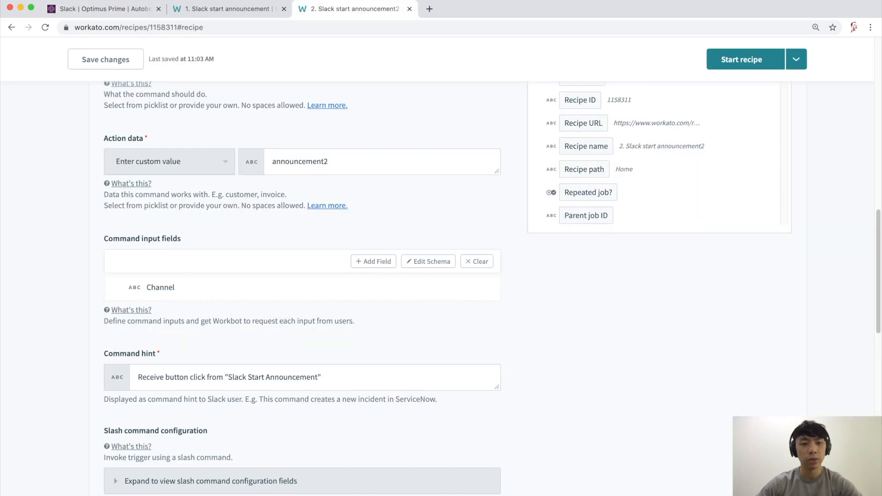
Add a required string command input named Product_ID with dialog control type Text
{"action": "left_click", "coordinate": [374, 261]}
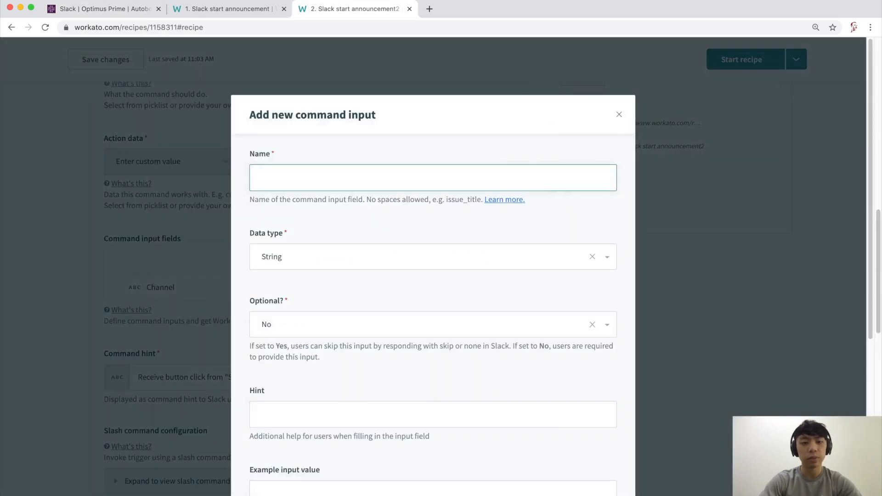
{"action": "type", "text": "Pr"}
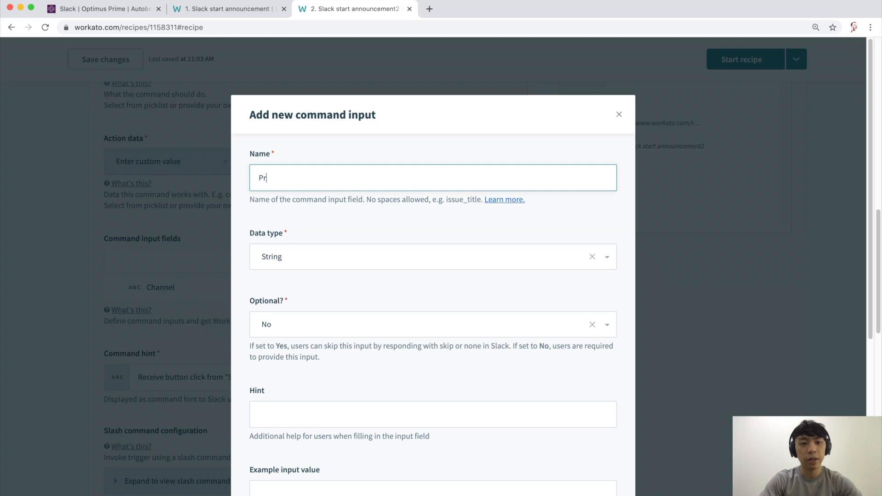
{"action": "type", "text": "oduct_ID"}
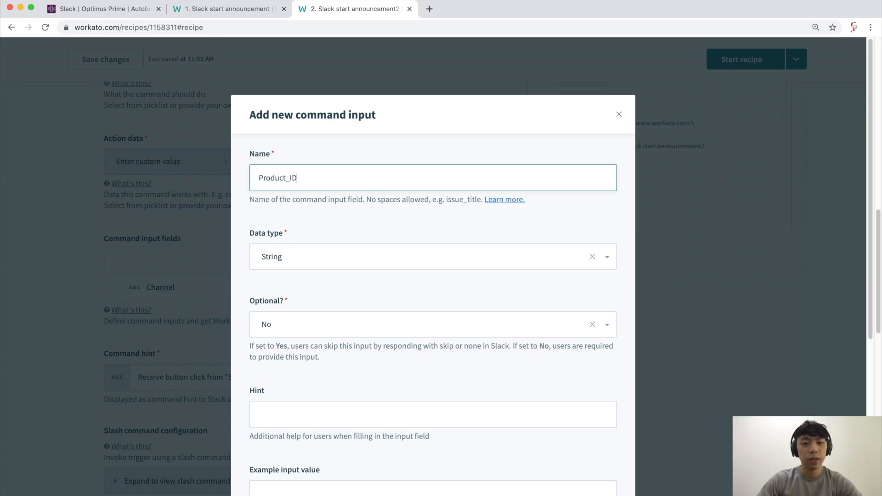
{"action": "scroll", "coordinate": [433, 275], "scroll_direction": "down", "scroll_amount": 2}
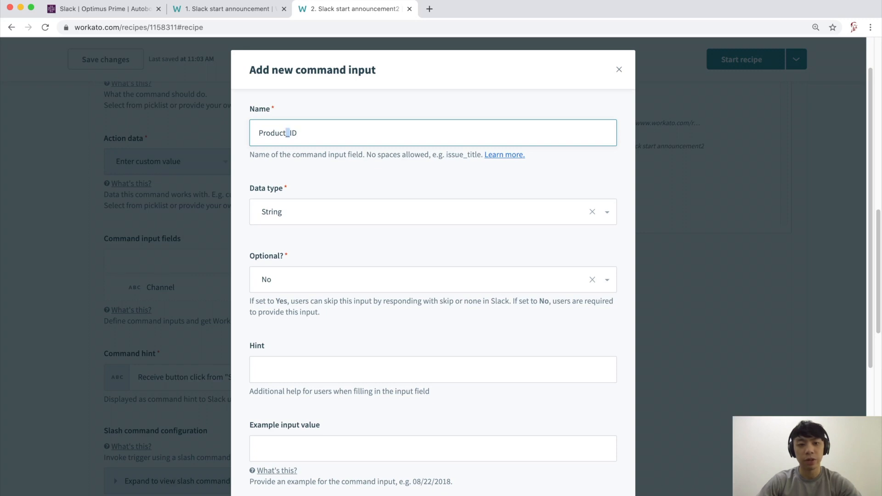
{"action": "scroll", "coordinate": [433, 276], "scroll_direction": "down", "scroll_amount": 4}
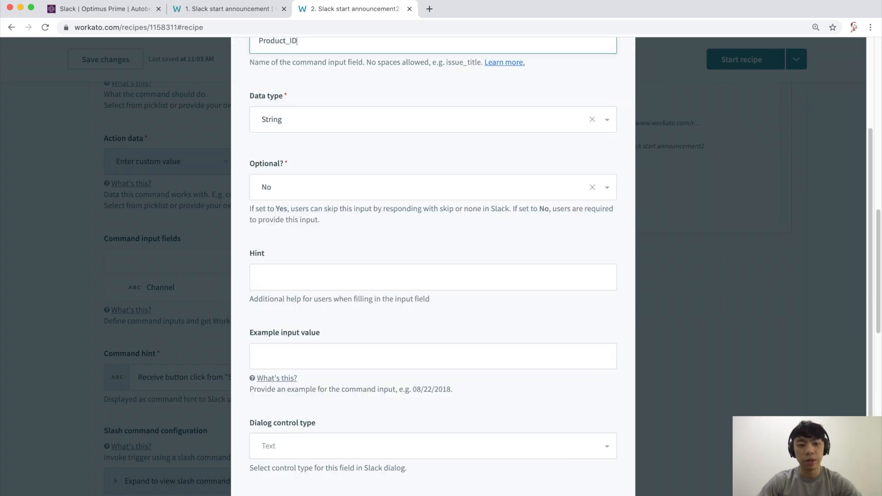
{"action": "scroll", "coordinate": [433, 266], "scroll_direction": "down", "scroll_amount": 4}
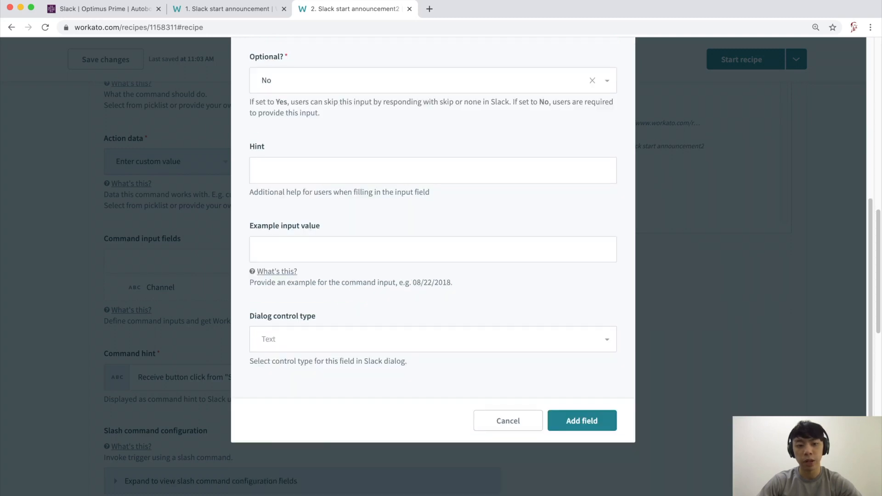
{"action": "left_click", "coordinate": [433, 339]}
{"action": "left_click", "coordinate": [267, 366]}
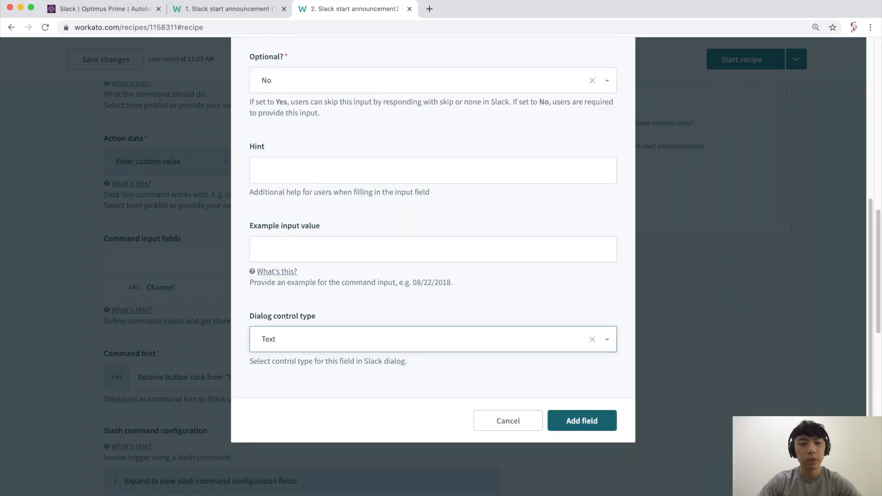
{"action": "left_click", "coordinate": [582, 421]}
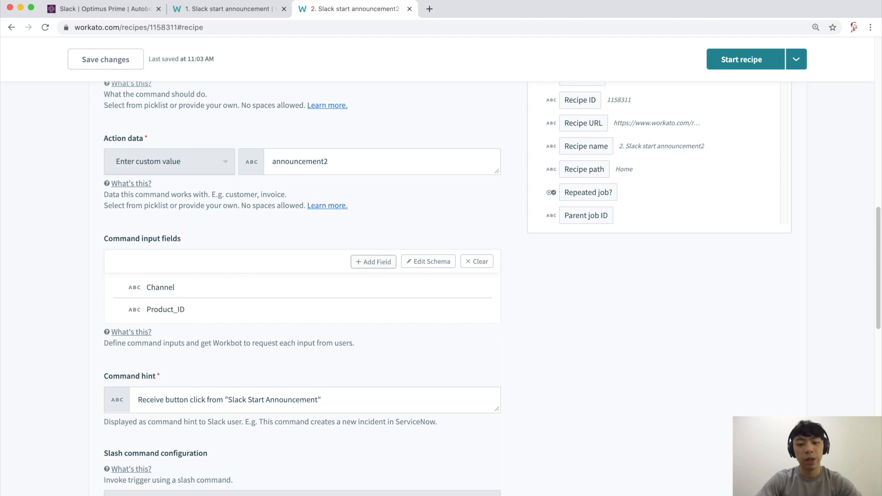
Add a command input named Title, keeping the default settings
{"action": "left_click", "coordinate": [373, 261]}
{"action": "type", "text": "Title"}
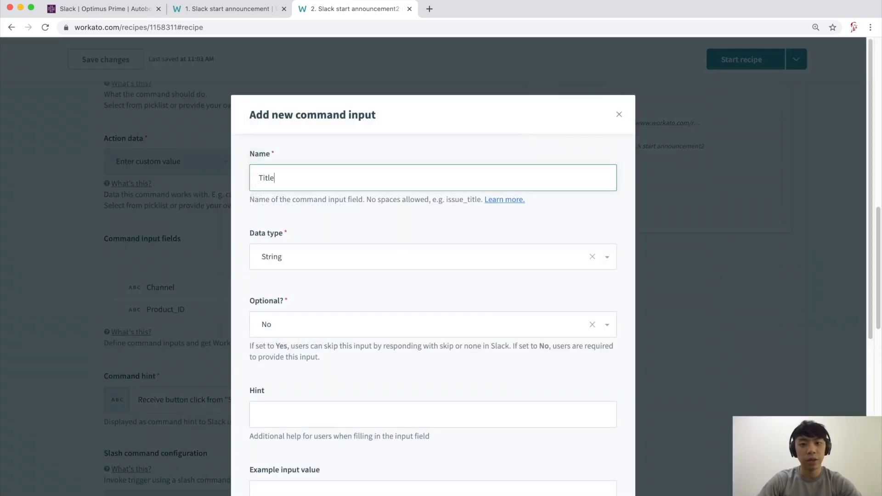
{"action": "scroll", "coordinate": [433, 267], "scroll_direction": "down", "scroll_amount": 5}
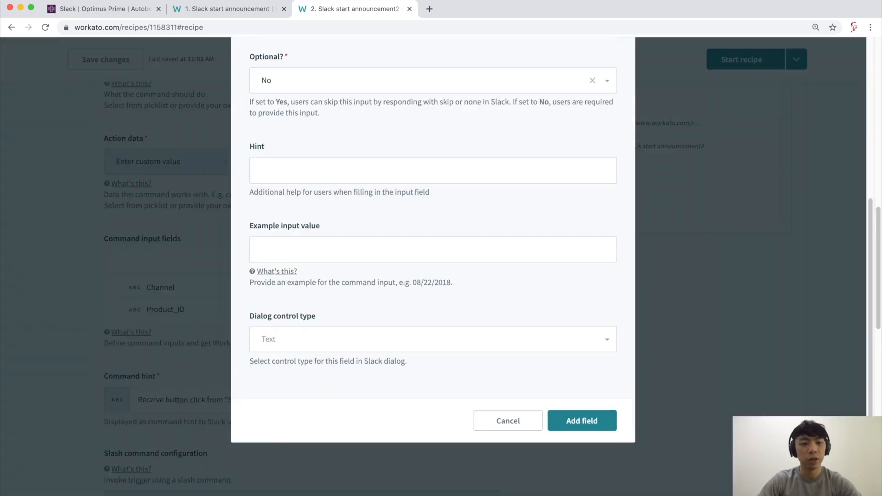
{"action": "left_click", "coordinate": [582, 420]}
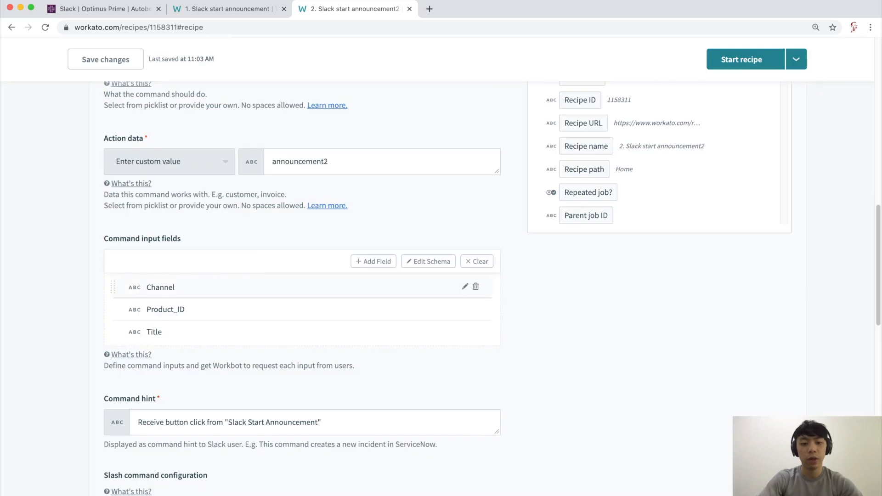
Add a command input named Body with dialog control type Textarea, checking the Body box in Slack's example dialog
{"action": "left_click", "coordinate": [373, 261]}
{"action": "type", "text": "Body"}
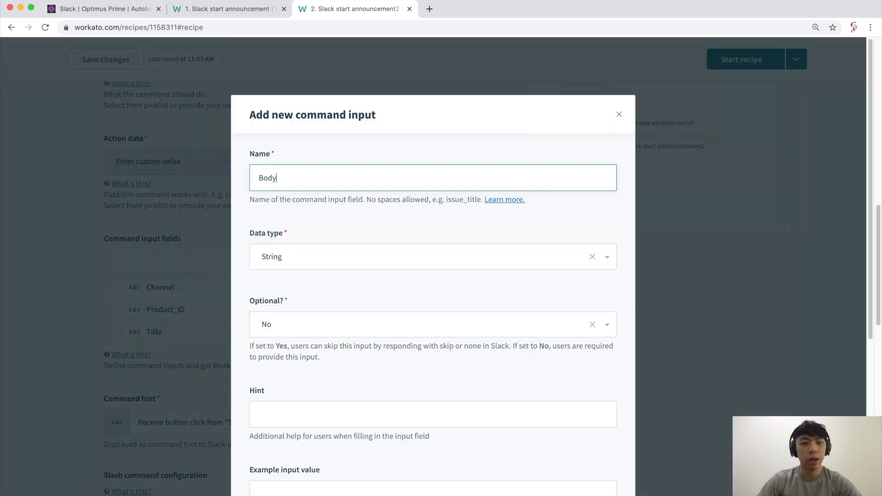
{"action": "scroll", "coordinate": [433, 266], "scroll_direction": "down", "scroll_amount": 5}
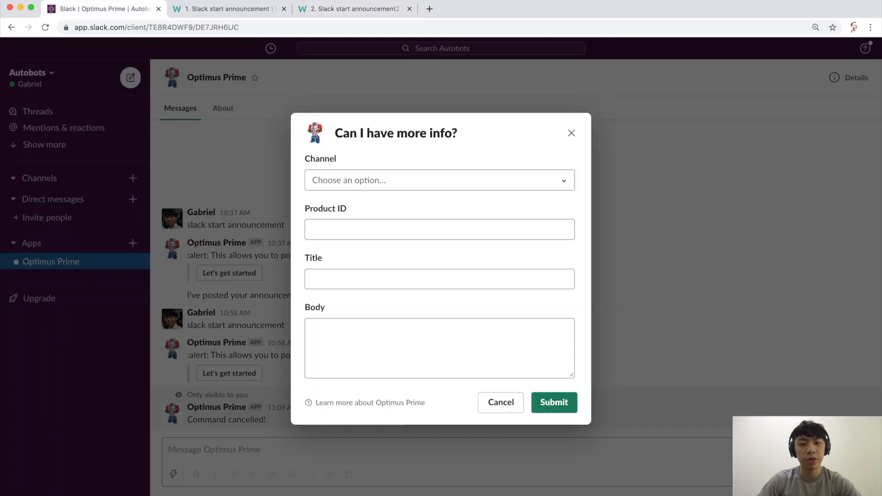
{"action": "left_click", "coordinate": [439, 348]}
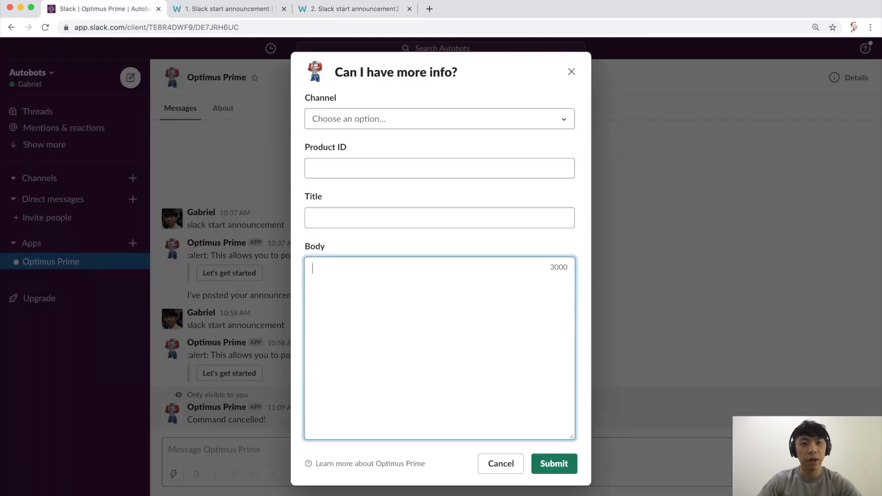
{"action": "left_click", "coordinate": [355, 8]}
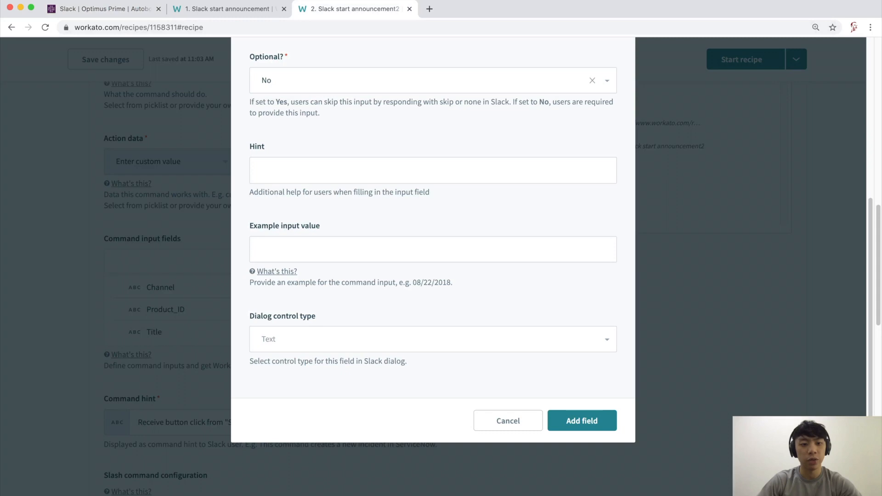
{"action": "double_click", "coordinate": [261, 316]}
{"action": "left_click", "coordinate": [433, 339]}
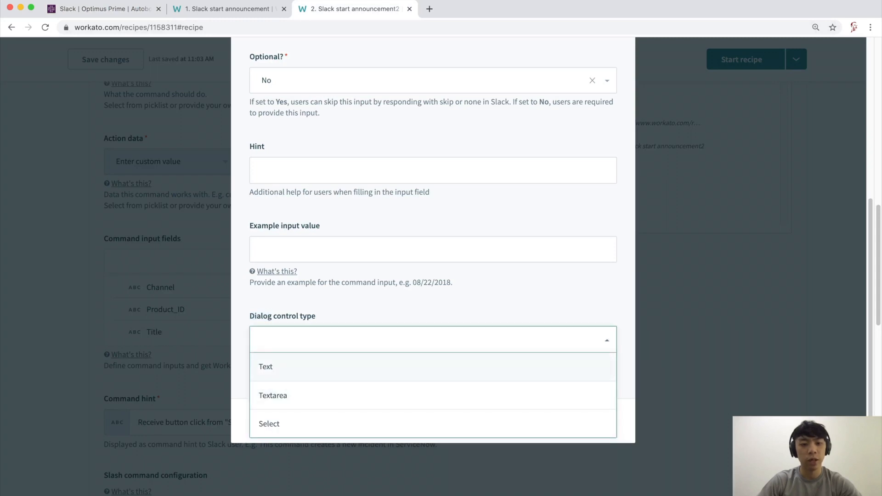
{"action": "left_click", "coordinate": [294, 395]}
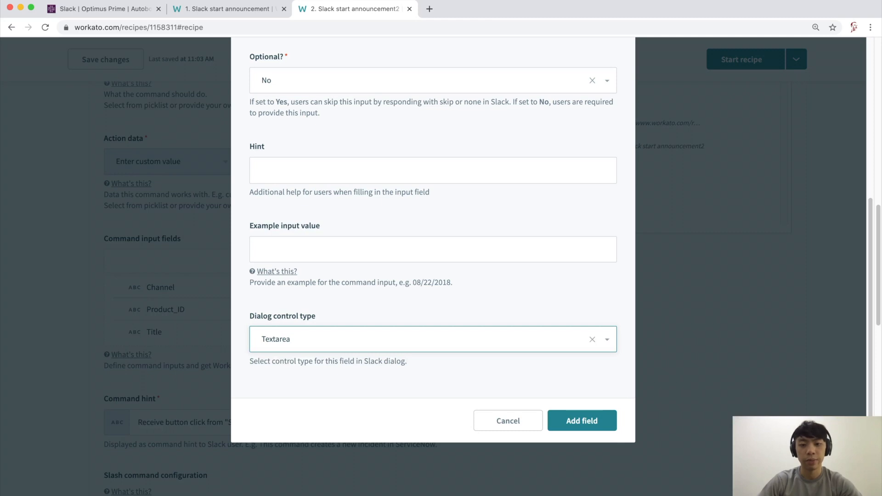
{"action": "left_click", "coordinate": [582, 421]}
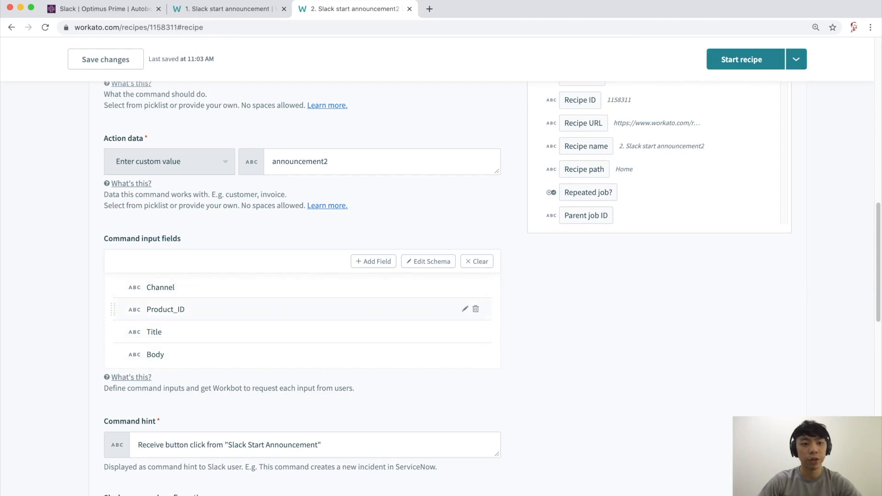
Close the trigger's settings and open the Post command reply action, checking Slack's example dialog in between
{"action": "scroll", "coordinate": [303, 331], "scroll_direction": "up", "scroll_amount": 15}
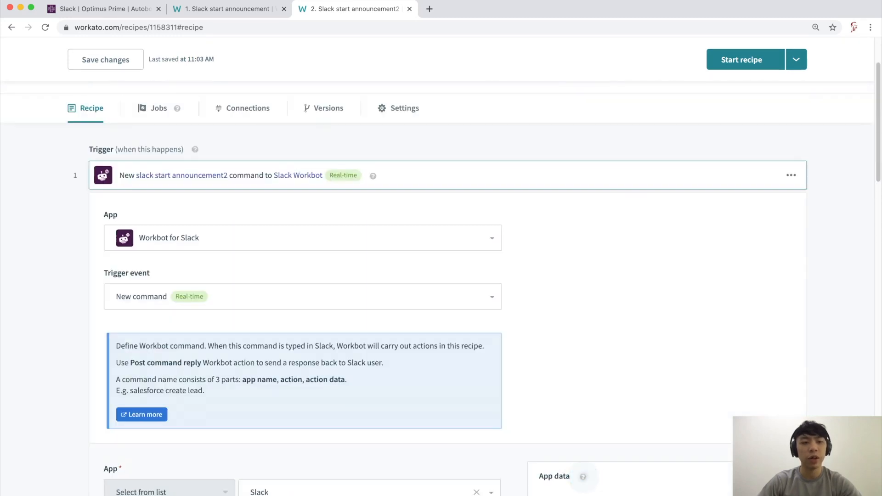
{"action": "left_click", "coordinate": [448, 176]}
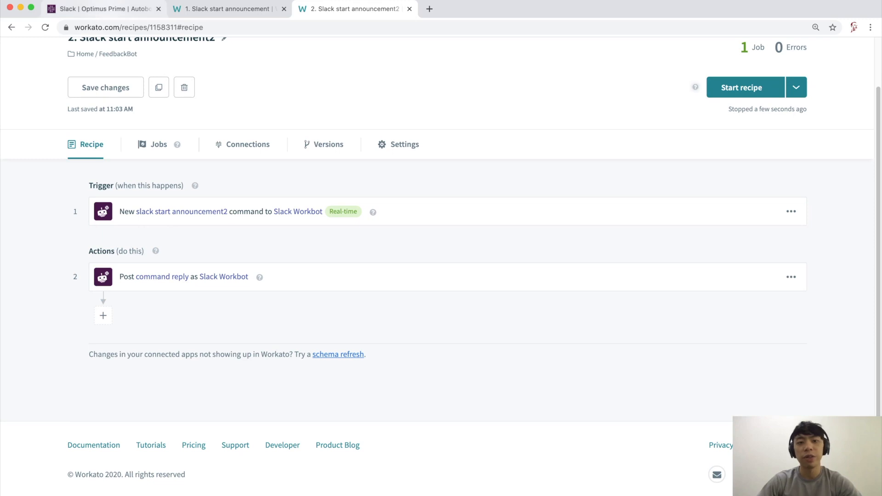
{"action": "left_click", "coordinate": [106, 9]}
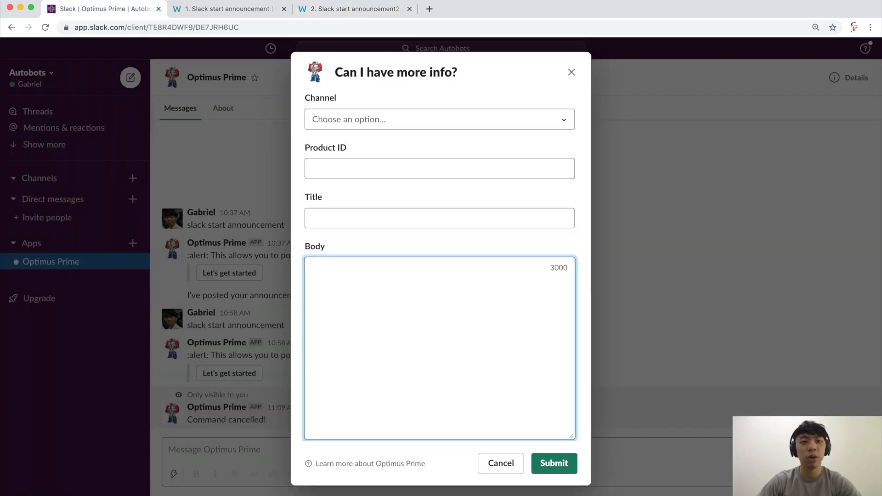
{"action": "left_click", "coordinate": [352, 9]}
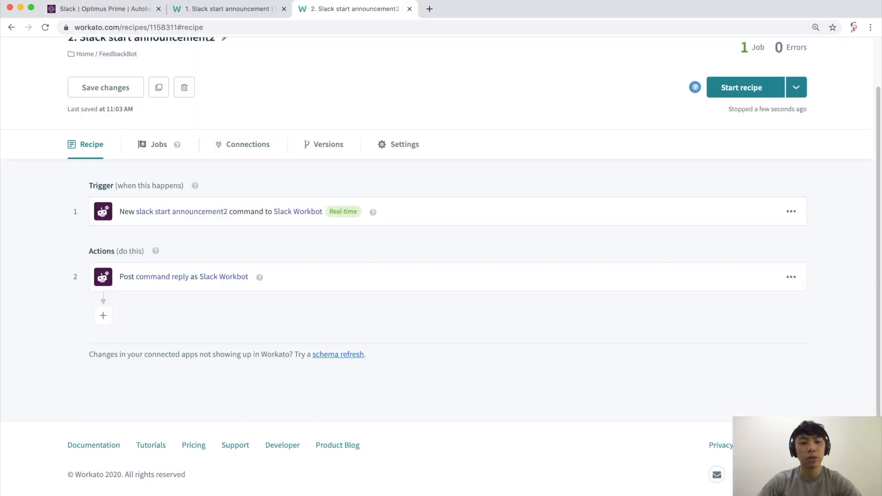
{"action": "left_click", "coordinate": [448, 278]}
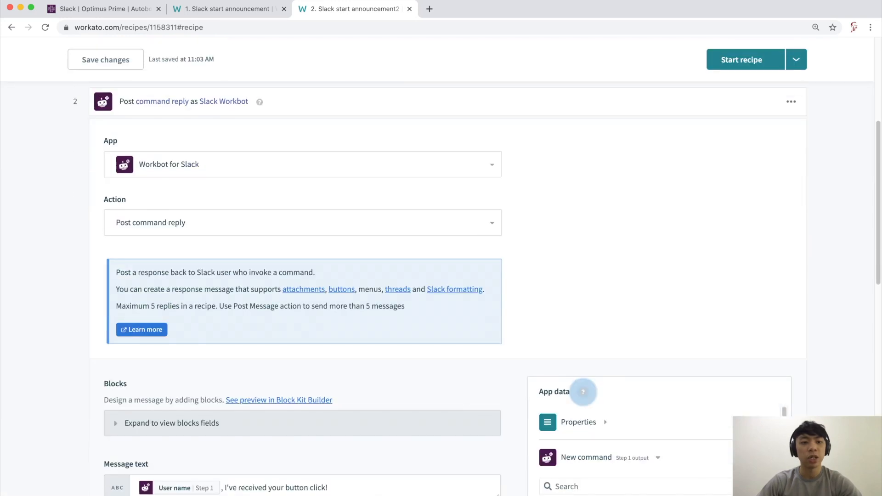
Append a blank line and the line "Your inputs are:" to the command reply's message text
{"action": "scroll", "coordinate": [448, 278], "scroll_direction": "down", "scroll_amount": 4}
{"action": "scroll", "coordinate": [328, 220], "scroll_direction": "down", "scroll_amount": 1}
{"action": "left_click", "coordinate": [349, 220]}
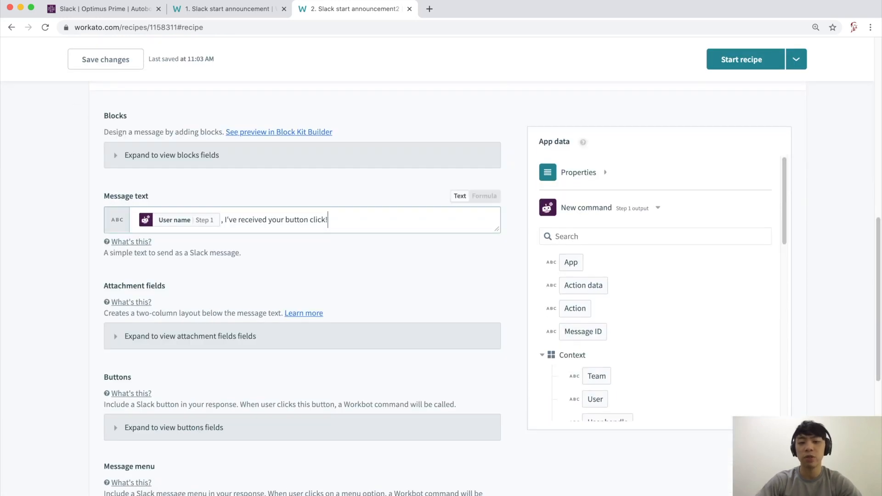
{"action": "key", "text": "Return"}
{"action": "key", "text": "Return"}
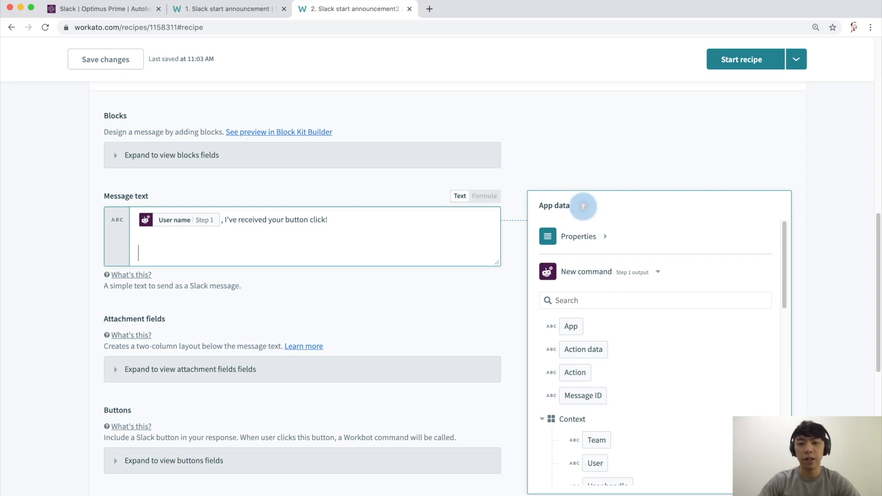
{"action": "scroll", "coordinate": [441, 276], "scroll_direction": "down", "scroll_amount": 1}
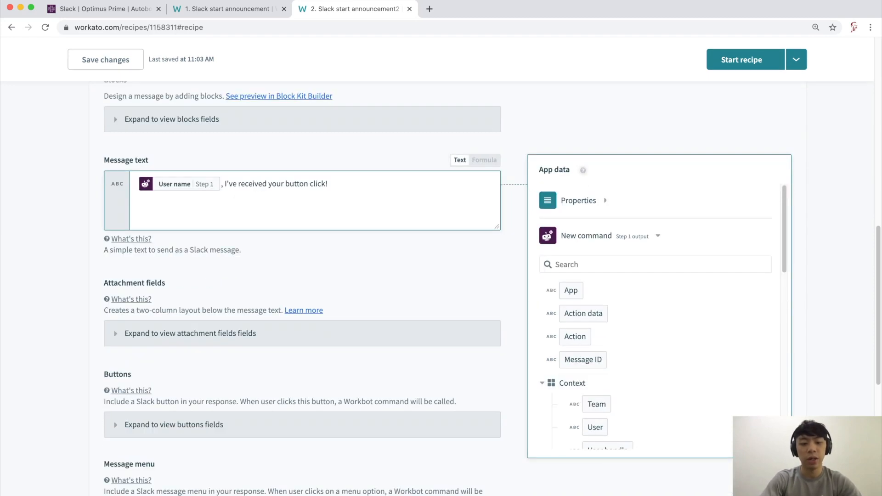
{"action": "type", "text": "Your inpuit"}
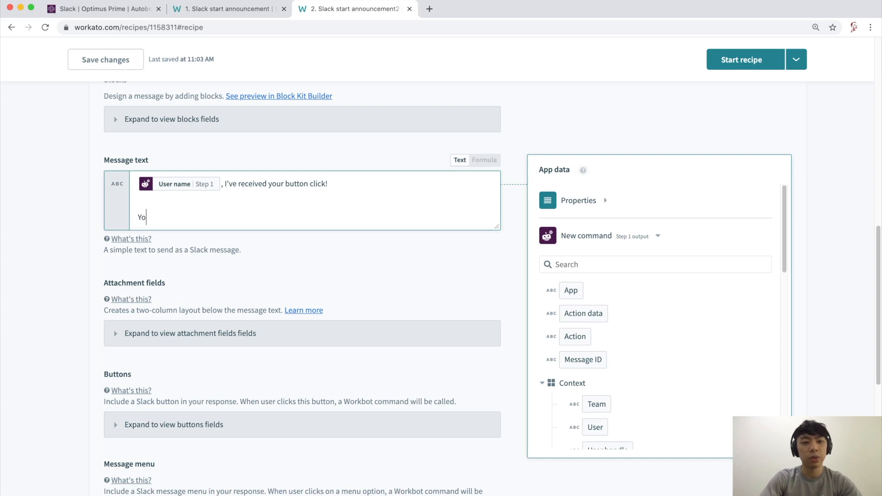
{"action": "key", "text": "BackSpace"}
{"action": "key", "text": "BackSpace"}
{"action": "type", "text": "ts are:"}
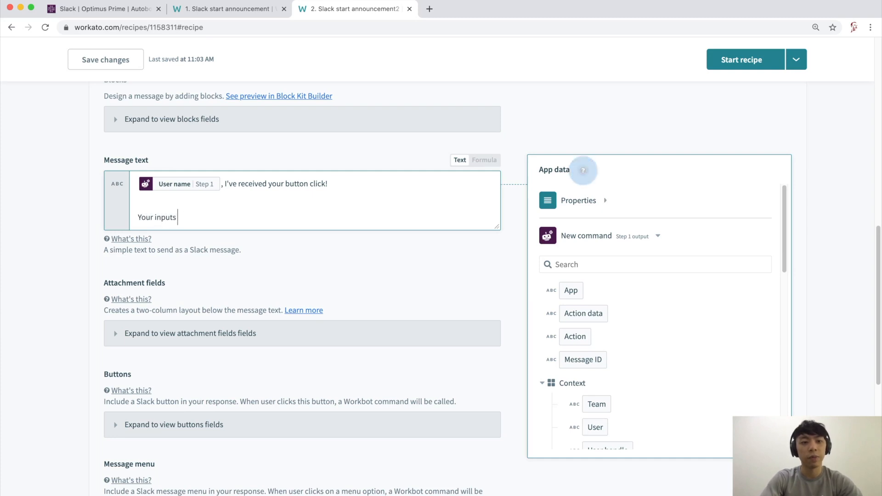
Add the label lines "Channel:", "Product ID:", "Title:" and "Body:" below "Your inputs are:" in the message text
{"action": "key", "text": "Return"}
{"action": "type", "text": "Channel:"}
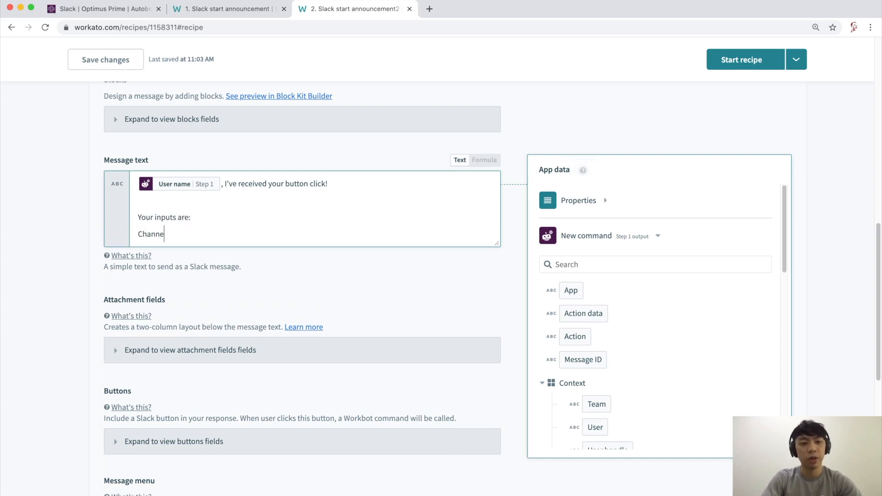
{"action": "key", "text": "Return"}
{"action": "type", "text": "Title:"}
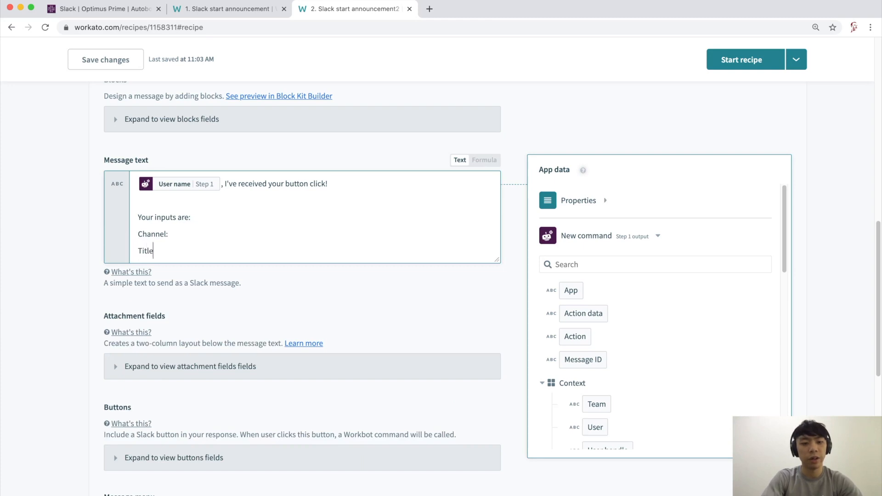
{"action": "key", "text": "Return"}
{"action": "type", "text": "Body:"}
{"action": "key", "text": "Up"}
{"action": "key", "text": "Up"}
{"action": "key", "text": "Return"}
{"action": "type", "text": "Product ID:"}
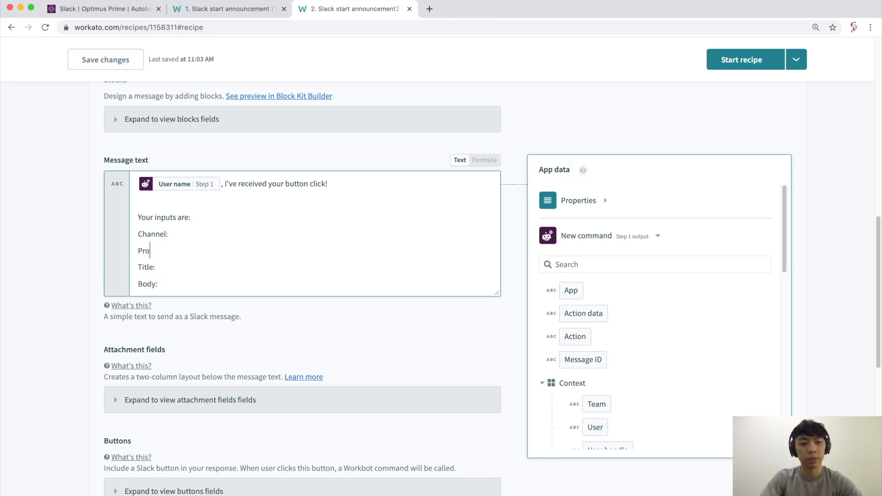
Insert the new command's Channel and Product ID parameters after their matching labels in the reply's message text
{"action": "key", "text": "Up"}
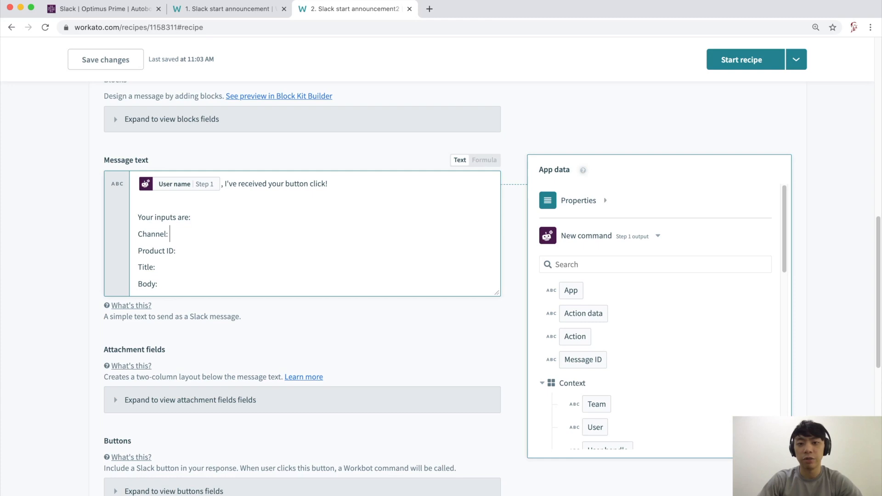
{"action": "scroll", "coordinate": [441, 276], "scroll_direction": "down", "scroll_amount": 1}
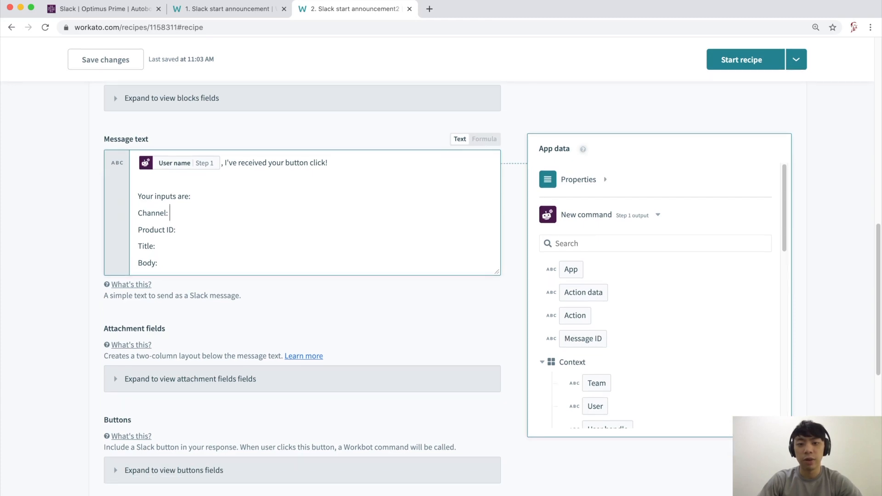
{"action": "left_click", "coordinate": [543, 362]}
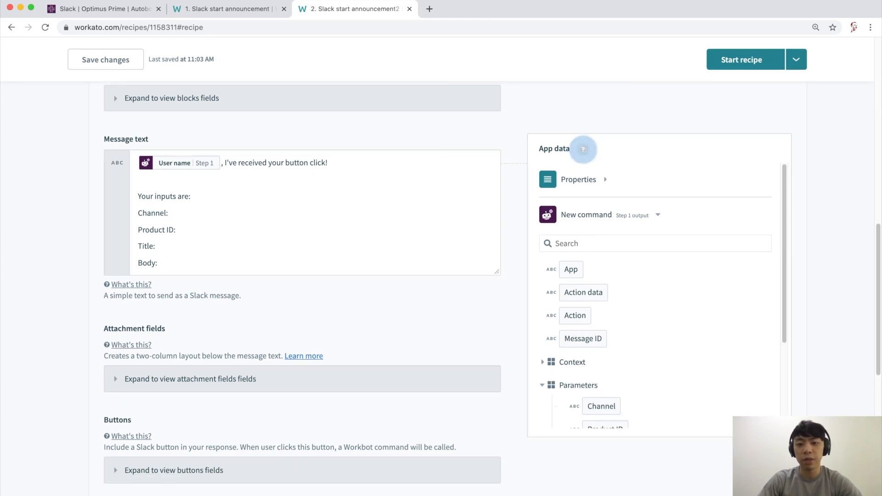
{"action": "scroll", "coordinate": [657, 322], "scroll_direction": "down", "scroll_amount": 3}
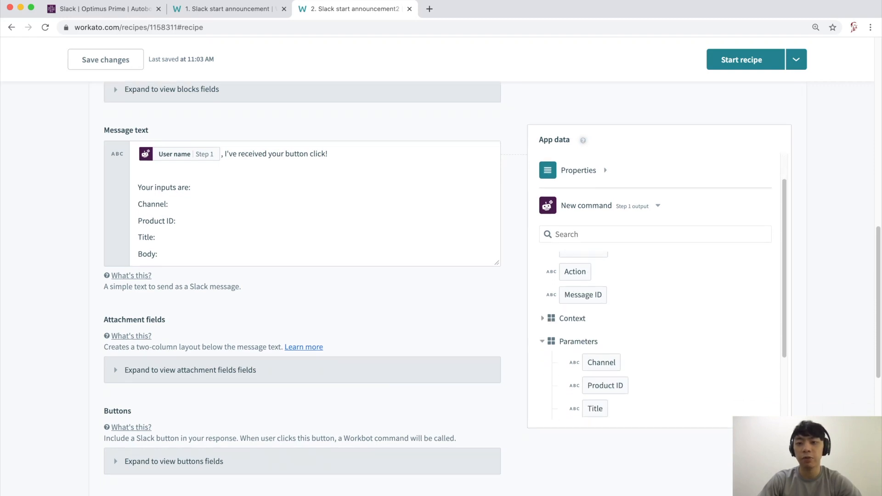
{"action": "scroll", "coordinate": [658, 322], "scroll_direction": "down", "scroll_amount": 3}
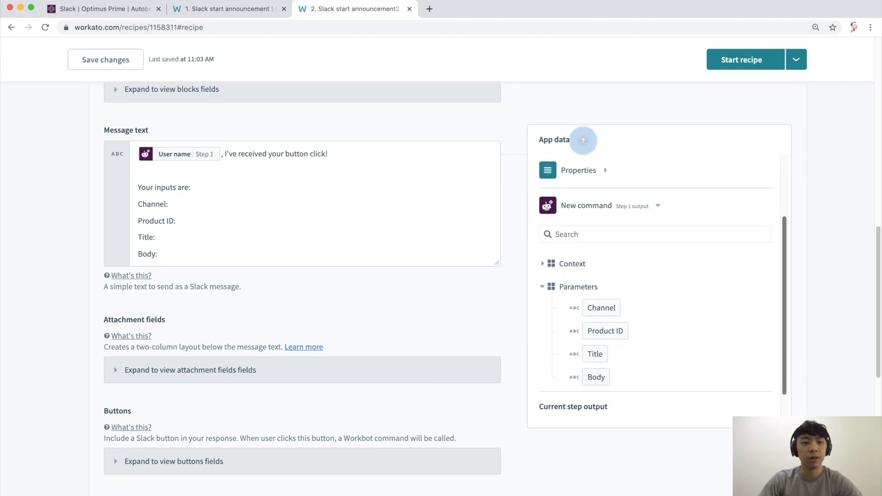
{"action": "left_click", "coordinate": [170, 204]}
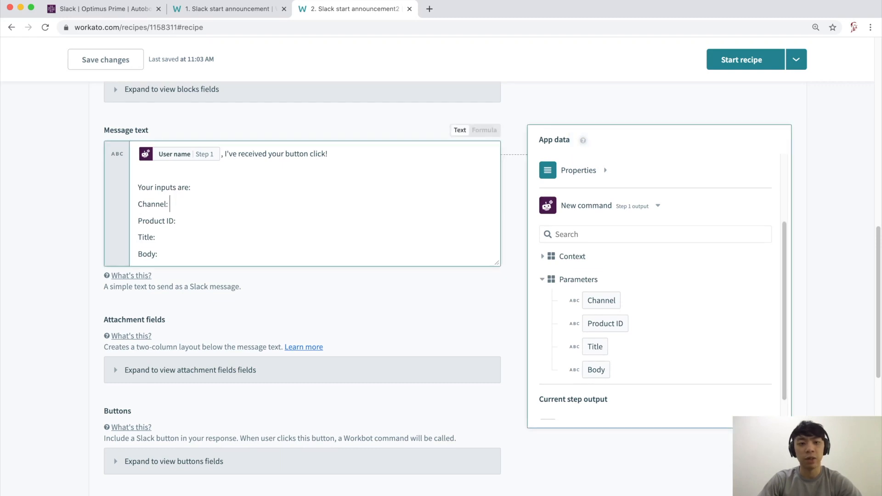
{"action": "left_click", "coordinate": [602, 301]}
{"action": "key", "text": "Down"}
{"action": "left_click", "coordinate": [605, 324]}
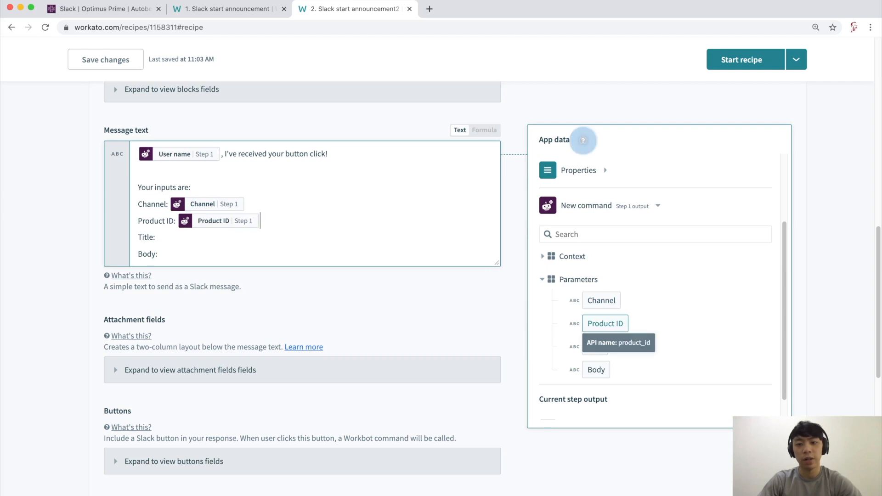
Insert the Title and Body parameters after their matching labels in the message text
{"action": "key", "text": "Down"}
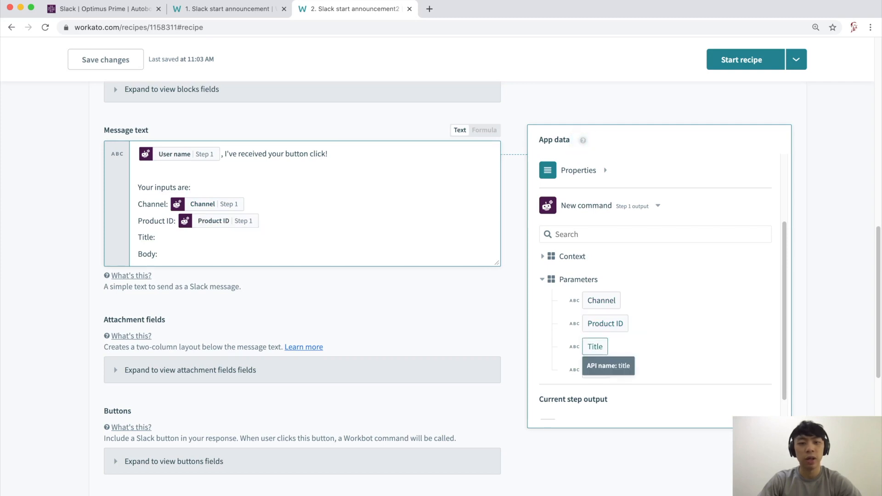
{"action": "left_click", "coordinate": [595, 347]}
{"action": "key", "text": "Down"}
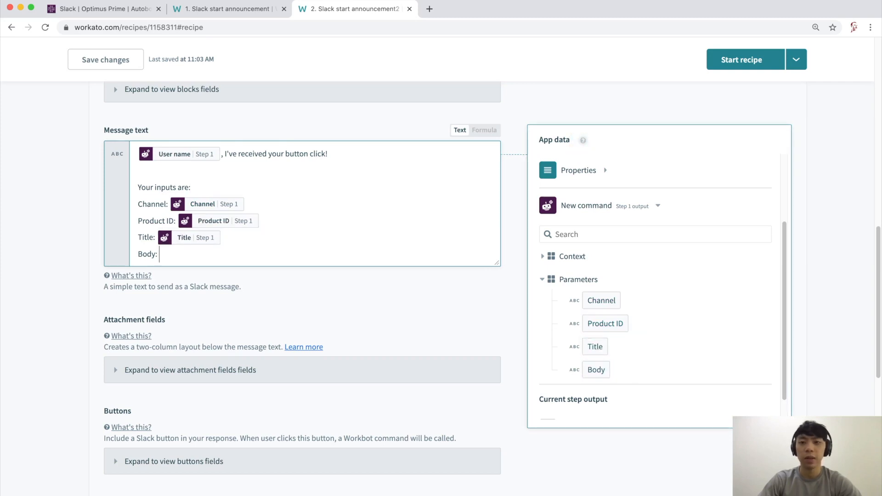
{"action": "left_click", "coordinate": [596, 370]}
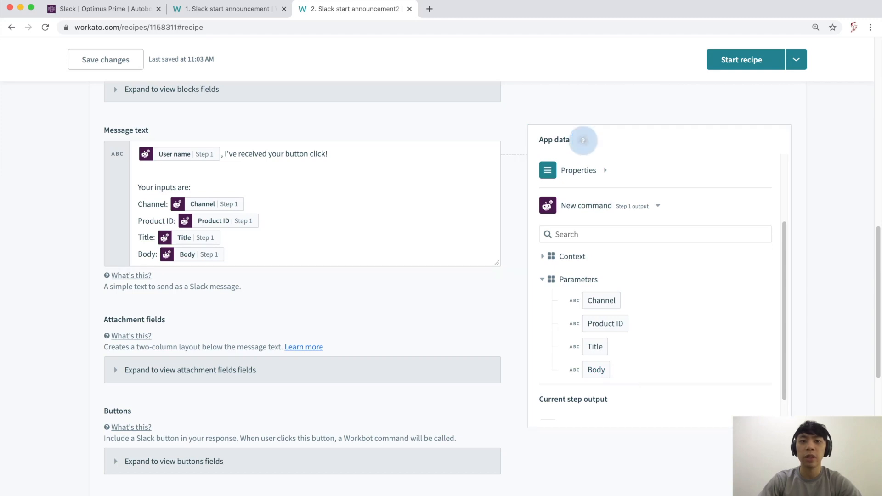
Start the recipe, then switch to Slack, dismiss the open Optimus Prime dialog and go to the BumbleBee conversation
{"action": "left_click", "coordinate": [742, 59]}
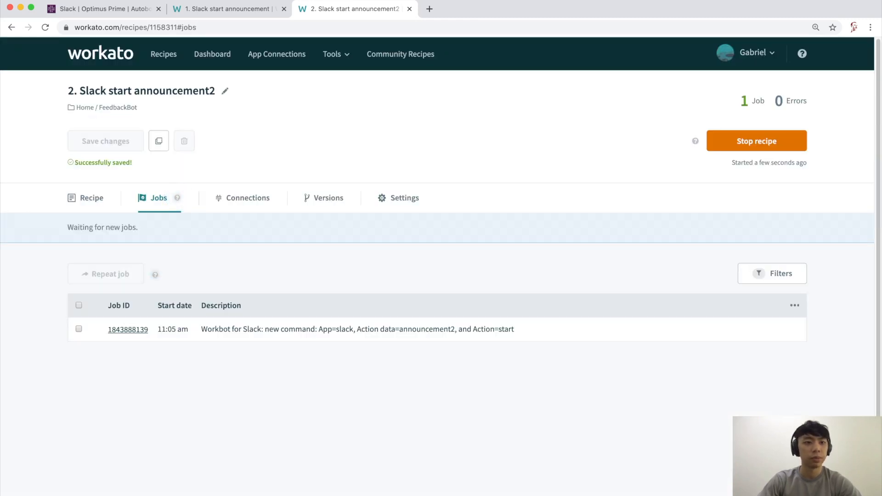
{"action": "left_click", "coordinate": [105, 9]}
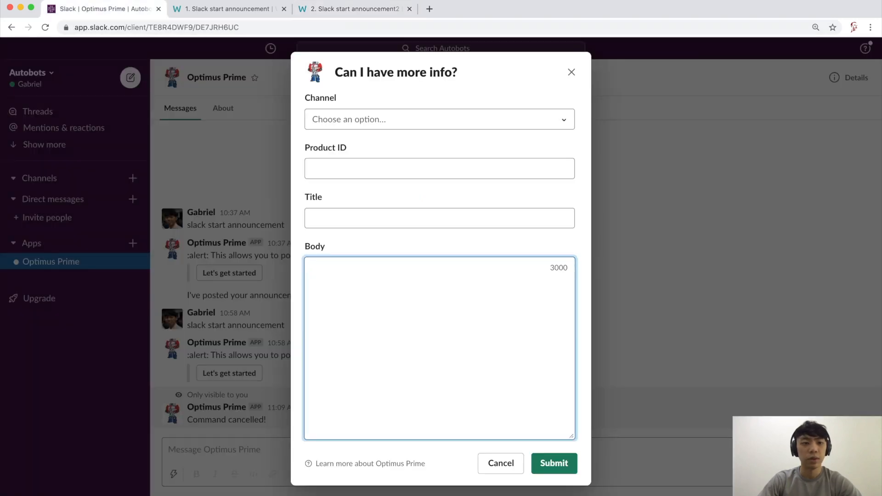
{"action": "left_click", "coordinate": [571, 72]}
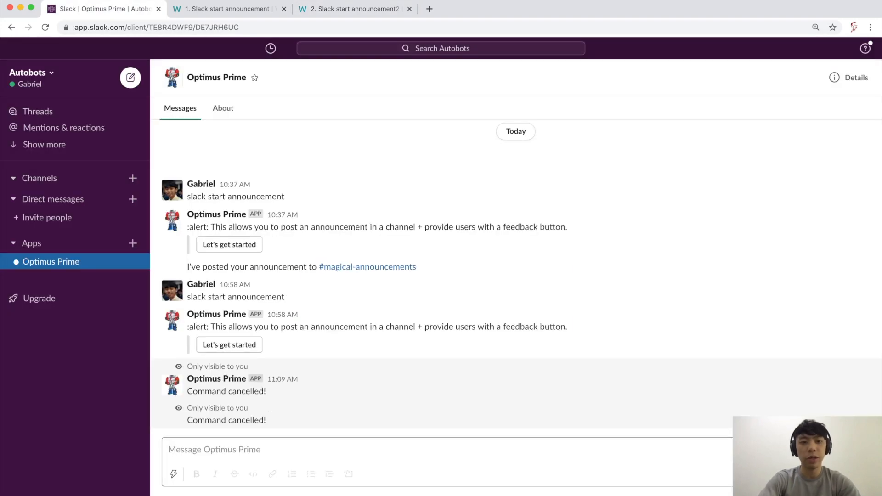
{"action": "key", "text": "super+k"}
{"action": "type", "text": "bumble"}
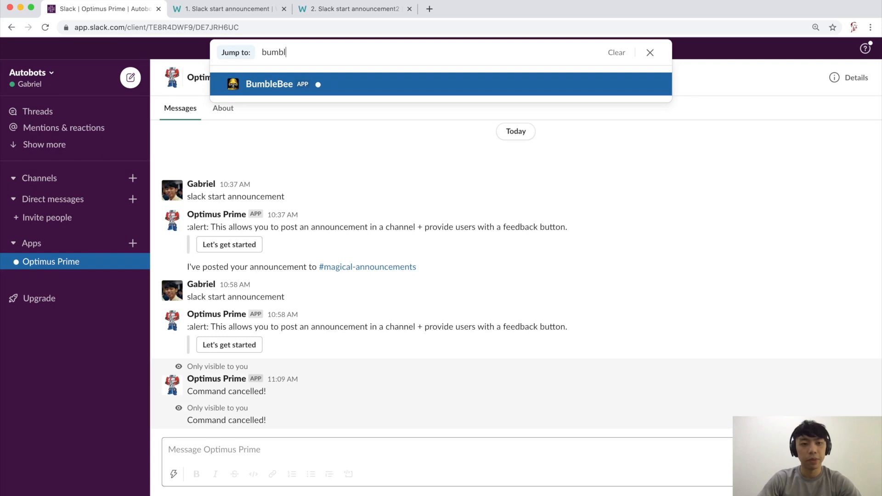
{"action": "key", "text": "Return"}
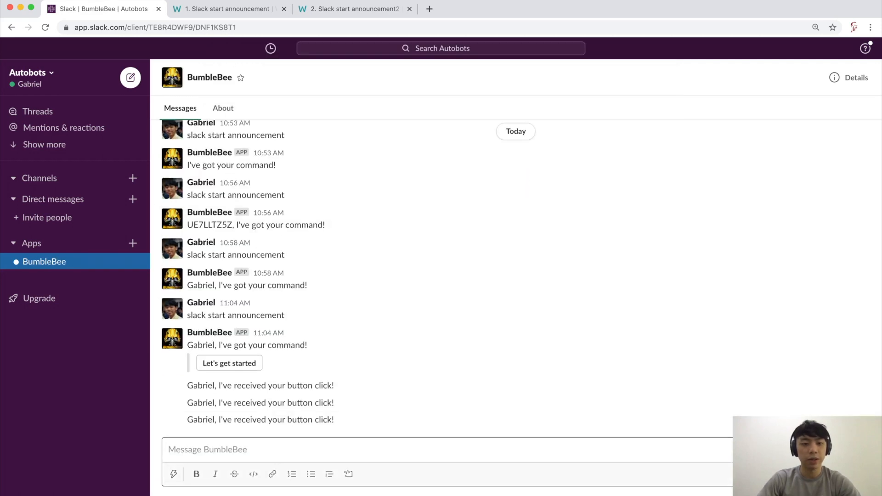
Launch BumbleBee's "Let's get started" dialog, look over its fields and choose #magical-announcements as the channel
{"action": "left_click", "coordinate": [229, 363]}
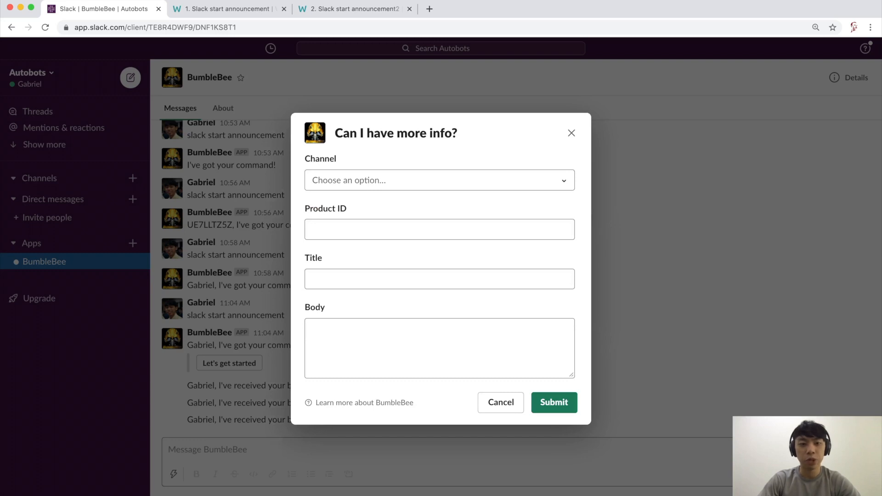
{"action": "left_click", "coordinate": [440, 180]}
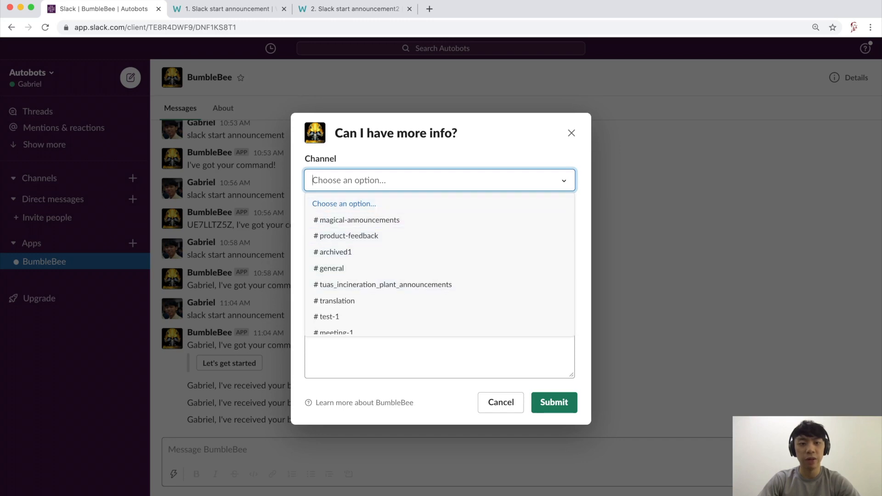
{"action": "left_click", "coordinate": [439, 180]}
{"action": "left_click", "coordinate": [440, 229]}
{"action": "left_click", "coordinate": [440, 279]}
{"action": "left_click", "coordinate": [440, 348]}
{"action": "key", "text": "Tab"}
{"action": "left_click", "coordinate": [440, 180]}
{"action": "left_click", "coordinate": [358, 220]}
Fill in Product ID 001-00B, Title "BumbleBee Build 1" and Body "Testing this out!", and submit the dialog
{"action": "left_click", "coordinate": [315, 229]}
{"action": "type", "text": "001-00B"}
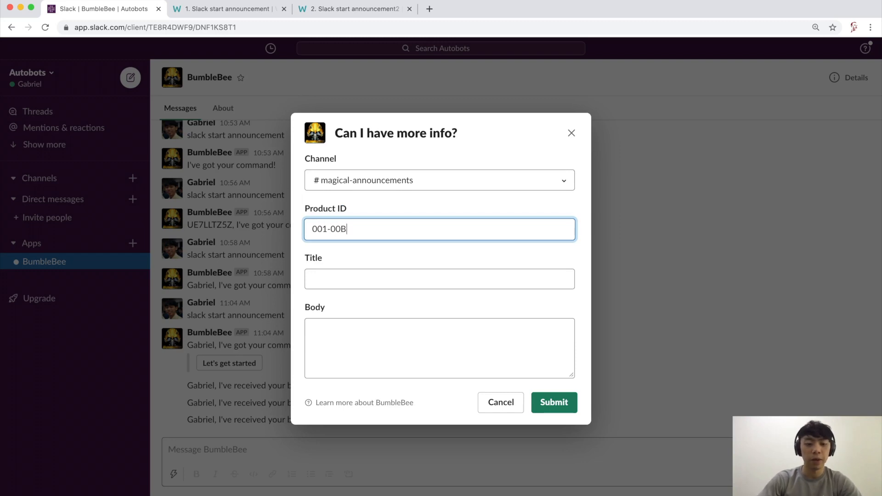
{"action": "key", "text": "Tab"}
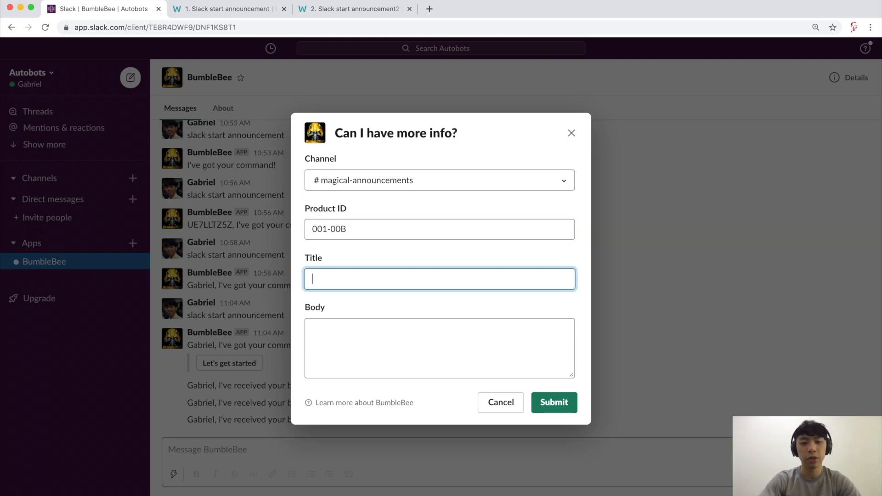
{"action": "type", "text": "BumbleBee"}
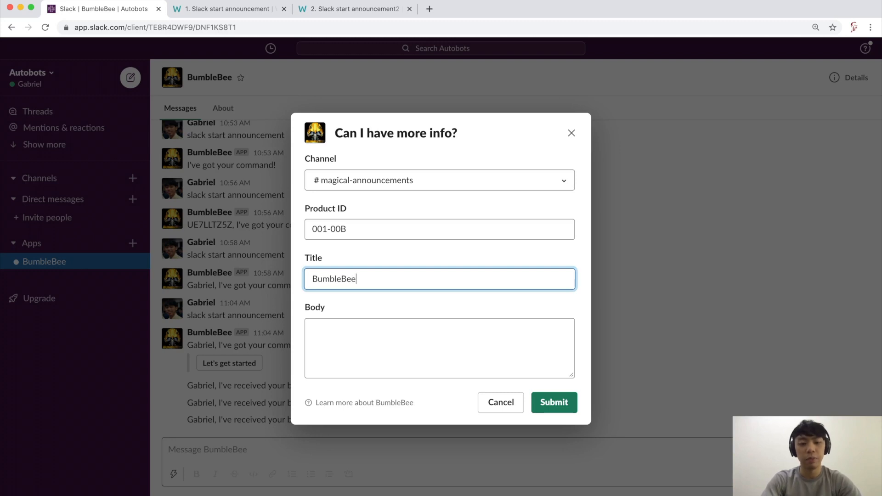
{"action": "type", "text": " Build 1"}
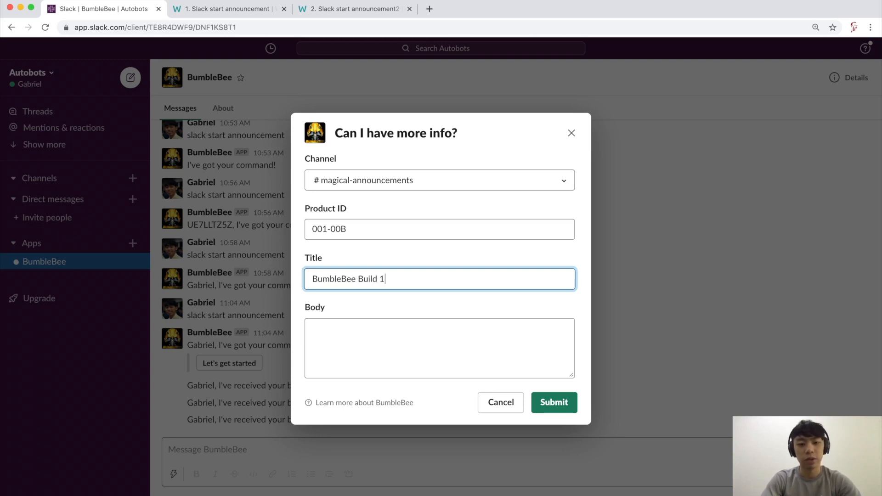
{"action": "key", "text": "Tab"}
{"action": "type", "text": "Testin"}
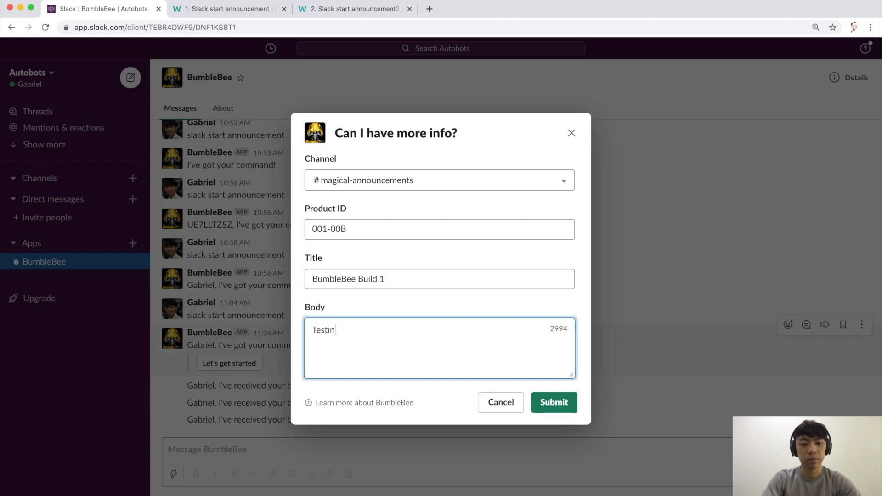
{"action": "type", "text": "g this out!"}
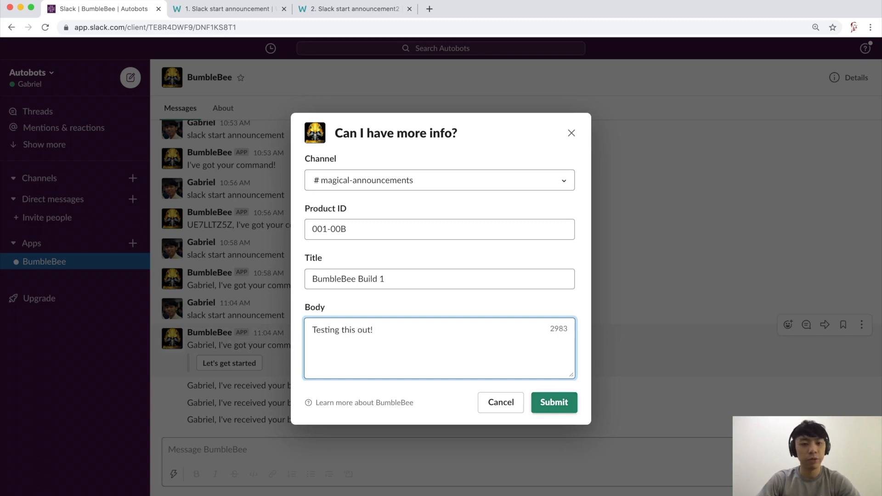
{"action": "left_click", "coordinate": [555, 403]}
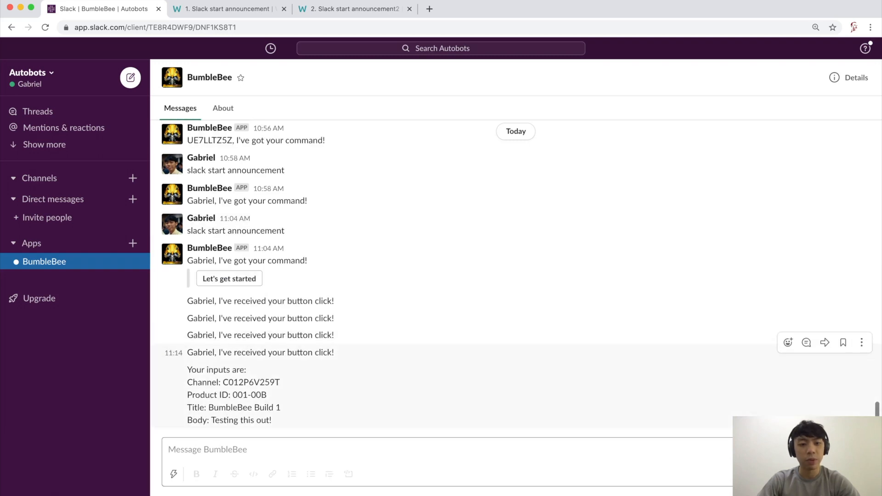
Examine BumbleBee's latest reply, checking the channel and product ID lines against the submitted inputs
{"action": "left_click_drag", "start_coordinate": [187, 352], "coordinate": [272, 420]}
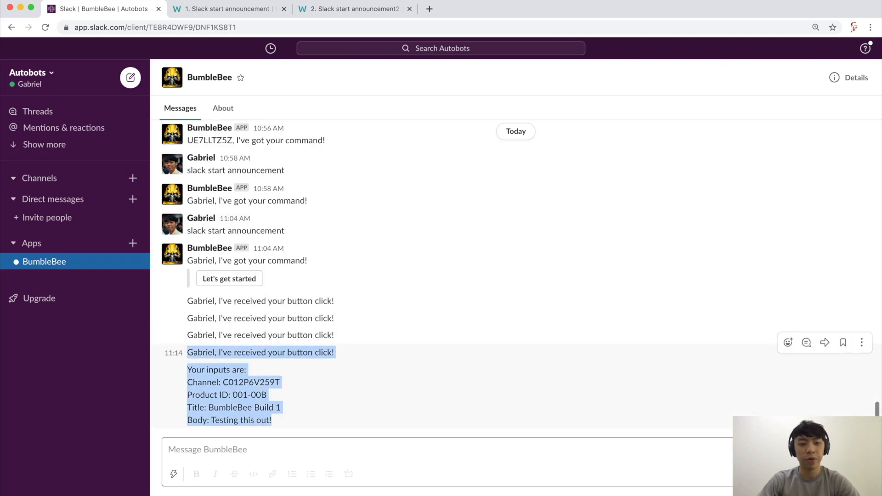
{"action": "left_click", "coordinate": [274, 419]}
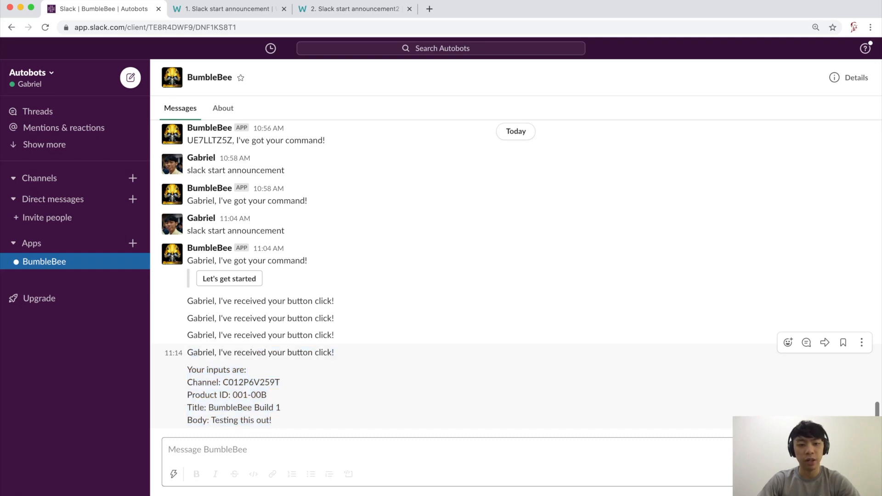
{"action": "double_click", "coordinate": [202, 383]}
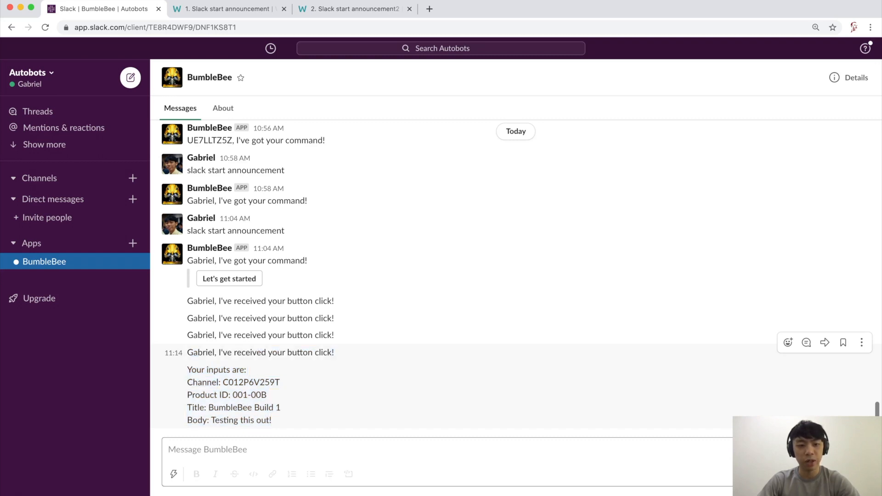
{"action": "triple_click", "coordinate": [203, 382]}
{"action": "double_click", "coordinate": [202, 396]}
{"action": "left_click", "coordinate": [202, 396]}
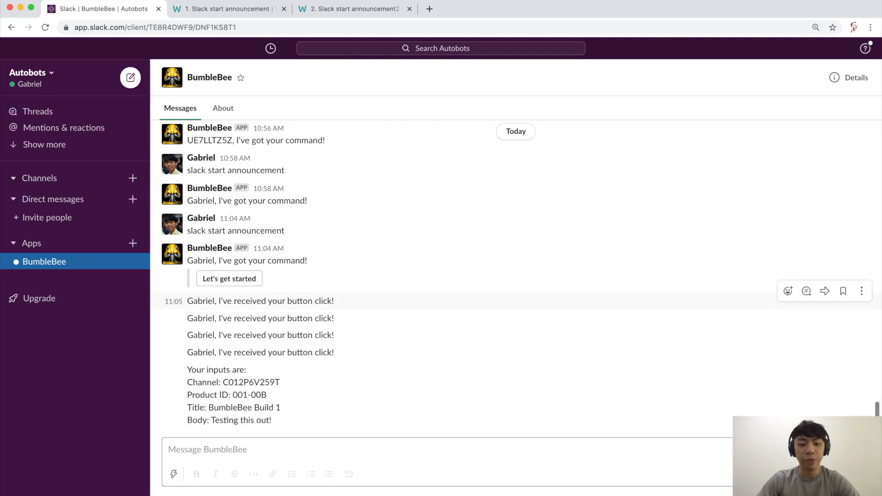
Open the #magical-announcements channel and examine Optimus Prime's example announcement post
{"action": "key", "text": "super+k"}
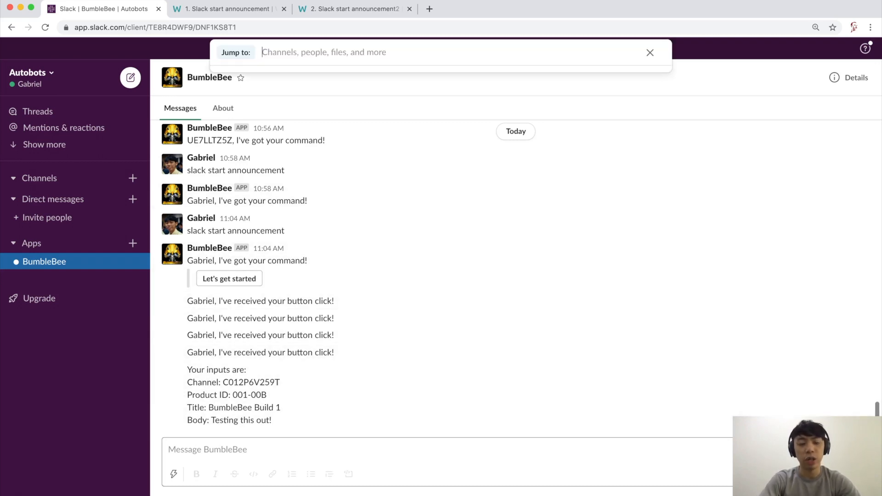
{"action": "type", "text": "magical"}
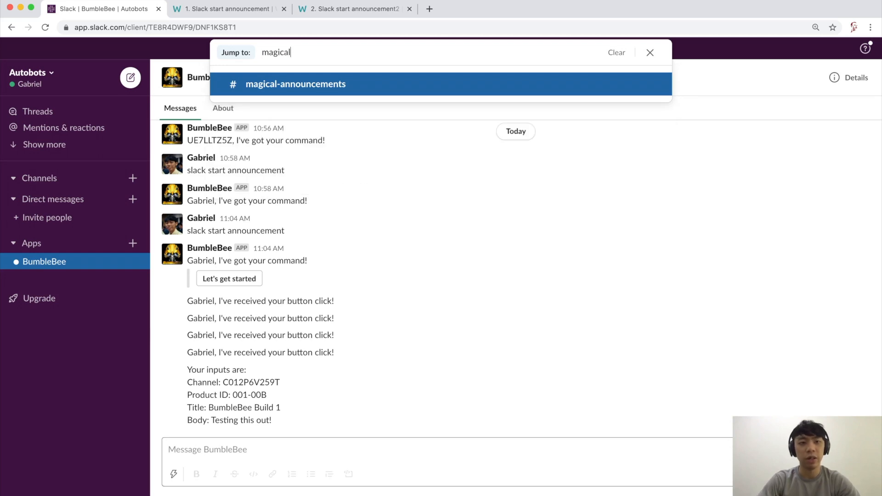
{"action": "key", "text": "Return"}
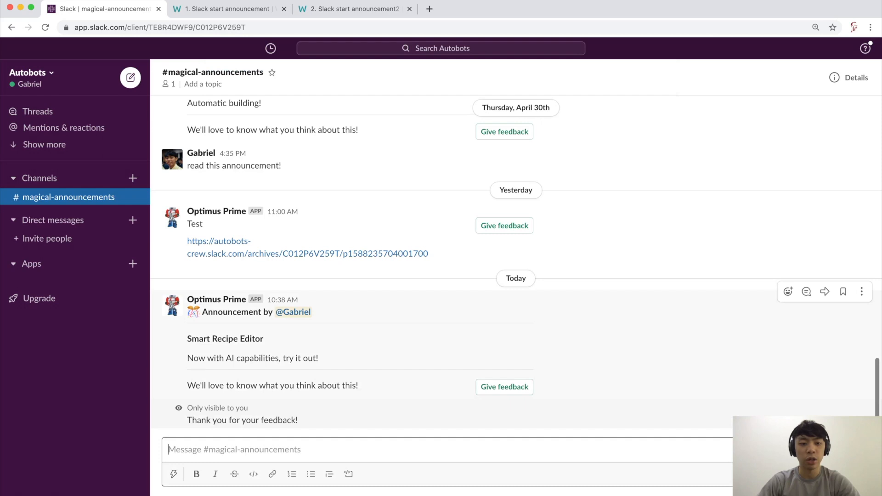
{"action": "left_click_drag", "start_coordinate": [248, 409], "coordinate": [189, 312]}
{"action": "left_click", "coordinate": [189, 317]}
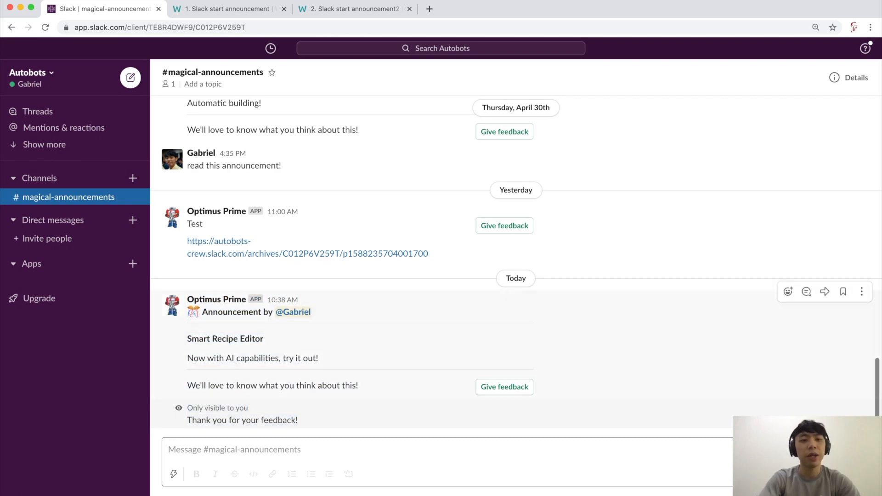
Return to the BumbleBee conversation and switch to the "2. Slack start announcement2" recipe in Workato
{"action": "key", "text": "super+k"}
{"action": "type", "text": "bumble"}
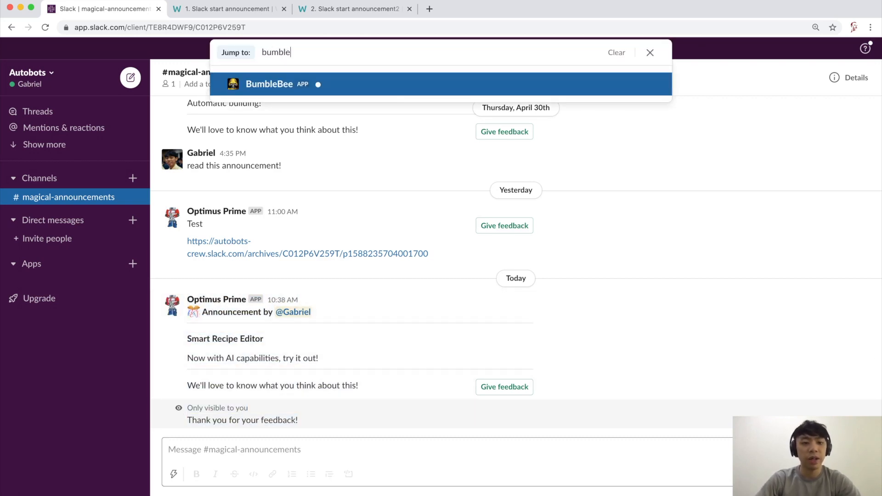
{"action": "key", "text": "Return"}
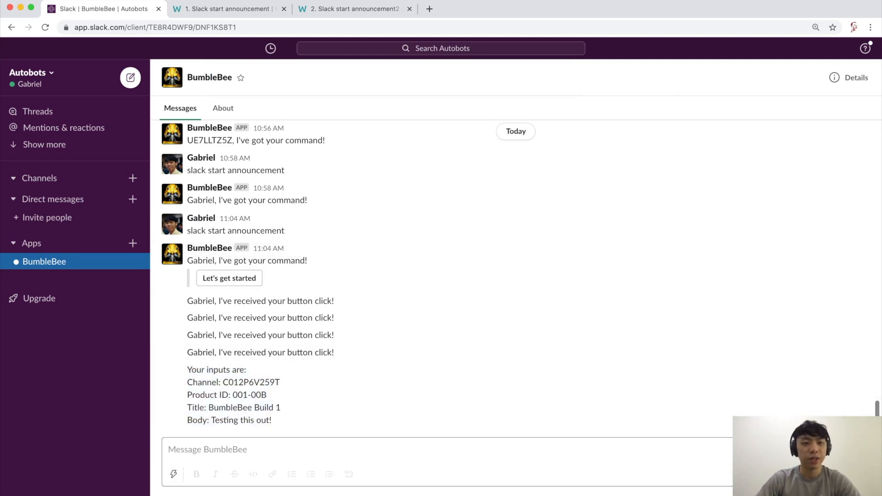
{"action": "left_click", "coordinate": [371, 9]}
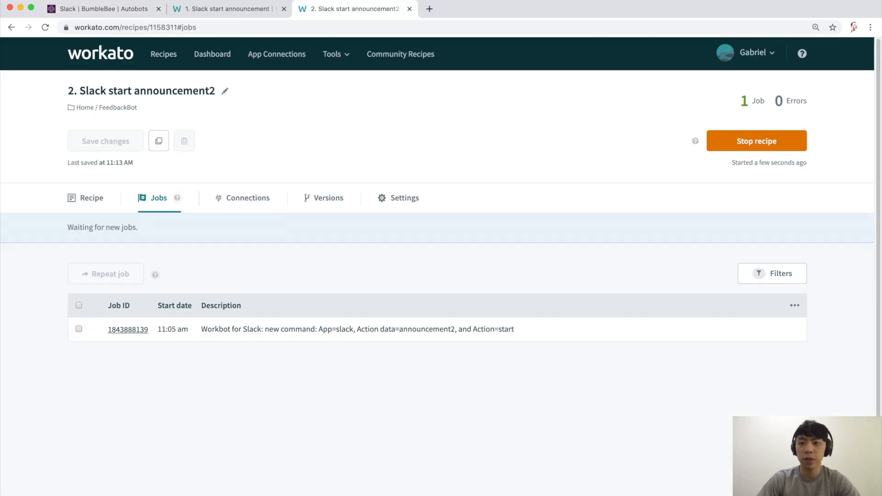
Stop the "2. Slack start announcement2" recipe, open its recipe editor and collapse the command reply action
{"action": "left_click", "coordinate": [757, 141]}
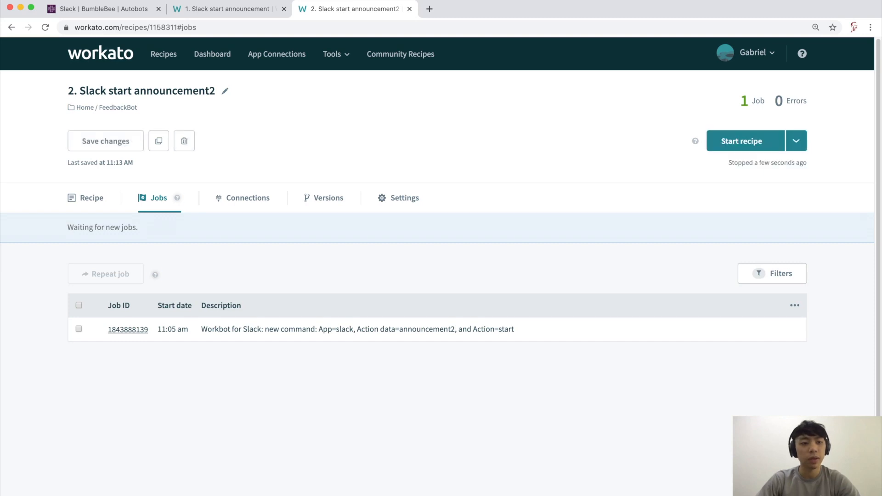
{"action": "left_click", "coordinate": [86, 198]}
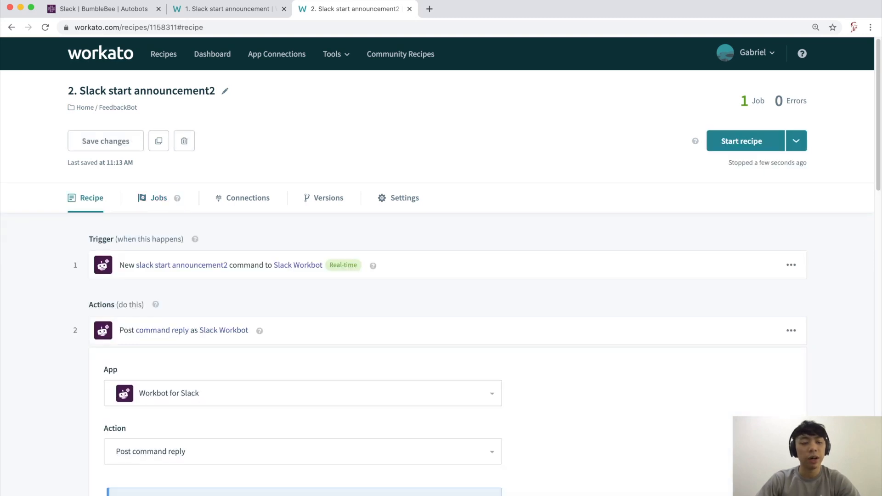
{"action": "scroll", "coordinate": [441, 276], "scroll_direction": "down", "scroll_amount": 3}
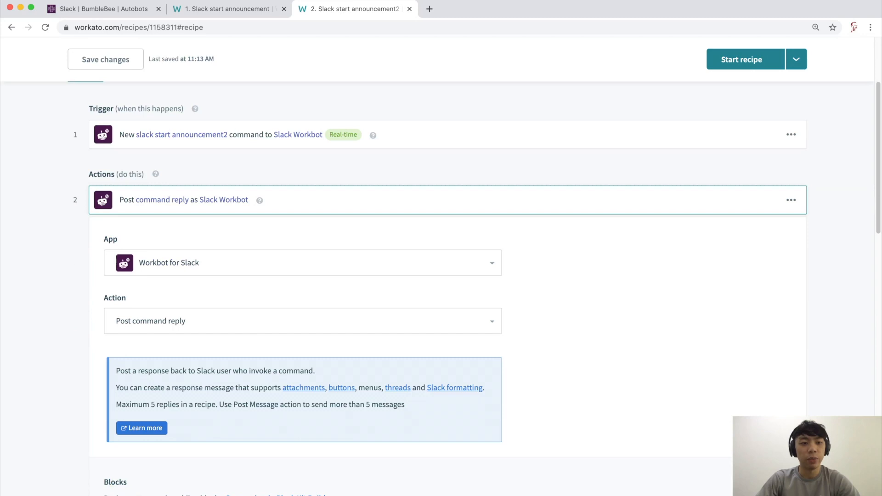
{"action": "left_click", "coordinate": [441, 205]}
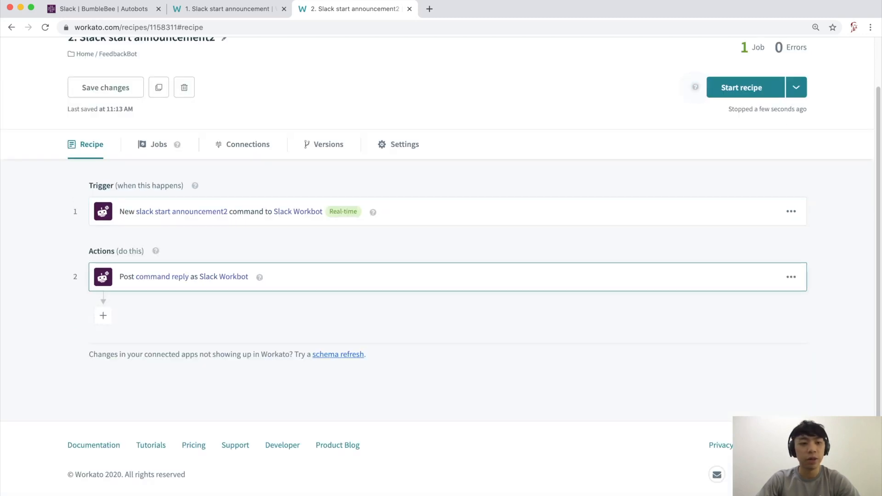
Add a Workbot for Slack "Post message" action after the command reply step
{"action": "left_click", "coordinate": [103, 315]}
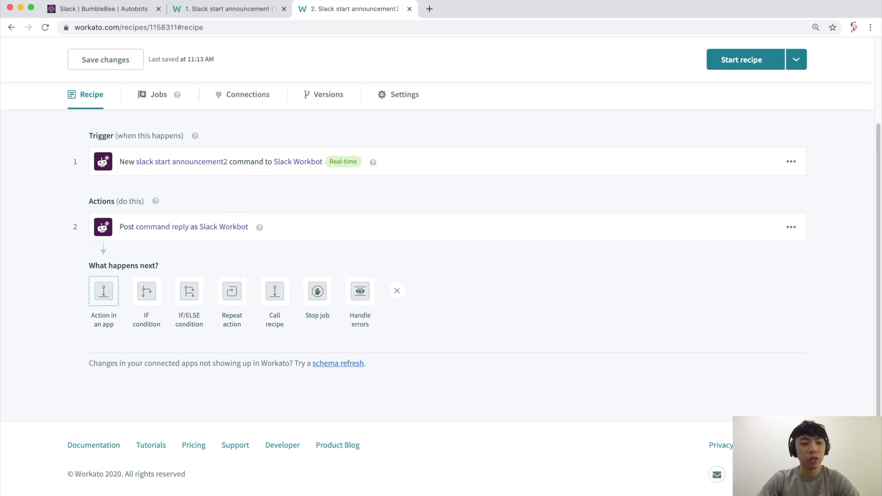
{"action": "left_click", "coordinate": [104, 291]}
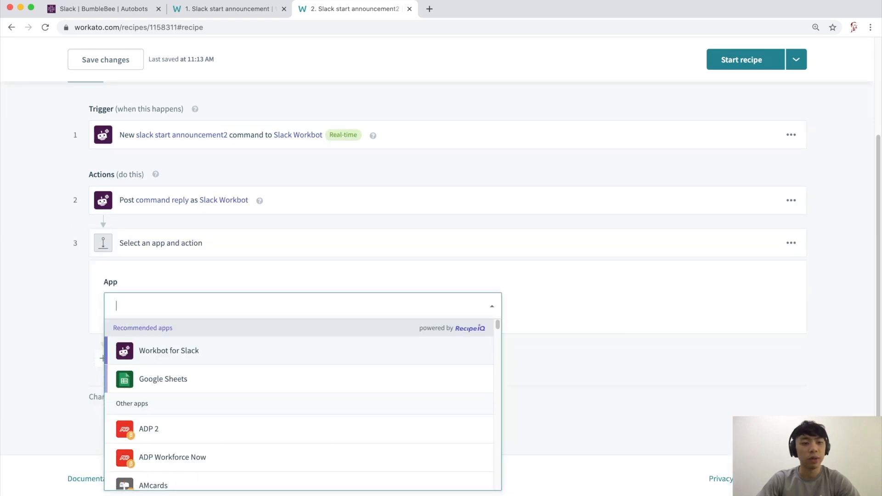
{"action": "left_click", "coordinate": [169, 351]}
{"action": "left_click", "coordinate": [169, 364]}
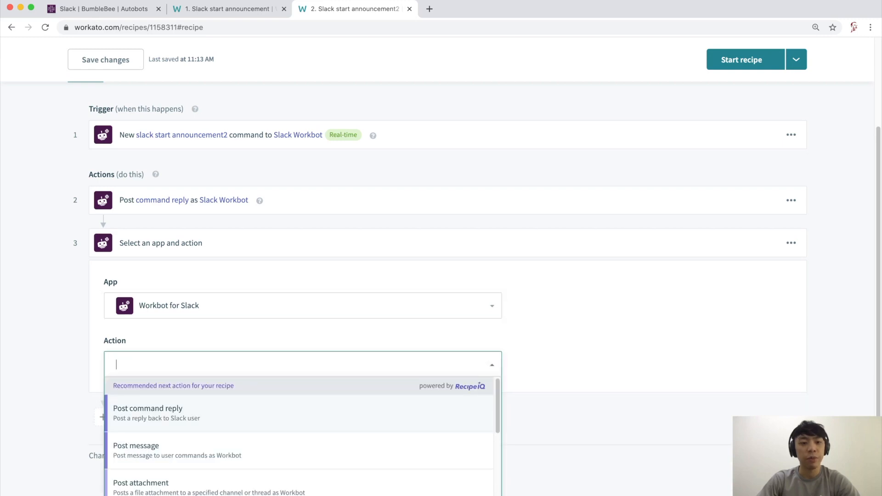
{"action": "scroll", "coordinate": [303, 322], "scroll_direction": "down", "scroll_amount": 2}
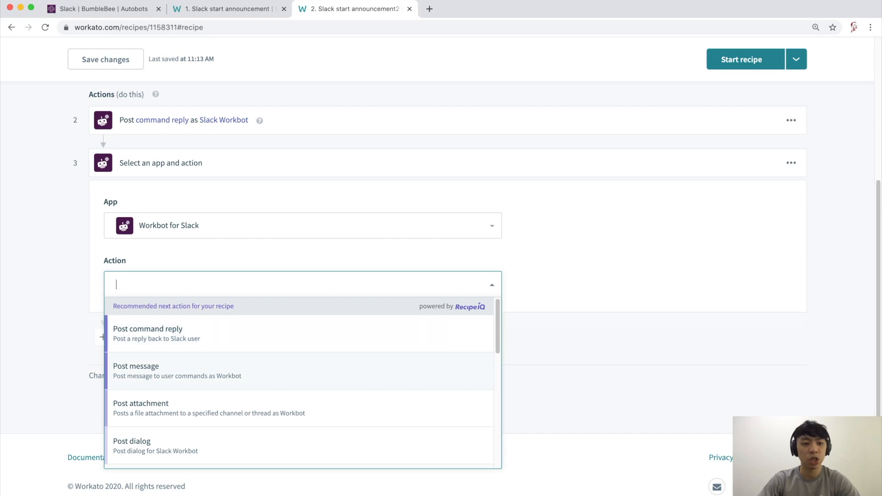
{"action": "left_click", "coordinate": [178, 371]}
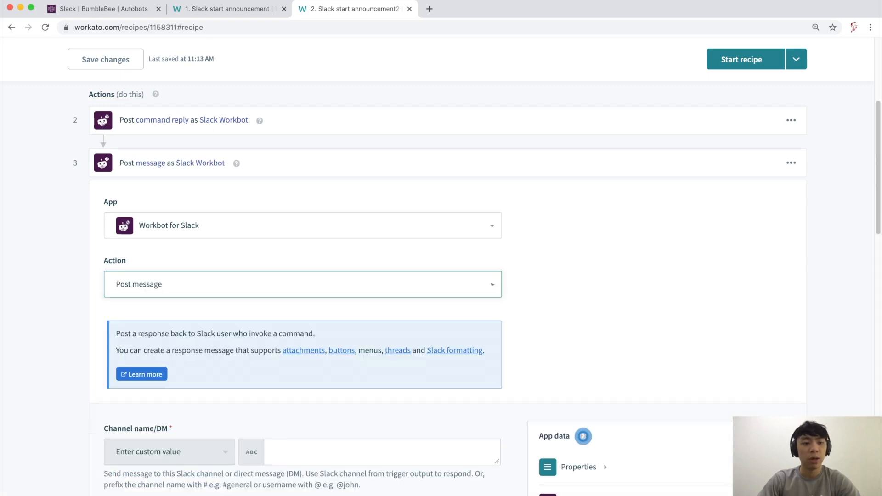
Remove the suggested data mappings from the new Post message action
{"action": "scroll", "coordinate": [303, 299], "scroll_direction": "down", "scroll_amount": 3}
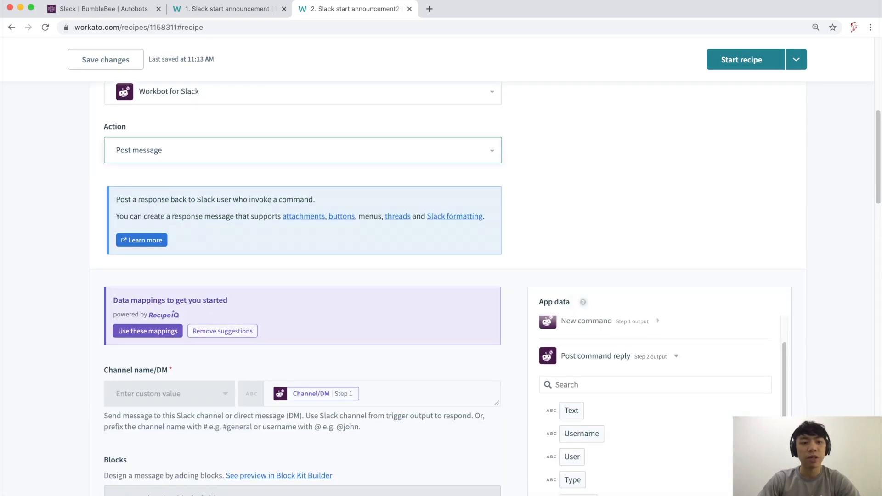
{"action": "left_click", "coordinate": [222, 331]}
{"action": "scroll", "coordinate": [303, 318], "scroll_direction": "down", "scroll_amount": 3}
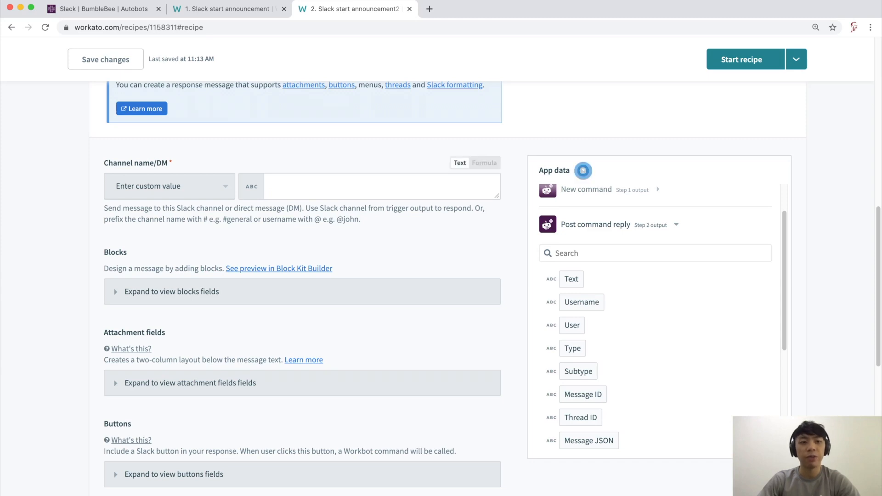
Check the channel value in BumbleBee's latest Slack reply against the required Channel name/DM field, and return to the recipe
{"action": "triple_click", "coordinate": [119, 163]}
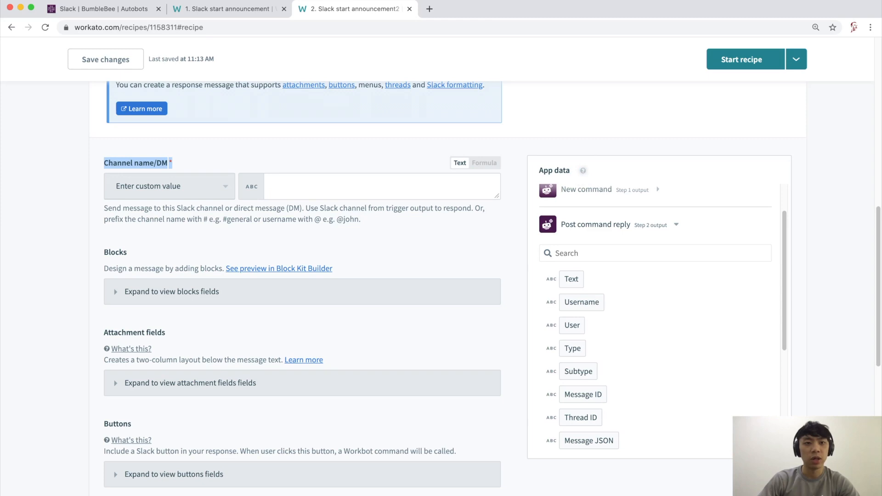
{"action": "left_click", "coordinate": [381, 186]}
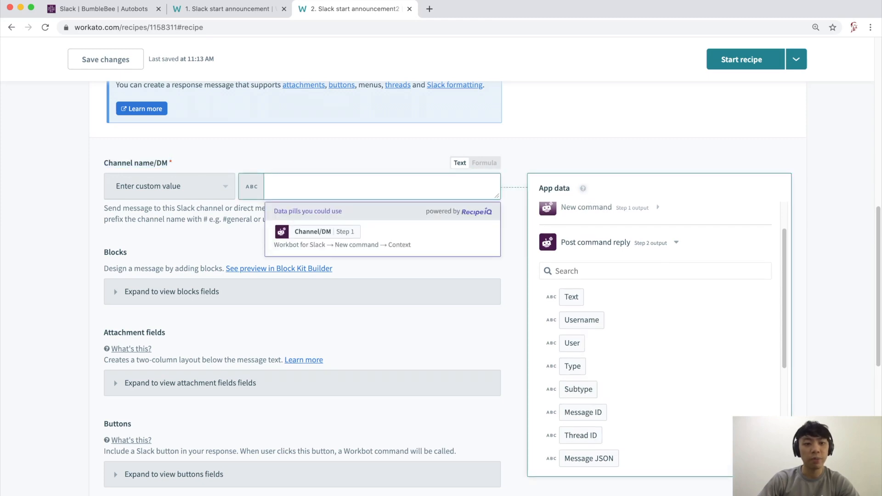
{"action": "left_click", "coordinate": [103, 9]}
{"action": "left_click_drag", "start_coordinate": [223, 383], "coordinate": [280, 382]}
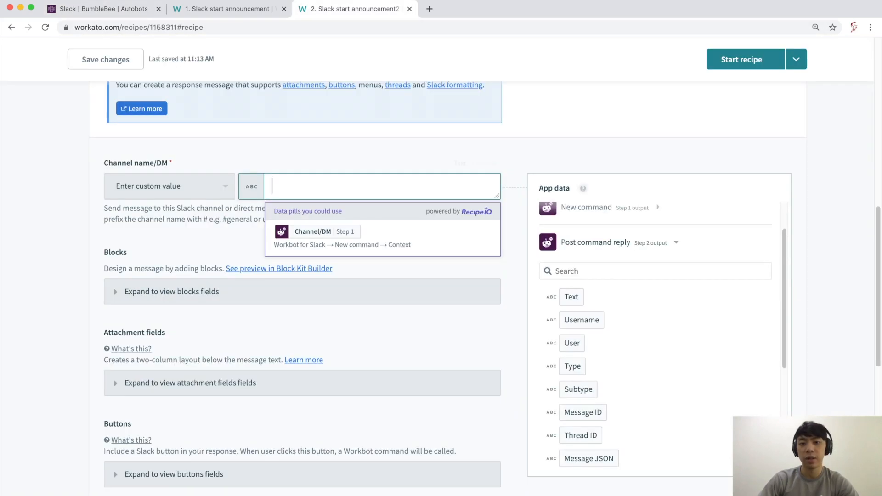
{"action": "left_click", "coordinate": [354, 9]}
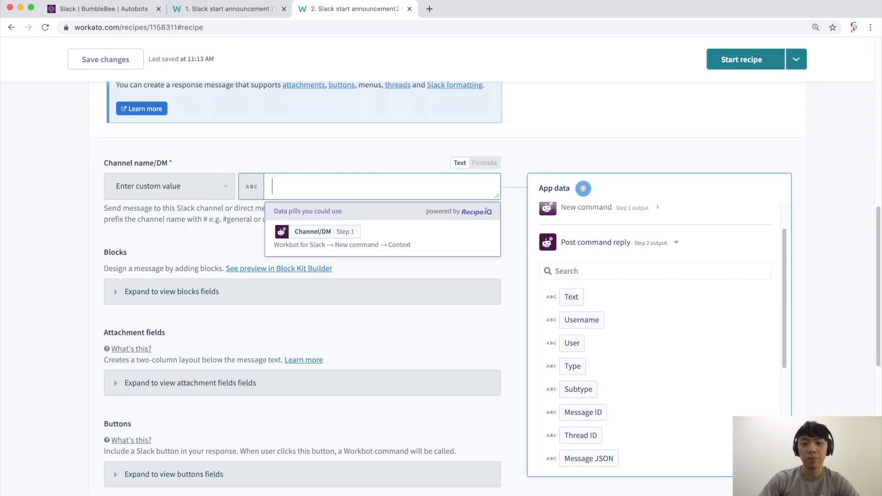
{"action": "key", "text": "Escape"}
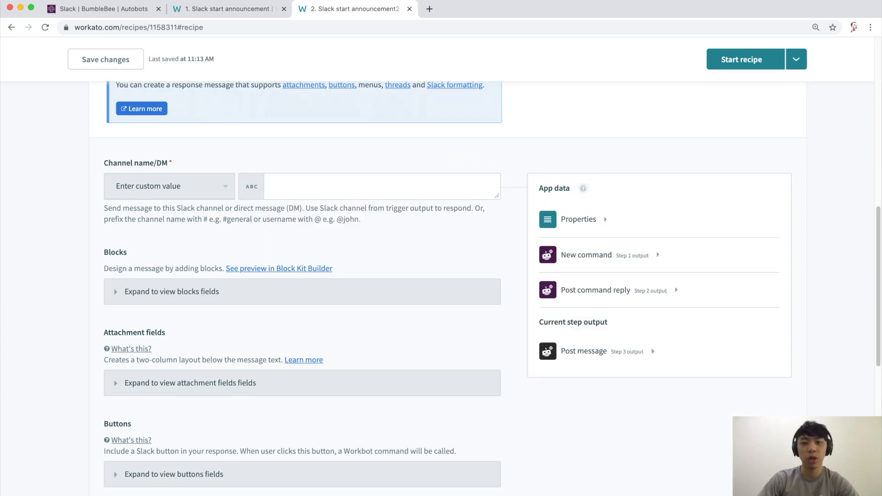
Map the Channel parameter from the New command output of step 1 into the Post message action's Channel name/DM field
{"action": "left_click", "coordinate": [583, 188]}
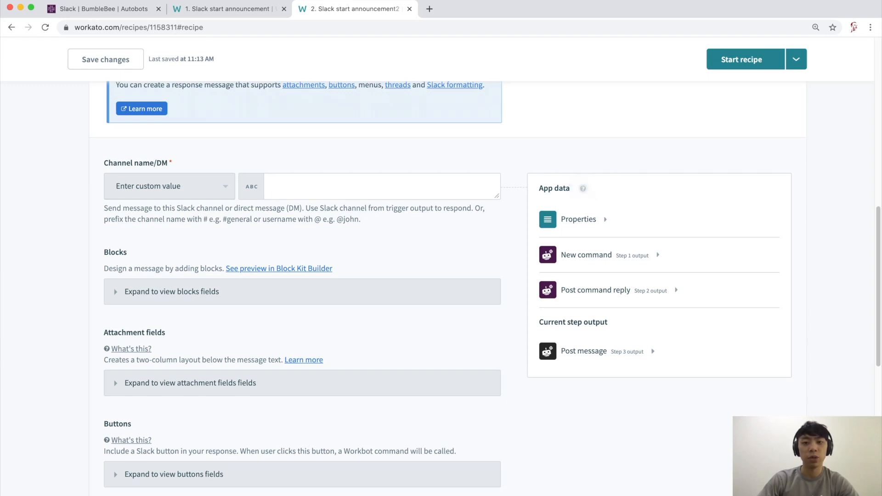
{"action": "left_click", "coordinate": [586, 255]}
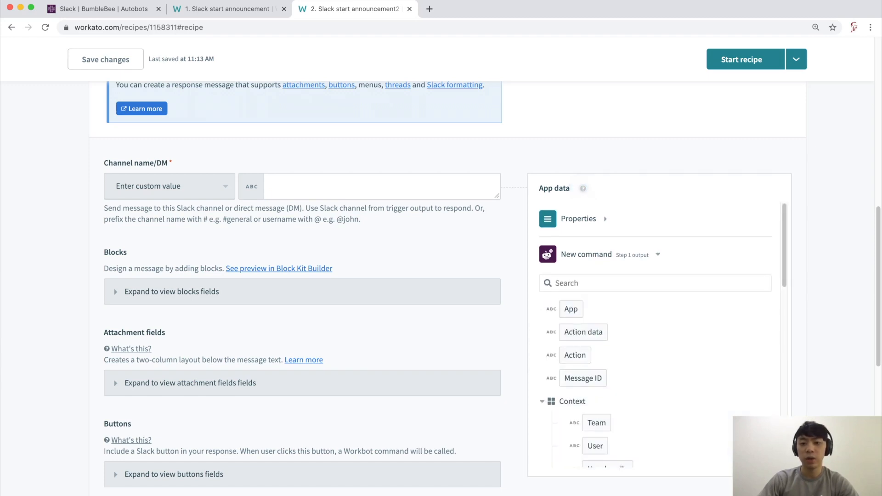
{"action": "scroll", "coordinate": [644, 358], "scroll_direction": "down", "scroll_amount": 8}
{"action": "left_click", "coordinate": [584, 188]}
{"action": "scroll", "coordinate": [602, 363], "scroll_direction": "down", "scroll_amount": 3}
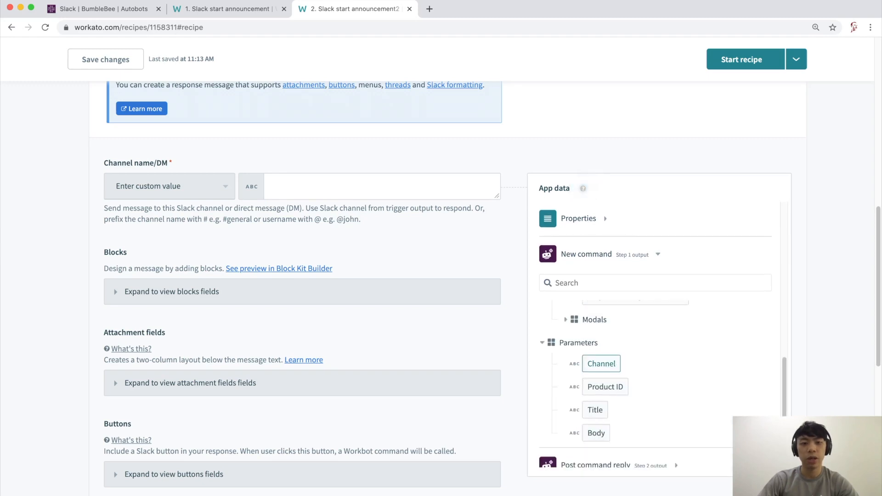
{"action": "left_click_drag", "start_coordinate": [602, 364], "coordinate": [370, 186]}
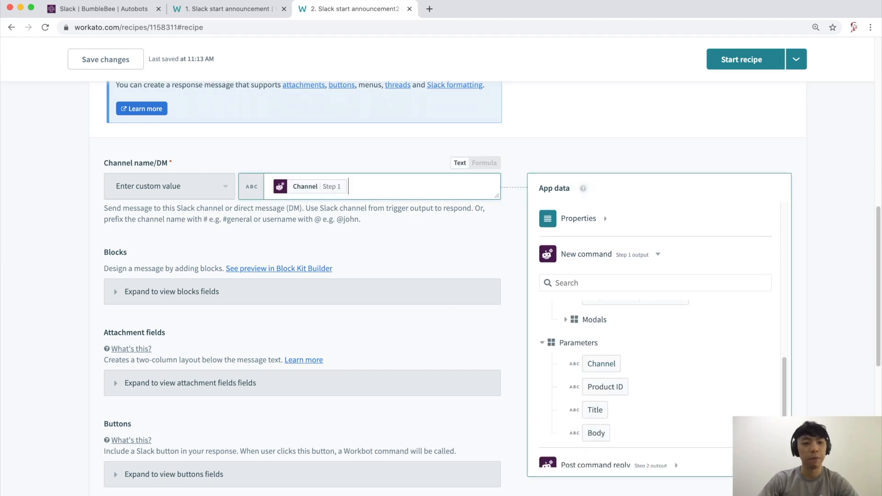
{"action": "left_click", "coordinate": [368, 239]}
{"action": "scroll", "coordinate": [367, 239], "scroll_direction": "down", "scroll_amount": 2}
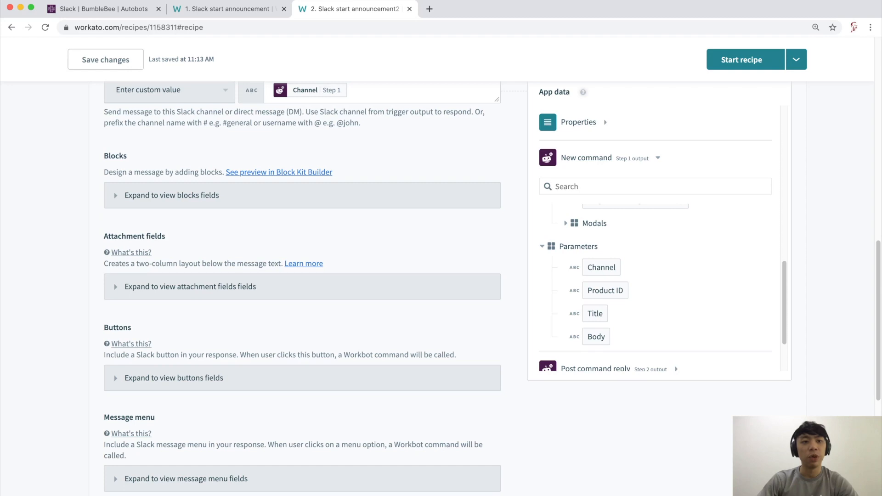
Switch to Slack, open the #magical-announcements channel and examine the layout and feedback line of Optimus Prime's latest announcement
{"action": "left_click", "coordinate": [104, 8]}
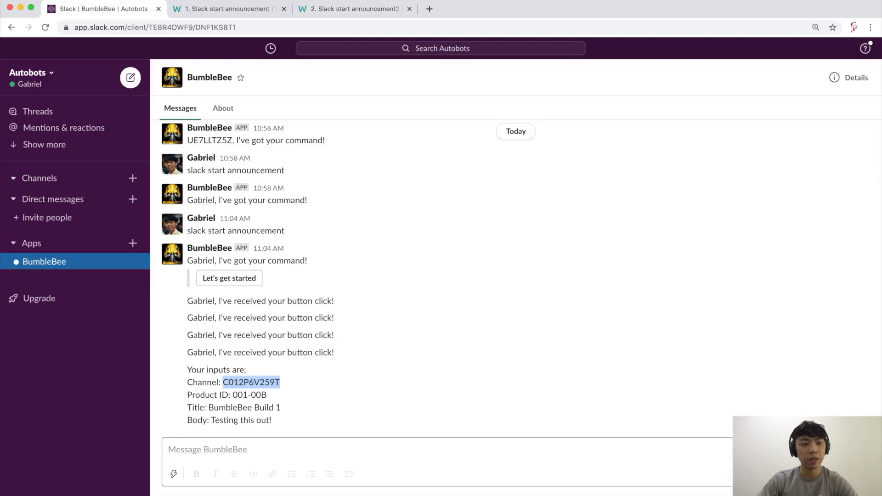
{"action": "left_click", "coordinate": [340, 450]}
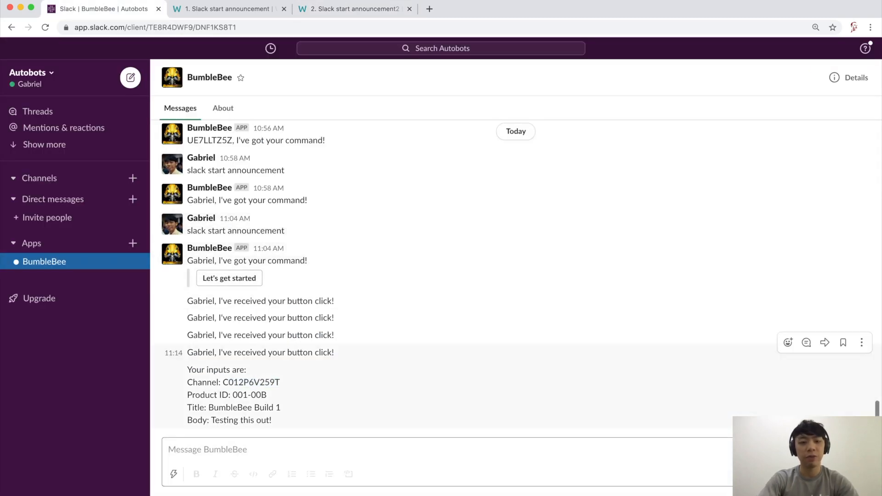
{"action": "key", "text": "super+k"}
{"action": "type", "text": "magical"}
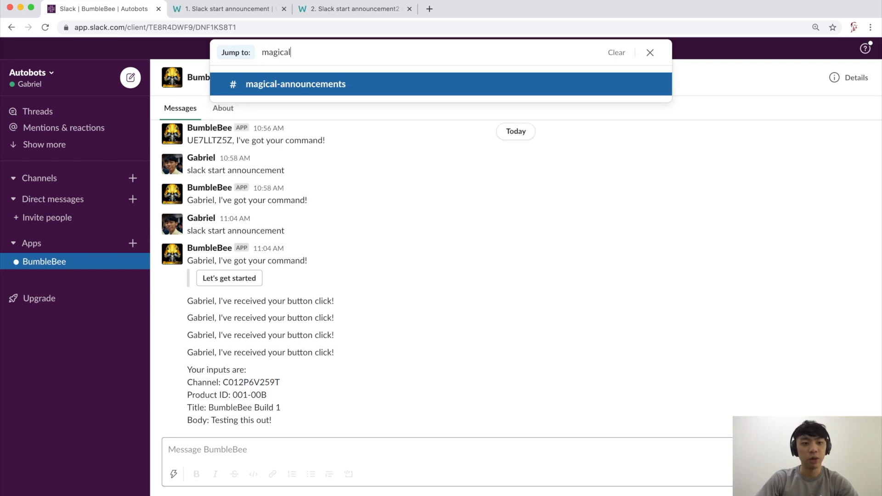
{"action": "key", "text": "Return"}
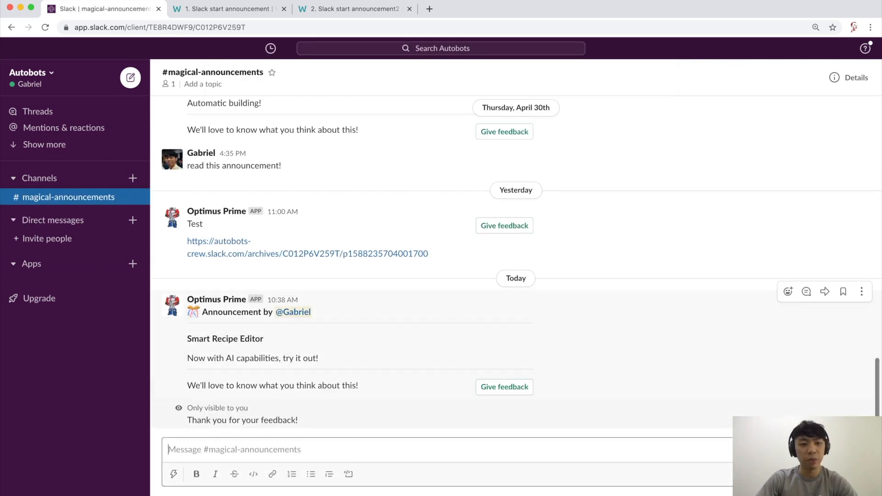
{"action": "left_click_drag", "start_coordinate": [190, 312], "coordinate": [361, 388]}
{"action": "left_click", "coordinate": [367, 389]}
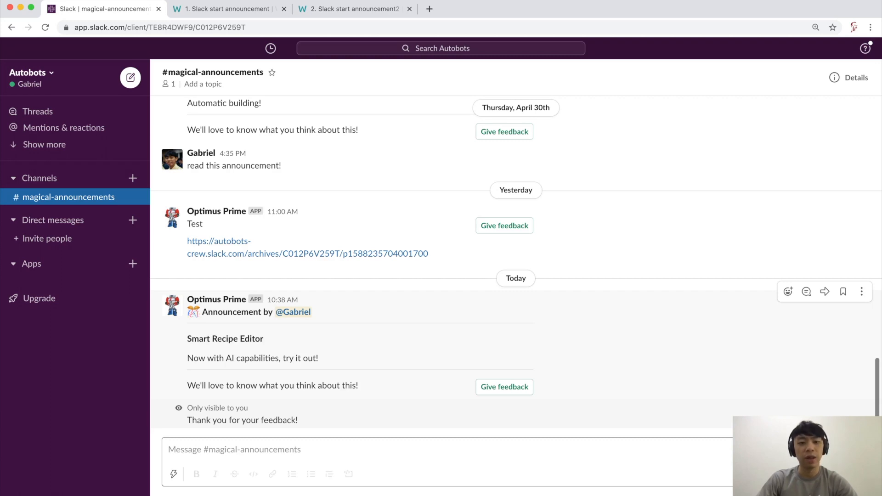
{"action": "left_click_drag", "start_coordinate": [188, 386], "coordinate": [359, 386]}
{"action": "left_click", "coordinate": [378, 386]}
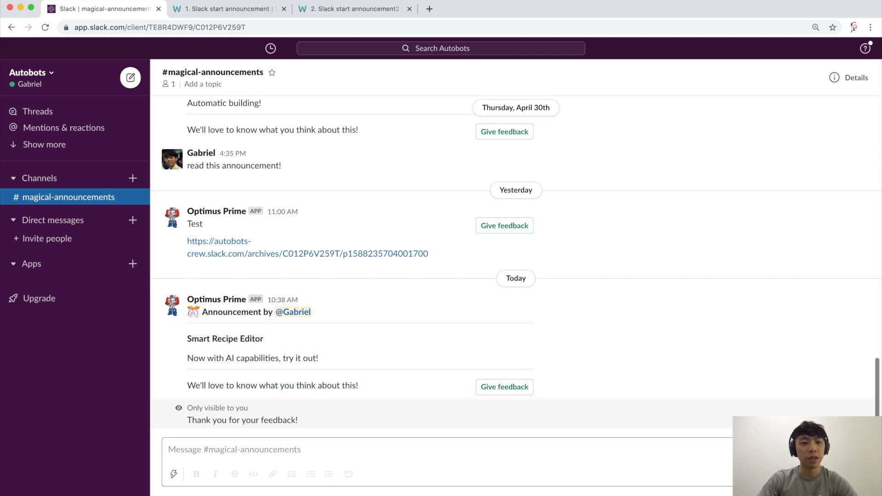
Return to the Workato recipe and open the Block Kit Builder preview for the Post message action's Blocks in a new tab
{"action": "left_click", "coordinate": [355, 9]}
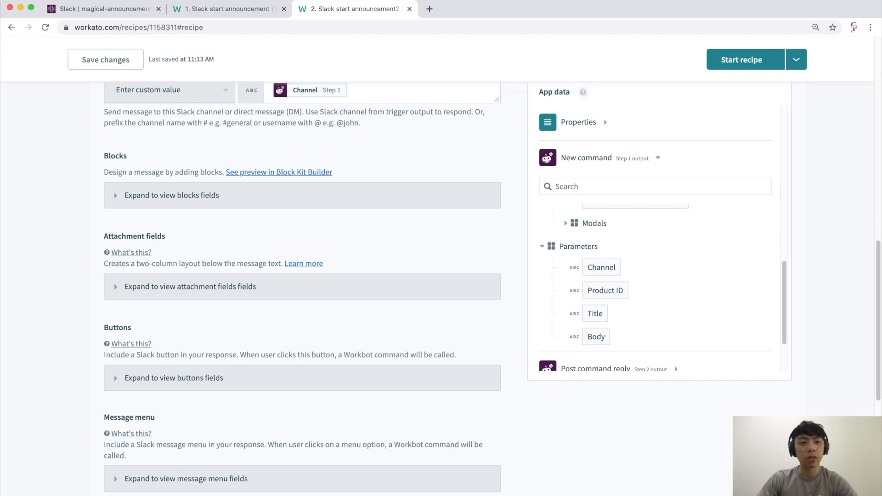
{"action": "double_click", "coordinate": [115, 156]}
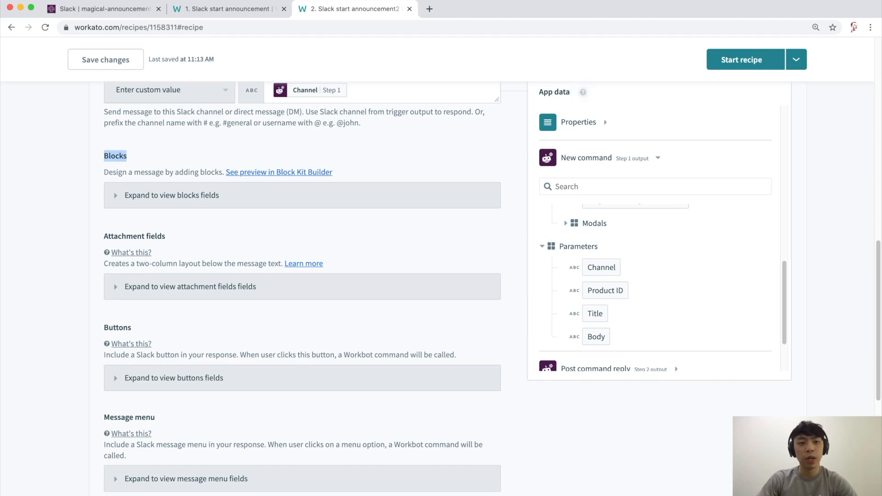
{"action": "right_click", "coordinate": [279, 173]}
{"action": "left_click", "coordinate": [305, 179]}
{"action": "left_click", "coordinate": [483, 8]}
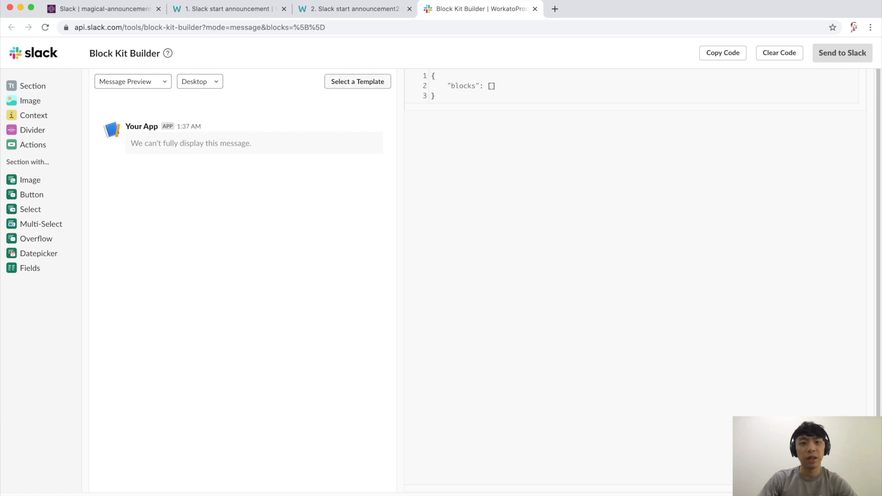
Browse the Block Kit Builder message templates, examining the Approval, Notification, Onboarding, Poll and Search Results examples
{"action": "left_click", "coordinate": [357, 82]}
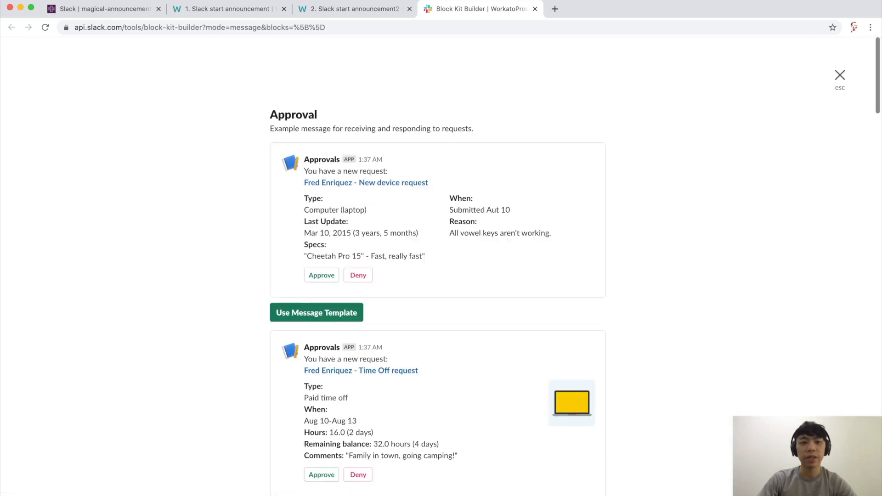
{"action": "scroll", "coordinate": [437, 294], "scroll_direction": "down", "scroll_amount": 2}
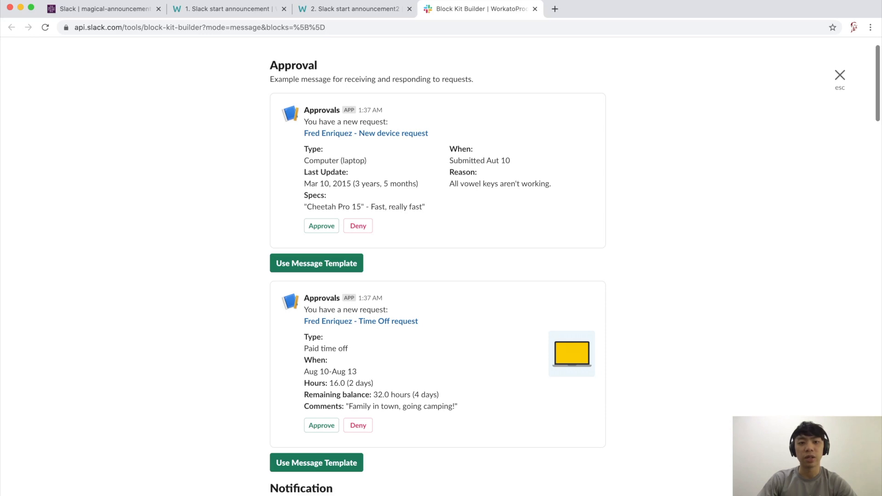
{"action": "scroll", "coordinate": [438, 294], "scroll_direction": "down", "scroll_amount": 1}
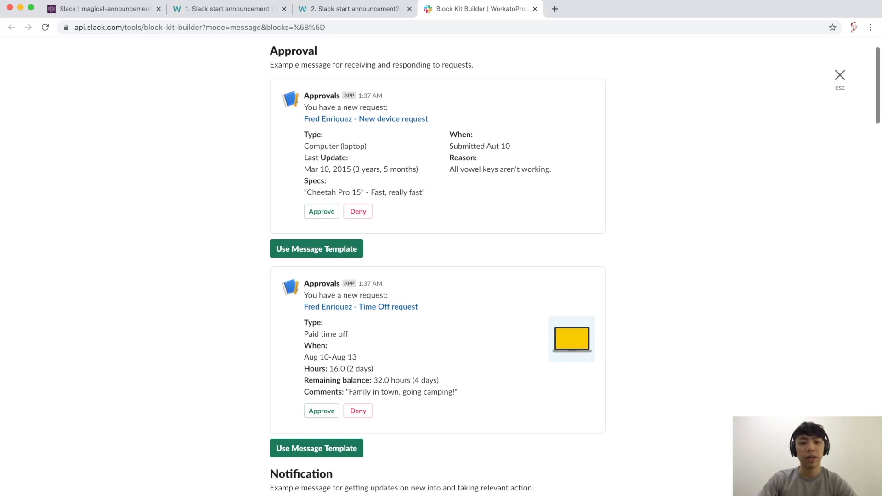
{"action": "scroll", "coordinate": [438, 267], "scroll_direction": "down", "scroll_amount": 6}
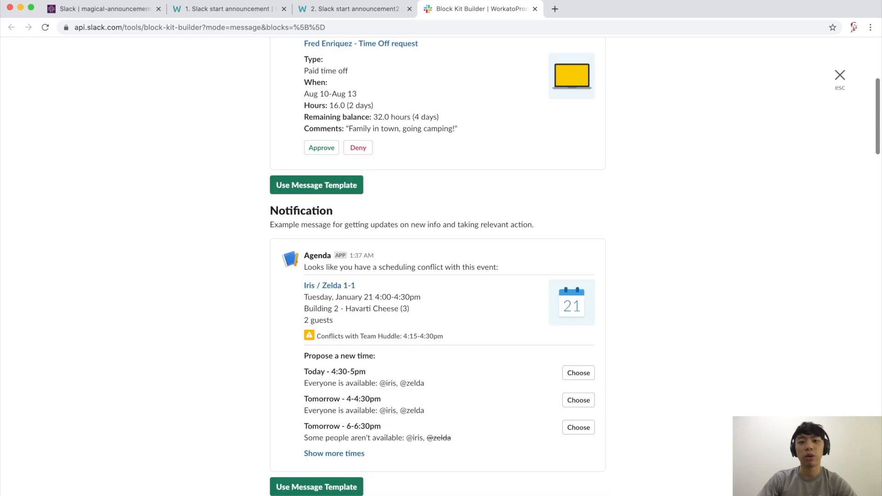
{"action": "scroll", "coordinate": [437, 267], "scroll_direction": "down", "scroll_amount": 2}
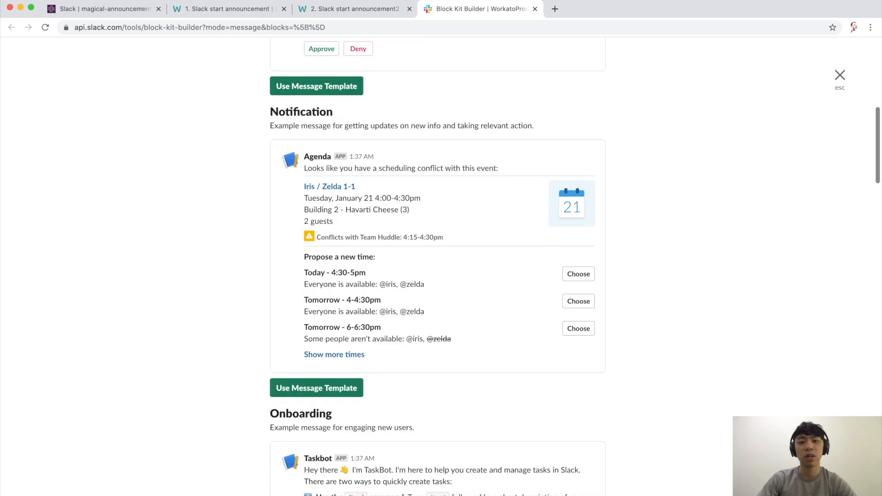
{"action": "scroll", "coordinate": [437, 267], "scroll_direction": "down", "scroll_amount": 1}
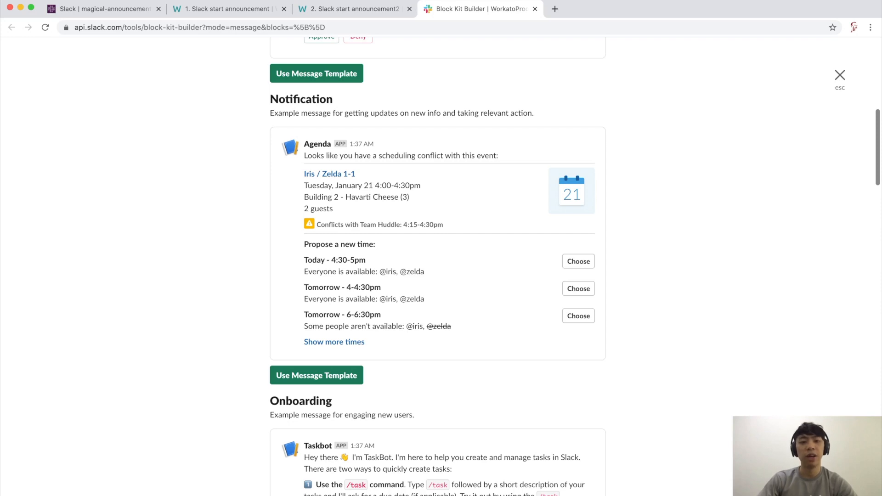
{"action": "scroll", "coordinate": [437, 266], "scroll_direction": "down", "scroll_amount": 10}
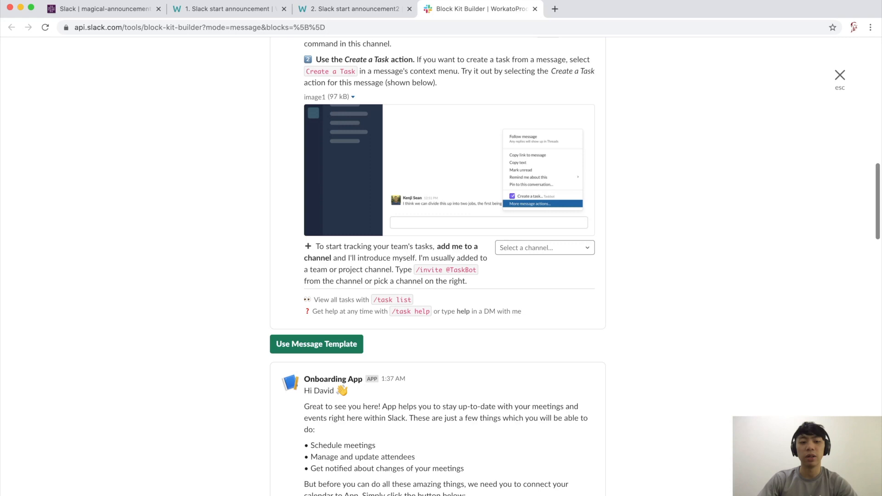
{"action": "scroll", "coordinate": [438, 266], "scroll_direction": "down", "scroll_amount": 12}
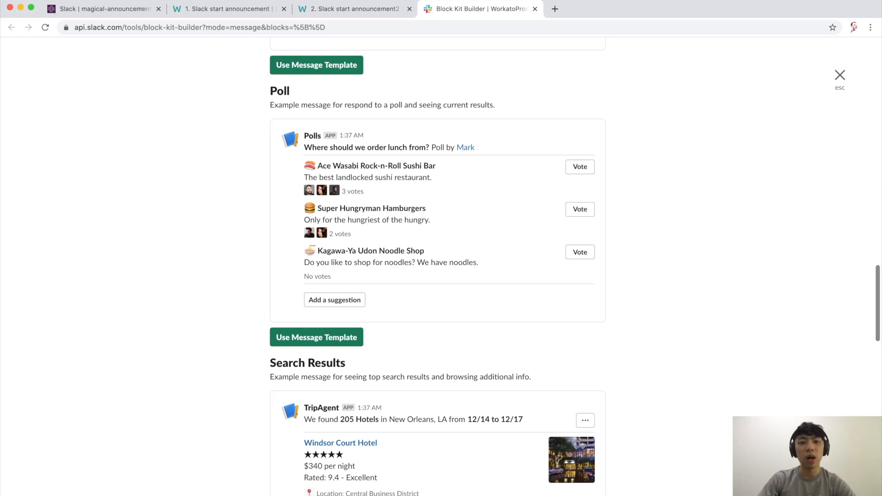
{"action": "scroll", "coordinate": [437, 267], "scroll_direction": "up", "scroll_amount": 15}
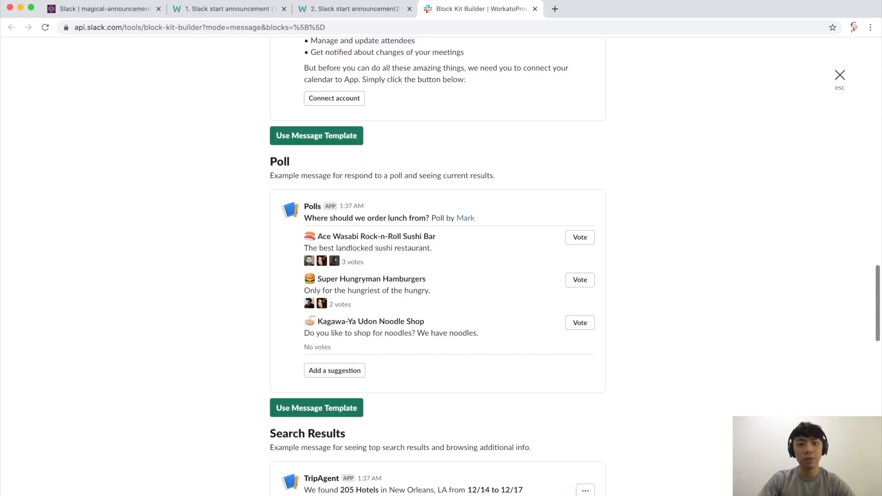
{"action": "scroll", "coordinate": [438, 266], "scroll_direction": "up", "scroll_amount": 5}
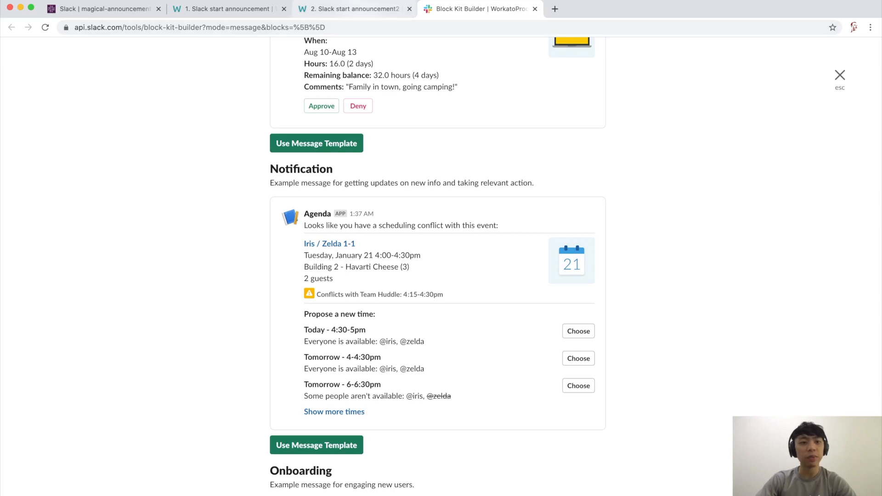
Return to the Workato recipe and add a first block of type Section with text to the Post message action's Blocks
{"action": "left_click", "coordinate": [354, 8]}
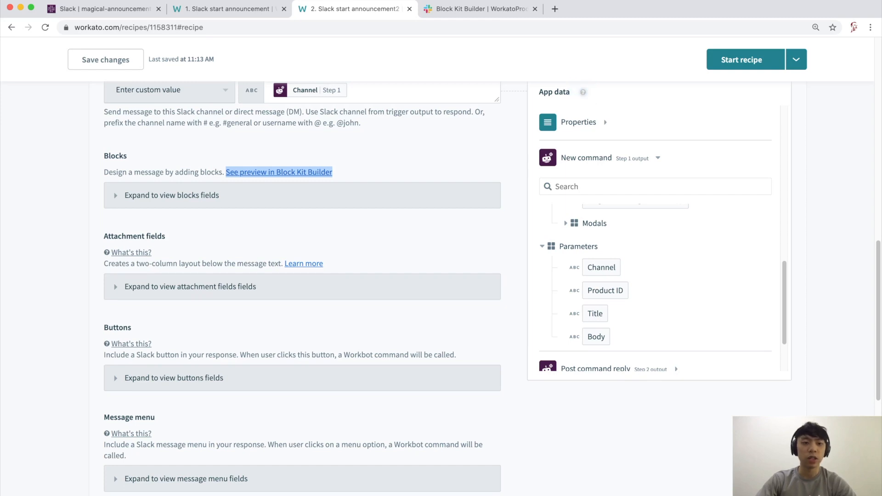
{"action": "left_click", "coordinate": [172, 195]}
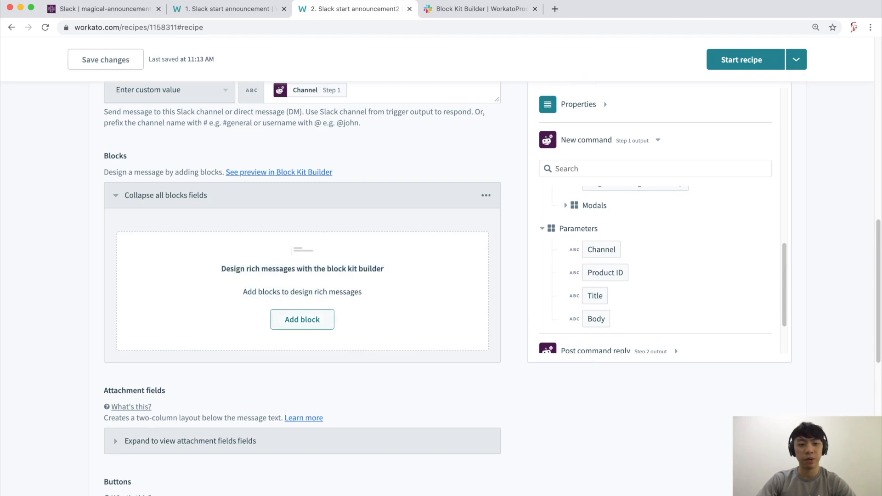
{"action": "left_click", "coordinate": [302, 320]}
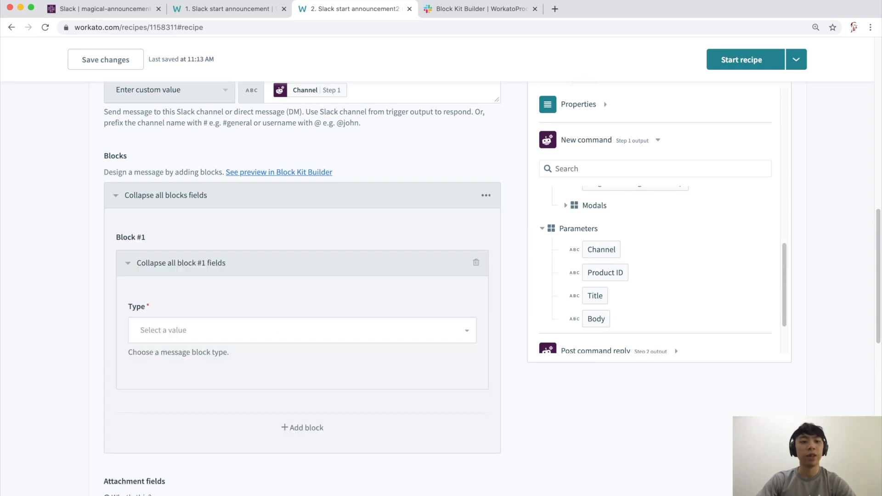
{"action": "scroll", "coordinate": [302, 276], "scroll_direction": "down", "scroll_amount": 5}
{"action": "left_click", "coordinate": [302, 218]}
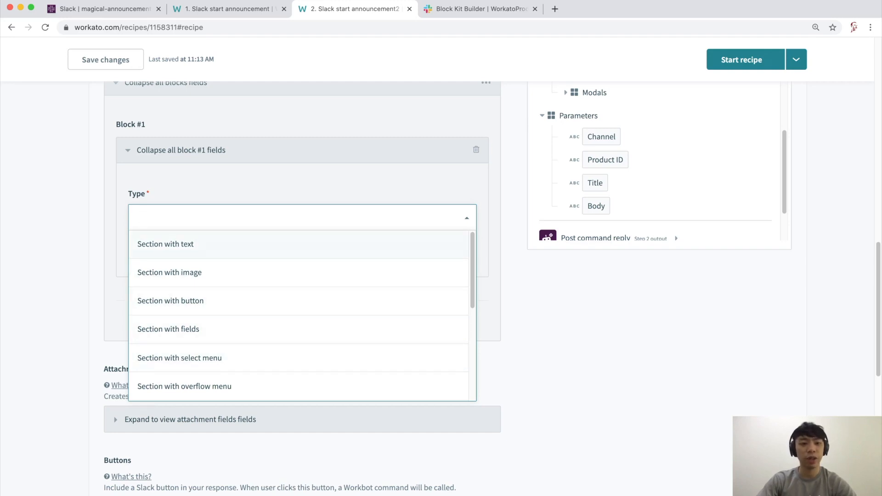
{"action": "left_click", "coordinate": [166, 244]}
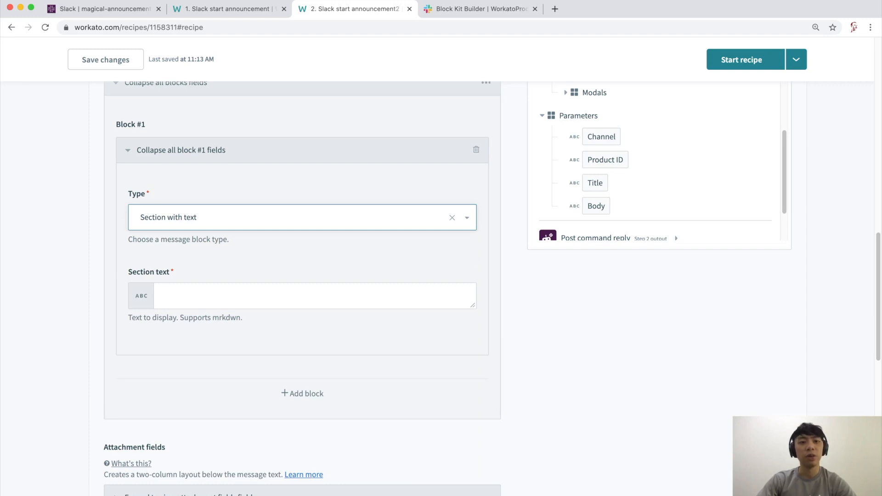
Enter "Announcement by" as Block #1's section text, following the header line of Optimus Prime's latest announcement in Slack
{"action": "left_click", "coordinate": [105, 9]}
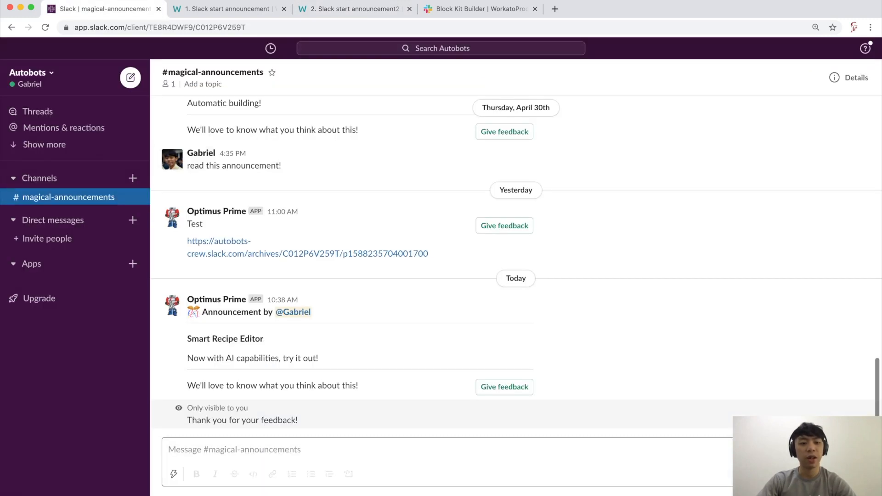
{"action": "left_click_drag", "start_coordinate": [312, 312], "coordinate": [187, 312]}
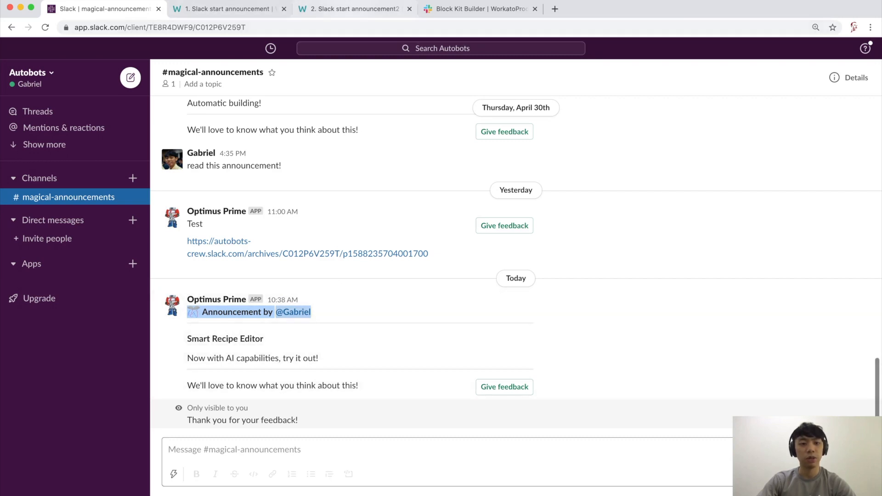
{"action": "left_click", "coordinate": [349, 8]}
{"action": "left_click", "coordinate": [165, 296]}
{"action": "type", "text": "A"}
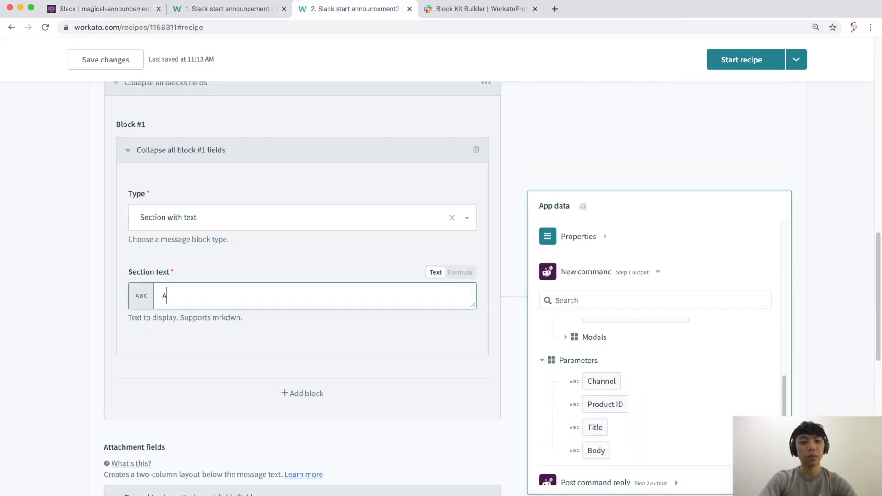
{"action": "type", "text": "nnouncement"}
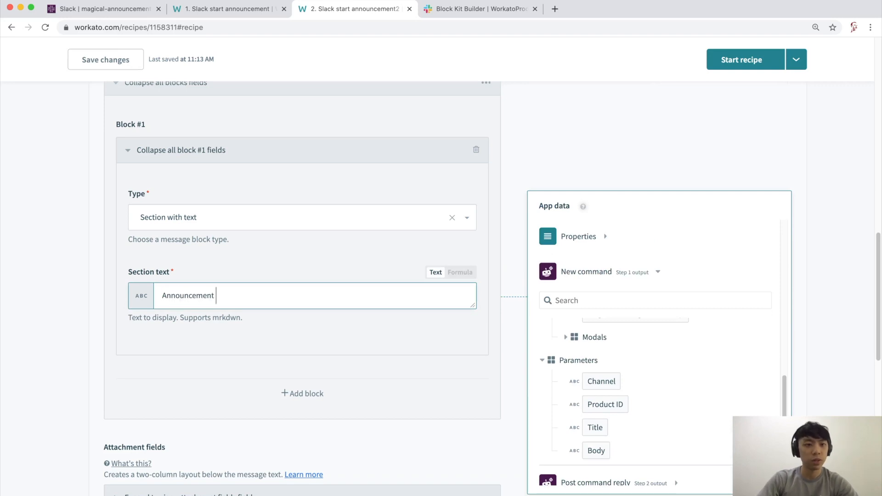
{"action": "left_click", "coordinate": [105, 9]}
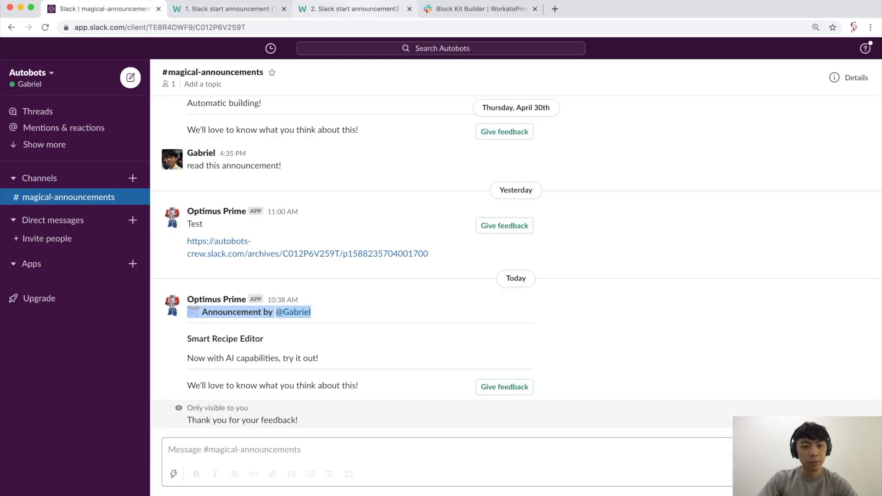
{"action": "left_click", "coordinate": [363, 8]}
{"action": "type", "text": "by"}
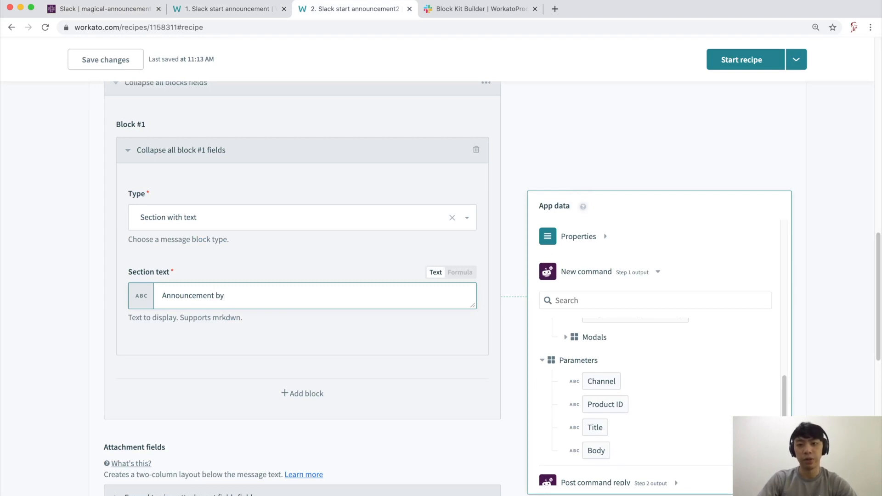
{"action": "scroll", "coordinate": [493, 272], "scroll_direction": "down", "scroll_amount": 1}
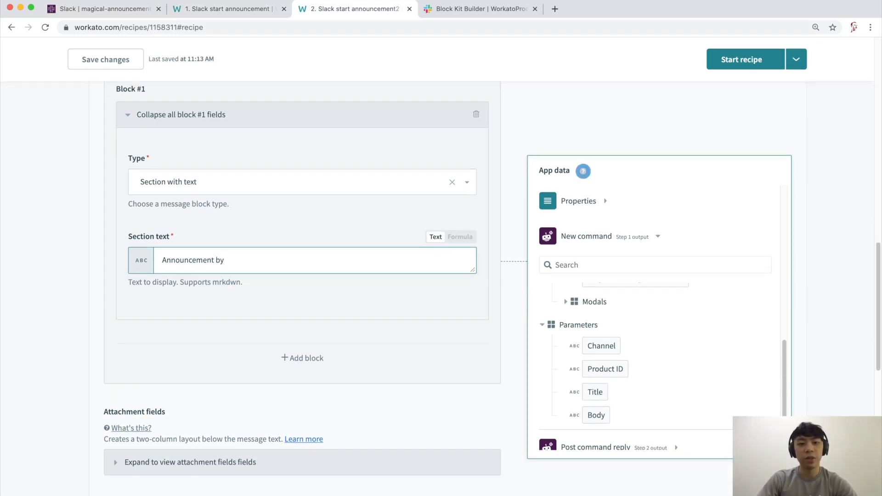
Switch to Slack and inspect the user mention and the emoji in the header line of Optimus Prime's latest announcement
{"action": "left_click", "coordinate": [105, 8]}
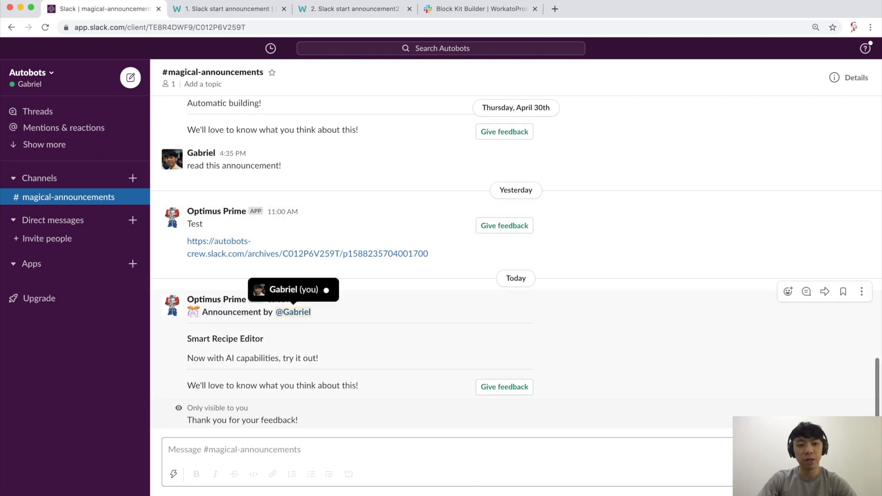
{"action": "left_click", "coordinate": [293, 312]}
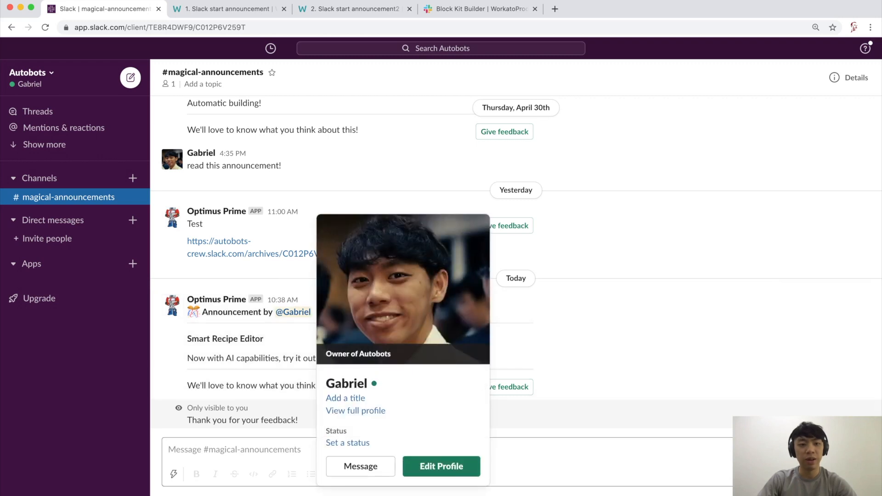
{"action": "key", "text": "Escape"}
{"action": "key", "text": "shift+Tab"}
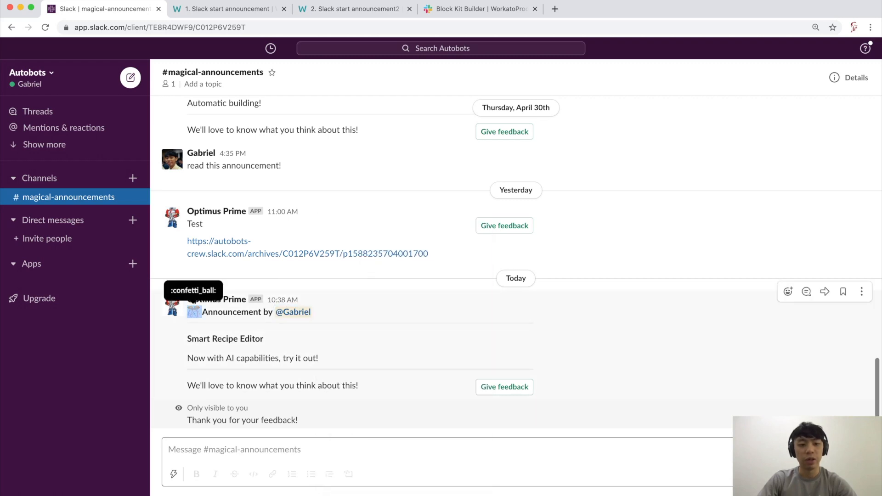
Find the confetti_ball emoji by searching for "con", insert it in the #magical-announcements message draft and select it for copying
{"action": "left_click", "coordinate": [358, 415]}
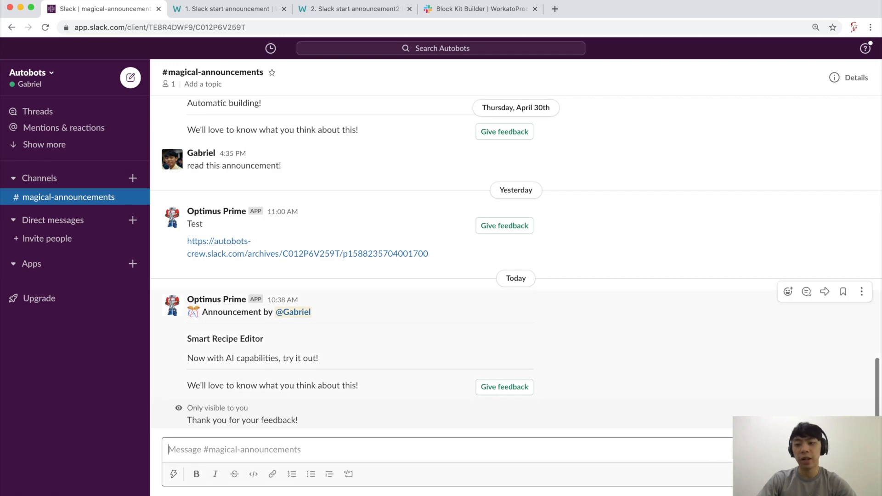
{"action": "left_click", "coordinate": [842, 475]}
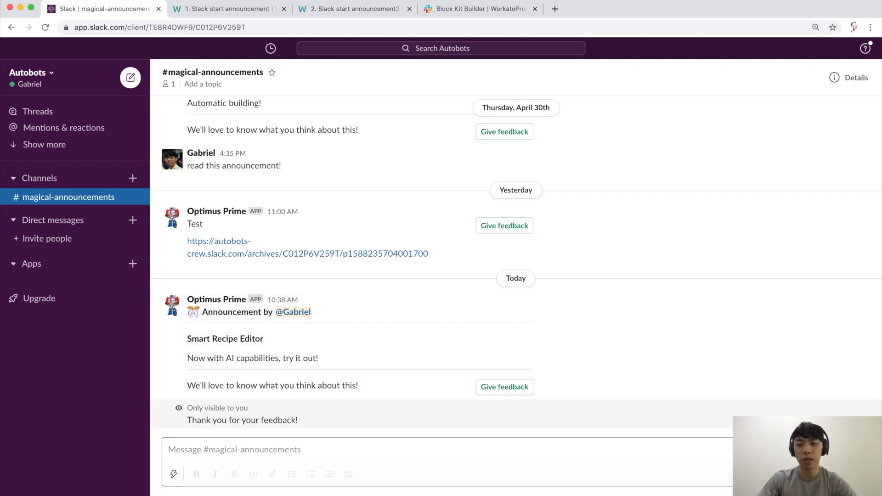
{"action": "type", "text": "an"}
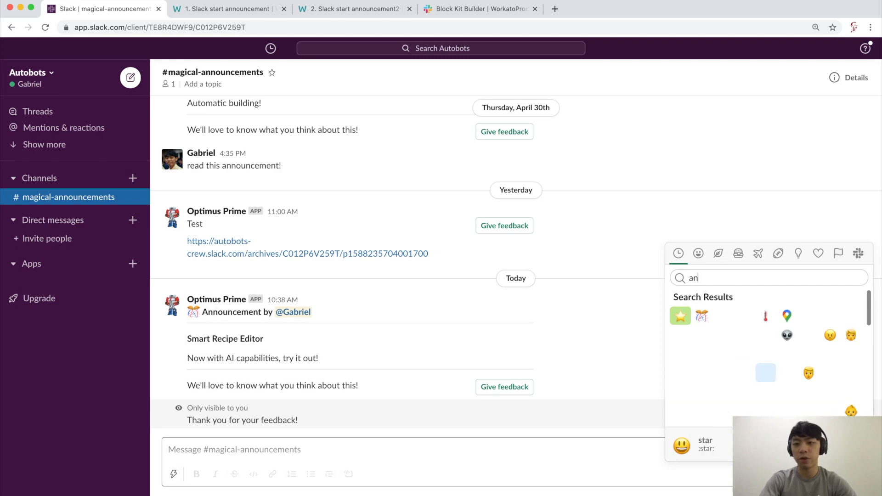
{"action": "type", "text": "n"}
{"action": "key", "text": "BackSpace"}
{"action": "key", "text": "BackSpace"}
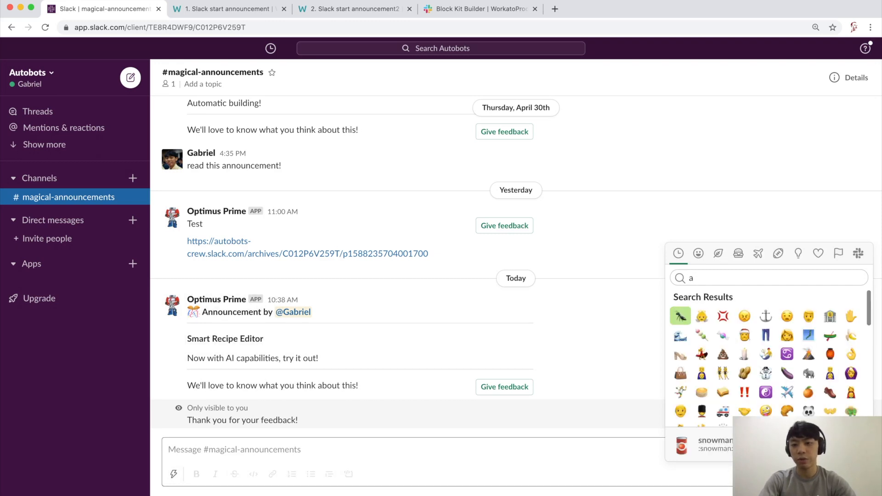
{"action": "key", "text": "BackSpace"}
{"action": "type", "text": "con"}
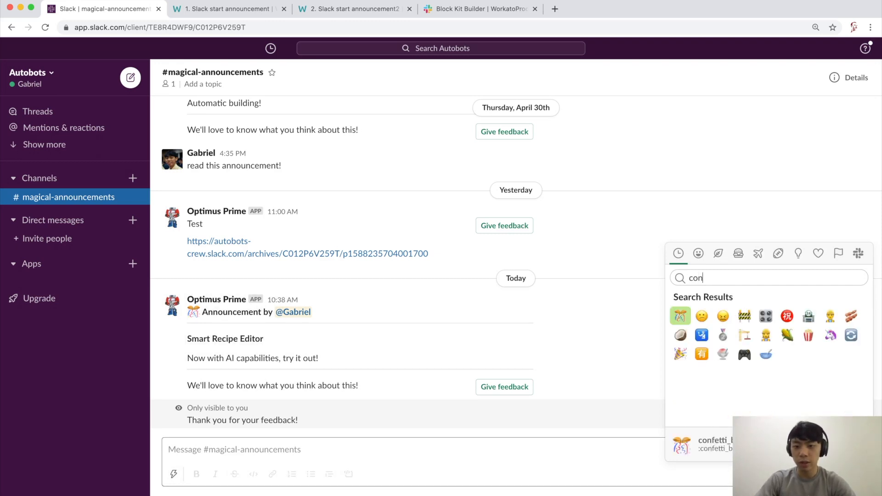
{"action": "key", "text": "Return"}
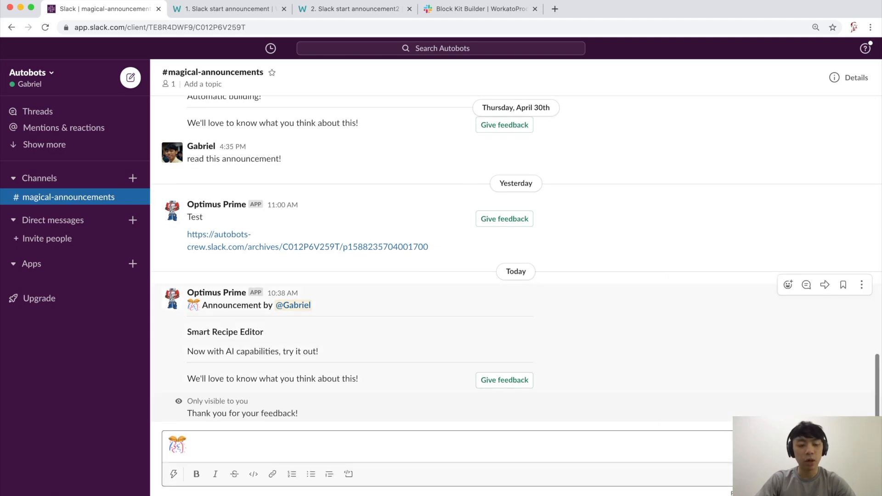
{"action": "key", "text": "super+a"}
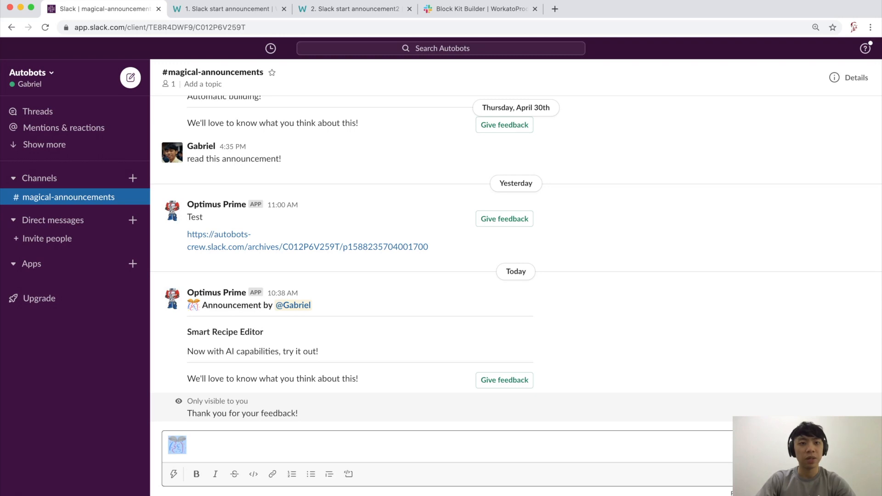
Return to the Workato recipe and insert the emoji code :confetti_ball: before "Announcement by" in Block #1's section text
{"action": "left_click", "coordinate": [350, 8]}
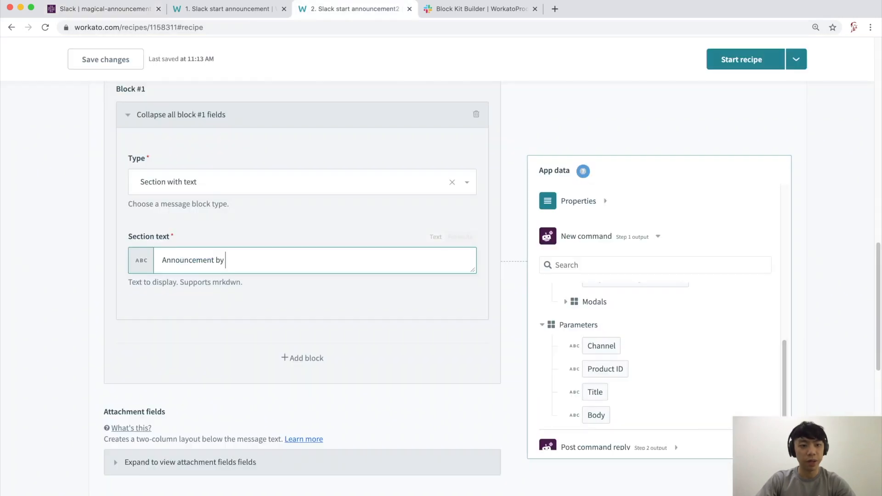
{"action": "key", "text": "super+Left"}
{"action": "type", "text": ":confetti_ball:"}
{"action": "key", "text": "Left"}
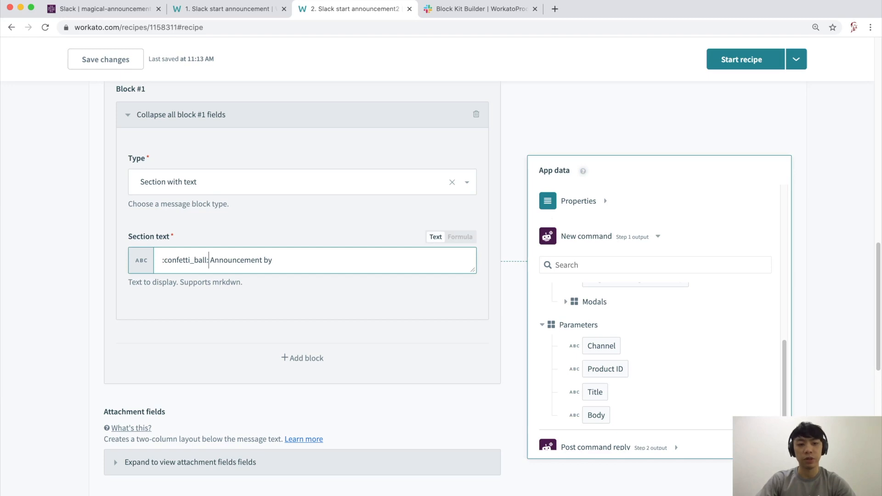
{"action": "key", "text": "shift+super+Left"}
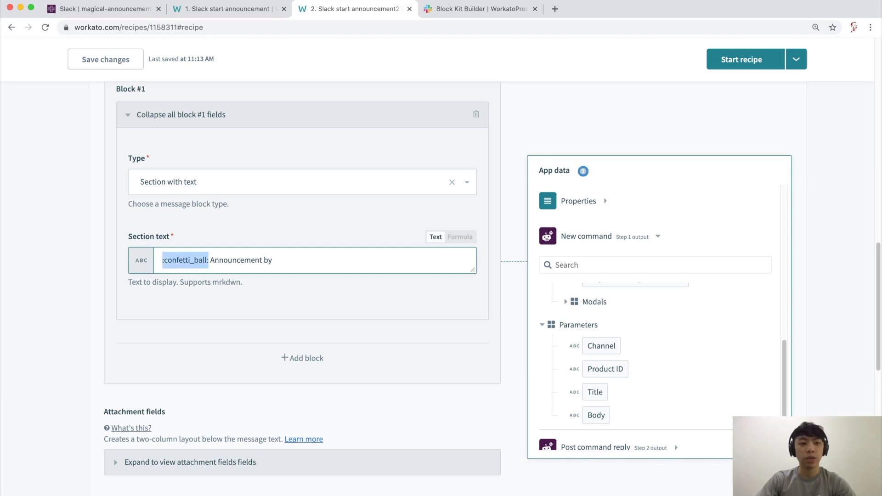
Switch to Slack and remove the confetti_ball emoji from the #magical-announcements message draft
{"action": "left_click", "coordinate": [203, 260]}
{"action": "left_click_drag", "start_coordinate": [206, 260], "coordinate": [162, 260]}
{"action": "left_click", "coordinate": [177, 260]}
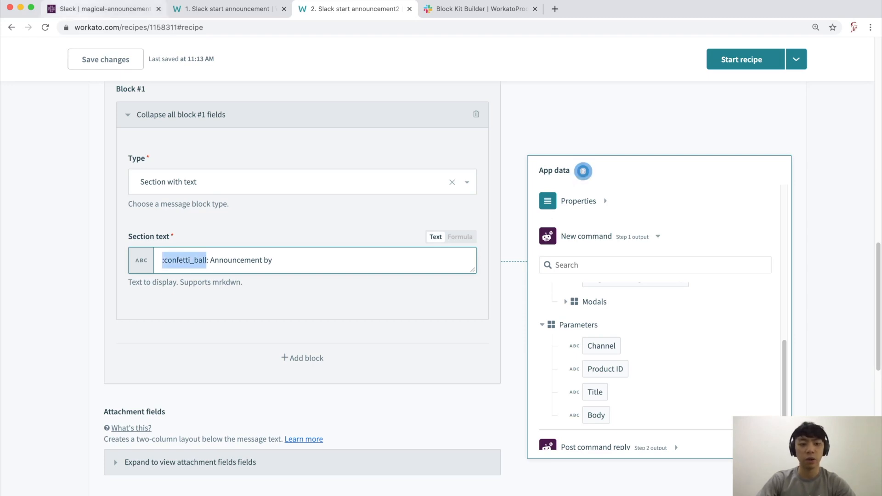
{"action": "left_click", "coordinate": [105, 9]}
{"action": "left_click", "coordinate": [190, 445]}
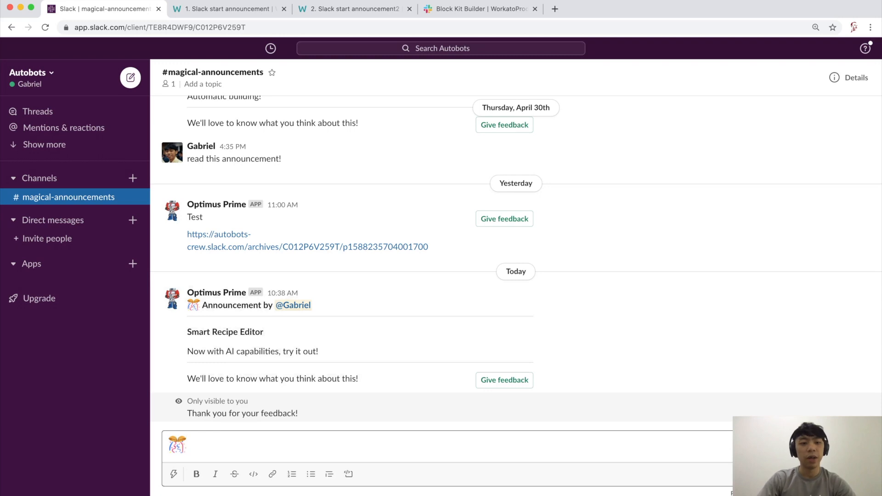
{"action": "key", "text": "BackSpace"}
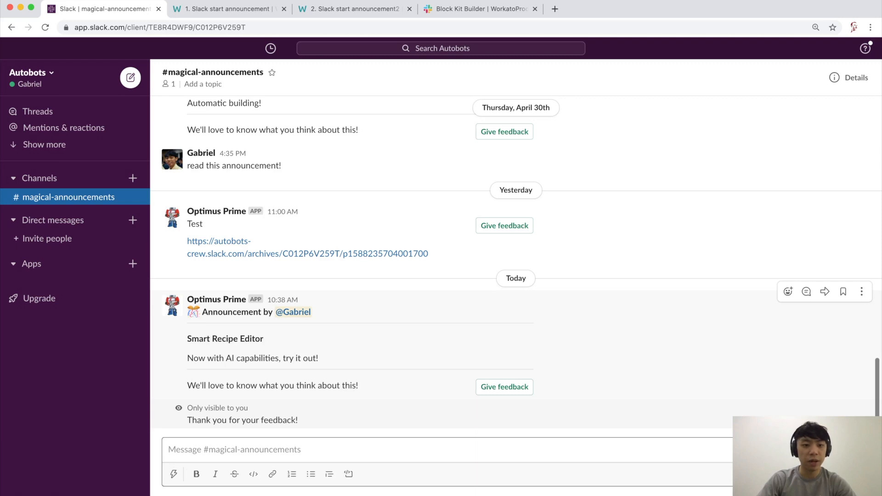
Examine the bold header text in Optimus Prime's latest announcement and the mrkdwn hint under Block #1's section text in the Workato recipe
{"action": "left_click_drag", "start_coordinate": [203, 312], "coordinate": [273, 312]}
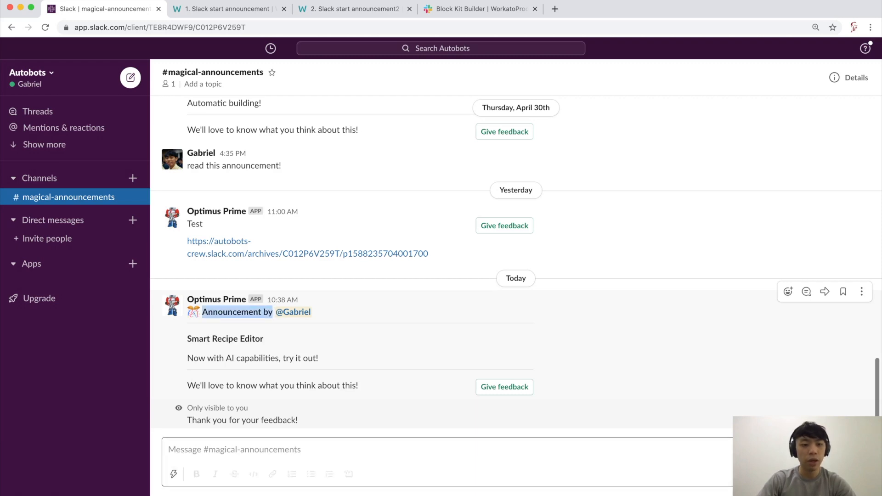
{"action": "left_click_drag", "start_coordinate": [199, 359], "coordinate": [276, 358]}
{"action": "left_click", "coordinate": [275, 359]}
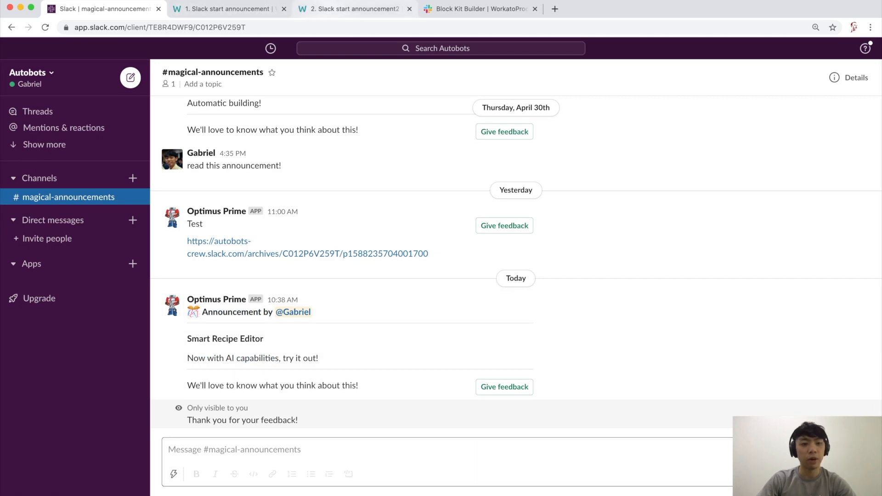
{"action": "left_click", "coordinate": [346, 9]}
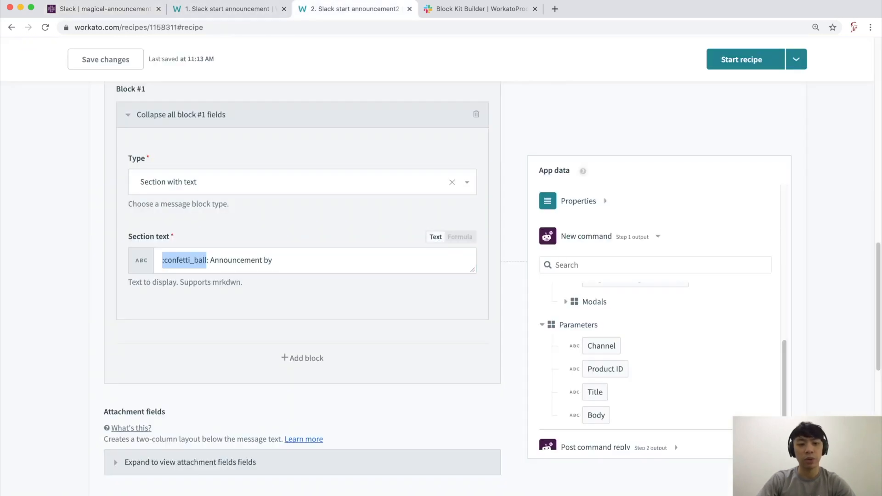
{"action": "double_click", "coordinate": [227, 283]}
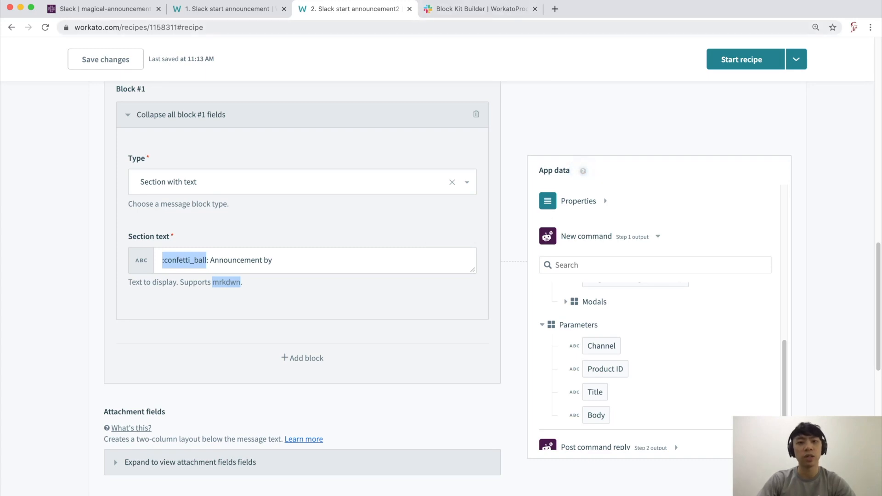
Search Google for "slack markdown documentation" in a new browser tab and open Slack's "Formatting text in messages" page
{"action": "left_click", "coordinate": [554, 9]}
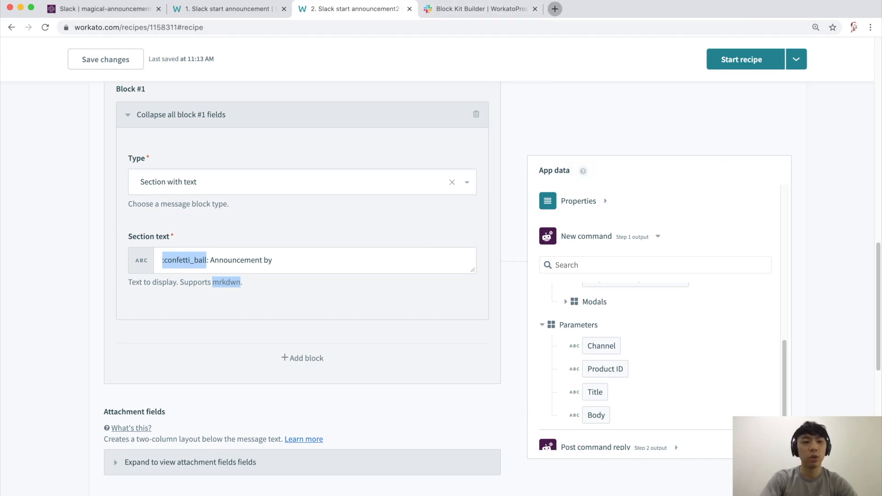
{"action": "type", "text": "slack "}
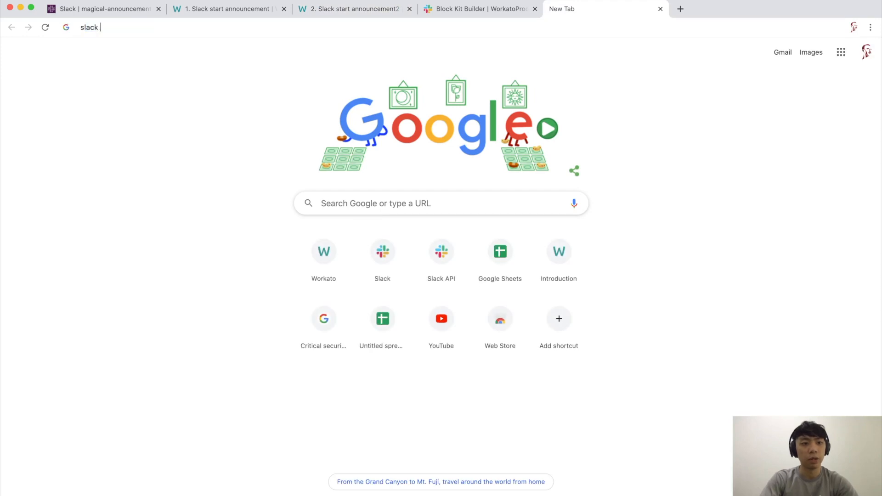
{"action": "type", "text": "markdown docu"}
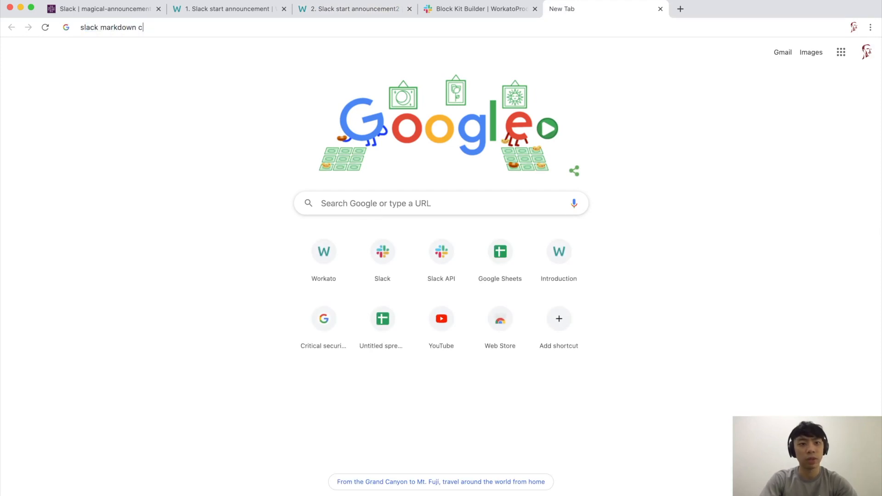
{"action": "key", "text": "BackSpace"}
{"action": "key", "text": "BackSpace"}
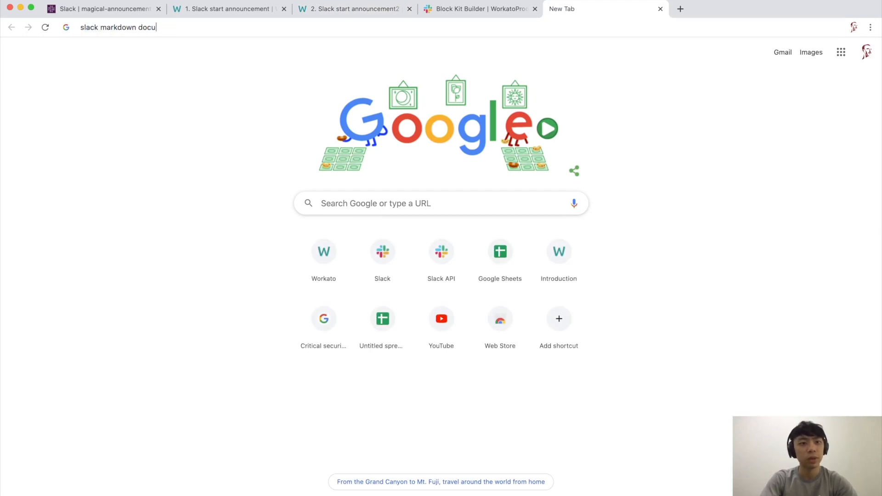
{"action": "type", "text": "umentation&aqs=chrome..69i57.7519j1j7&sourceid=chrome&ie=UTF-8"}
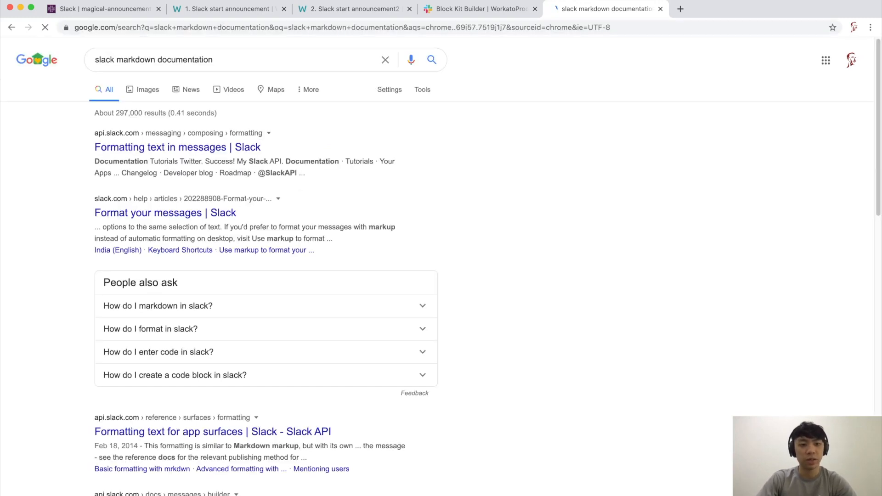
{"action": "left_click", "coordinate": [177, 147]}
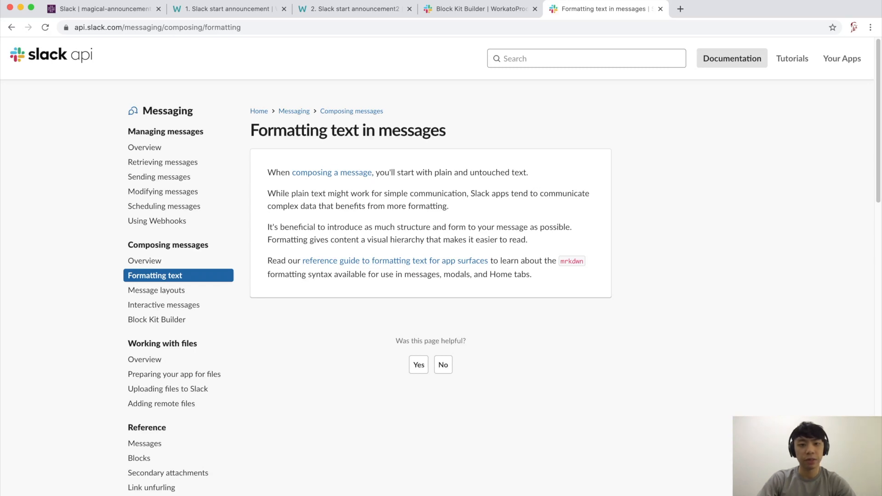
Open the reference guide to formatting text for app surfaces and look up its bold, italics and strikethrough syntax
{"action": "left_click", "coordinate": [368, 261]}
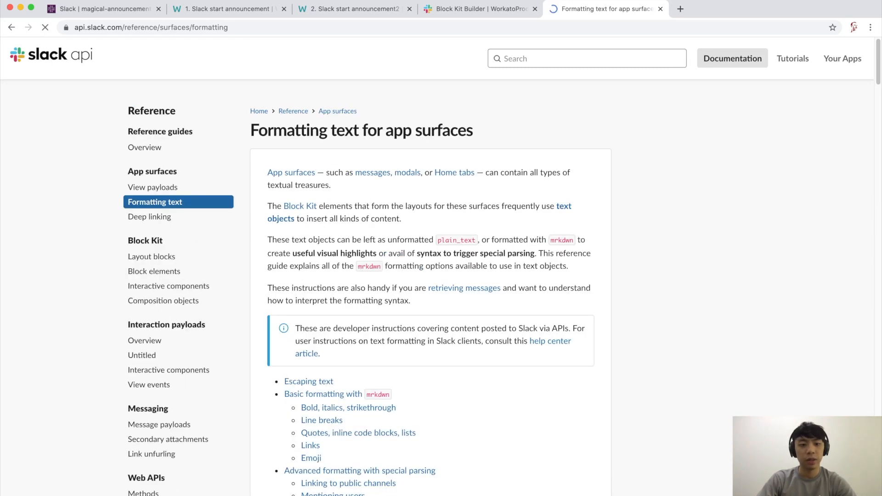
{"action": "scroll", "coordinate": [430, 267], "scroll_direction": "down", "scroll_amount": 6}
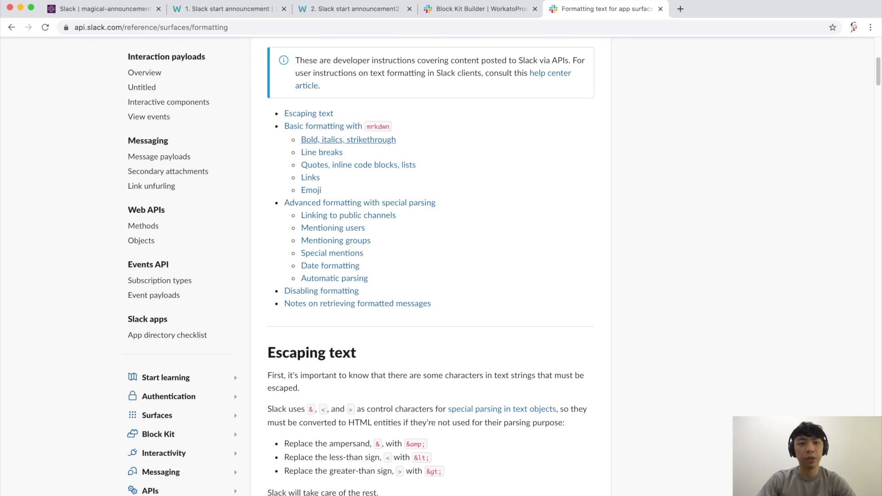
{"action": "left_click", "coordinate": [348, 139]}
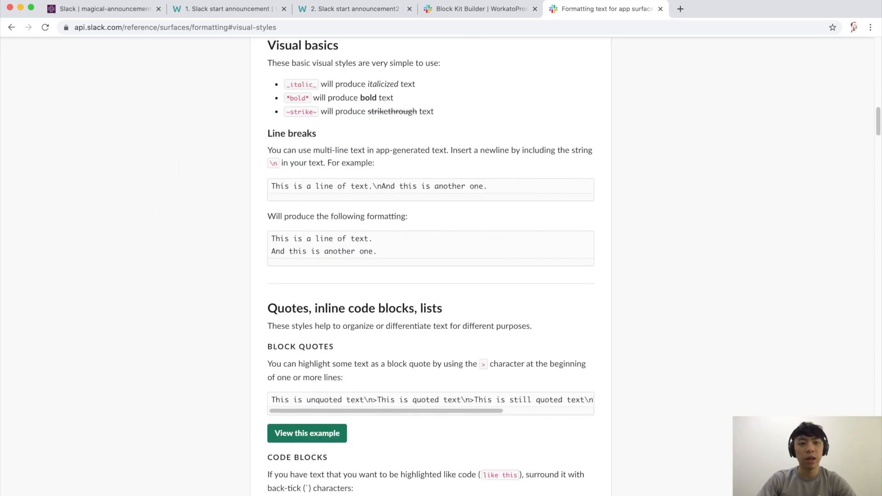
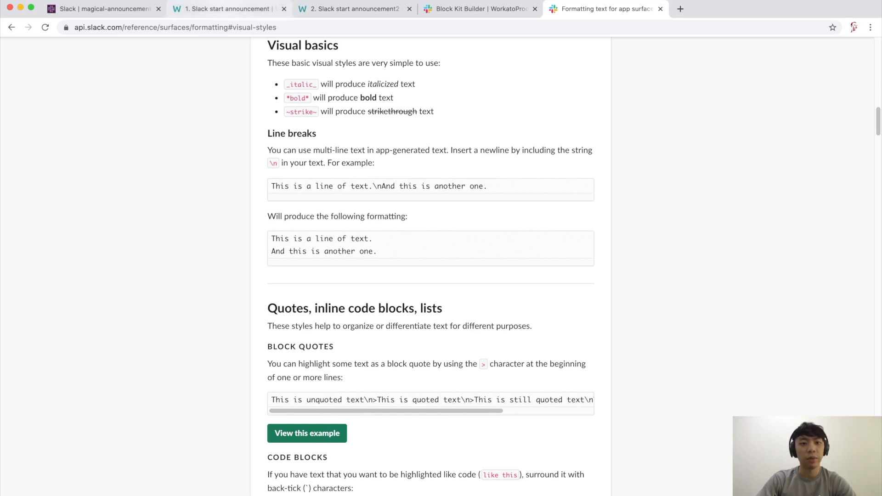
Return to the Workato recipe and enclose "Announcement by " in asterisks in Block #1's section text
{"action": "left_click", "coordinate": [350, 8]}
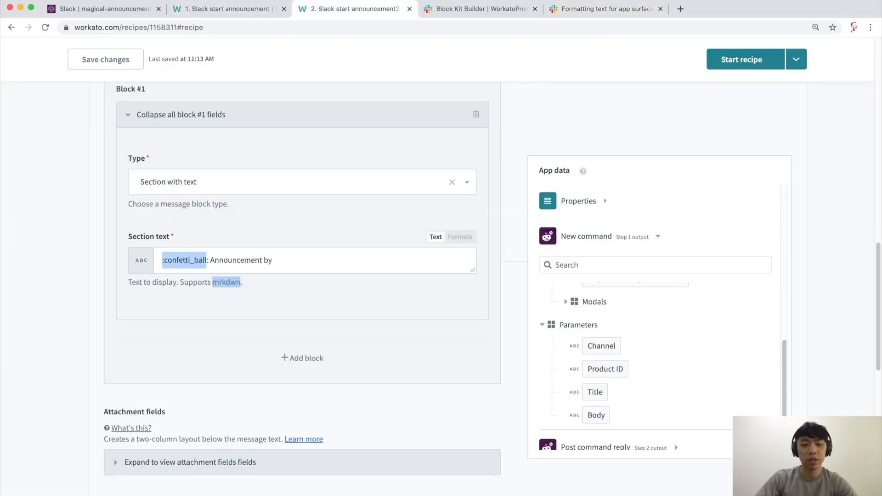
{"action": "left_click", "coordinate": [210, 261]}
{"action": "type", "text": "*"}
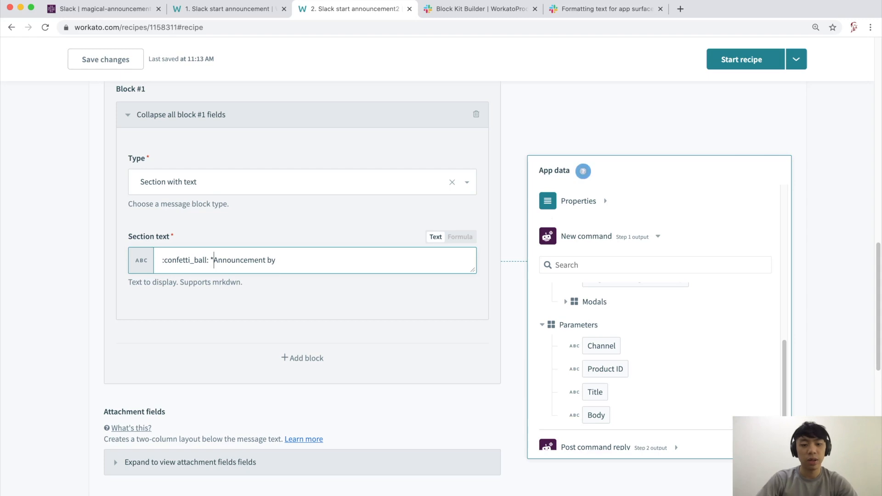
{"action": "type", "text": " *"}
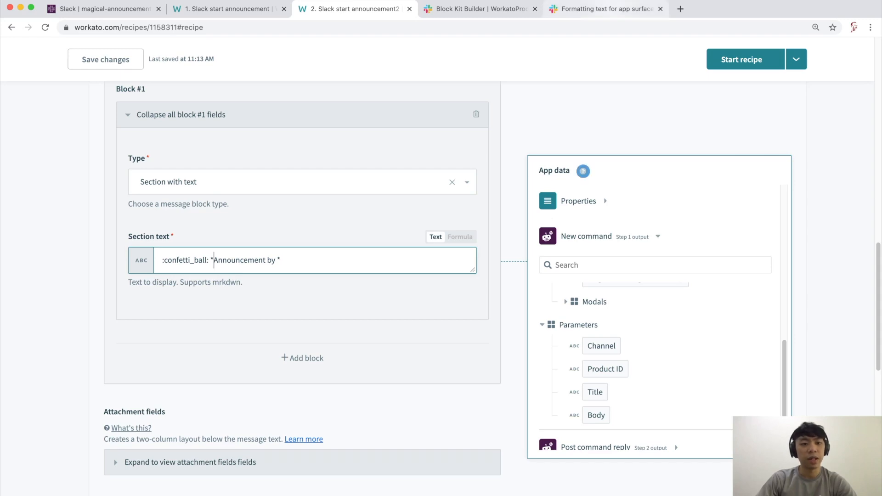
Look up "Mentioning users" in Slack's text formatting guide and copy the sample user mention, including its angle brackets
{"action": "left_click", "coordinate": [105, 9]}
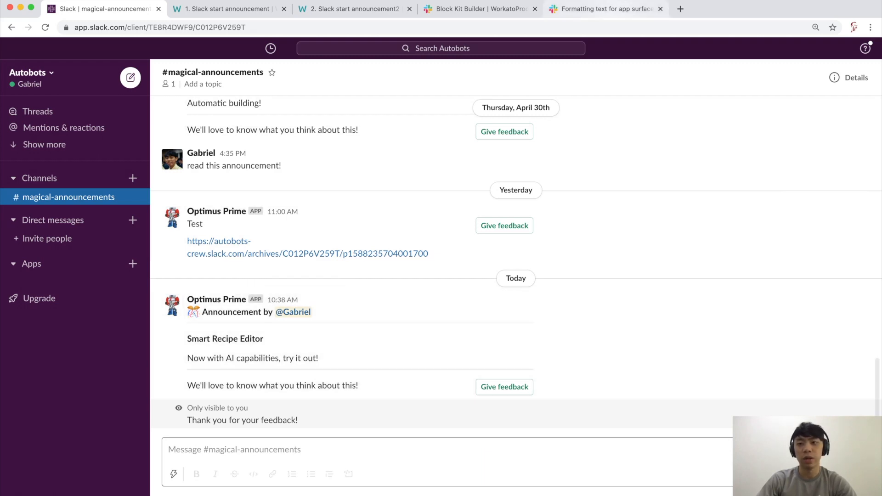
{"action": "left_click", "coordinate": [607, 8]}
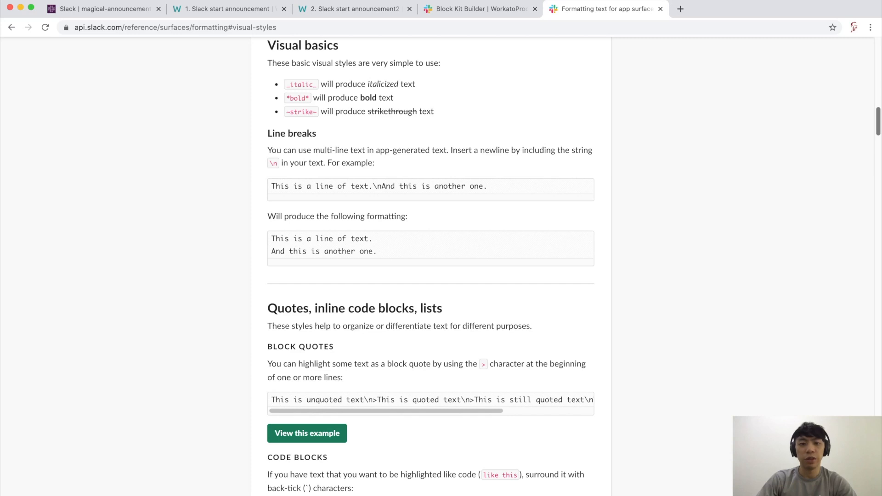
{"action": "scroll", "coordinate": [431, 276], "scroll_direction": "up", "scroll_amount": 20}
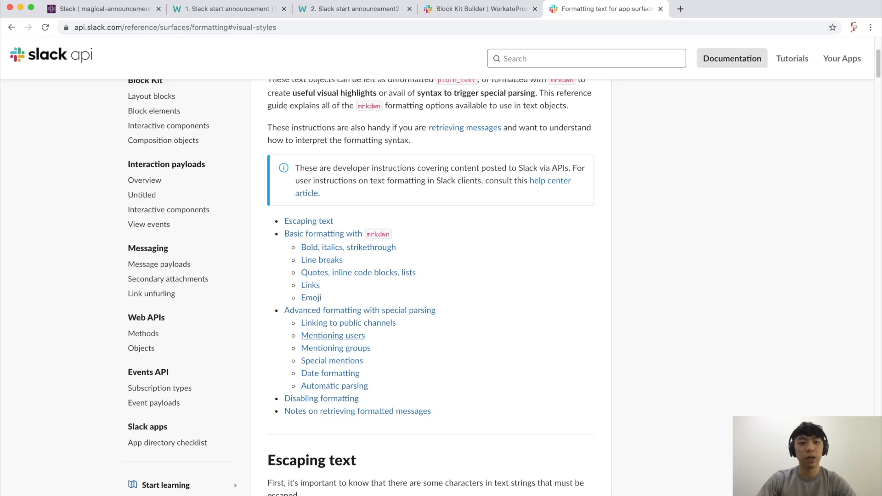
{"action": "left_click", "coordinate": [332, 335]}
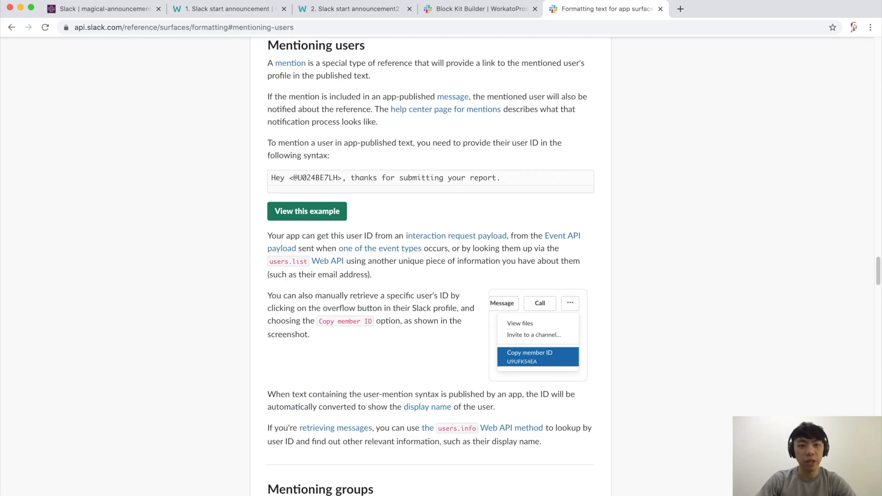
{"action": "left_click_drag", "start_coordinate": [290, 177], "coordinate": [342, 178]}
{"action": "key", "text": "super+c"}
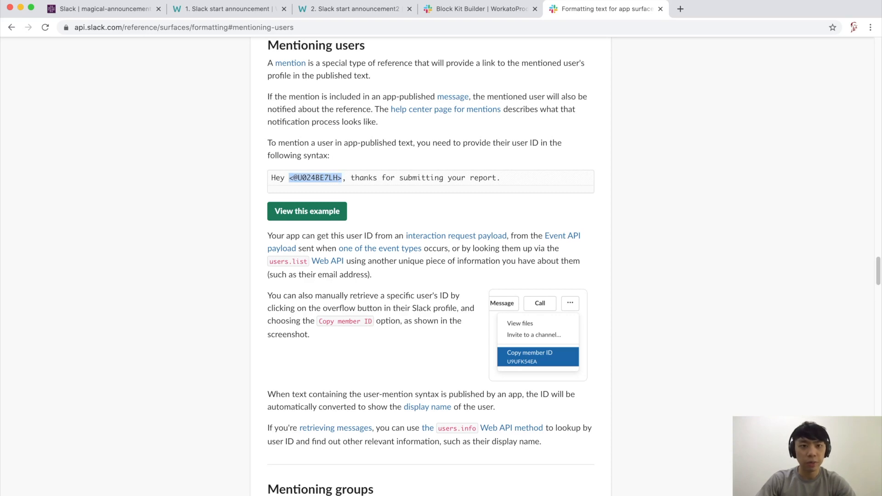
Return to the Workato recipe and paste the sample mention before the closing asterisk in Block #1's section text
{"action": "left_click", "coordinate": [350, 8]}
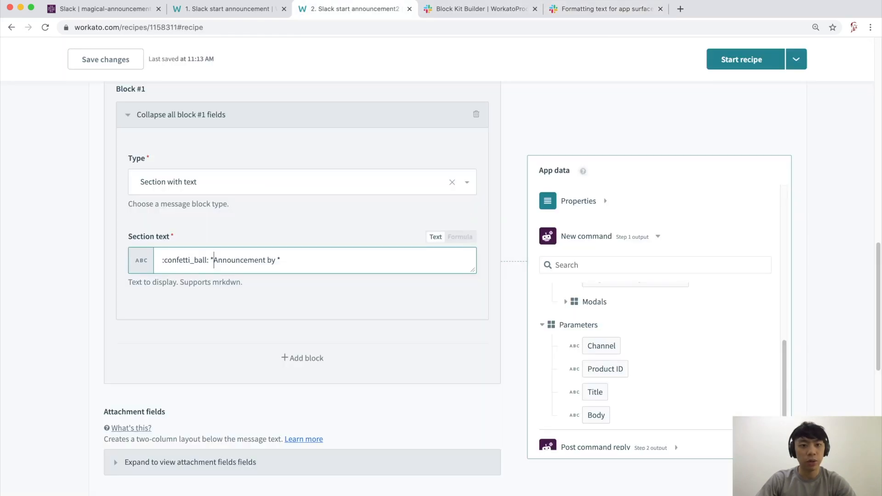
{"action": "key", "text": "super+Right"}
{"action": "key", "text": "Left"}
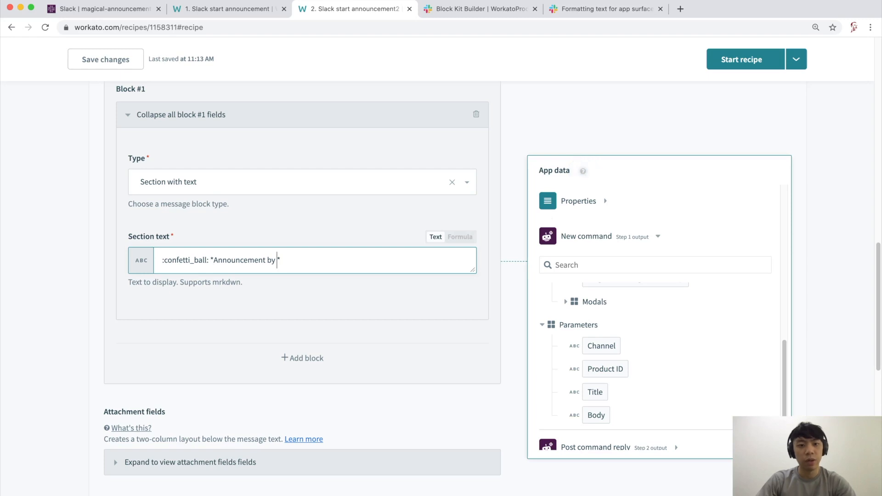
{"action": "key", "text": "super+v"}
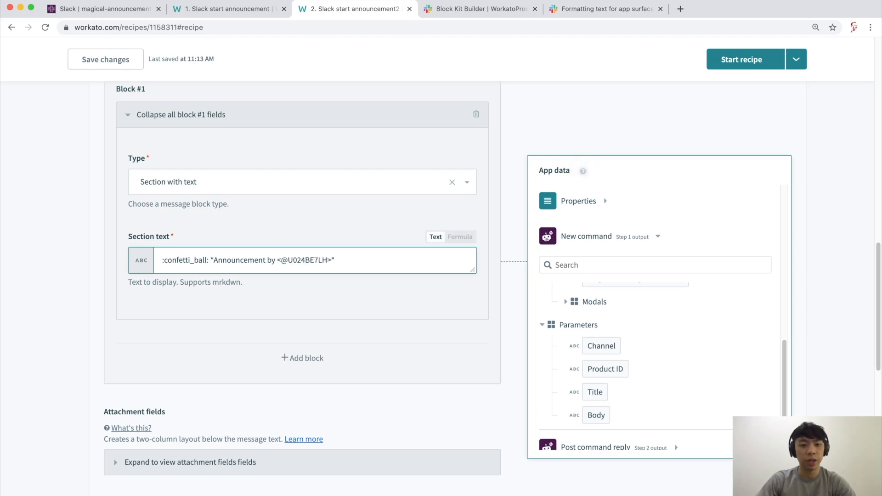
Select only the sample user ID between "<@" and ">" in Block #1's section text
{"action": "left_click", "coordinate": [583, 171]}
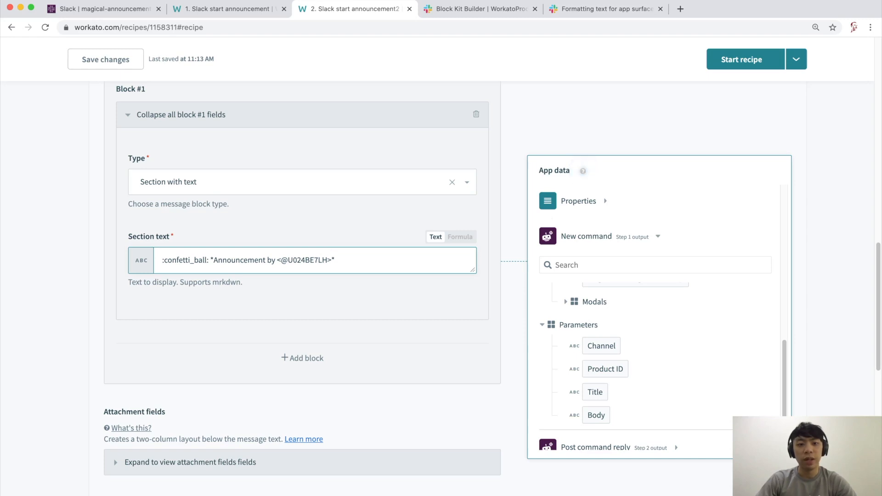
{"action": "left_click_drag", "start_coordinate": [277, 260], "coordinate": [287, 260]}
{"action": "key", "text": "Left"}
{"action": "key", "text": "Right"}
{"action": "key", "text": "shift+Right"}
{"action": "key", "text": "Right"}
{"action": "key", "text": "shift+Right"}
{"action": "key", "text": "shift+Right"}
{"action": "key", "text": "shift+Right"}
{"action": "key", "text": "shift+Right"}
{"action": "key", "text": "shift+Right"}
{"action": "key", "text": "shift+Right"}
{"action": "key", "text": "shift+Right"}
{"action": "key", "text": "shift+Right"}
{"action": "key", "text": "shift+Right"}
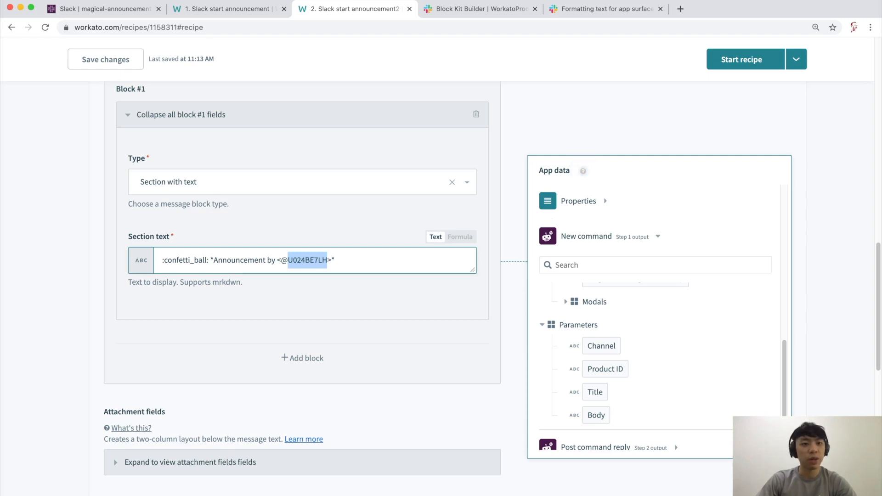
Check the user ID in BumbleBee's 10:56 AM reply in its Slack conversation and return to the Workato recipe
{"action": "left_click", "coordinate": [99, 9]}
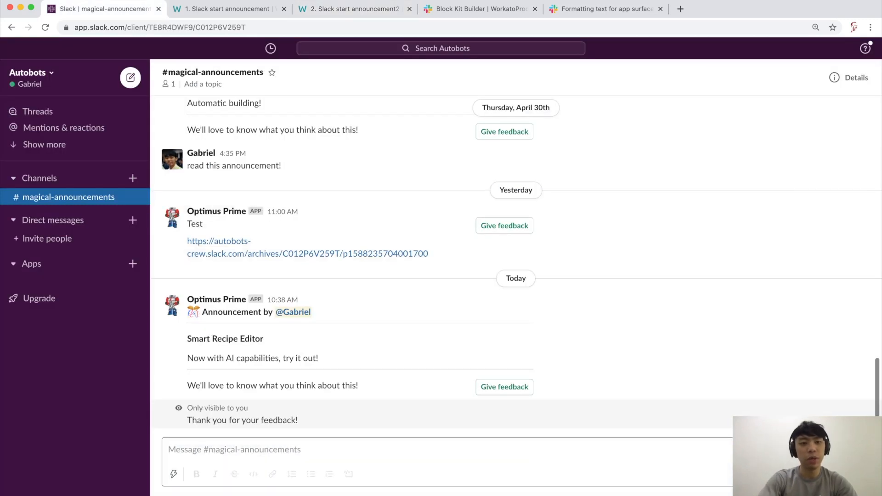
{"action": "key", "text": "super+k"}
{"action": "type", "text": "bumble"}
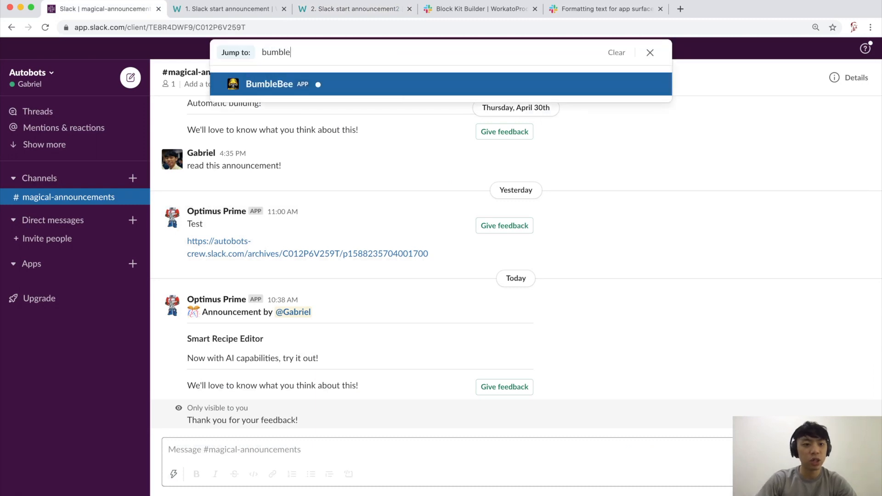
{"action": "key", "text": "Return"}
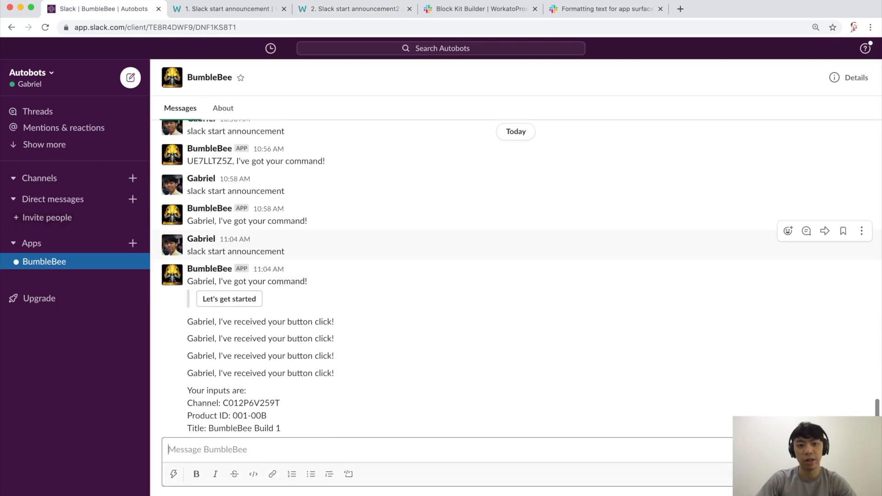
{"action": "double_click", "coordinate": [208, 162]}
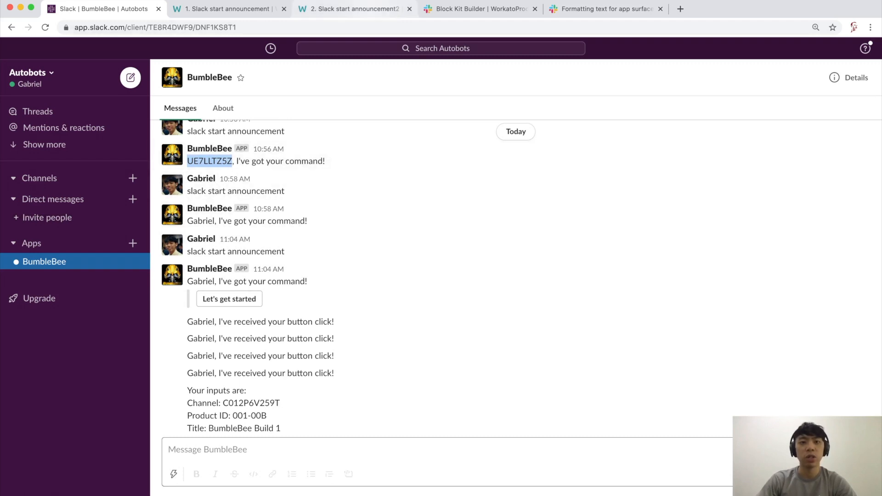
{"action": "left_click", "coordinate": [350, 9]}
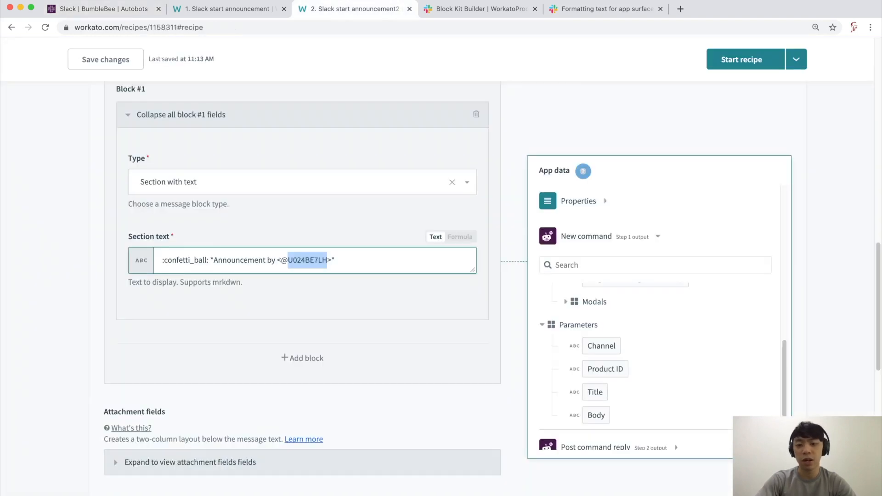
Replace the selected sample user ID in Block #1's section text with the User datapill from the step 1 New command context
{"action": "key", "text": "BackSpace"}
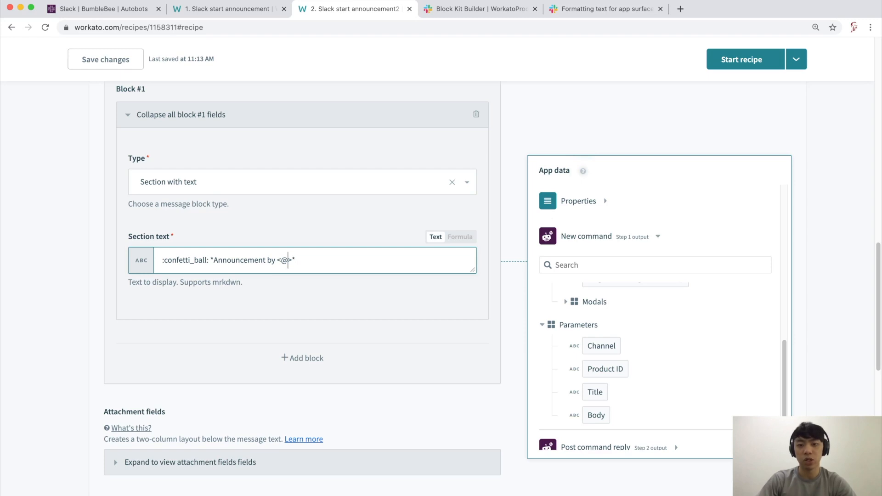
{"action": "scroll", "coordinate": [606, 382], "scroll_direction": "up", "scroll_amount": 2}
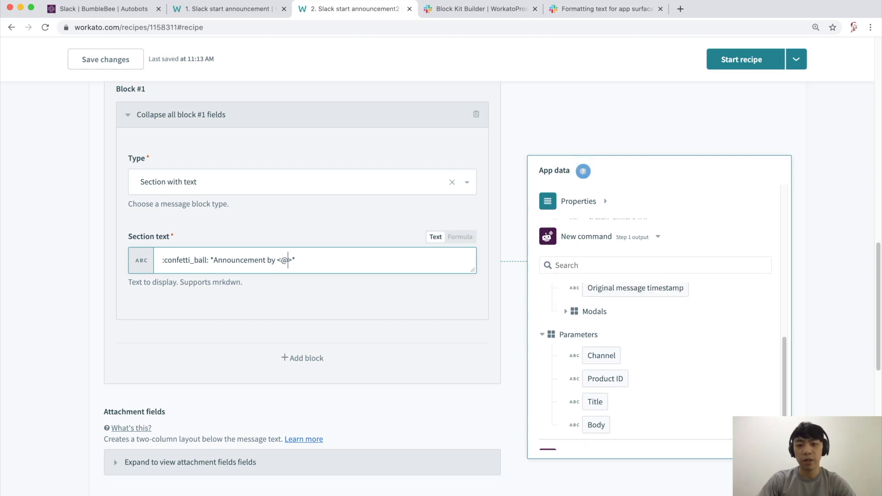
{"action": "scroll", "coordinate": [605, 388], "scroll_direction": "up", "scroll_amount": 5}
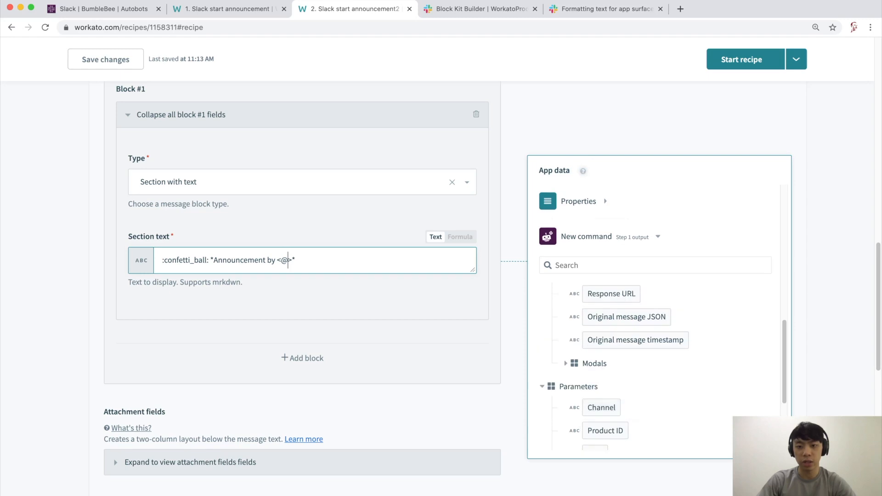
{"action": "scroll", "coordinate": [606, 388], "scroll_direction": "up", "scroll_amount": 4}
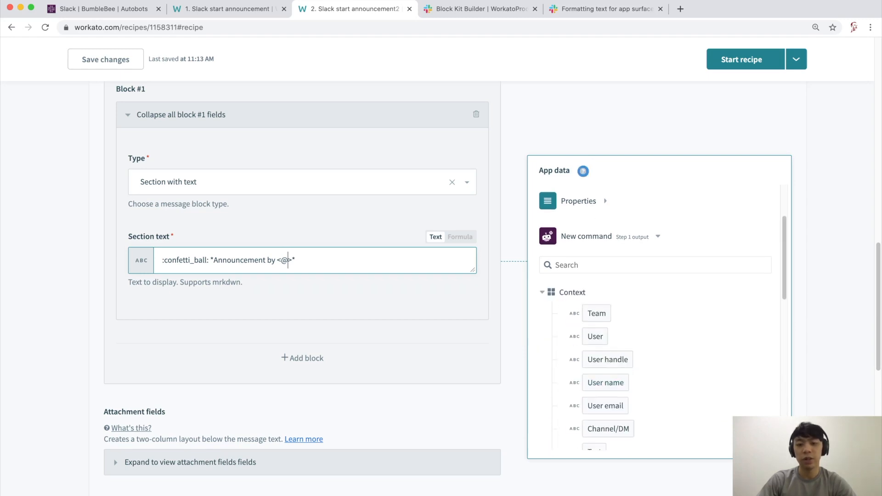
{"action": "left_click", "coordinate": [595, 336]}
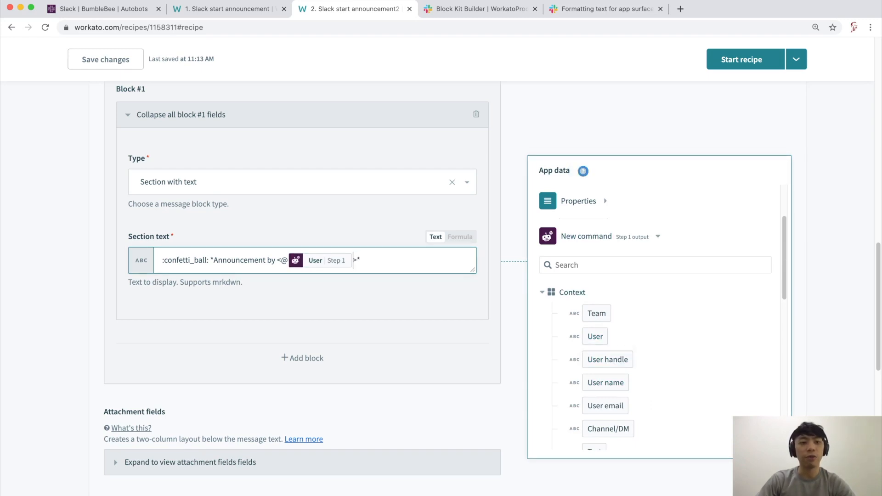
Switch to Slack, find the #magical-announcements channel via Optimus Prime's conversation, and examine the header line of Optimus Prime's 10:38 AM announcement
{"action": "key", "text": "super+1"}
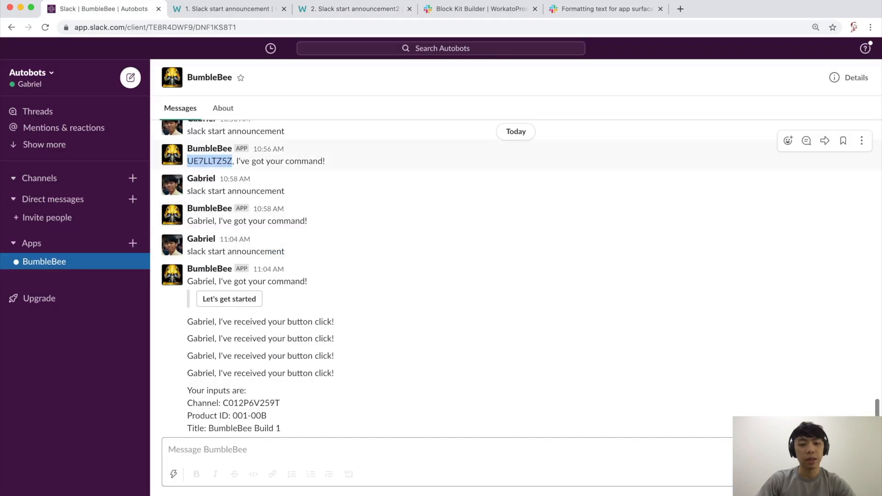
{"action": "left_click", "coordinate": [391, 286]}
{"action": "key", "text": "super+k"}
{"action": "type", "text": "opti"}
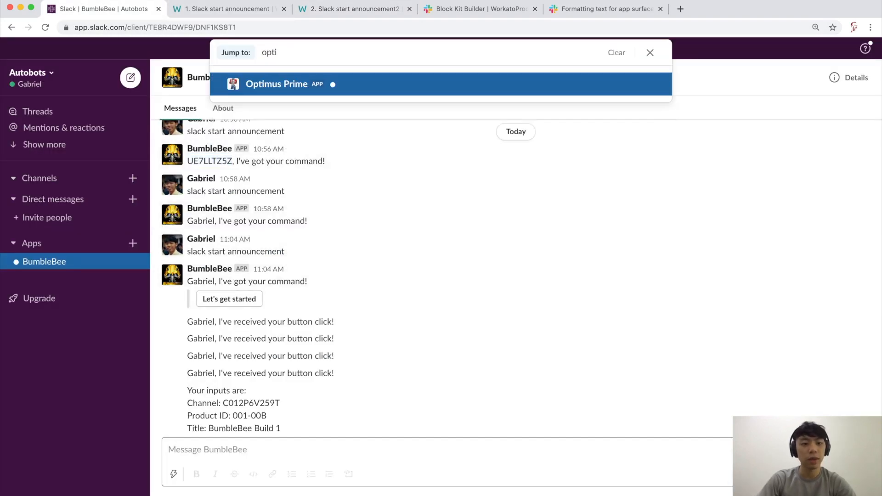
{"action": "key", "text": "Return"}
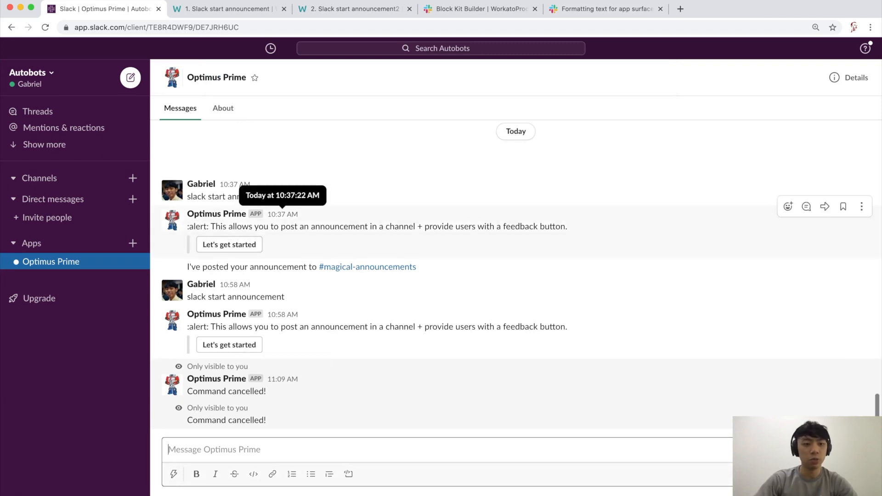
{"action": "key", "text": "super+k"}
{"action": "type", "text": "magical"}
{"action": "key", "text": "Return"}
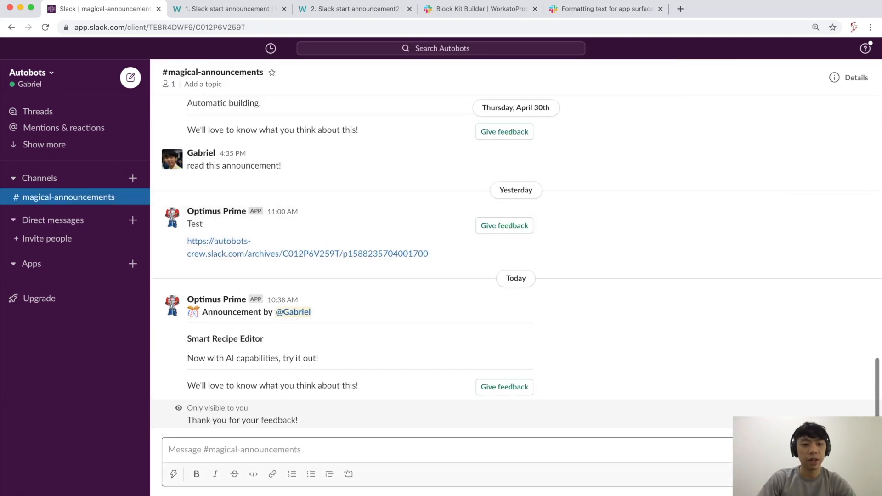
{"action": "left_click_drag", "start_coordinate": [311, 313], "coordinate": [188, 312]}
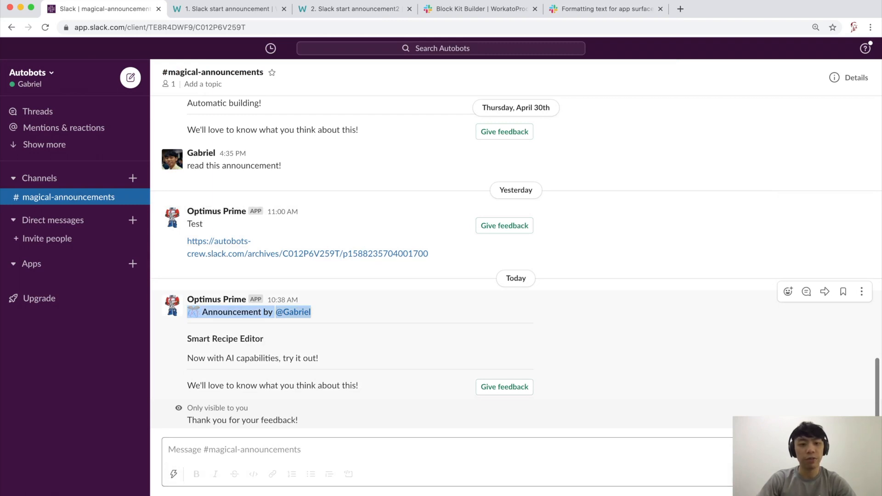
{"action": "left_click", "coordinate": [188, 313]}
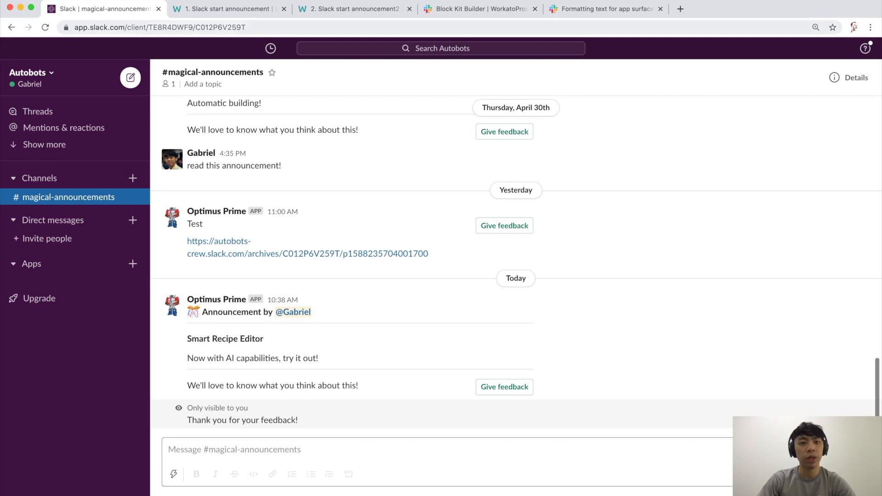
Return to the Workato recipe and add Block #2 to the message with the type Divider
{"action": "left_click", "coordinate": [349, 8]}
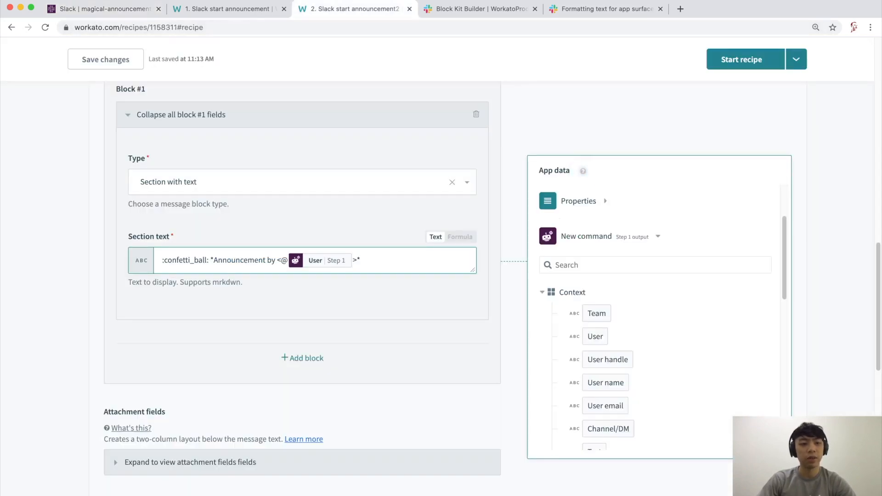
{"action": "left_click", "coordinate": [302, 358]}
{"action": "scroll", "coordinate": [302, 321], "scroll_direction": "down", "scroll_amount": 2}
{"action": "scroll", "coordinate": [302, 275], "scroll_direction": "down", "scroll_amount": 2}
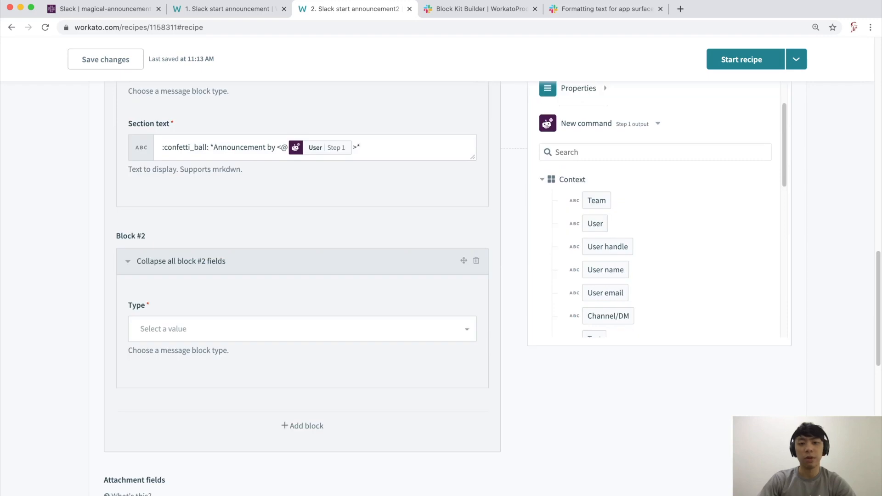
{"action": "left_click", "coordinate": [302, 329]}
{"action": "scroll", "coordinate": [302, 329], "scroll_direction": "down", "scroll_amount": 3}
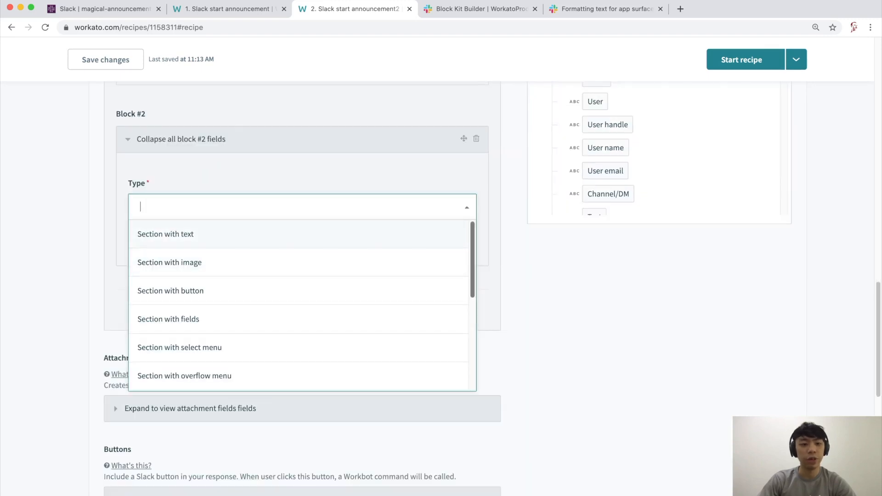
{"action": "scroll", "coordinate": [302, 306], "scroll_direction": "down", "scroll_amount": 5}
{"action": "scroll", "coordinate": [299, 264], "scroll_direction": "down", "scroll_amount": 2}
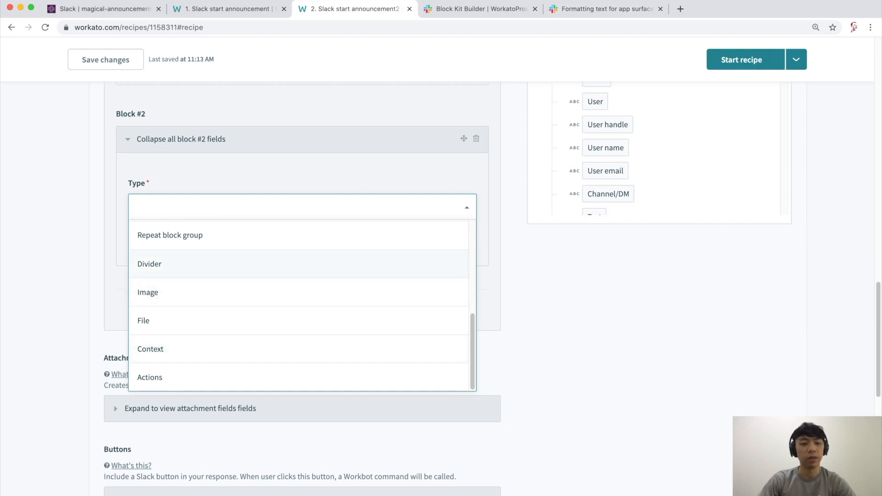
{"action": "left_click", "coordinate": [299, 264]}
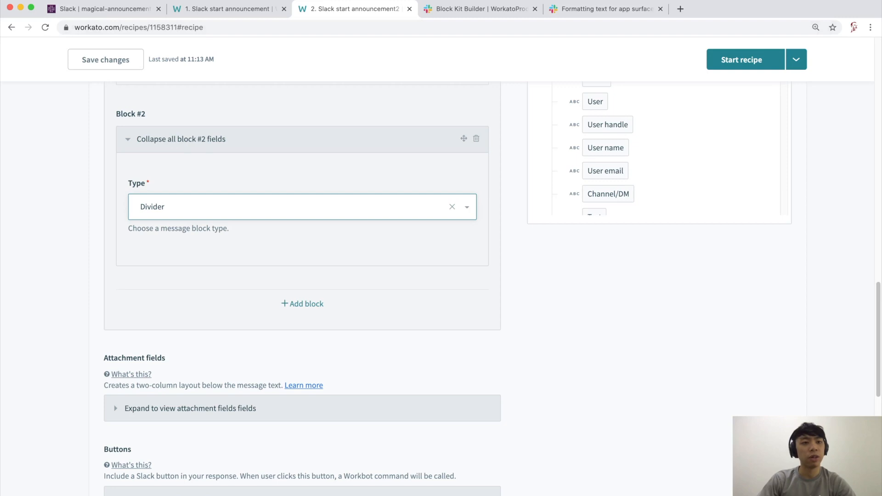
Switch to Slack and examine the title and body lines beneath the first divider in Optimus Prime's 10:38 AM announcement
{"action": "left_click", "coordinate": [106, 8]}
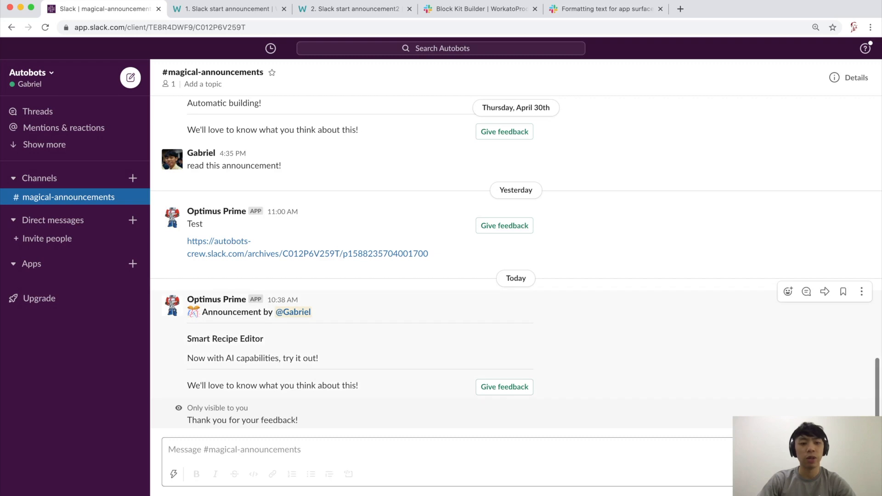
{"action": "left_click_drag", "start_coordinate": [187, 339], "coordinate": [319, 358]}
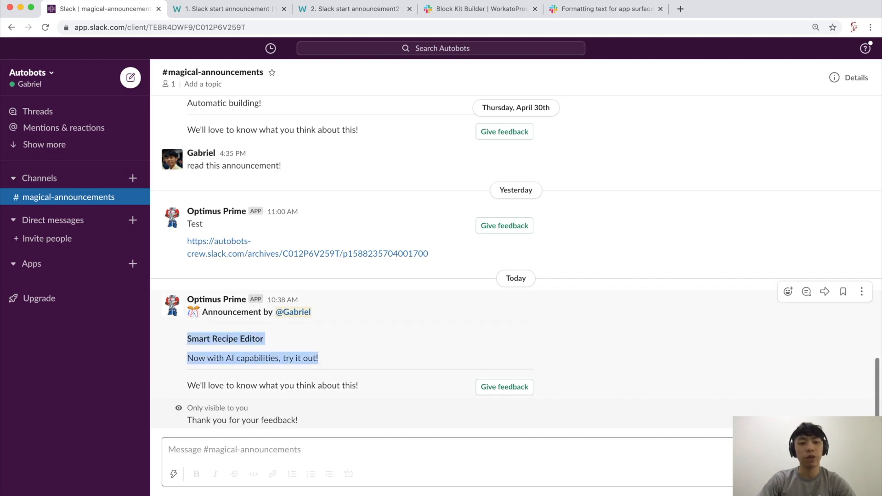
{"action": "left_click_drag", "start_coordinate": [187, 339], "coordinate": [264, 338]}
{"action": "left_click_drag", "start_coordinate": [187, 358], "coordinate": [318, 358]}
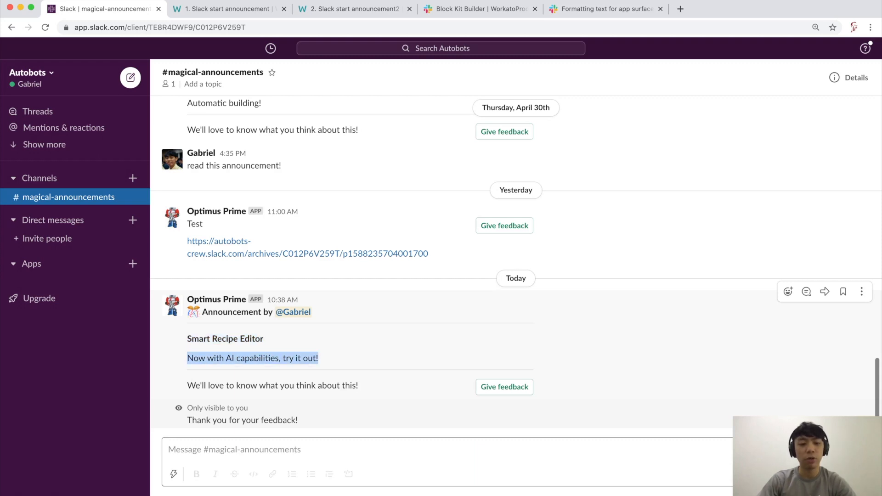
{"action": "left_click", "coordinate": [318, 359]}
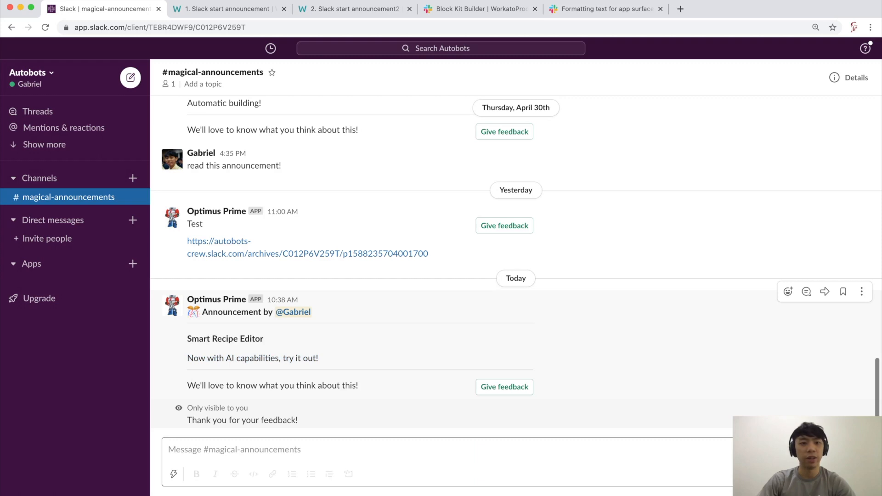
Return to the Workato recipe and add Block #3 with the type Section with text
{"action": "left_click", "coordinate": [349, 9]}
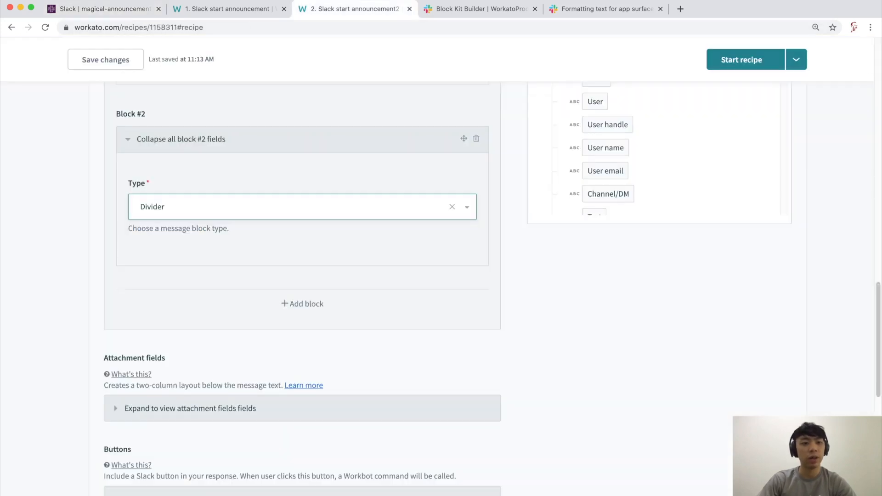
{"action": "left_click", "coordinate": [303, 304]}
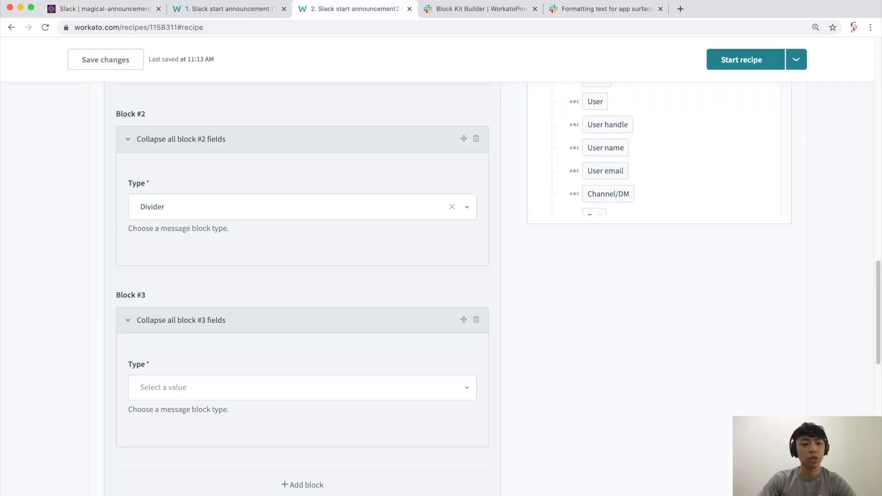
{"action": "left_click", "coordinate": [302, 388]}
{"action": "left_click", "coordinate": [298, 414]}
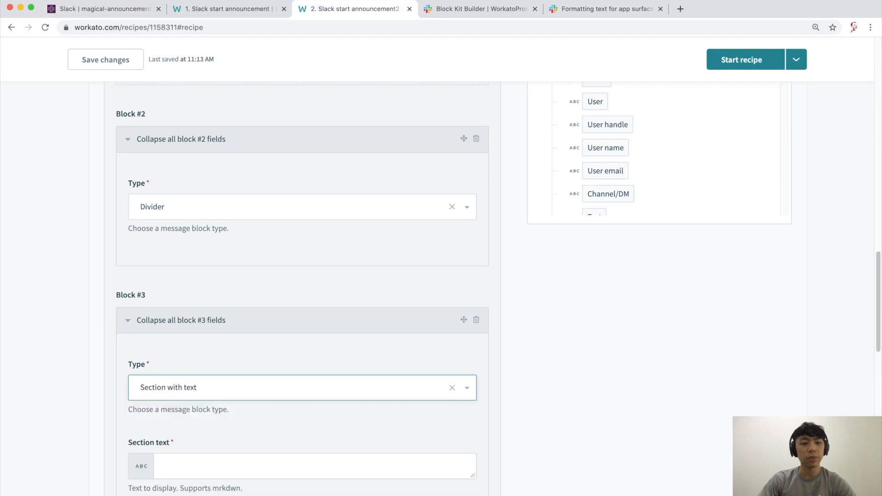
Fill Block #3's section text with the step 1 Title datapill between asterisks, a blank line, and the Body datapill
{"action": "scroll", "coordinate": [298, 390], "scroll_direction": "down", "scroll_amount": 3}
{"action": "left_click", "coordinate": [303, 318]}
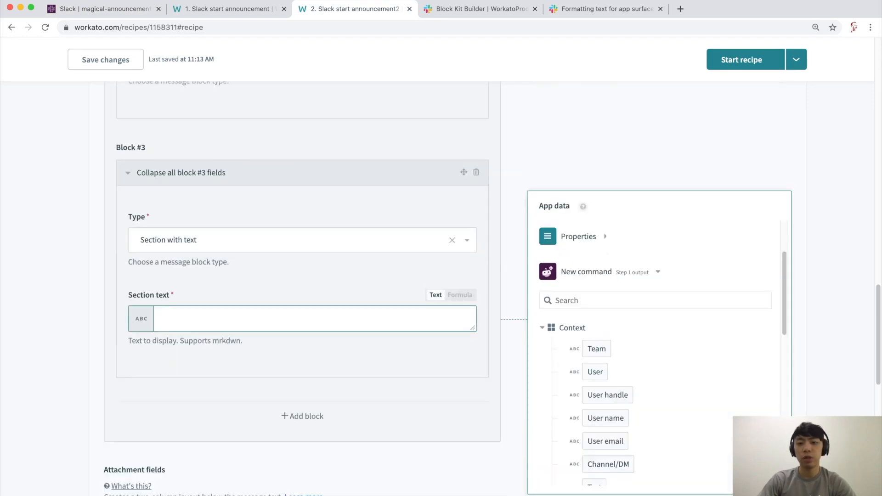
{"action": "scroll", "coordinate": [303, 276], "scroll_direction": "down", "scroll_amount": 1}
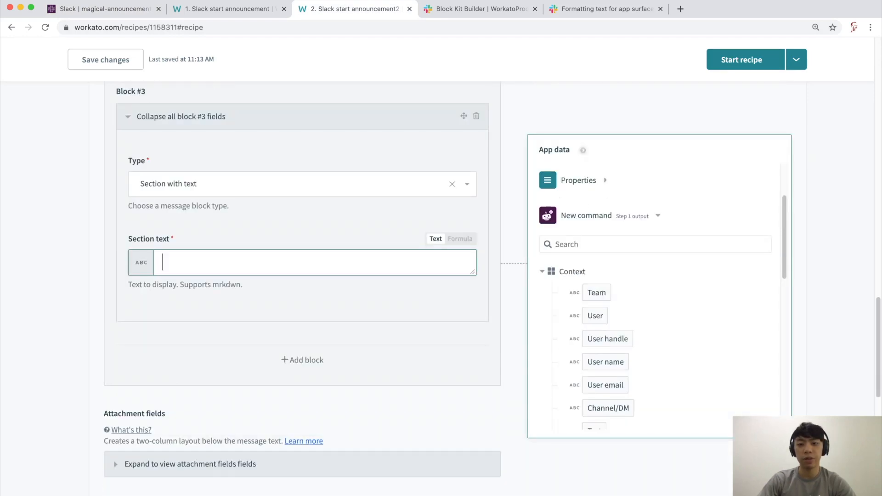
{"action": "left_click", "coordinate": [543, 272]}
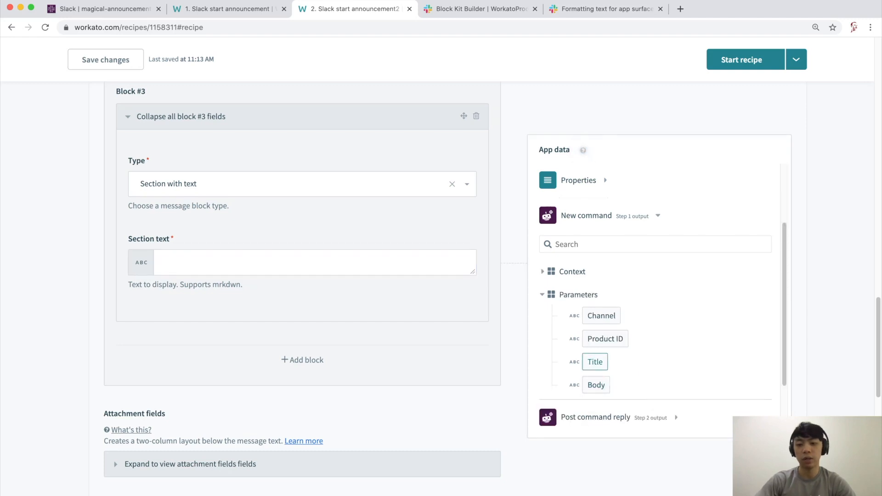
{"action": "left_click", "coordinate": [595, 362]}
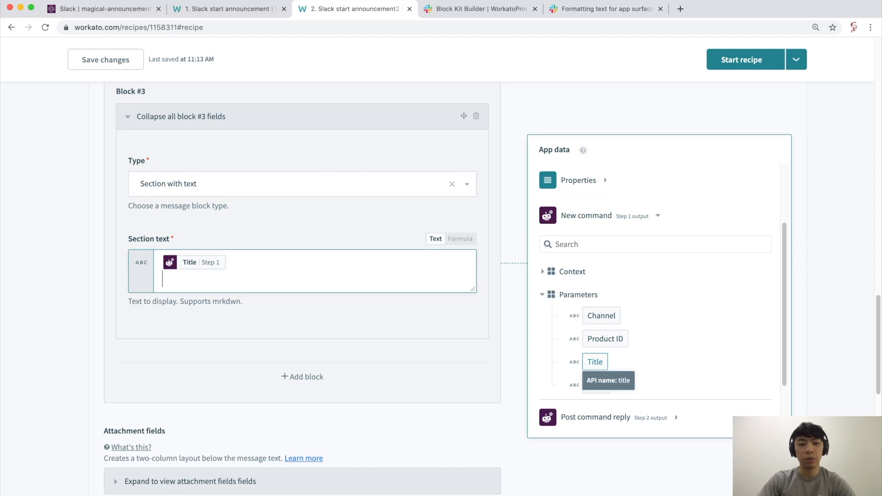
{"action": "left_click", "coordinate": [596, 385]}
{"action": "left_click", "coordinate": [229, 263]}
{"action": "key", "text": "Return"}
{"action": "key", "text": "Left"}
{"action": "type", "text": "*"}
{"action": "key", "text": "End"}
{"action": "left_click", "coordinate": [583, 150]}
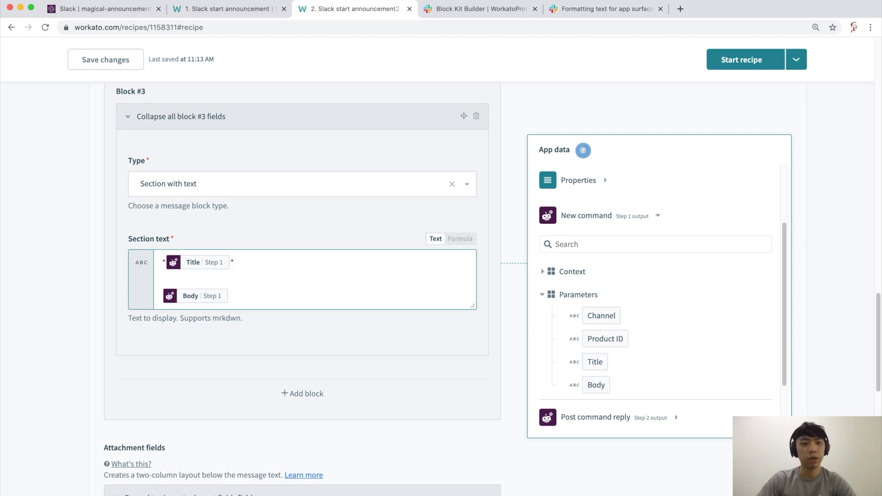
Add Block #4 below the title and body section with the type Divider
{"action": "scroll", "coordinate": [303, 276], "scroll_direction": "down", "scroll_amount": 3}
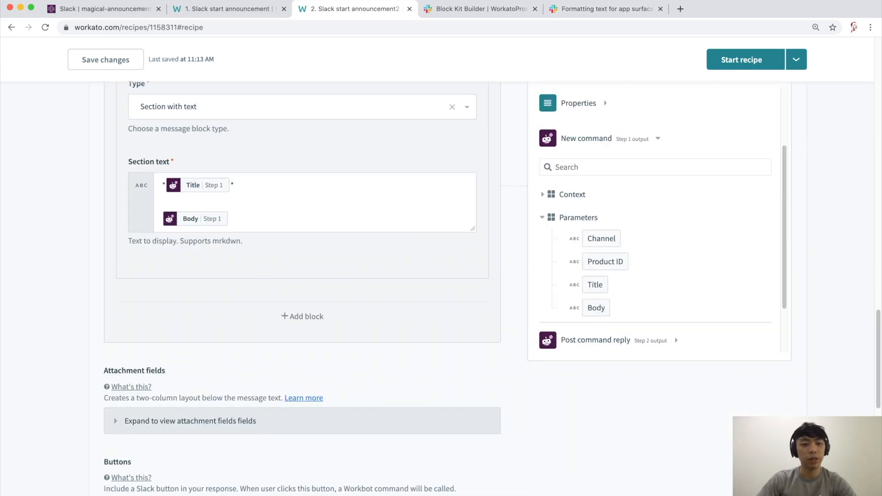
{"action": "left_click", "coordinate": [302, 316]}
{"action": "scroll", "coordinate": [303, 276], "scroll_direction": "down", "scroll_amount": 6}
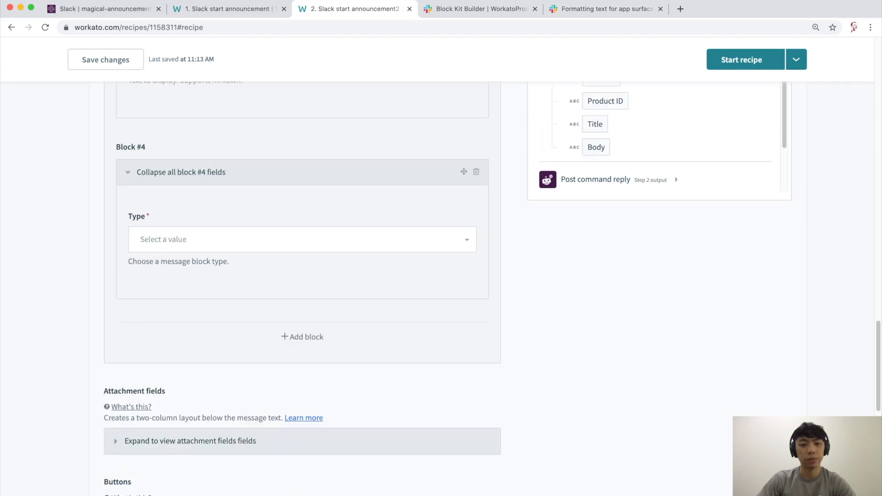
{"action": "left_click", "coordinate": [302, 239]}
{"action": "scroll", "coordinate": [299, 322], "scroll_direction": "down", "scroll_amount": 5}
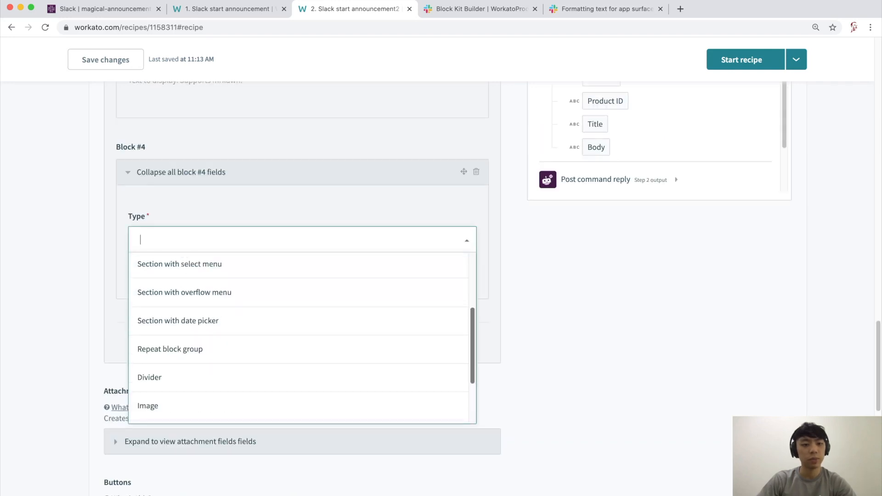
{"action": "left_click", "coordinate": [149, 354]}
{"action": "scroll", "coordinate": [299, 354], "scroll_direction": "down", "scroll_amount": 1}
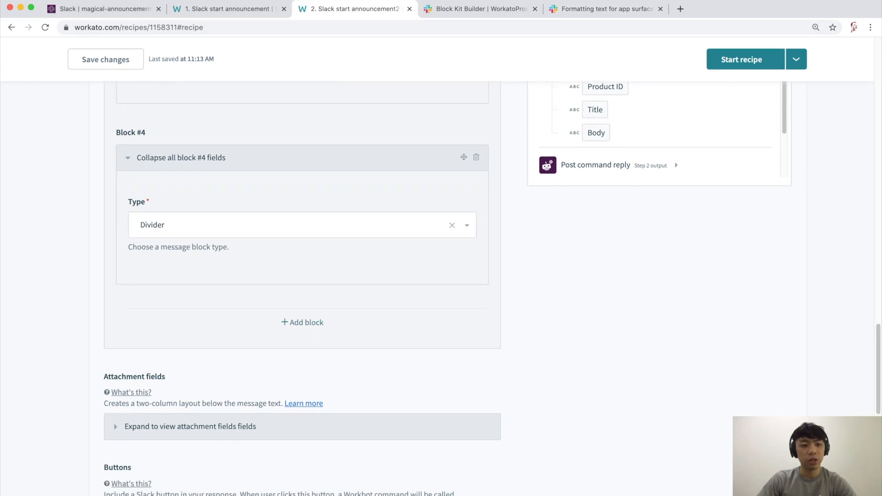
Switch to Slack and copy "We'll love to know what you think about this!" from Optimus Prime's 10:38 AM announcement
{"action": "left_click", "coordinate": [104, 9]}
{"action": "left_click_drag", "start_coordinate": [187, 386], "coordinate": [358, 385]}
{"action": "key", "text": "super+c"}
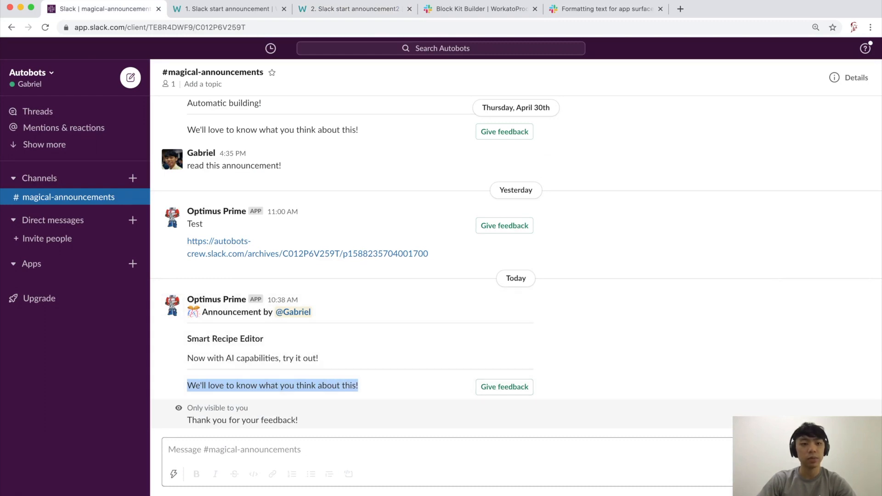
Return to the recipe, set Block #5's type to Section with button, and paste the copied feedback sentence as its section text
{"action": "left_click", "coordinate": [345, 9]}
{"action": "left_click", "coordinate": [302, 323]}
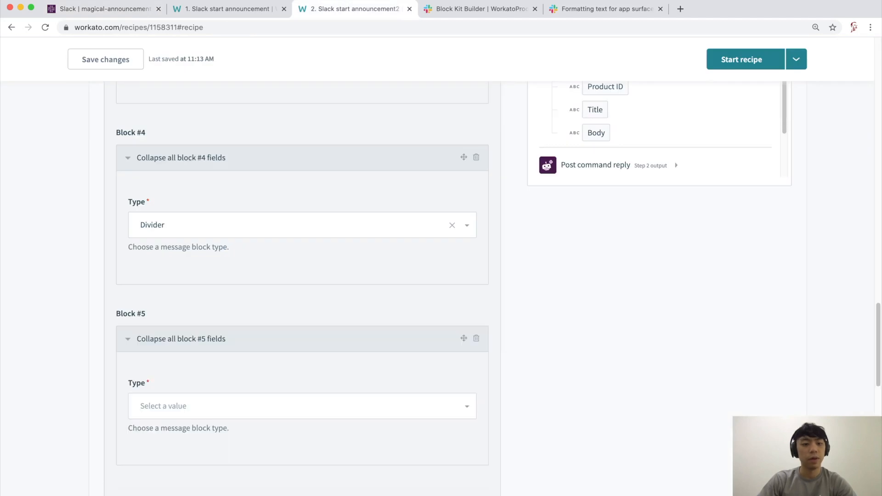
{"action": "left_click", "coordinate": [303, 407]}
{"action": "scroll", "coordinate": [303, 406], "scroll_direction": "down", "scroll_amount": 3}
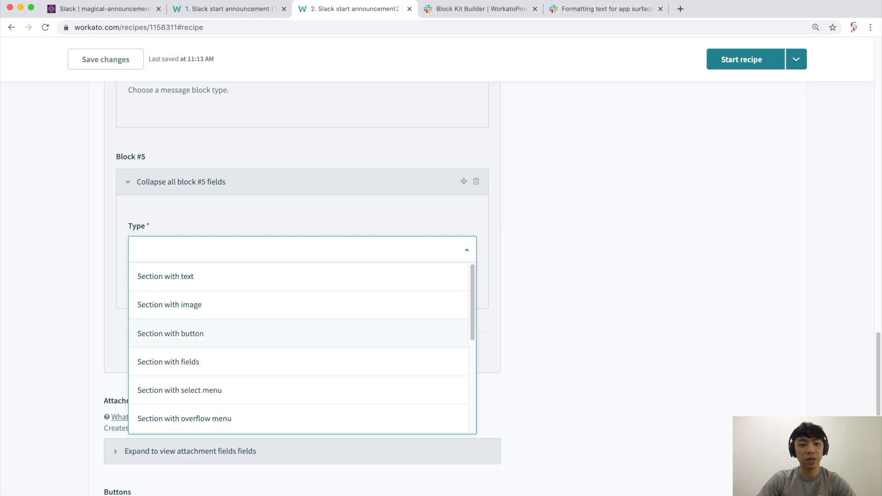
{"action": "left_click", "coordinate": [302, 334]}
{"action": "left_click", "coordinate": [302, 328]}
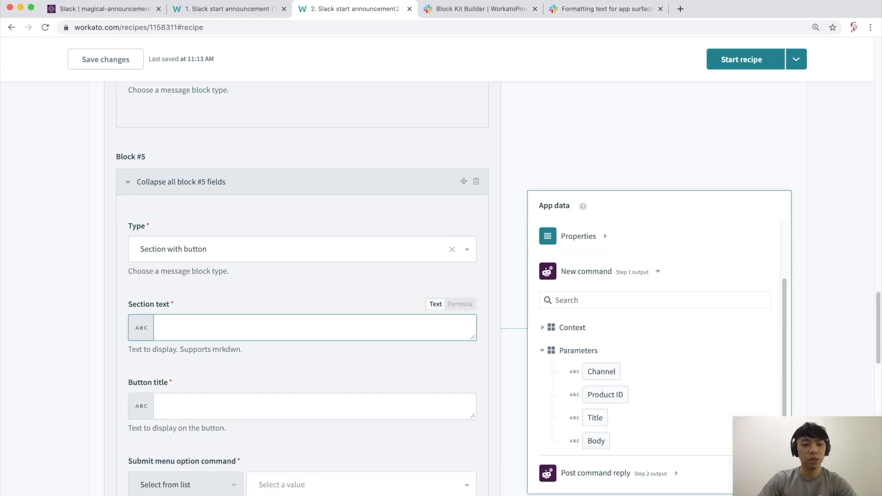
{"action": "key", "text": "super+v"}
Check the feedback button's label in the Slack announcement and set Block #5's button title to "Give Feedback"
{"action": "scroll", "coordinate": [303, 298], "scroll_direction": "down", "scroll_amount": 2}
{"action": "left_click", "coordinate": [303, 299]}
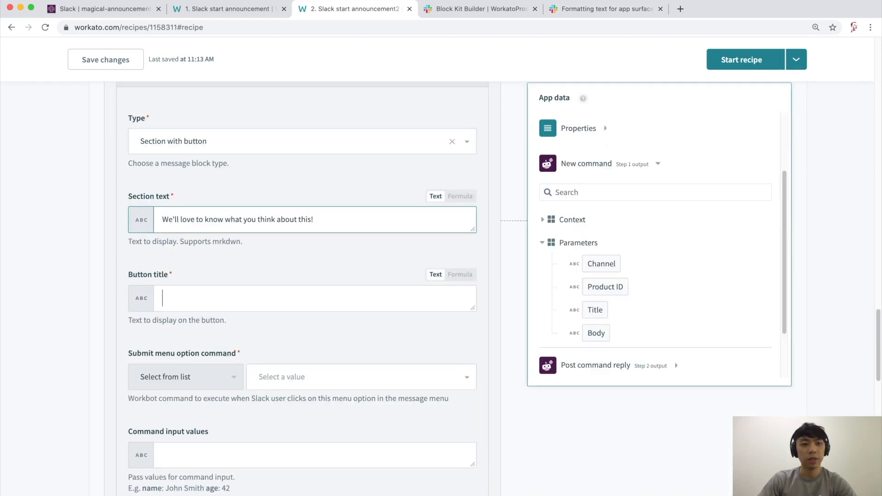
{"action": "left_click", "coordinate": [99, 8]}
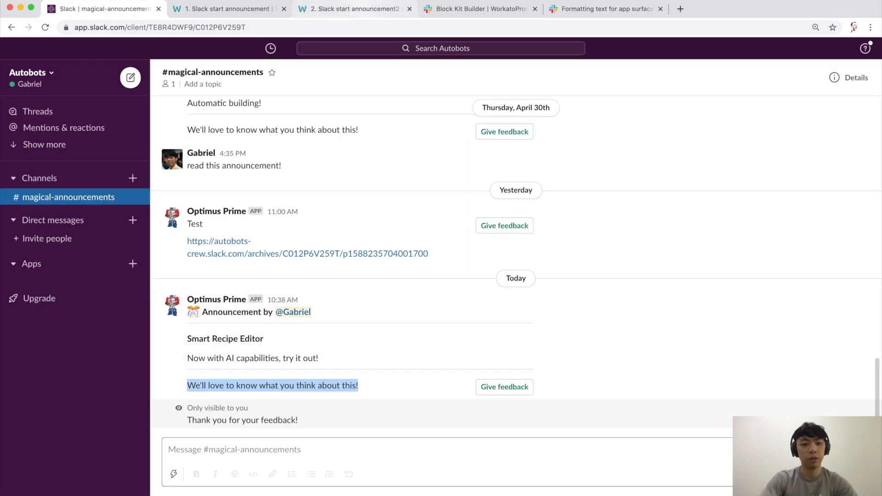
{"action": "left_click", "coordinate": [354, 9]}
{"action": "type", "text": "Give Feedback"}
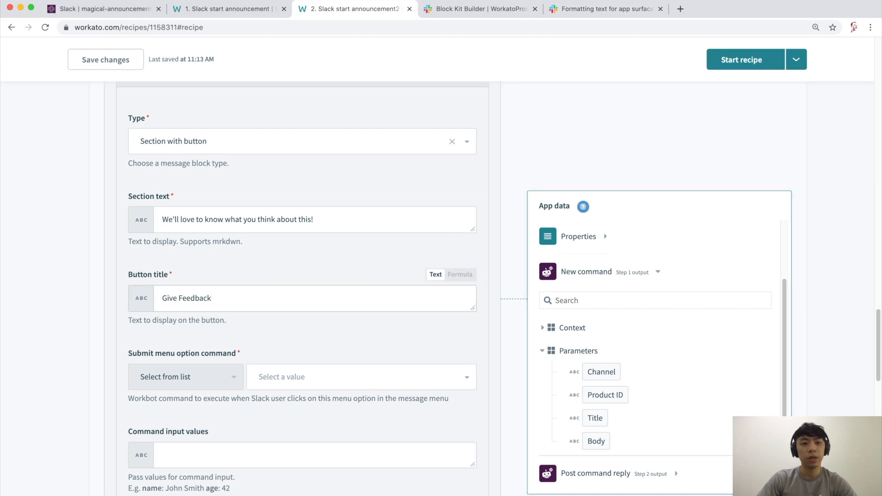
Check which commands are available for Block #5's submit menu option without choosing one
{"action": "scroll", "coordinate": [303, 290], "scroll_direction": "down", "scroll_amount": 3}
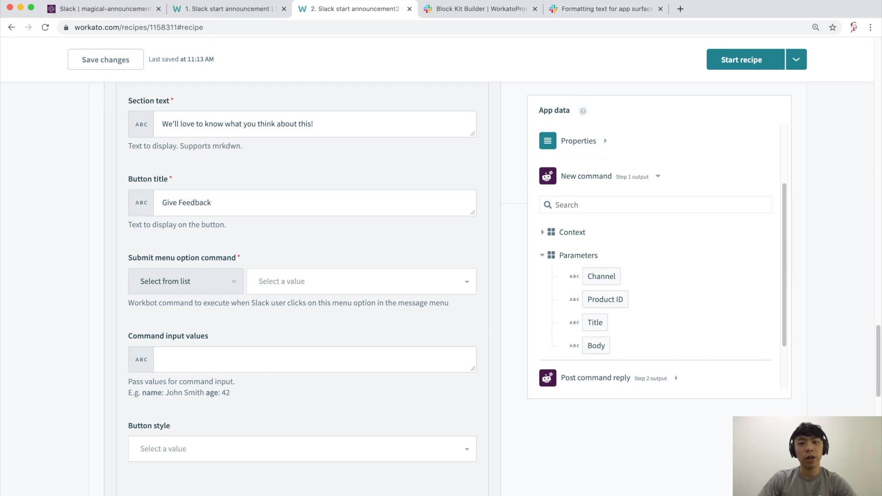
{"action": "left_click", "coordinate": [583, 110]}
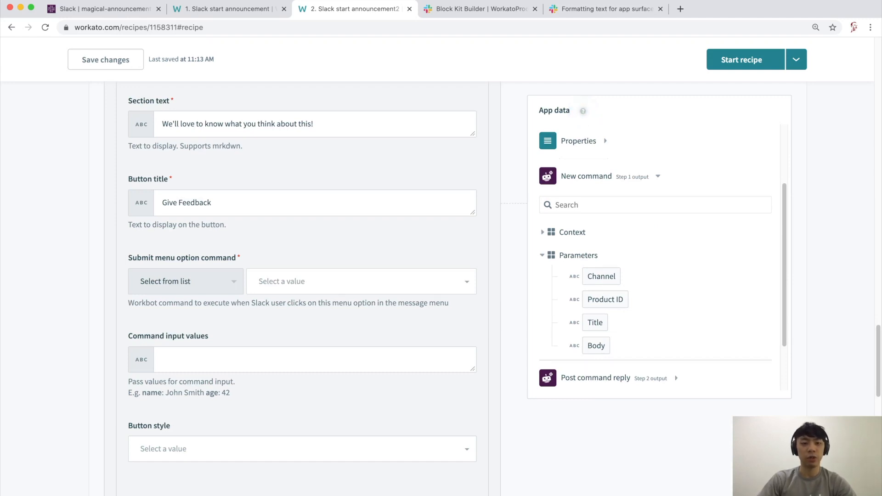
{"action": "left_click", "coordinate": [362, 282]}
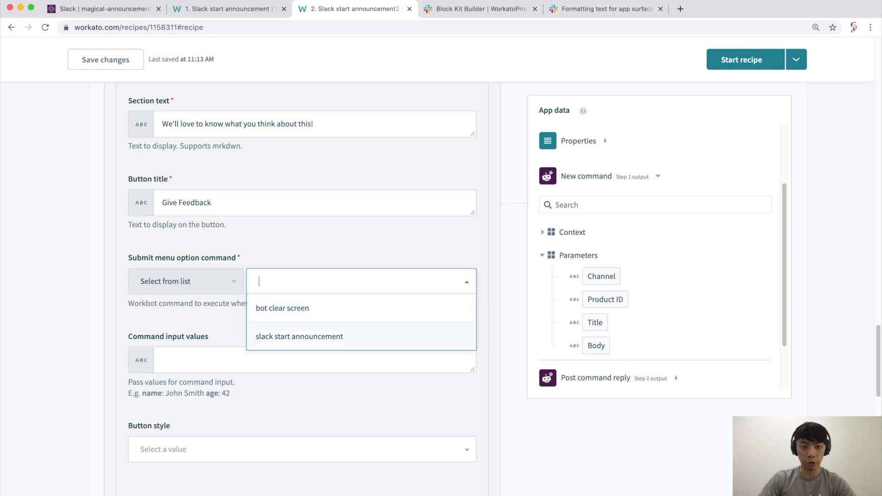
{"action": "left_click", "coordinate": [582, 111]}
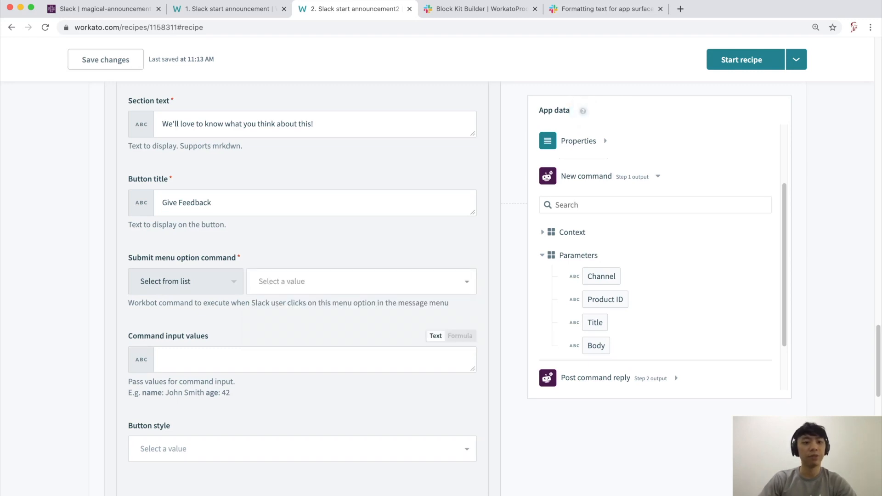
Compare Block #5's button style setting with the feedback button in Slack, and open the BumbleBee conversation there
{"action": "scroll", "coordinate": [315, 359], "scroll_direction": "down", "scroll_amount": 3}
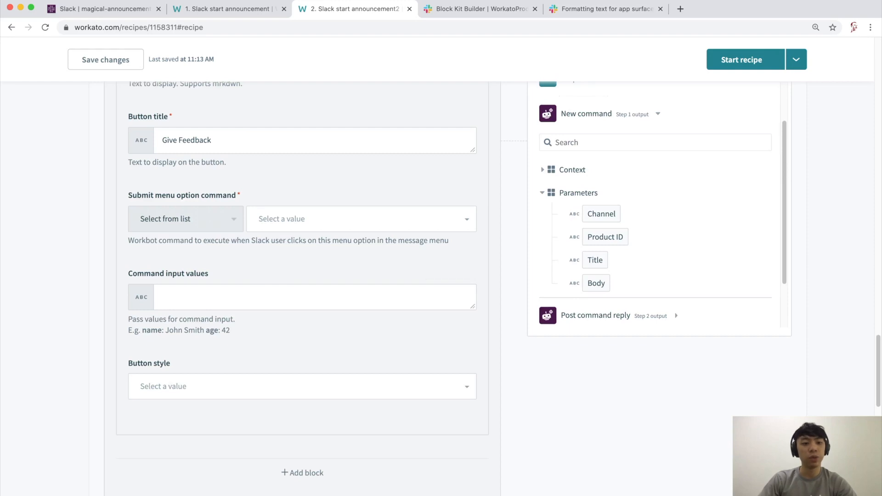
{"action": "triple_click", "coordinate": [149, 363]}
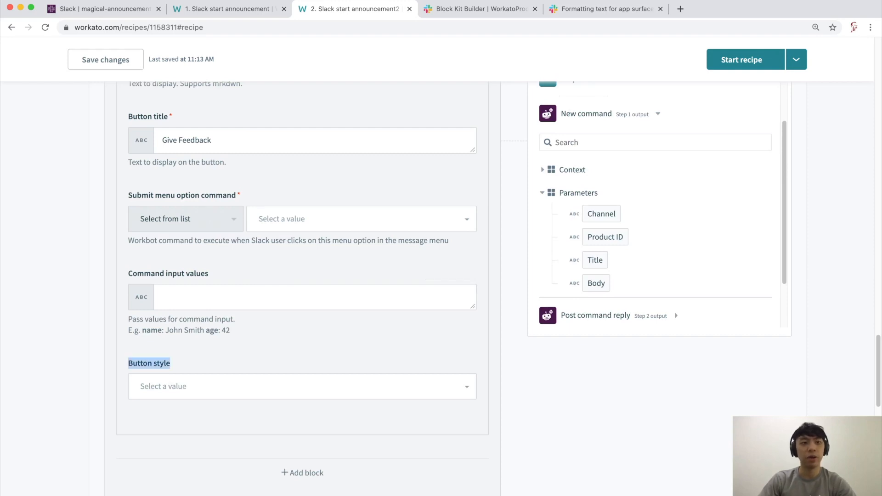
{"action": "left_click", "coordinate": [105, 9]}
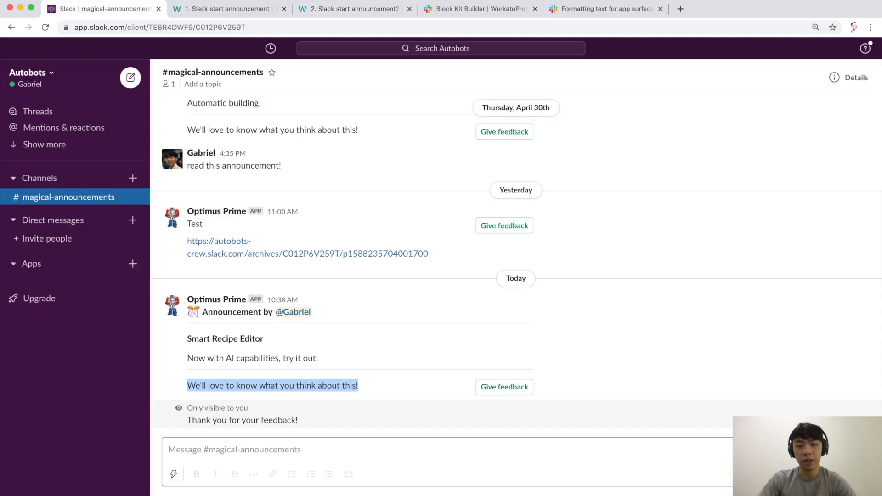
{"action": "left_click", "coordinate": [357, 387]}
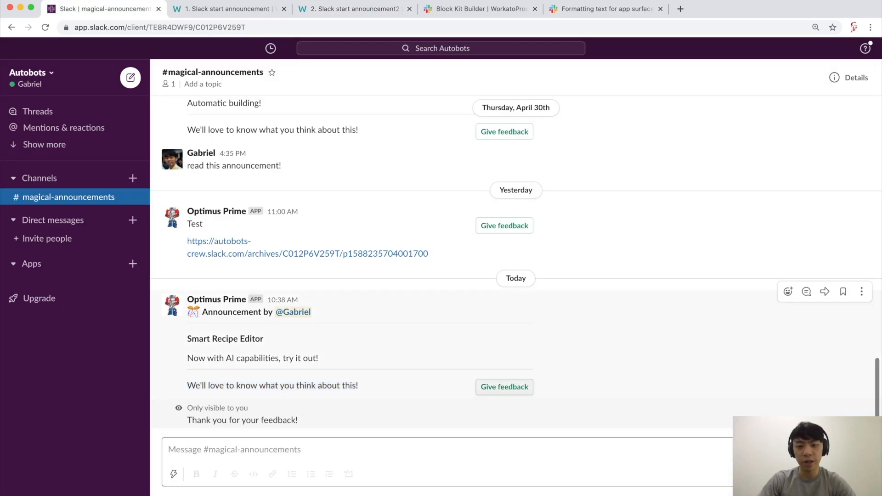
{"action": "key", "text": "super+k"}
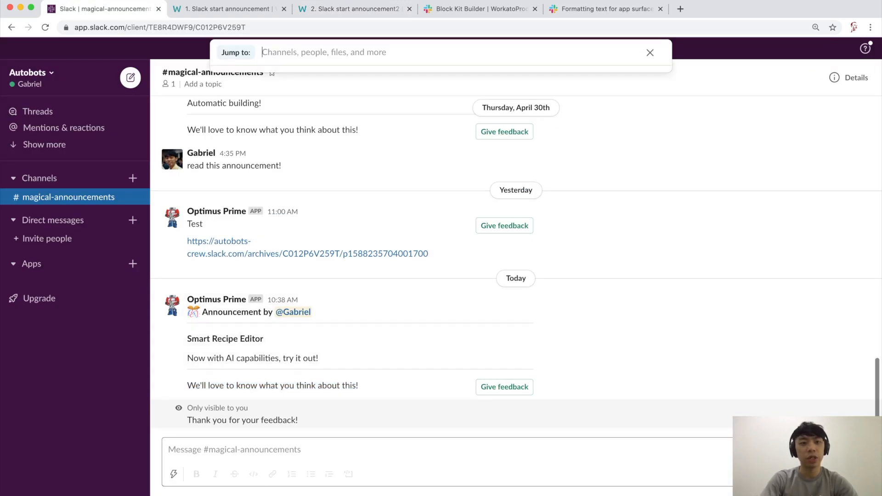
{"action": "type", "text": "bumb"}
{"action": "key", "text": "Return"}
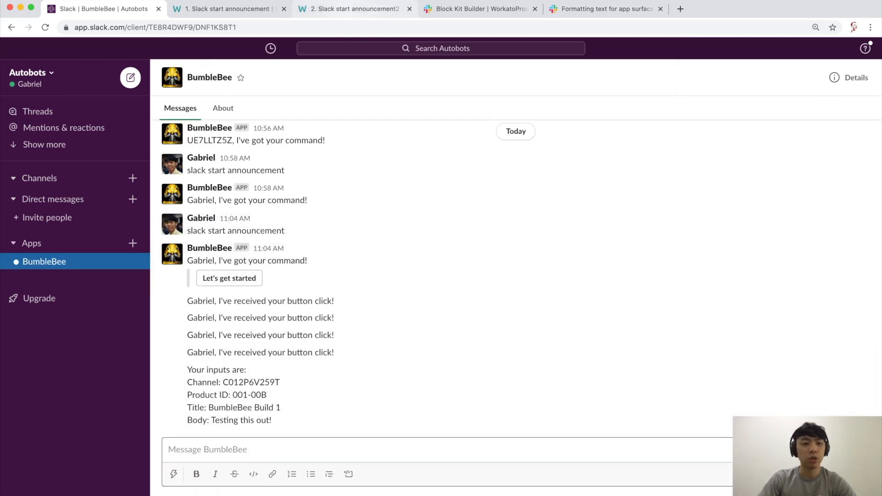
Back in the recipe, set Block #5's button style to Primary and save the changes
{"action": "left_click", "coordinate": [350, 9]}
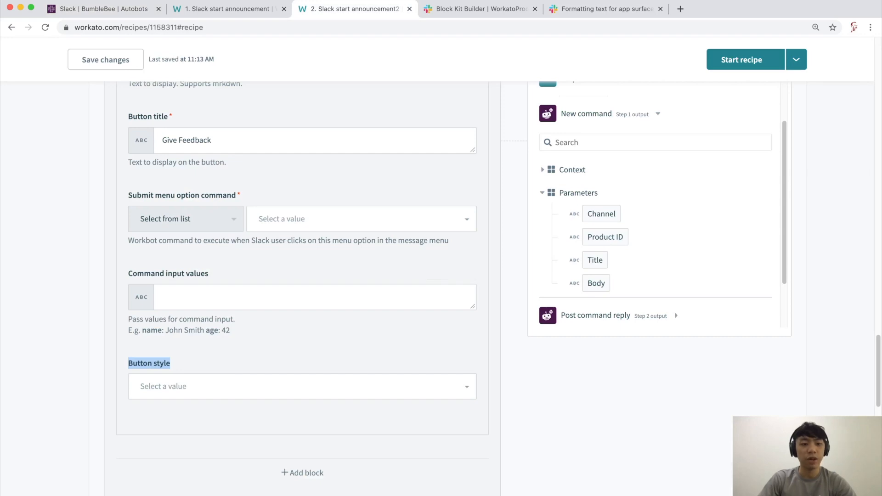
{"action": "left_click", "coordinate": [302, 387]}
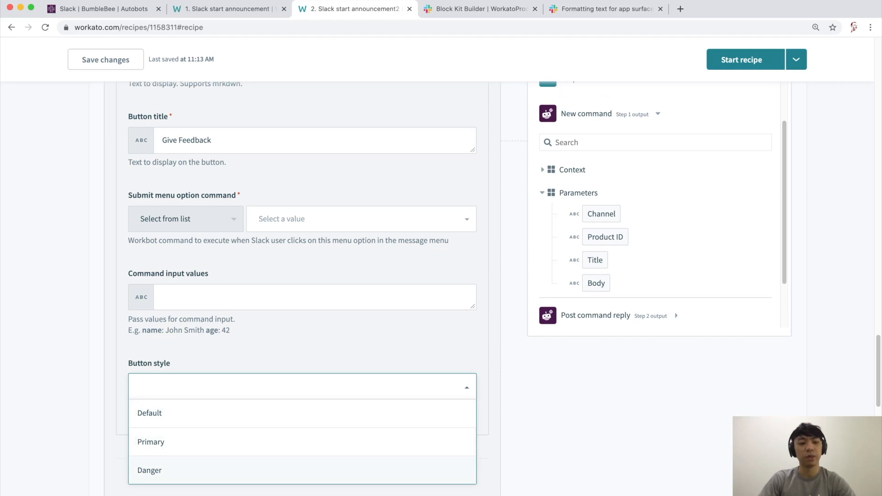
{"action": "left_click", "coordinate": [303, 442]}
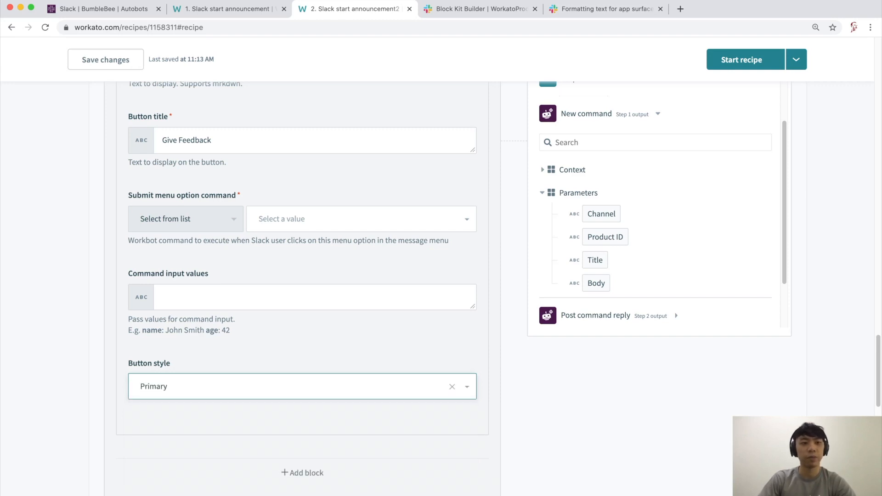
{"action": "left_click", "coordinate": [106, 60]}
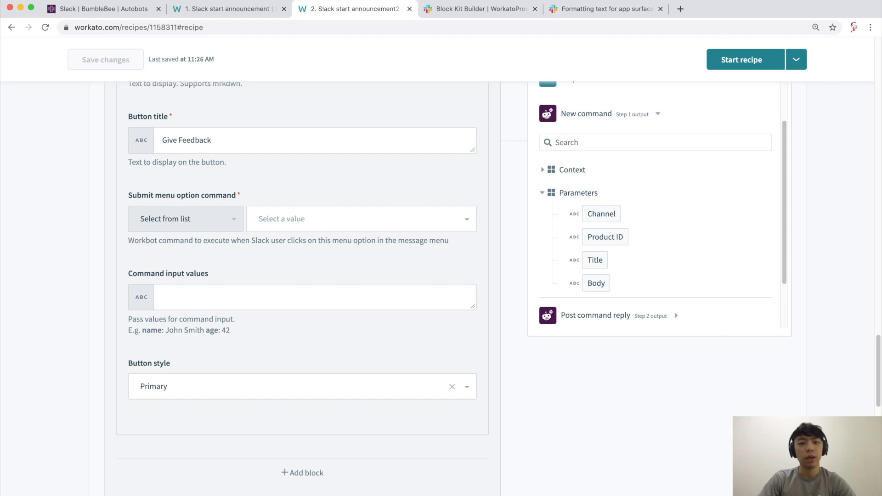
Try to start the recipe and open the details of the reported error
{"action": "scroll", "coordinate": [303, 285], "scroll_direction": "up", "scroll_amount": 1}
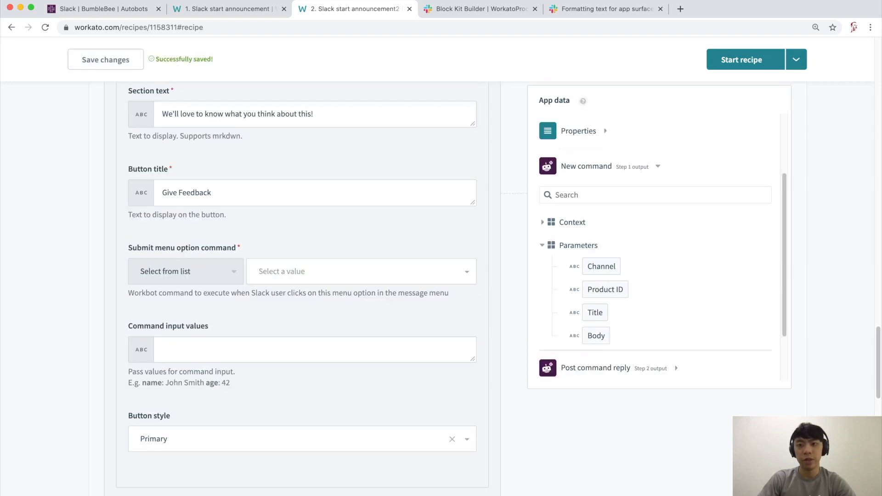
{"action": "left_click", "coordinate": [742, 60]}
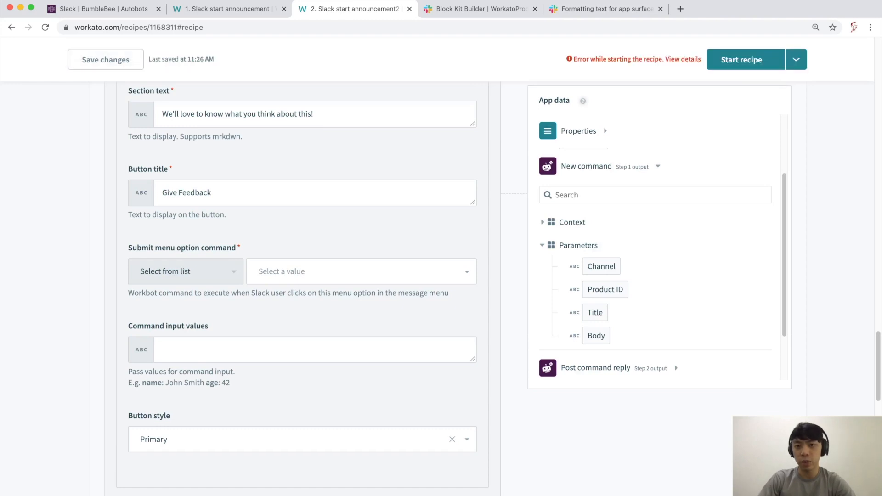
{"action": "left_click_drag", "start_coordinate": [583, 59], "coordinate": [647, 59]}
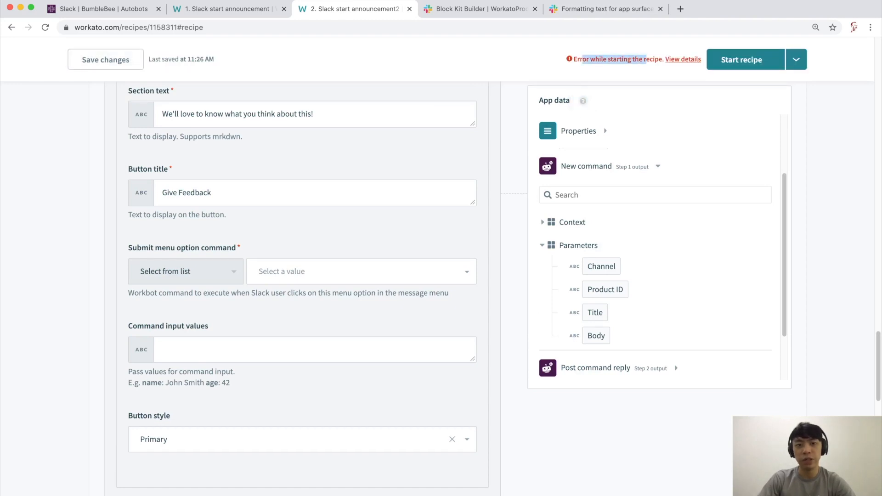
{"action": "left_click", "coordinate": [647, 60]}
{"action": "left_click", "coordinate": [683, 59]}
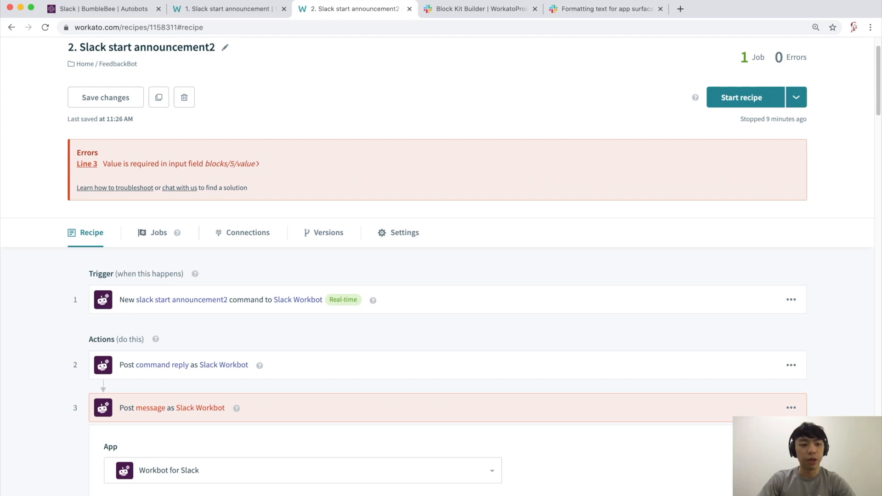
Find the required Submit menu option command field in Block #5 that the error refers to
{"action": "scroll", "coordinate": [437, 285], "scroll_direction": "down", "scroll_amount": 20}
{"action": "scroll", "coordinate": [438, 285], "scroll_direction": "down", "scroll_amount": 9}
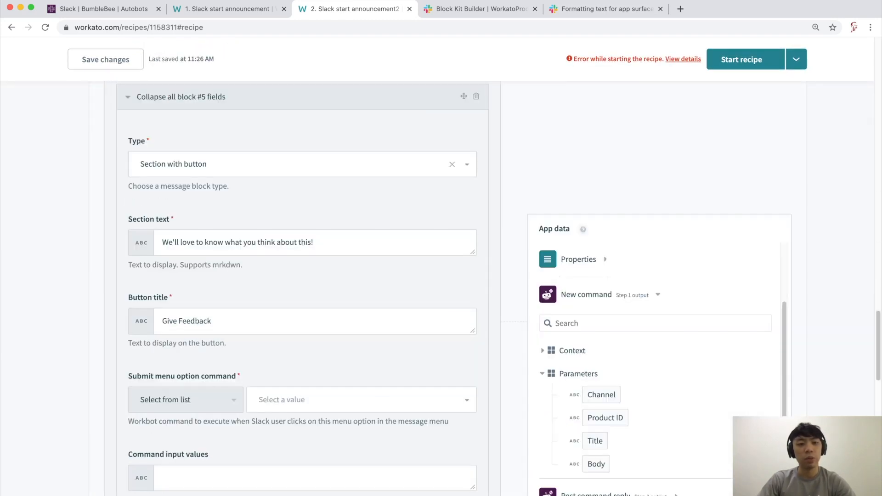
{"action": "scroll", "coordinate": [302, 285], "scroll_direction": "down", "scroll_amount": 3}
{"action": "left_click_drag", "start_coordinate": [242, 260], "coordinate": [133, 259]}
{"action": "left_click", "coordinate": [132, 260]}
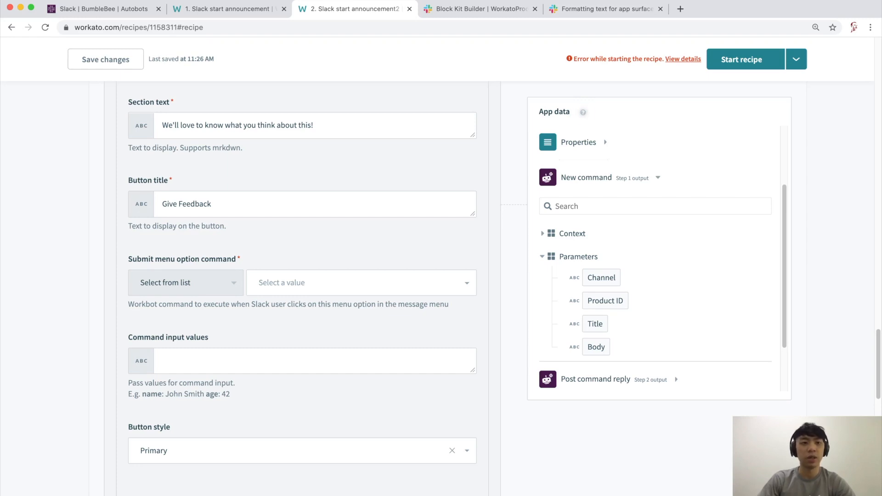
Save the recipe and open its FeedbackBot folder in a new browser tab
{"action": "left_click", "coordinate": [106, 59]}
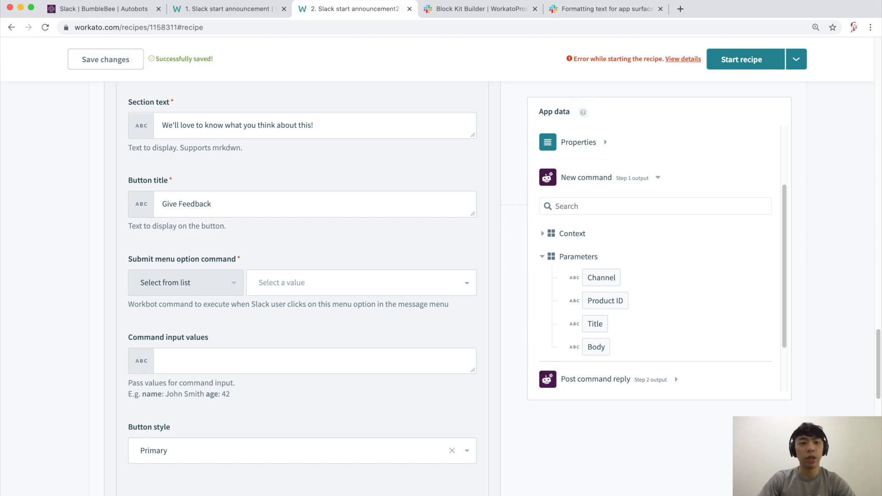
{"action": "scroll", "coordinate": [302, 285], "scroll_direction": "up", "scroll_amount": 20}
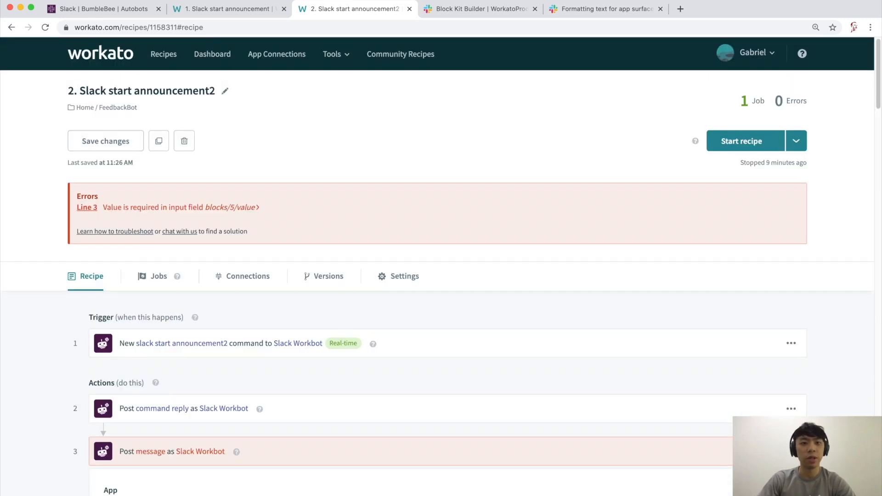
{"action": "right_click", "coordinate": [118, 108]}
{"action": "left_click", "coordinate": [147, 114]}
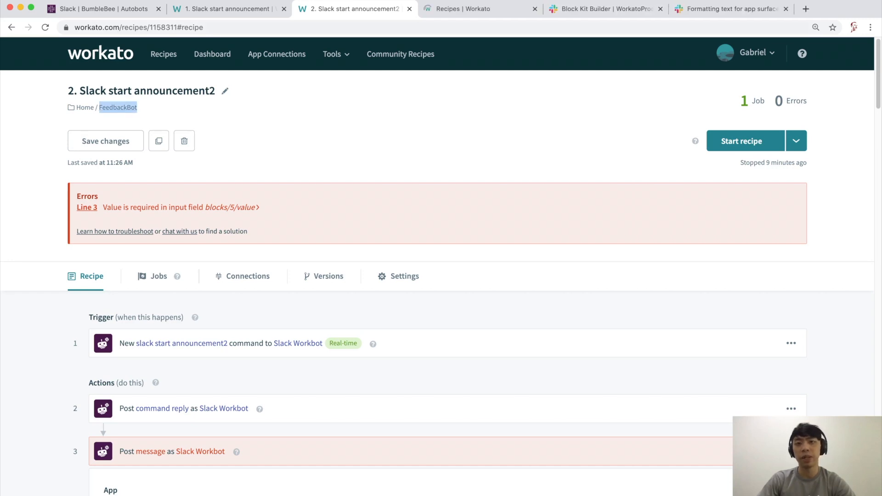
{"action": "key", "text": "ctrl+Tab"}
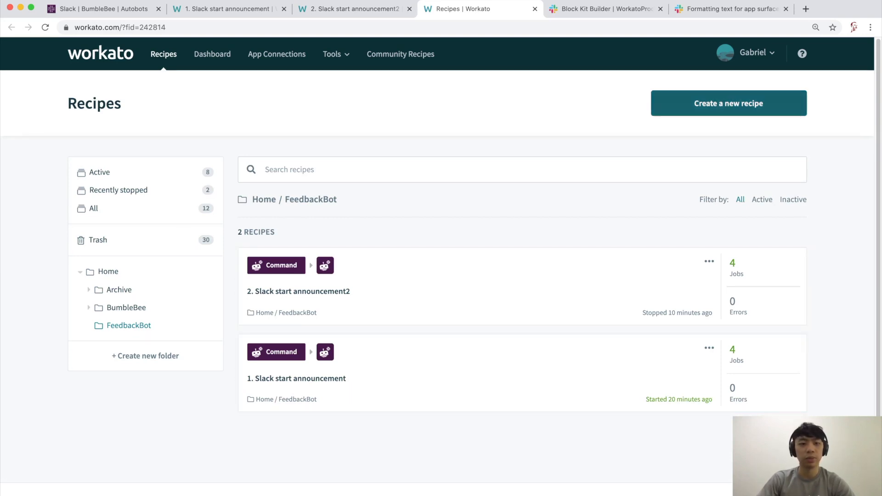
Create a new recipe in the FeedbackBot folder, skipping the guided setup, and name it "3. Slack start announcement3"
{"action": "left_click", "coordinate": [729, 103]}
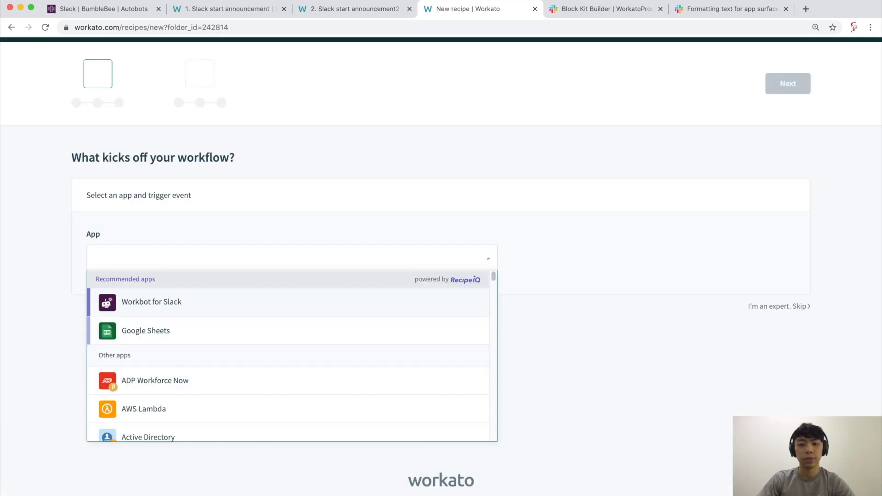
{"action": "left_click", "coordinate": [778, 306]}
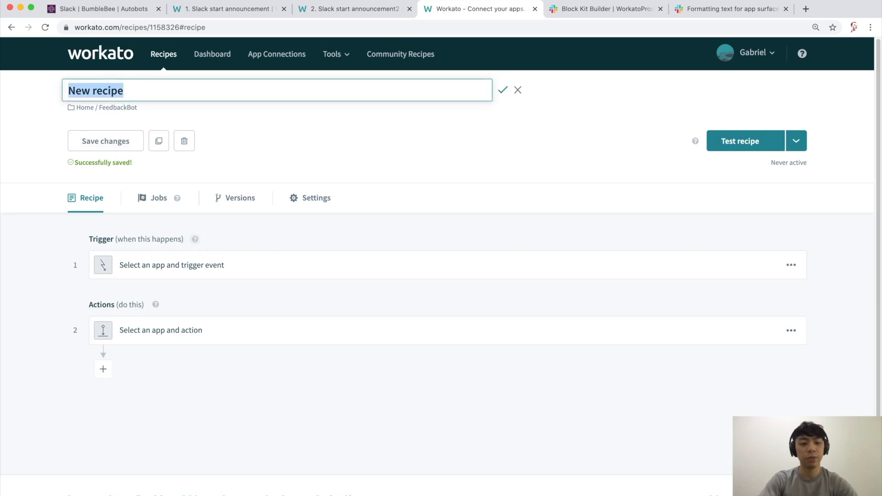
{"action": "type", "text": "3. Slack start announcement3"}
{"action": "key", "text": "Return"}
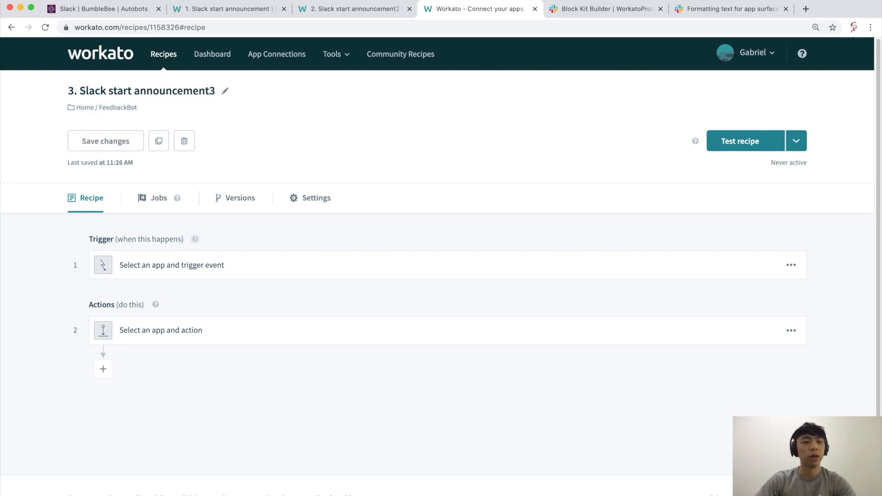
Set the trigger to the New command event of Workbot for Slack and link the existing BumbleBee connection
{"action": "left_click", "coordinate": [172, 265]}
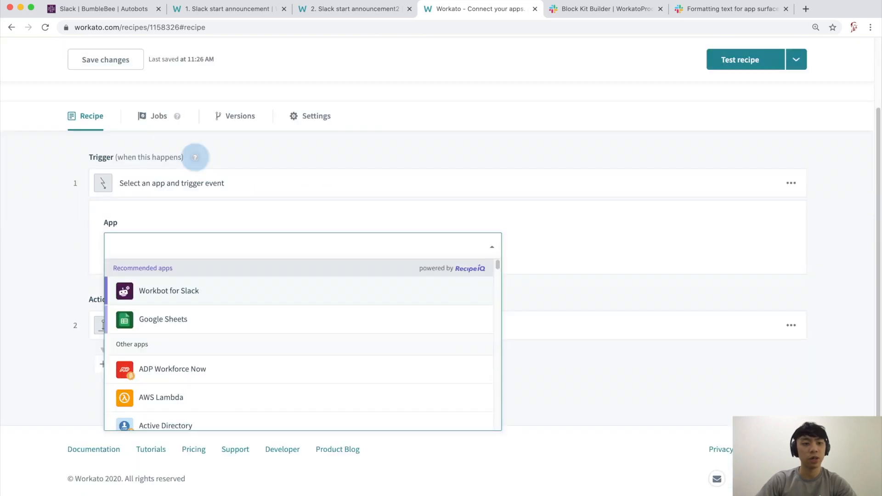
{"action": "key", "text": "Return"}
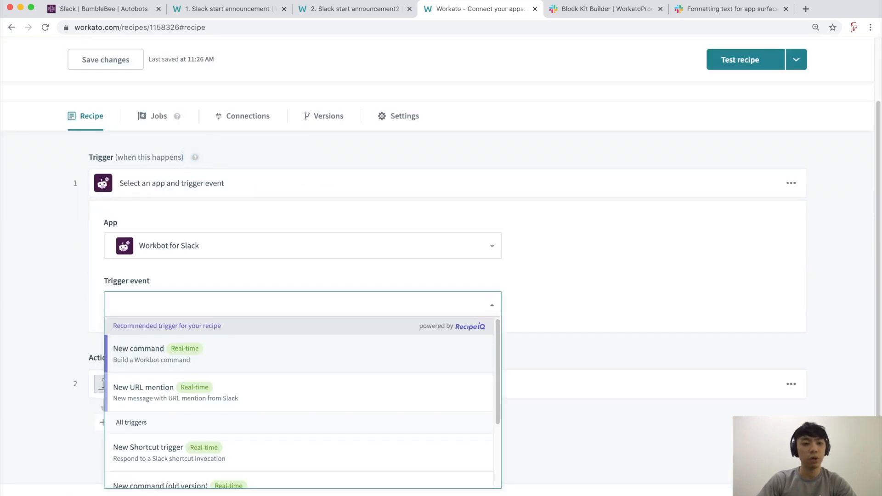
{"action": "key", "text": "Return"}
{"action": "scroll", "coordinate": [303, 312], "scroll_direction": "down", "scroll_amount": 5}
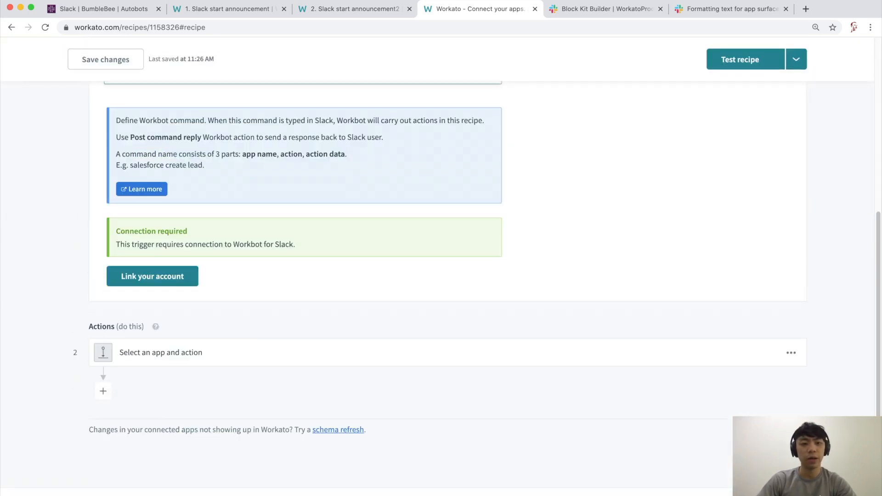
{"action": "left_click", "coordinate": [153, 276]}
{"action": "left_click", "coordinate": [353, 245]}
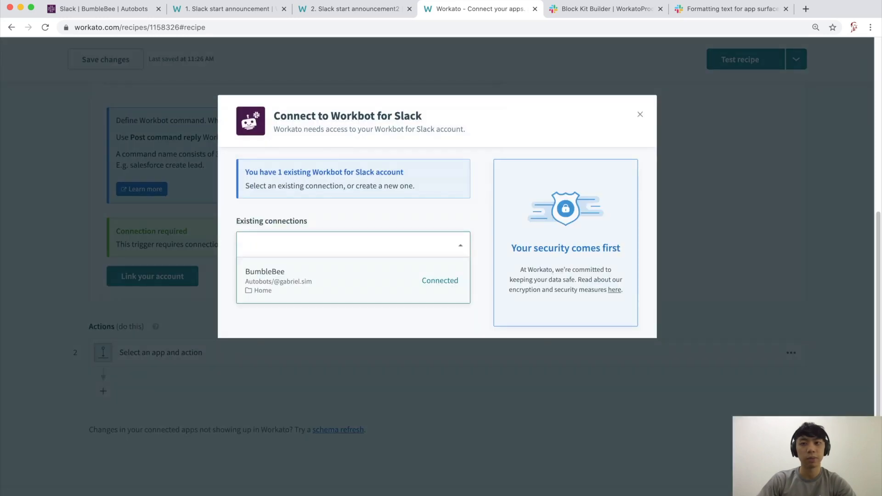
{"action": "left_click", "coordinate": [353, 281]}
Choose Slack as the app the trigger command is associated with
{"action": "scroll", "coordinate": [353, 280], "scroll_direction": "down", "scroll_amount": 1}
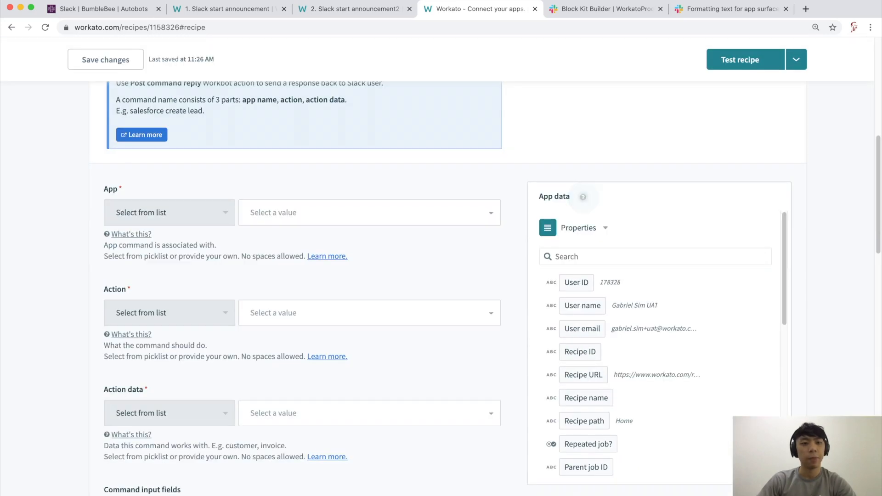
{"action": "scroll", "coordinate": [352, 281], "scroll_direction": "down", "scroll_amount": 3}
{"action": "scroll", "coordinate": [353, 280], "scroll_direction": "up", "scroll_amount": 3}
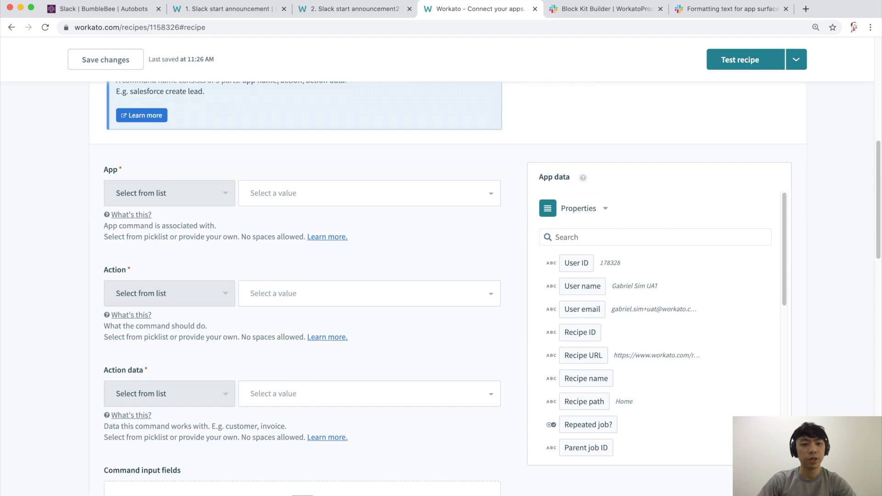
{"action": "left_click", "coordinate": [369, 194]}
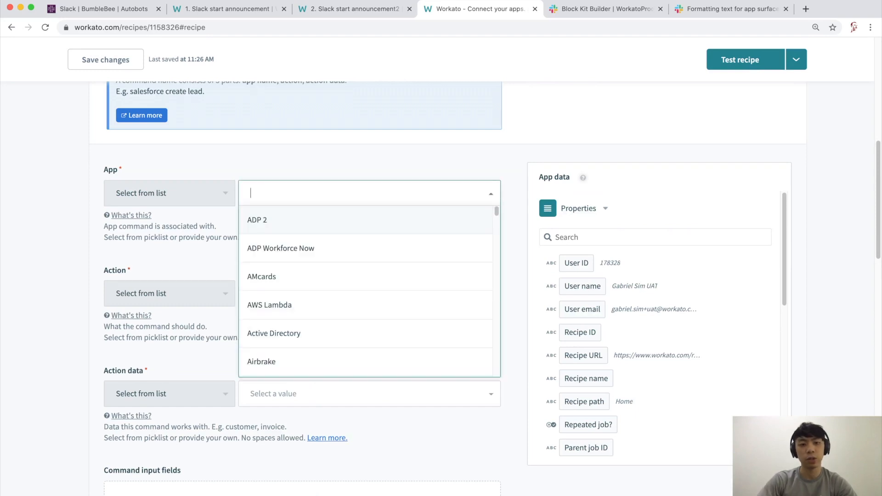
{"action": "type", "text": "slack"}
{"action": "key", "text": "Return"}
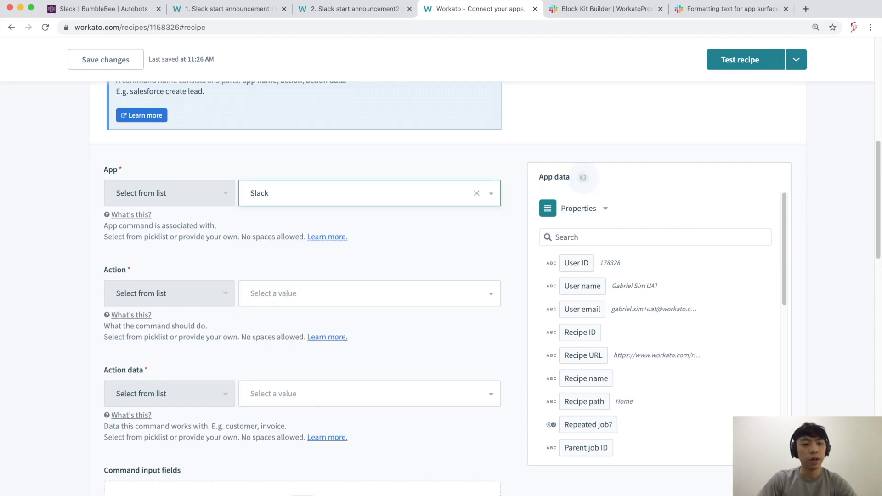
Enter custom values for the trigger command: action "start" and action data "announcement3"
{"action": "left_click", "coordinate": [169, 293]}
{"action": "left_click", "coordinate": [145, 349]}
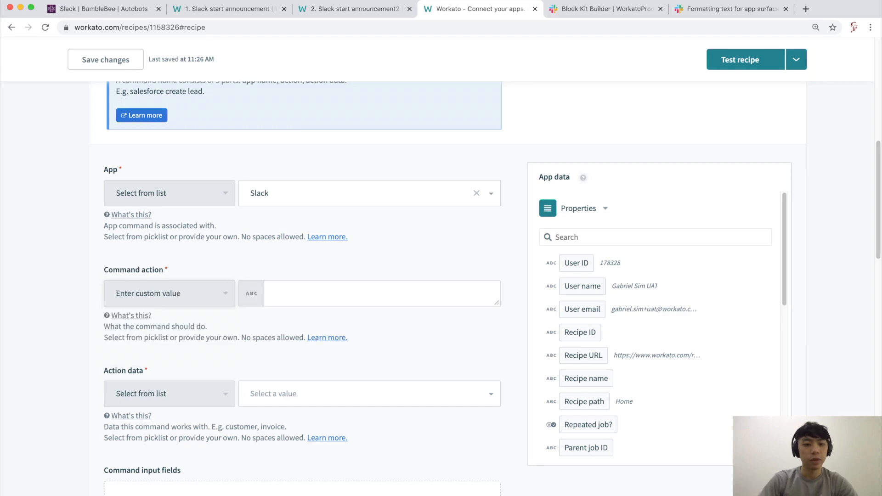
{"action": "left_click", "coordinate": [369, 294]}
{"action": "type", "text": "start"}
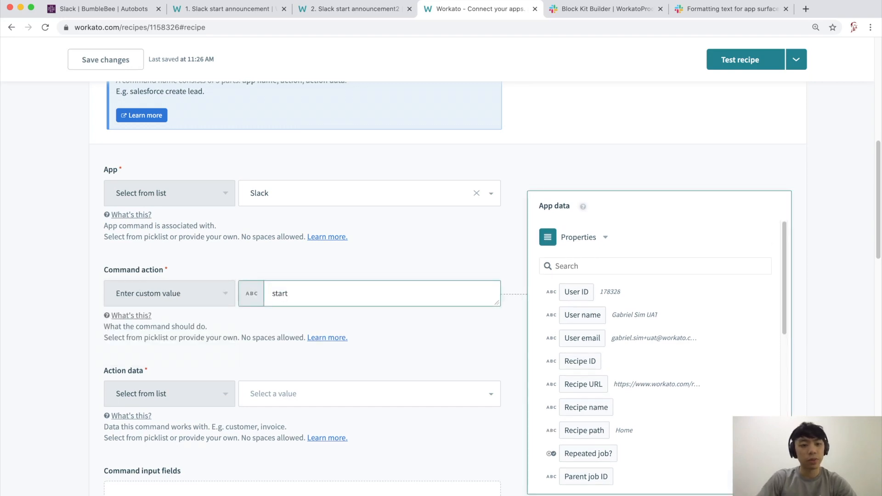
{"action": "left_click", "coordinate": [170, 394]}
{"action": "left_click", "coordinate": [146, 449]}
{"action": "left_click", "coordinate": [369, 394]}
{"action": "type", "text": "announcements"}
Set the trigger's command hint to "Feedback button is clicked"
{"action": "scroll", "coordinate": [481, 272], "scroll_direction": "down", "scroll_amount": 8}
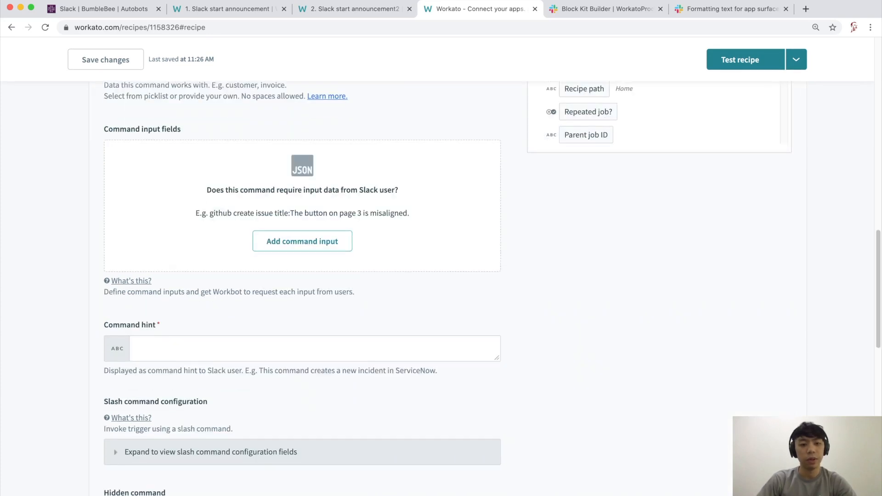
{"action": "scroll", "coordinate": [302, 294], "scroll_direction": "down", "scroll_amount": 1}
{"action": "left_click", "coordinate": [302, 304]}
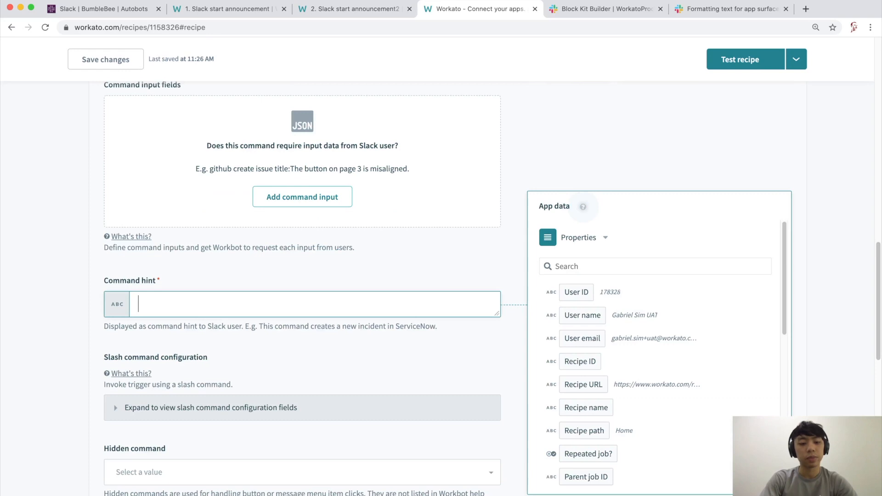
{"action": "type", "text": "Fe"}
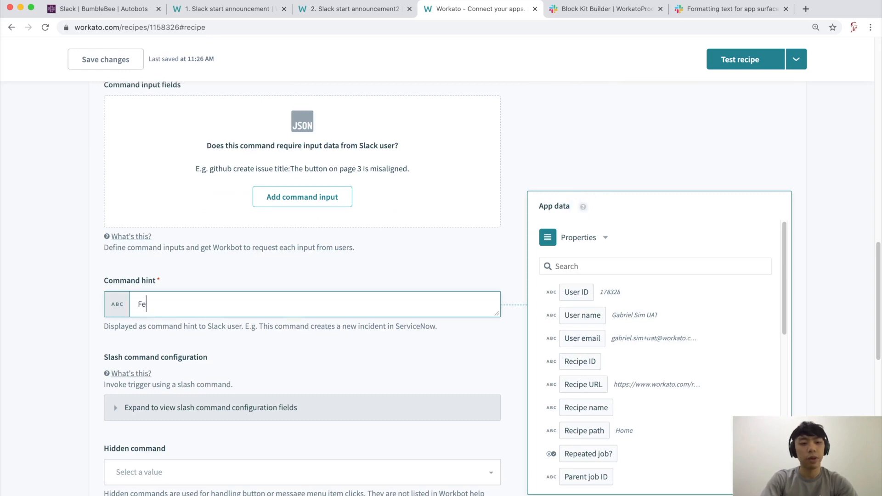
{"action": "type", "text": "edback button is clicked"}
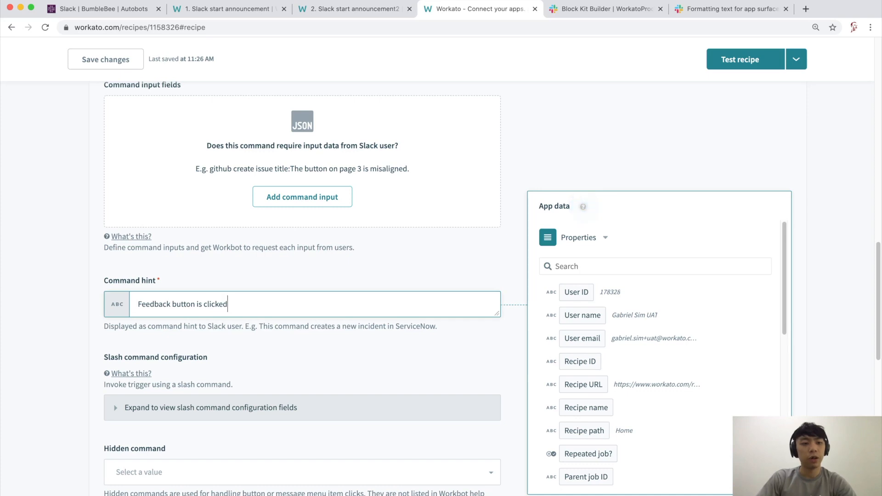
Set the recipe's first action to Post command reply in Workbot for Slack
{"action": "scroll", "coordinate": [442, 276], "scroll_direction": "down", "scroll_amount": 15}
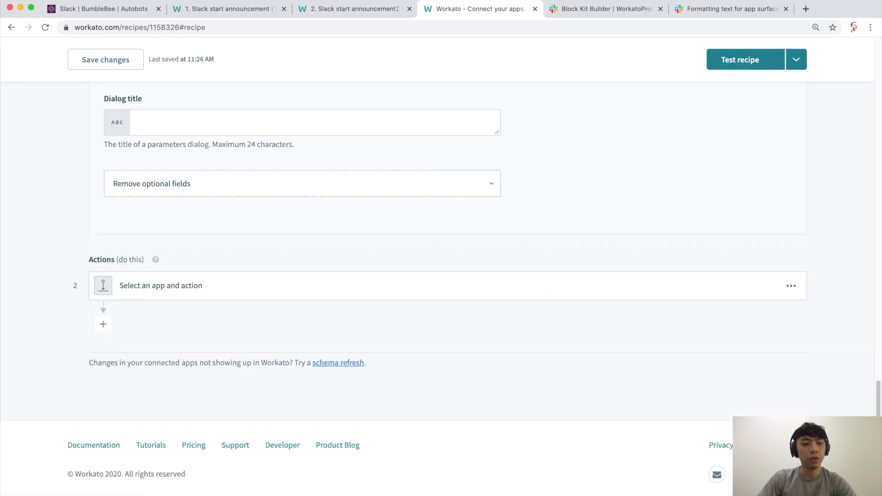
{"action": "left_click", "coordinate": [161, 286]}
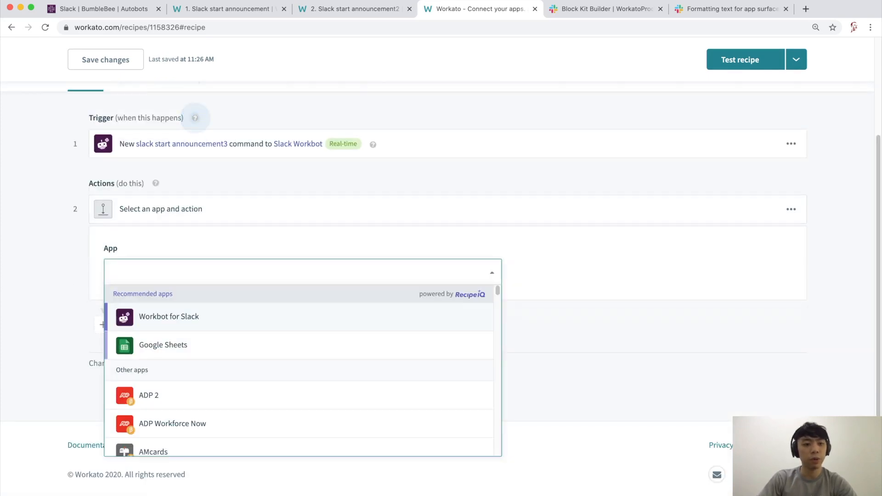
{"action": "left_click", "coordinate": [169, 316]}
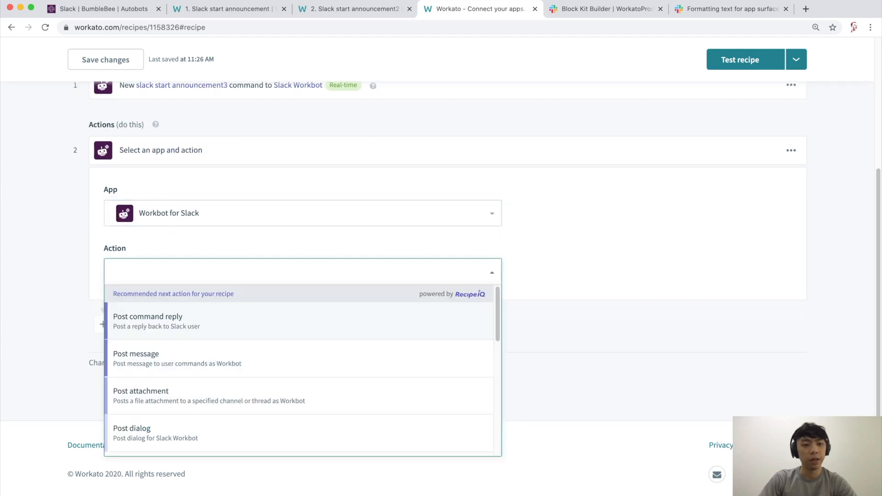
{"action": "left_click", "coordinate": [168, 321]}
Remove the suggested data mappings from the Post command reply action
{"action": "scroll", "coordinate": [303, 275], "scroll_direction": "down", "scroll_amount": 2}
{"action": "scroll", "coordinate": [303, 276], "scroll_direction": "up", "scroll_amount": 6}
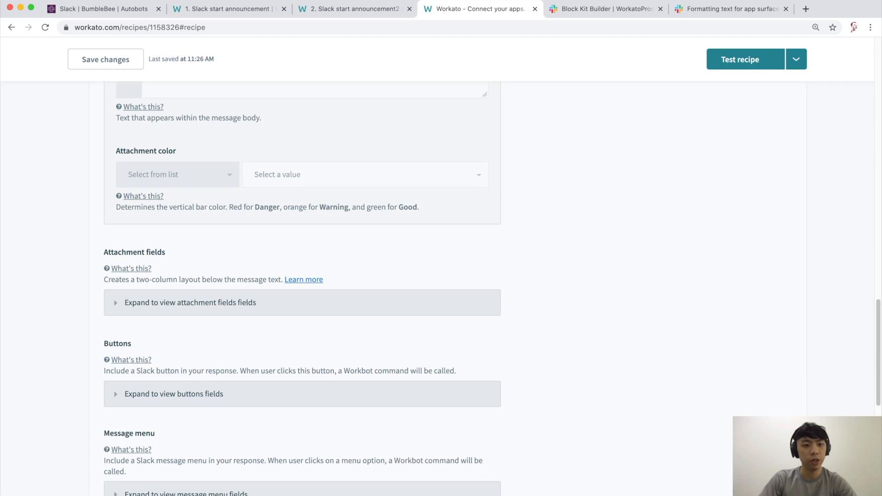
{"action": "scroll", "coordinate": [302, 276], "scroll_direction": "up", "scroll_amount": 10}
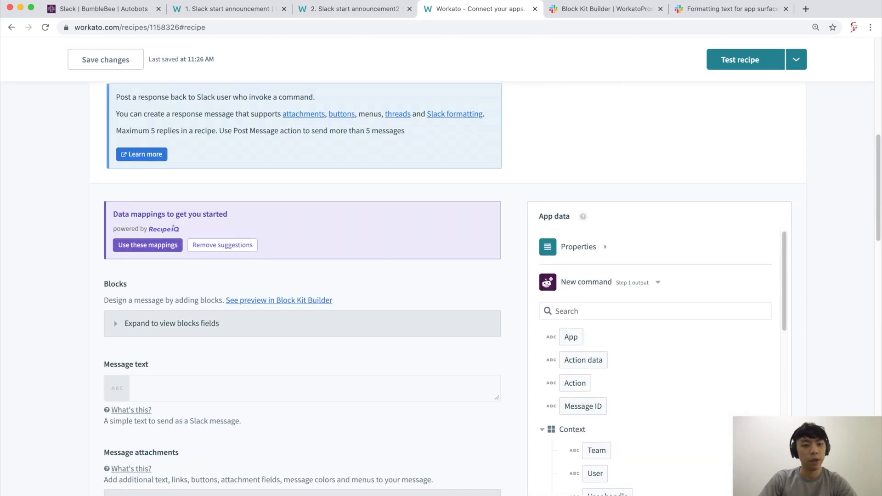
{"action": "left_click", "coordinate": [223, 246]}
Search the reply action's optional fields for "message" and include the Message text field
{"action": "scroll", "coordinate": [223, 246], "scroll_direction": "down", "scroll_amount": 7}
{"action": "left_click", "coordinate": [222, 248]}
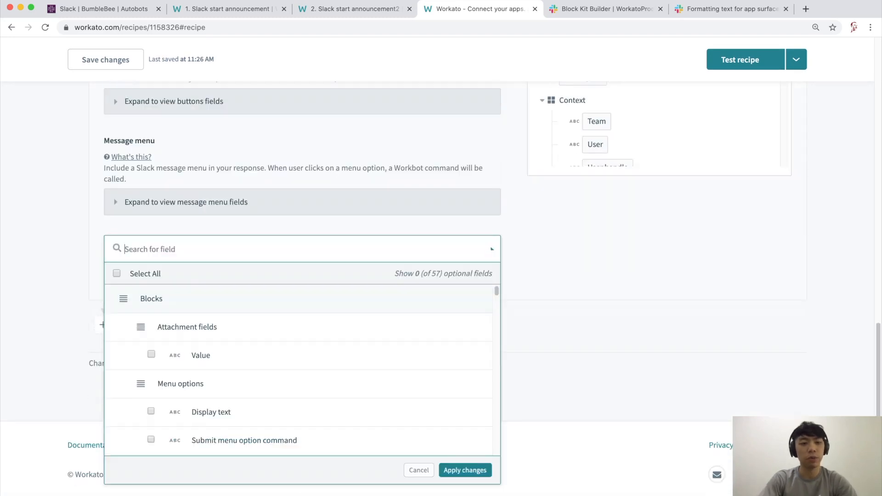
{"action": "type", "text": "message"}
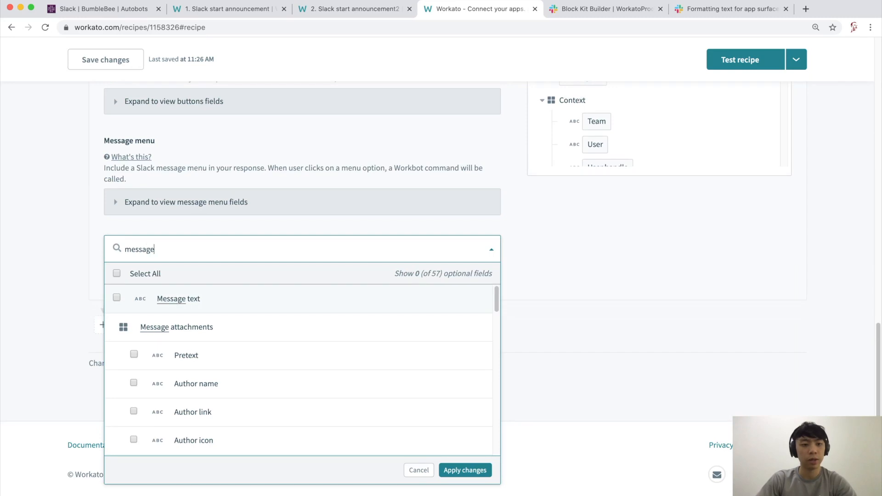
{"action": "left_click", "coordinate": [465, 470]}
{"action": "scroll", "coordinate": [583, 197], "scroll_direction": "up", "scroll_amount": 10}
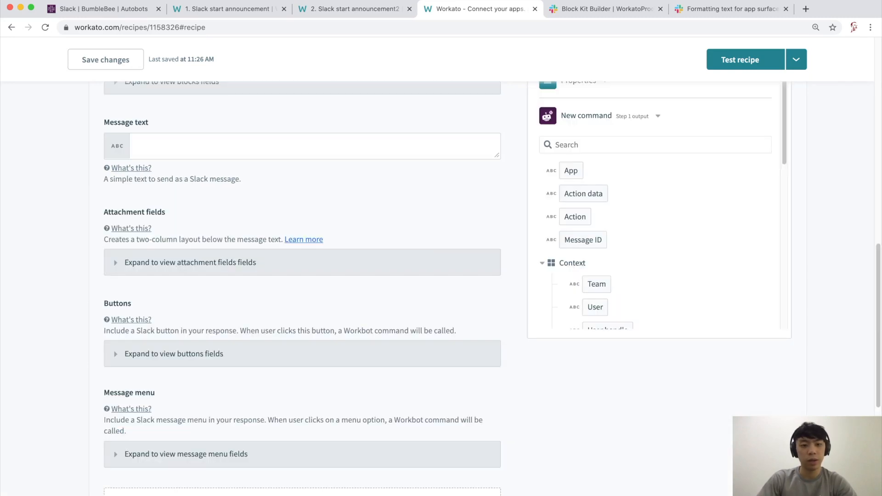
Set the reply's message text to "I've received your feedback, thank you!" and start the recipe
{"action": "left_click", "coordinate": [276, 292]}
{"action": "type", "text": "I"}
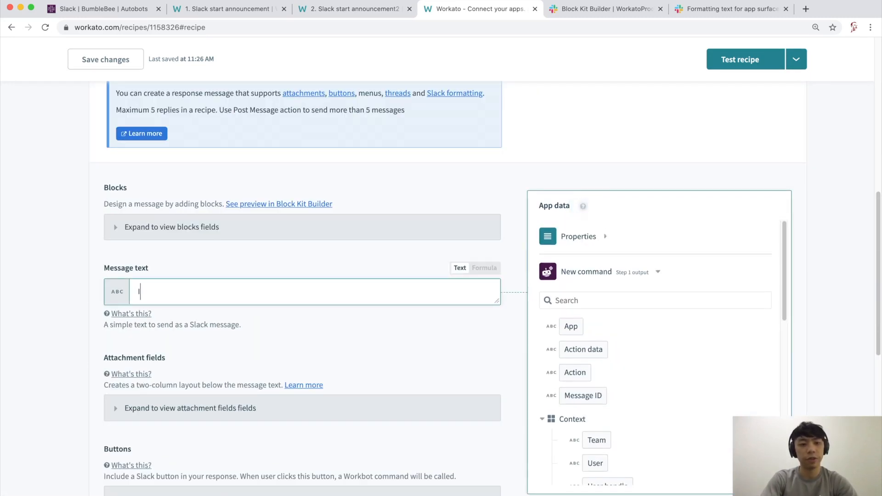
{"action": "type", "text": "'ve recevi"}
{"action": "key", "text": "BackSpace"}
{"action": "key", "text": "BackSpace"}
{"action": "type", "text": "iv"}
{"action": "type", "text": "your feedback!"}
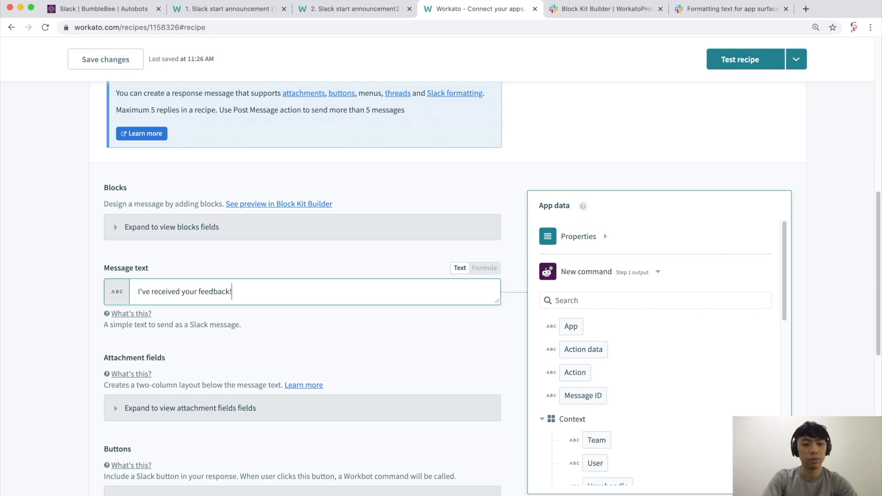
{"action": "key", "text": "BackSpace"}
{"action": "type", "text": ", tah"}
{"action": "type", "text": "nk"}
{"action": "key", "text": "BackSpace"}
{"action": "key", "text": "BackSpace"}
{"action": "key", "text": "BackSpace"}
{"action": "key", "text": "BackSpace"}
{"action": "type", "text": "hank you!"}
{"action": "left_click", "coordinate": [796, 60]}
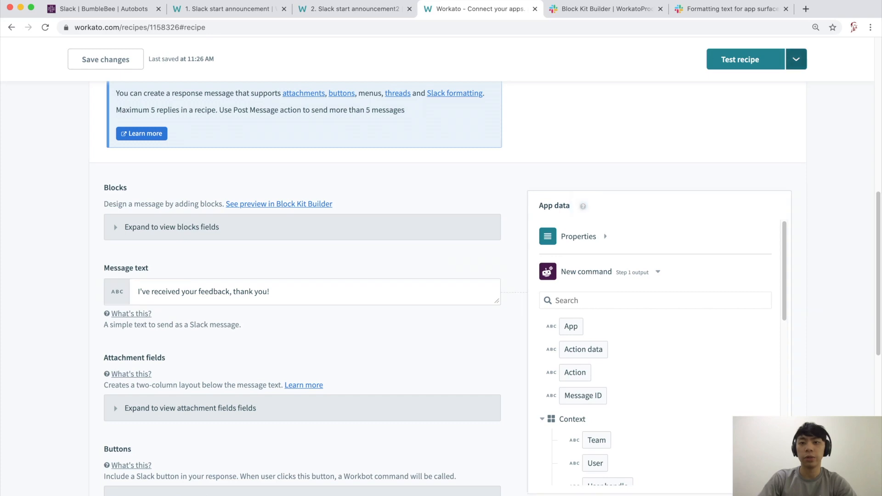
{"action": "left_click", "coordinate": [744, 83]}
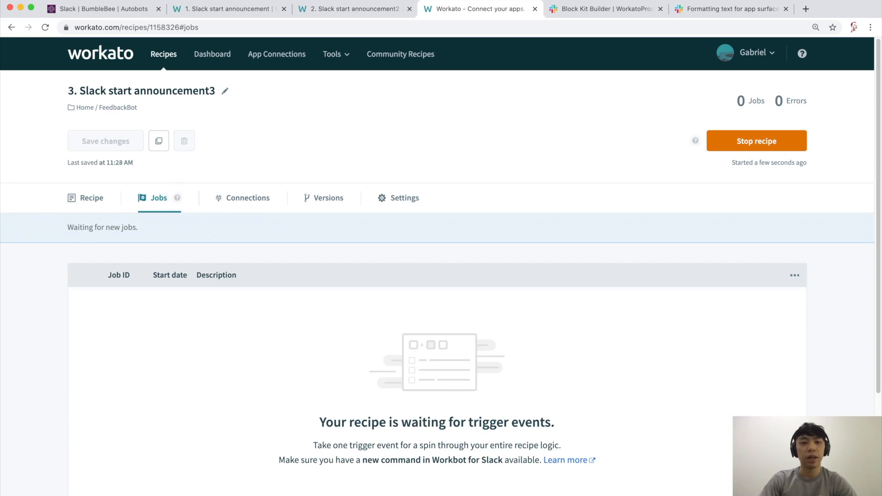
Open the Slack start announcement2 recipe and check the submit commands offered for block #5's Give Feedback button
{"action": "left_click", "coordinate": [355, 9]}
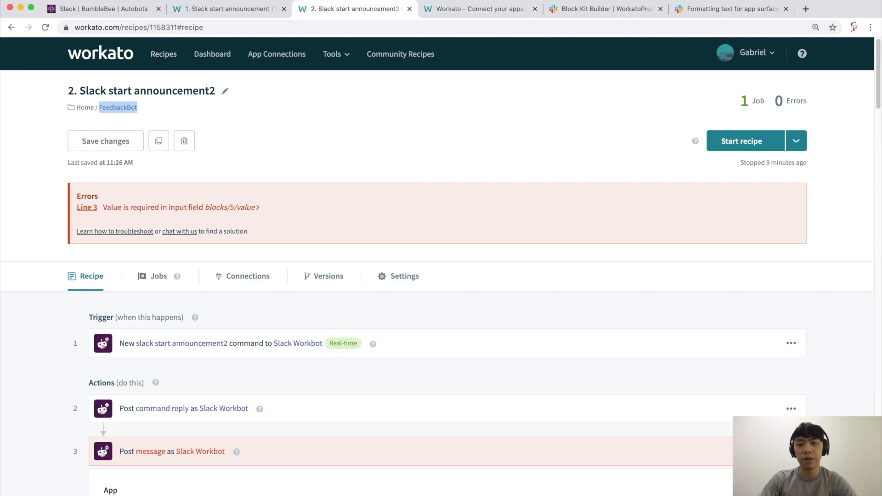
{"action": "left_click", "coordinate": [248, 138]}
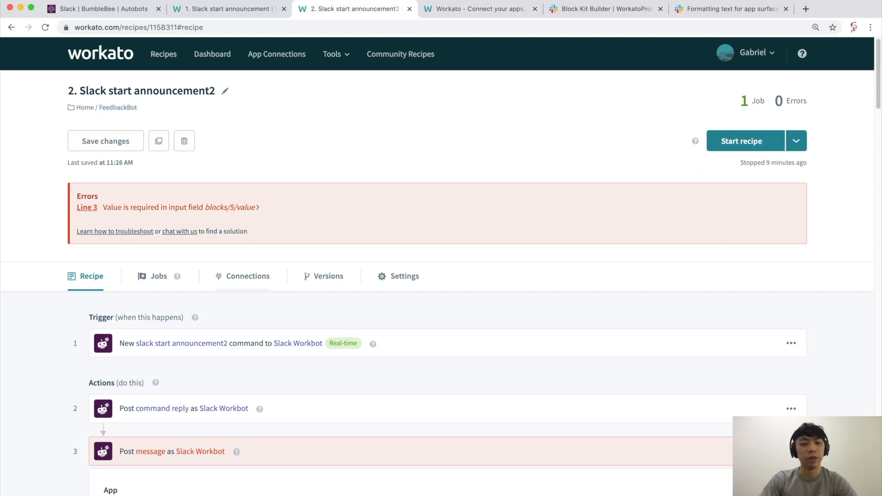
{"action": "scroll", "coordinate": [243, 285], "scroll_direction": "down", "scroll_amount": 5}
{"action": "scroll", "coordinate": [304, 285], "scroll_direction": "down", "scroll_amount": 20}
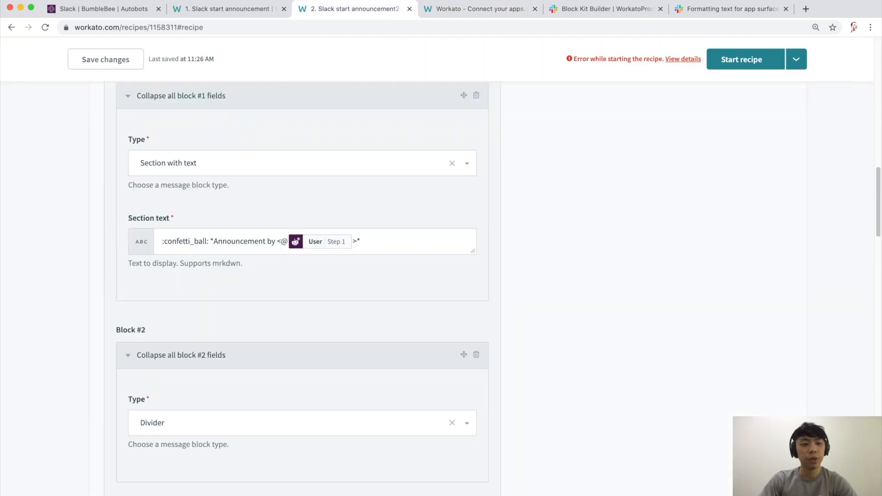
{"action": "scroll", "coordinate": [582, 244], "scroll_direction": "down", "scroll_amount": 4}
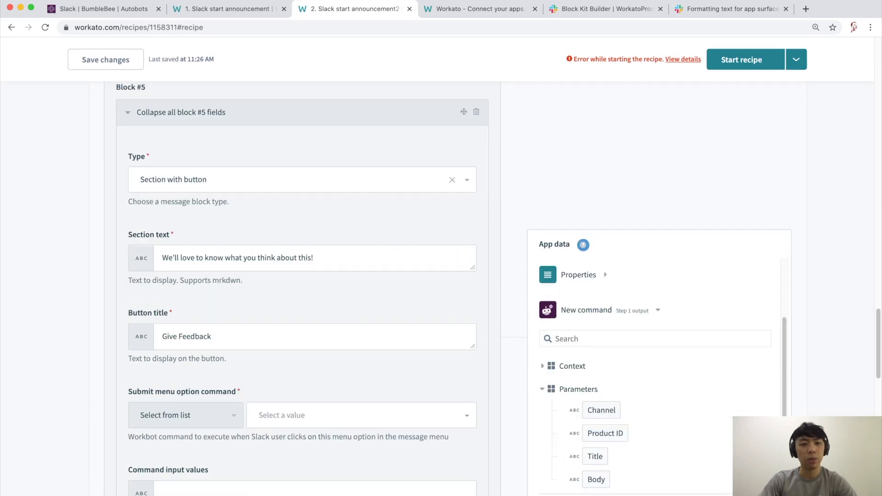
{"action": "scroll", "coordinate": [581, 244], "scroll_direction": "down", "scroll_amount": 6}
{"action": "left_click", "coordinate": [361, 159]}
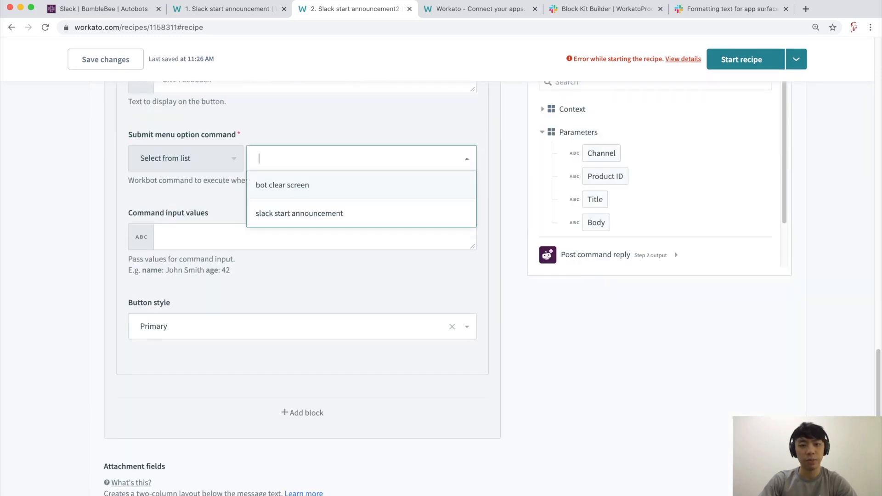
{"action": "key", "text": "Escape"}
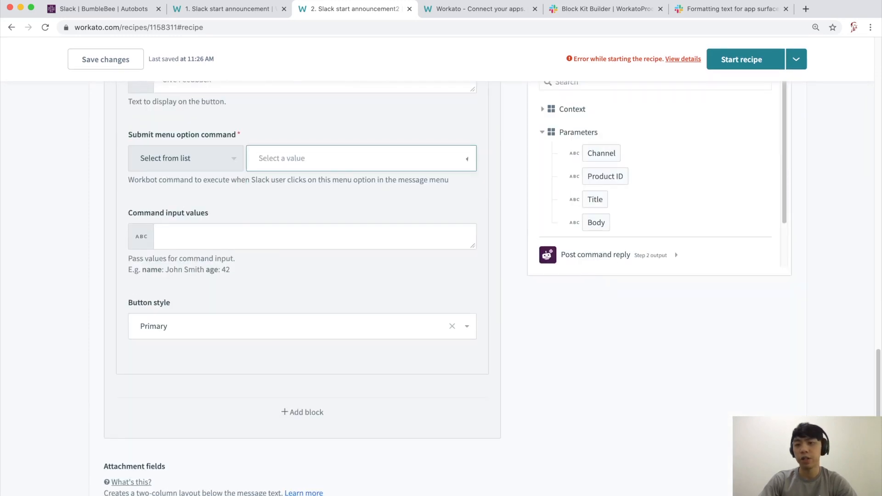
Run a schema refresh for the recipe's connected apps
{"action": "scroll", "coordinate": [441, 258], "scroll_direction": "down", "scroll_amount": 10}
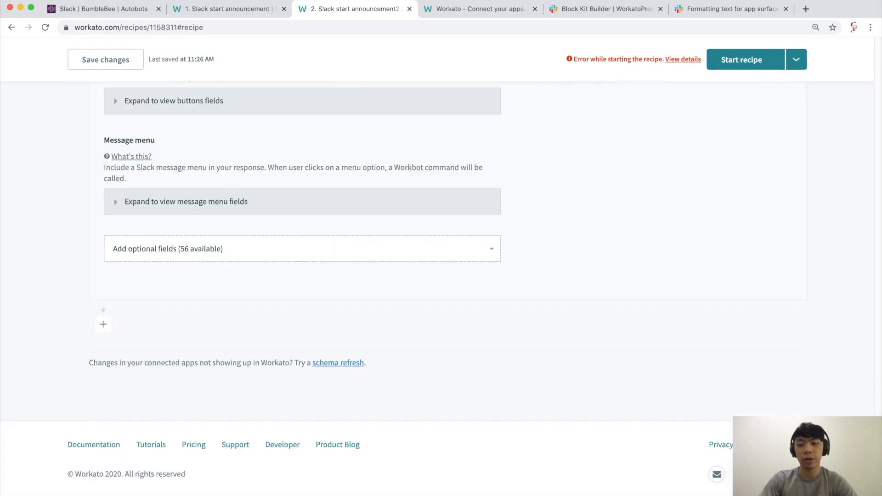
{"action": "left_click", "coordinate": [338, 363]}
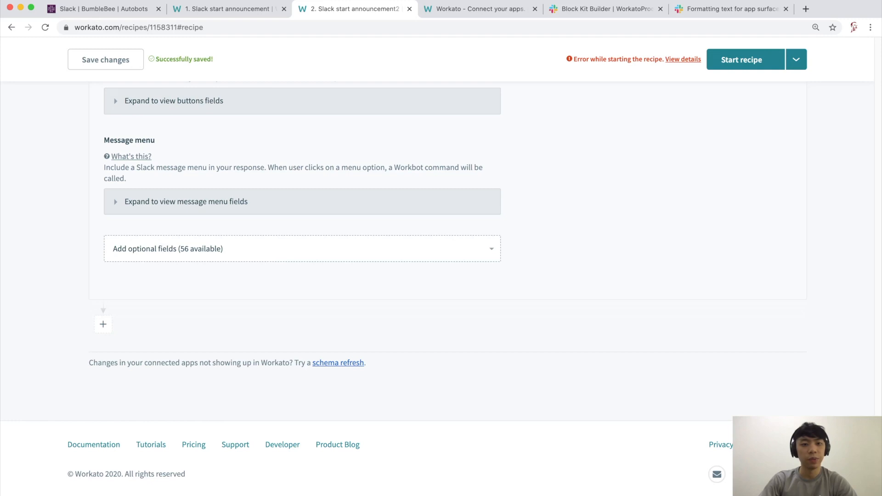
Set the Give Feedback button's submit menu option command to slack start announcement3 and start the recipe
{"action": "scroll", "coordinate": [441, 258], "scroll_direction": "up", "scroll_amount": 10}
{"action": "scroll", "coordinate": [441, 257], "scroll_direction": "up", "scroll_amount": 3}
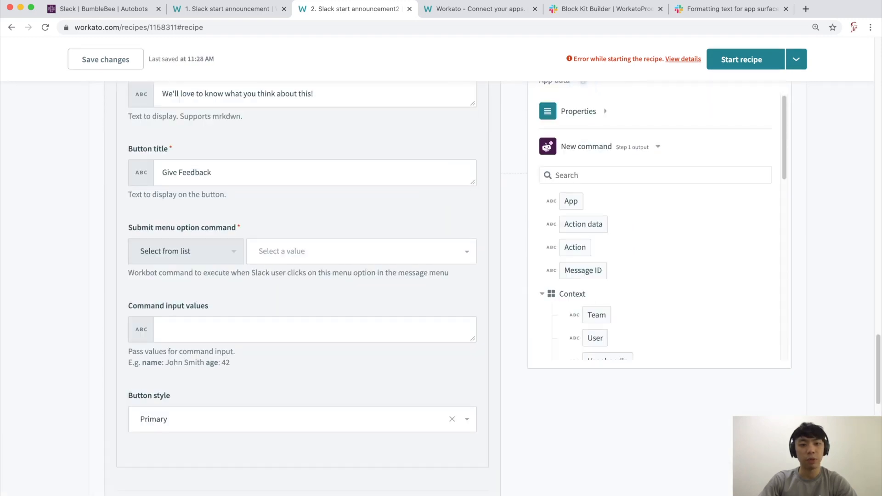
{"action": "left_click", "coordinate": [362, 251]}
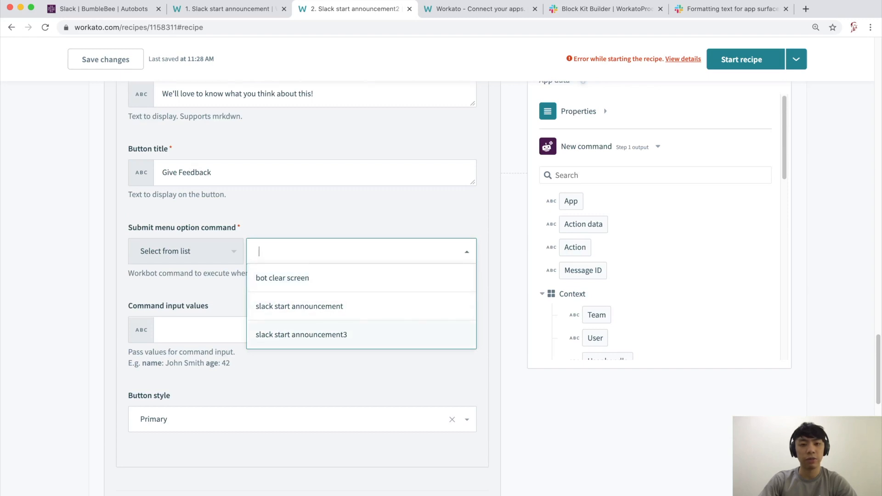
{"action": "left_click", "coordinate": [301, 335]}
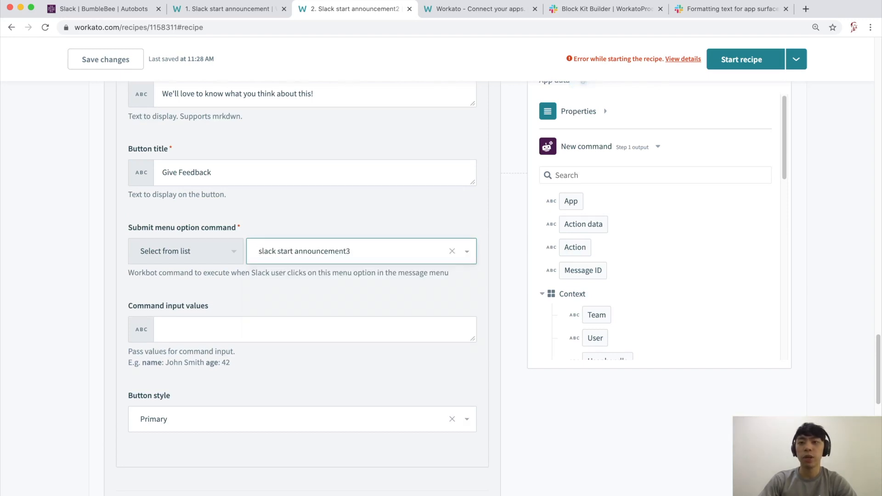
{"action": "left_click", "coordinate": [746, 60]}
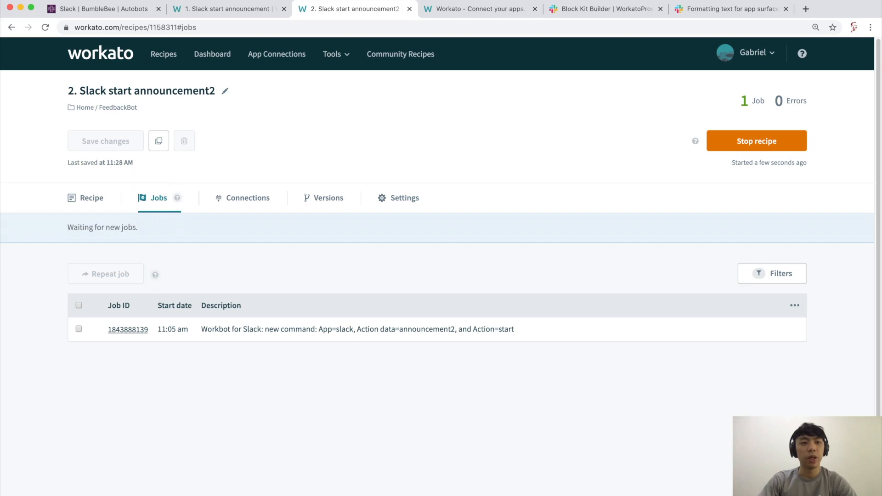
Switch to Slack and send BumbleBee the earlier command "slack start announcement" again
{"action": "left_click", "coordinate": [99, 8]}
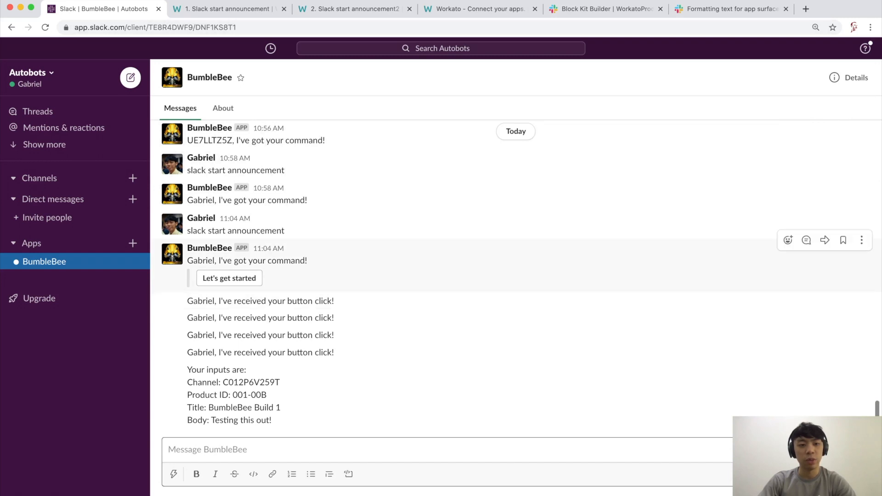
{"action": "triple_click", "coordinate": [258, 231]}
{"action": "key", "text": "super+c"}
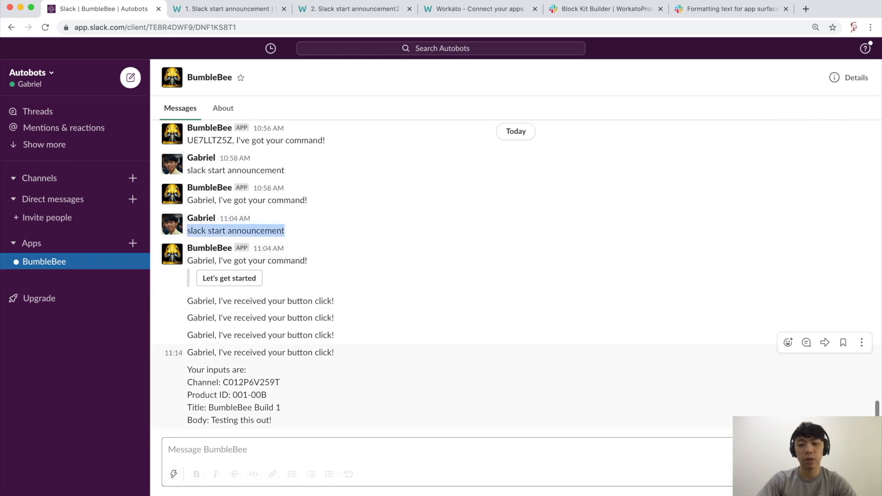
{"action": "left_click", "coordinate": [258, 449]}
{"action": "key", "text": "super+v"}
{"action": "key", "text": "Return"}
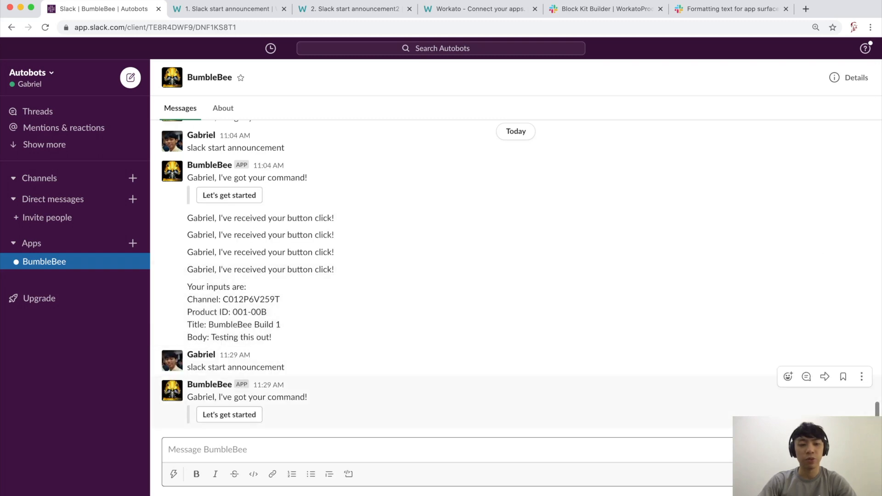
Open the announcement form from BumbleBee's new reply and enter channel #magical-announcements and product ID 001-00C
{"action": "left_click", "coordinate": [229, 415]}
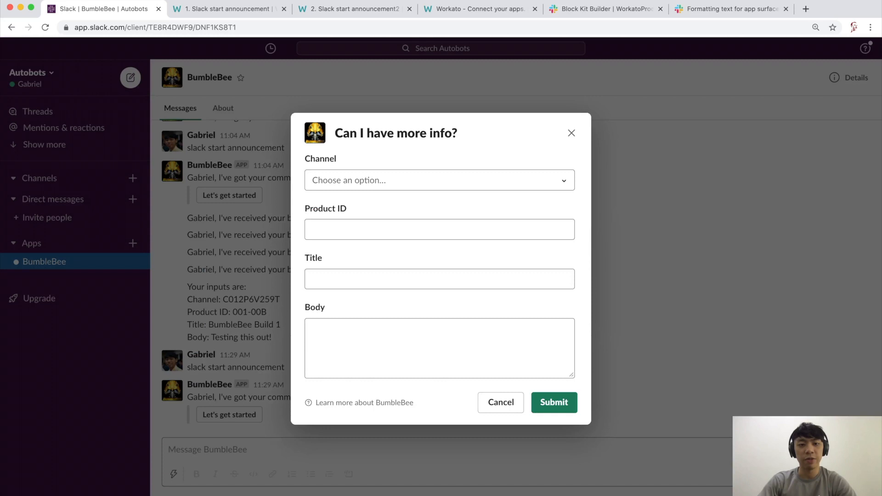
{"action": "left_click", "coordinate": [440, 180]}
{"action": "left_click", "coordinate": [354, 219]}
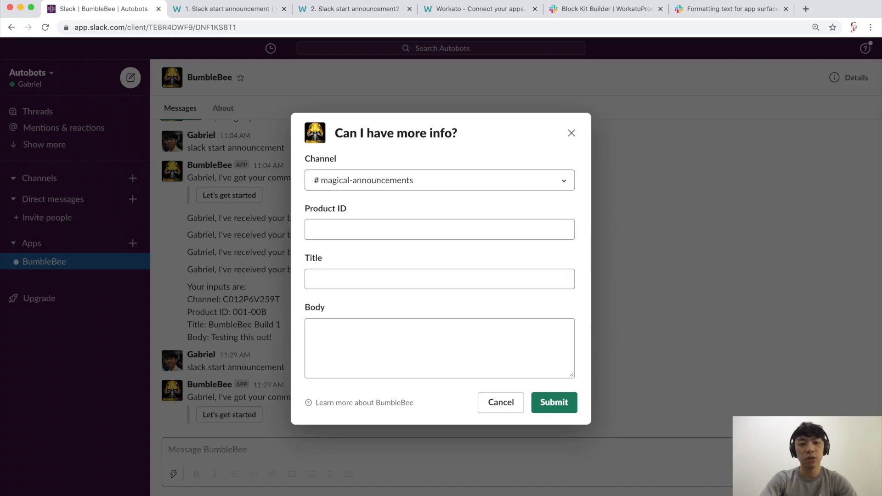
{"action": "left_click", "coordinate": [349, 229]}
{"action": "type", "text": "001-00"}
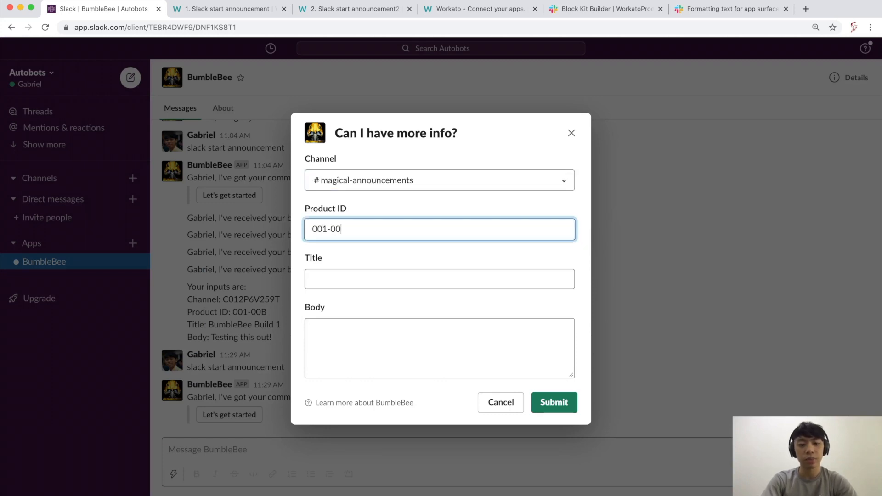
{"action": "type", "text": "C"}
{"action": "key", "text": "Tab"}
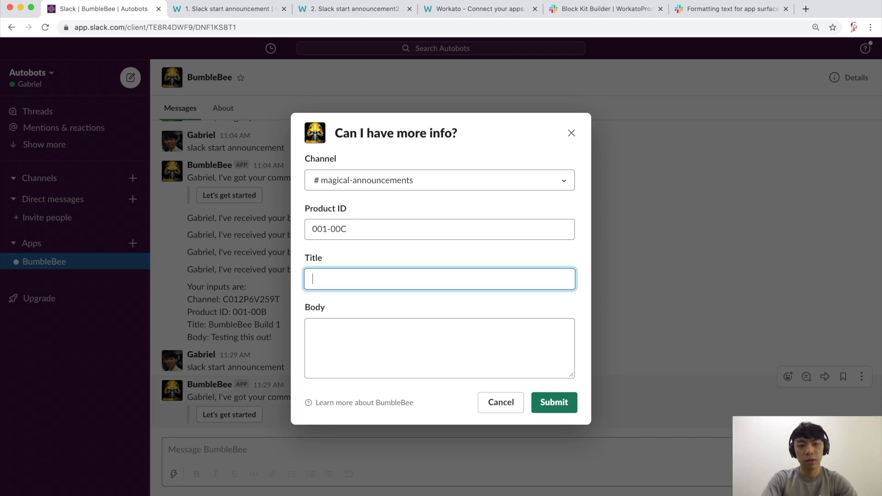
Enter the title "BumbleBee Test 2" and the body "Testing the 2nd recipe!" and submit the form
{"action": "type", "text": "Bumble"}
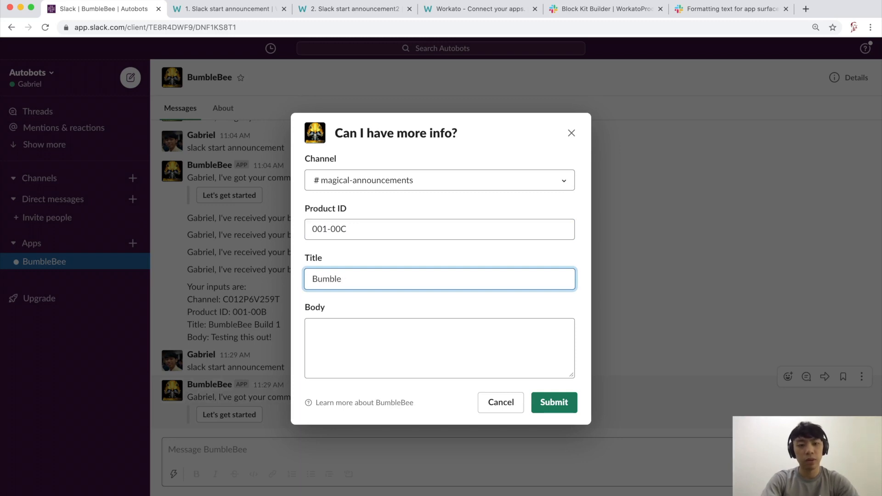
{"action": "type", "text": "Bee Test 2"}
{"action": "key", "text": "Tab"}
{"action": "type", "text": "Testing the rou"}
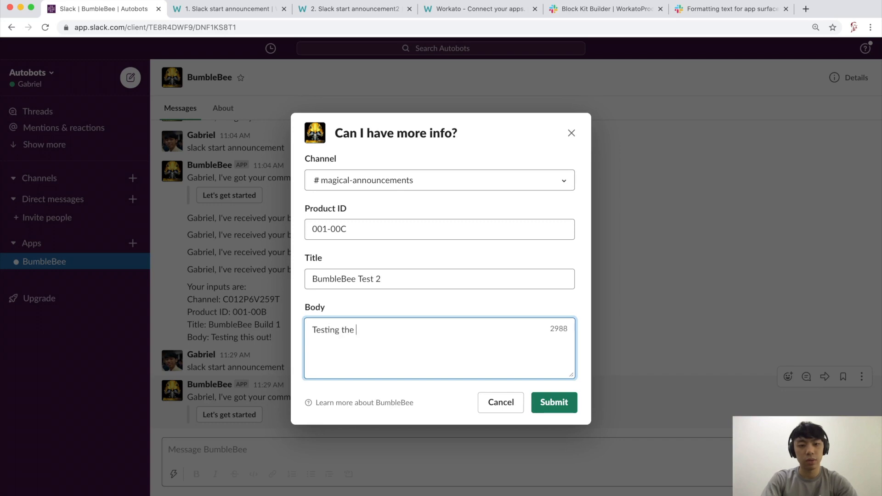
{"action": "key", "text": "BackSpace"}
{"action": "key", "text": "BackSpace"}
{"action": "key", "text": "BackSpace"}
{"action": "type", "text": "2nd re"}
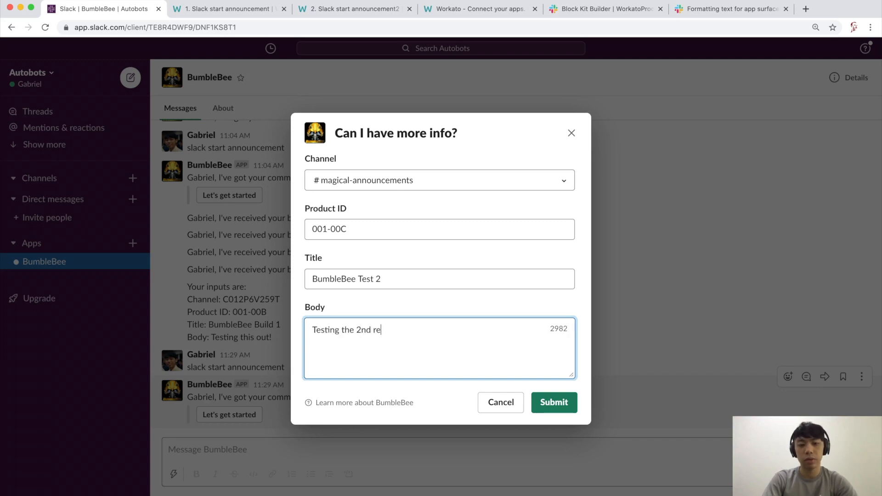
{"action": "type", "text": "cipe!"}
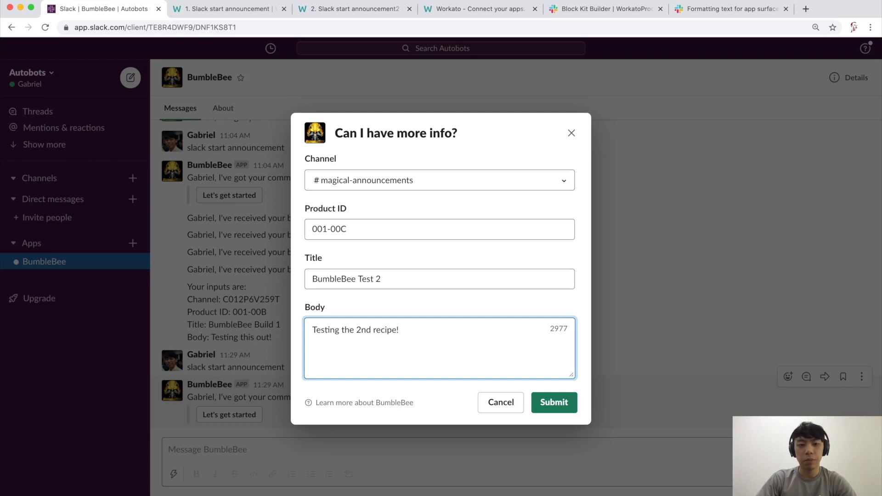
{"action": "left_click", "coordinate": [555, 402]}
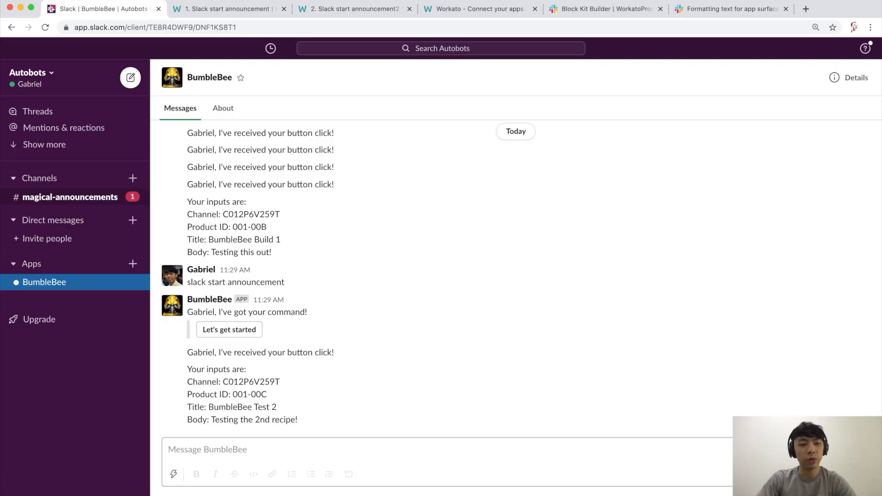
Open the #magical-announcements channel and examine the newest BumbleBee announcement's heading, title, body and feedback prompt
{"action": "left_click", "coordinate": [70, 196]}
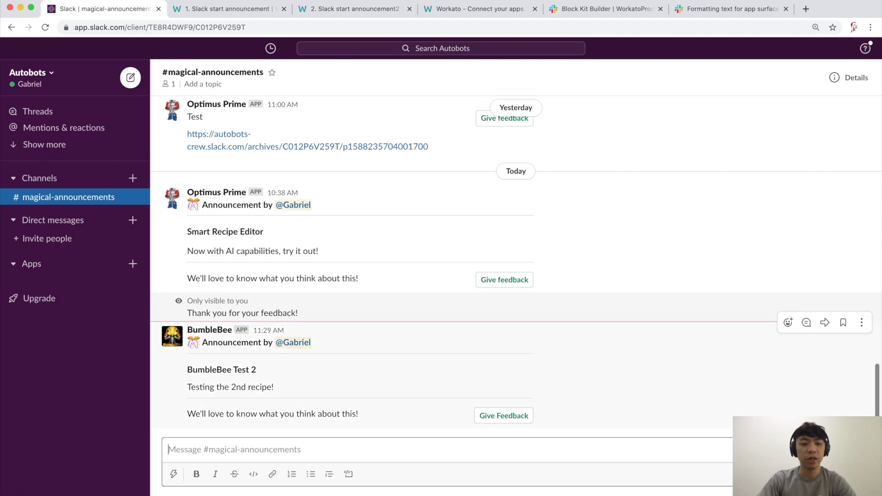
{"action": "left_click_drag", "start_coordinate": [202, 343], "coordinate": [213, 343]}
{"action": "triple_click", "coordinate": [214, 343]}
{"action": "left_click", "coordinate": [214, 343]}
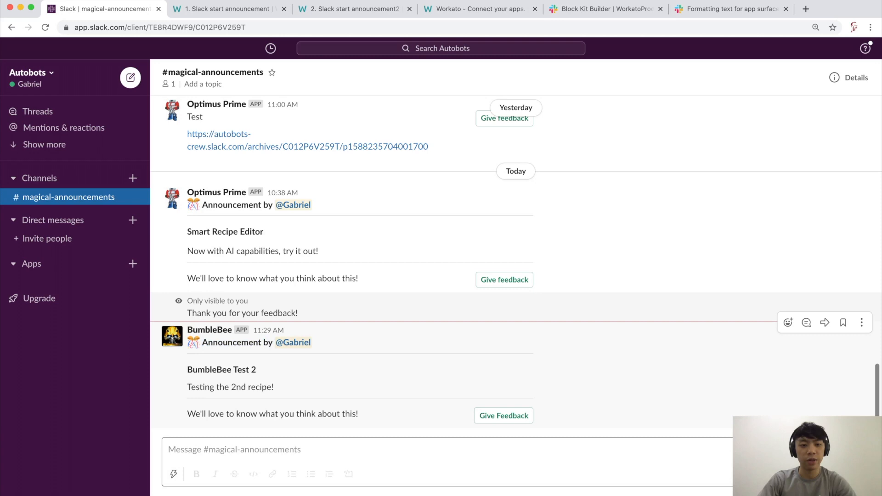
{"action": "left_click_drag", "start_coordinate": [313, 343], "coordinate": [188, 343]}
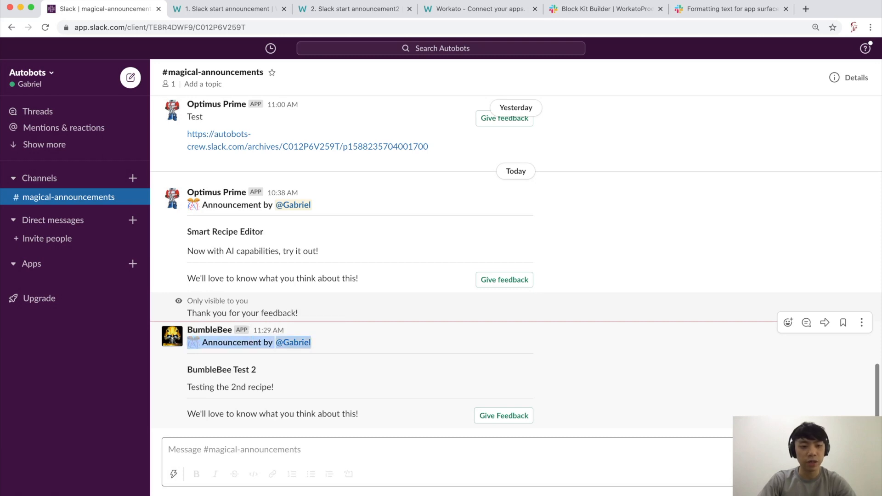
{"action": "left_click", "coordinate": [189, 343]}
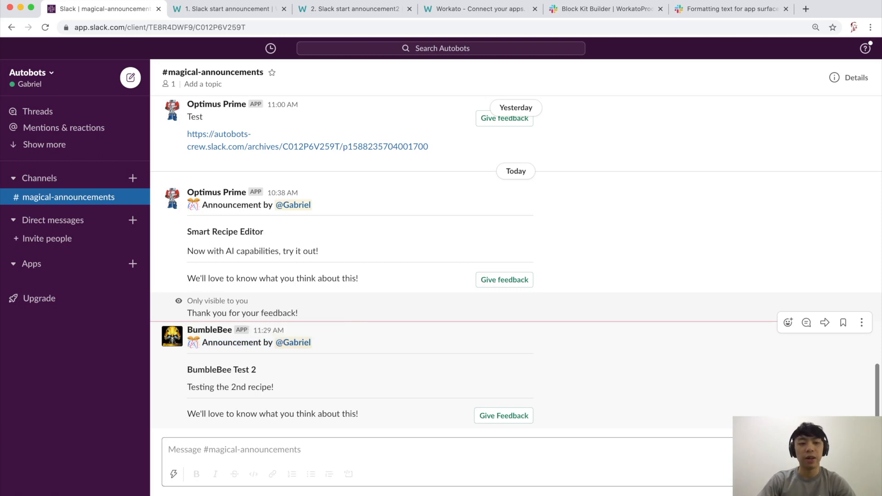
{"action": "triple_click", "coordinate": [222, 370]}
{"action": "left_click_drag", "start_coordinate": [186, 370], "coordinate": [257, 370]}
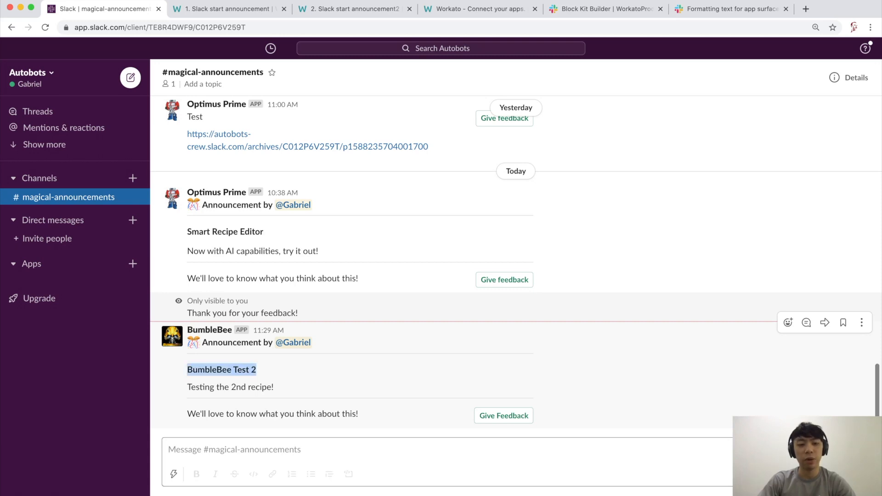
{"action": "left_click_drag", "start_coordinate": [187, 387], "coordinate": [274, 388]}
{"action": "left_click", "coordinate": [275, 388]}
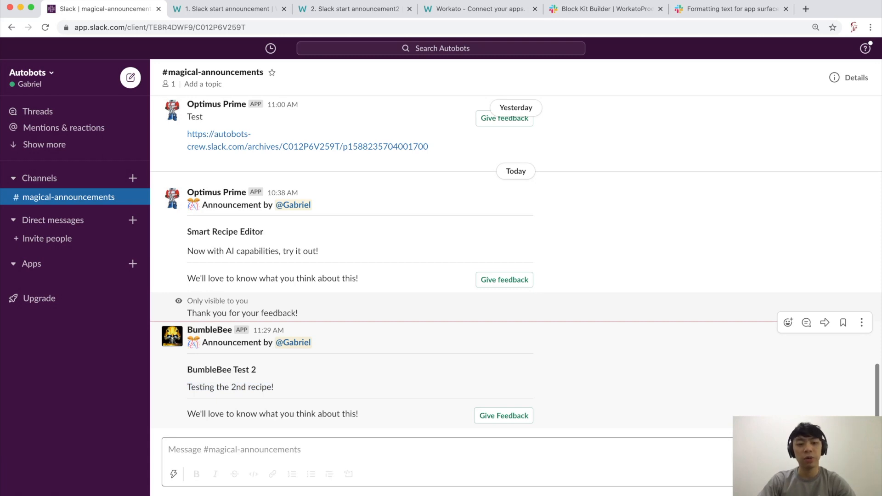
{"action": "left_click_drag", "start_coordinate": [187, 414], "coordinate": [358, 414]}
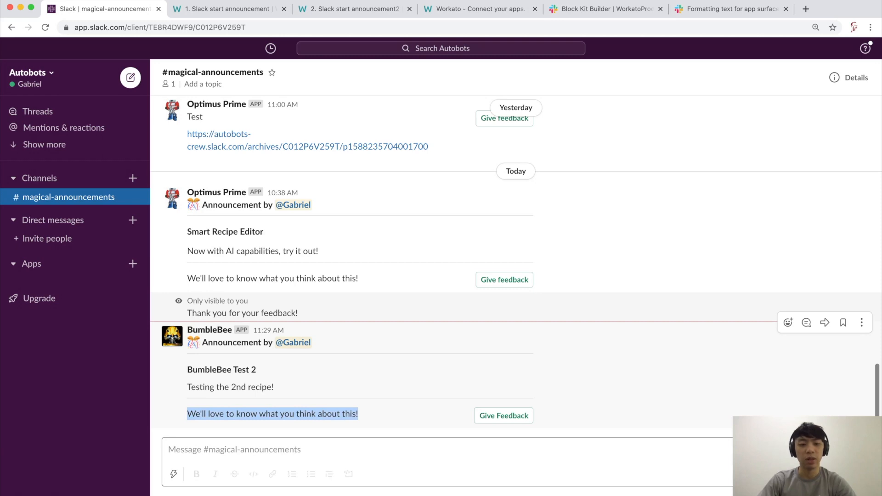
Give feedback on the "BumbleBee Test 2" announcement and examine the bot's reply below it
{"action": "left_click", "coordinate": [358, 414]}
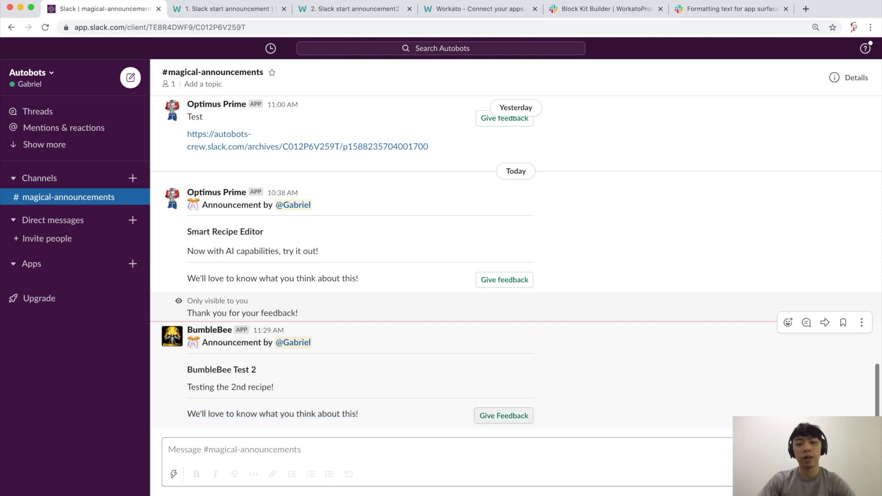
{"action": "left_click", "coordinate": [504, 416]}
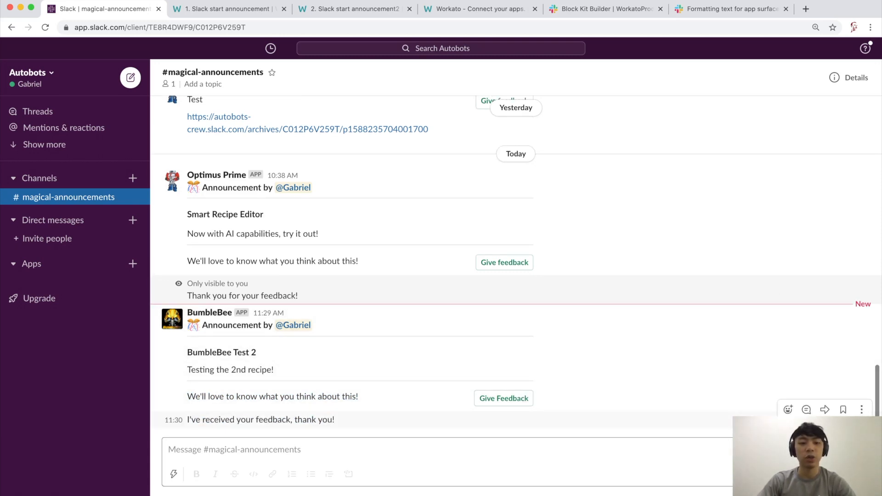
{"action": "triple_click", "coordinate": [260, 420]}
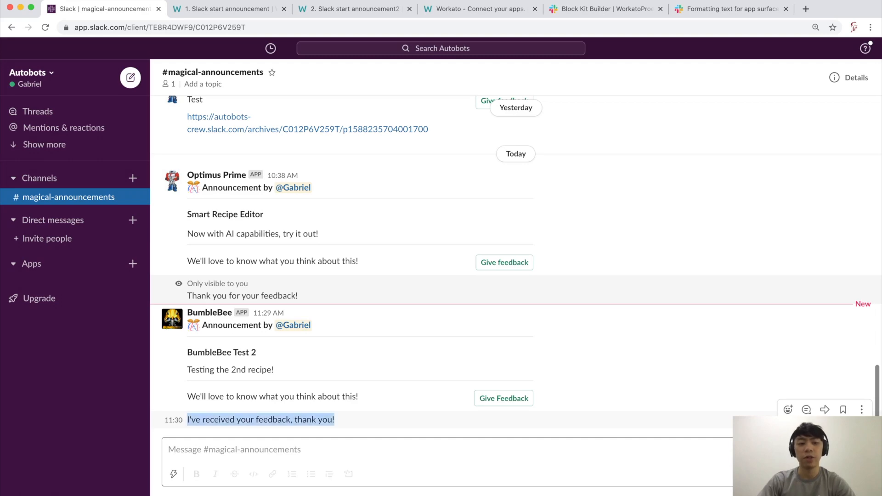
{"action": "double_click", "coordinate": [220, 420]}
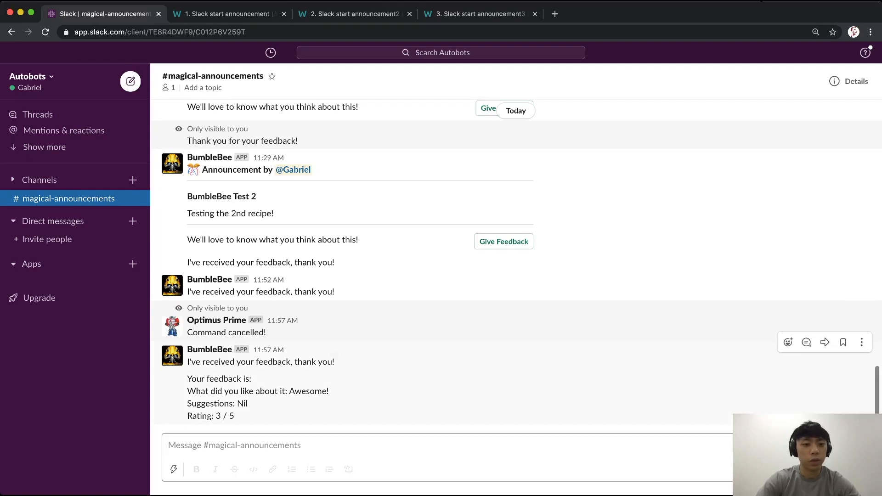
Examine the feedback details in BumbleBee's latest reply, and open the #product-feedback channel to examine the newest feedback post's fields
{"action": "left_click_drag", "start_coordinate": [187, 379], "coordinate": [236, 416]}
{"action": "left_click", "coordinate": [244, 417]}
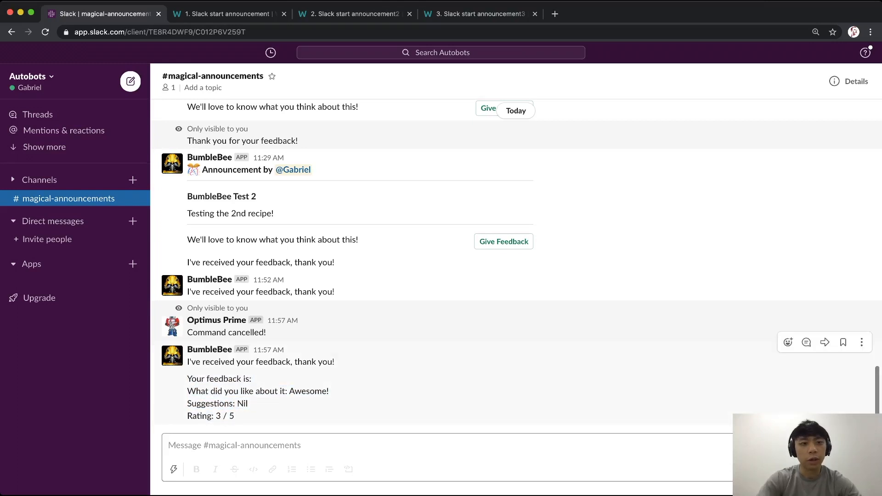
{"action": "key", "text": "ctrl+k"}
{"action": "type", "text": "product"}
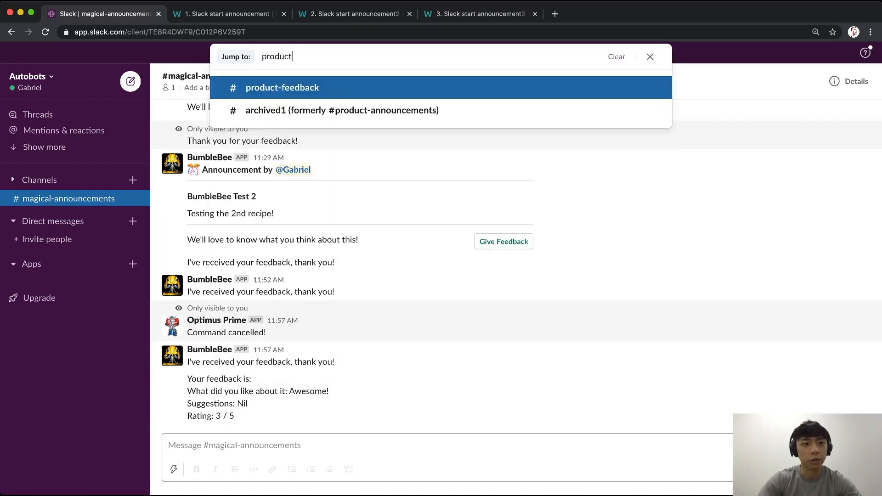
{"action": "key", "text": "Return"}
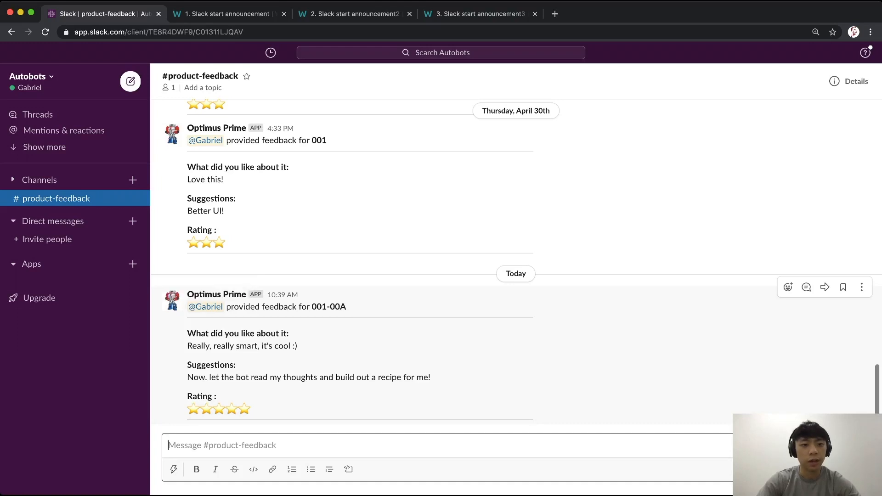
{"action": "left_click_drag", "start_coordinate": [187, 333], "coordinate": [217, 397]}
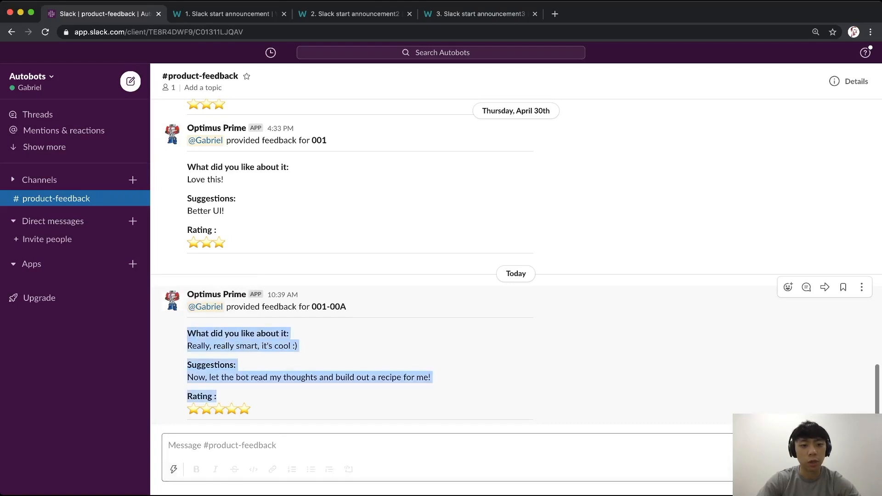
{"action": "left_click", "coordinate": [219, 398]}
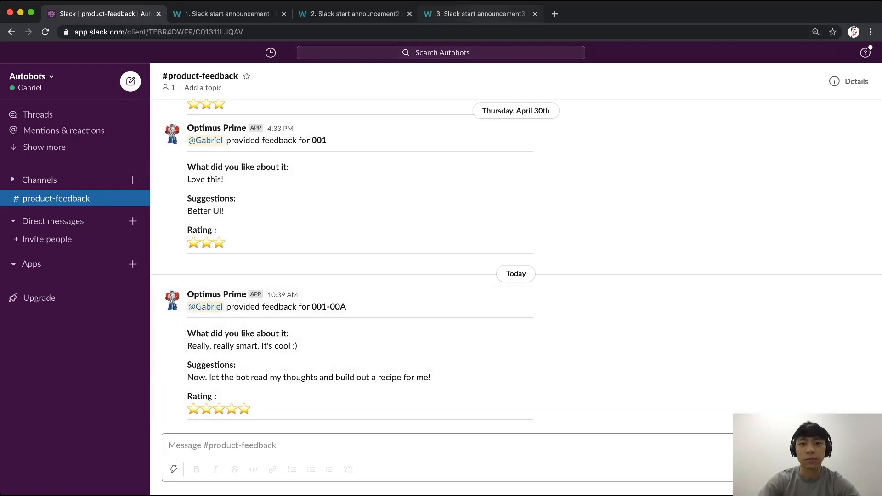
Switch to the Workato recipe "3. Slack start announcement3" and stop it for editing
{"action": "left_click", "coordinate": [480, 13]}
{"action": "scroll", "coordinate": [442, 276], "scroll_direction": "up", "scroll_amount": 2}
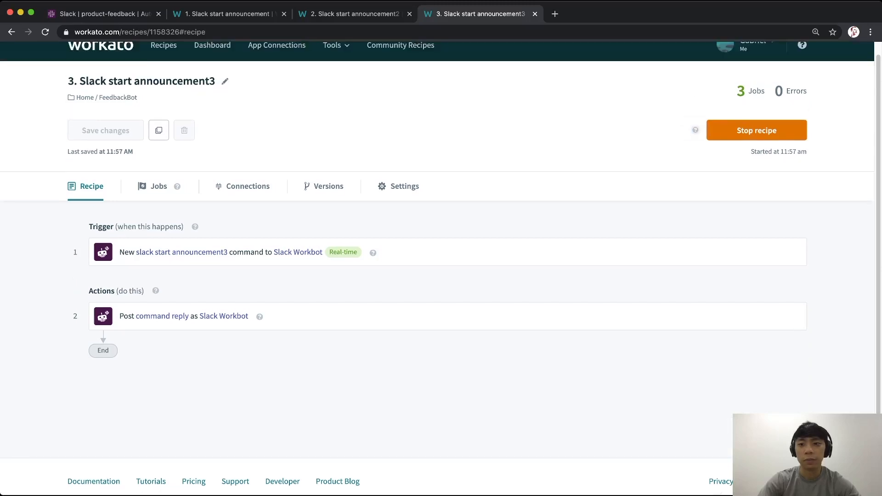
{"action": "left_click", "coordinate": [756, 144]}
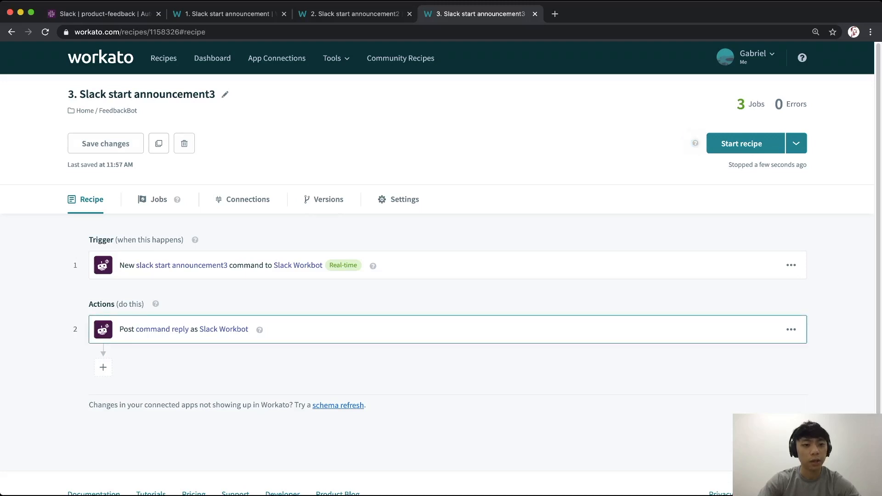
Replace the whole message text of the step 2 command reply with "Thank you for your feedback!"
{"action": "left_click", "coordinate": [368, 329]}
{"action": "scroll", "coordinate": [441, 276], "scroll_direction": "down", "scroll_amount": 3}
{"action": "scroll", "coordinate": [441, 275], "scroll_direction": "down", "scroll_amount": 5}
{"action": "scroll", "coordinate": [441, 276], "scroll_direction": "down", "scroll_amount": 2}
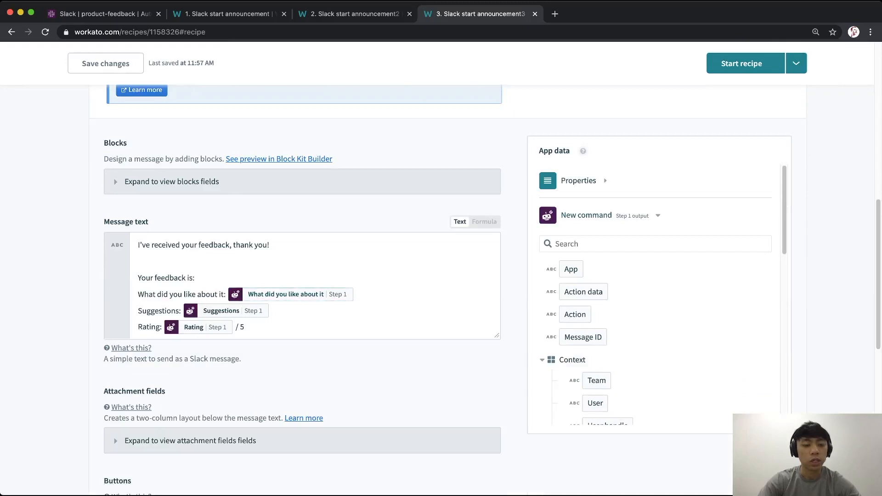
{"action": "left_click_drag", "start_coordinate": [246, 327], "coordinate": [142, 246]}
{"action": "left_click", "coordinate": [583, 206]}
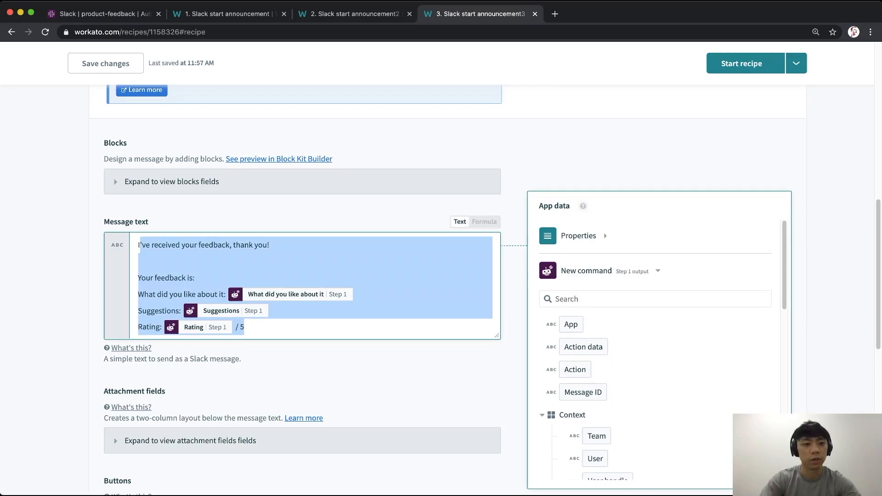
{"action": "key", "text": "BackSpace"}
{"action": "type", "text": "Thank "}
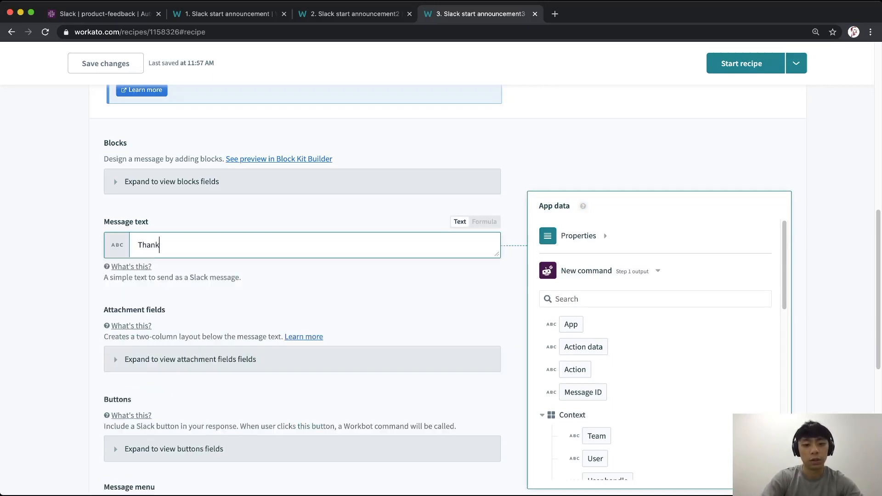
{"action": "type", "text": "you for "}
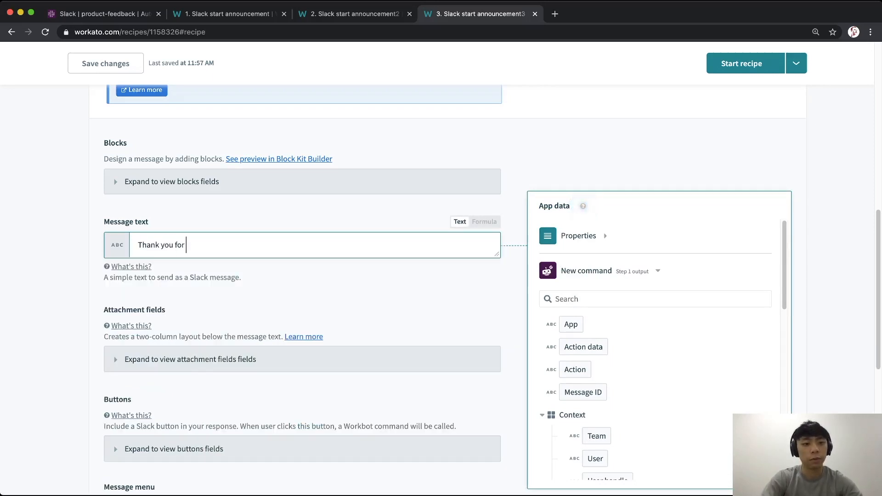
{"action": "type", "text": "your feedback!"}
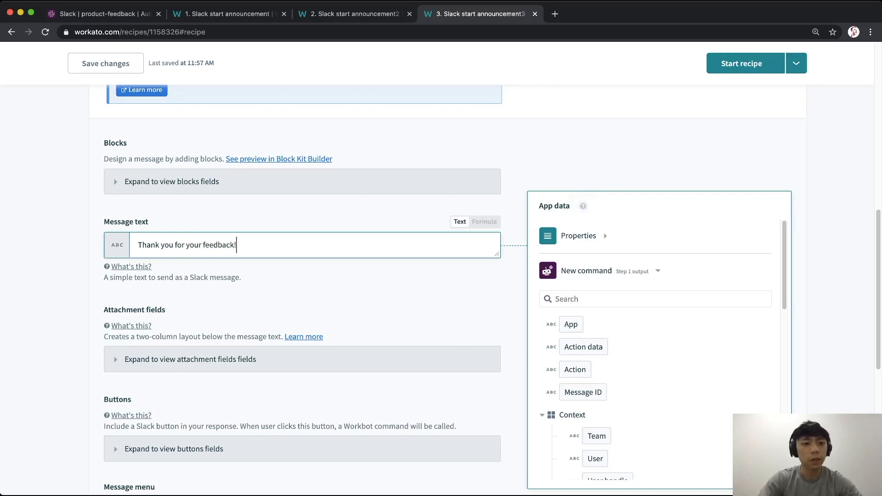
{"action": "key", "text": "Tab"}
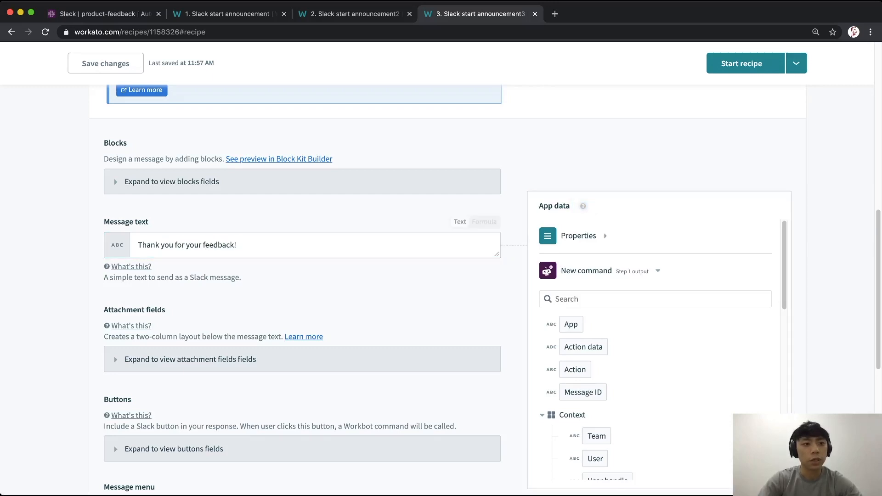
Switch to Slack, open #magical-announcements and examine the "Only visible to you" messages from Optimus Prime
{"action": "left_click", "coordinate": [105, 14]}
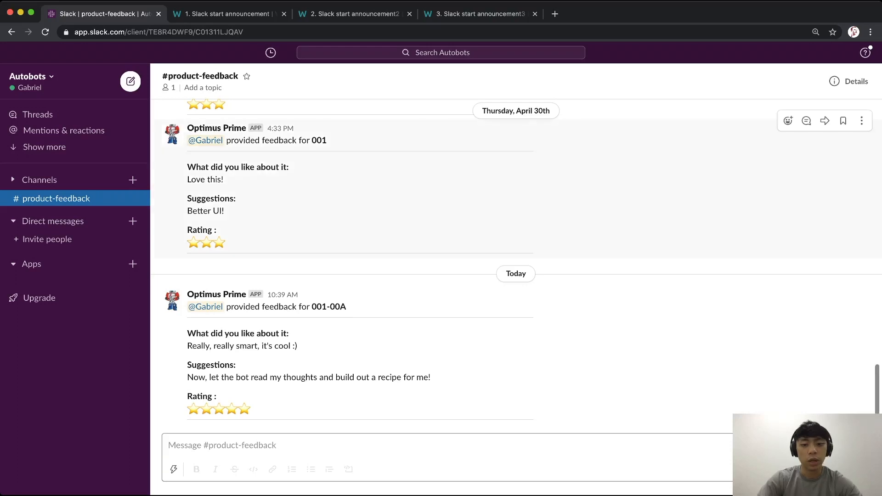
{"action": "key", "text": "super+k"}
{"action": "type", "text": "magical"}
{"action": "key", "text": "Return"}
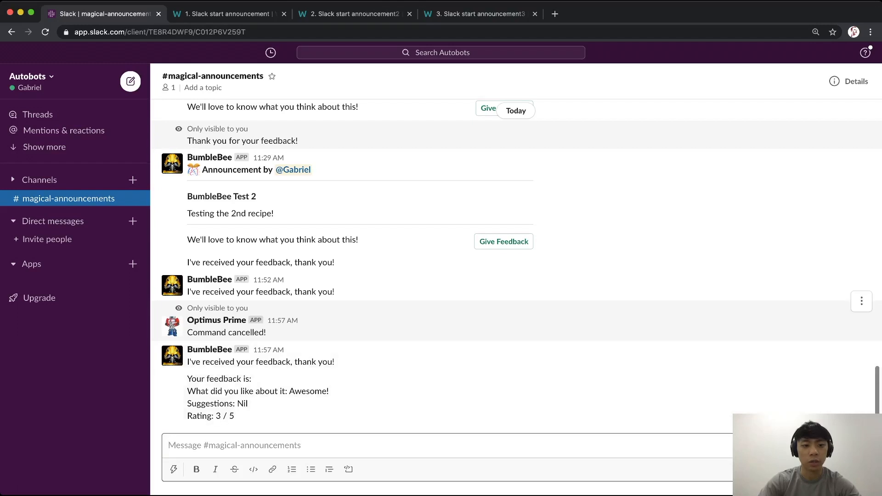
{"action": "triple_click", "coordinate": [207, 333]}
{"action": "left_click", "coordinate": [207, 333]}
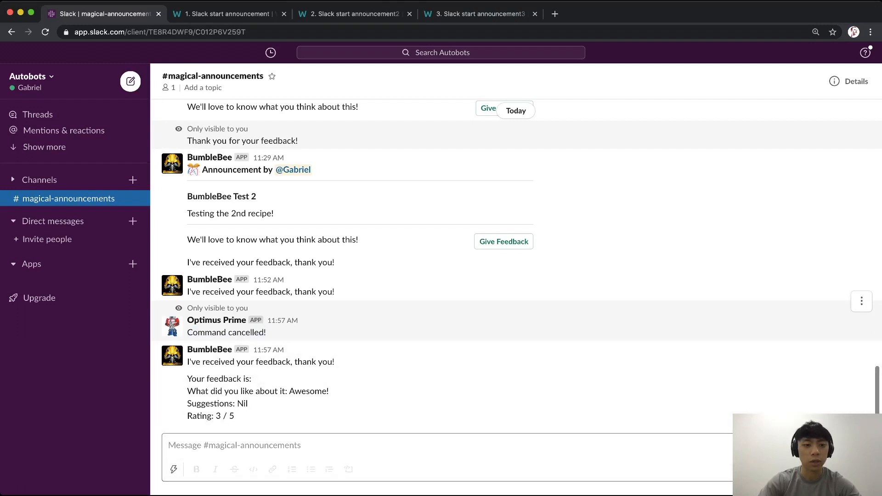
{"action": "left_click_drag", "start_coordinate": [187, 308], "coordinate": [248, 308]}
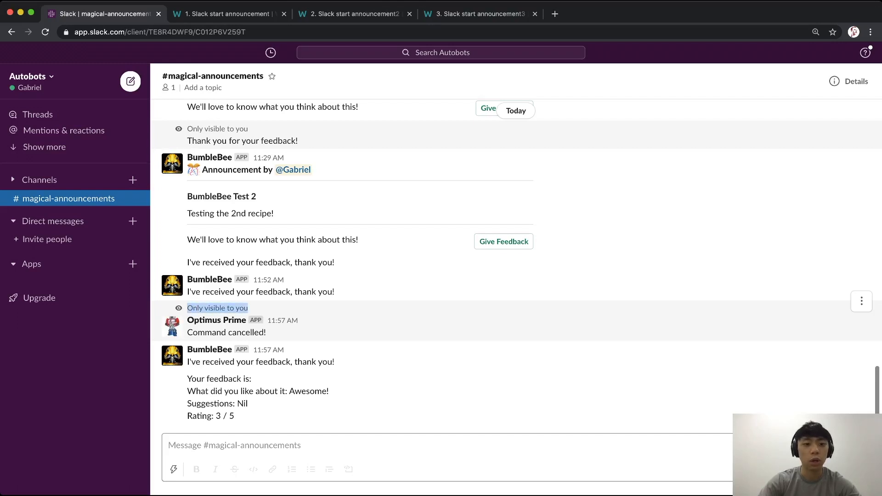
{"action": "left_click_drag", "start_coordinate": [267, 333], "coordinate": [187, 308]}
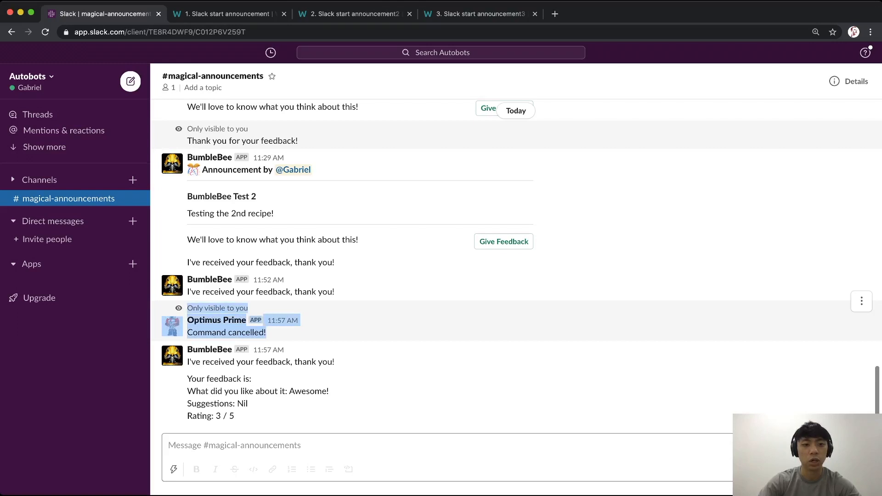
{"action": "scroll", "coordinate": [193, 313], "scroll_direction": "up", "scroll_amount": 1}
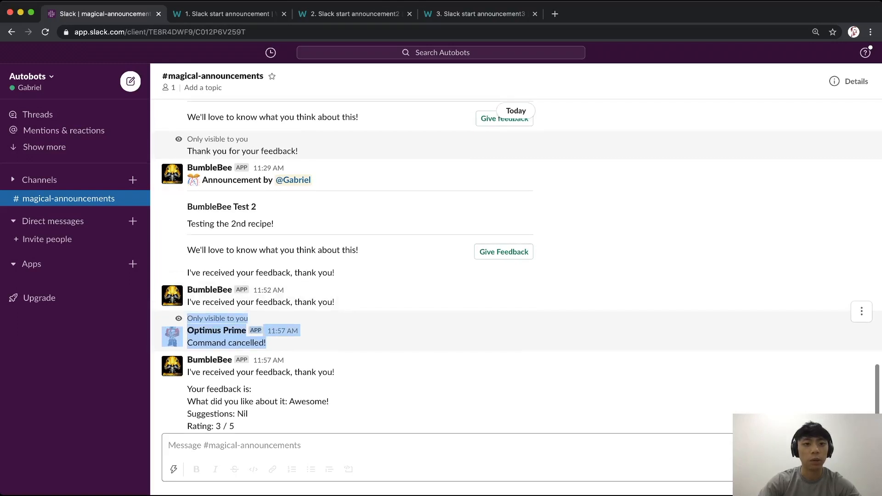
{"action": "left_click_drag", "start_coordinate": [298, 151], "coordinate": [187, 152]}
{"action": "left_click", "coordinate": [187, 151]}
{"action": "left_click_drag", "start_coordinate": [268, 152], "coordinate": [187, 138]}
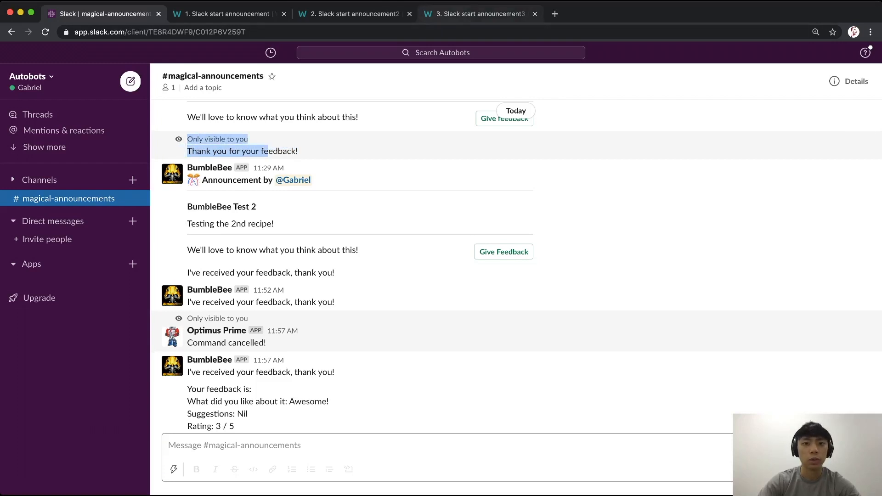
Back in the Workato recipe, add the optional field "Send only to the user" to the command reply and set it to Yes
{"action": "left_click", "coordinate": [478, 14]}
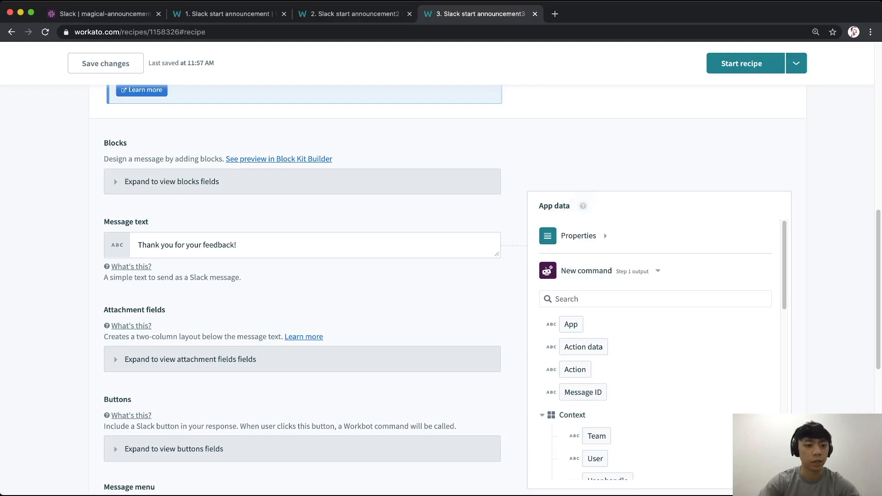
{"action": "scroll", "coordinate": [441, 275], "scroll_direction": "down", "scroll_amount": 6}
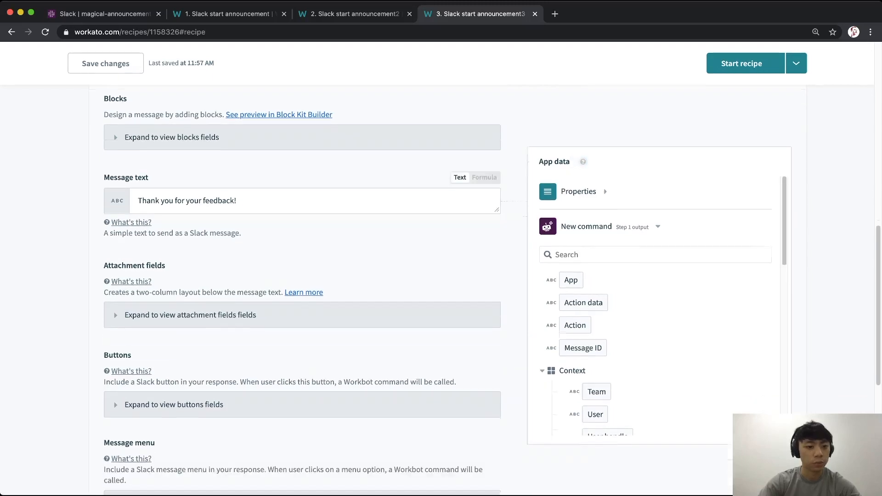
{"action": "scroll", "coordinate": [441, 276], "scroll_direction": "down", "scroll_amount": 1}
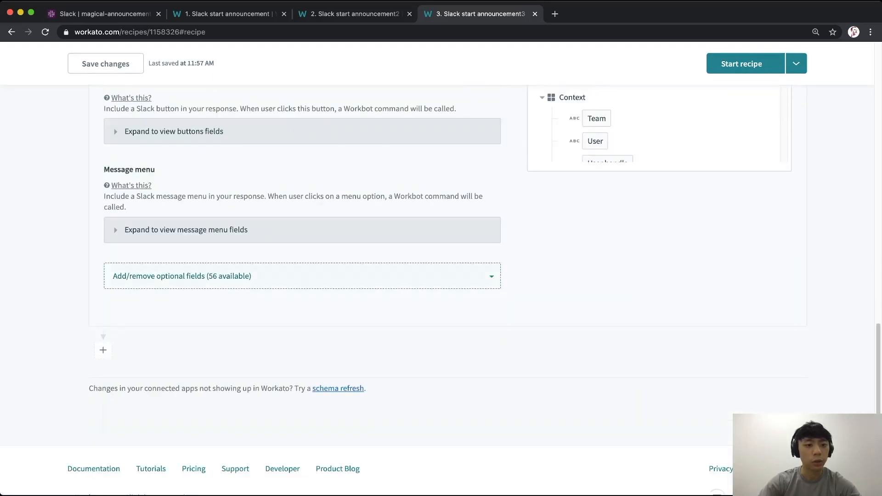
{"action": "left_click", "coordinate": [302, 276]}
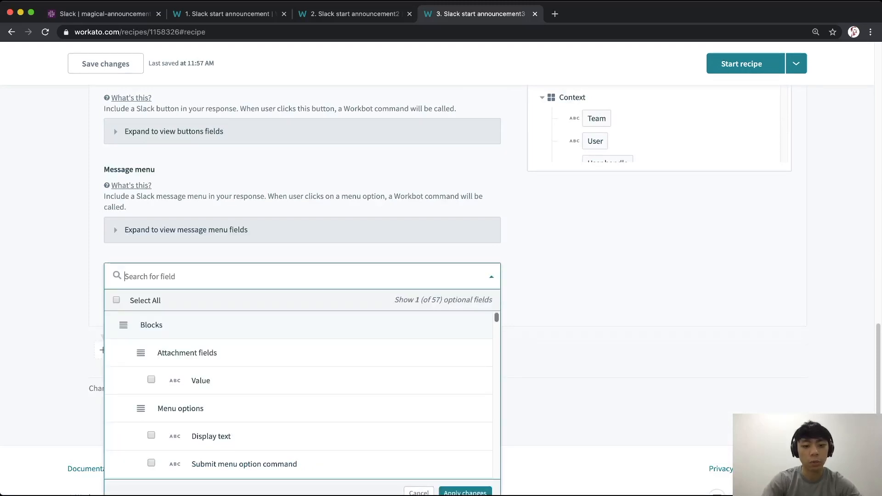
{"action": "type", "text": "only"}
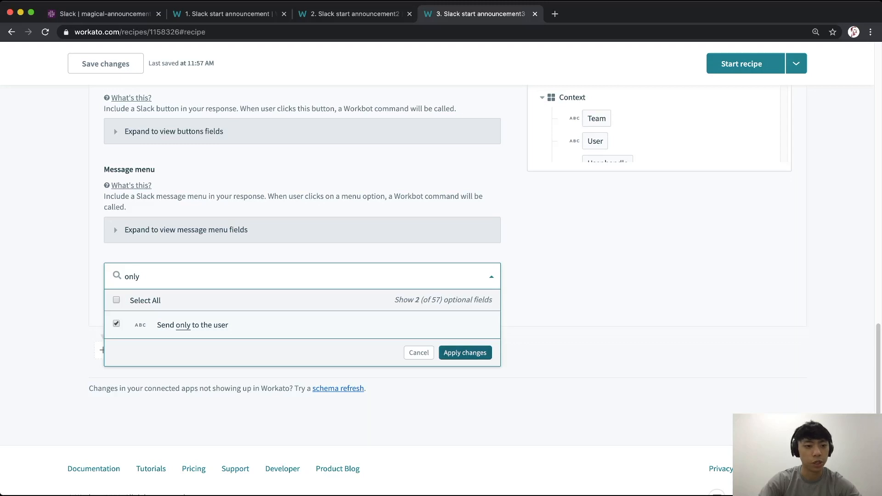
{"action": "left_click", "coordinate": [465, 353]}
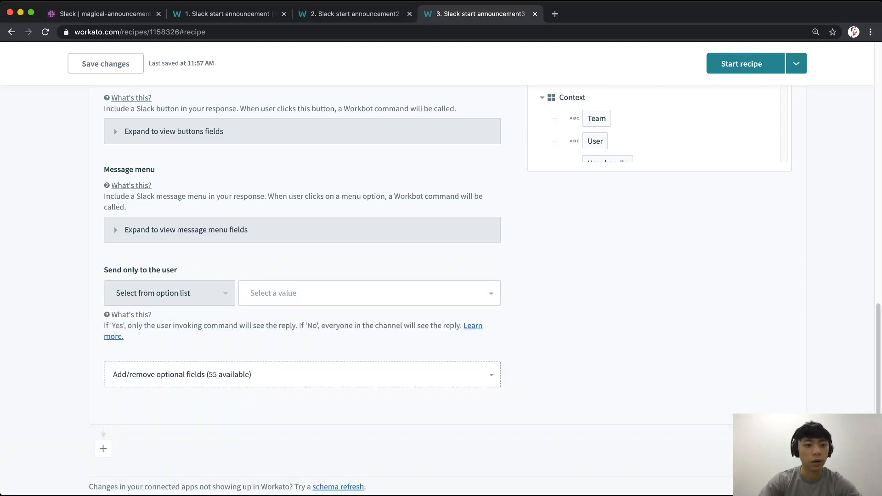
{"action": "left_click", "coordinate": [369, 293]}
{"action": "left_click", "coordinate": [370, 320]}
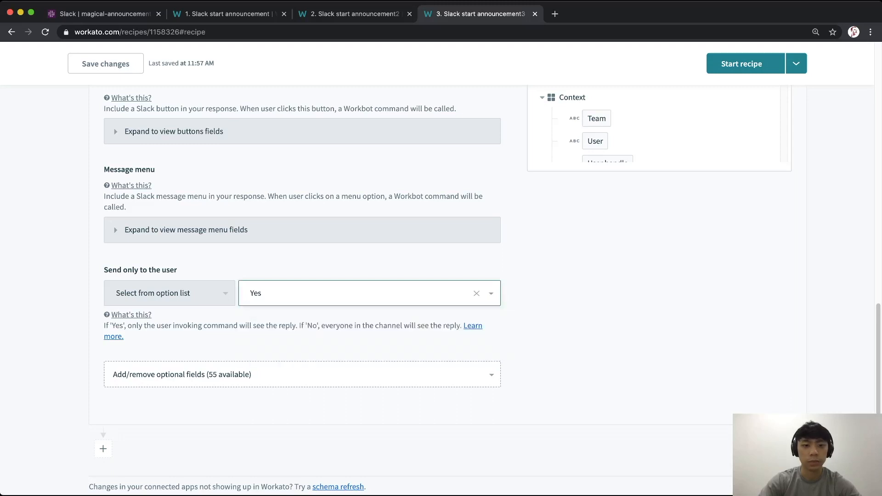
Close the step 2 settings and add a third step that uses Workbot for Slack's Post message action
{"action": "scroll", "coordinate": [441, 289], "scroll_direction": "up", "scroll_amount": 10}
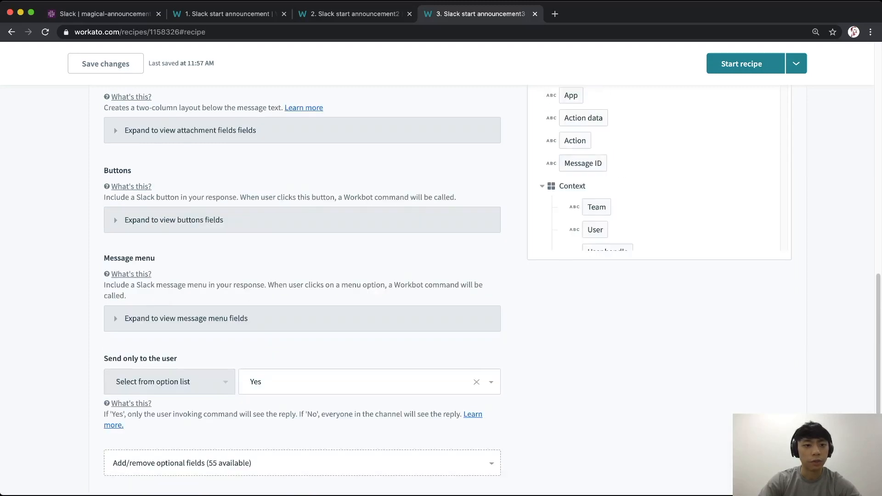
{"action": "scroll", "coordinate": [441, 288], "scroll_direction": "up", "scroll_amount": 5}
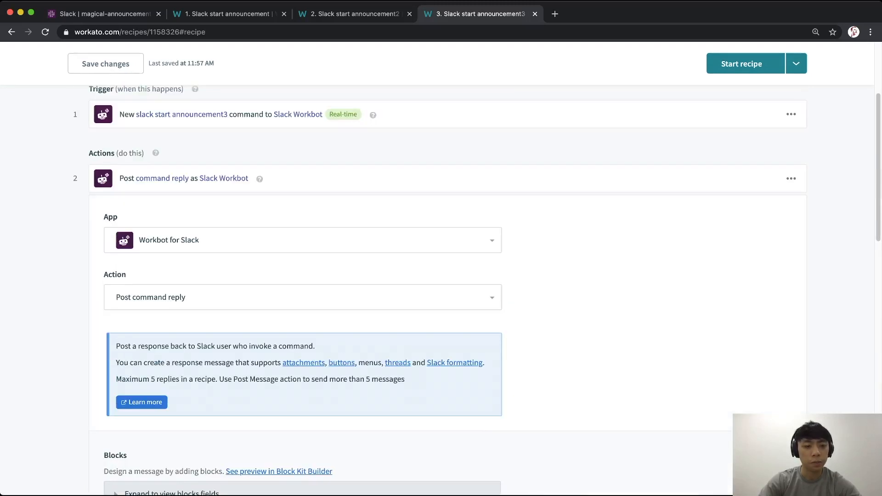
{"action": "left_click", "coordinate": [414, 179]}
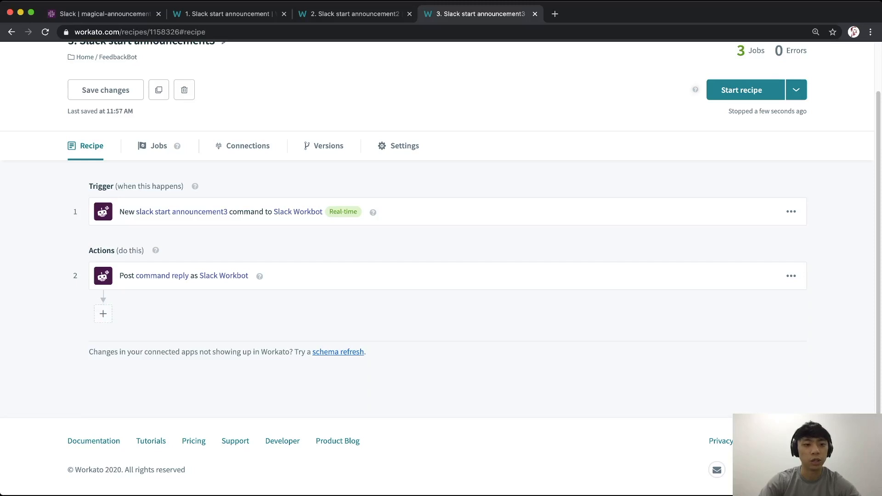
{"action": "left_click", "coordinate": [103, 314]}
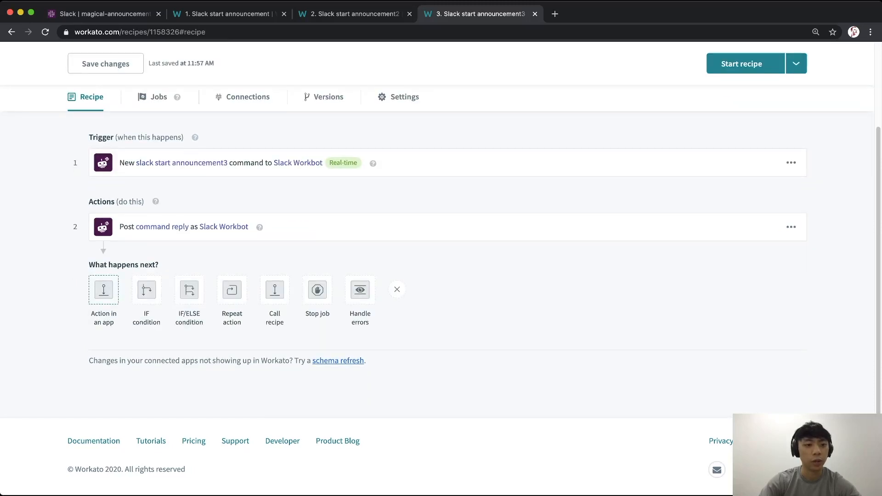
{"action": "left_click", "coordinate": [104, 290]}
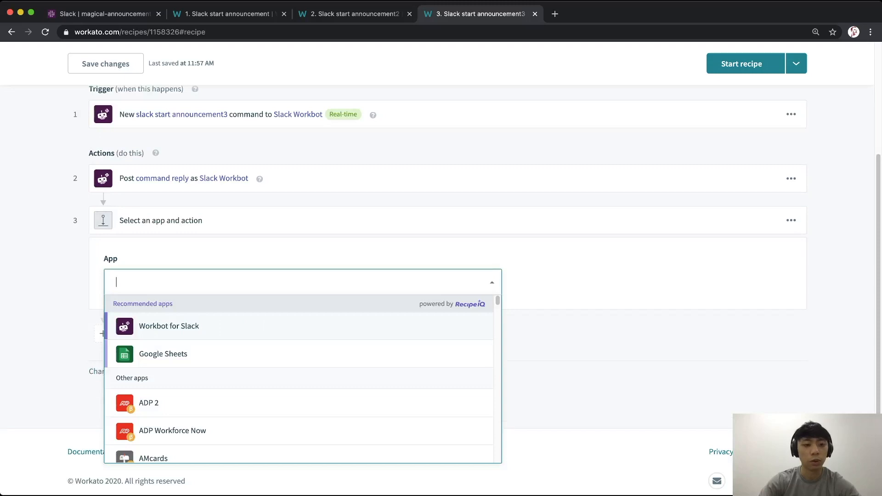
{"action": "left_click", "coordinate": [169, 326]}
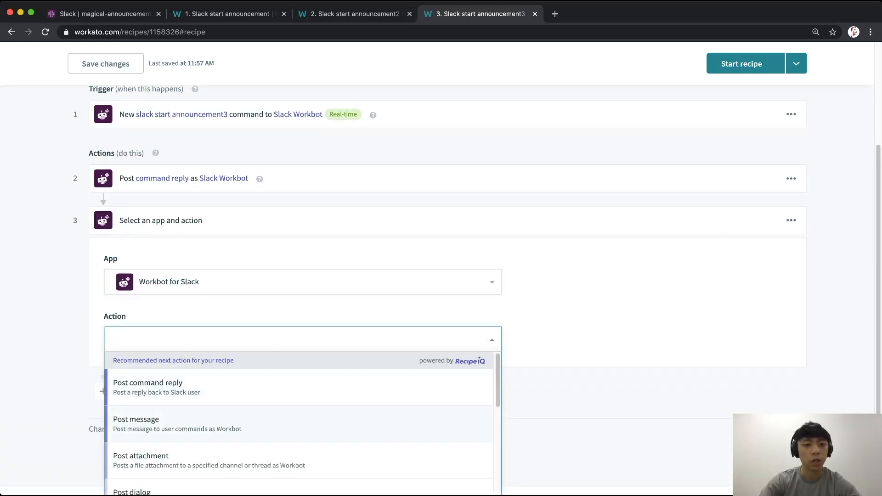
{"action": "left_click", "coordinate": [178, 424]}
Remove the suggested data mappings and choose product-feedback from the list as the reply channel of the step 3 message
{"action": "scroll", "coordinate": [304, 322], "scroll_direction": "down", "scroll_amount": 7}
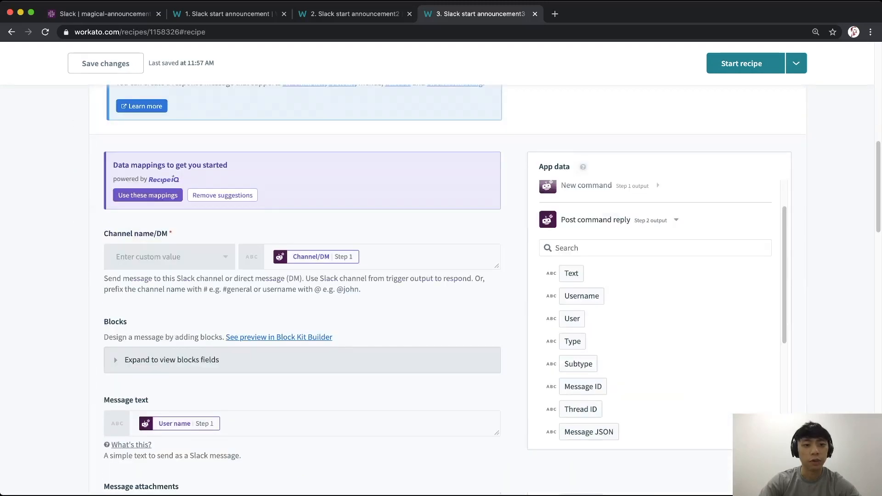
{"action": "left_click", "coordinate": [222, 195]}
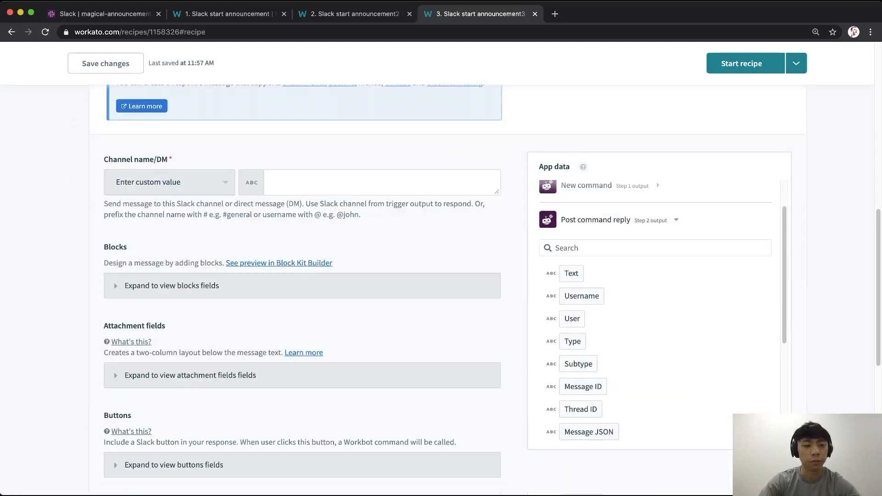
{"action": "left_click", "coordinate": [368, 182]}
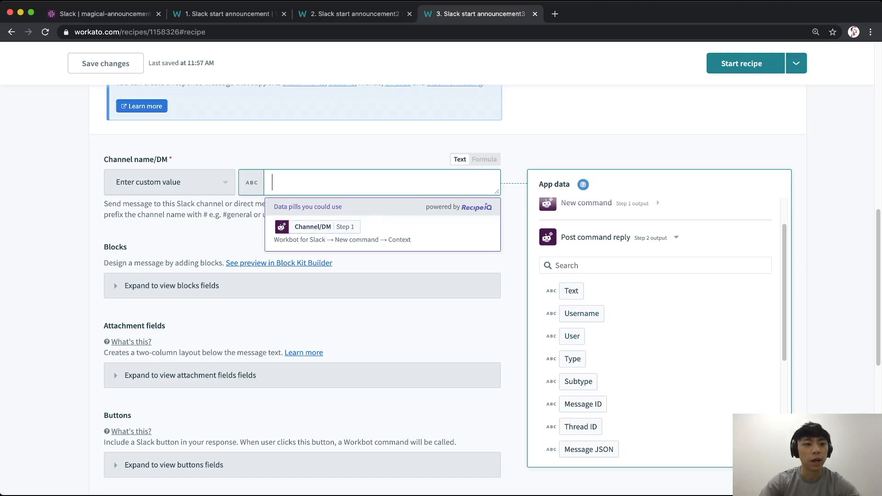
{"action": "left_click", "coordinate": [170, 183]}
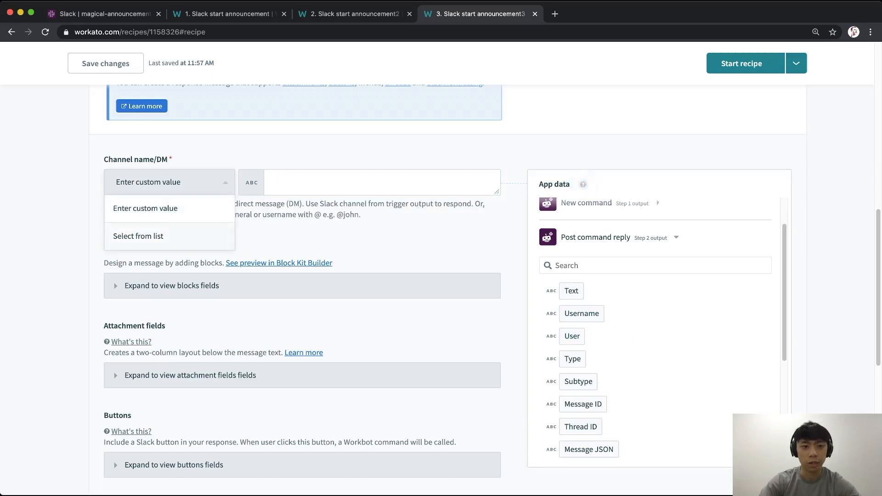
{"action": "left_click", "coordinate": [170, 236]}
{"action": "left_click", "coordinate": [369, 182]}
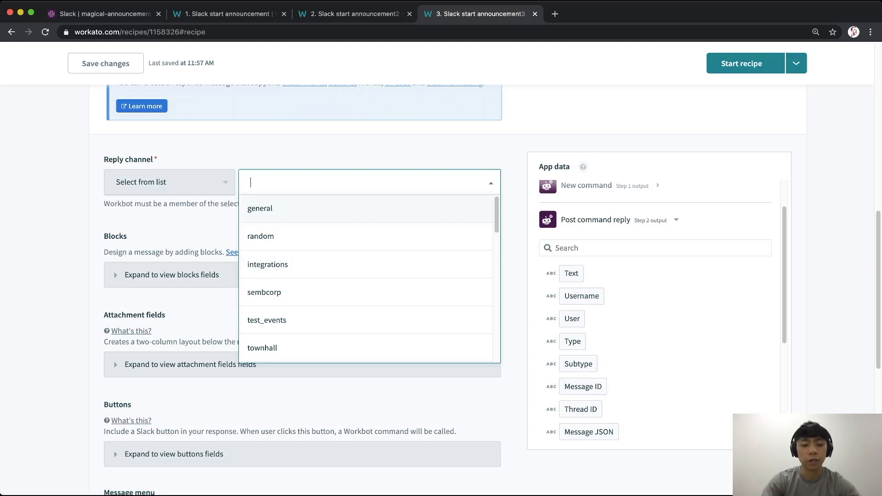
{"action": "type", "text": "pr"}
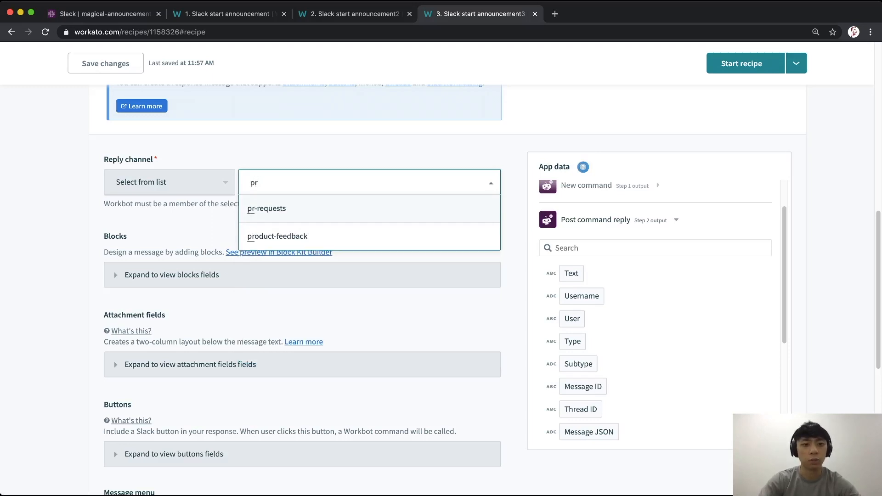
{"action": "key", "text": "Return"}
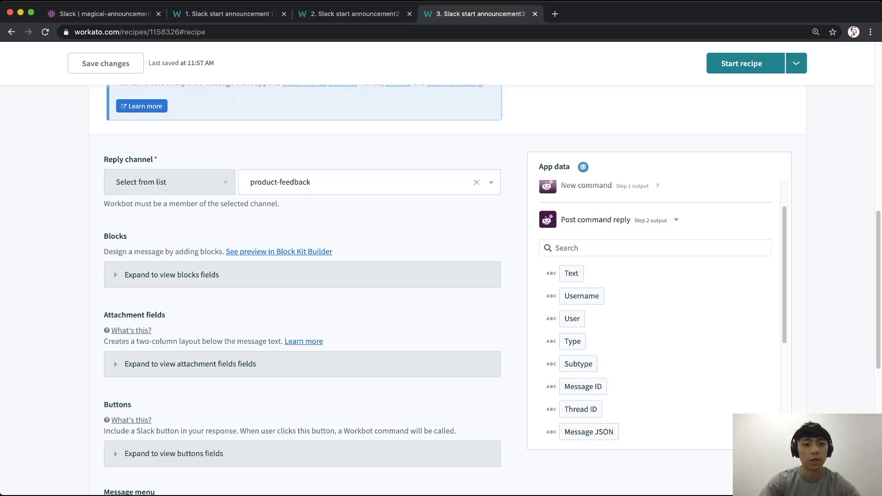
Expand the blocks fields of the Post message action and add a first block
{"action": "scroll", "coordinate": [441, 276], "scroll_direction": "down", "scroll_amount": 2}
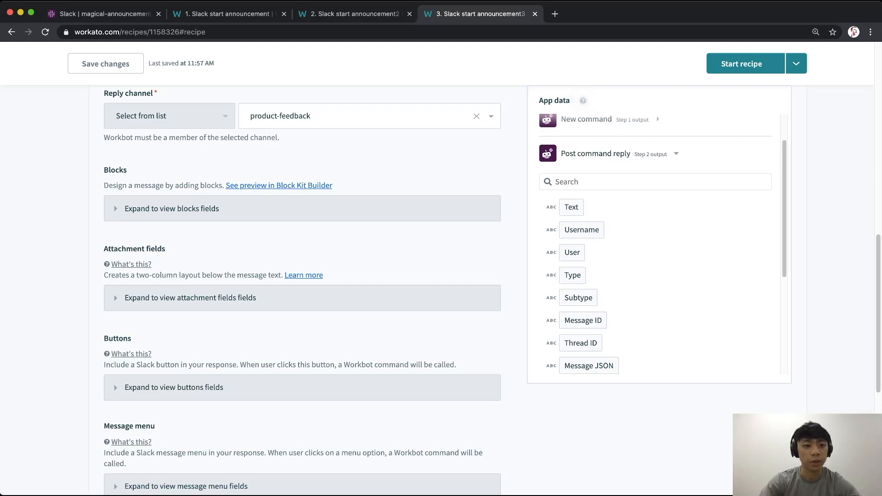
{"action": "left_click", "coordinate": [171, 209]}
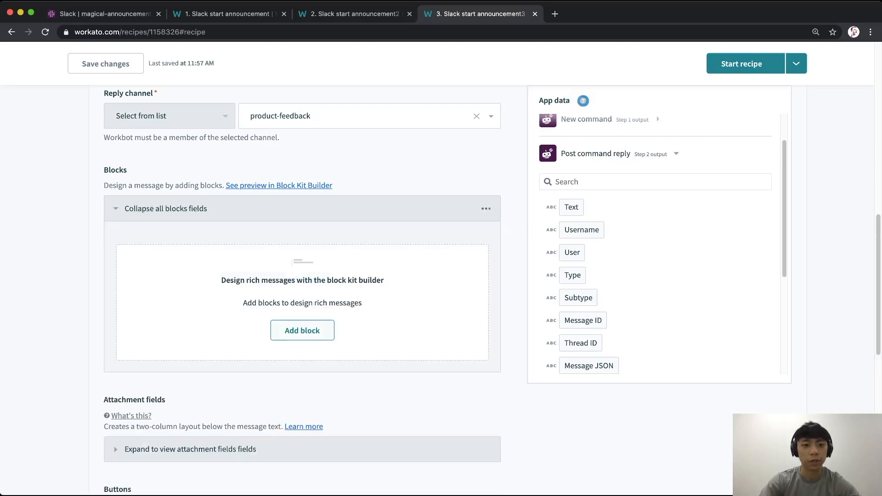
{"action": "left_click", "coordinate": [302, 331]}
{"action": "scroll", "coordinate": [441, 290], "scroll_direction": "down", "scroll_amount": 3}
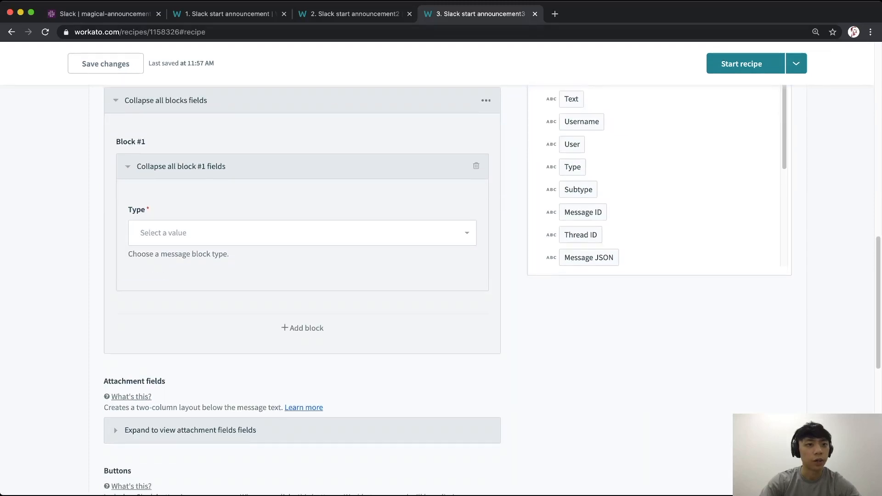
Switch to Slack, open #product-feedback and examine the header line and announcement ID of the latest Optimus Prime feedback message
{"action": "left_click", "coordinate": [101, 13]}
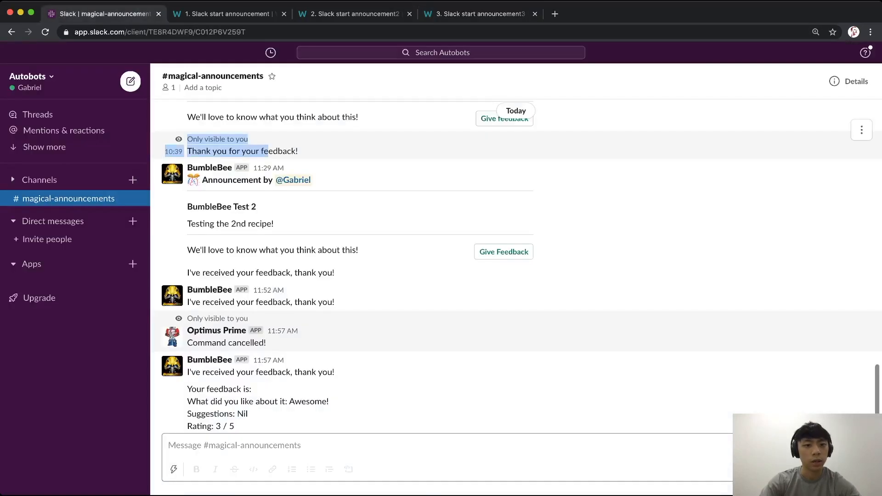
{"action": "key", "text": "super+k"}
{"action": "type", "text": "pro"}
{"action": "key", "text": "Return"}
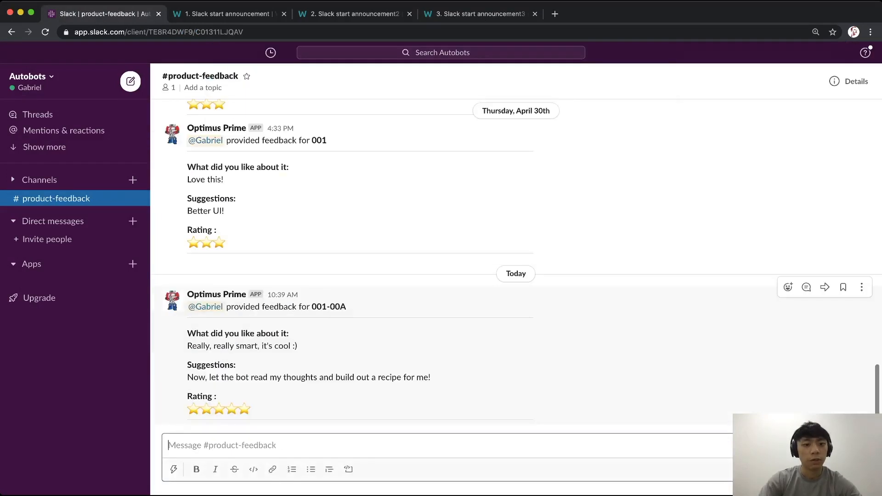
{"action": "left_click_drag", "start_coordinate": [347, 306], "coordinate": [189, 307]}
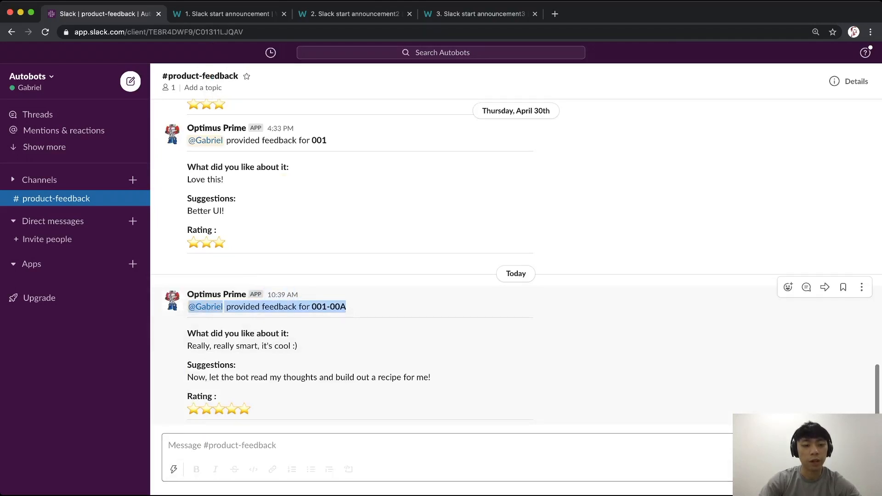
{"action": "left_click_drag", "start_coordinate": [226, 307], "coordinate": [346, 307]}
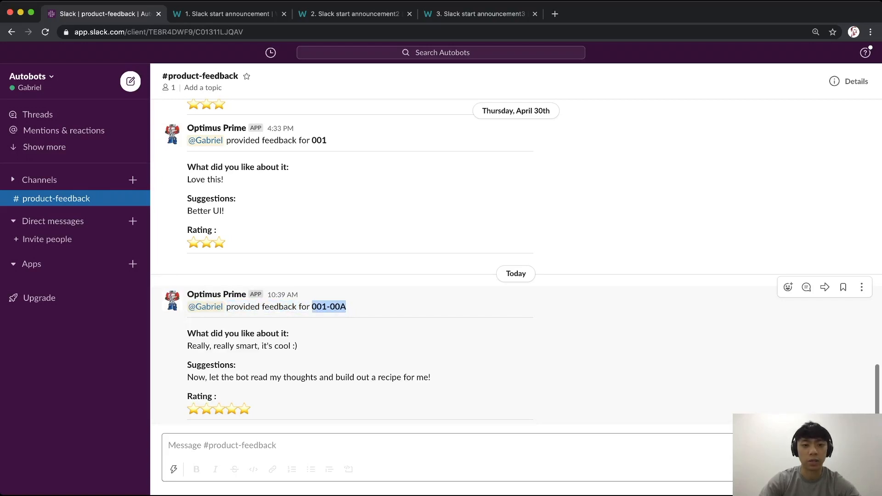
{"action": "left_click", "coordinate": [347, 307]}
{"action": "left_click_drag", "start_coordinate": [347, 307], "coordinate": [312, 307]}
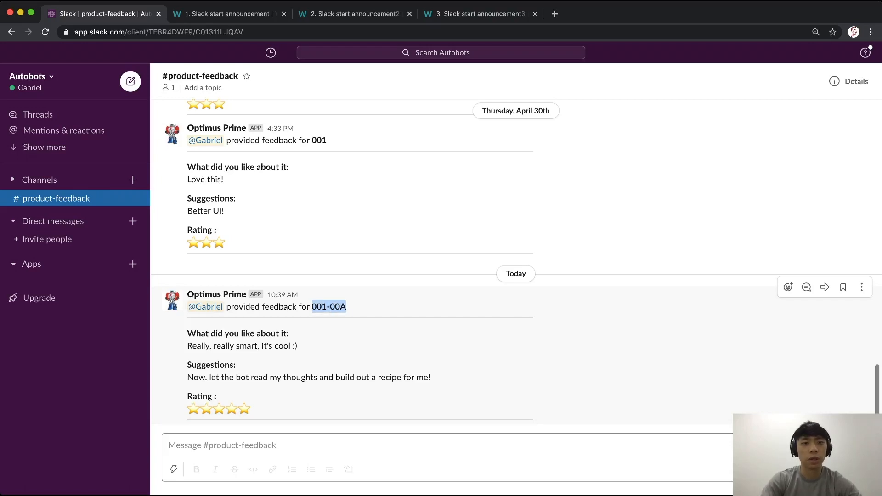
Open #magical-announcements and review the posted announcements to see what identifies the one receiving feedback
{"action": "key", "text": "ctrl+k"}
{"action": "type", "text": "magic"}
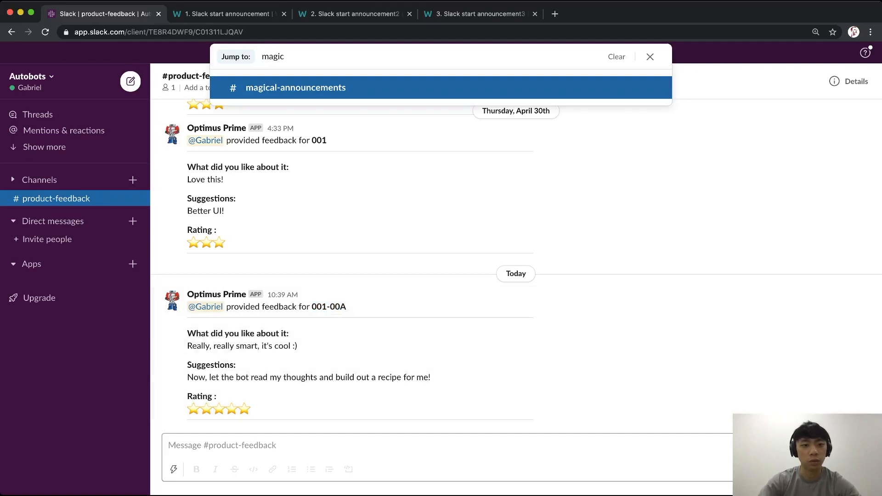
{"action": "key", "text": "Return"}
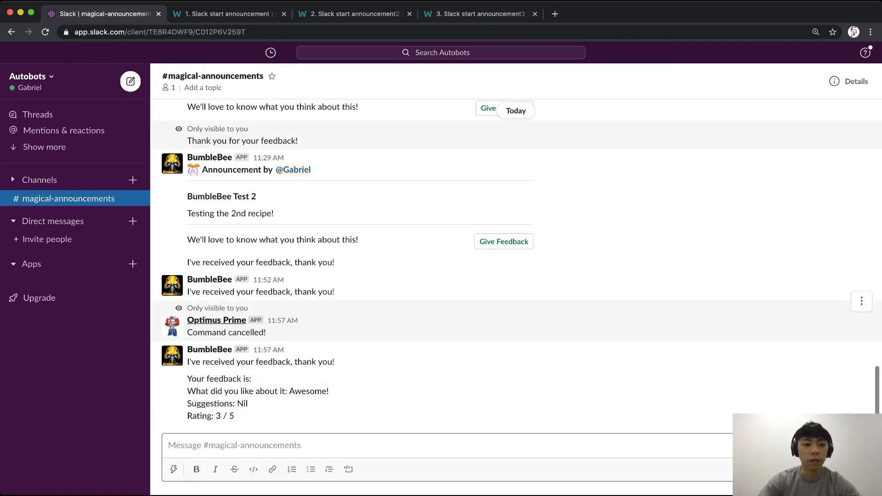
{"action": "scroll", "coordinate": [514, 321], "scroll_direction": "up", "scroll_amount": 5}
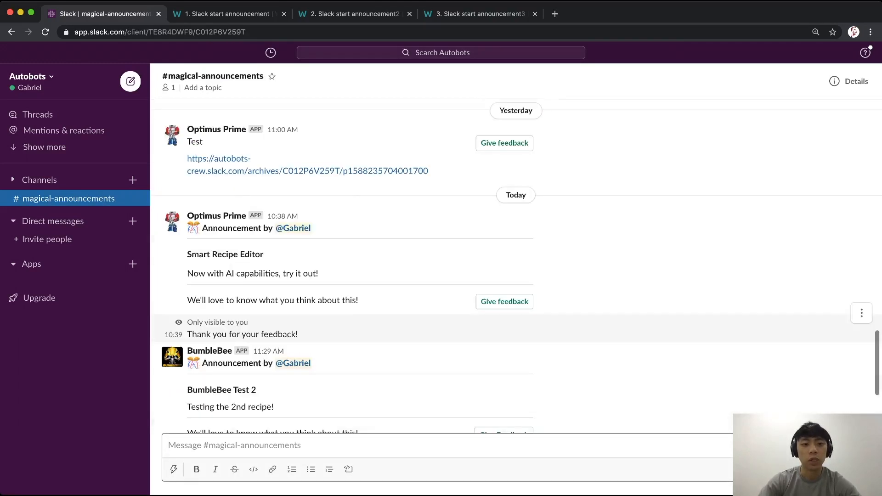
{"action": "scroll", "coordinate": [193, 219], "scroll_direction": "down", "scroll_amount": 4}
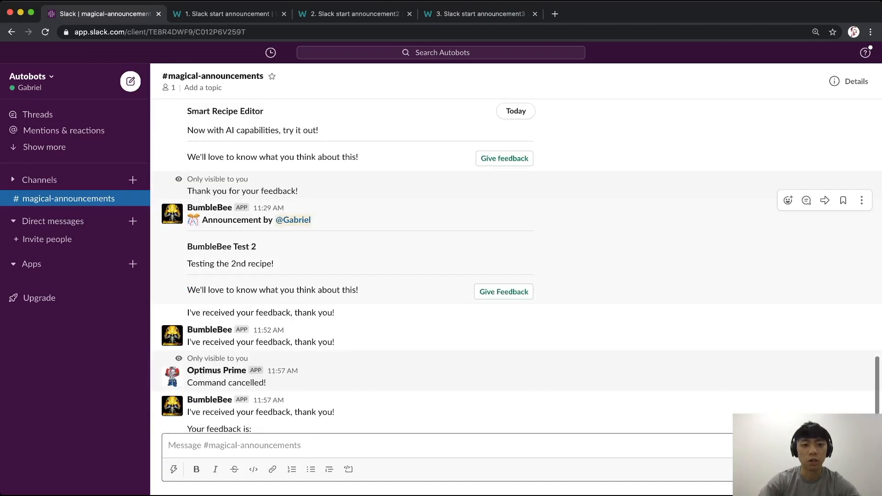
{"action": "left_click", "coordinate": [194, 220]}
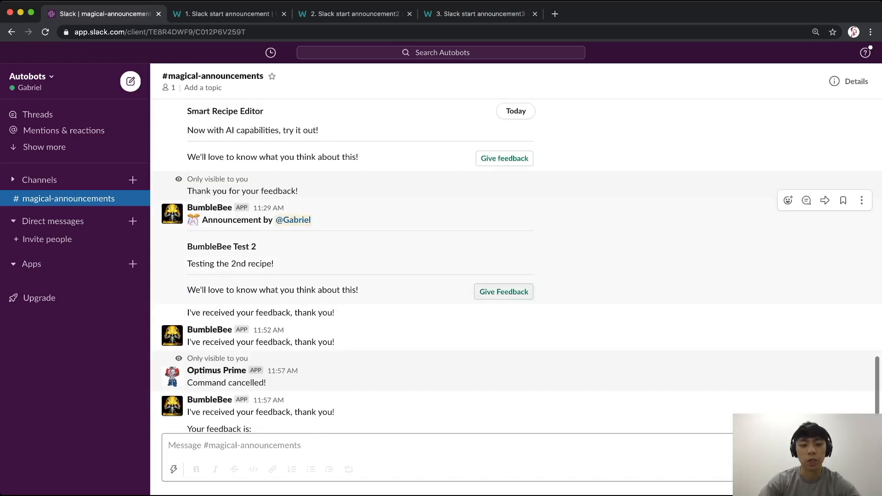
Return to #product-feedback and re-examine how the latest feedback message references the user and the announcement
{"action": "key", "text": "super+k"}
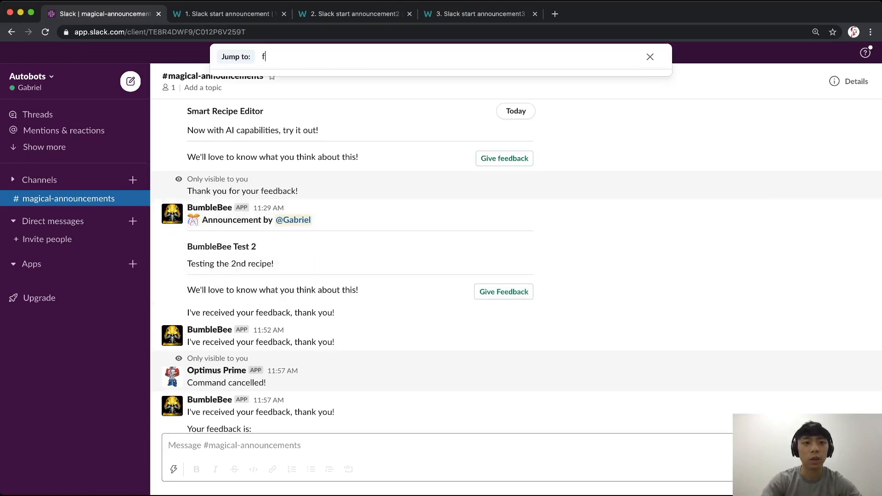
{"action": "type", "text": "feedback"}
{"action": "key", "text": "Return"}
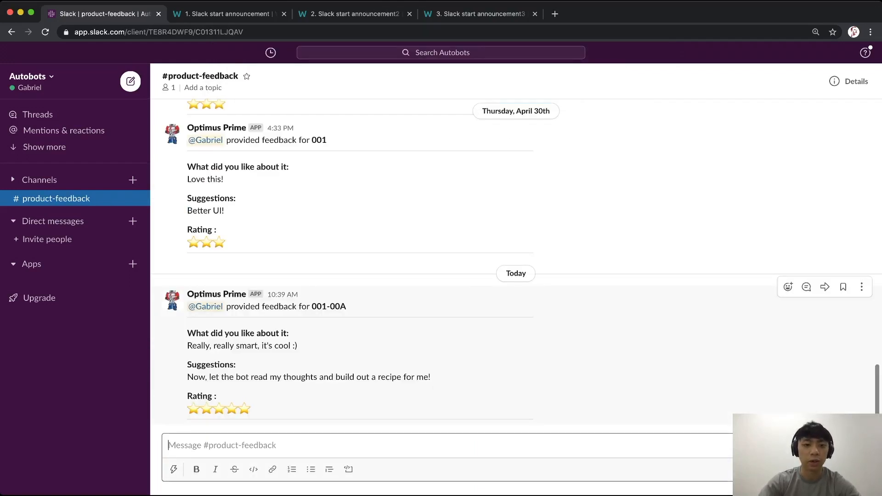
{"action": "left_click_drag", "start_coordinate": [312, 307], "coordinate": [346, 306]}
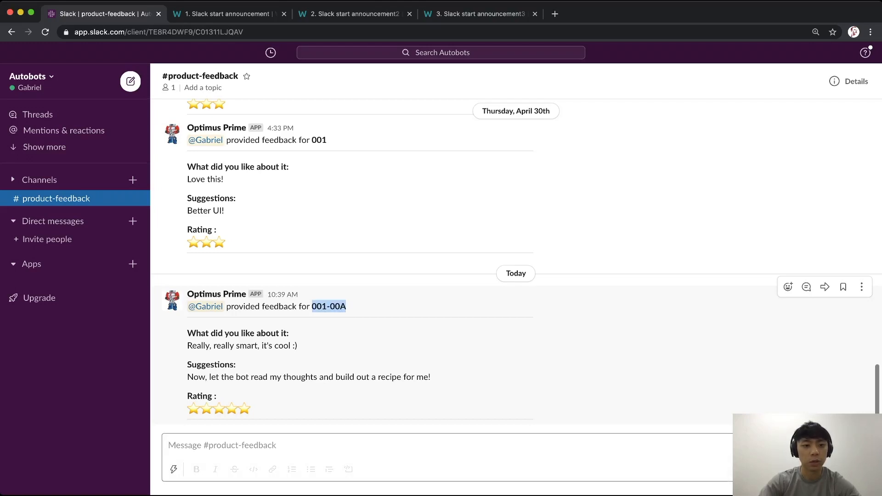
{"action": "left_click_drag", "start_coordinate": [346, 306], "coordinate": [188, 306]}
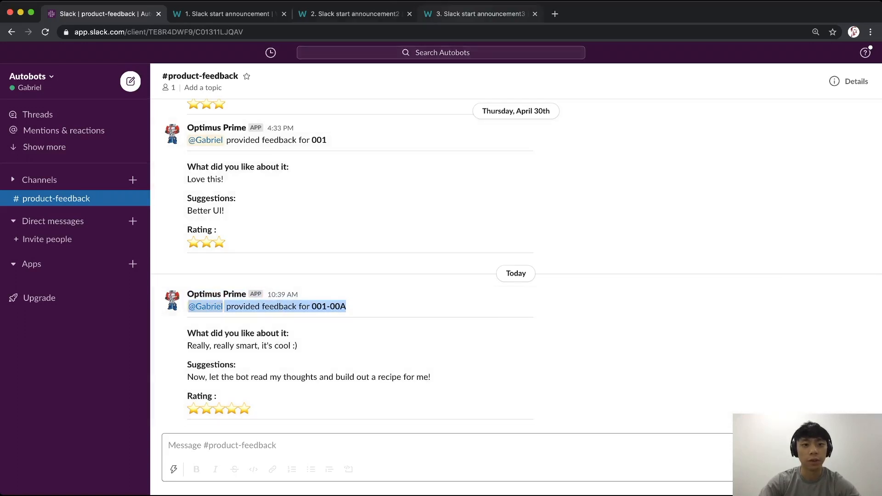
Back in the Workato recipe "3. Slack start announcement3", set the type of Block #1 to Section with text
{"action": "left_click", "coordinate": [481, 13]}
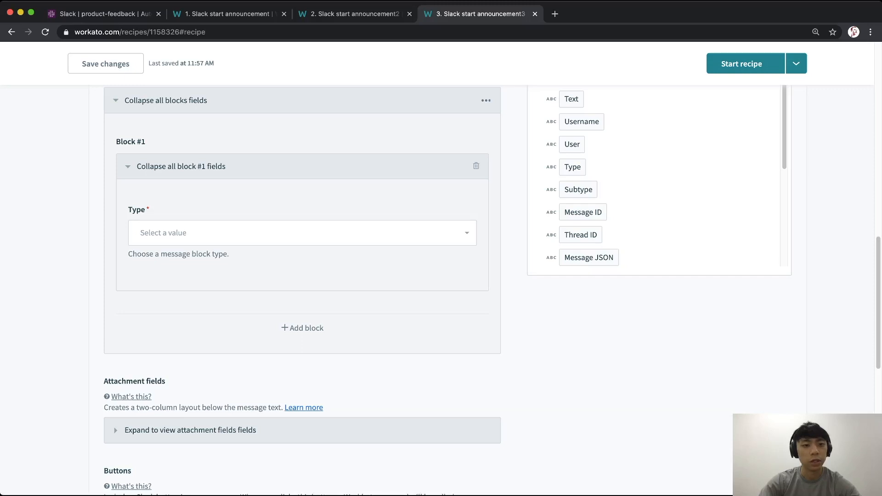
{"action": "left_click", "coordinate": [302, 233]}
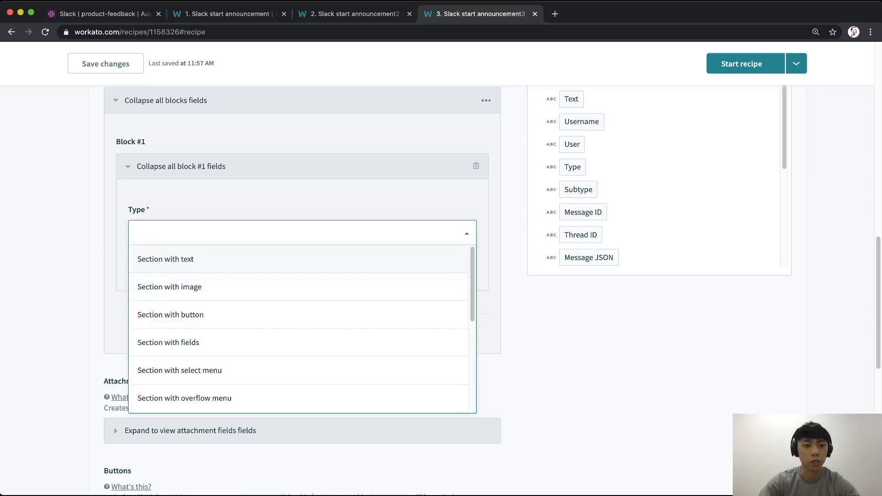
{"action": "left_click", "coordinate": [184, 260]}
{"action": "left_click", "coordinate": [302, 309]}
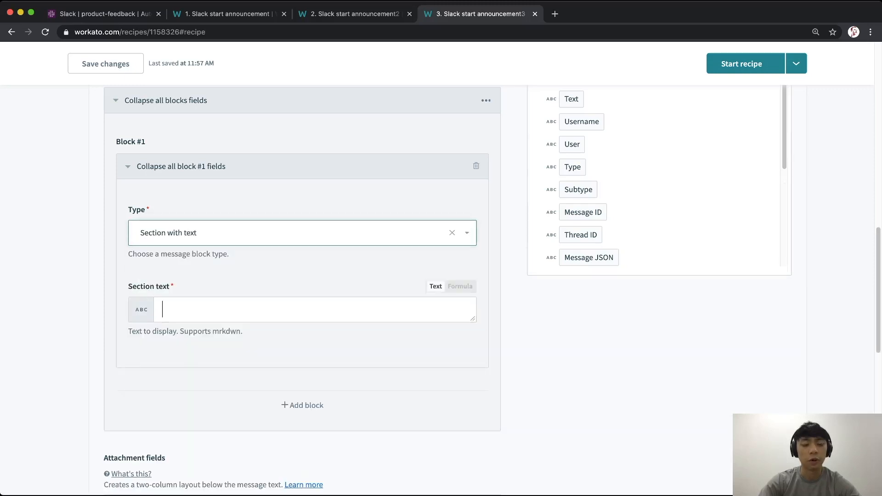
{"action": "left_click", "coordinate": [583, 207]}
Switch to Slack and check the wording of the latest feedback message's "provided feedback for" line in #product-feedback
{"action": "left_click", "coordinate": [106, 13]}
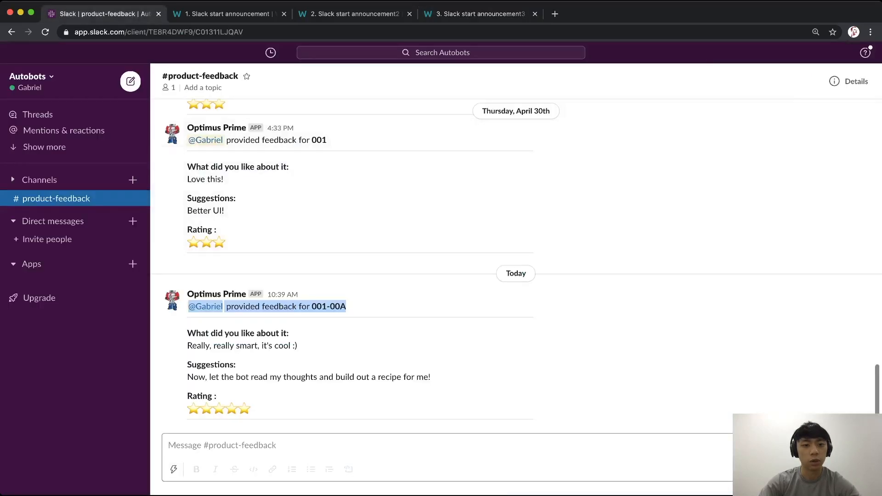
{"action": "left_click_drag", "start_coordinate": [350, 307], "coordinate": [188, 307]}
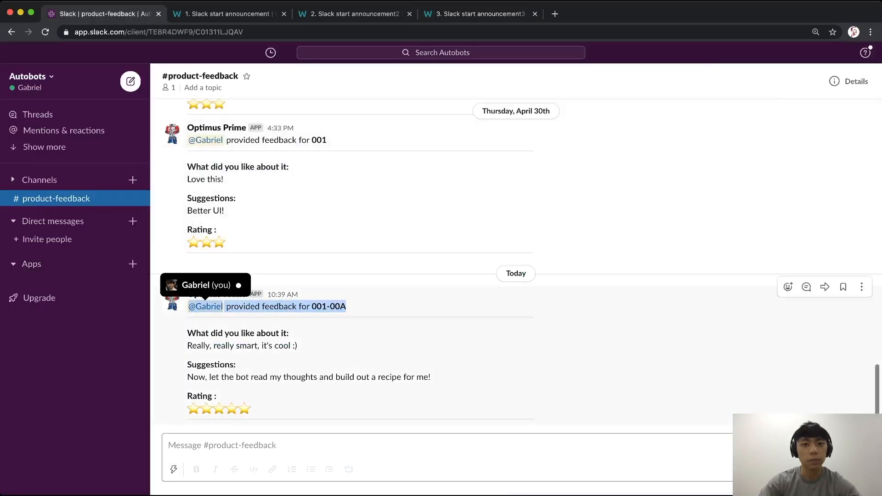
Copy the "provided feedback for 001-00A" line from the latest feedback message and paste it into Block #1's section text in recipe 3
{"action": "key", "text": "super+c"}
{"action": "key", "text": "super+4"}
{"action": "key", "text": "super+v"}
{"action": "left_click", "coordinate": [583, 207]}
{"action": "left_click_drag", "start_coordinate": [194, 310], "coordinate": [162, 310]}
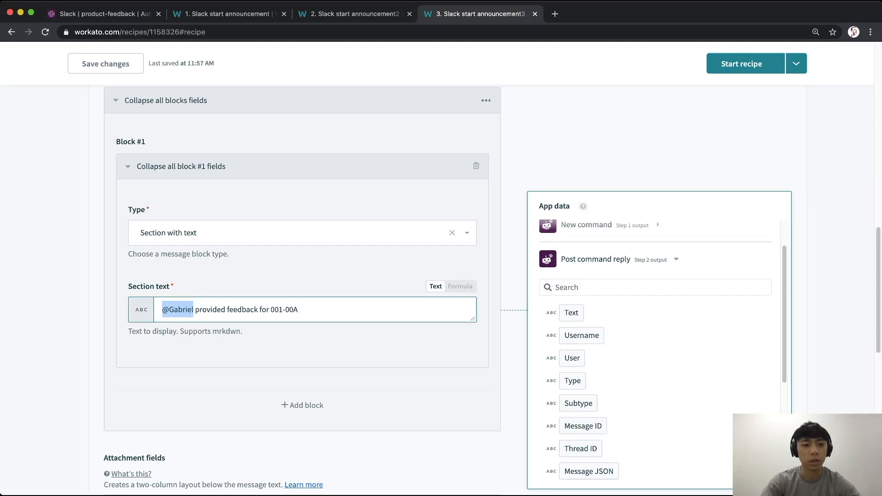
{"action": "key", "text": "BackSpace"}
{"action": "type", "text": "<@>"}
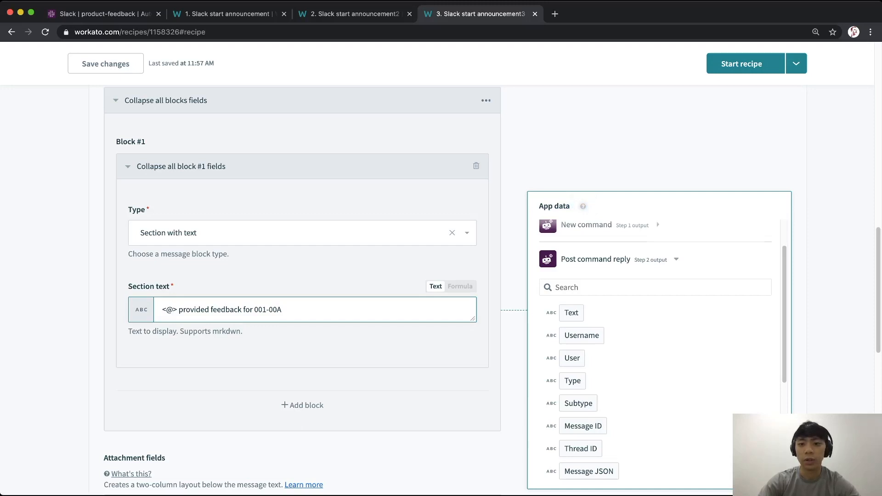
{"action": "left_click", "coordinate": [584, 206]}
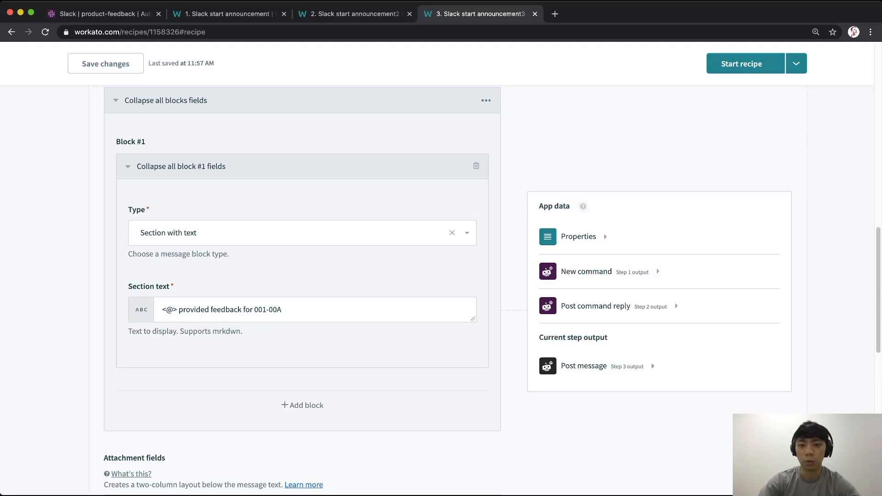
{"action": "left_click", "coordinate": [587, 272]}
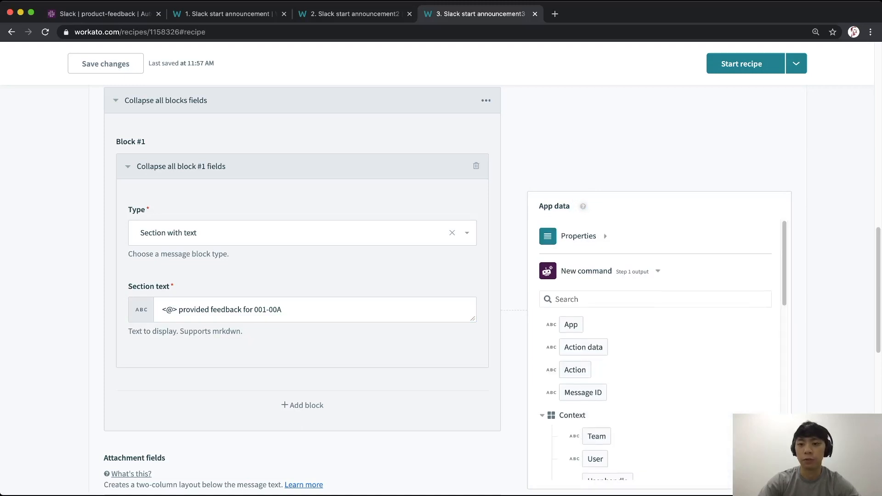
{"action": "left_click_drag", "start_coordinate": [784, 264], "coordinate": [785, 296]}
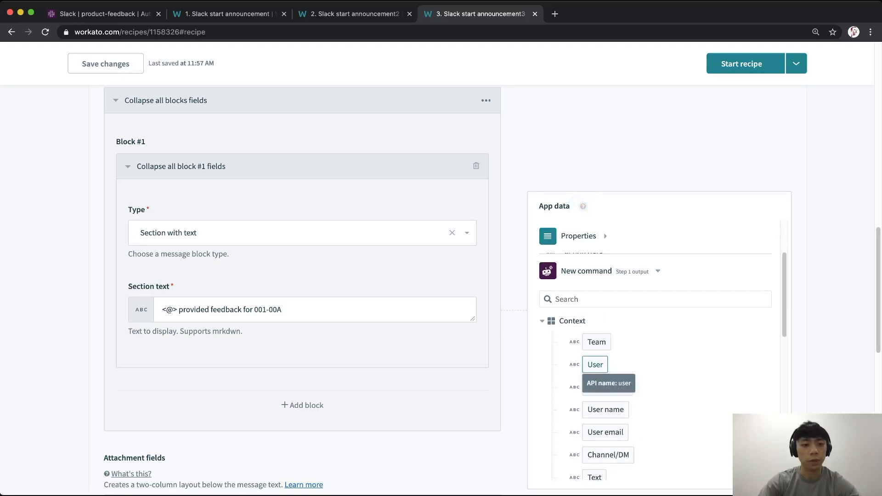
{"action": "left_click", "coordinate": [595, 364]}
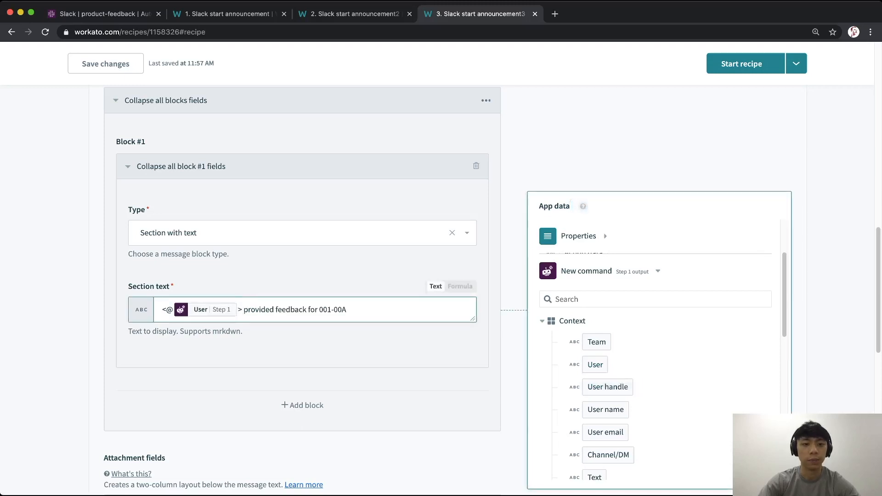
Look through the New command output for a data pill that could replace 001-00A in the section text
{"action": "left_click_drag", "start_coordinate": [318, 310], "coordinate": [347, 309]}
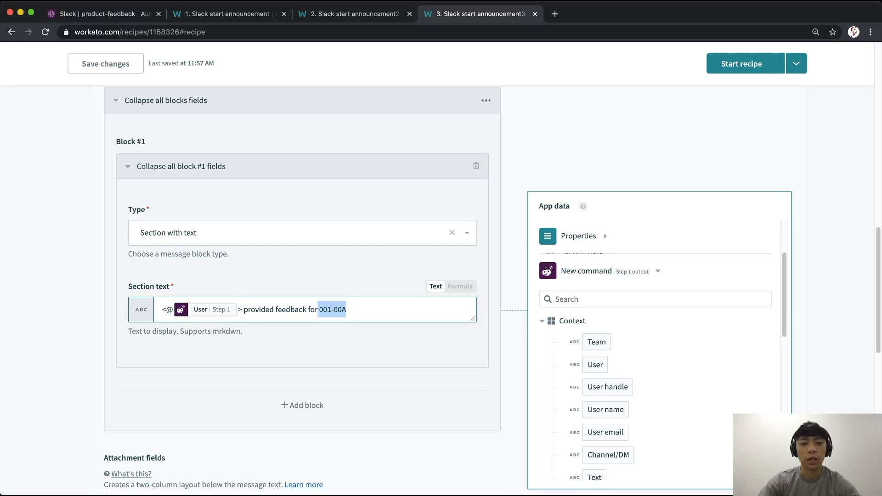
{"action": "scroll", "coordinate": [582, 189], "scroll_direction": "down", "scroll_amount": 1}
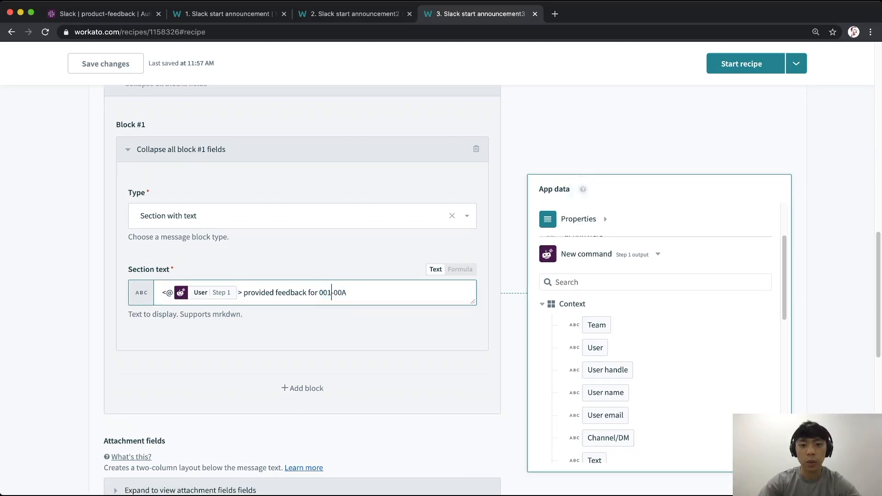
{"action": "scroll", "coordinate": [657, 381], "scroll_direction": "down", "scroll_amount": 2}
{"action": "scroll", "coordinate": [657, 382], "scroll_direction": "down", "scroll_amount": 6}
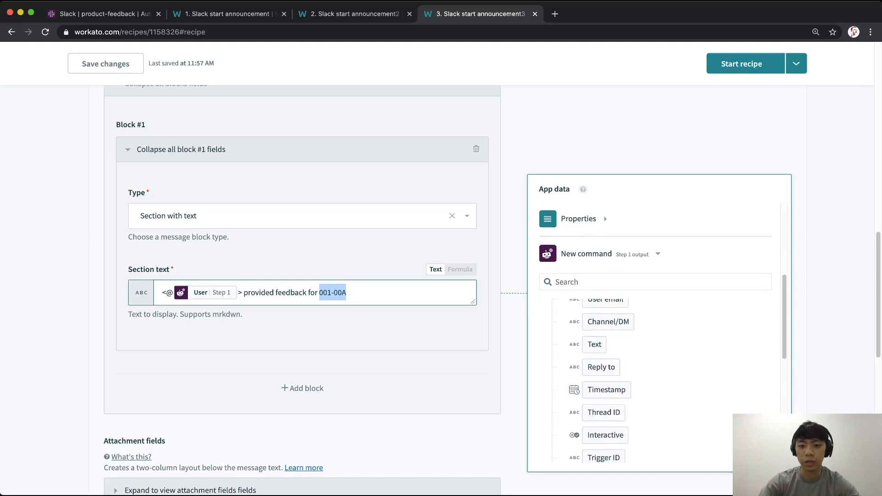
{"action": "scroll", "coordinate": [657, 367], "scroll_direction": "down", "scroll_amount": 7}
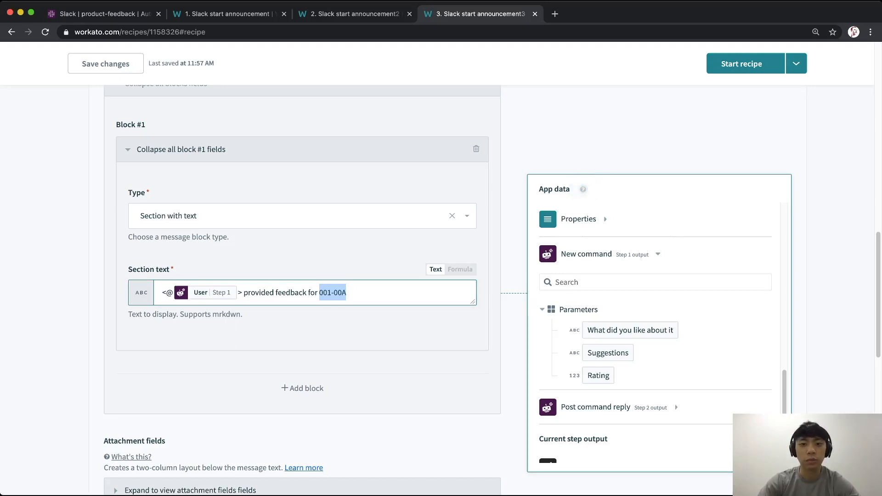
Open the New command trigger and add a required string command input field named Product_ID
{"action": "scroll", "coordinate": [303, 276], "scroll_direction": "up", "scroll_amount": 8}
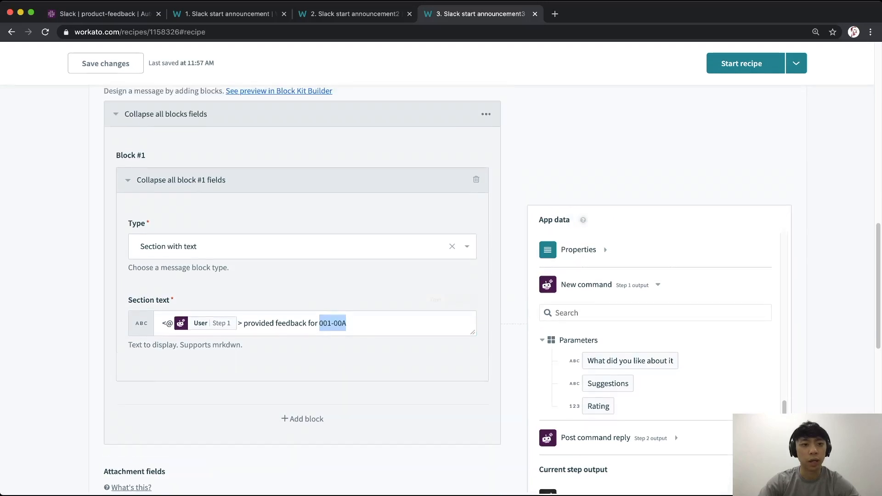
{"action": "scroll", "coordinate": [304, 276], "scroll_direction": "up", "scroll_amount": 5}
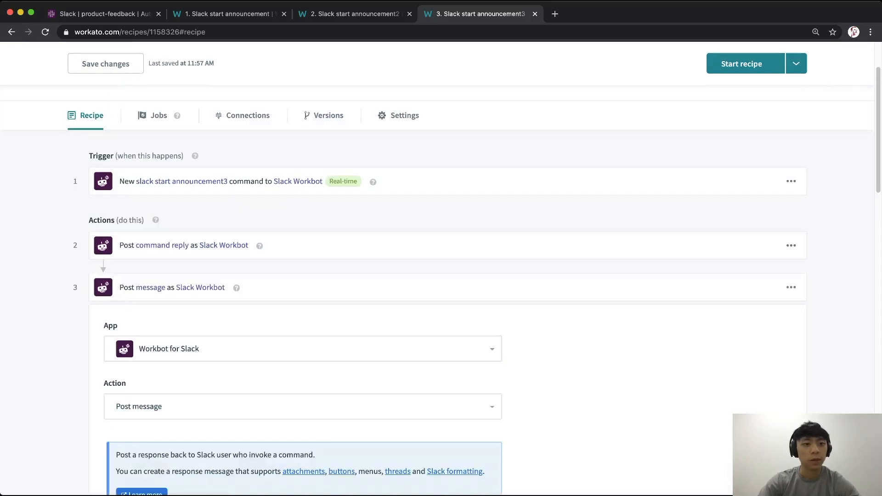
{"action": "left_click", "coordinate": [447, 181]}
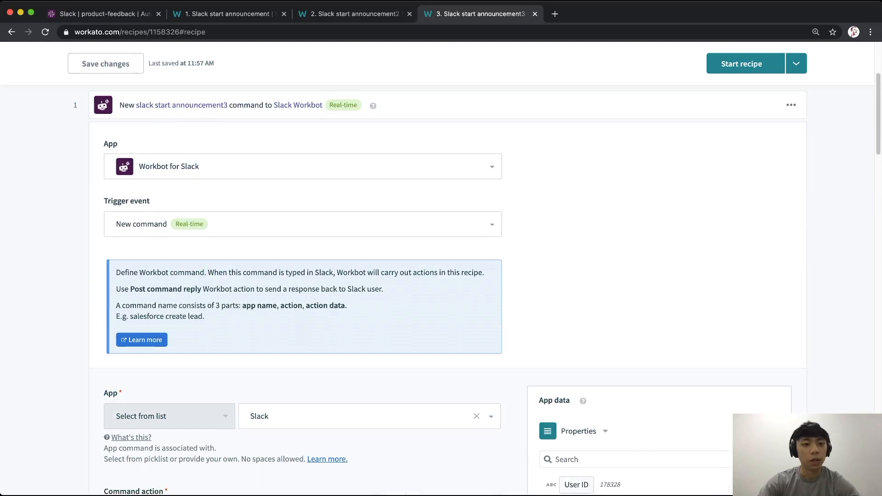
{"action": "scroll", "coordinate": [304, 276], "scroll_direction": "down", "scroll_amount": 10}
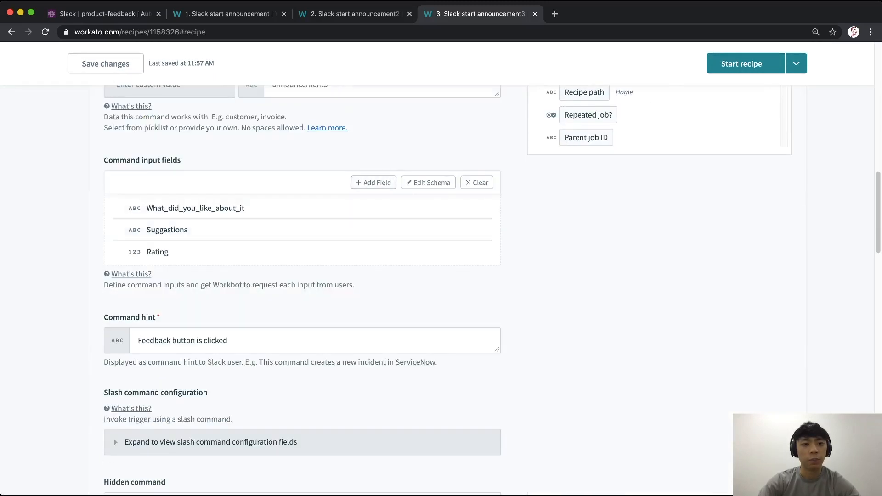
{"action": "left_click", "coordinate": [373, 183]}
{"action": "type", "text": "P"}
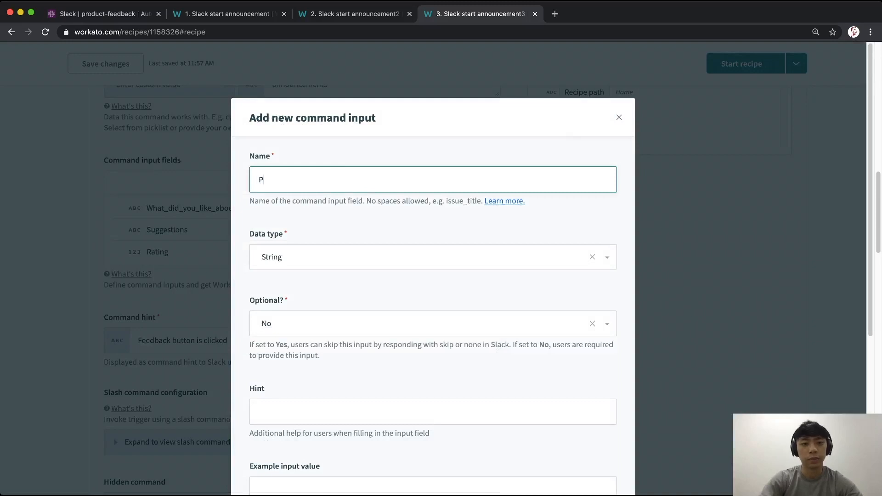
{"action": "type", "text": "roduct_ID"}
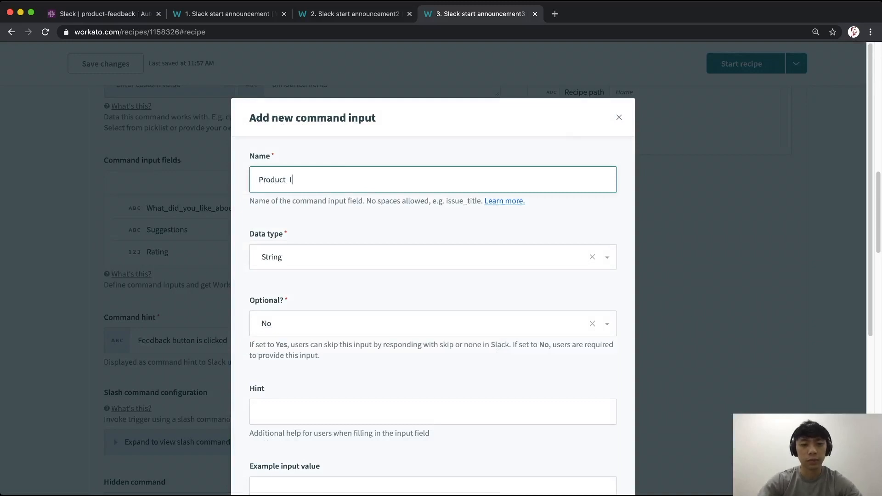
{"action": "scroll", "coordinate": [433, 276], "scroll_direction": "down", "scroll_amount": 4}
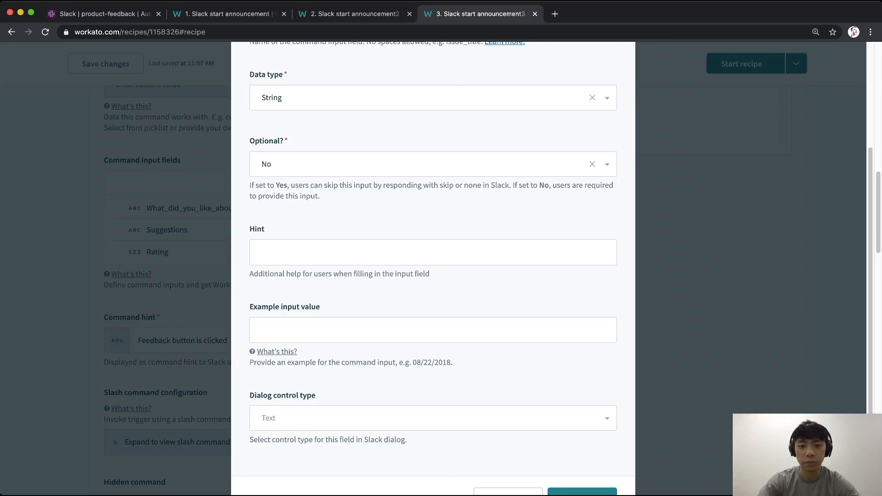
{"action": "scroll", "coordinate": [433, 276], "scroll_direction": "down", "scroll_amount": 1}
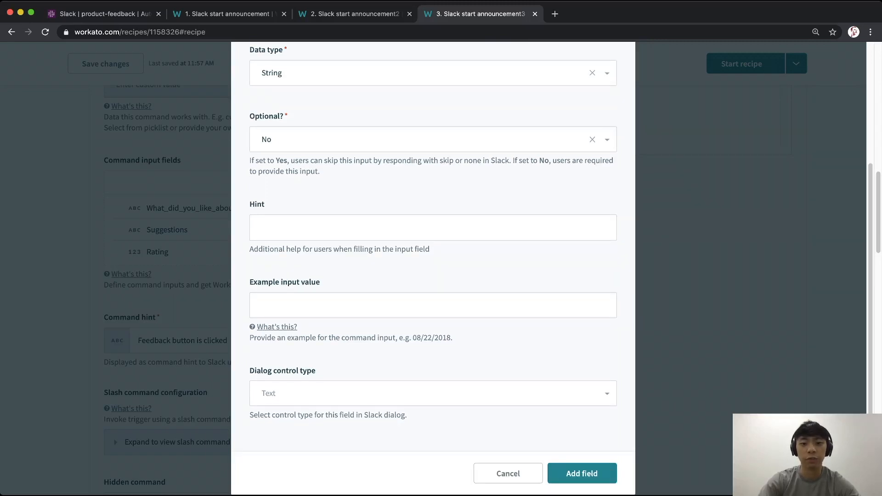
{"action": "left_click", "coordinate": [582, 473]}
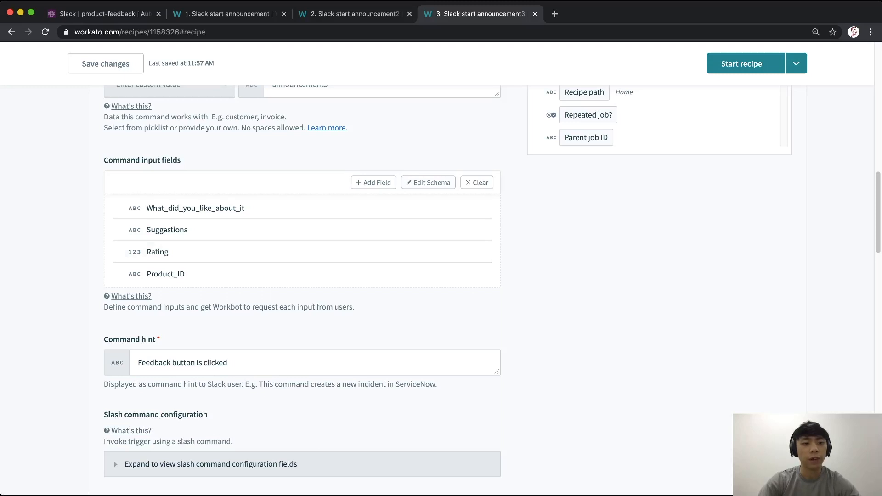
Reopen the Post message action and replace 001-00A in Block #1's section text with an opening asterisk
{"action": "scroll", "coordinate": [441, 276], "scroll_direction": "down", "scroll_amount": 14}
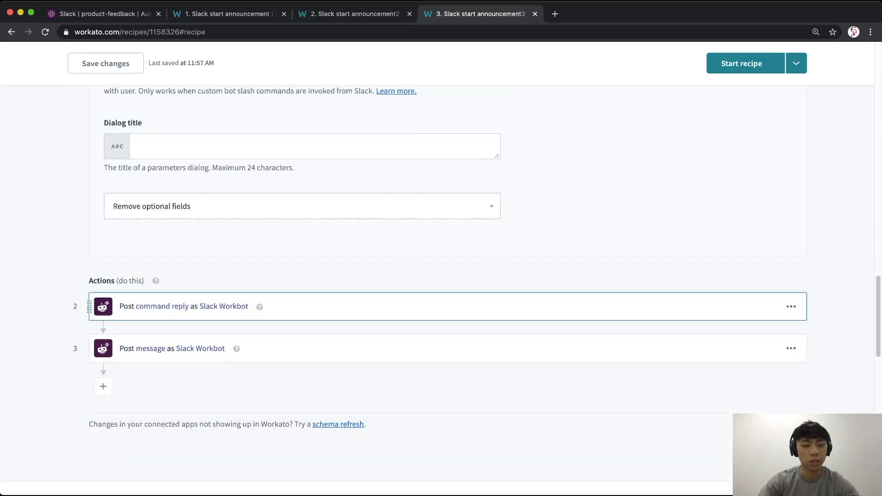
{"action": "left_click", "coordinate": [294, 279]}
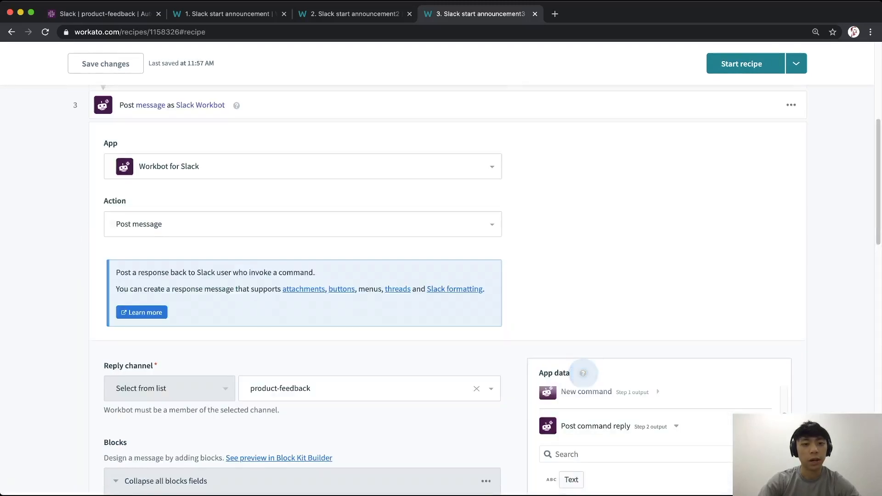
{"action": "scroll", "coordinate": [294, 279], "scroll_direction": "down", "scroll_amount": 5}
{"action": "scroll", "coordinate": [294, 279], "scroll_direction": "down", "scroll_amount": 5}
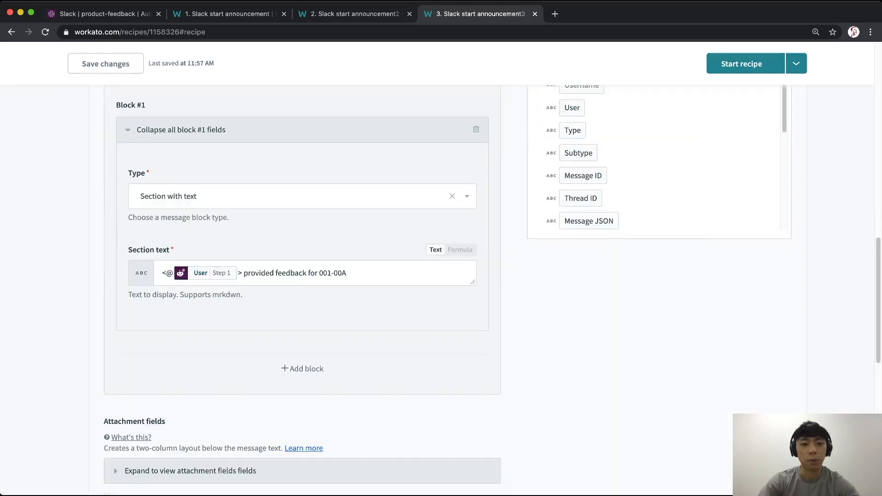
{"action": "left_click_drag", "start_coordinate": [320, 273], "coordinate": [348, 273]}
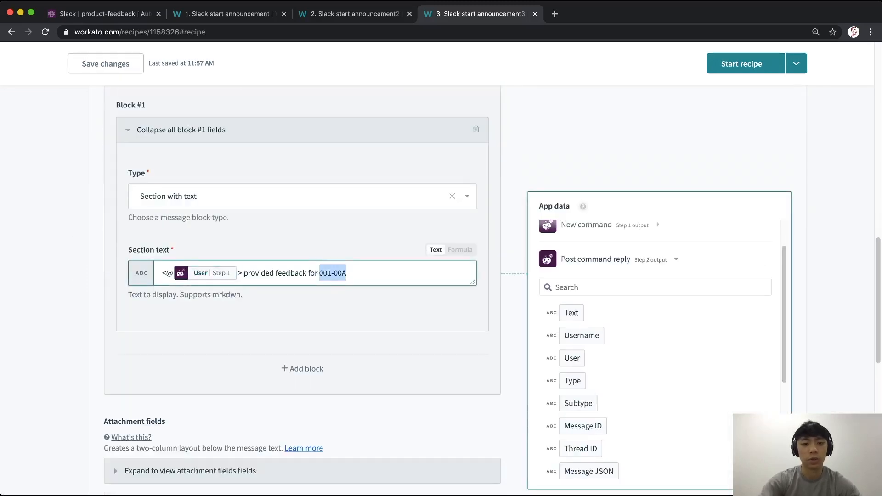
{"action": "key", "text": "BackSpace"}
{"action": "type", "text": "*"}
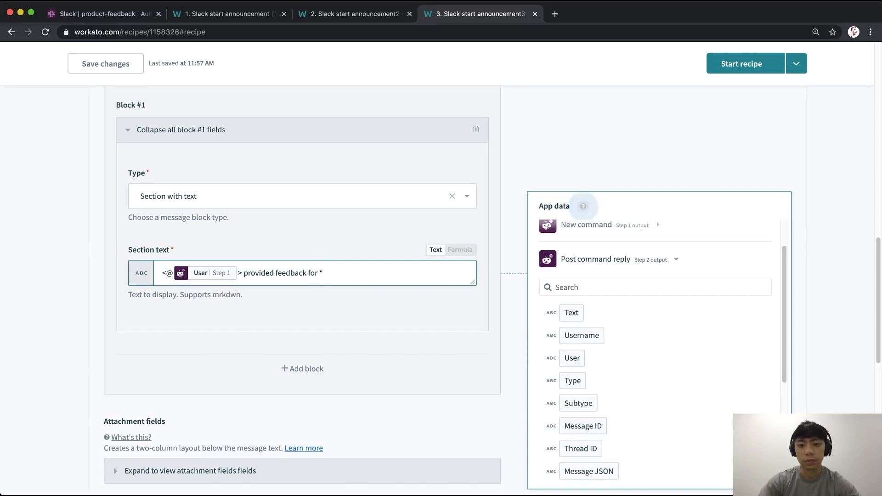
Insert the Product ID pill from New command (Step 1) after the asterisk and close the bold formatting with another asterisk
{"action": "scroll", "coordinate": [583, 207], "scroll_direction": "down", "scroll_amount": 1}
{"action": "scroll", "coordinate": [583, 207], "scroll_direction": "down", "scroll_amount": 4}
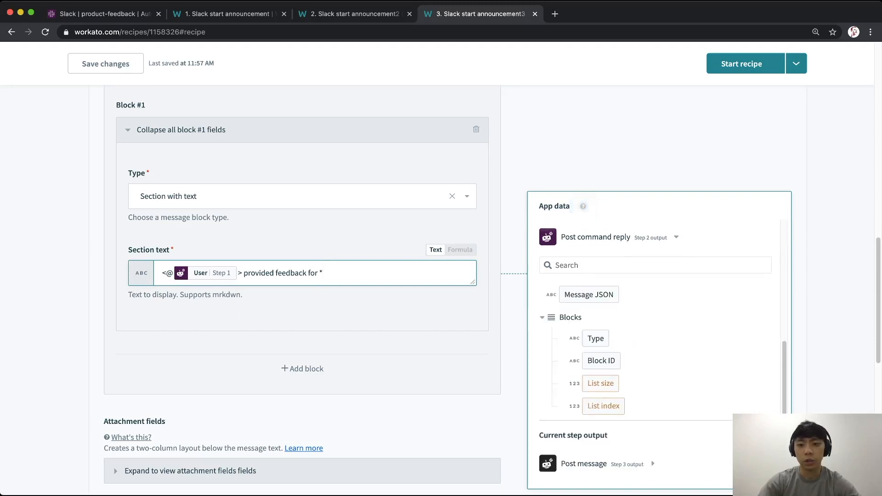
{"action": "left_click", "coordinate": [618, 237]}
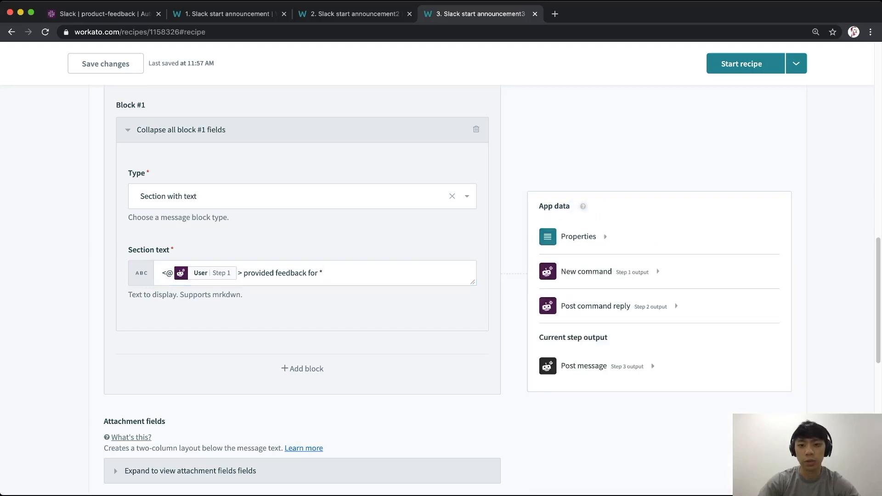
{"action": "left_click", "coordinate": [605, 272]}
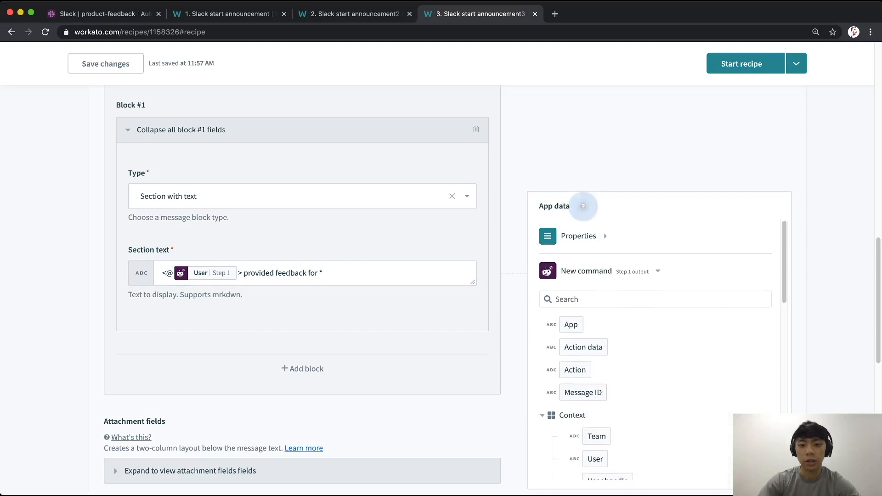
{"action": "scroll", "coordinate": [658, 368], "scroll_direction": "down", "scroll_amount": 5}
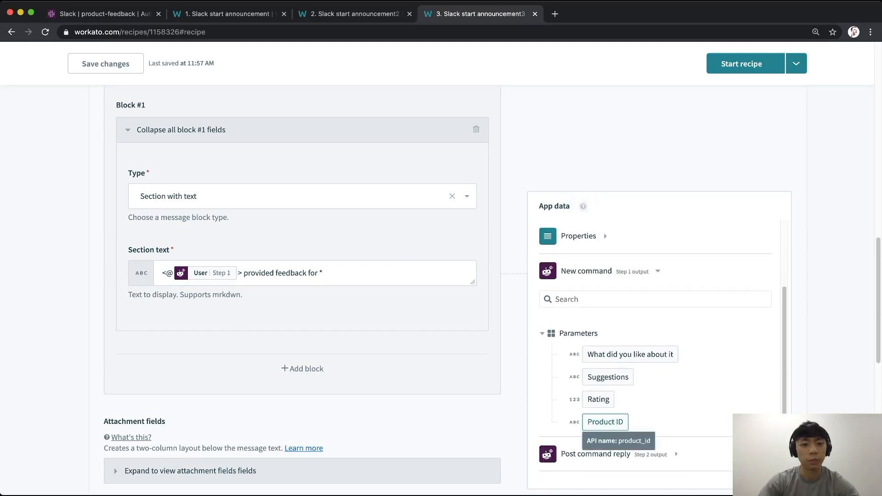
{"action": "left_click_drag", "start_coordinate": [605, 422], "coordinate": [404, 273]}
{"action": "type", "text": "*"}
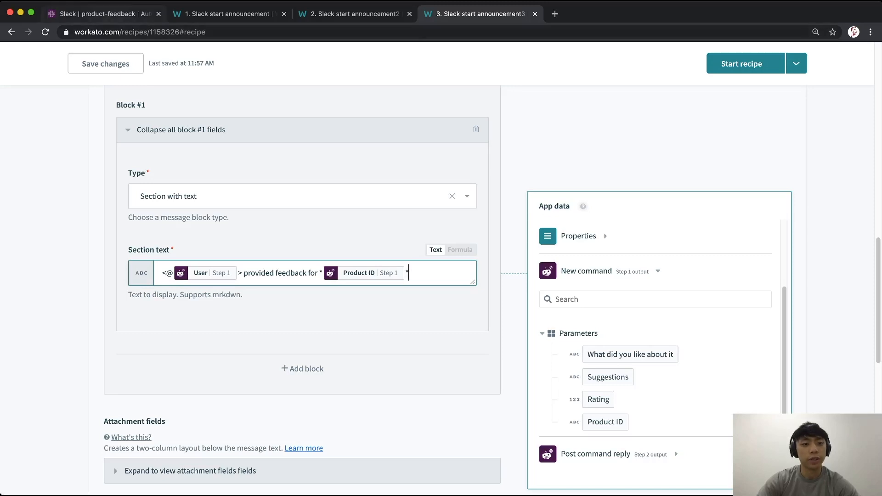
Switch to Slack and examine how the latest feedback message lays out the liked points, suggestions and rating
{"action": "key", "text": "super+1"}
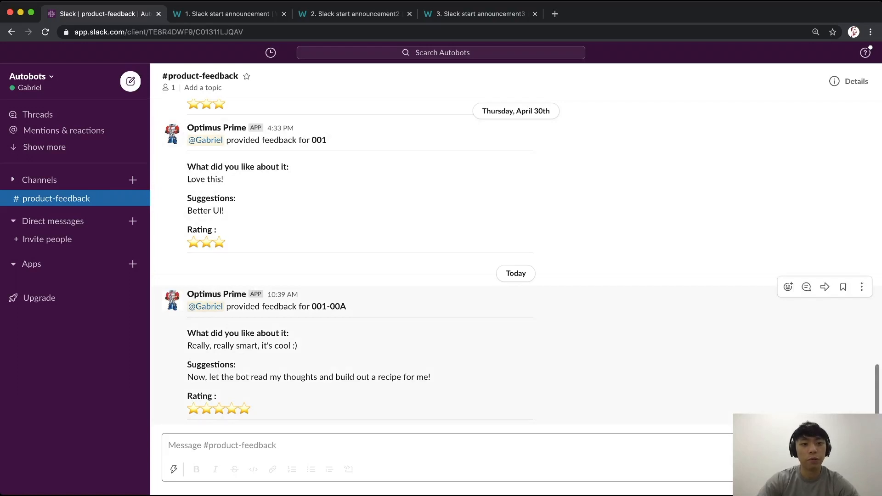
{"action": "left_click_drag", "start_coordinate": [187, 333], "coordinate": [431, 377]}
{"action": "left_click", "coordinate": [432, 378]}
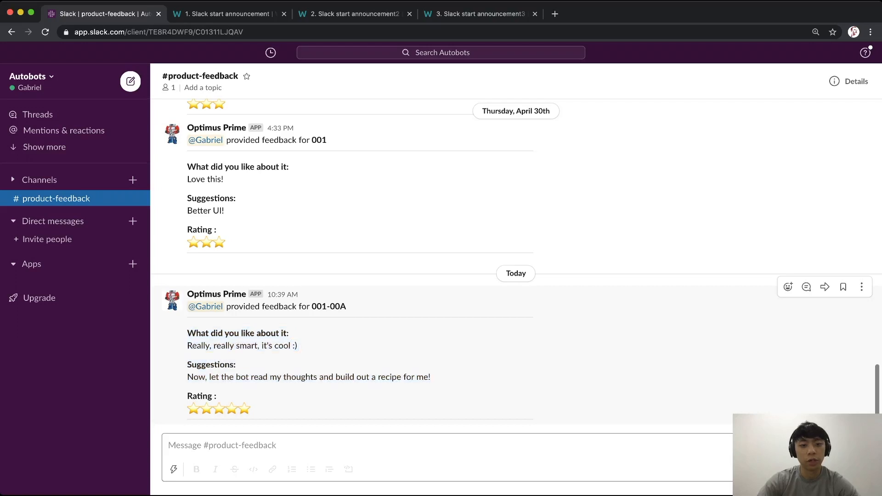
{"action": "left_click_drag", "start_coordinate": [187, 396], "coordinate": [251, 409]}
{"action": "left_click", "coordinate": [251, 409]}
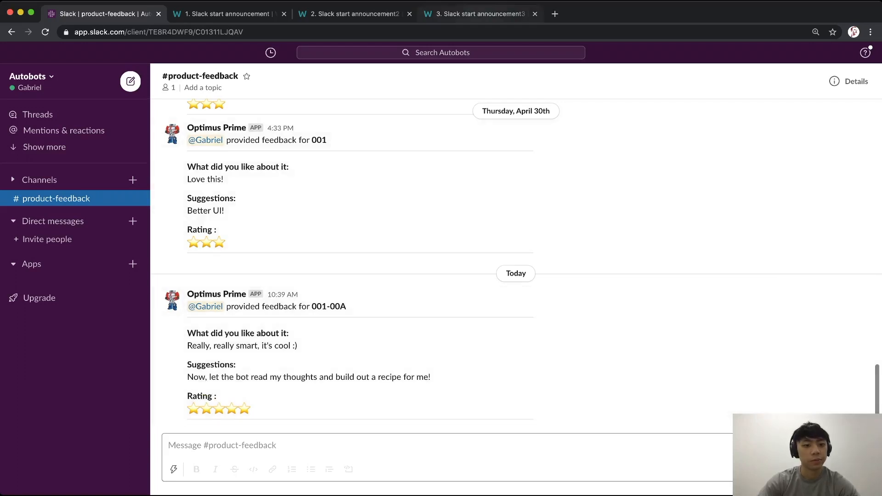
Back in recipe 3, add Block #2 to the Post message action and set its type to Divider
{"action": "left_click", "coordinate": [480, 14]}
{"action": "left_click", "coordinate": [303, 368]}
{"action": "scroll", "coordinate": [303, 368], "scroll_direction": "down", "scroll_amount": 4}
{"action": "left_click", "coordinate": [302, 271]}
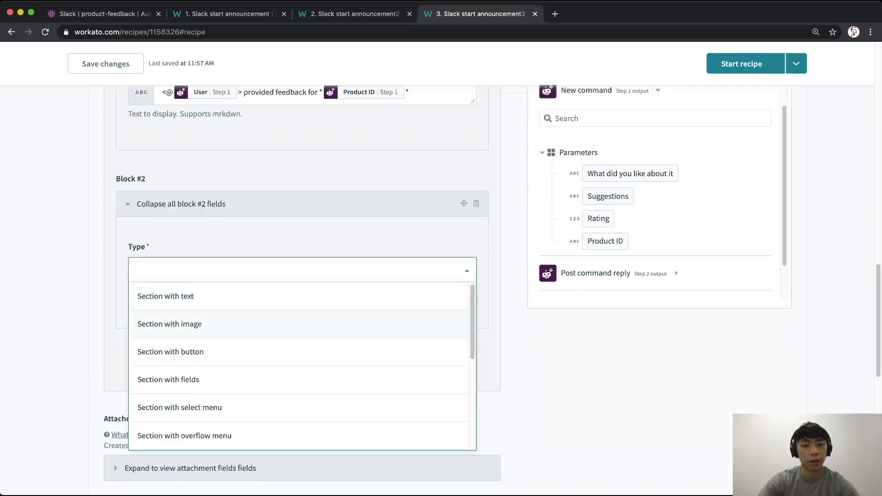
{"action": "scroll", "coordinate": [275, 324], "scroll_direction": "down", "scroll_amount": 3}
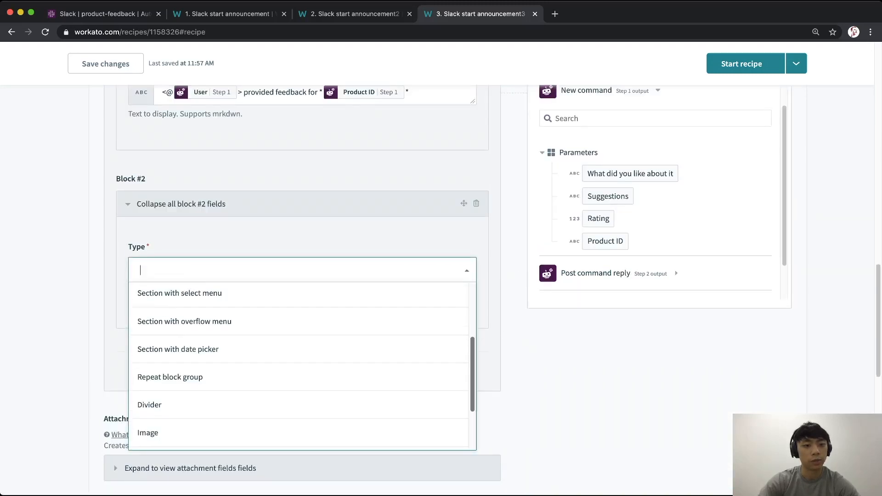
{"action": "left_click", "coordinate": [276, 389]}
Add Block #3 to the Post message action and set its type to Section with text, ready for entering the section text
{"action": "scroll", "coordinate": [302, 275], "scroll_direction": "down", "scroll_amount": 3}
{"action": "left_click", "coordinate": [302, 300]}
{"action": "scroll", "coordinate": [302, 276], "scroll_direction": "down", "scroll_amount": 5}
{"action": "scroll", "coordinate": [302, 275], "scroll_direction": "down", "scroll_amount": 2}
{"action": "left_click", "coordinate": [302, 194]}
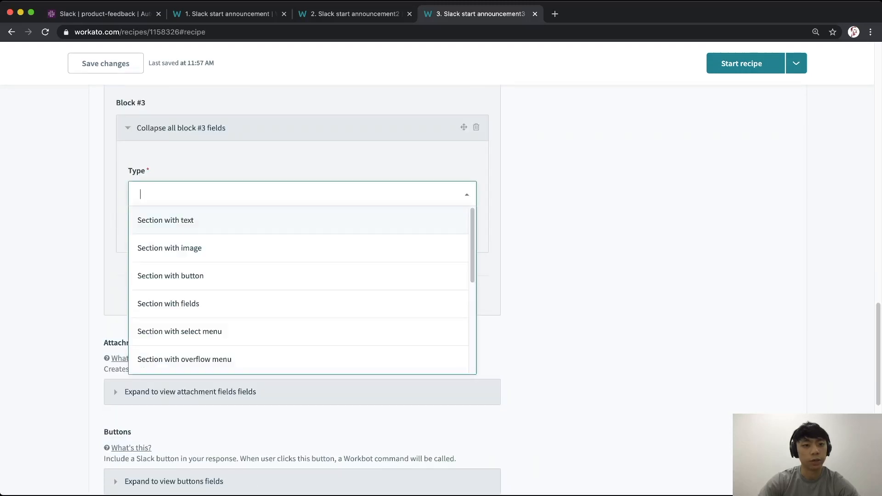
{"action": "left_click", "coordinate": [300, 220]}
{"action": "left_click", "coordinate": [302, 271]}
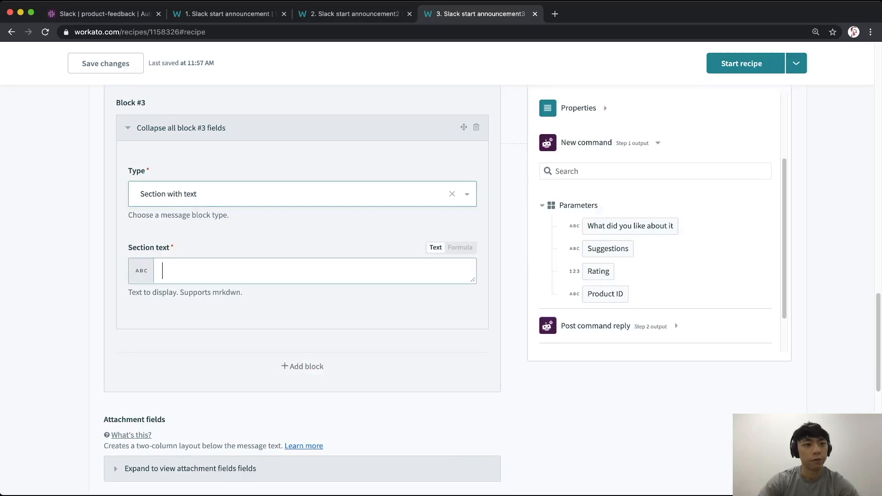
Copy the liked points and suggestions, with their headings, from Slack's latest feedback message and paste them into Block #3's section text in recipe 3
{"action": "left_click", "coordinate": [105, 14]}
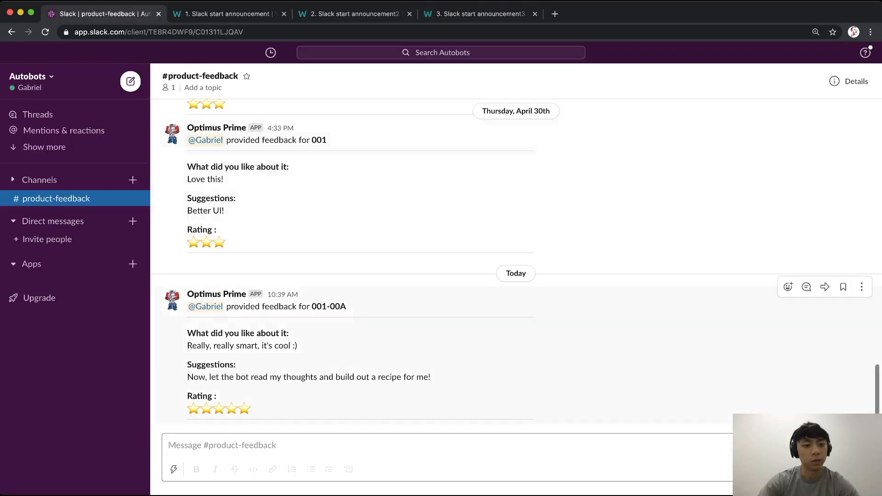
{"action": "left_click_drag", "start_coordinate": [187, 333], "coordinate": [430, 377]}
{"action": "key", "text": "super+c"}
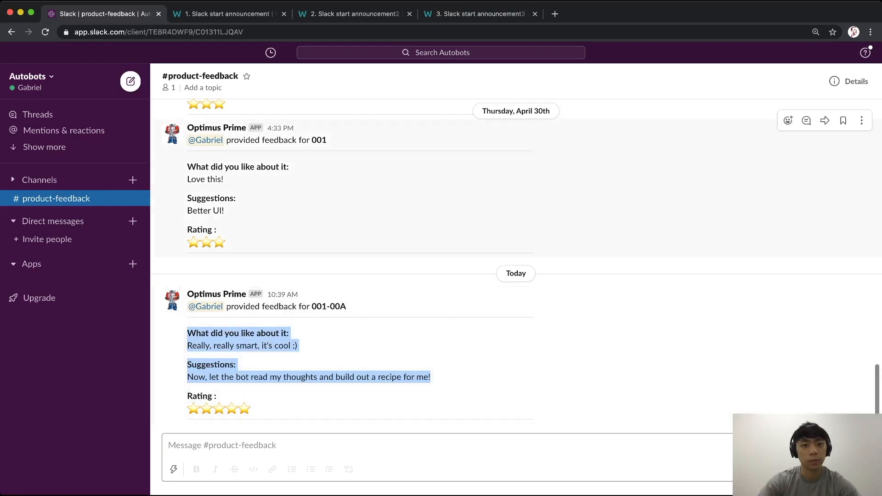
{"action": "left_click", "coordinate": [478, 14]}
{"action": "key", "text": "super+v"}
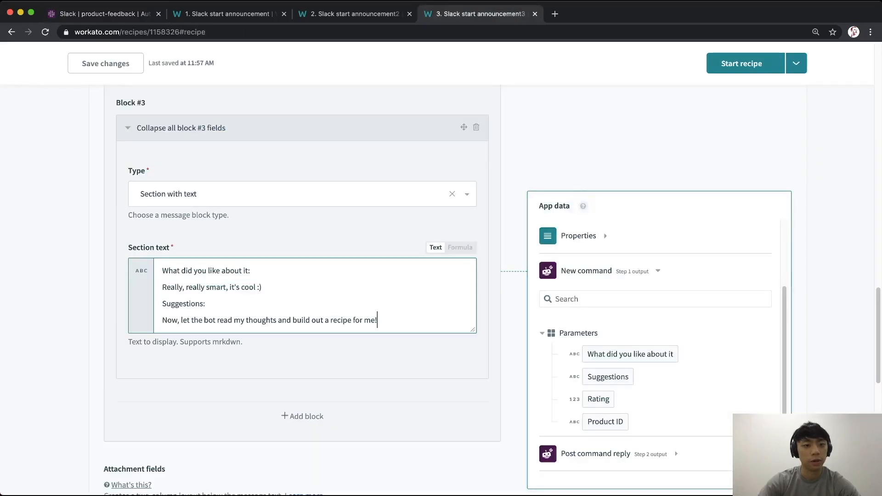
Bold the "What did you like about it:" heading with asterisks and replace its sample answer with the matching New command (Step 1) pill
{"action": "key", "text": "super+Up"}
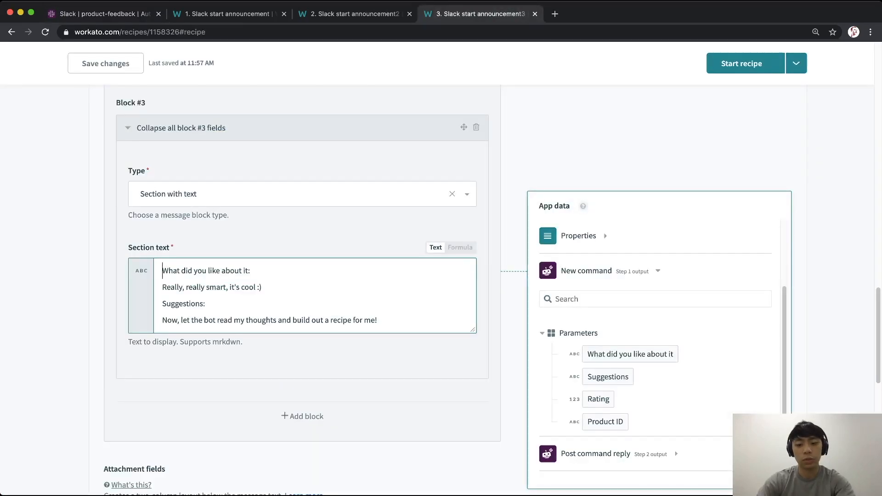
{"action": "type", "text": "*"}
{"action": "key", "text": "super+Right"}
{"action": "type", "text": "*"}
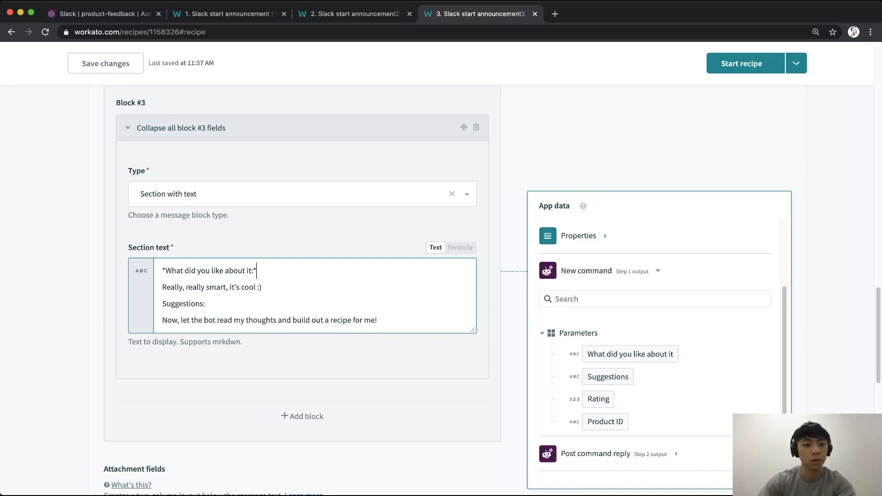
{"action": "key", "text": "Down"}
{"action": "key", "text": "shift+super+Left"}
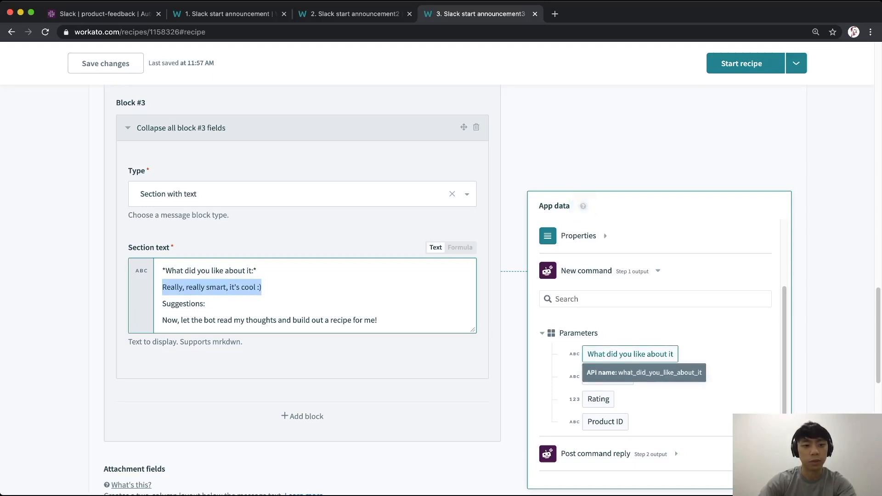
{"action": "left_click", "coordinate": [630, 354]}
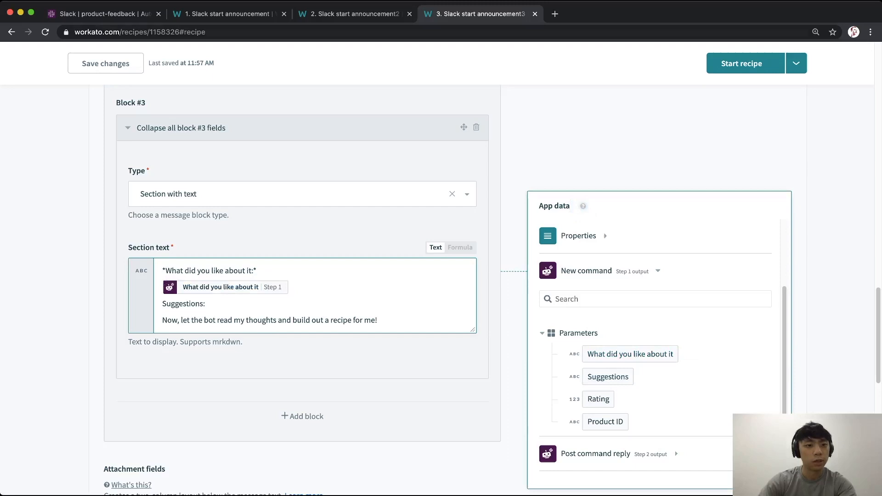
Insert a blank line above "Suggestions:", bold that heading with asterisks and replace its sample answer with the Suggestions pill from Step 1
{"action": "key", "text": "Return"}
{"action": "key", "text": "Down"}
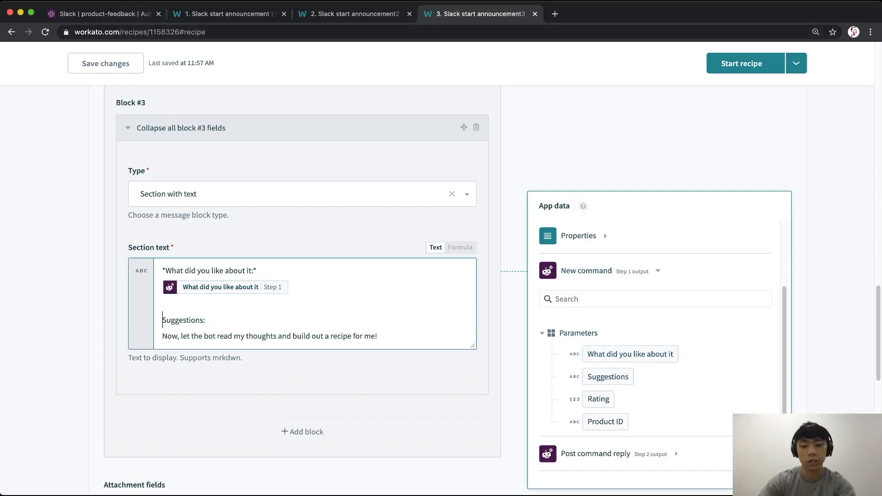
{"action": "type", "text": "*"}
{"action": "key", "text": "End"}
{"action": "type", "text": "*"}
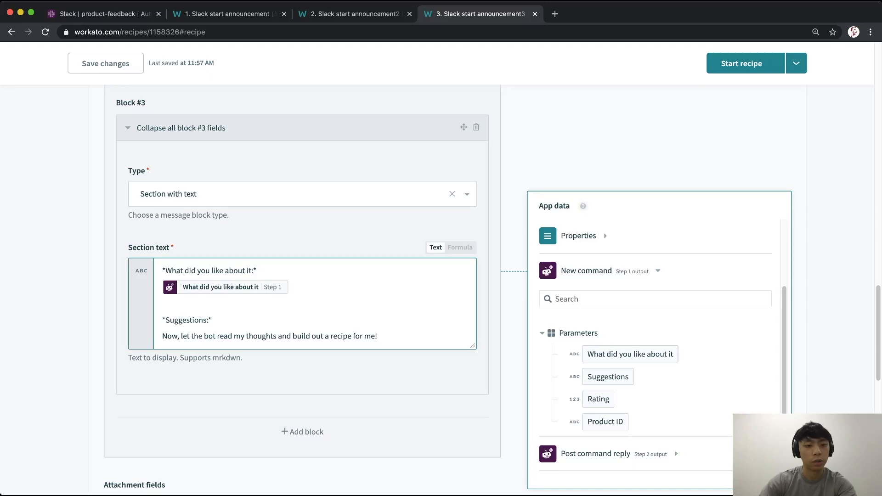
{"action": "left_click_drag", "start_coordinate": [378, 336], "coordinate": [162, 336]}
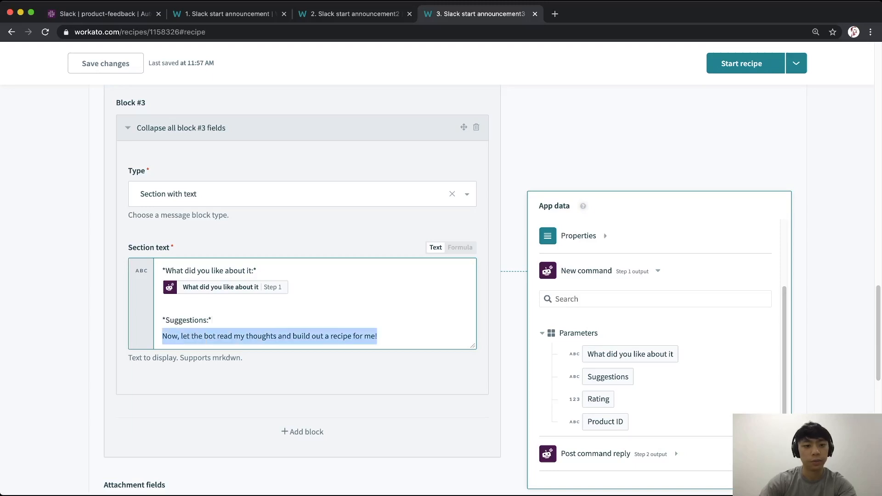
{"action": "left_click", "coordinate": [608, 377]}
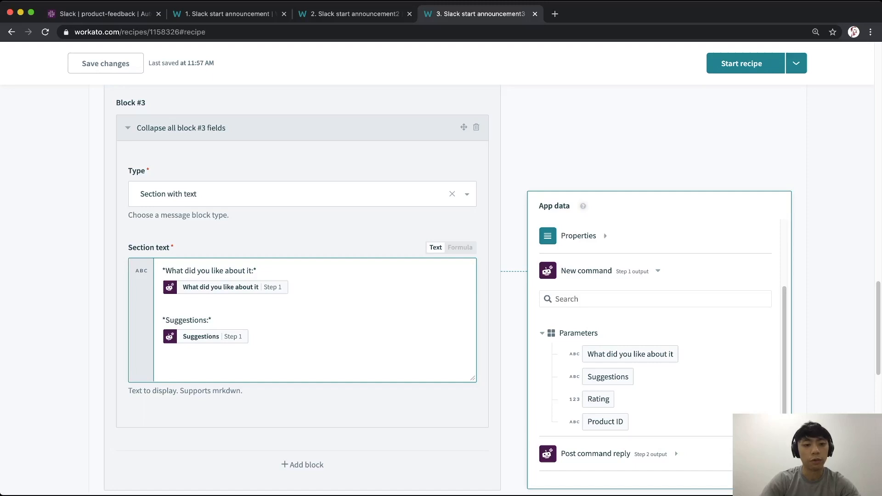
Add the bold heading *Rating:* below the Suggestions pill, separated by a blank line
{"action": "key", "text": "Return"}
{"action": "key", "text": "Return"}
{"action": "type", "text": "*Rating:*"}
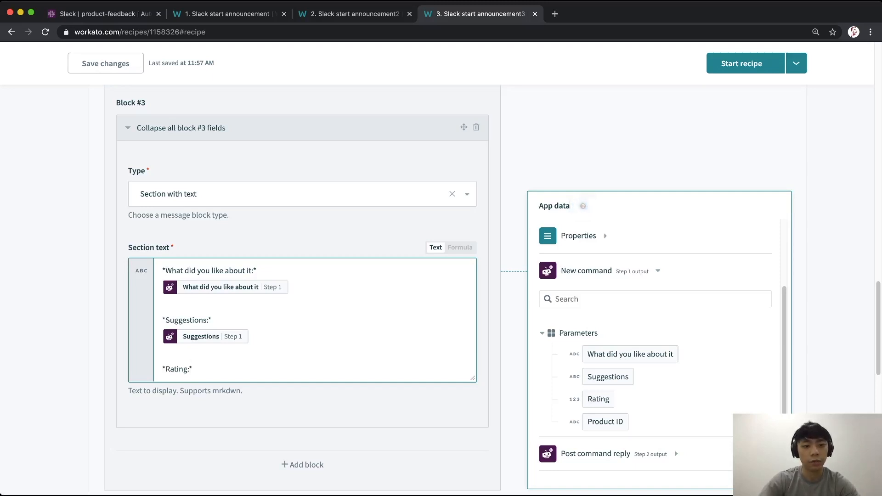
Add Block #4 with the type Section with text and start editing its section text
{"action": "scroll", "coordinate": [675, 451], "scroll_direction": "down", "scroll_amount": 4}
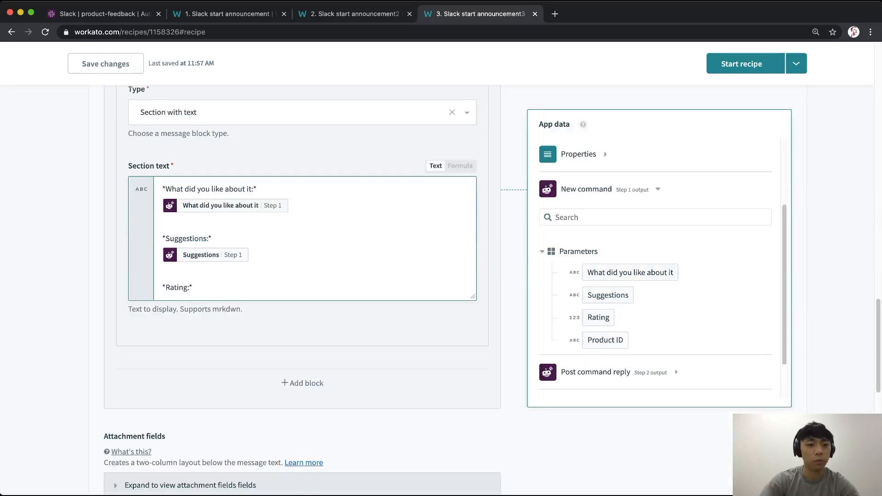
{"action": "left_click", "coordinate": [303, 383]}
{"action": "scroll", "coordinate": [302, 383], "scroll_direction": "down", "scroll_amount": 2}
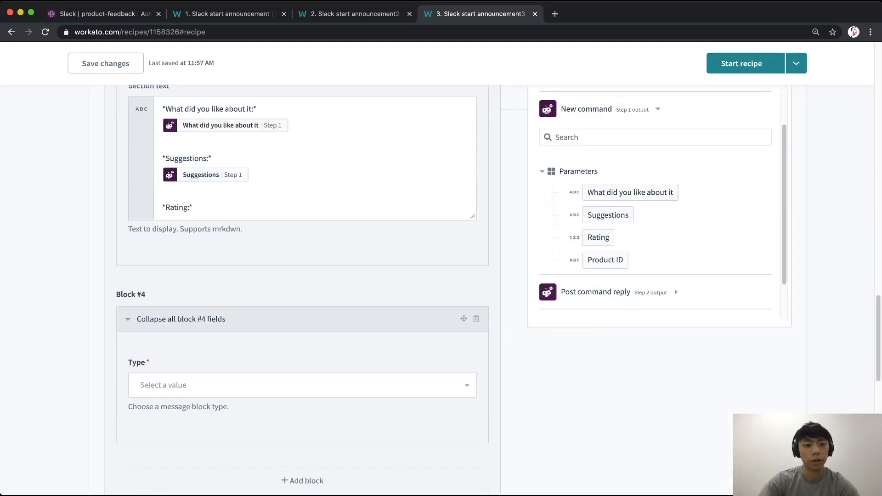
{"action": "left_click", "coordinate": [303, 385]}
{"action": "left_click", "coordinate": [294, 411]}
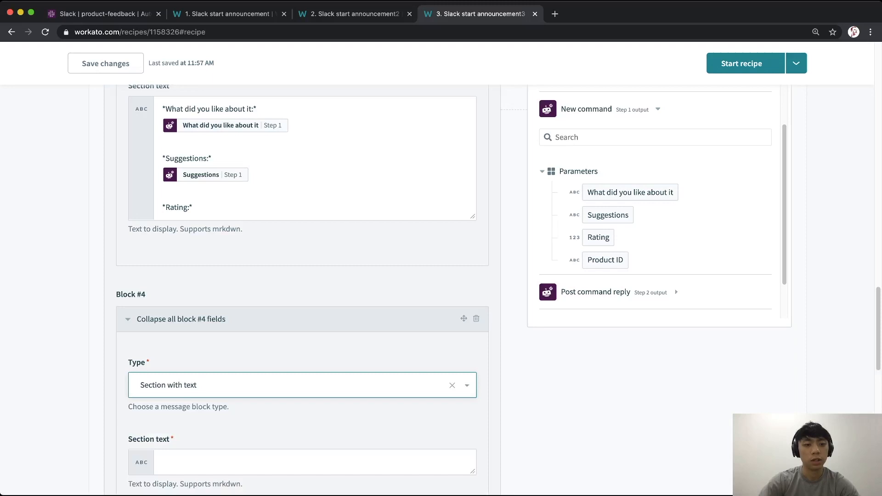
{"action": "scroll", "coordinate": [674, 288], "scroll_direction": "down", "scroll_amount": 3}
{"action": "left_click", "coordinate": [303, 401]}
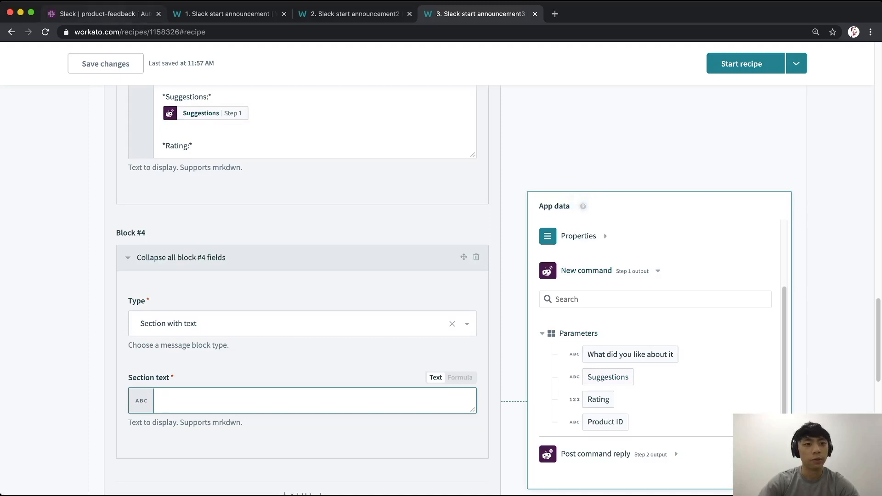
Take one star from the rating in Slack's latest feedback message and enter it as :star: in Block #4's section text in recipe 3
{"action": "key", "text": "super+1"}
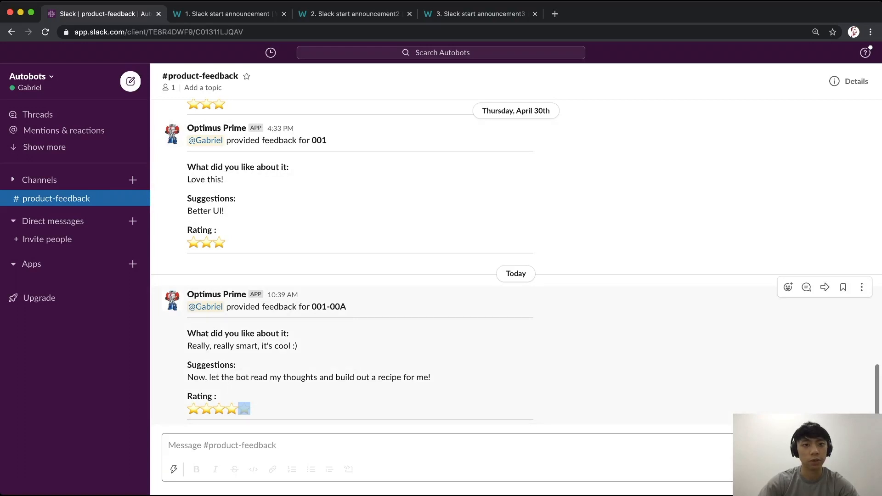
{"action": "left_click", "coordinate": [480, 14]}
{"action": "type", "text": ":star:"}
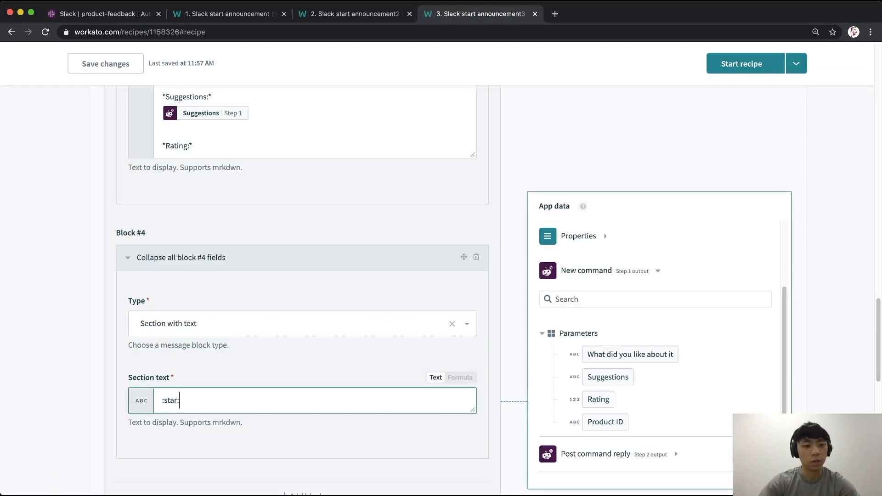
{"action": "key", "text": "super+a"}
{"action": "key", "text": "Right"}
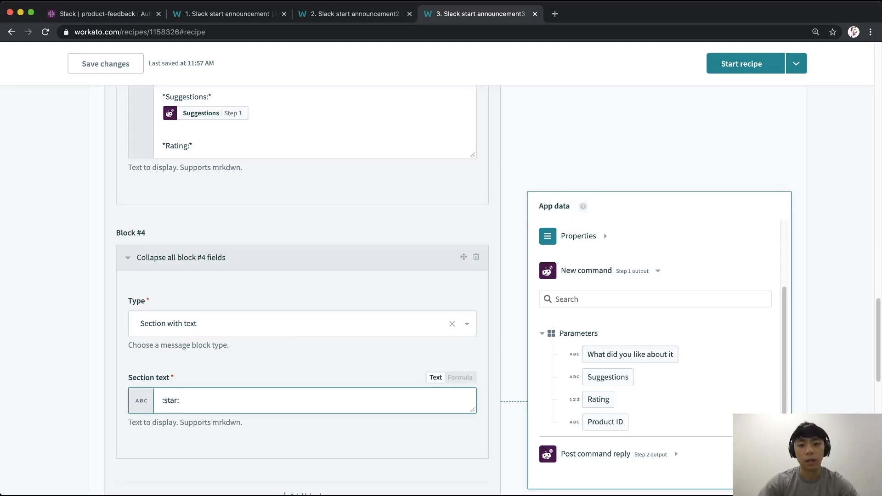
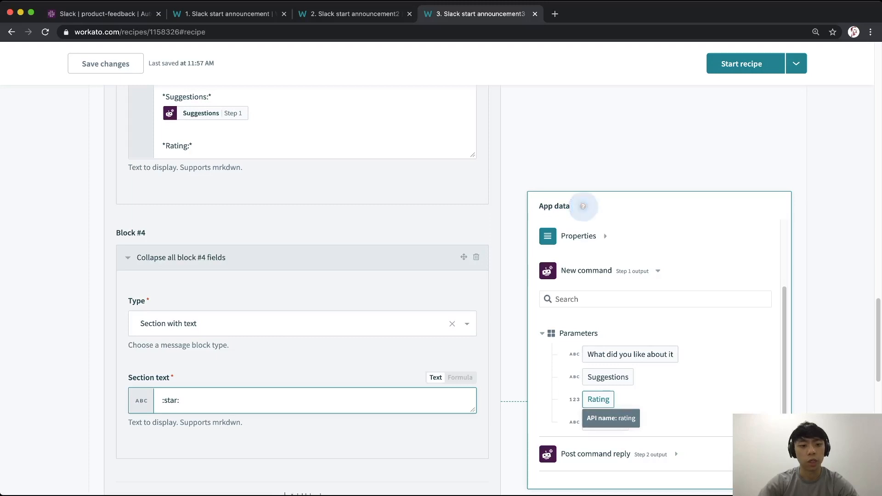
{"action": "key", "text": "super+a"}
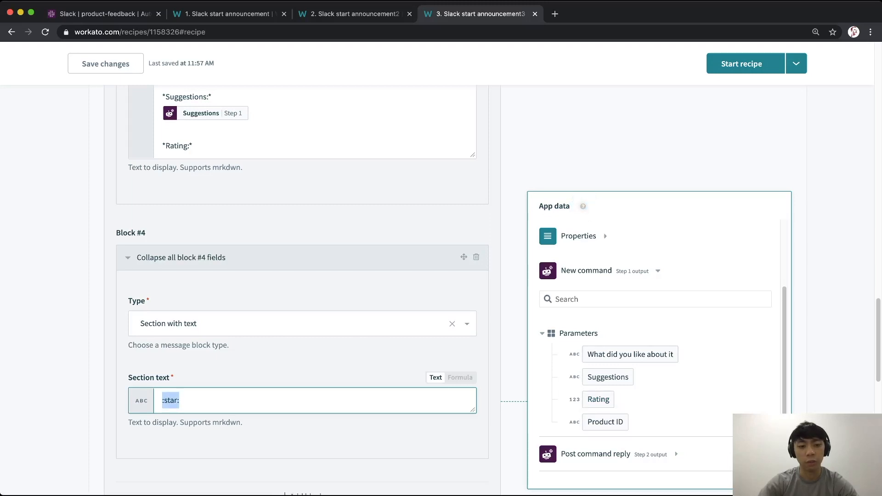
{"action": "key", "text": "Right"}
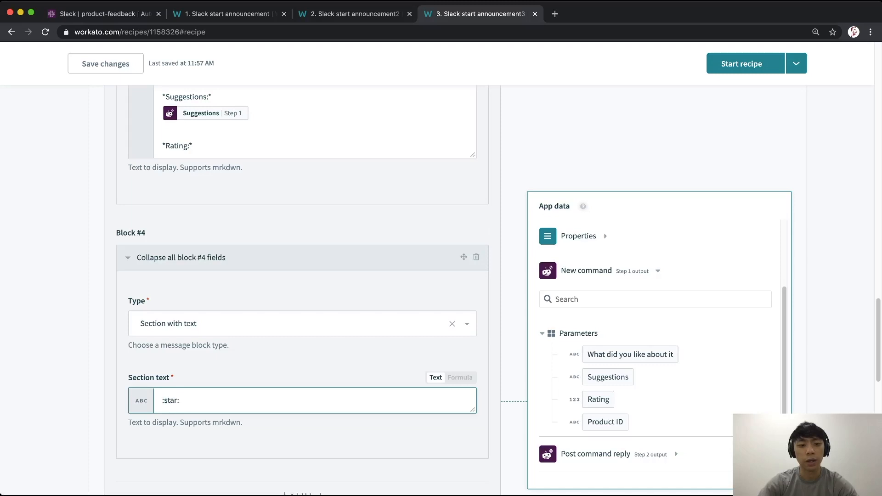
{"action": "key", "text": "super+a"}
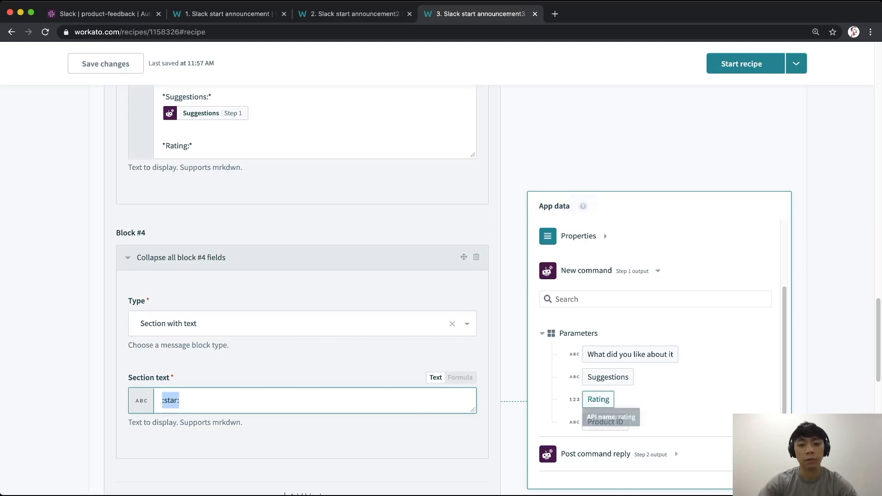
{"action": "key", "text": "Right"}
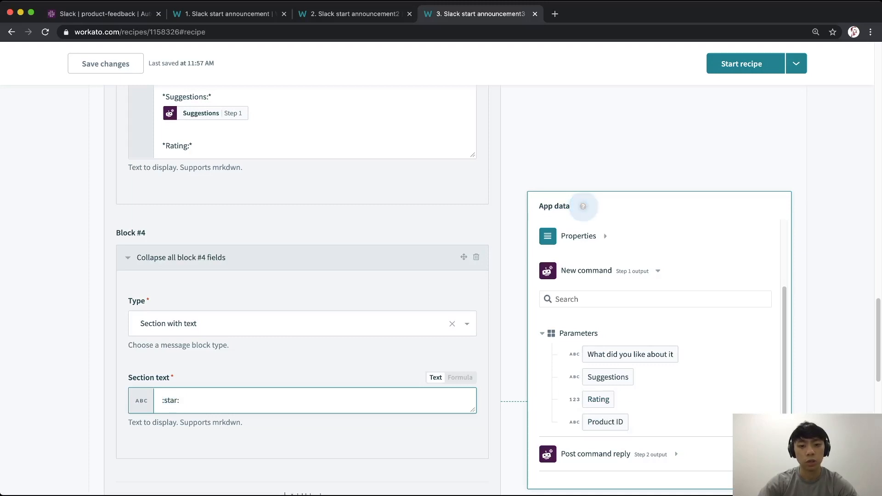
Turn Block #4's section text into a formula that multiplies the quoted string ":star:" by the Rating pill from Step 1
{"action": "left_click", "coordinate": [460, 377]}
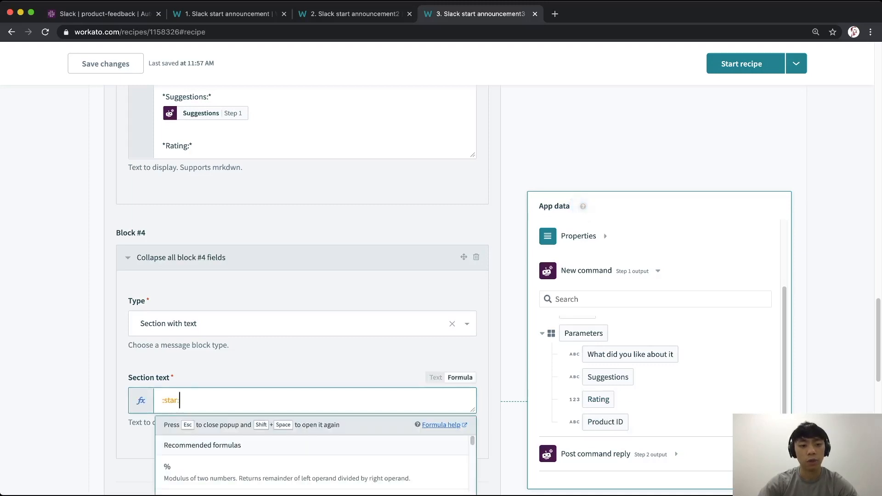
{"action": "type", "text": "\""}
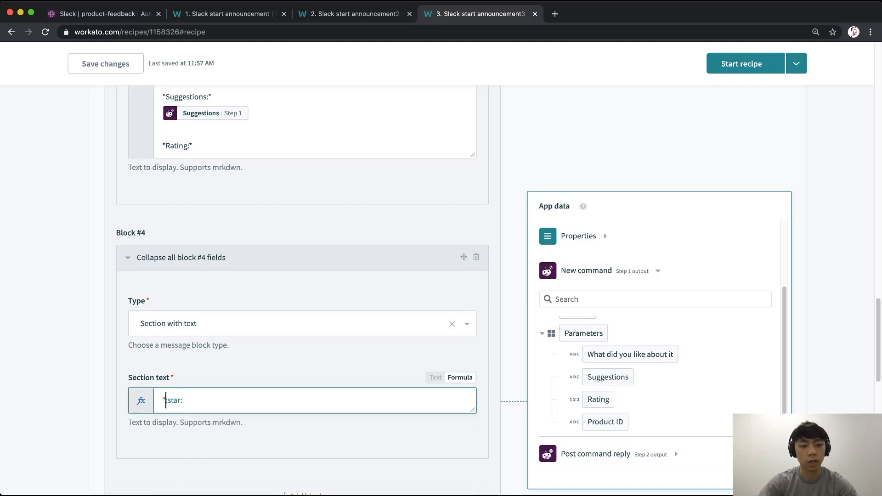
{"action": "key", "text": "super+Right"}
{"action": "type", "text": "\""}
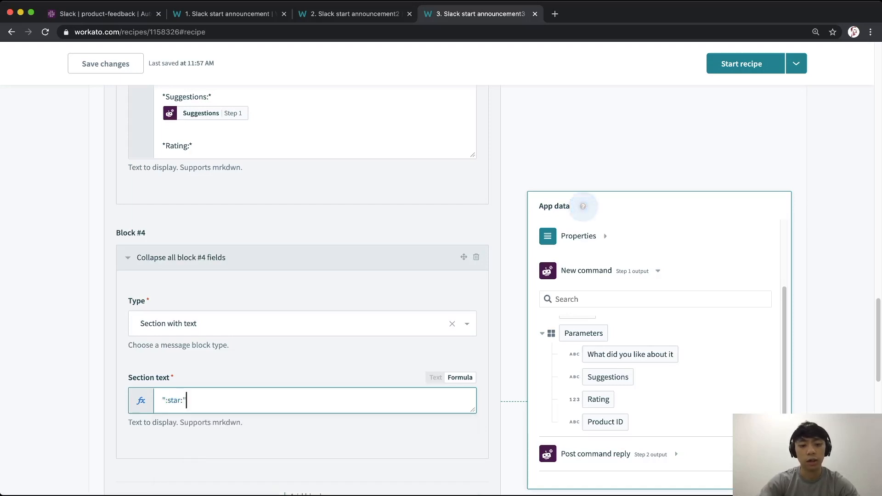
{"action": "type", "text": "*"}
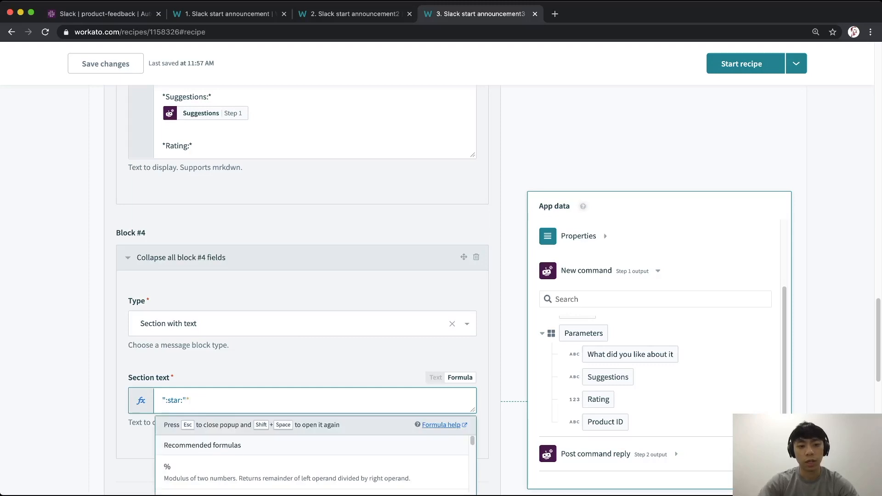
{"action": "scroll", "coordinate": [304, 298], "scroll_direction": "down", "scroll_amount": 2}
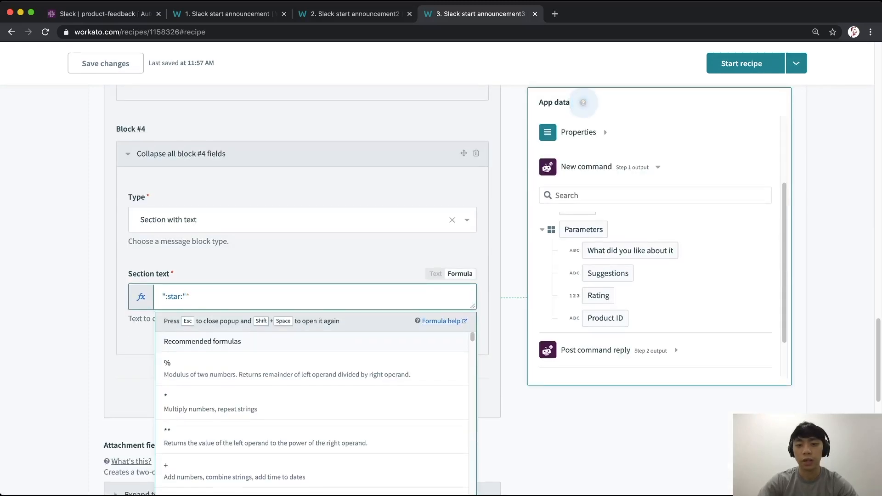
{"action": "left_click", "coordinate": [598, 296]}
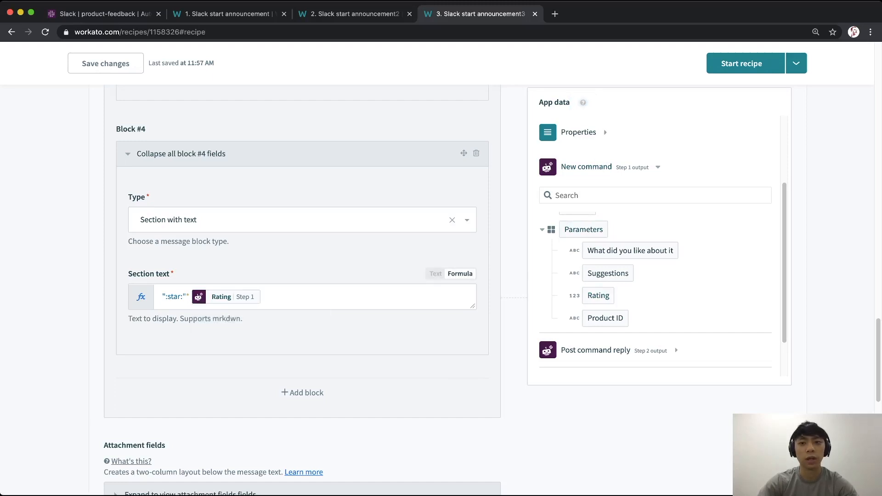
Compare with the earlier feedback message in Slack and add Block #5 with the type Divider to recipe 3's message
{"action": "key", "text": "super+1"}
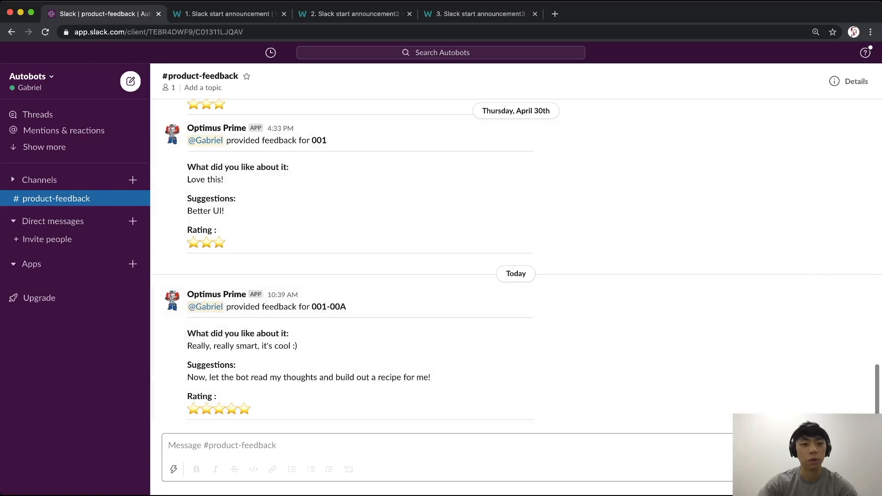
{"action": "key", "text": "super+3"}
{"action": "left_click", "coordinate": [302, 392]}
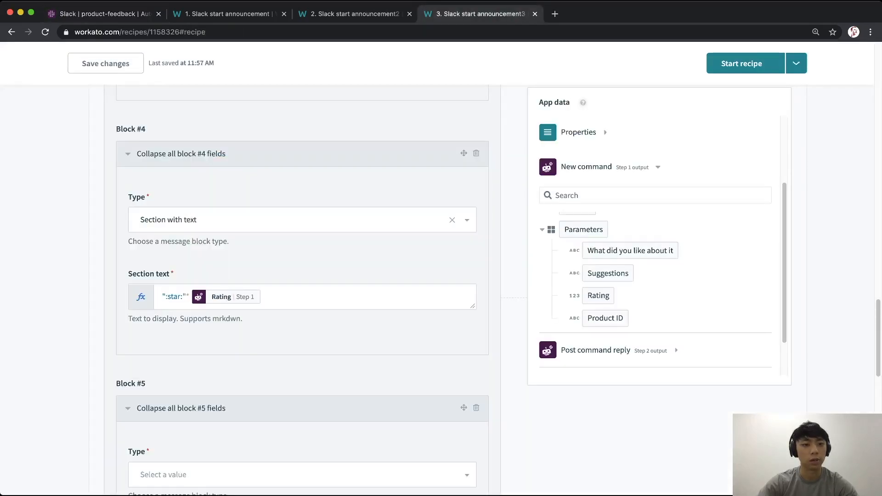
{"action": "scroll", "coordinate": [302, 322], "scroll_direction": "down", "scroll_amount": 5}
{"action": "left_click", "coordinate": [302, 228]}
{"action": "scroll", "coordinate": [302, 337], "scroll_direction": "down", "scroll_amount": 5}
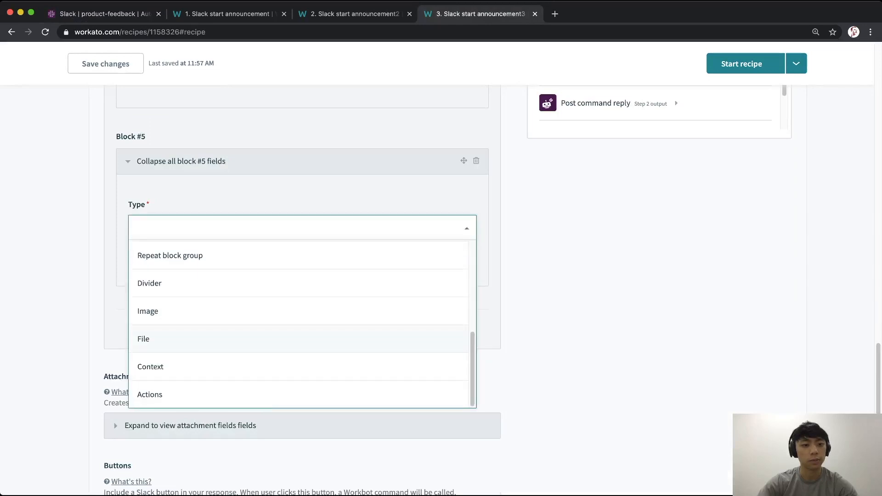
{"action": "left_click", "coordinate": [151, 283]}
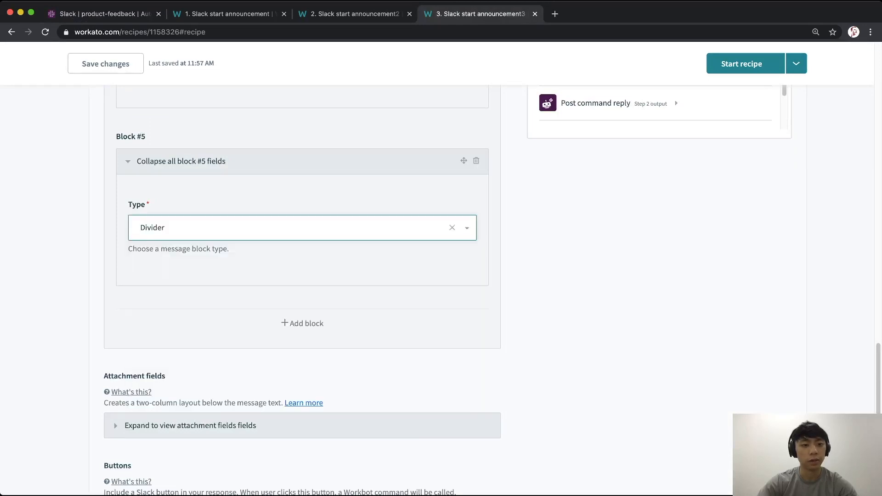
{"action": "left_click", "coordinate": [302, 323]}
Review the command input fields in recipe 3's trigger and start the recipe
{"action": "scroll", "coordinate": [302, 290], "scroll_direction": "up", "scroll_amount": 20}
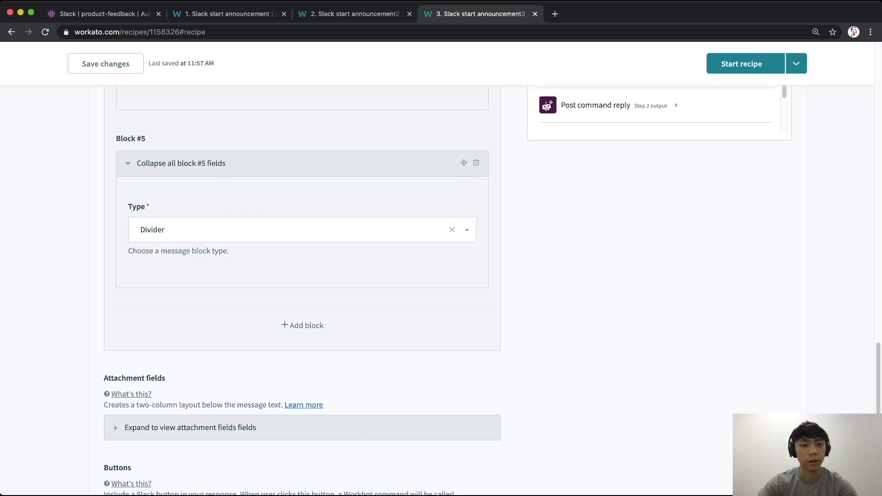
{"action": "scroll", "coordinate": [302, 289], "scroll_direction": "up", "scroll_amount": 7}
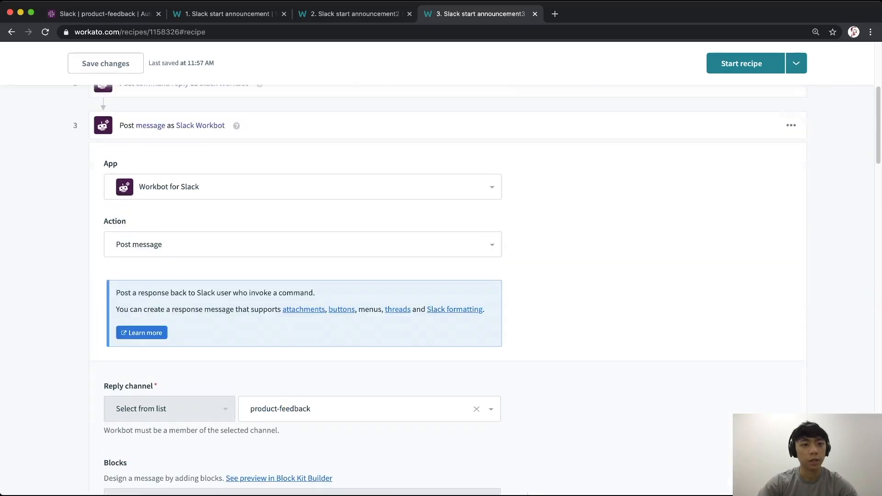
{"action": "left_click", "coordinate": [303, 187]}
{"action": "scroll", "coordinate": [302, 295], "scroll_direction": "up", "scroll_amount": 1}
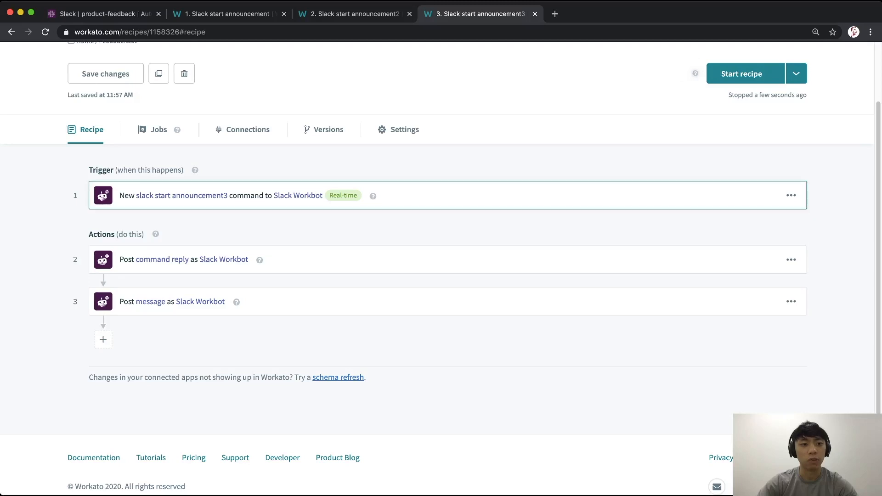
{"action": "left_click", "coordinate": [302, 195]}
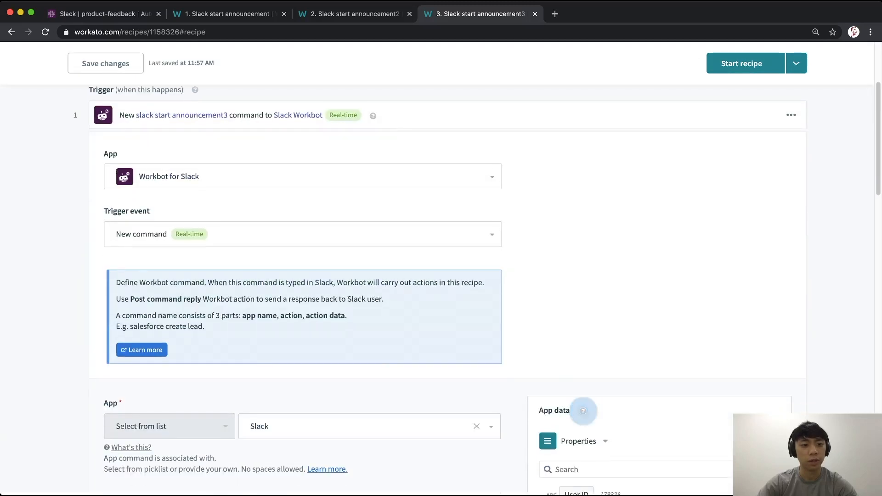
{"action": "scroll", "coordinate": [302, 276], "scroll_direction": "down", "scroll_amount": 10}
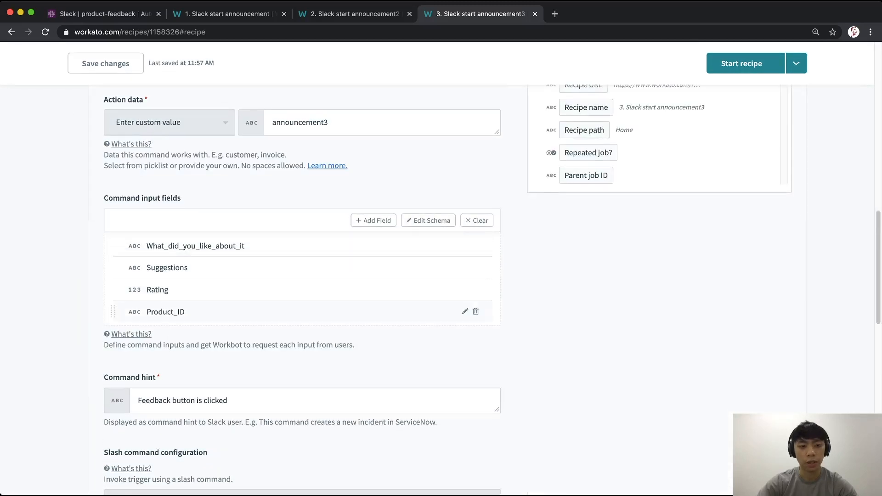
{"action": "scroll", "coordinate": [302, 276], "scroll_direction": "down", "scroll_amount": 2}
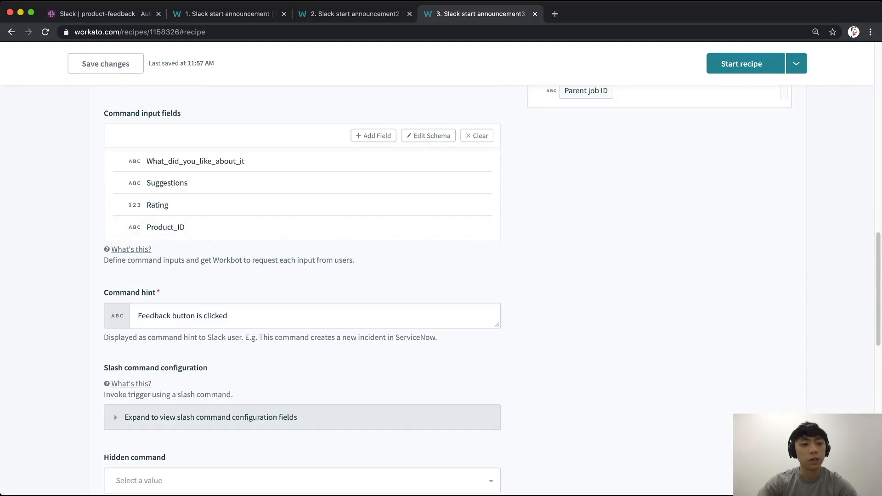
{"action": "scroll", "coordinate": [304, 276], "scroll_direction": "down", "scroll_amount": 12}
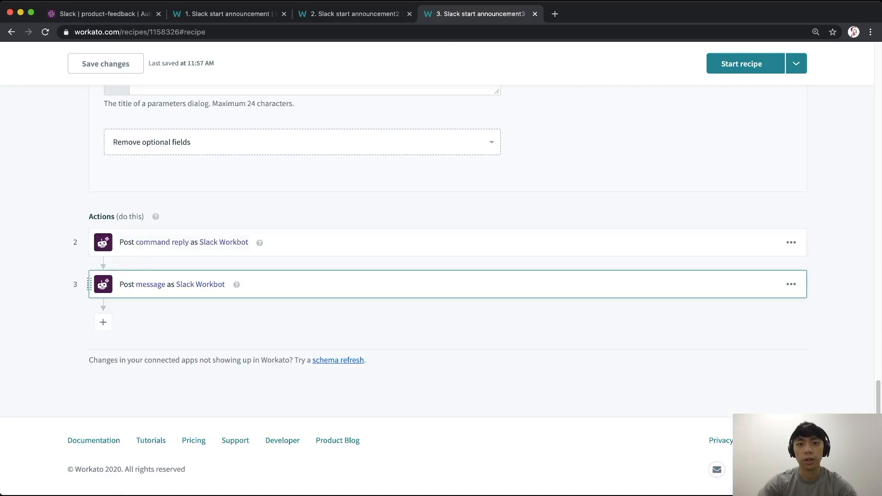
{"action": "left_click", "coordinate": [746, 64]}
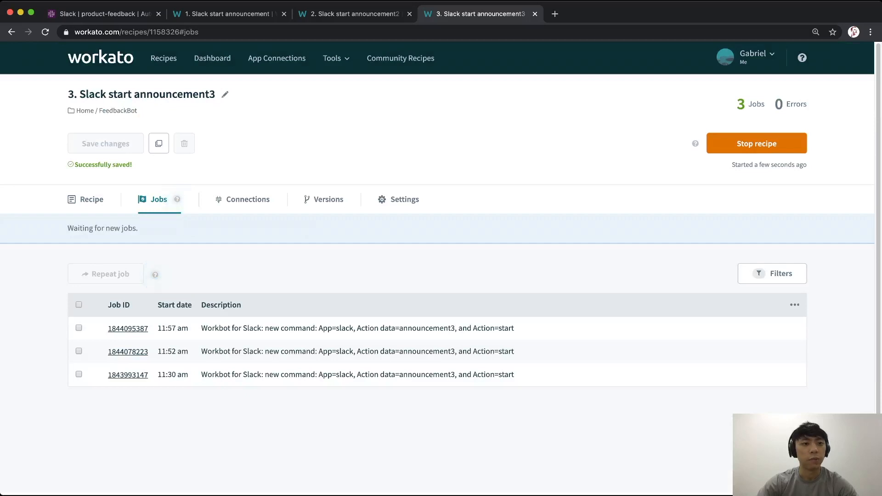
Switch to Slack's #magical-announcements channel and open the feedback form of the BumbleBee Test 2 announcement
{"action": "left_click", "coordinate": [105, 14]}
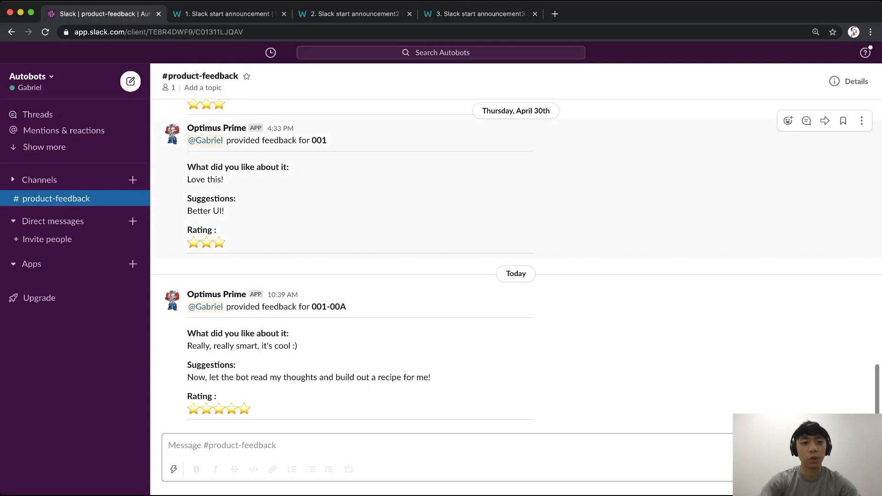
{"action": "key", "text": "super+k"}
{"action": "type", "text": "magic"}
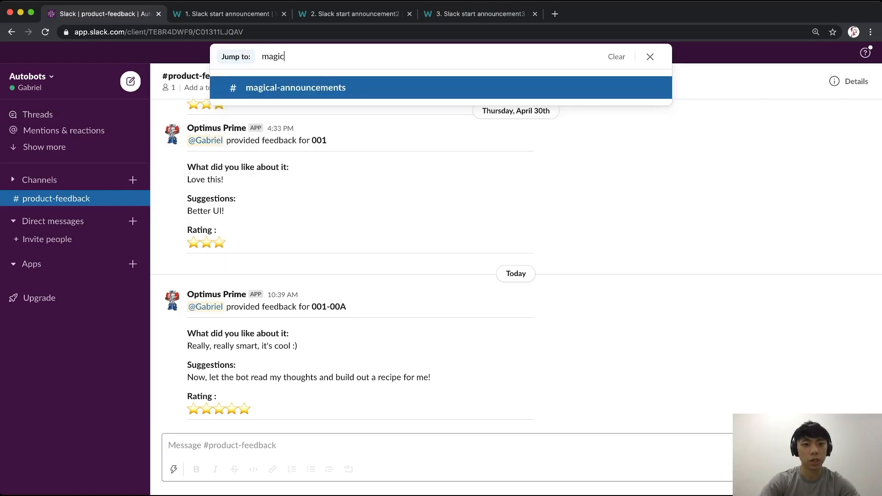
{"action": "key", "text": "Return"}
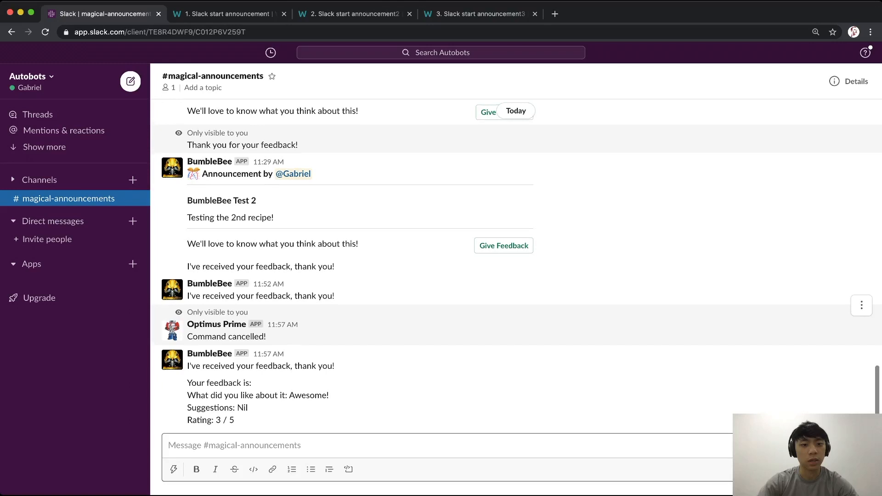
{"action": "mouse_move", "coordinate": [359, 244]}
{"action": "left_mouse_down"}
{"action": "mouse_move", "coordinate": [206, 161]}
{"action": "mouse_move", "coordinate": [193, 174]}
{"action": "mouse_move", "coordinate": [359, 260]}
{"action": "left_mouse_up"}
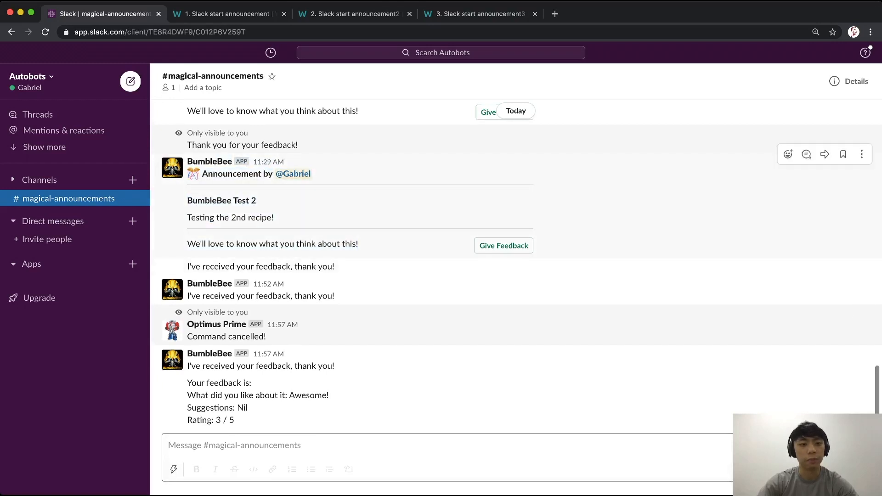
{"action": "left_click", "coordinate": [503, 245]}
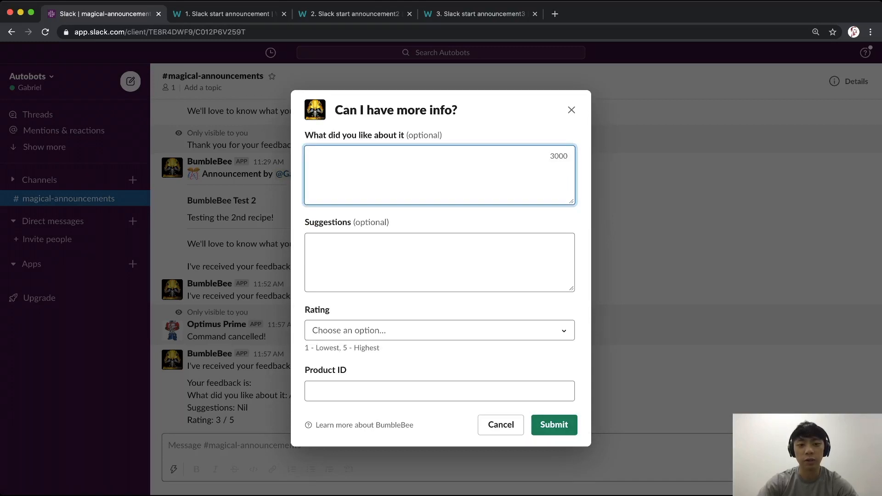
Fill in the feedback form with Product ID 002-00C, Great! for what was liked and Nil for Suggestions
{"action": "left_click", "coordinate": [440, 391]}
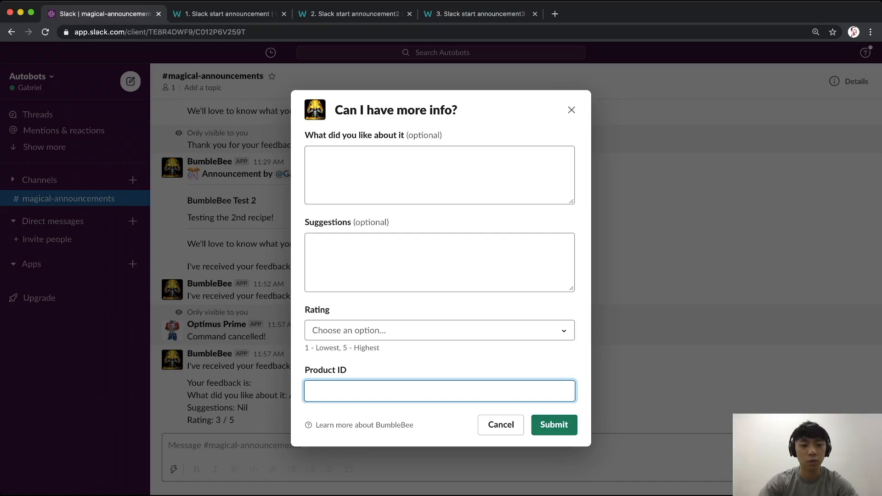
{"action": "left_click_drag", "start_coordinate": [348, 370], "coordinate": [304, 371]}
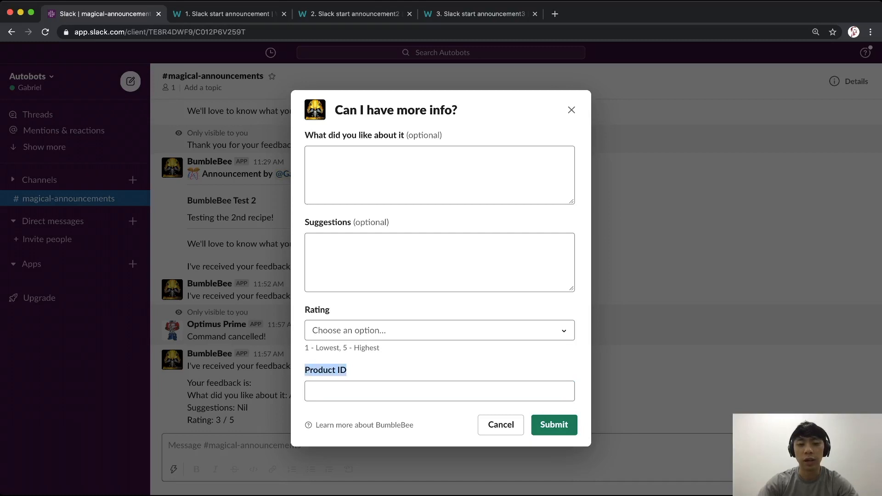
{"action": "left_click", "coordinate": [343, 391]}
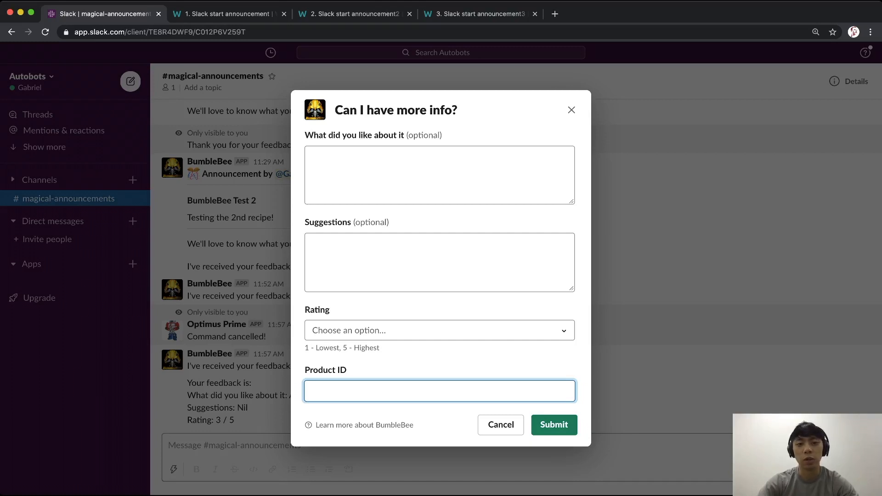
{"action": "type", "text": "002-00C"}
{"action": "left_click", "coordinate": [329, 171]}
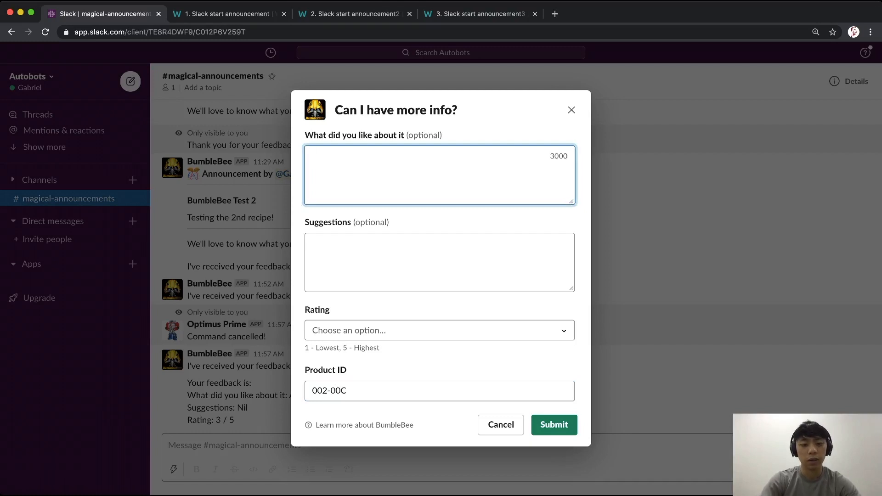
{"action": "type", "text": "Great!"}
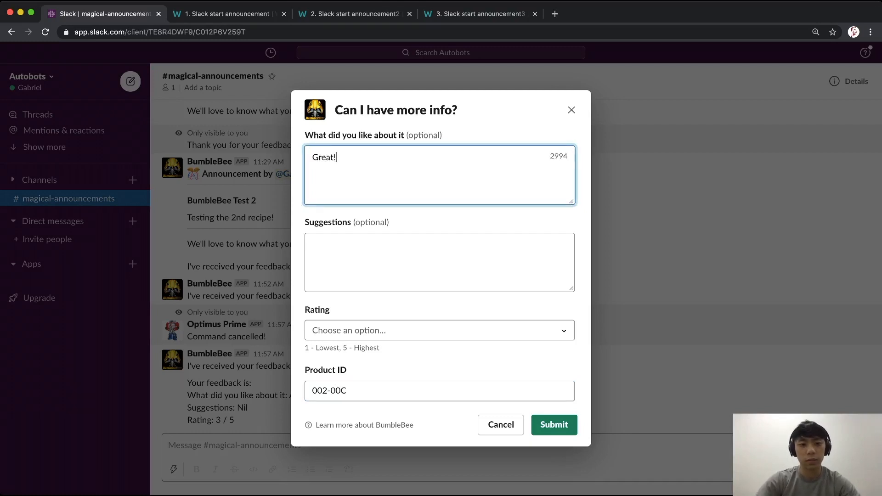
{"action": "key", "text": "Tab"}
{"action": "type", "text": "Nil"}
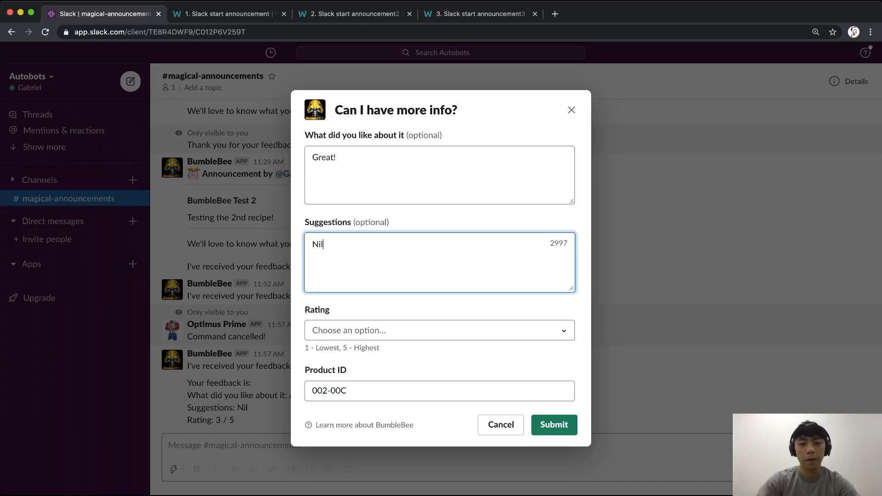
Set the Rating to 4 and submit the feedback form
{"action": "key", "text": "Tab"}
{"action": "key", "text": "Down"}
{"action": "key", "text": "Down"}
{"action": "key", "text": "Return"}
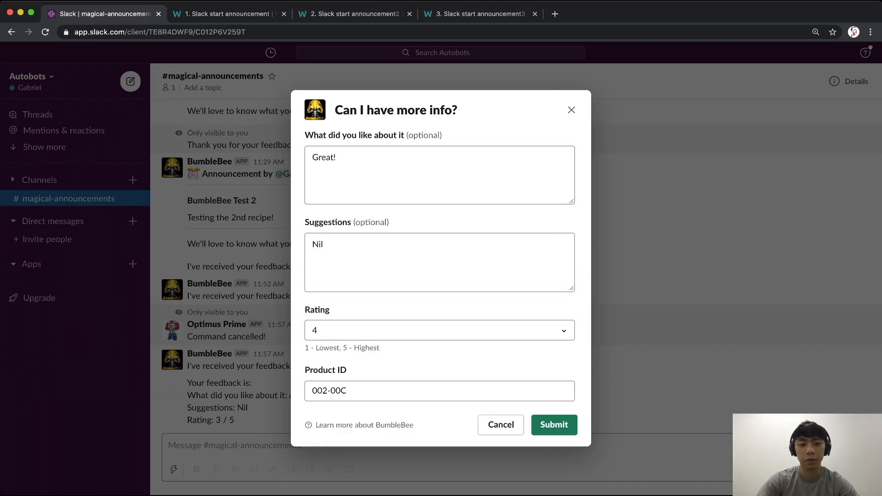
{"action": "left_click", "coordinate": [554, 425]}
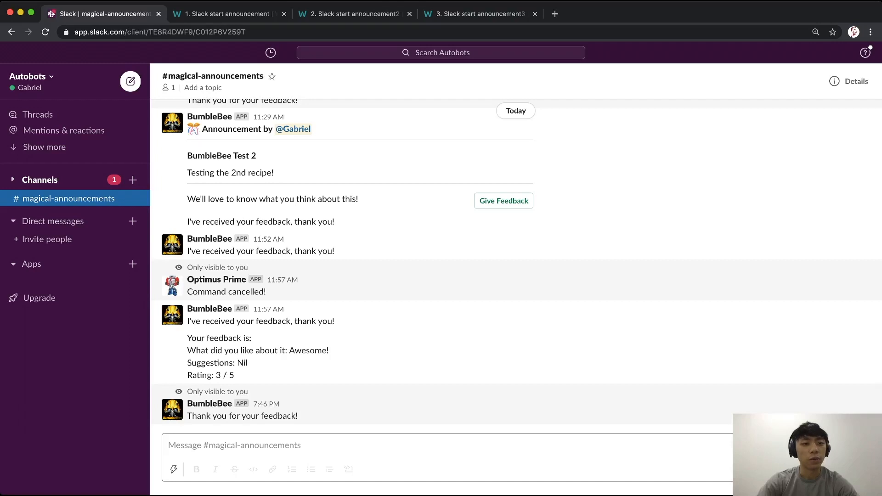
Examine BumbleBee's new message in #product-feedback, checking the product ID, both feedback answers and the star rating
{"action": "left_click", "coordinate": [38, 180]}
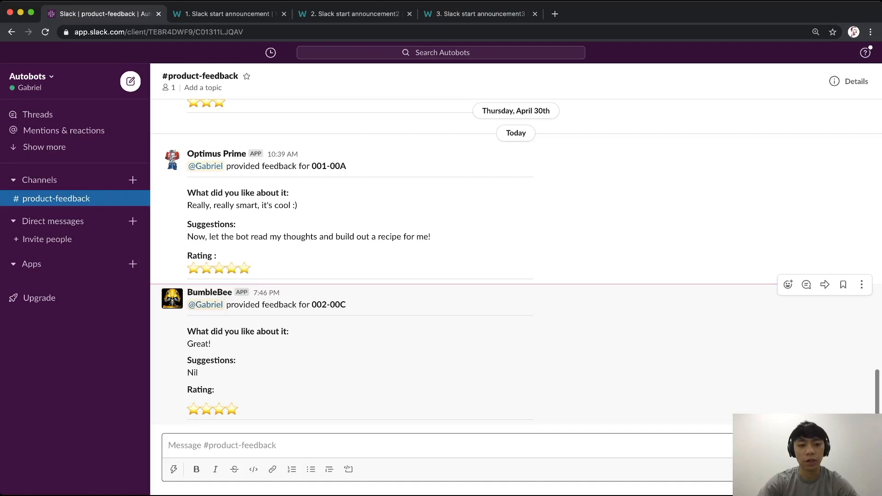
{"action": "left_click_drag", "start_coordinate": [234, 304], "coordinate": [347, 306]}
{"action": "left_click", "coordinate": [300, 305]}
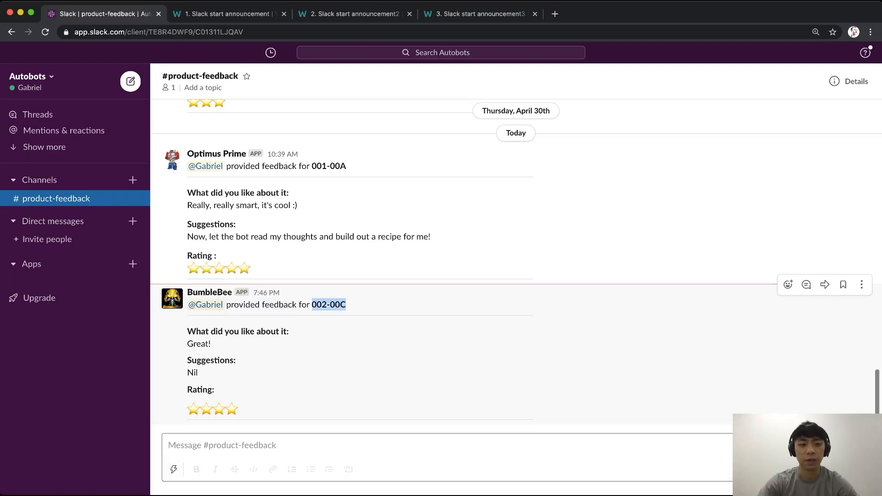
{"action": "left_click_drag", "start_coordinate": [187, 332], "coordinate": [187, 409]}
{"action": "left_click", "coordinate": [201, 373]}
{"action": "left_click", "coordinate": [216, 391]}
{"action": "left_click", "coordinate": [187, 410]}
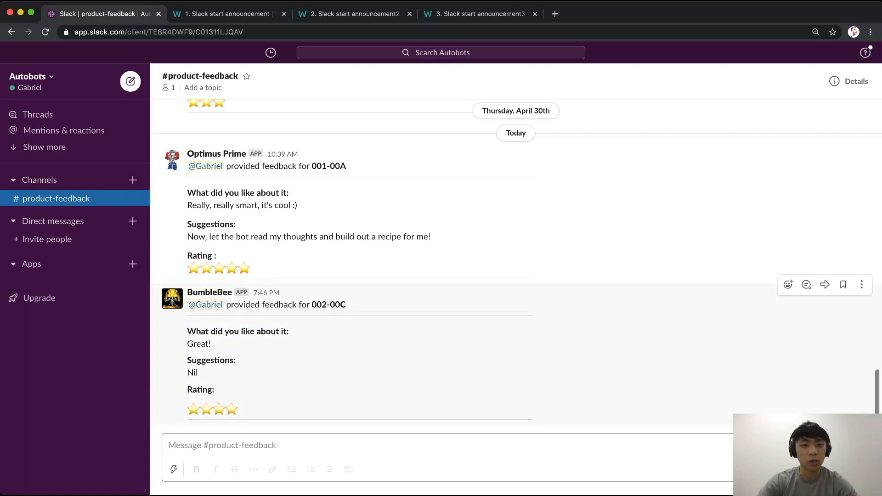
{"action": "left_click_drag", "start_coordinate": [312, 306], "coordinate": [347, 306]}
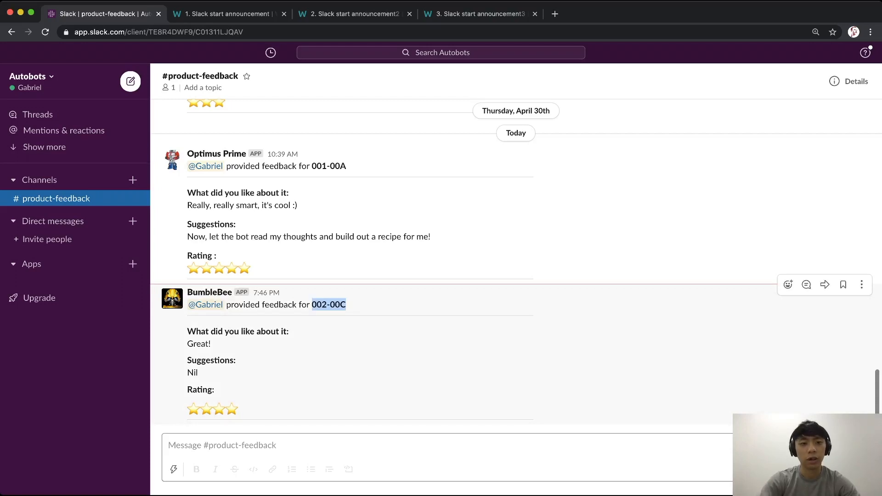
Inspect the Product ID field in the announcement form from BumbleBee's direct messages and close the form without submitting
{"action": "key", "text": "super+k"}
{"action": "type", "text": "bumble"}
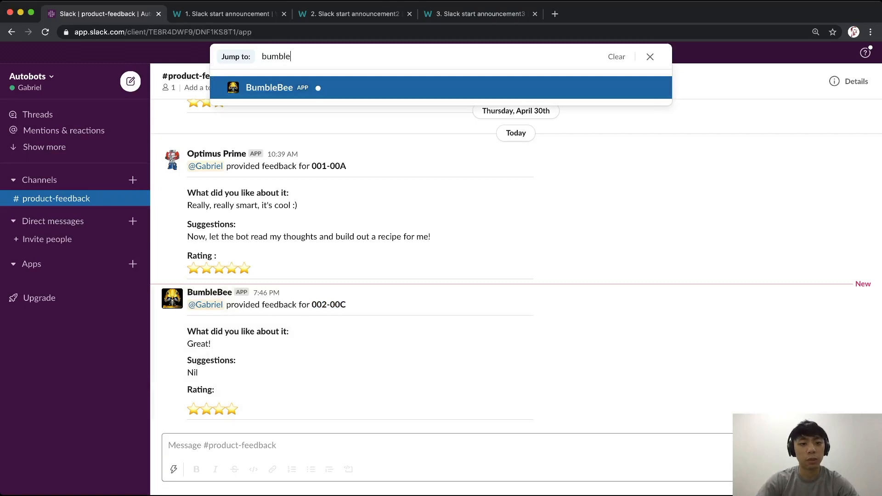
{"action": "key", "text": "Return"}
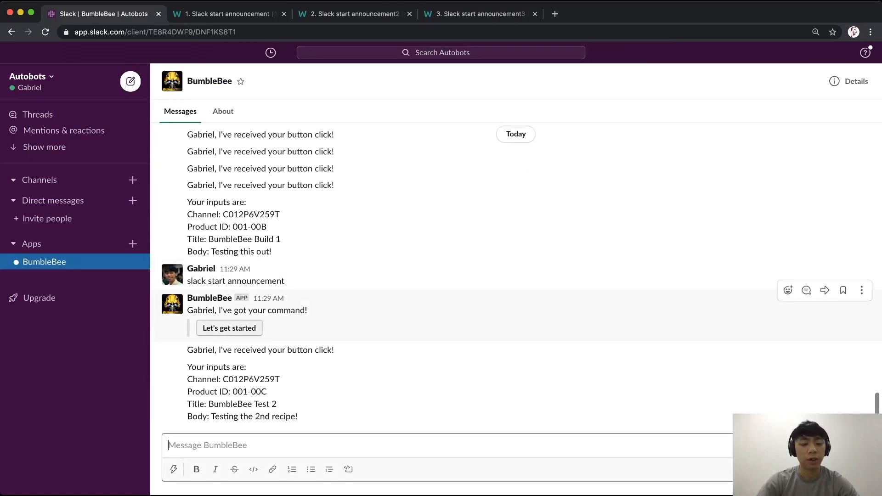
{"action": "left_click", "coordinate": [229, 328]}
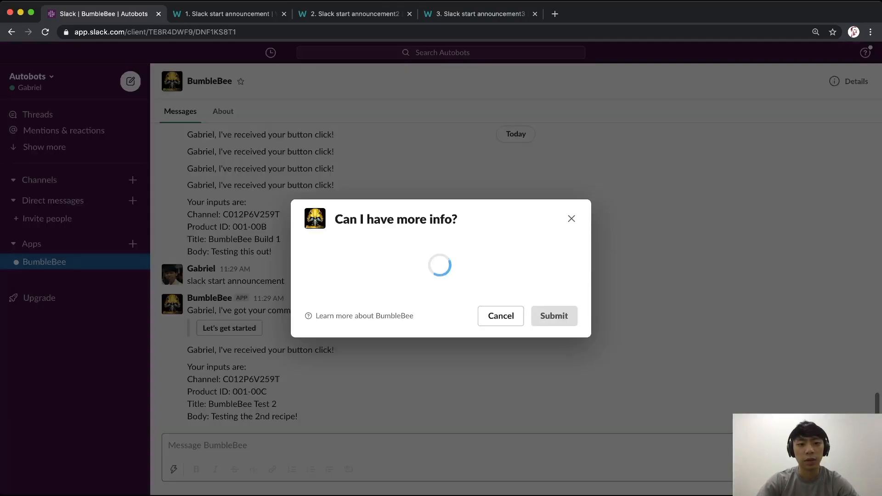
{"action": "left_click", "coordinate": [440, 230]}
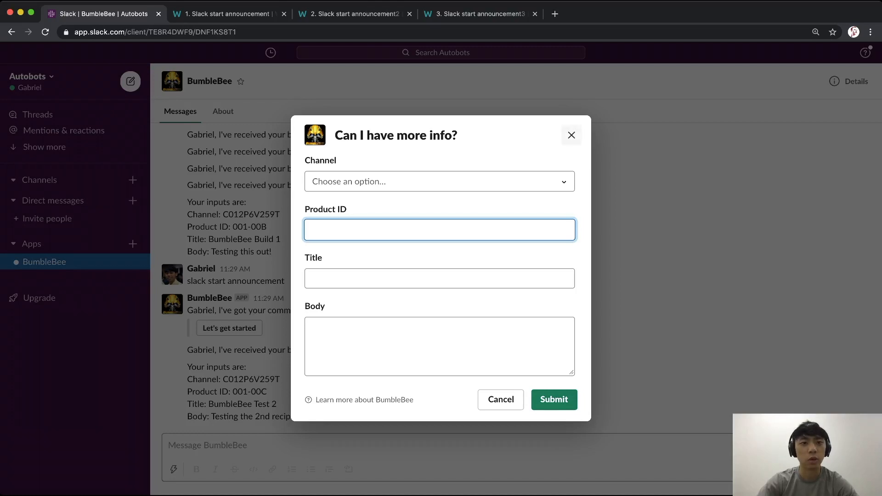
{"action": "left_click", "coordinate": [572, 136]}
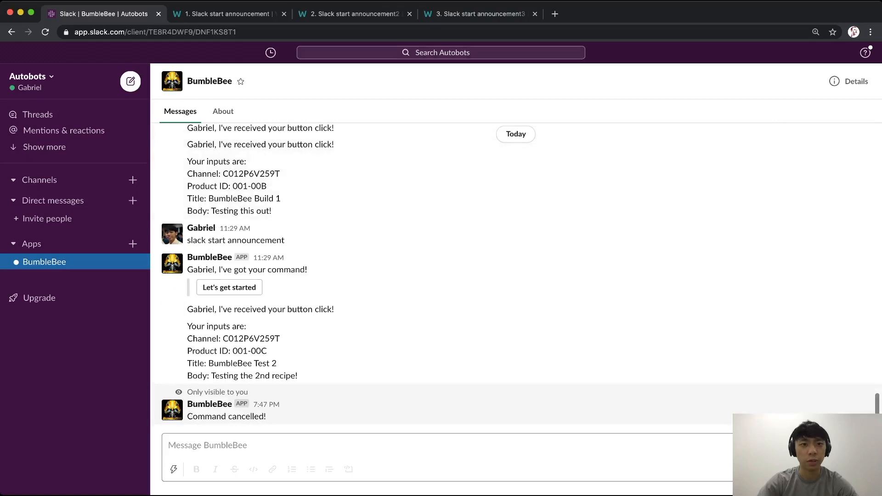
Switch to Workato, stop the "2. Slack start announcement2" recipe and open its recipe steps for editing
{"action": "left_click", "coordinate": [350, 14]}
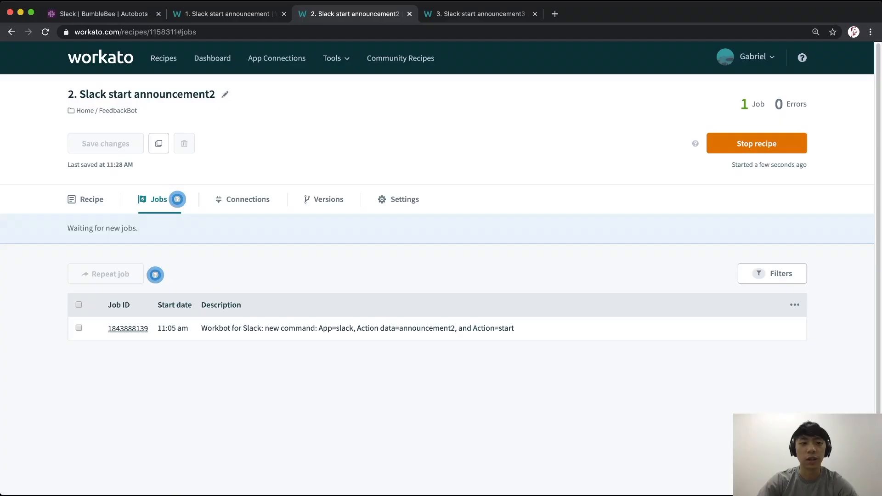
{"action": "left_click", "coordinate": [757, 143]}
{"action": "left_click", "coordinate": [85, 199]}
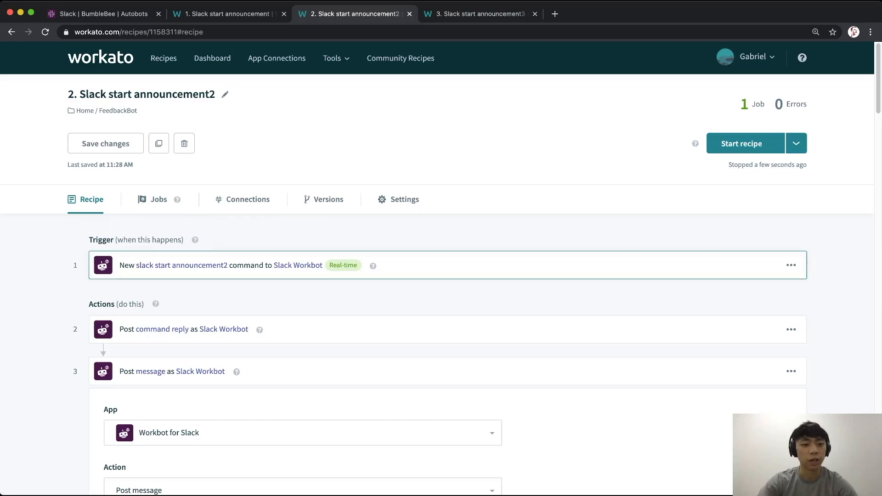
Review the Product_ID entry among the command input fields of the slack start announcement2 trigger
{"action": "left_click", "coordinate": [447, 265]}
{"action": "scroll", "coordinate": [437, 294], "scroll_direction": "down", "scroll_amount": 12}
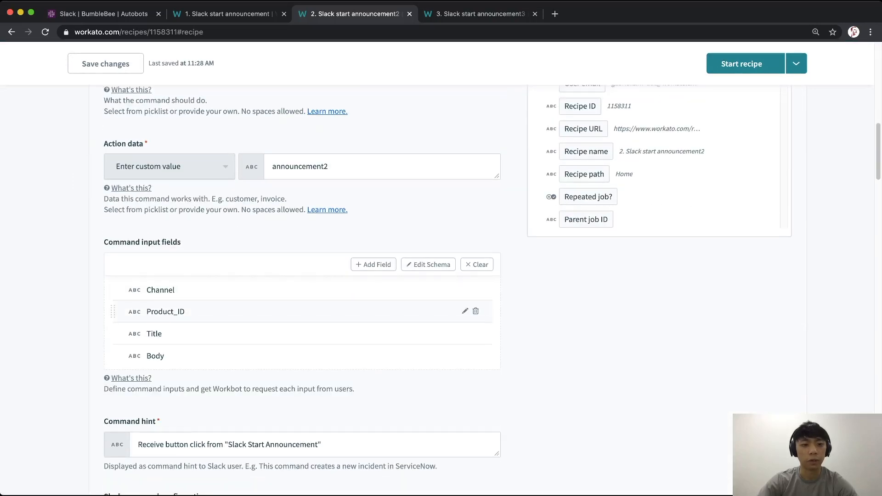
{"action": "scroll", "coordinate": [321, 311], "scroll_direction": "down", "scroll_amount": 4}
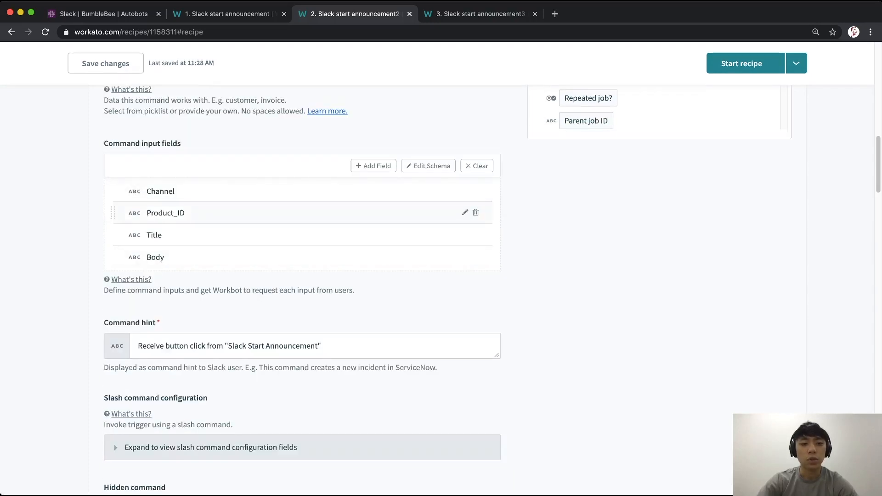
{"action": "left_click_drag", "start_coordinate": [165, 213], "coordinate": [184, 214]}
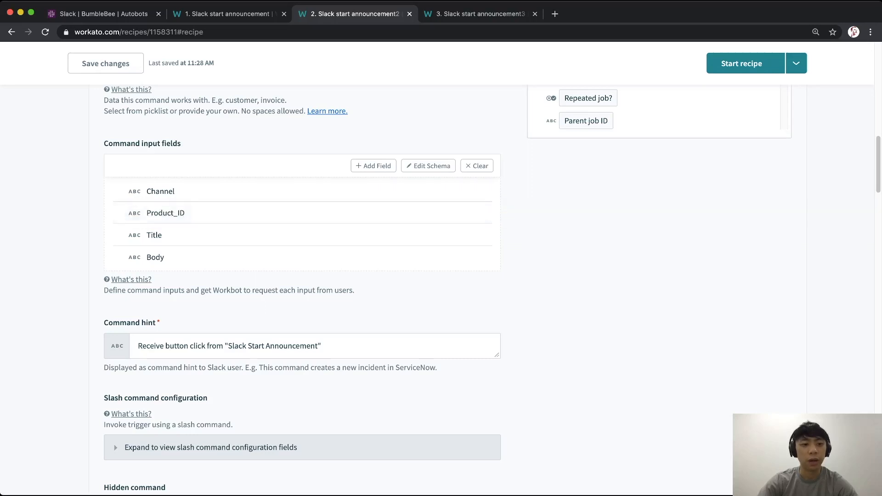
{"action": "scroll", "coordinate": [442, 275], "scroll_direction": "down", "scroll_amount": 12}
{"action": "scroll", "coordinate": [441, 275], "scroll_direction": "down", "scroll_amount": 3}
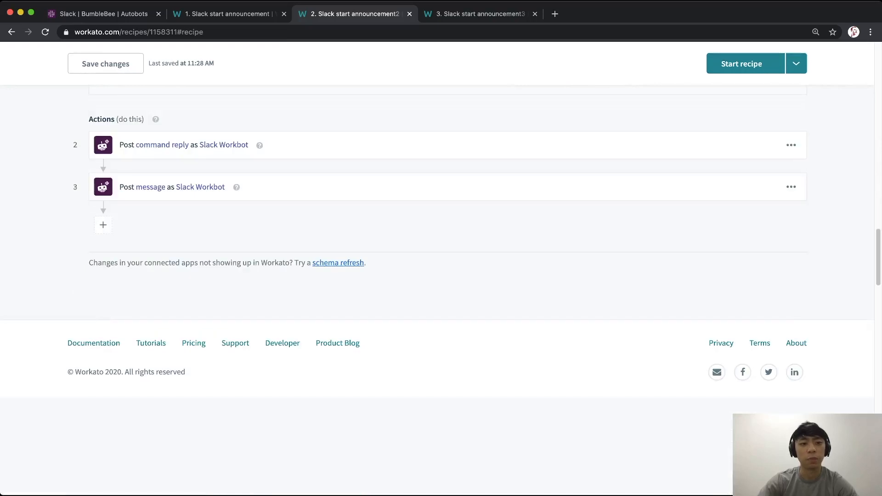
In the step 3 Post message action, enter "Product_ID:" as the Give Feedback button's command input value
{"action": "left_click", "coordinate": [151, 187]}
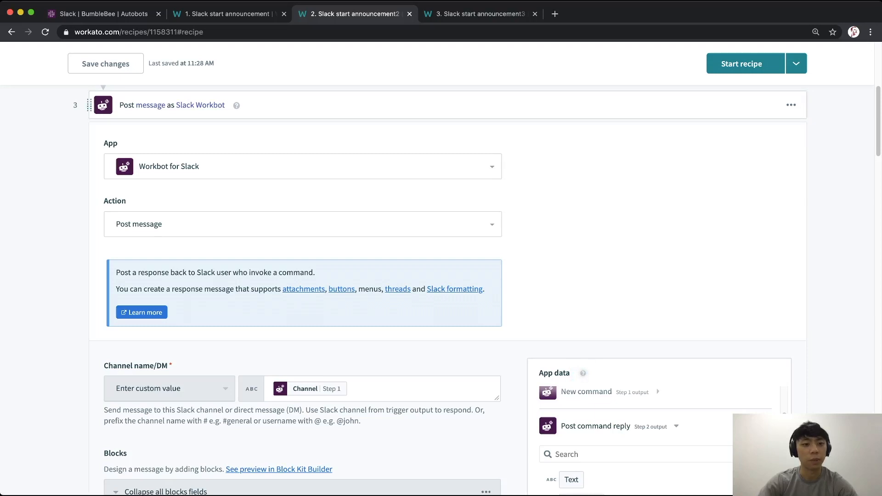
{"action": "scroll", "coordinate": [441, 276], "scroll_direction": "down", "scroll_amount": 12}
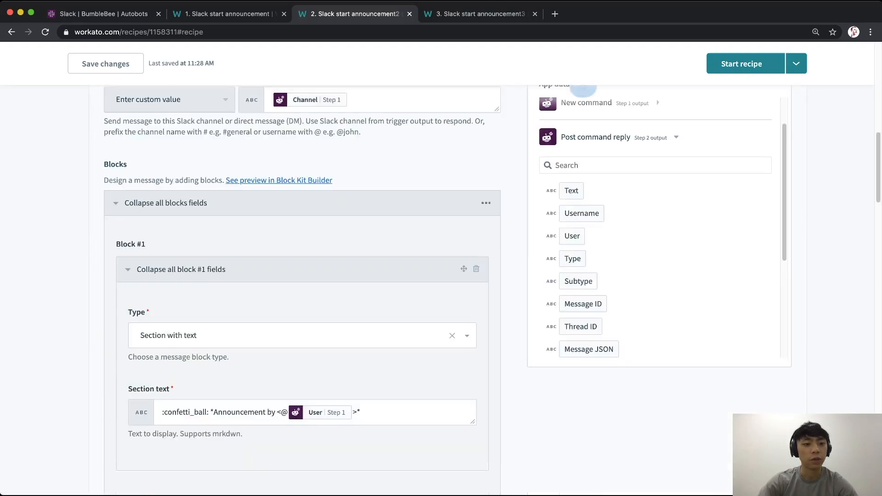
{"action": "scroll", "coordinate": [302, 276], "scroll_direction": "down", "scroll_amount": 15}
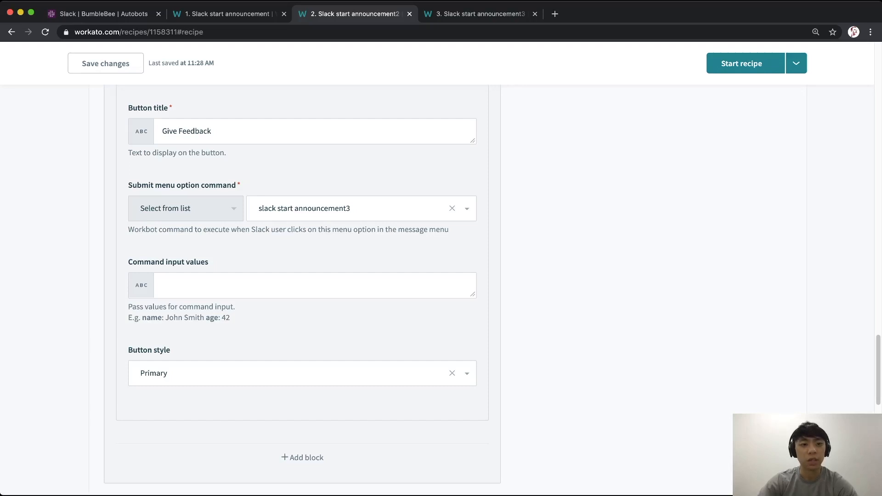
{"action": "triple_click", "coordinate": [168, 263]}
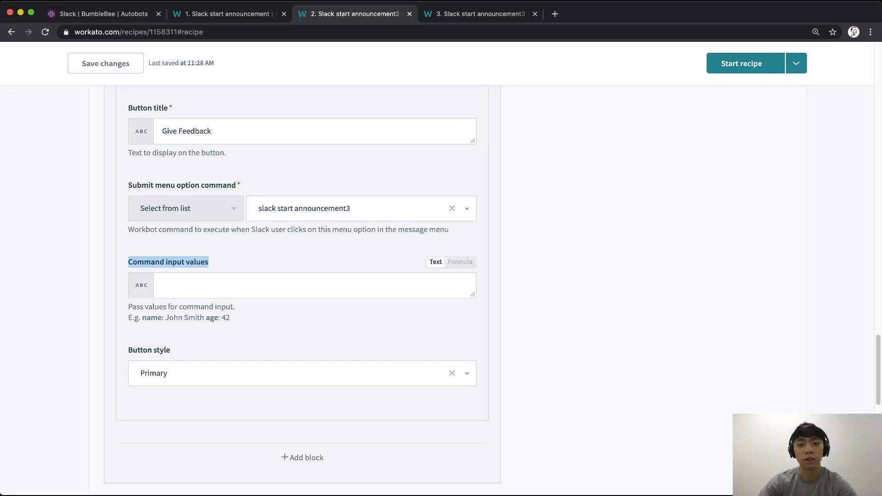
{"action": "left_click", "coordinate": [315, 285]}
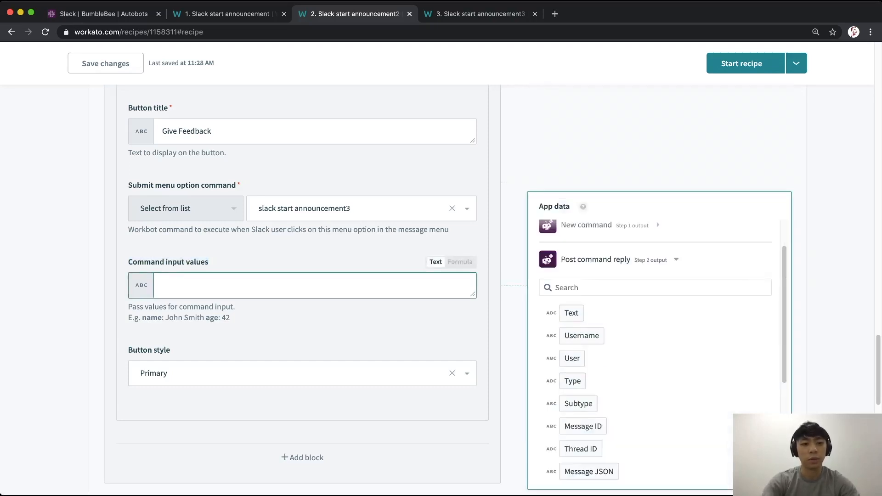
{"action": "type", "text": "Produc"}
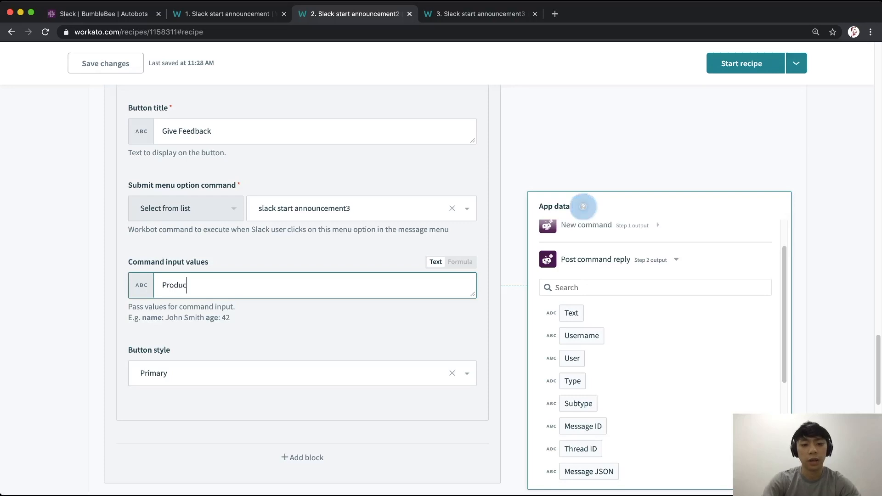
{"action": "type", "text": "t_"}
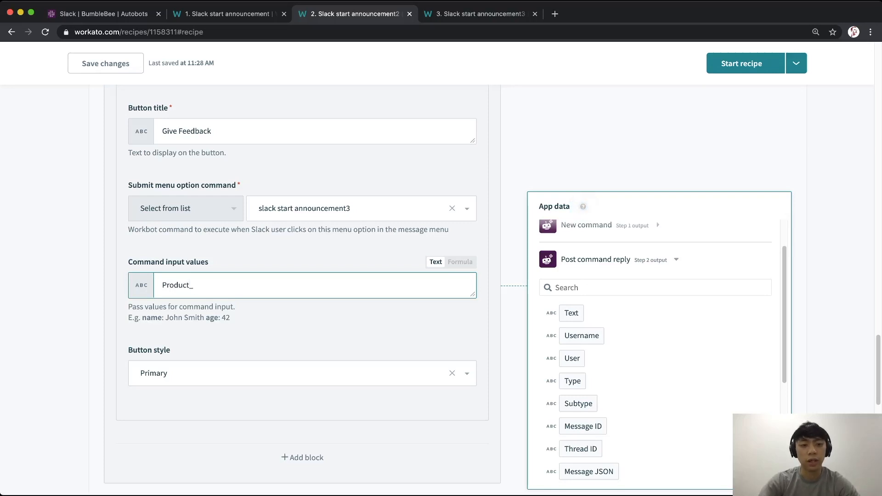
{"action": "double_click", "coordinate": [152, 318]}
{"action": "left_click_drag", "start_coordinate": [165, 318], "coordinate": [201, 318]}
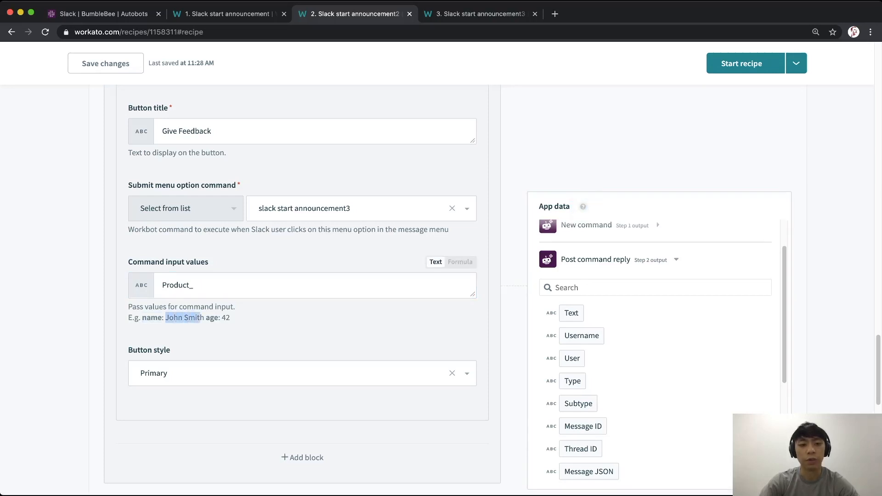
{"action": "left_click", "coordinate": [583, 207]}
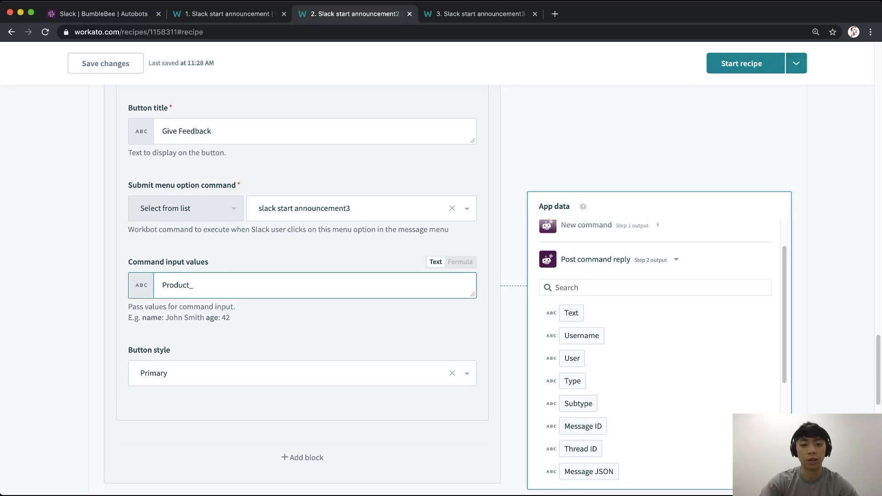
{"action": "left_click", "coordinate": [584, 207]}
{"action": "type", "text": "ID:"}
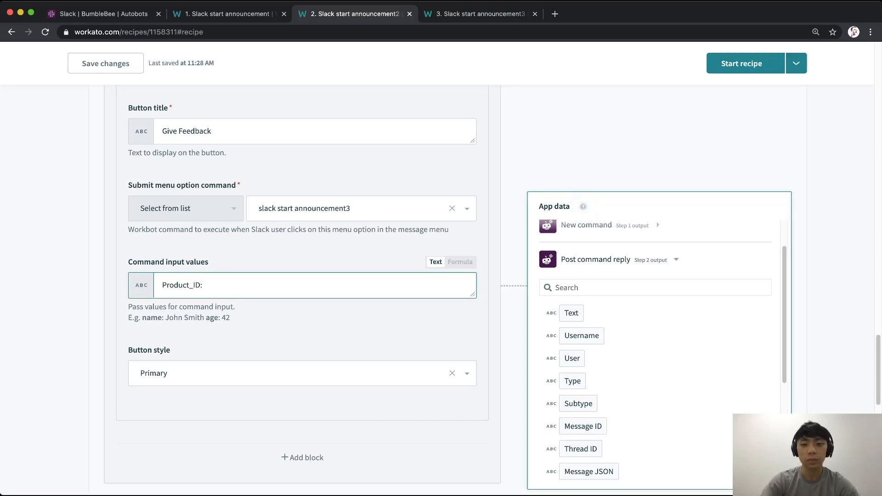
Add the Product ID datapill from the step 1 New command output after "Product_ID:" in the command input values
{"action": "scroll", "coordinate": [442, 285], "scroll_direction": "down", "scroll_amount": 1}
{"action": "scroll", "coordinate": [583, 174], "scroll_direction": "down", "scroll_amount": 2}
{"action": "left_click", "coordinate": [583, 175]}
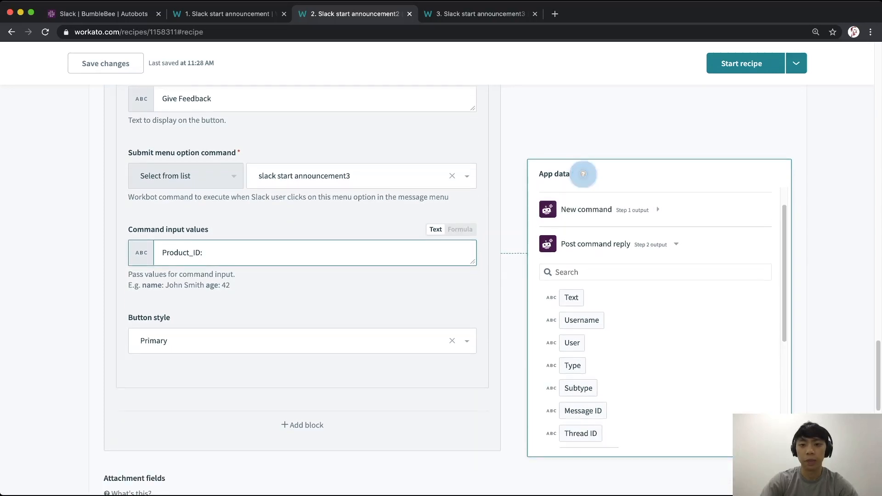
{"action": "scroll", "coordinate": [656, 317], "scroll_direction": "up", "scroll_amount": 1}
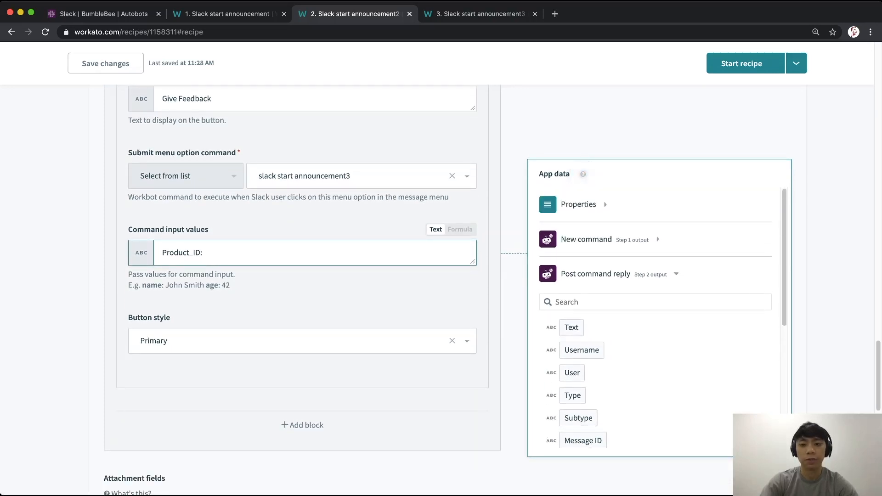
{"action": "left_click", "coordinate": [586, 240]}
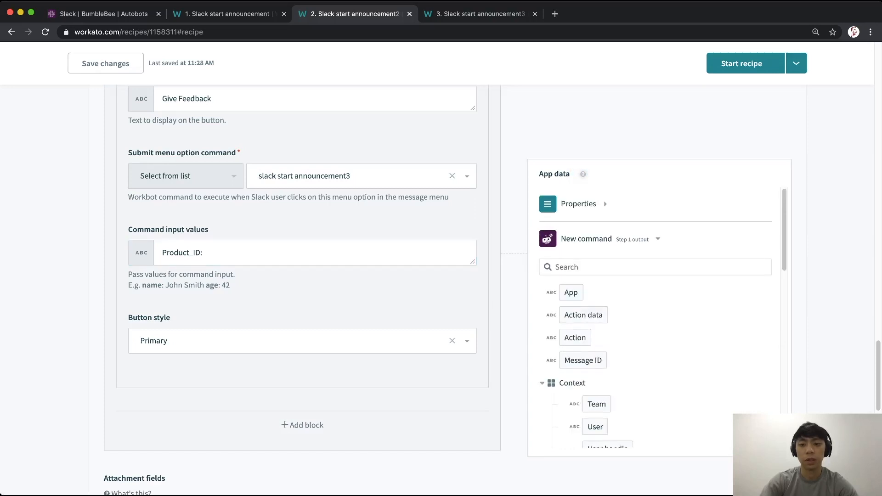
{"action": "scroll", "coordinate": [572, 368], "scroll_direction": "down", "scroll_amount": 1}
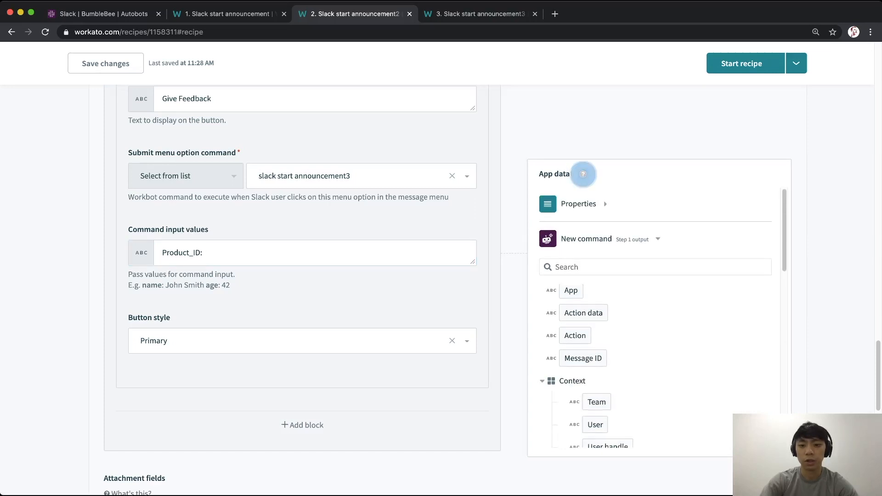
{"action": "left_click", "coordinate": [571, 382]}
{"action": "scroll", "coordinate": [657, 368], "scroll_direction": "down", "scroll_amount": 3}
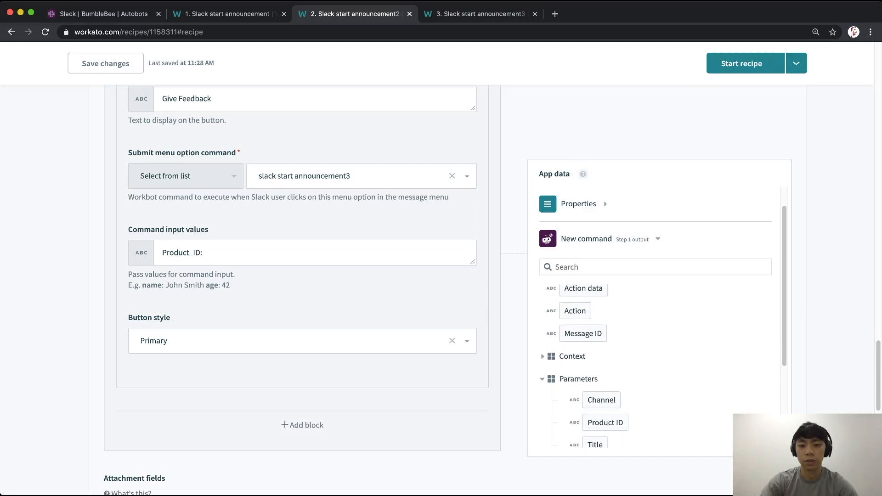
{"action": "left_click", "coordinate": [605, 408]}
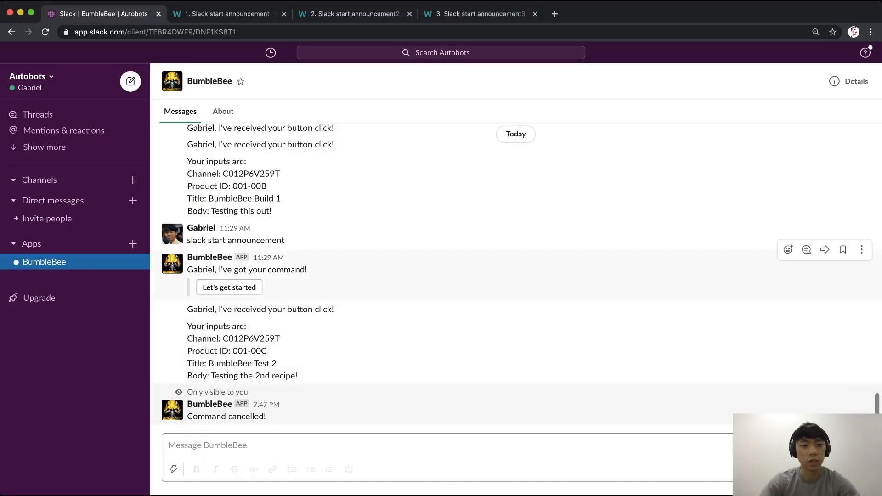
In Slack, copy the earlier "slack start announcement" command and send it to BumbleBee again
{"action": "triple_click", "coordinate": [235, 240]}
{"action": "key", "text": "super+c"}
{"action": "left_click", "coordinate": [257, 446]}
{"action": "key", "text": "super+v"}
{"action": "key", "text": "Return"}
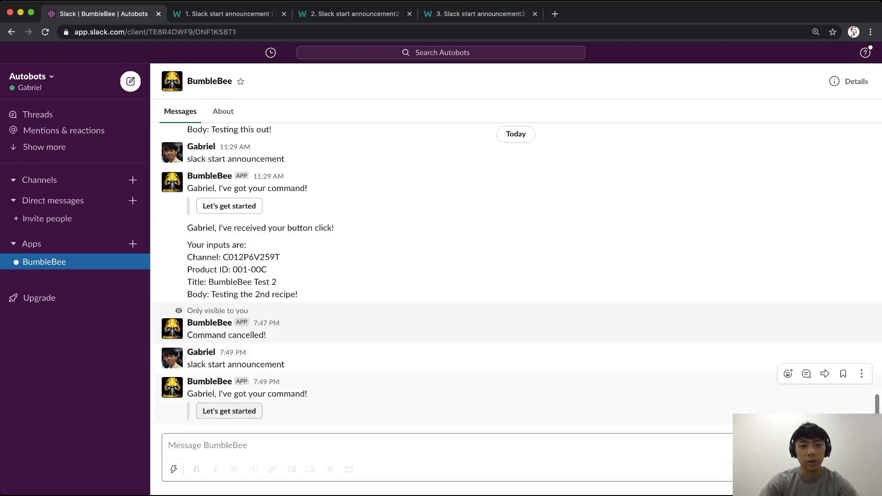
Start the announcement form from BumbleBee's reply, choosing the #magical-announcements channel and entering Product ID 003-00A
{"action": "left_click", "coordinate": [229, 411]}
{"action": "left_click", "coordinate": [440, 181]}
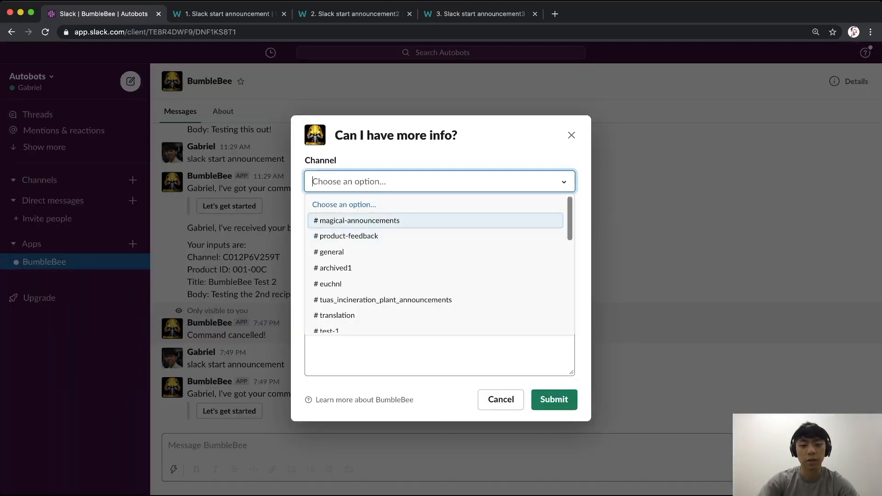
{"action": "left_click", "coordinate": [356, 220]}
{"action": "left_click", "coordinate": [440, 230]}
{"action": "type", "text": "0033"}
{"action": "key", "text": "BackSpace"}
{"action": "type", "text": "-00A"}
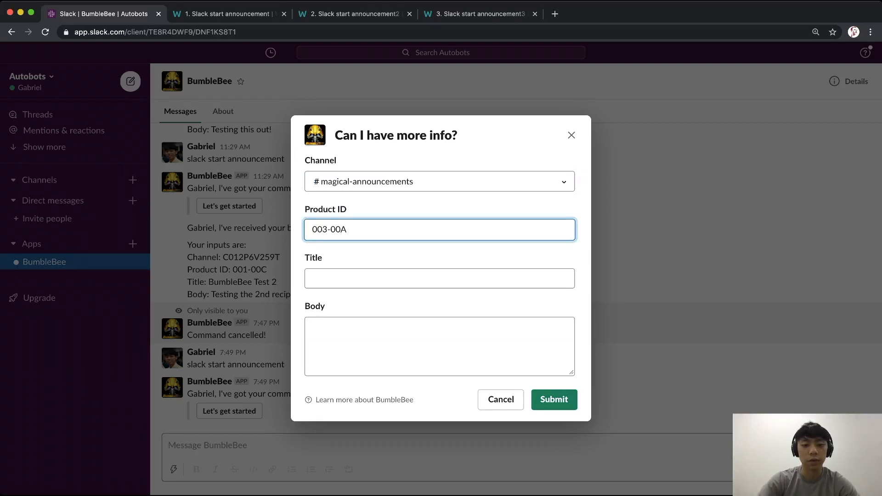
Title the announcement "Test 3", enter the body "New and improved! Try it out" and submit the form
{"action": "key", "text": "Tab"}
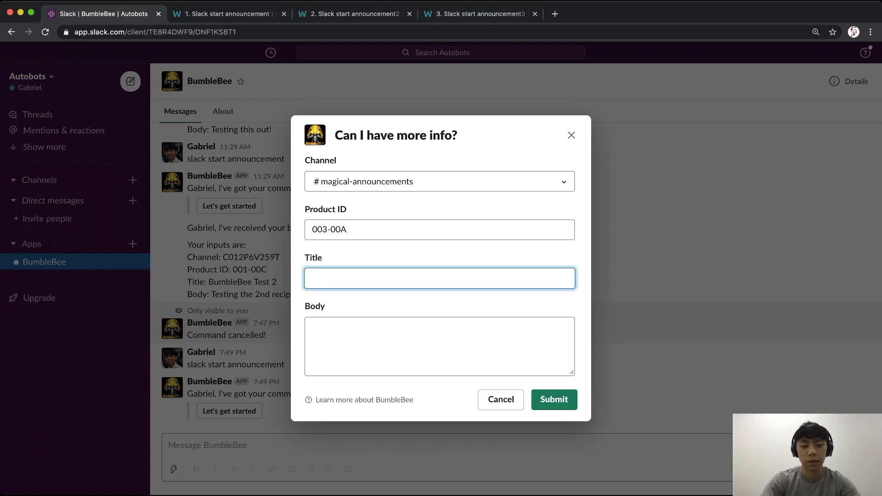
{"action": "type", "text": "Test 3"}
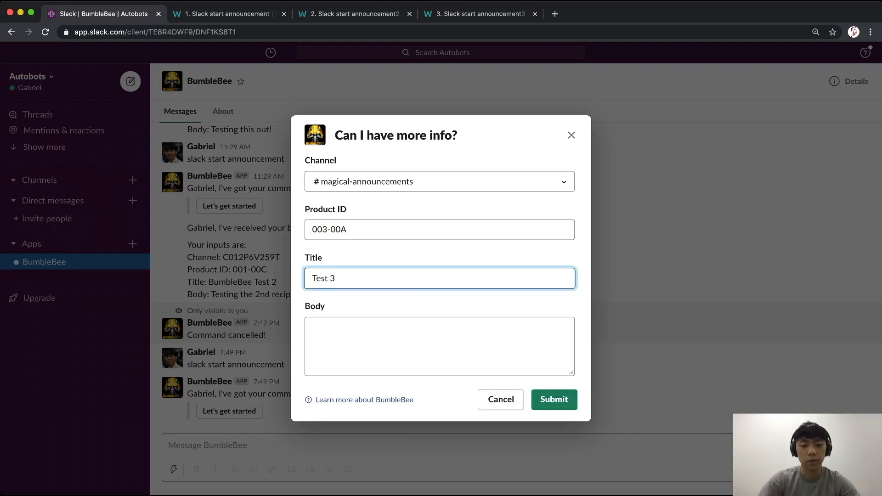
{"action": "key", "text": "Tab"}
{"action": "type", "text": "New and improved! Try it out"}
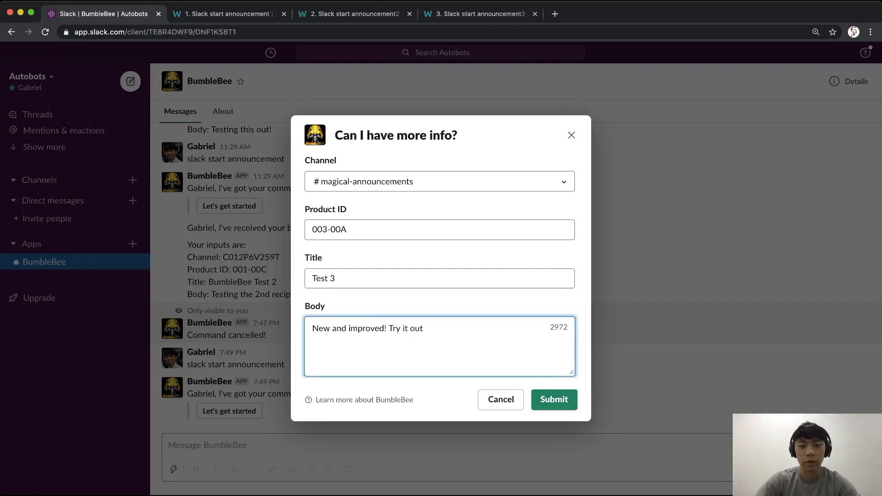
{"action": "left_click", "coordinate": [554, 399]}
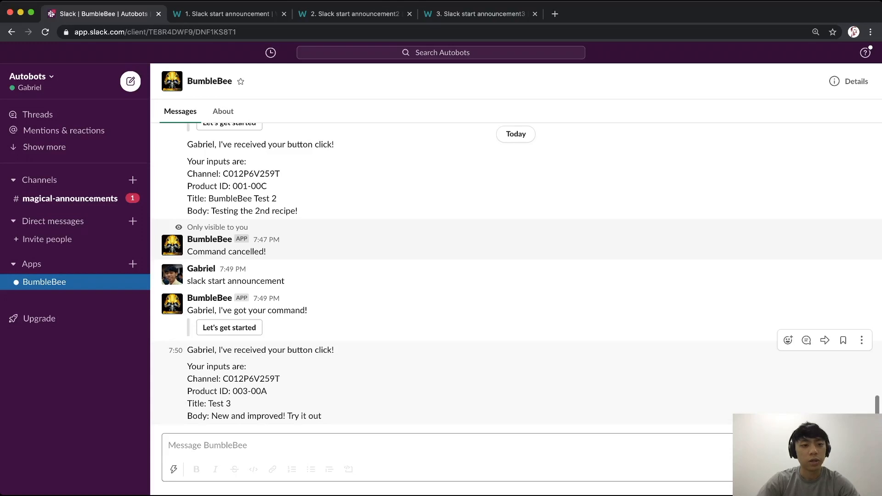
Open the feedback form from the Test 3 announcement in #magical-announcements and check its Product ID field
{"action": "left_click", "coordinate": [70, 198]}
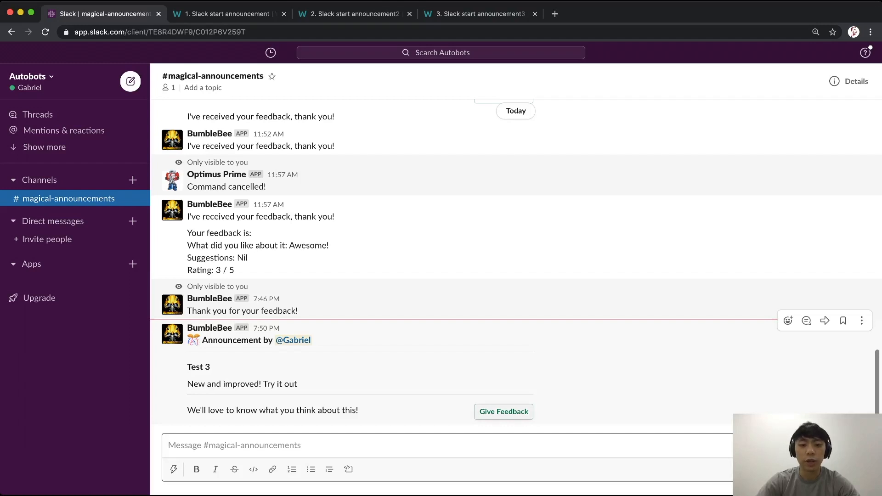
{"action": "left_click", "coordinate": [504, 412]}
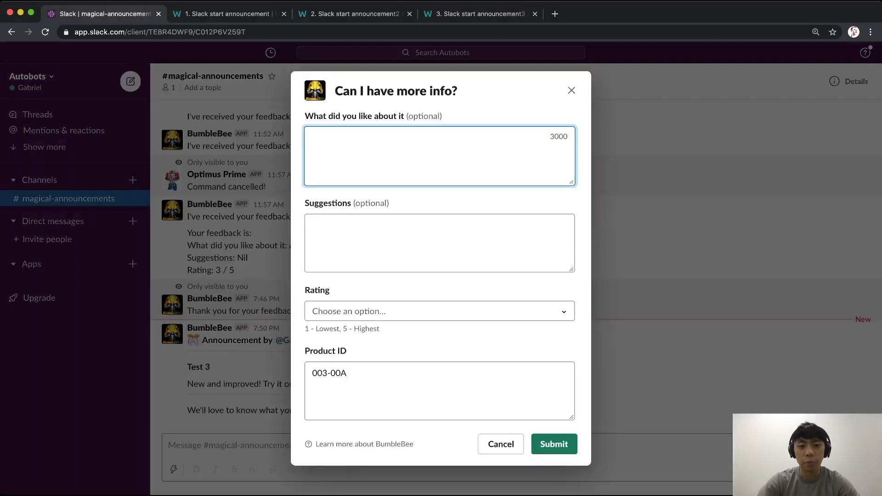
{"action": "triple_click", "coordinate": [330, 374]}
{"action": "left_click", "coordinate": [348, 374]}
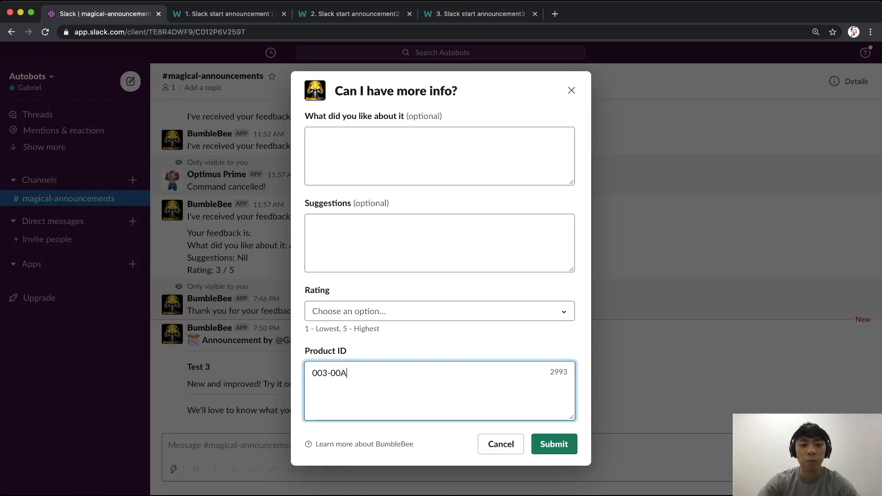
{"action": "left_click_drag", "start_coordinate": [305, 351], "coordinate": [347, 351]}
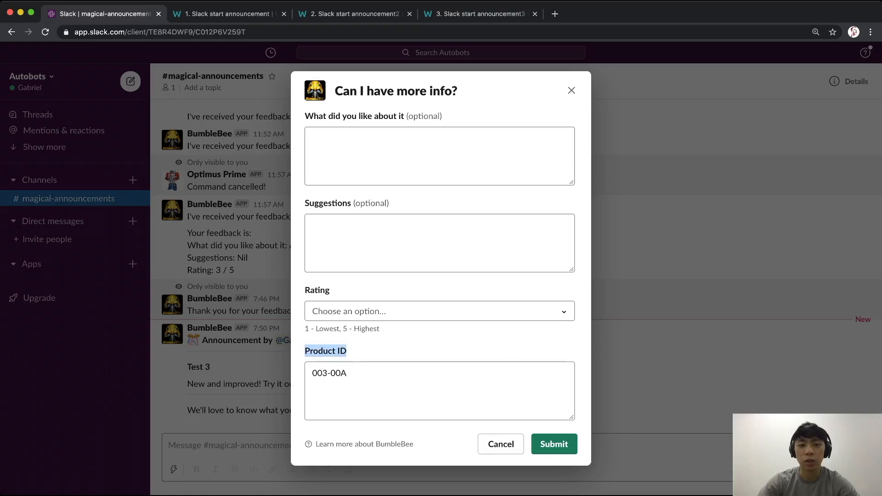
Change the Product ID in the feedback form to 003-00B
{"action": "left_click", "coordinate": [364, 378]}
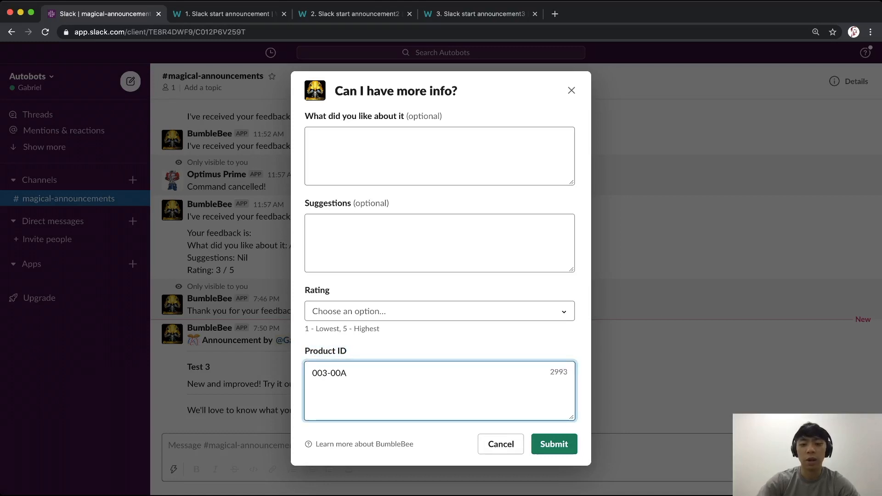
{"action": "key", "text": "BackSpace"}
{"action": "type", "text": "B"}
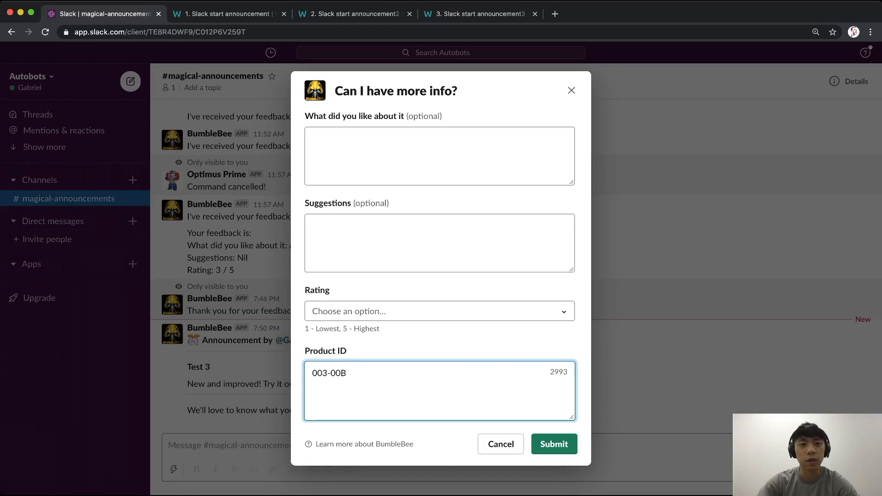
Switch to Workato, stop the "3. Slack start announcement3" recipe and bring up its trigger's command input fields
{"action": "left_click", "coordinate": [480, 14]}
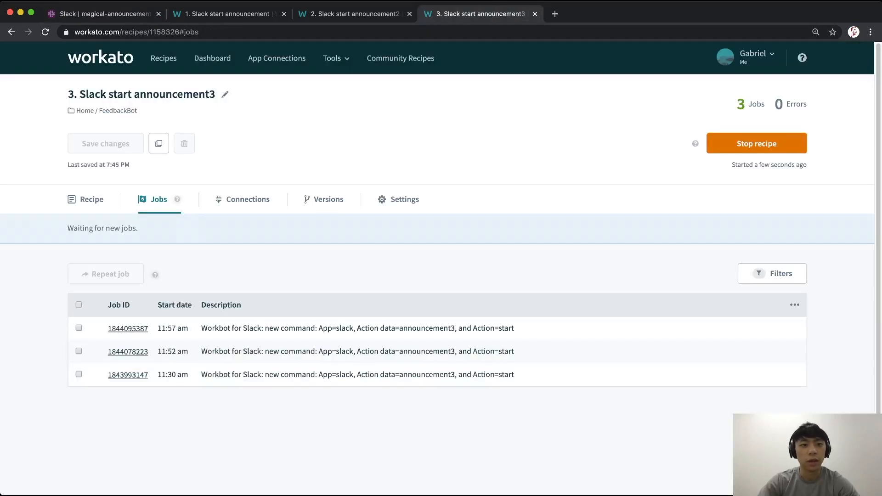
{"action": "left_click", "coordinate": [757, 144]}
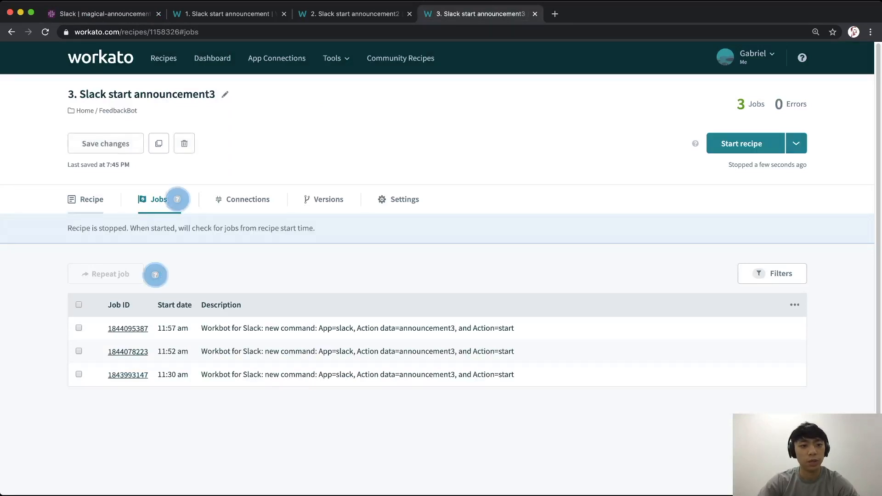
{"action": "left_click", "coordinate": [86, 200]}
{"action": "scroll", "coordinate": [322, 322], "scroll_direction": "down", "scroll_amount": 15}
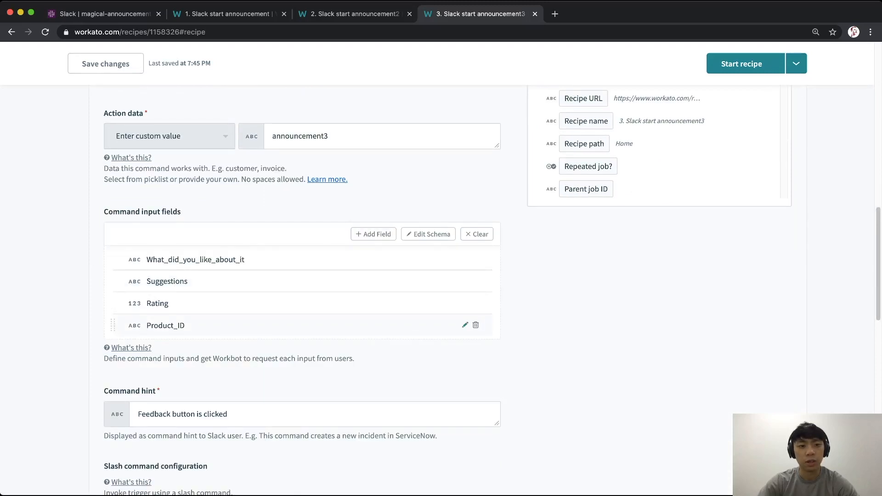
Edit the Product_ID command input and set Optional? to Yes
{"action": "left_click", "coordinate": [465, 325]}
{"action": "scroll", "coordinate": [465, 325], "scroll_direction": "down", "scroll_amount": 2}
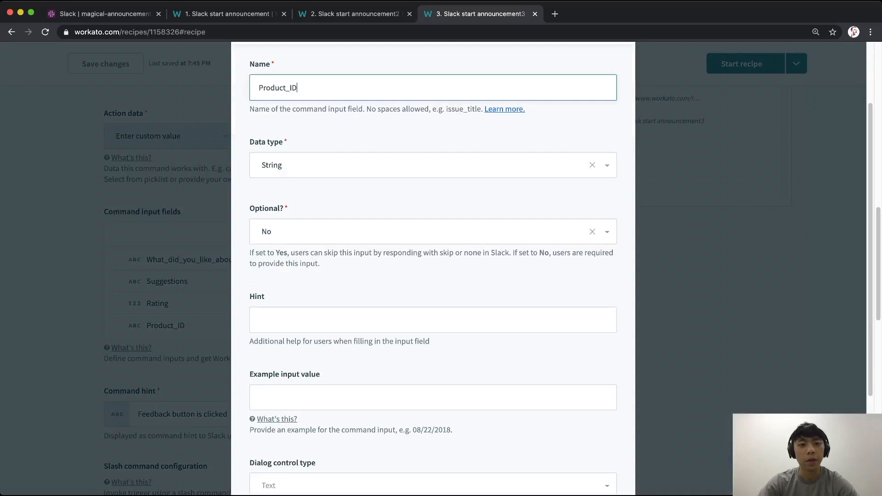
{"action": "scroll", "coordinate": [433, 276], "scroll_direction": "down", "scroll_amount": 1}
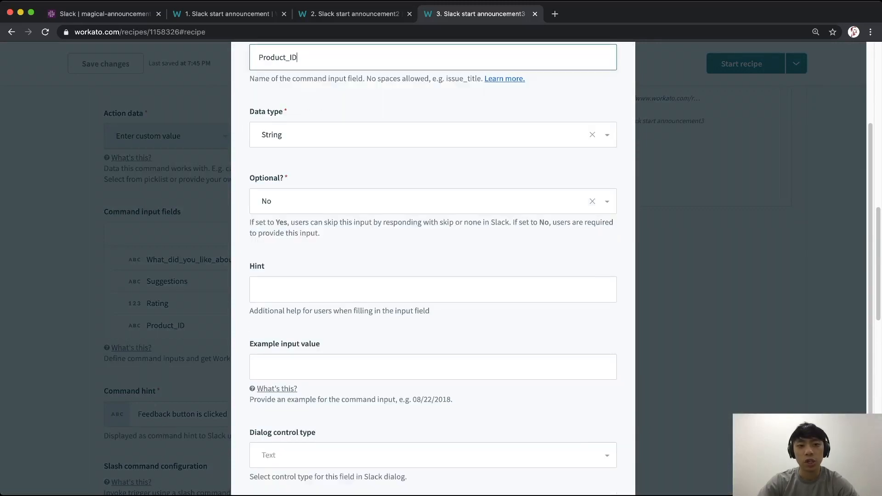
{"action": "double_click", "coordinate": [265, 178]}
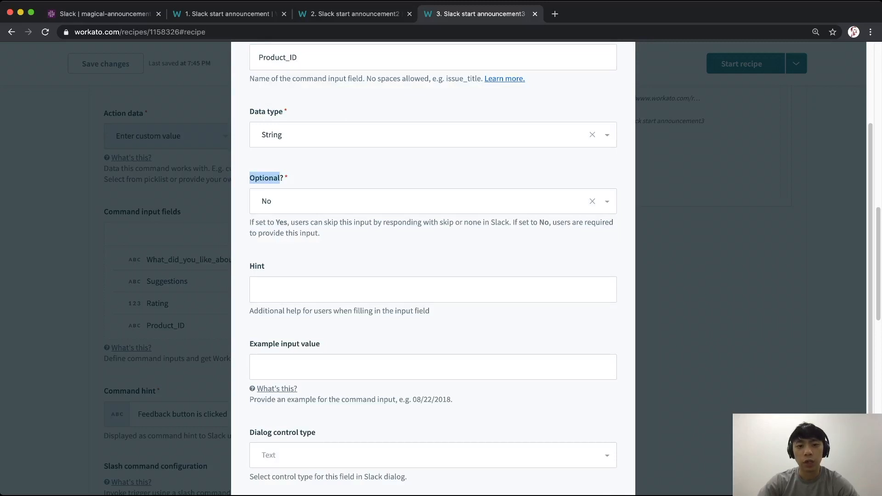
{"action": "left_click", "coordinate": [285, 201]}
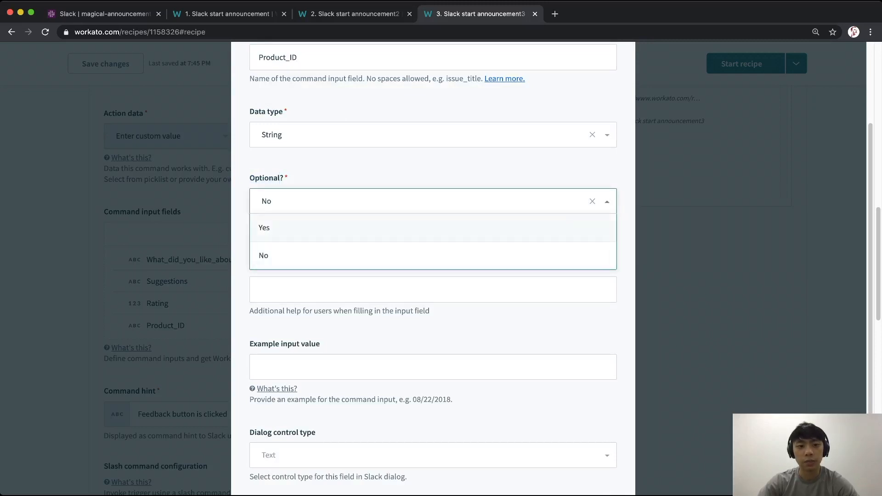
{"action": "left_click", "coordinate": [276, 227]}
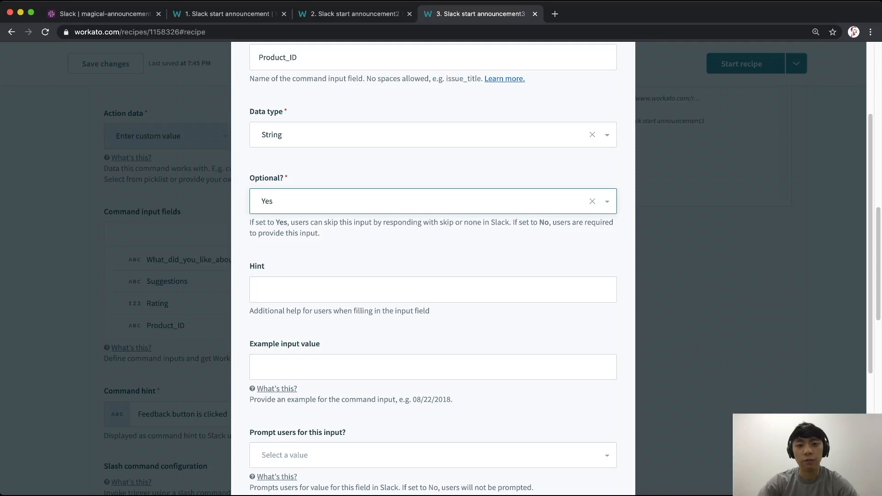
Set "Prompt users for this input?" to No for the Product_ID command input
{"action": "scroll", "coordinate": [434, 268], "scroll_direction": "down", "scroll_amount": 5}
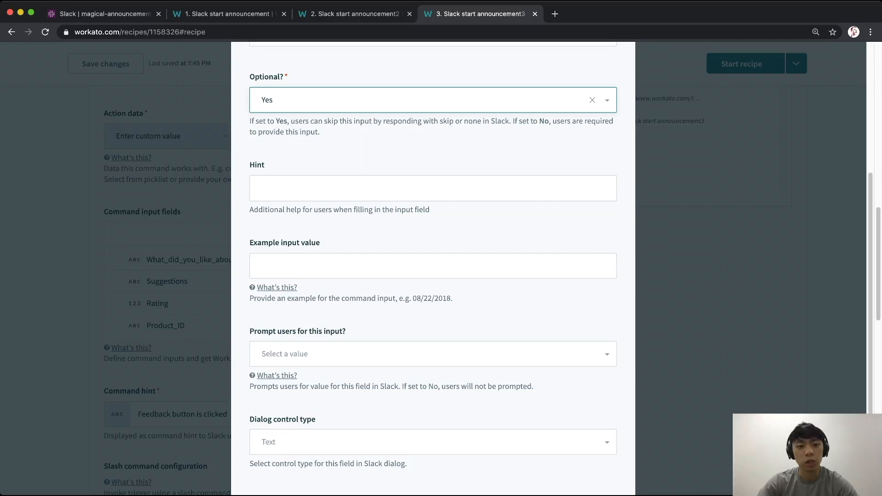
{"action": "triple_click", "coordinate": [287, 331]}
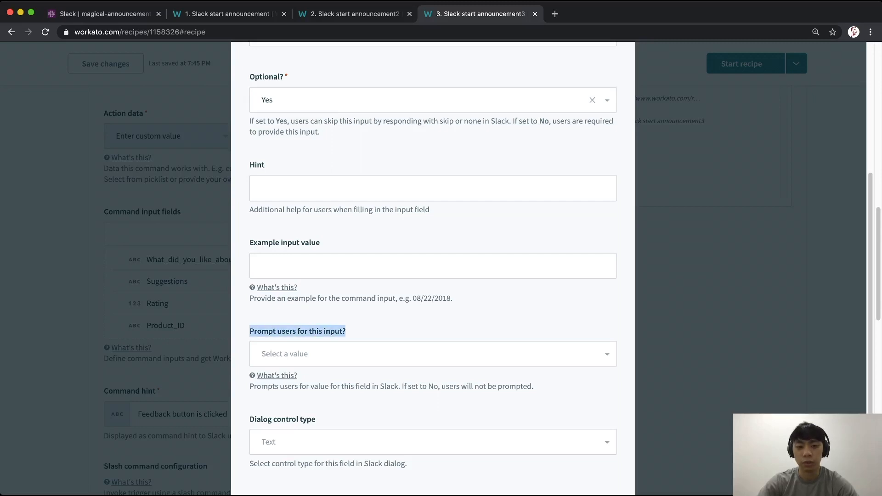
{"action": "scroll", "coordinate": [312, 332], "scroll_direction": "down", "scroll_amount": 1}
{"action": "left_click", "coordinate": [313, 328]}
{"action": "left_click", "coordinate": [312, 382]}
{"action": "scroll", "coordinate": [433, 258], "scroll_direction": "down", "scroll_amount": 3}
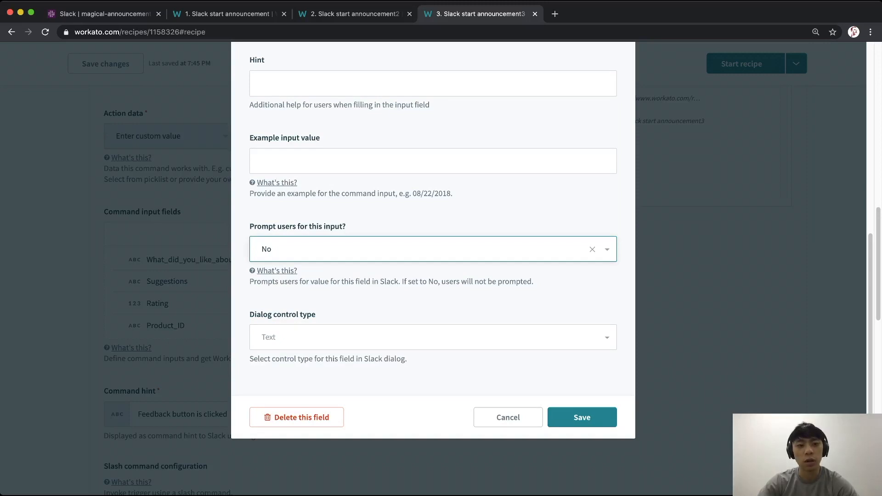
Compare the Product_ID input's name with the command input values of the Give Feedback button in the "2. Slack start announcement2" recipe
{"action": "scroll", "coordinate": [433, 276], "scroll_direction": "up", "scroll_amount": 8}
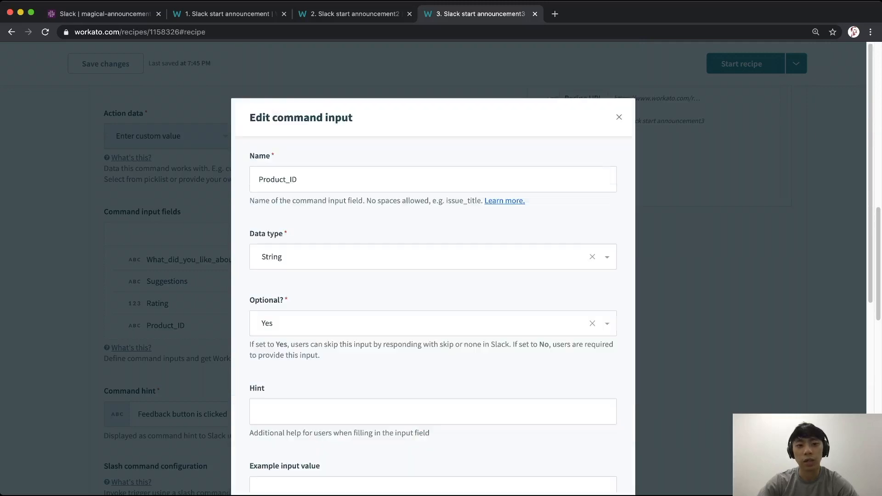
{"action": "left_click_drag", "start_coordinate": [300, 180], "coordinate": [256, 179]}
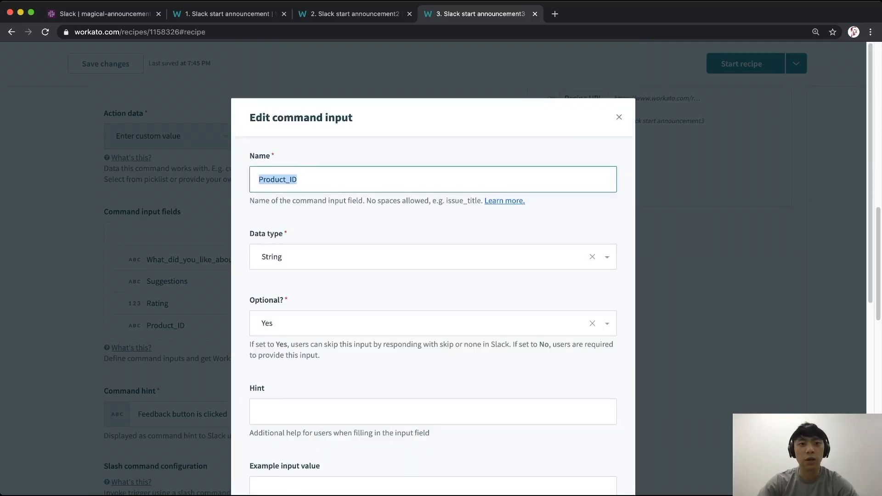
{"action": "left_click", "coordinate": [354, 14]}
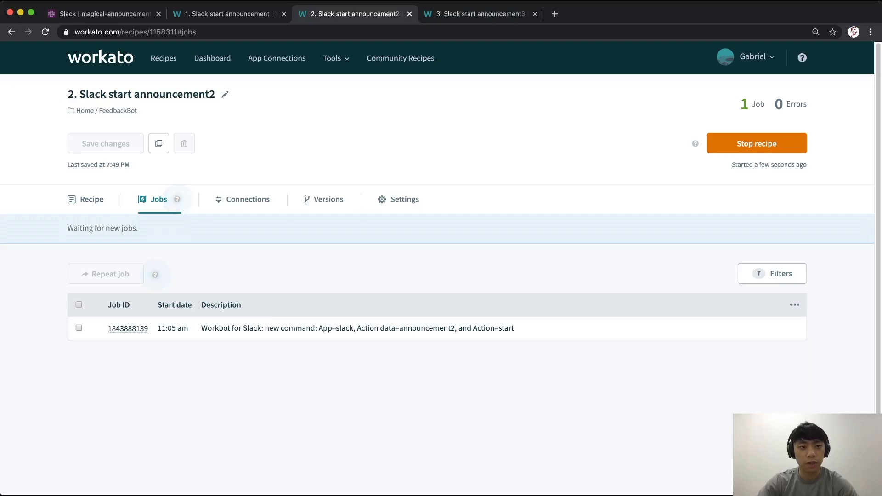
{"action": "left_click", "coordinate": [92, 199]}
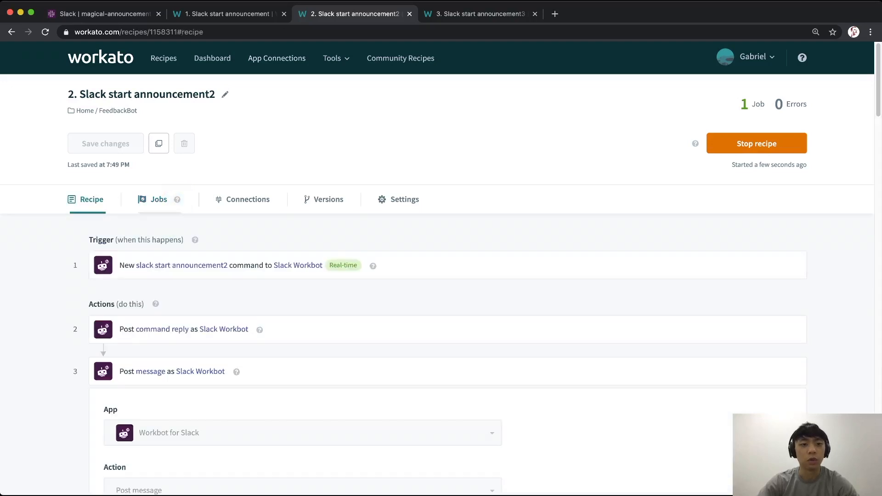
{"action": "scroll", "coordinate": [442, 275], "scroll_direction": "down", "scroll_amount": 7}
{"action": "scroll", "coordinate": [442, 276], "scroll_direction": "down", "scroll_amount": 15}
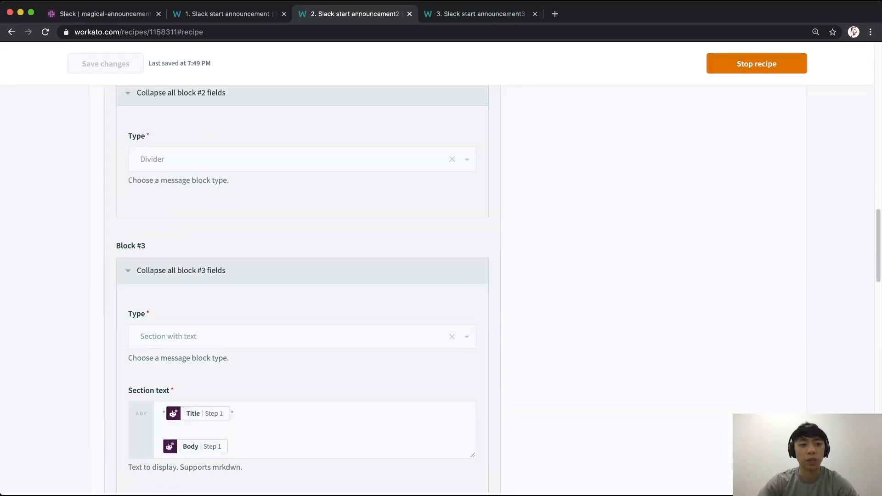
{"action": "scroll", "coordinate": [441, 275], "scroll_direction": "down", "scroll_amount": 4}
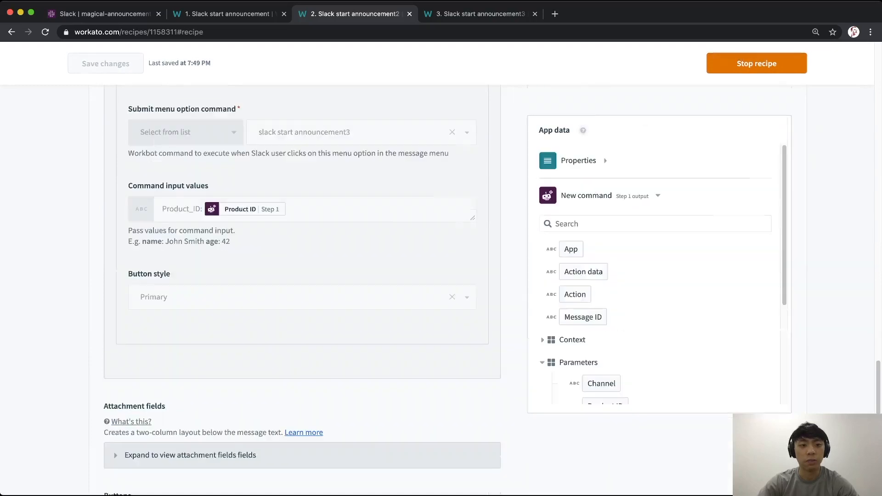
{"action": "left_click_drag", "start_coordinate": [163, 286], "coordinate": [281, 287]}
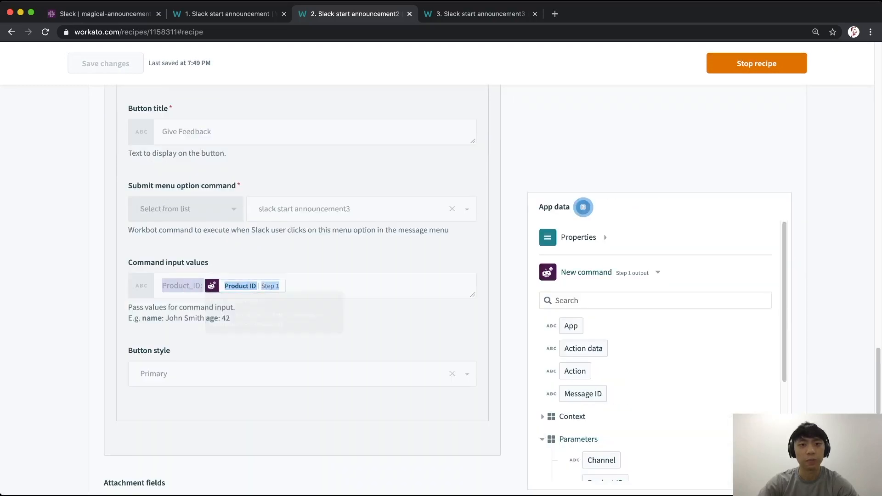
{"action": "left_click", "coordinate": [303, 299]}
Save the Product_ID command input in the "3. Slack start announcement3" recipe and start the recipe again
{"action": "left_click", "coordinate": [481, 14]}
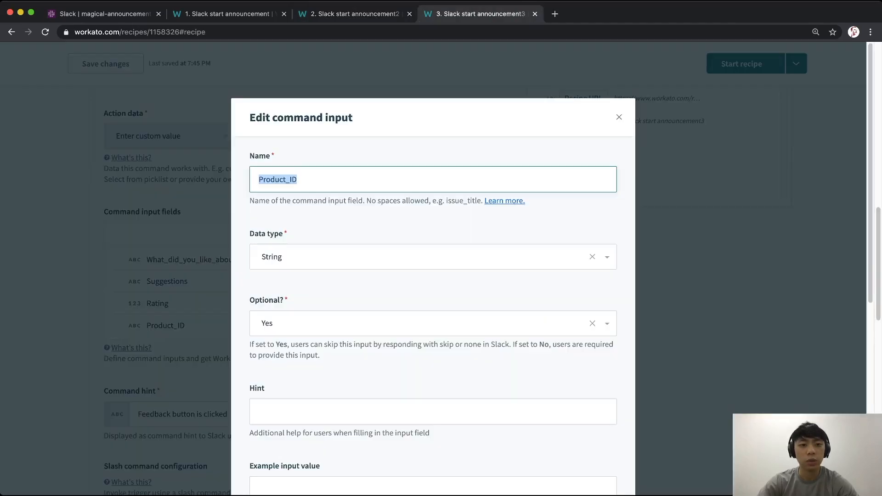
{"action": "scroll", "coordinate": [433, 275], "scroll_direction": "down", "scroll_amount": 3}
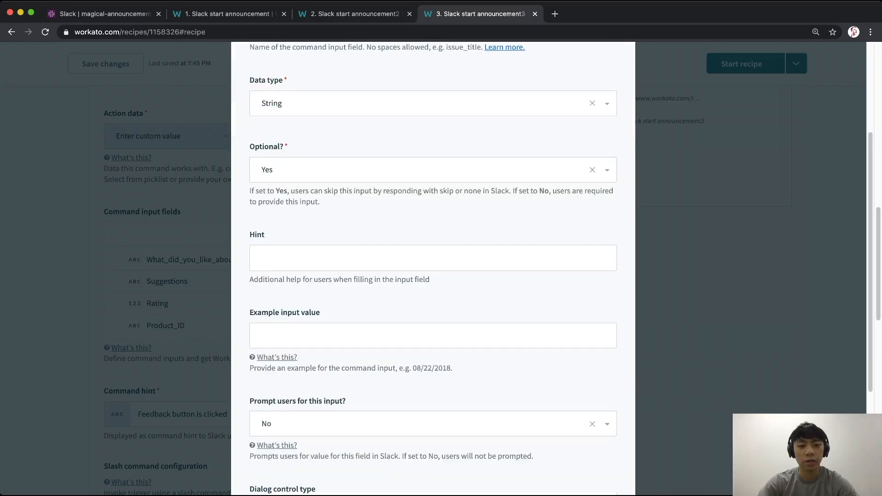
{"action": "scroll", "coordinate": [434, 275], "scroll_direction": "down", "scroll_amount": 3}
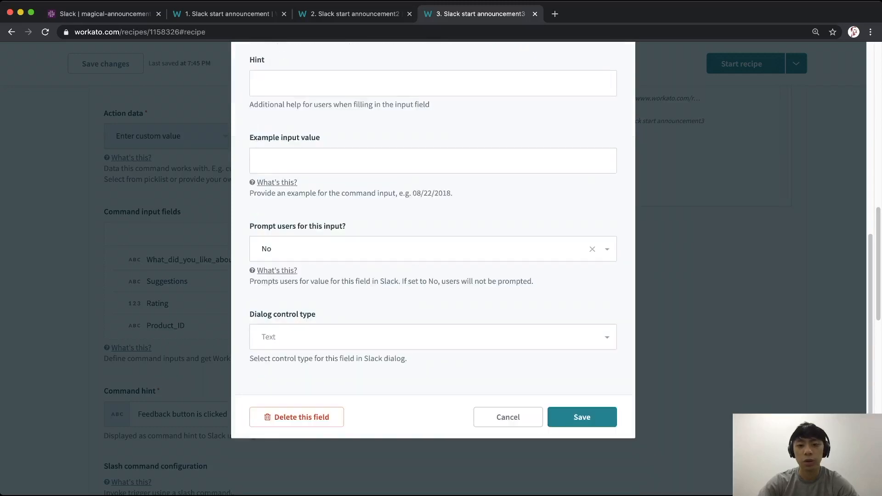
{"action": "left_click", "coordinate": [583, 417]}
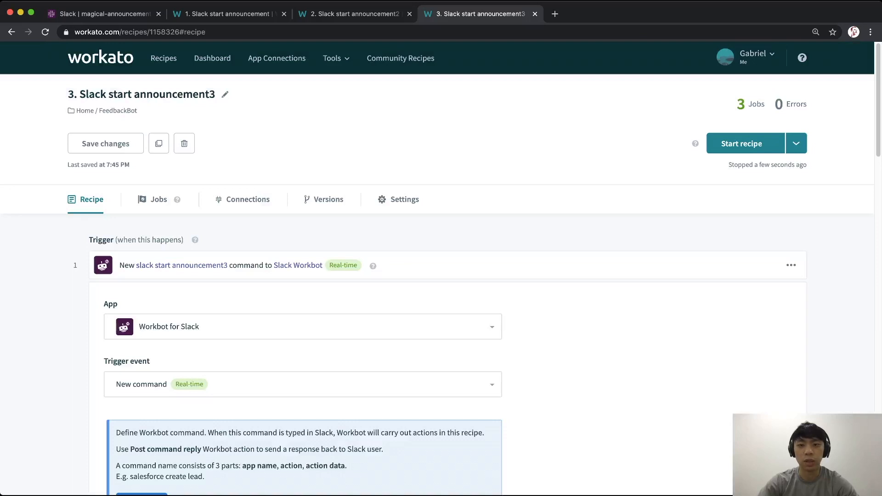
{"action": "left_click", "coordinate": [742, 143]}
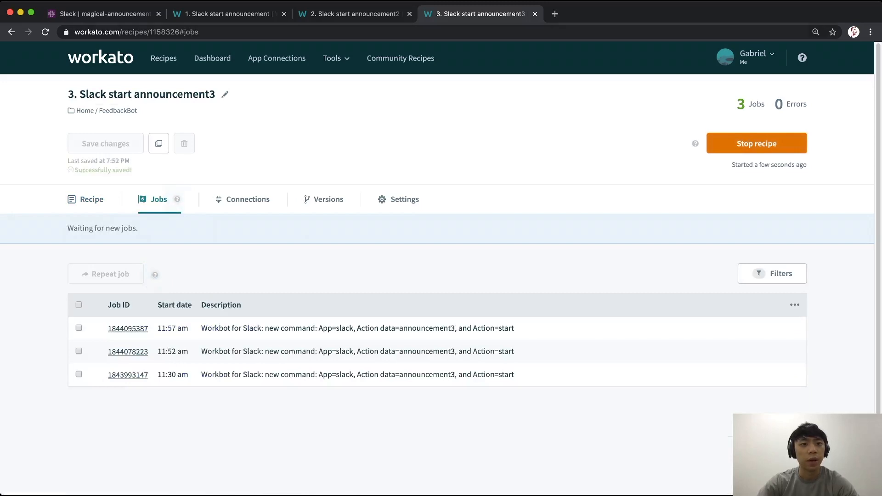
Switch to Slack and close the open feedback form, discarding its unsaved entries
{"action": "left_click", "coordinate": [117, 15]}
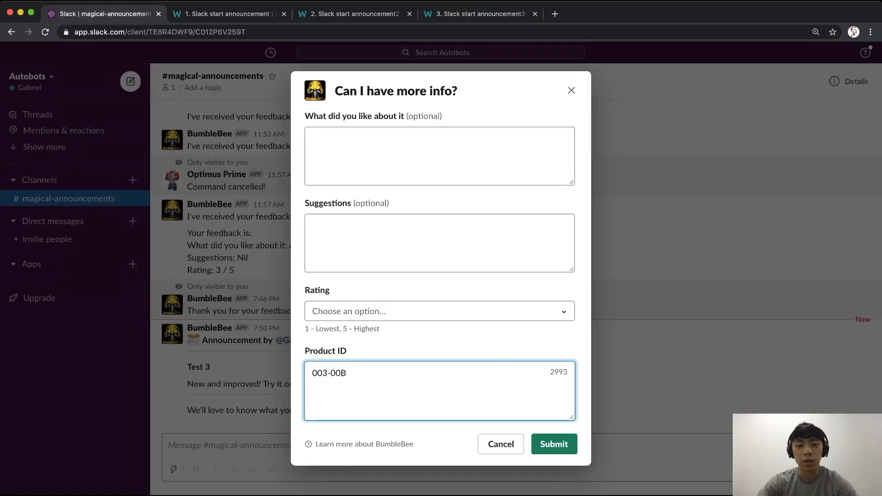
{"action": "key", "text": "Escape"}
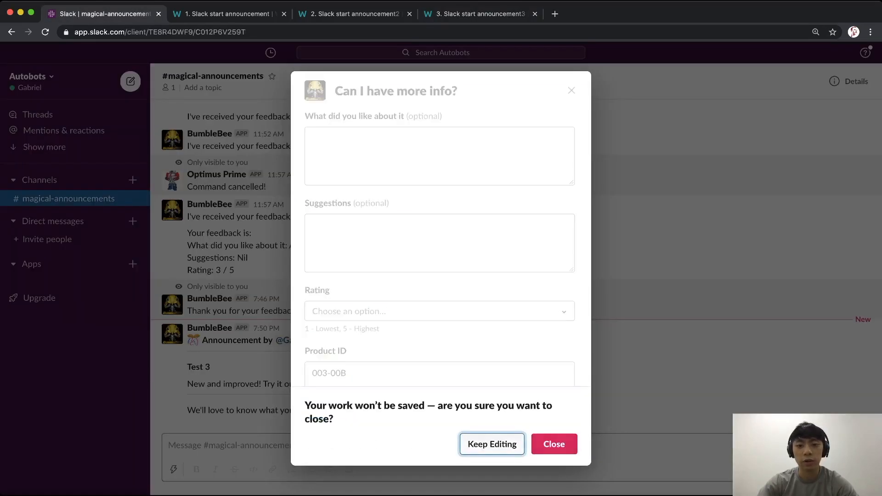
{"action": "key", "text": "Tab"}
{"action": "key", "text": "Return"}
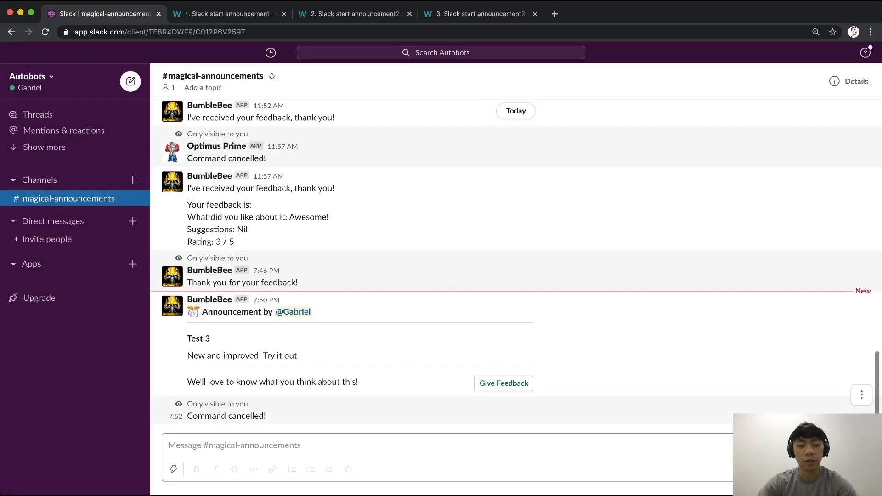
Reopen the feedback form from the Test 3 announcement and fill in "Nice!" as the liking, "None" as suggestions and a rating of 2
{"action": "left_click", "coordinate": [503, 383]}
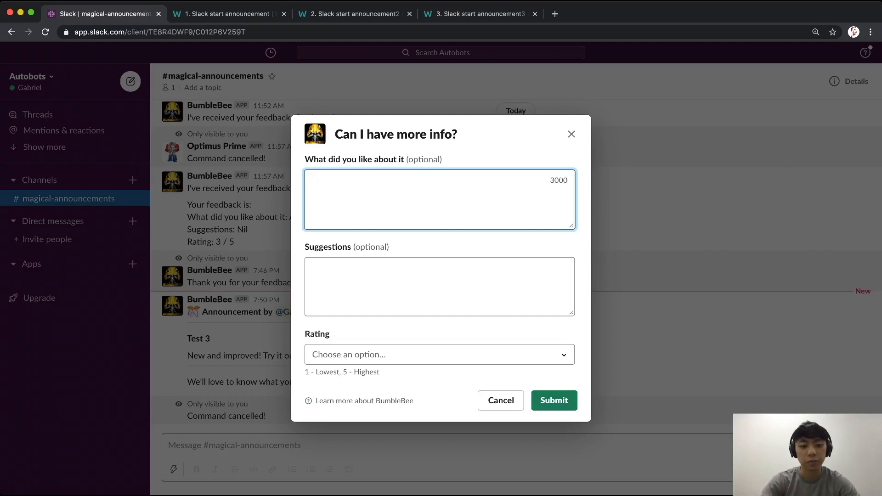
{"action": "type", "text": "Nice!"}
{"action": "key", "text": "Tab"}
{"action": "type", "text": "None"}
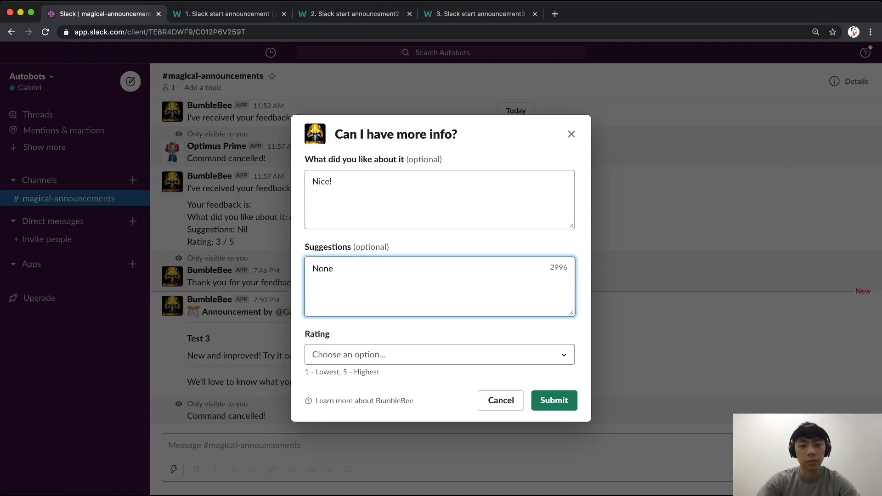
{"action": "key", "text": "Tab"}
{"action": "key", "text": "Down"}
{"action": "key", "text": "Down"}
{"action": "key", "text": "Down"}
{"action": "key", "text": "Down"}
{"action": "key", "text": "Down"}
{"action": "key", "text": "Up"}
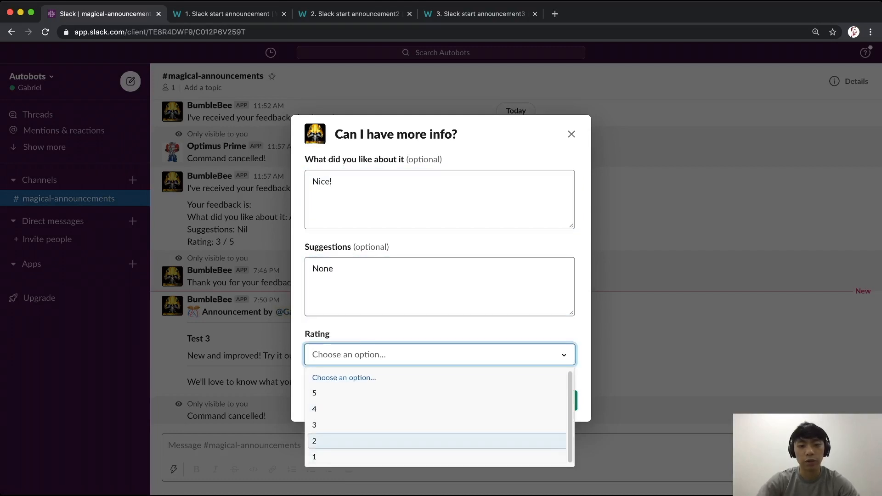
{"action": "key", "text": "Return"}
Submit the feedback form and check the product ID in the newest #product-feedback post
{"action": "left_click", "coordinate": [554, 400]}
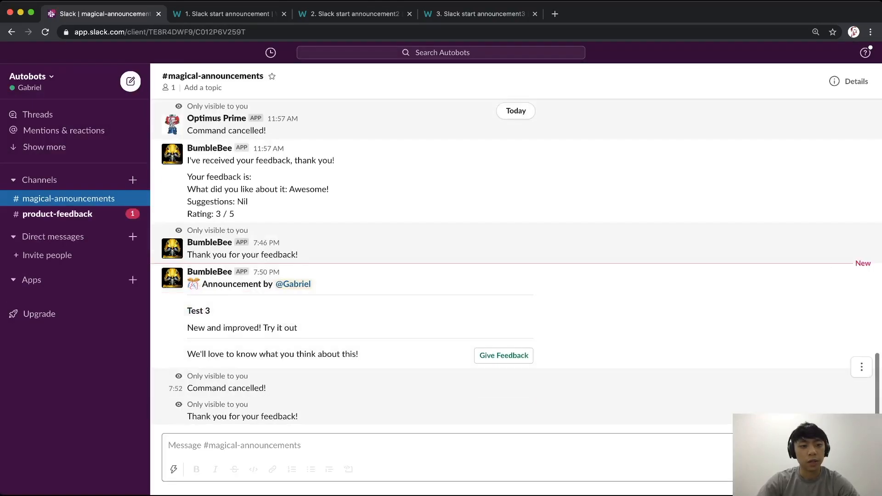
{"action": "left_click", "coordinate": [58, 214]}
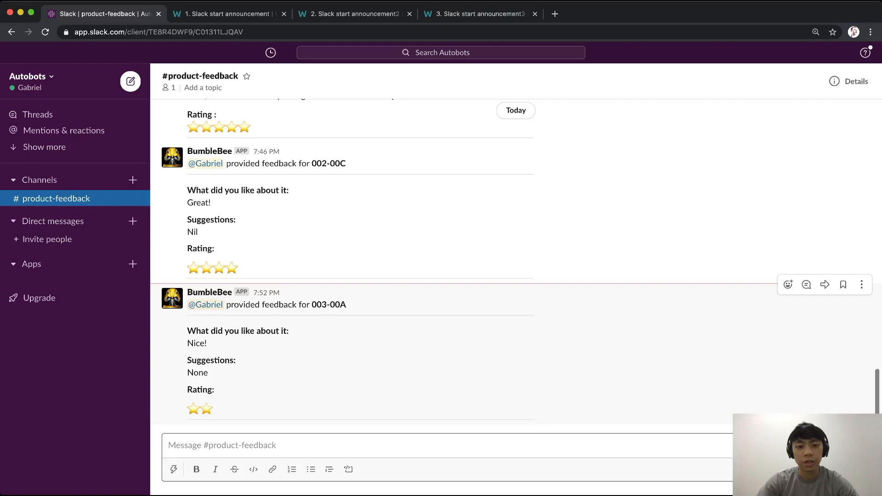
{"action": "left_click_drag", "start_coordinate": [312, 305], "coordinate": [346, 306]}
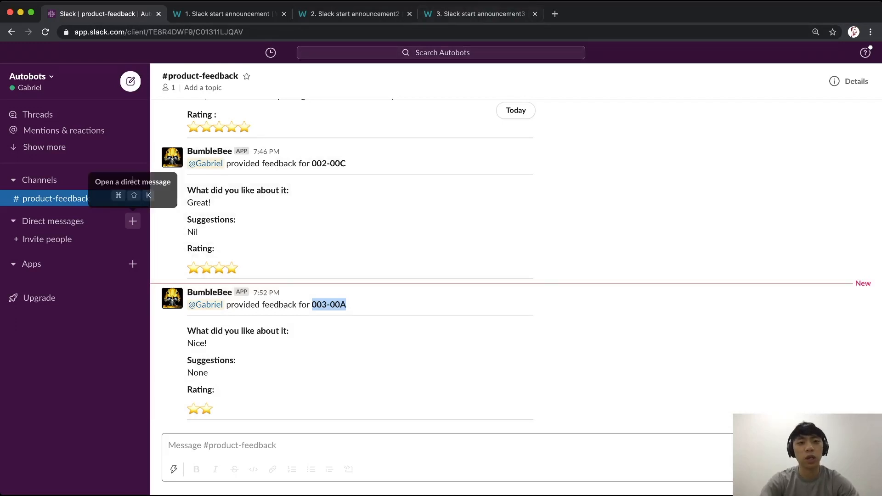
Return to #magical-announcements and open the feedback form from the Test 3 announcement again
{"action": "left_click", "coordinate": [133, 222]}
{"action": "type", "text": "magica"}
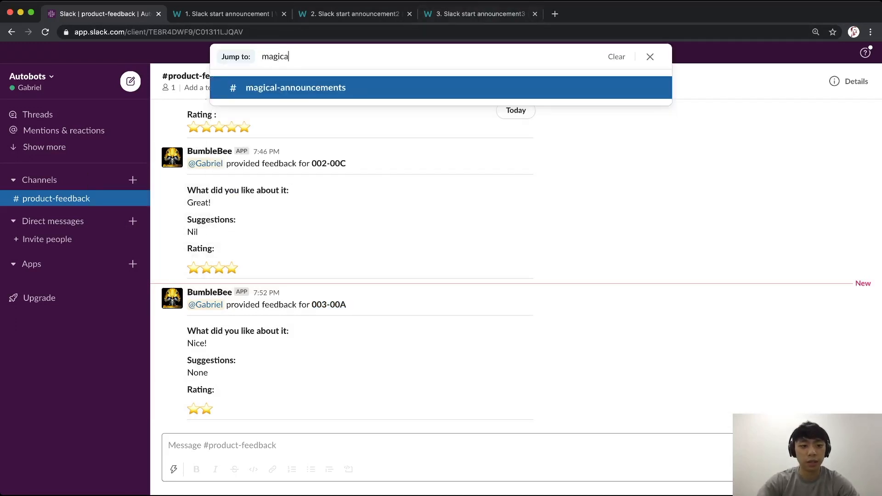
{"action": "key", "text": "Return"}
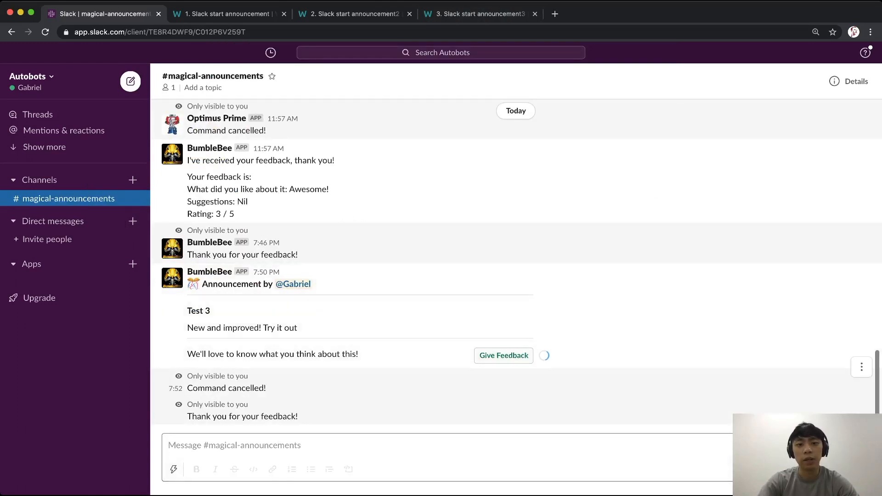
{"action": "left_click", "coordinate": [504, 356]}
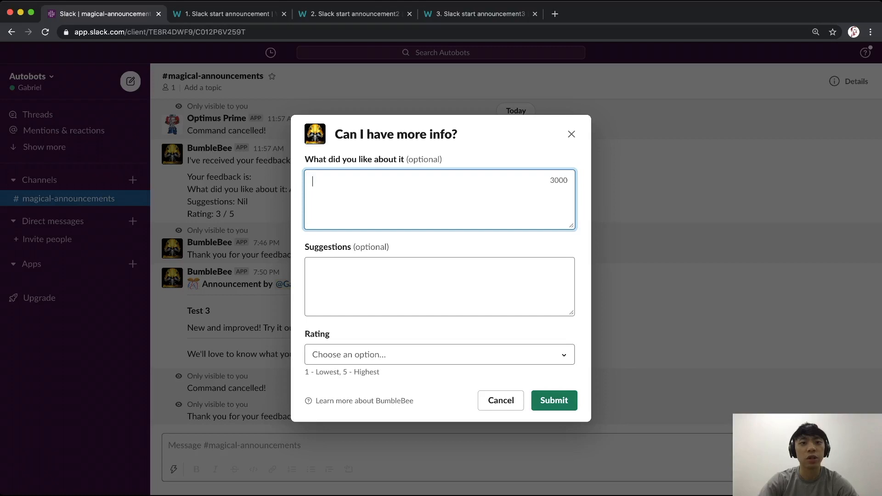
Switch to Workato and review the Product_ID command input in the second recipe, followed by the third recipe
{"action": "left_click", "coordinate": [363, 15]}
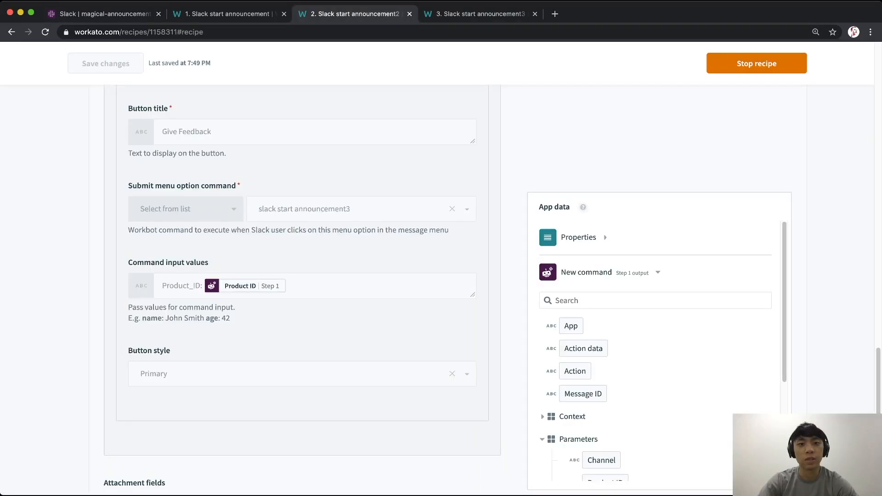
{"action": "left_click", "coordinate": [475, 14]}
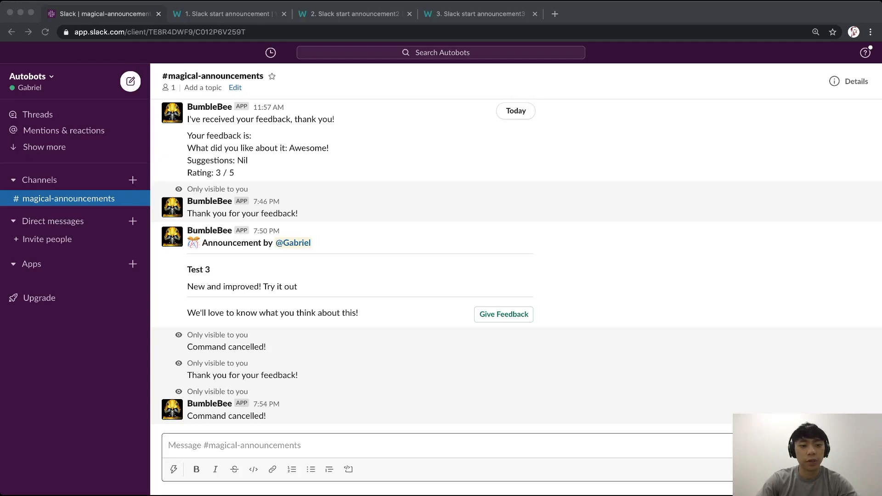
Return to Slack and invite the second workspace member to #magical-announcements with the /invite command
{"action": "left_click", "coordinate": [170, 445]}
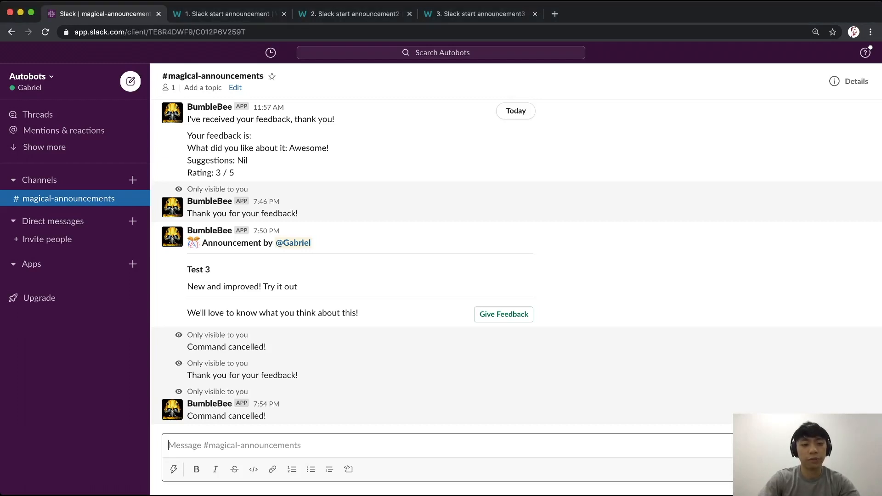
{"action": "type", "text": "/invite @j"}
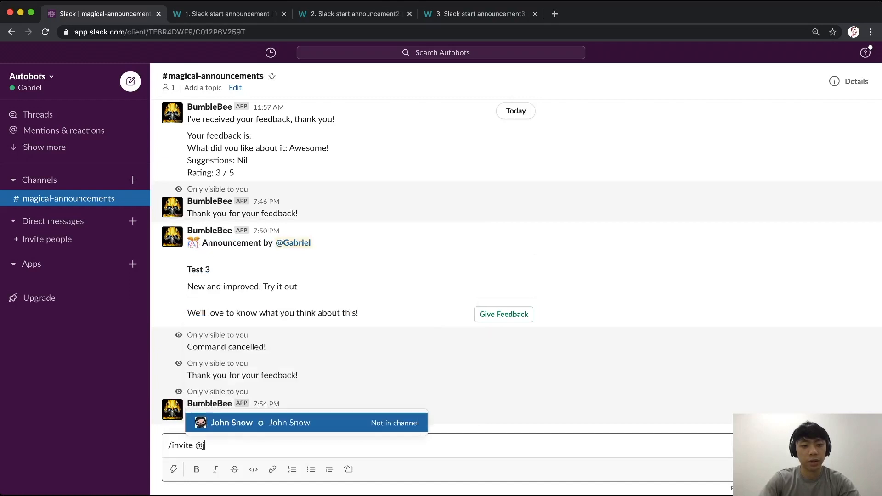
{"action": "key", "text": "Return"}
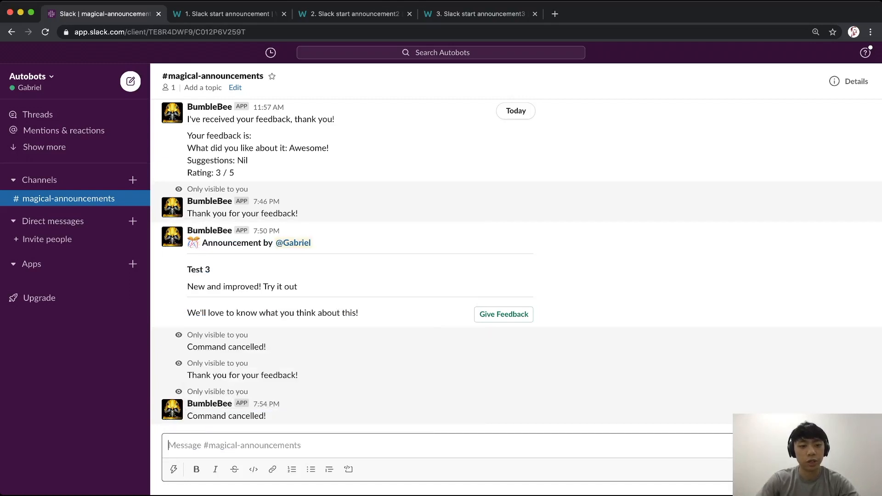
{"action": "key", "text": "Return"}
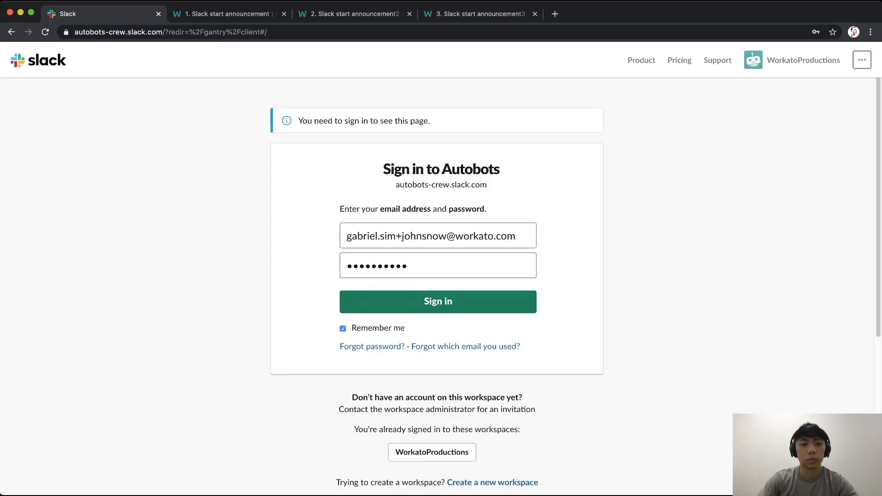
Sign in to the Autobots workspace with the invited member's account, check the active profile and view the Test 3 announcement
{"action": "key", "text": "Return"}
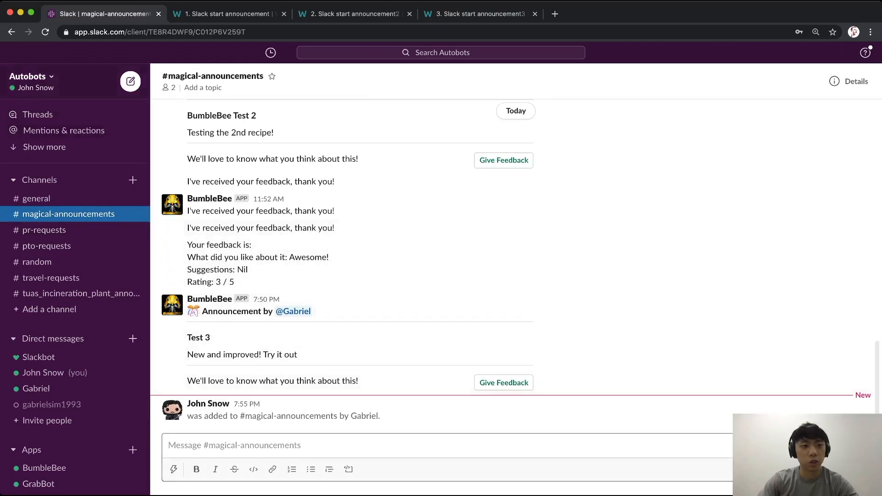
{"action": "left_click", "coordinate": [32, 78]}
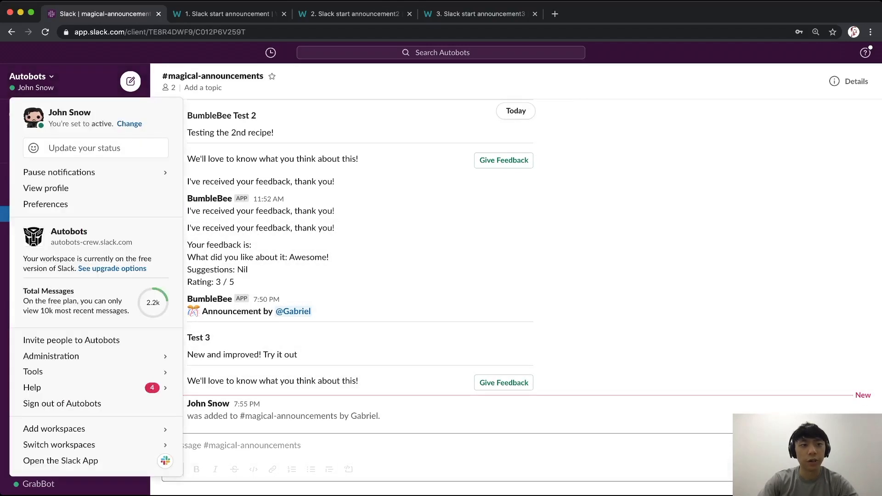
{"action": "left_click", "coordinate": [32, 77]}
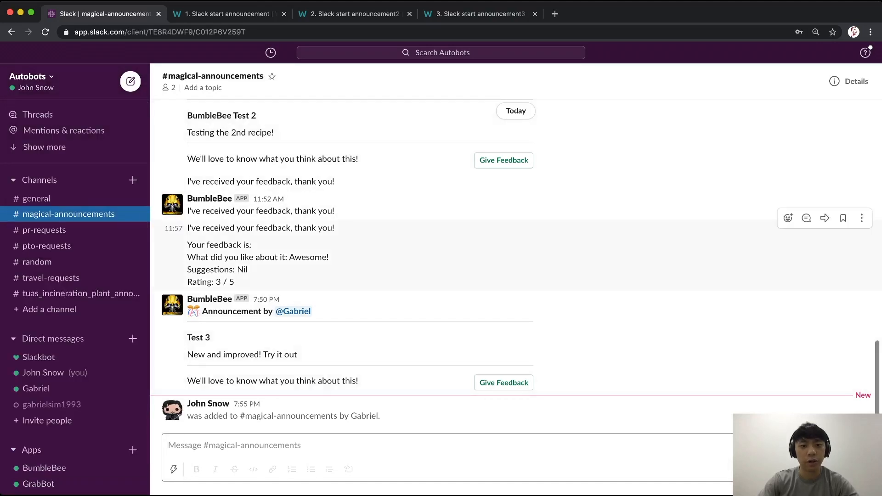
{"action": "double_click", "coordinate": [232, 311]}
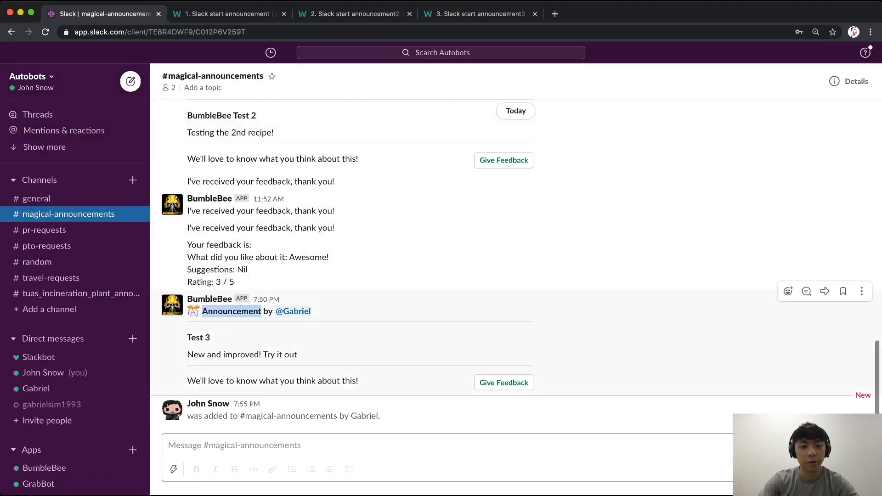
{"action": "left_click", "coordinate": [276, 327]}
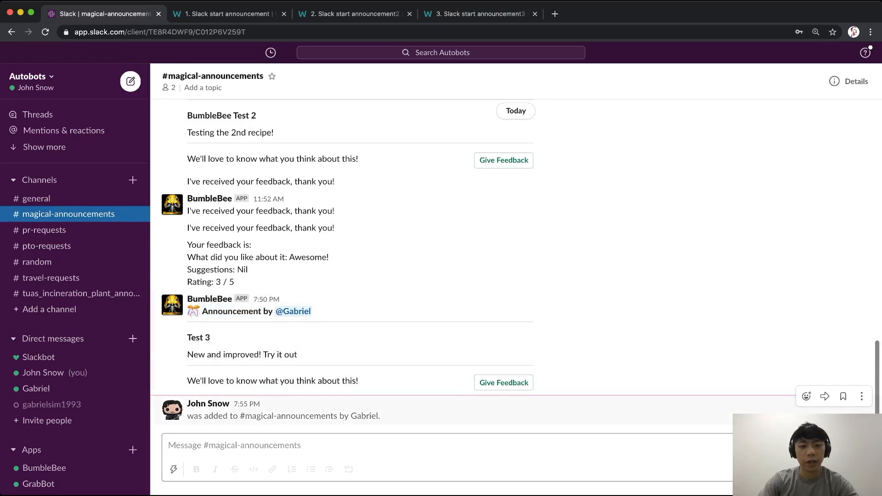
Submit feedback from the Test 3 announcement with "Very cool!" as the liking, "-" as suggestions and a rating of 5
{"action": "left_click", "coordinate": [504, 383]}
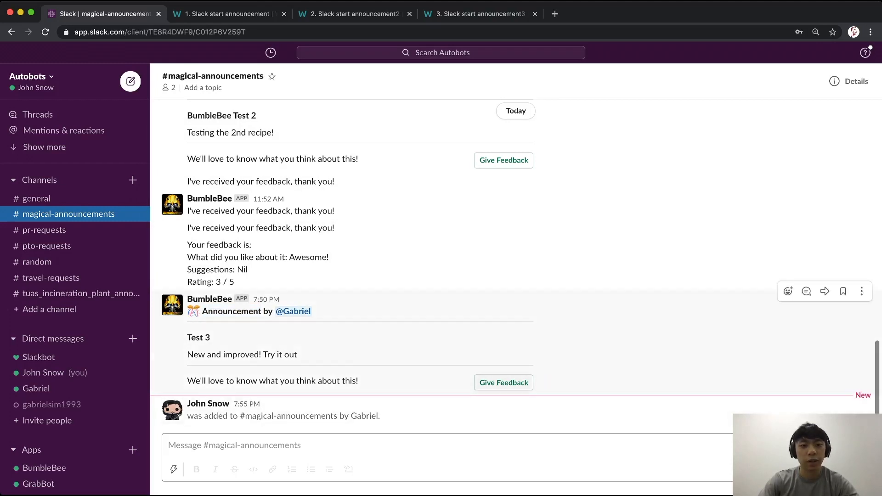
{"action": "type", "text": "Very cool!"}
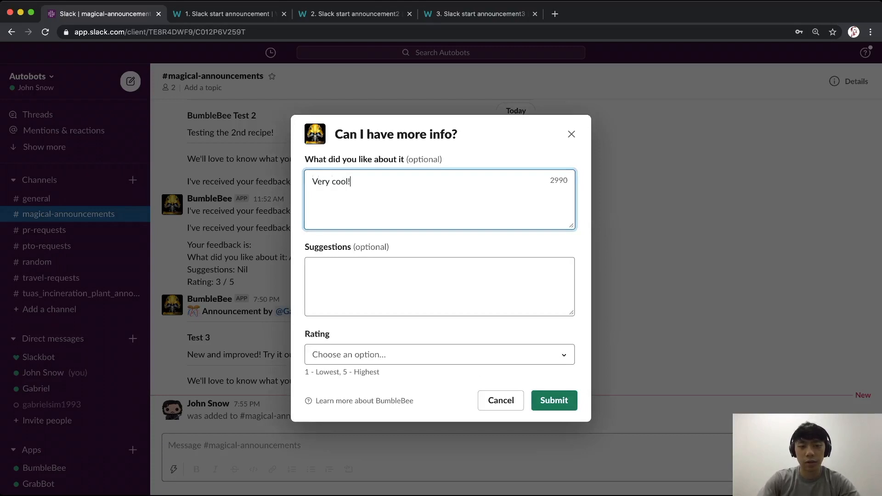
{"action": "key", "text": "Tab"}
{"action": "type", "text": "-"}
{"action": "key", "text": "Tab"}
{"action": "key", "text": "Return"}
{"action": "key", "text": "Return"}
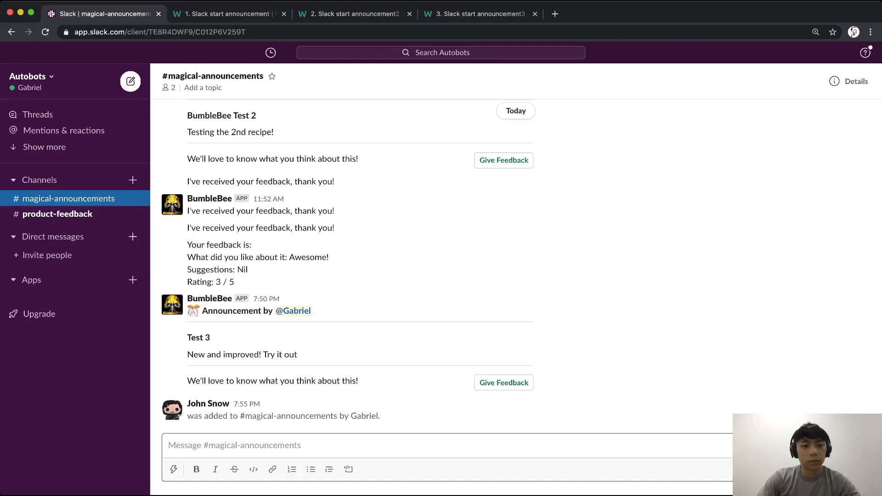
Check the active profile in the announcement author's session and examine the invited member's feedback post in #product-feedback
{"action": "left_click", "coordinate": [32, 81]}
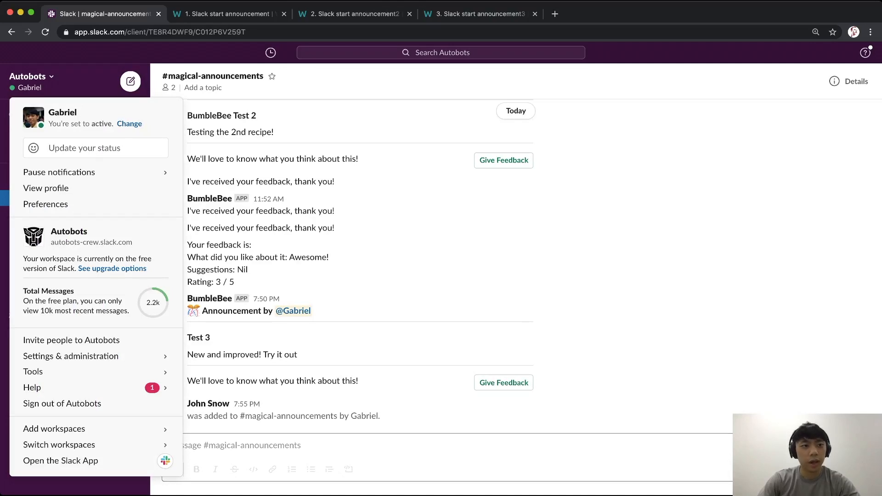
{"action": "key", "text": "Escape"}
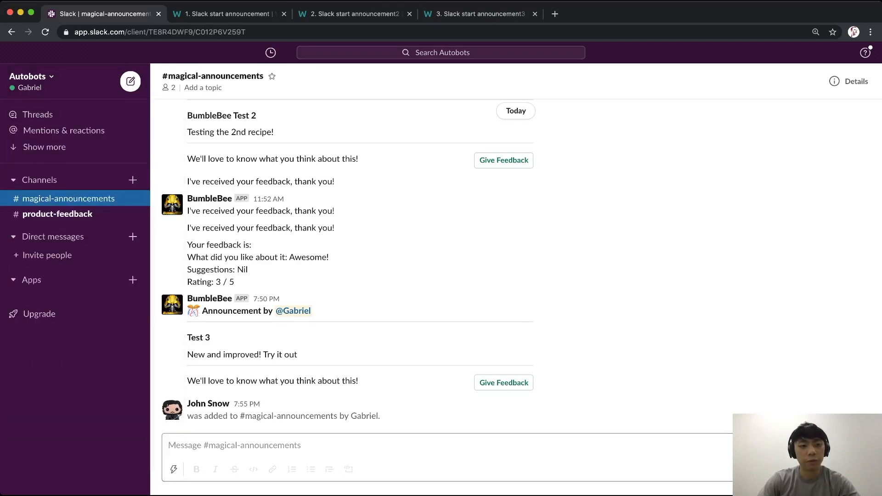
{"action": "left_click", "coordinate": [57, 214]}
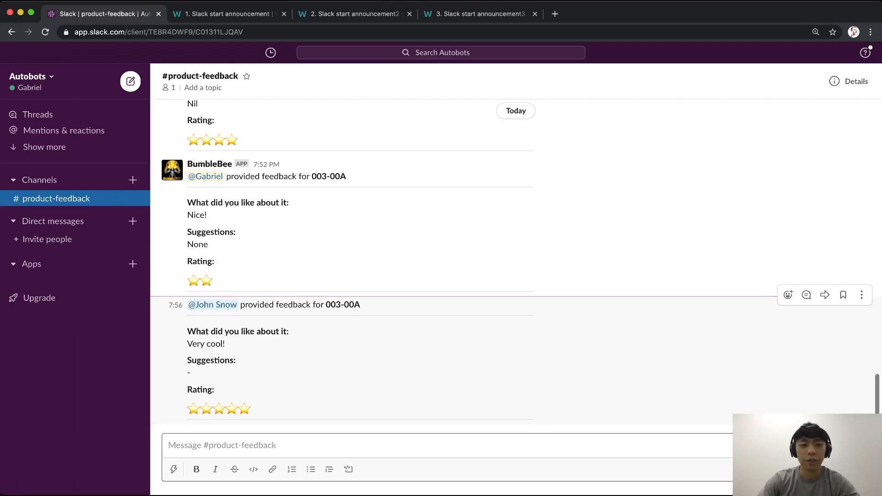
{"action": "left_click_drag", "start_coordinate": [187, 329], "coordinate": [239, 396]}
{"action": "left_click", "coordinate": [258, 396]}
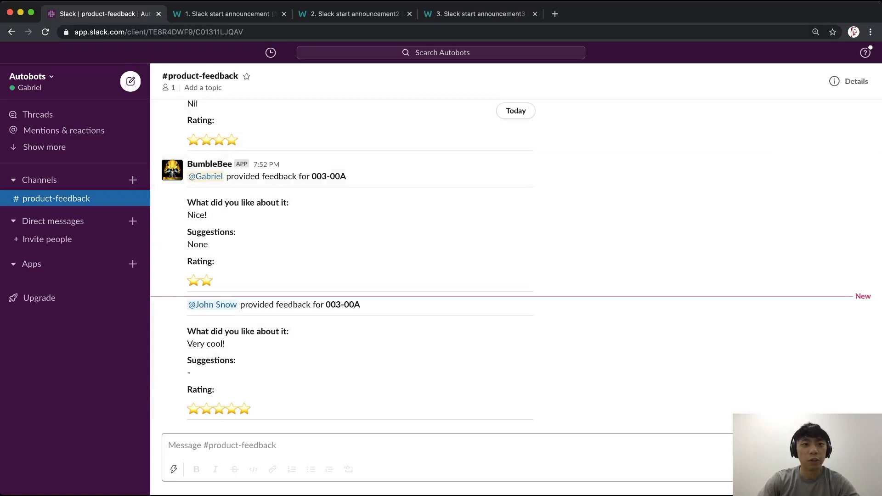
Switch to Workato and look over the recipes in the FeedbackBot folder
{"action": "key", "text": "ctrl+Tab"}
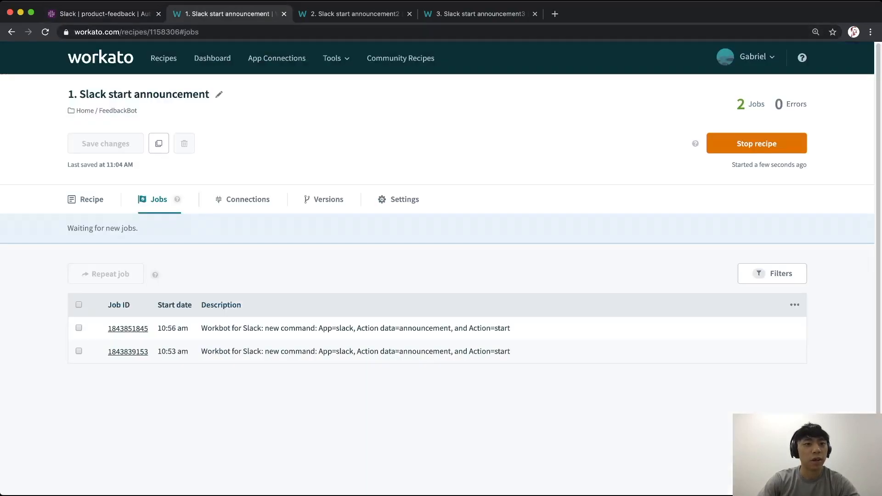
{"action": "scroll", "coordinate": [439, 285], "scroll_direction": "down", "scroll_amount": 2}
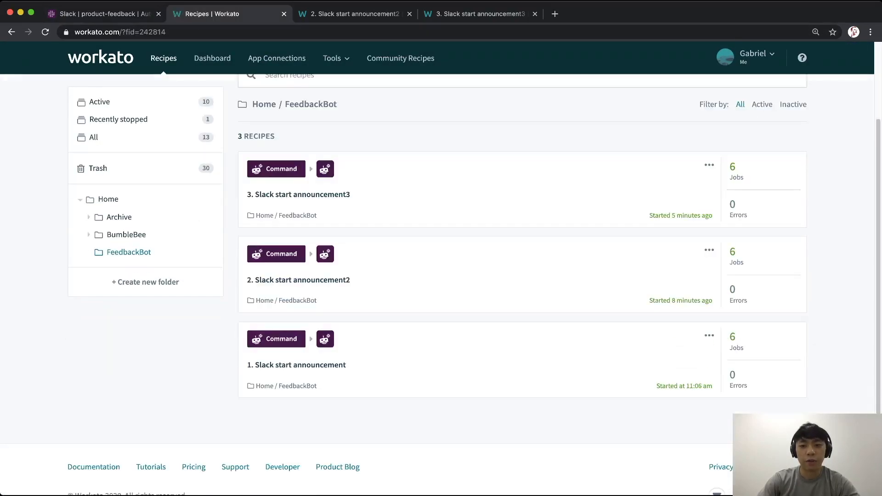
{"action": "scroll", "coordinate": [459, 342], "scroll_direction": "down", "scroll_amount": 1}
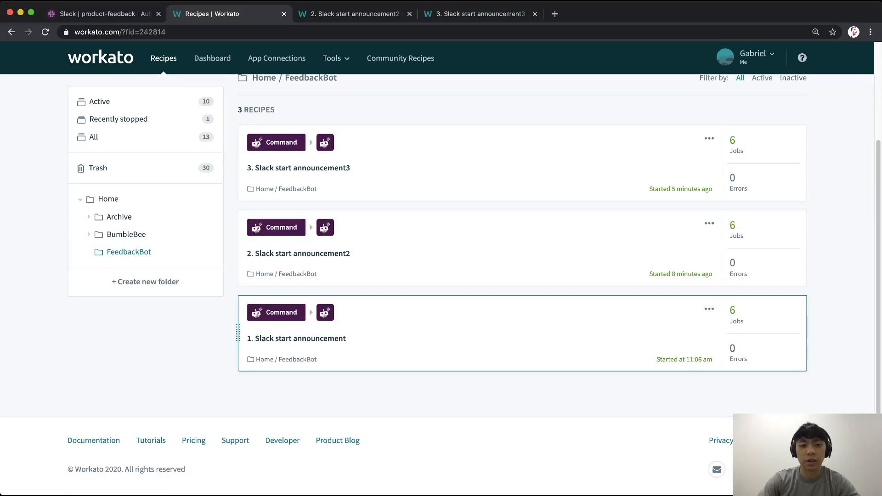